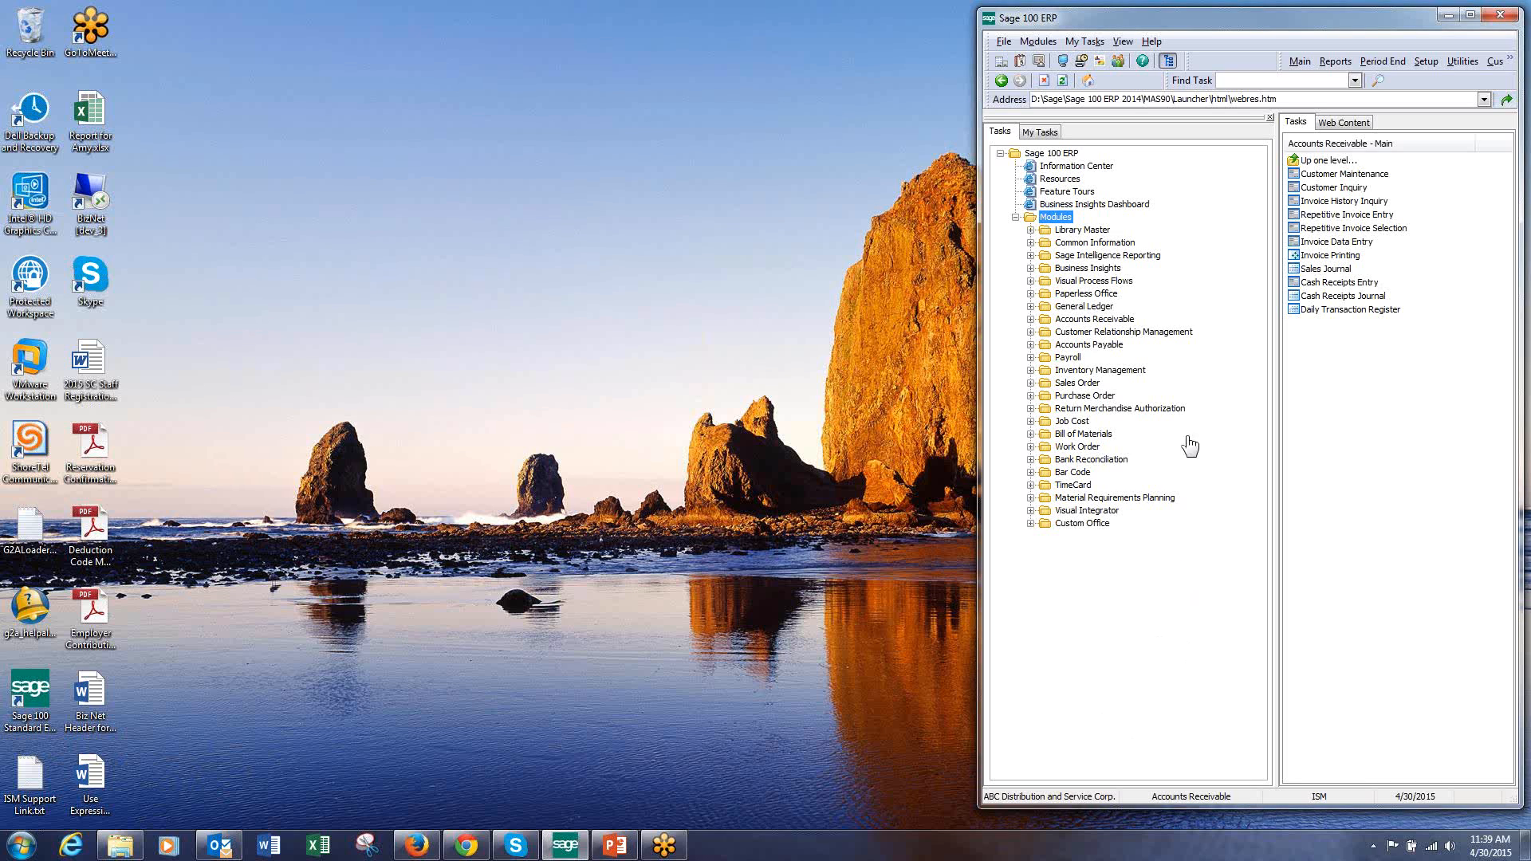
Step: Open Customer Maintenance in Accounts Receivable and load the first customer record, dismissing its invoicing policy memo
double_click(1089, 319)
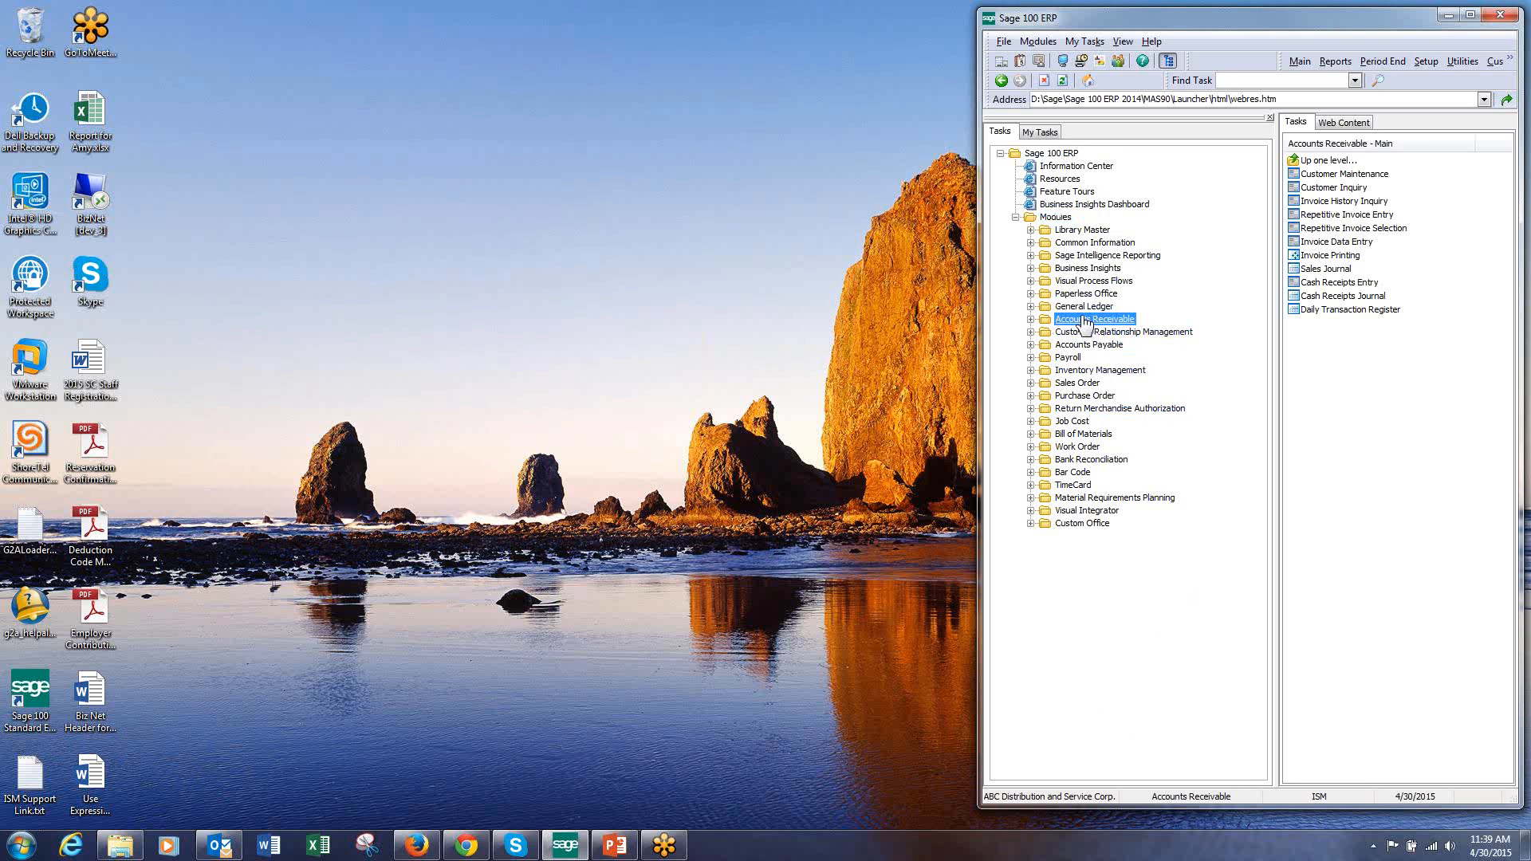
double_click(1080, 332)
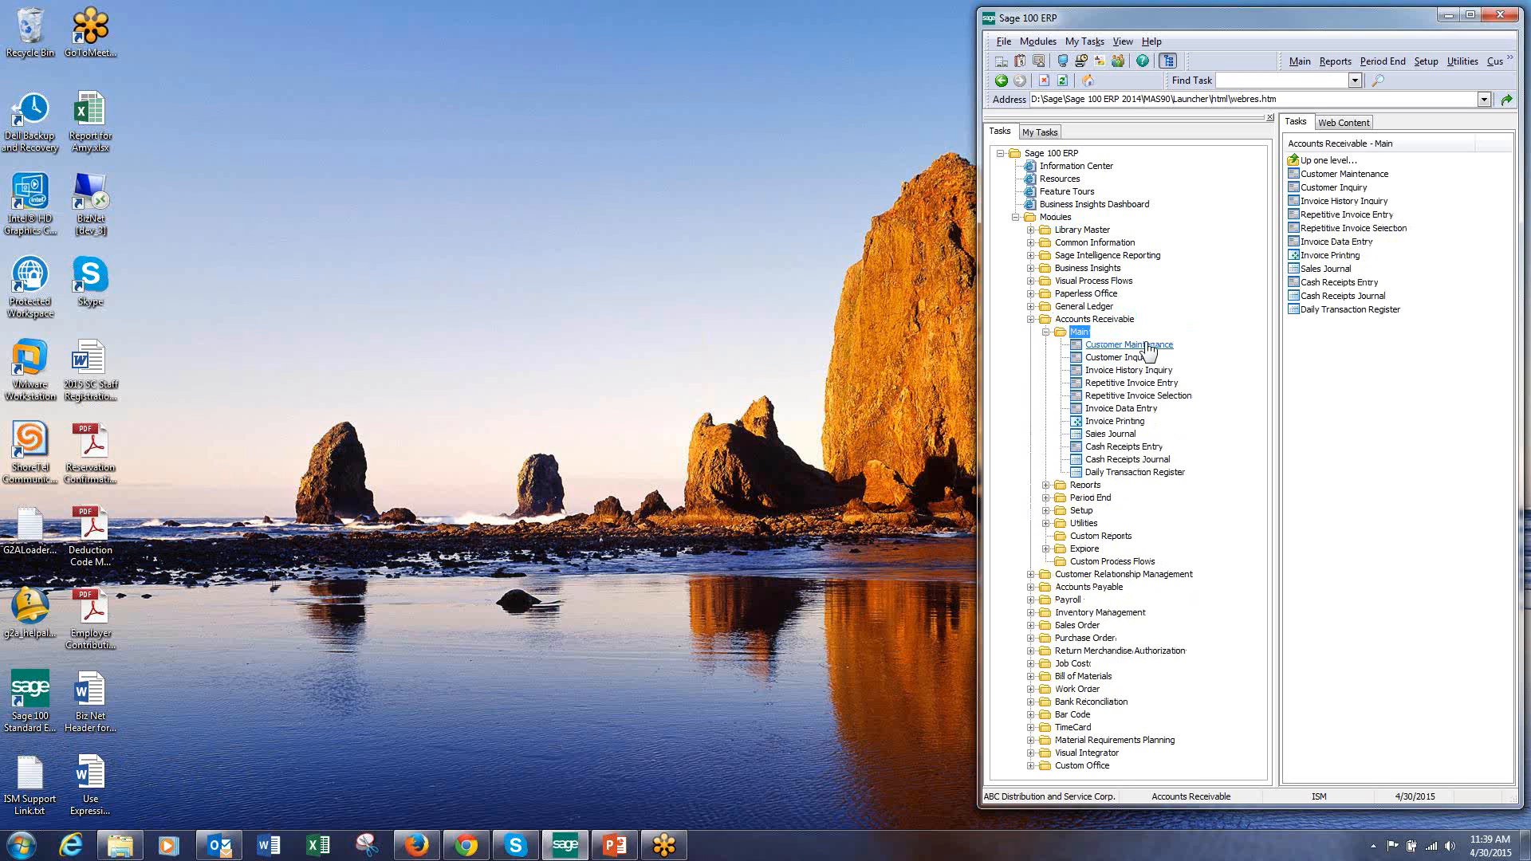
double_click(1163, 345)
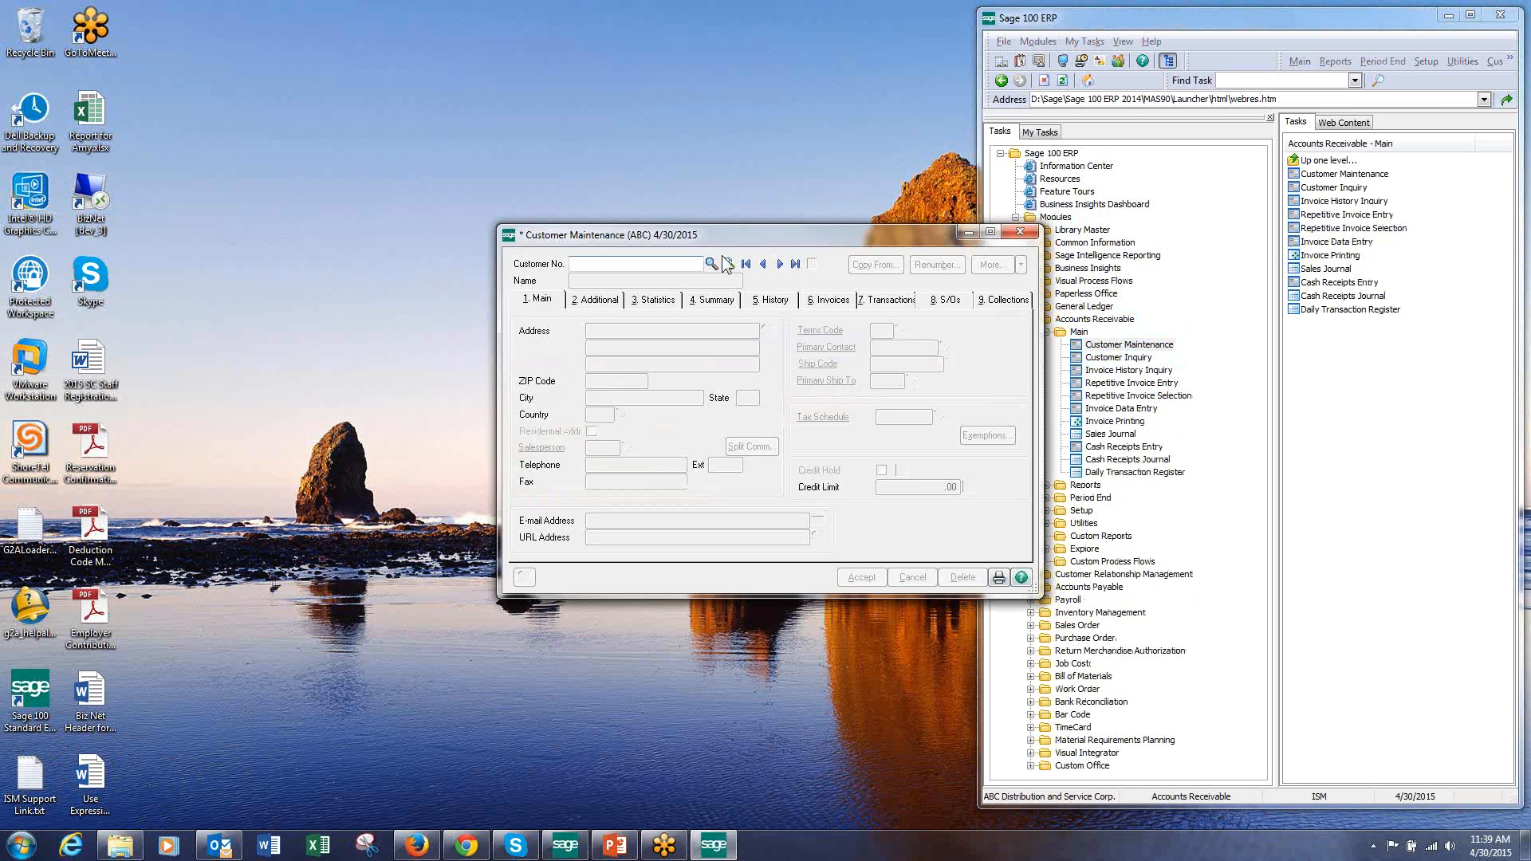
click(780, 264)
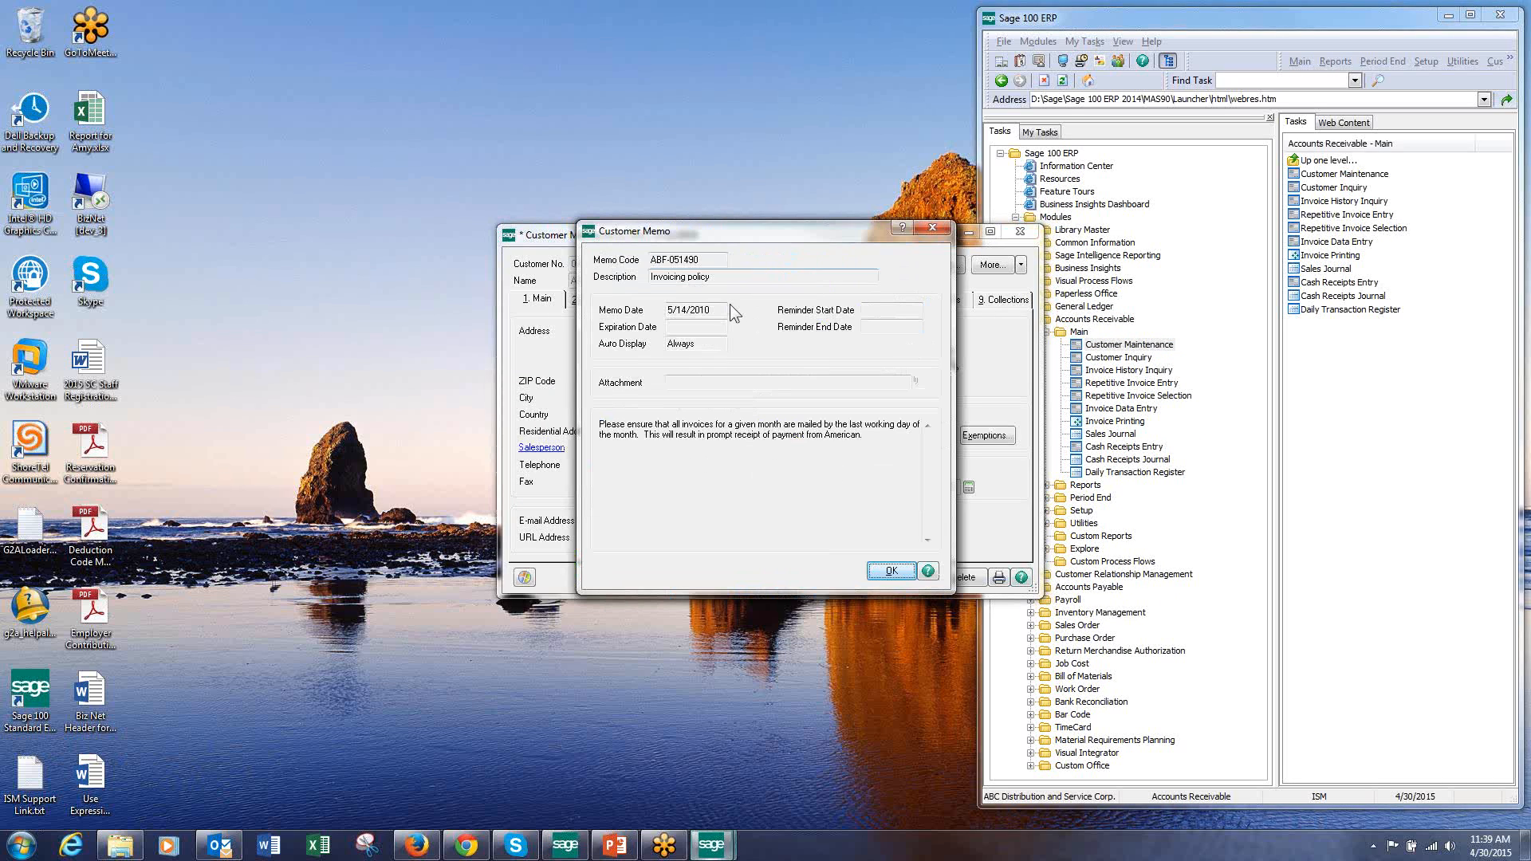
click(891, 571)
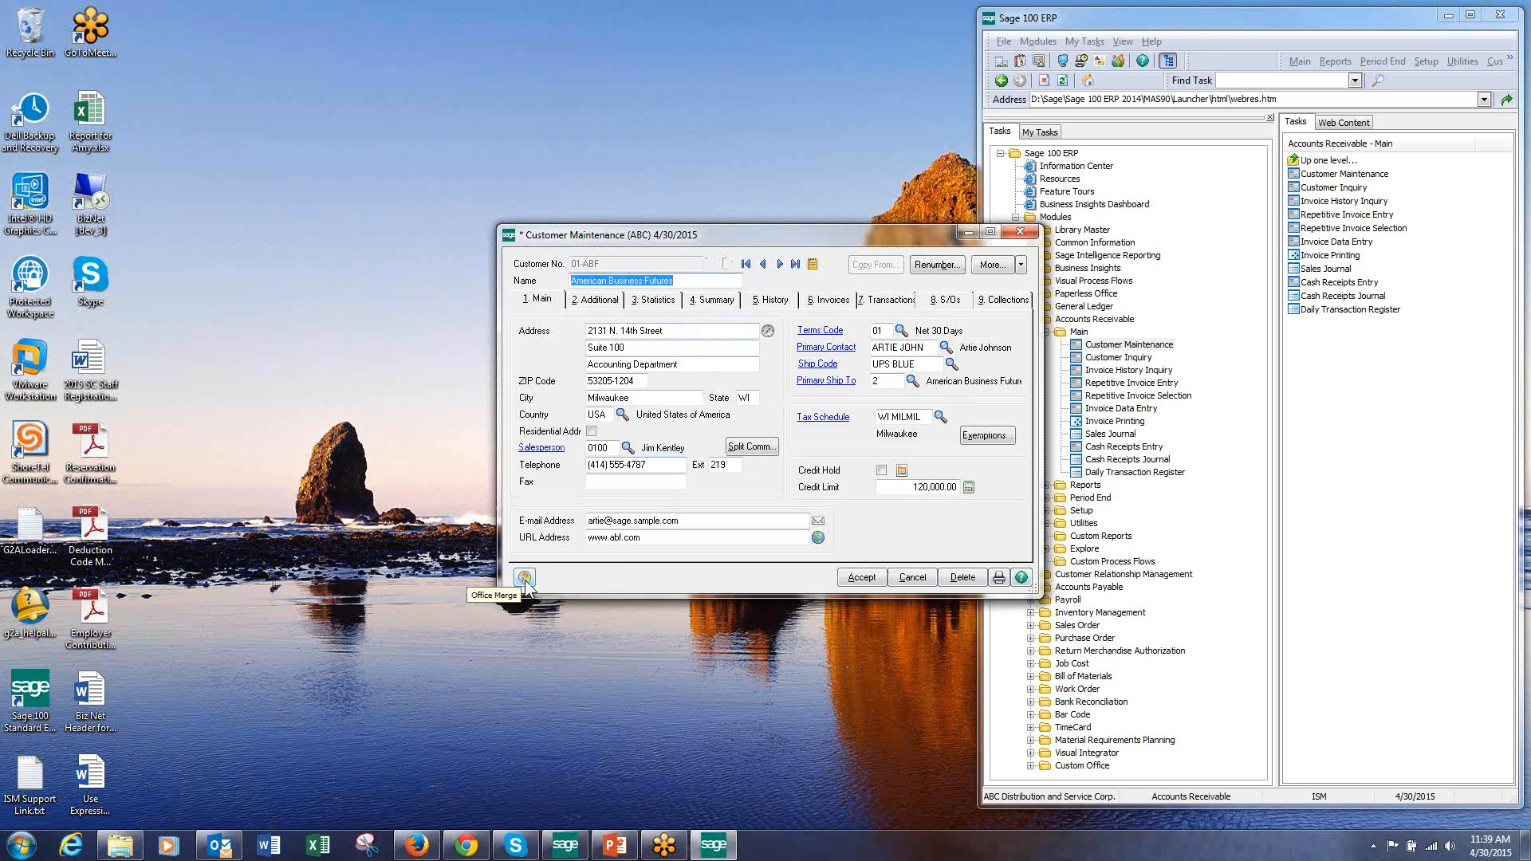
right_click(411, 202)
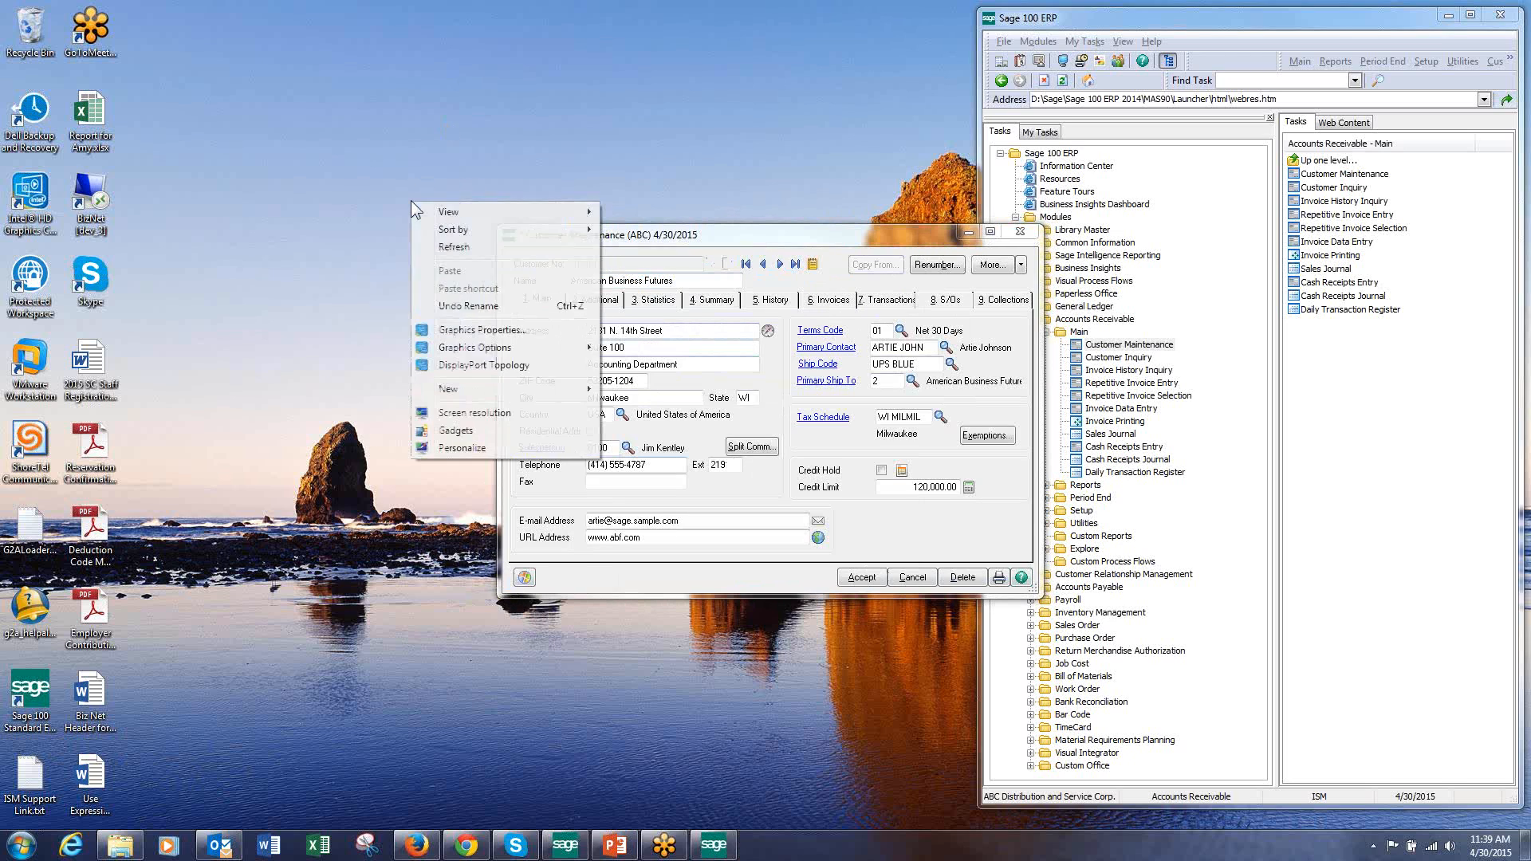
click(479, 414)
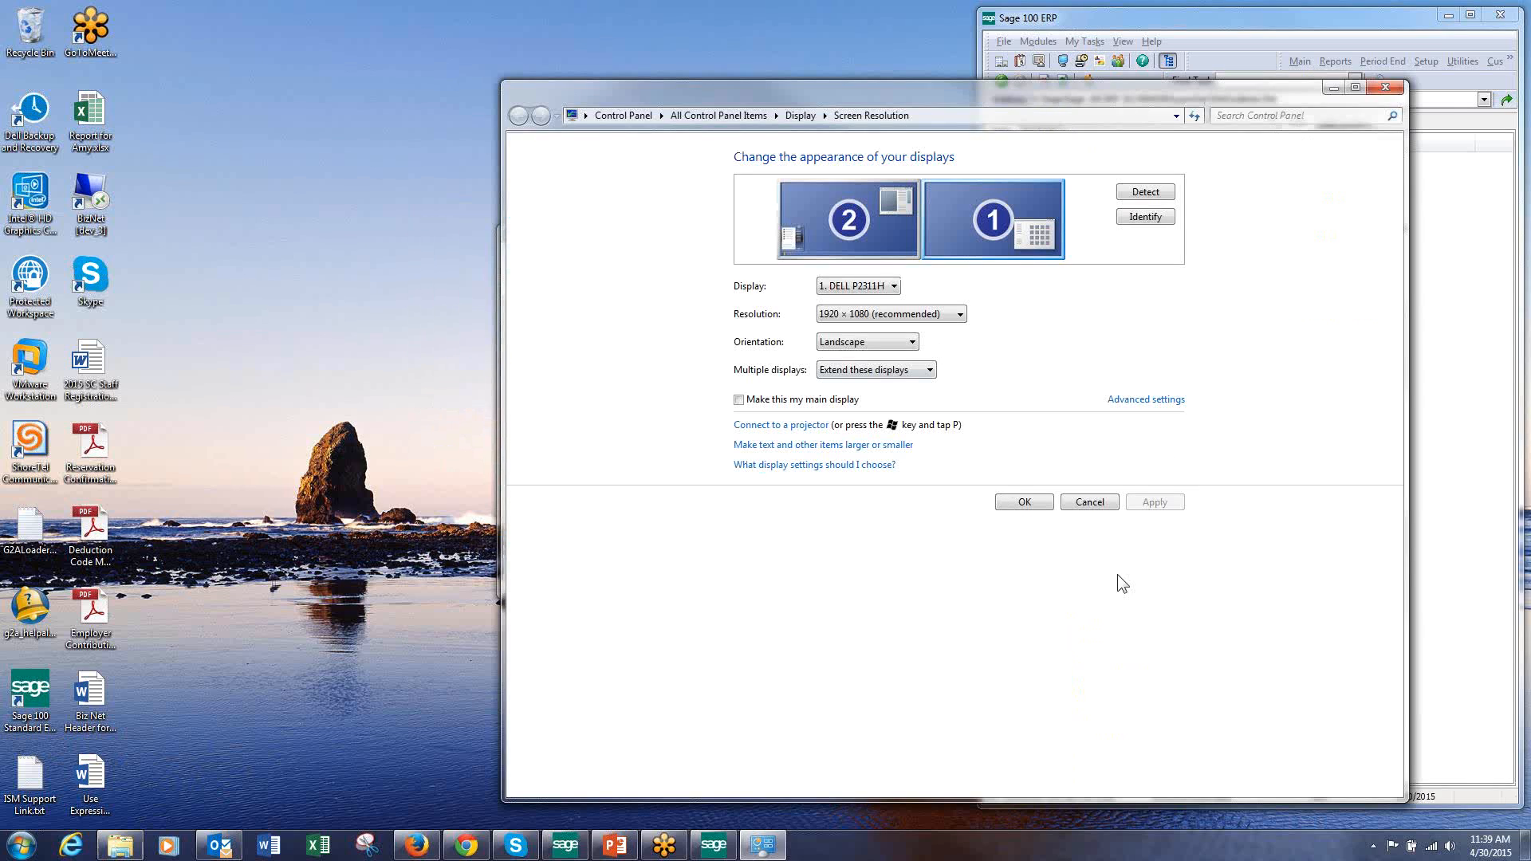
click(1086, 503)
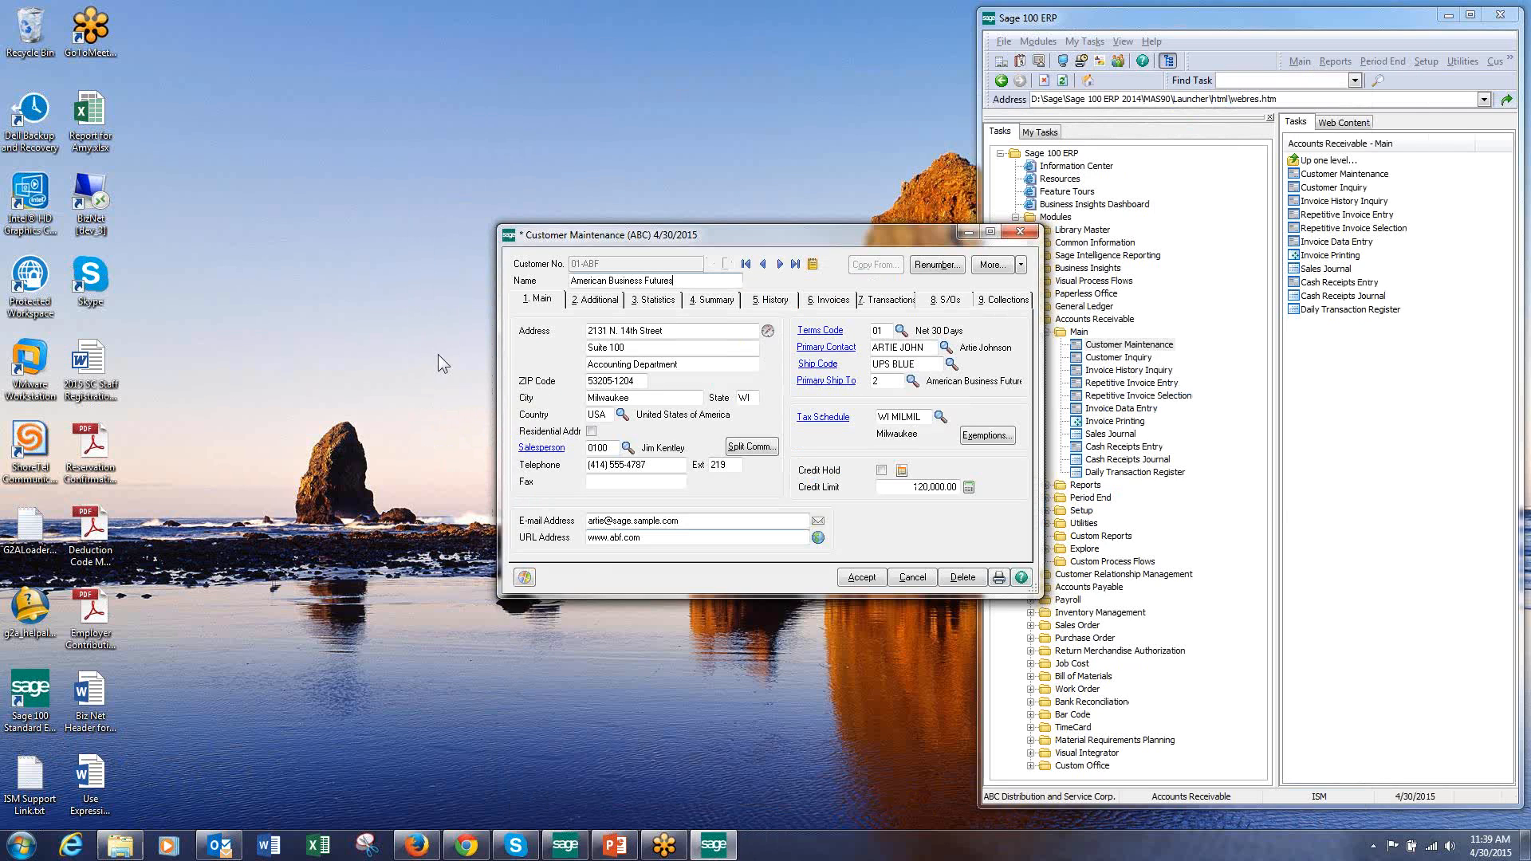
Step: Apply the Windows 7 Aero theme to the desktop and return to Customer Maintenance
right_click(418, 304)
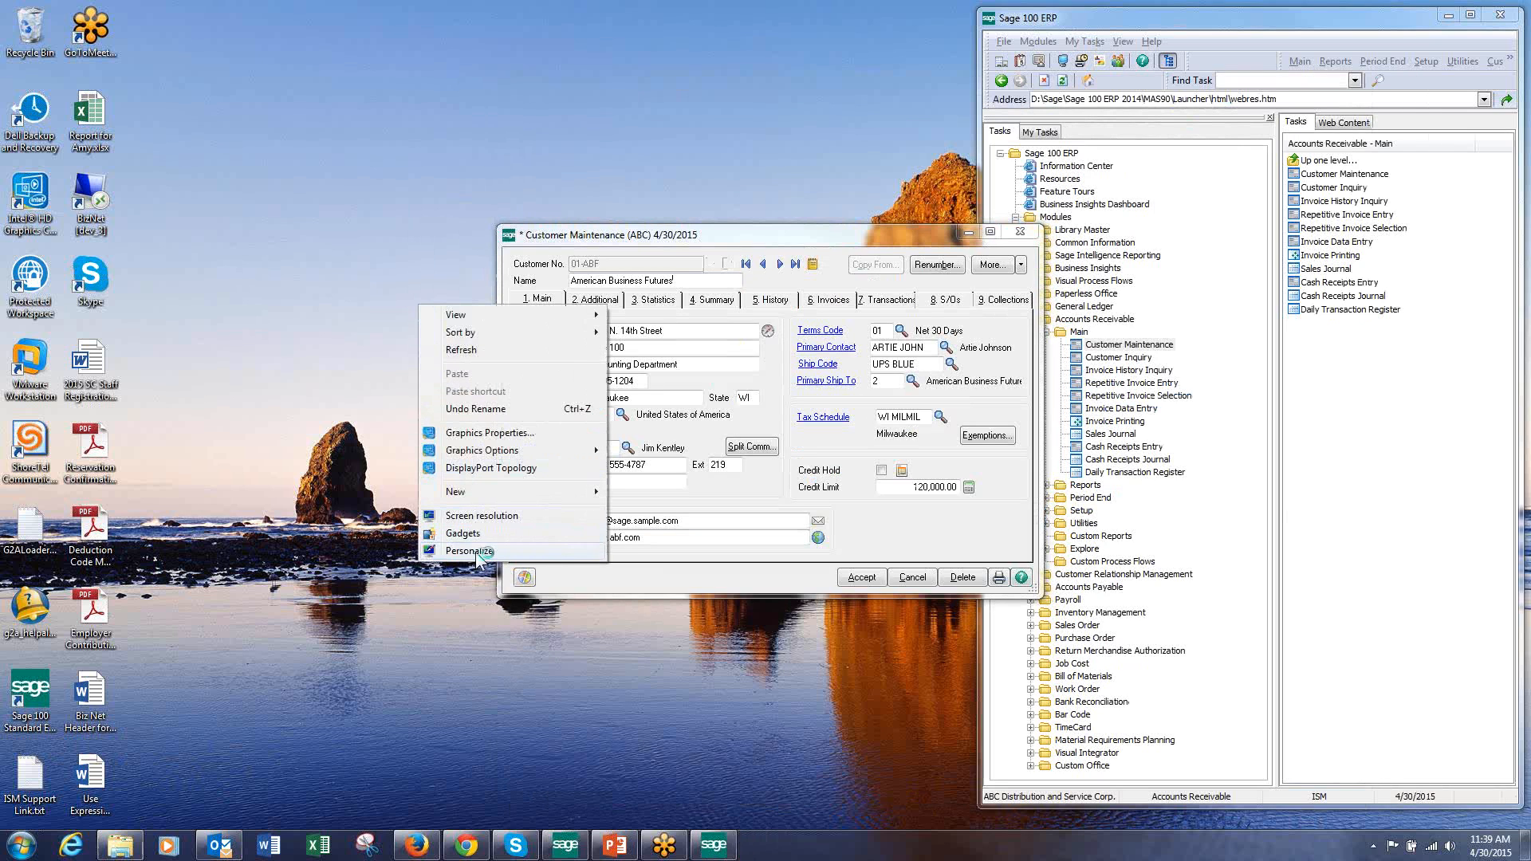
click(471, 551)
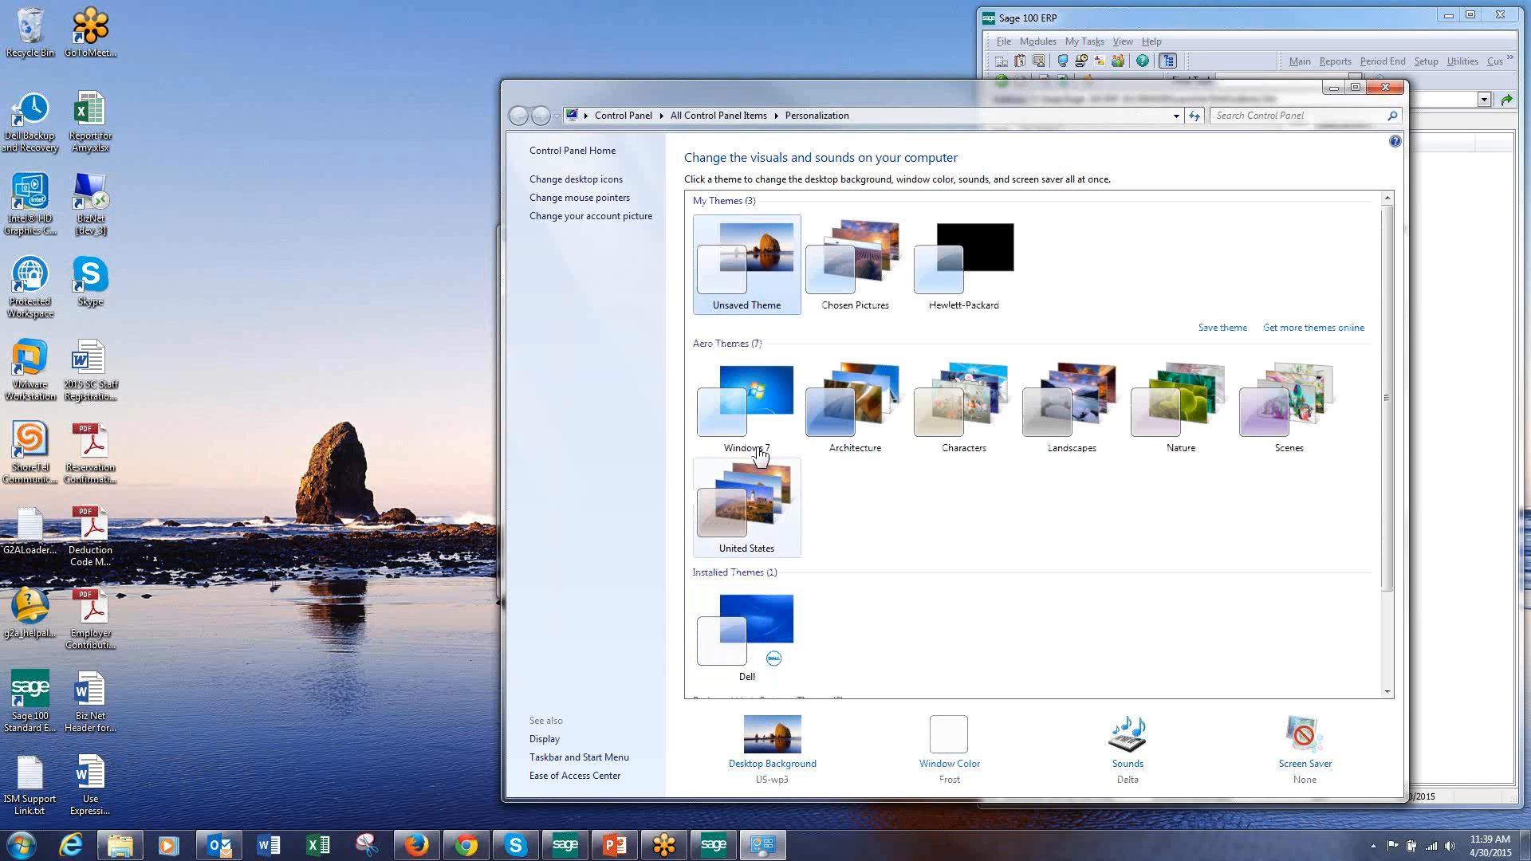
click(751, 395)
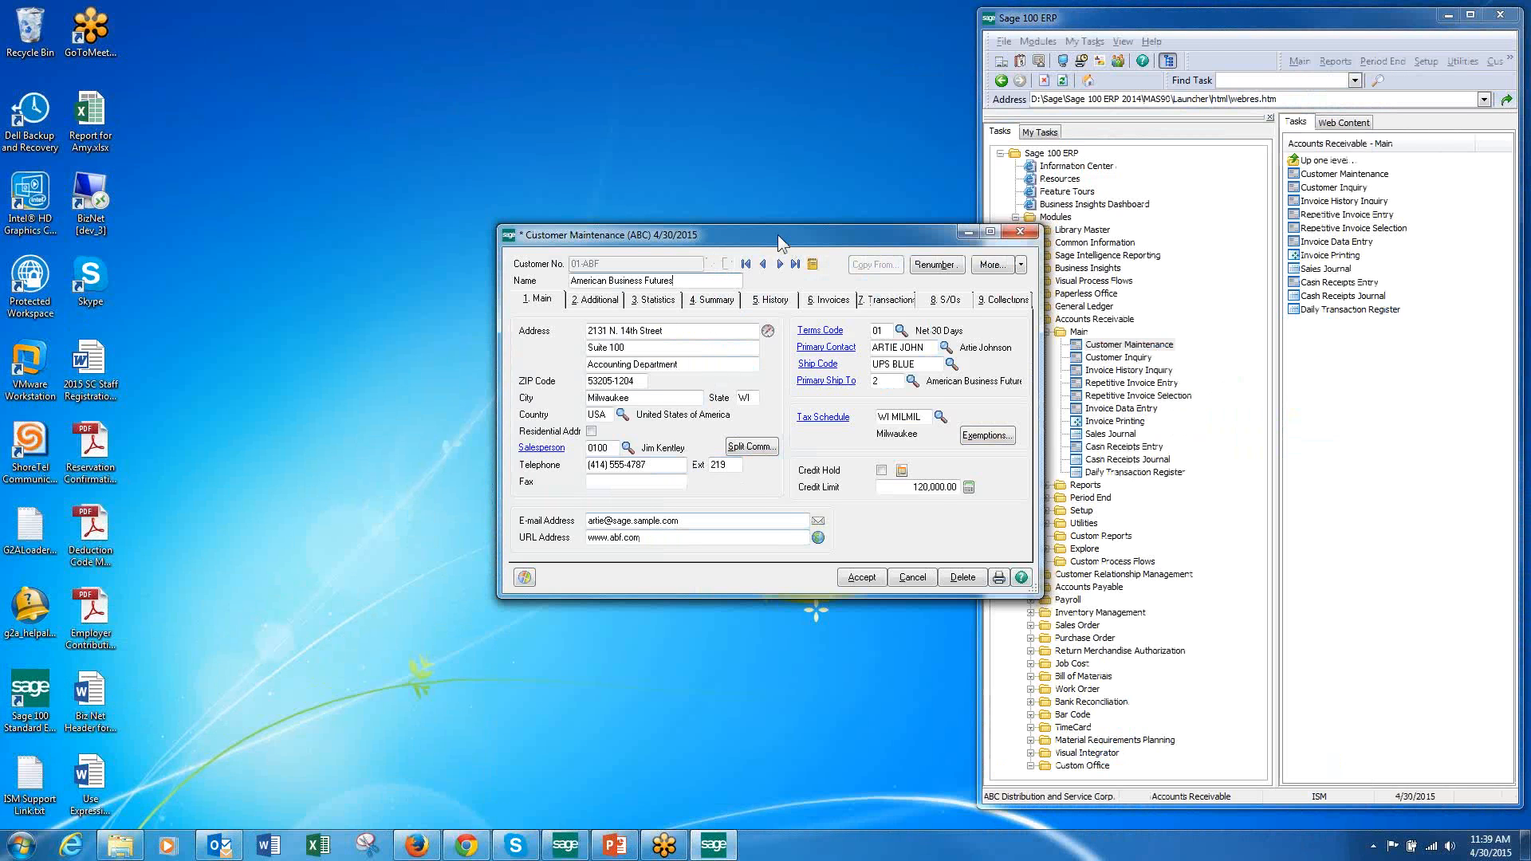
Step: Open the customer's Office Merge templates and bring up the Credit Limit Increase letter for editing in Word
drag(788, 237, 742, 153)
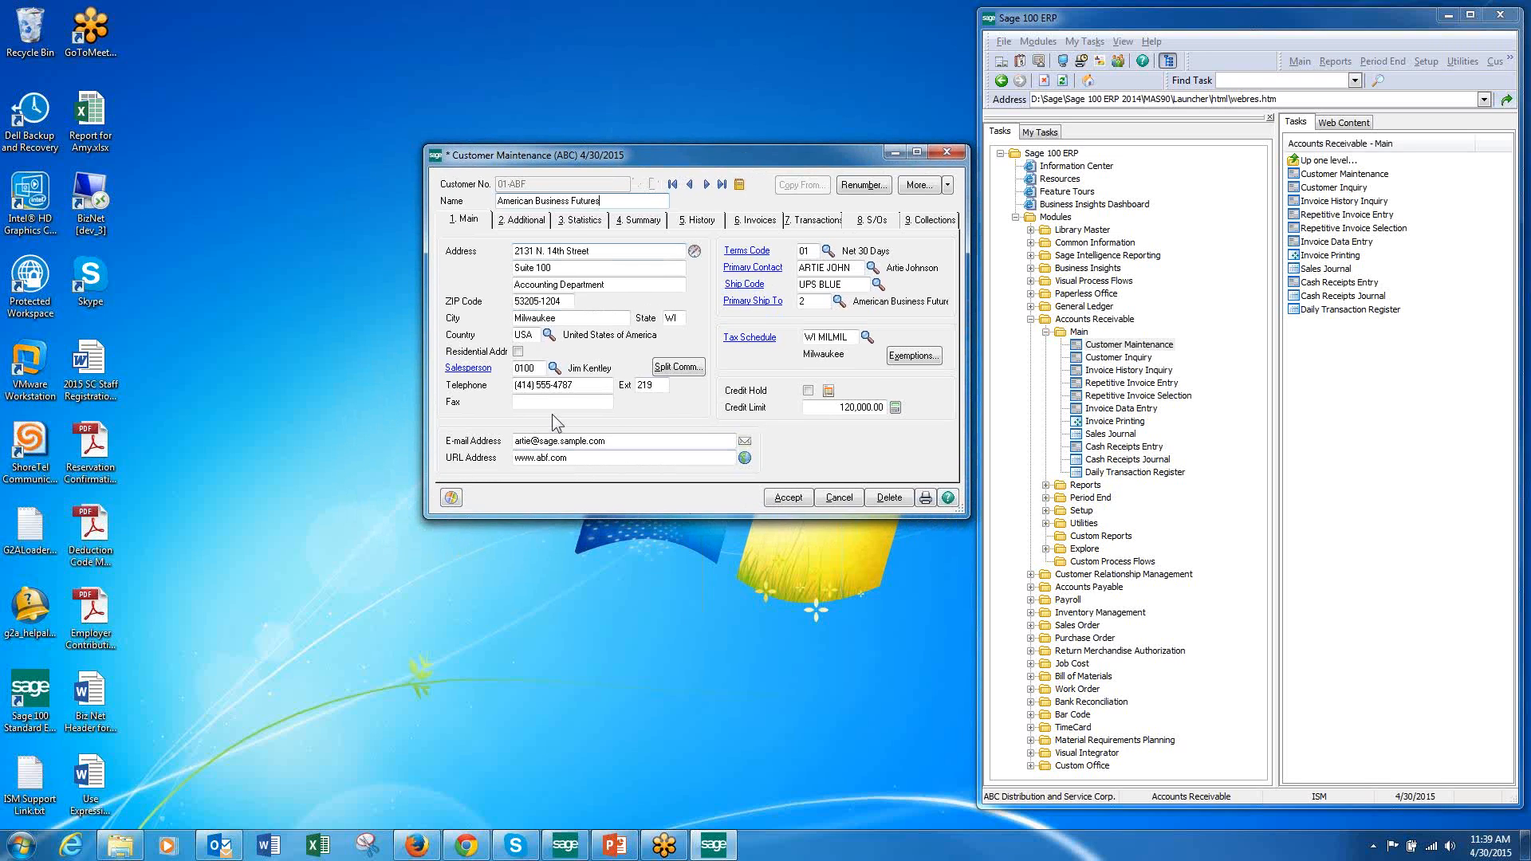
click(451, 500)
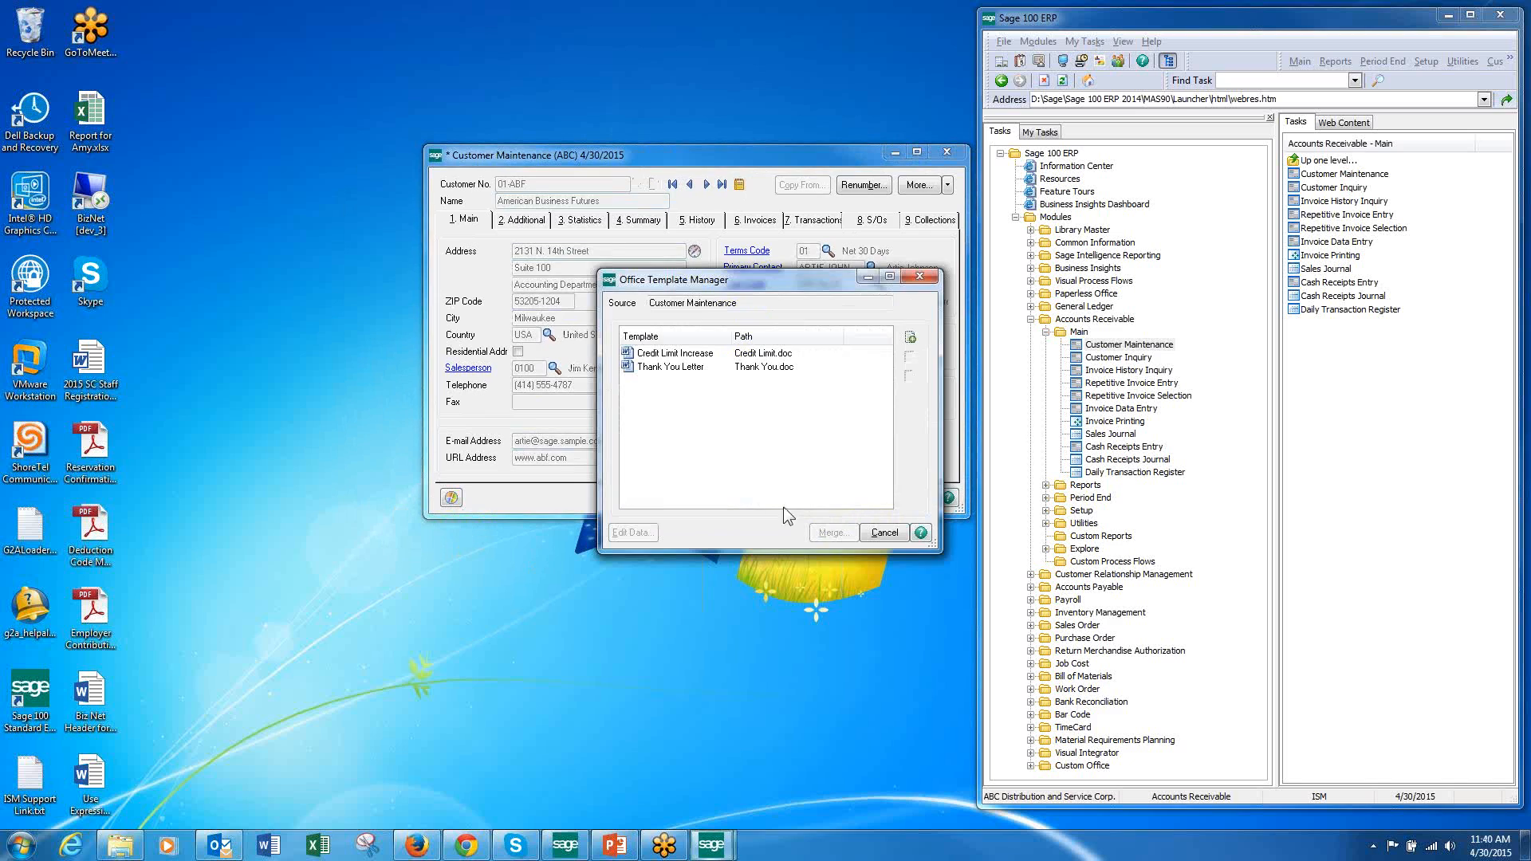
click(678, 354)
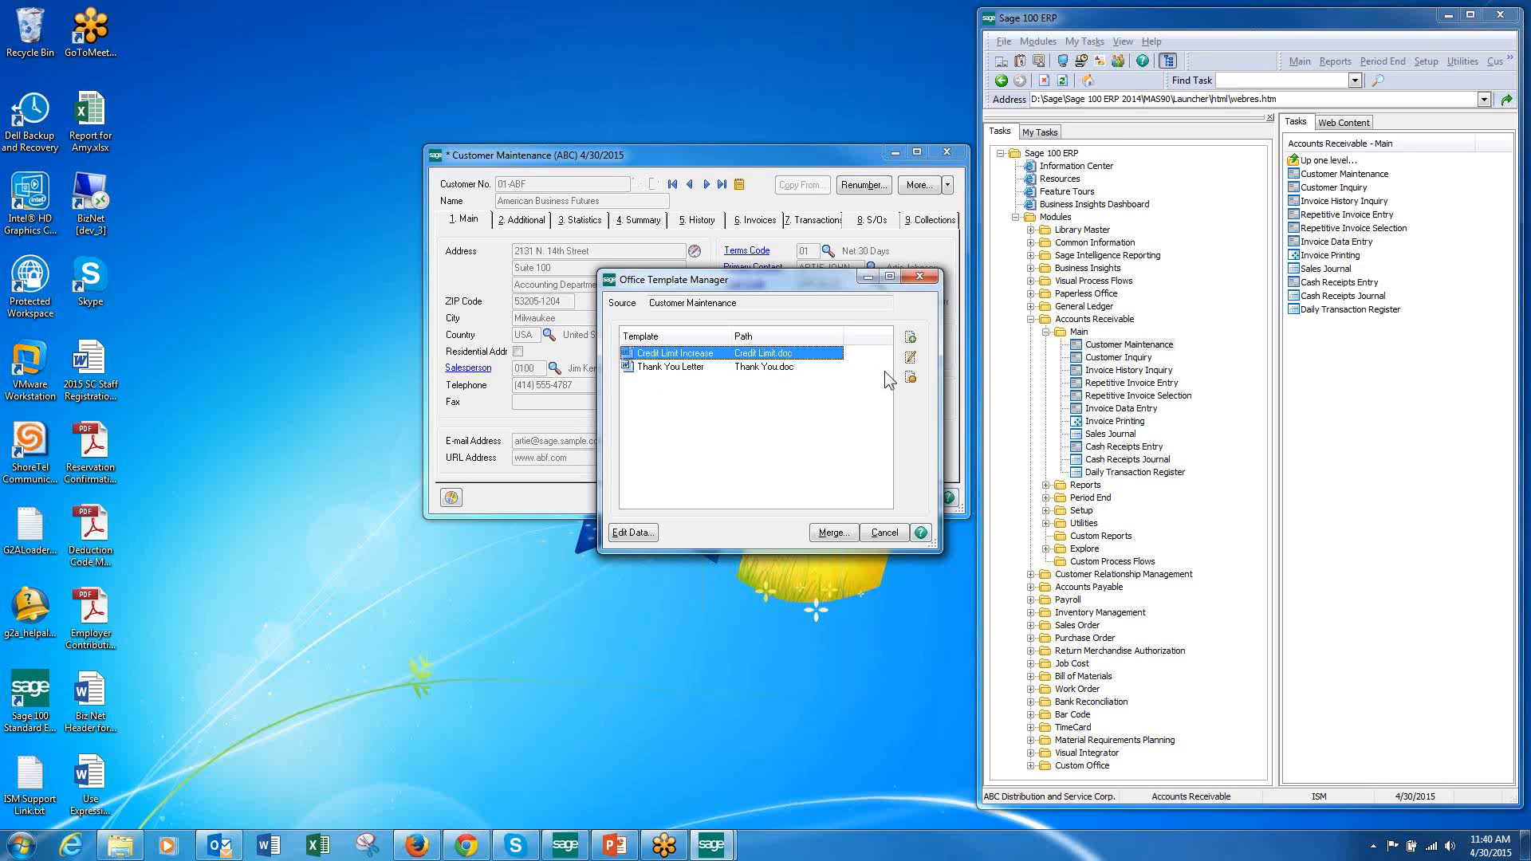
click(910, 358)
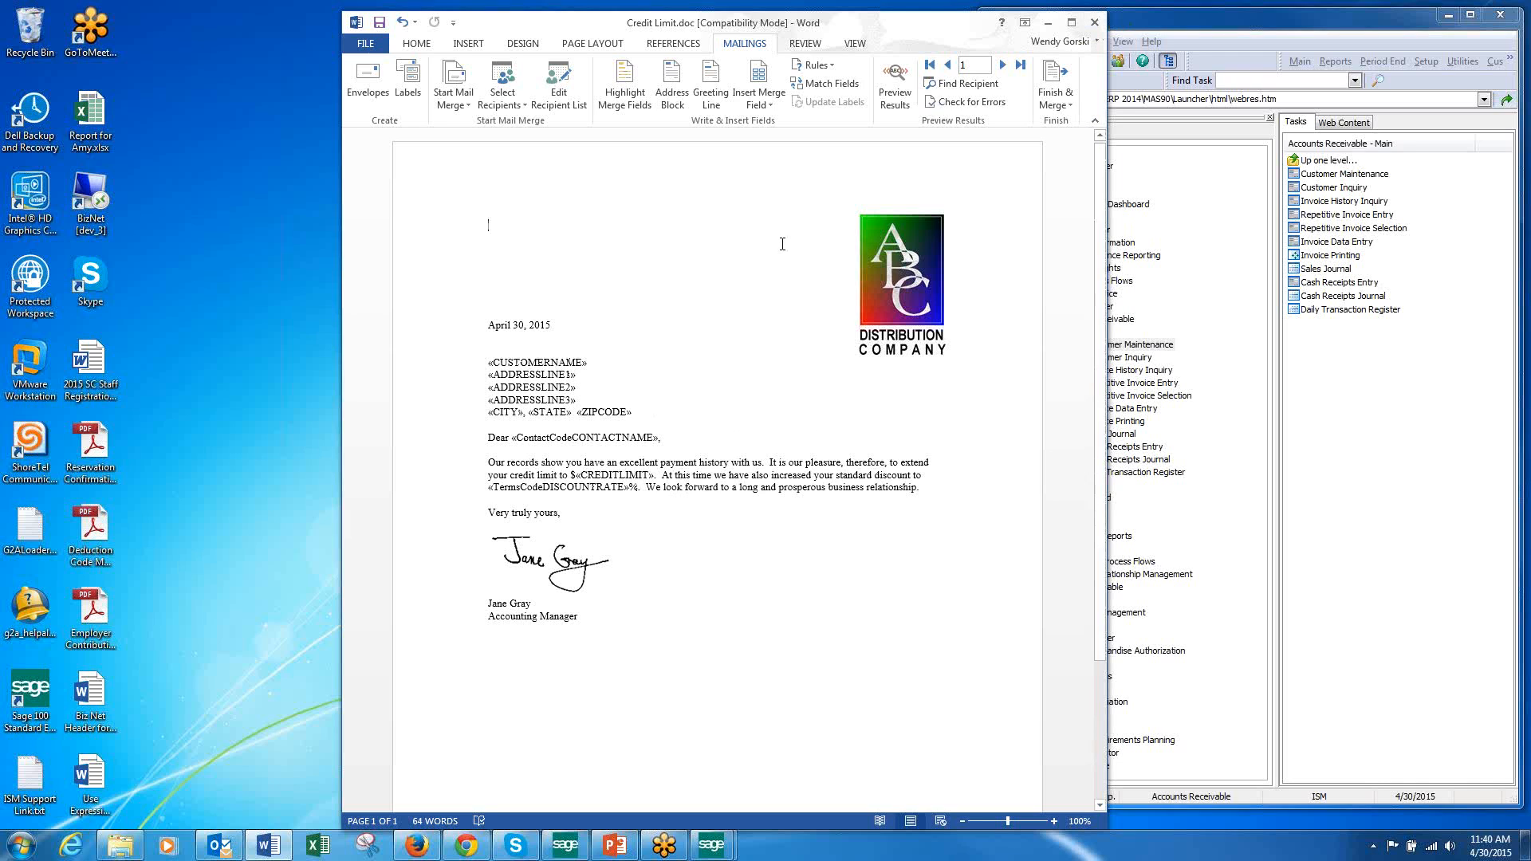
Step: Close Credit Limit.doc without saving and exit the template manager and Customer Maintenance
click(1094, 22)
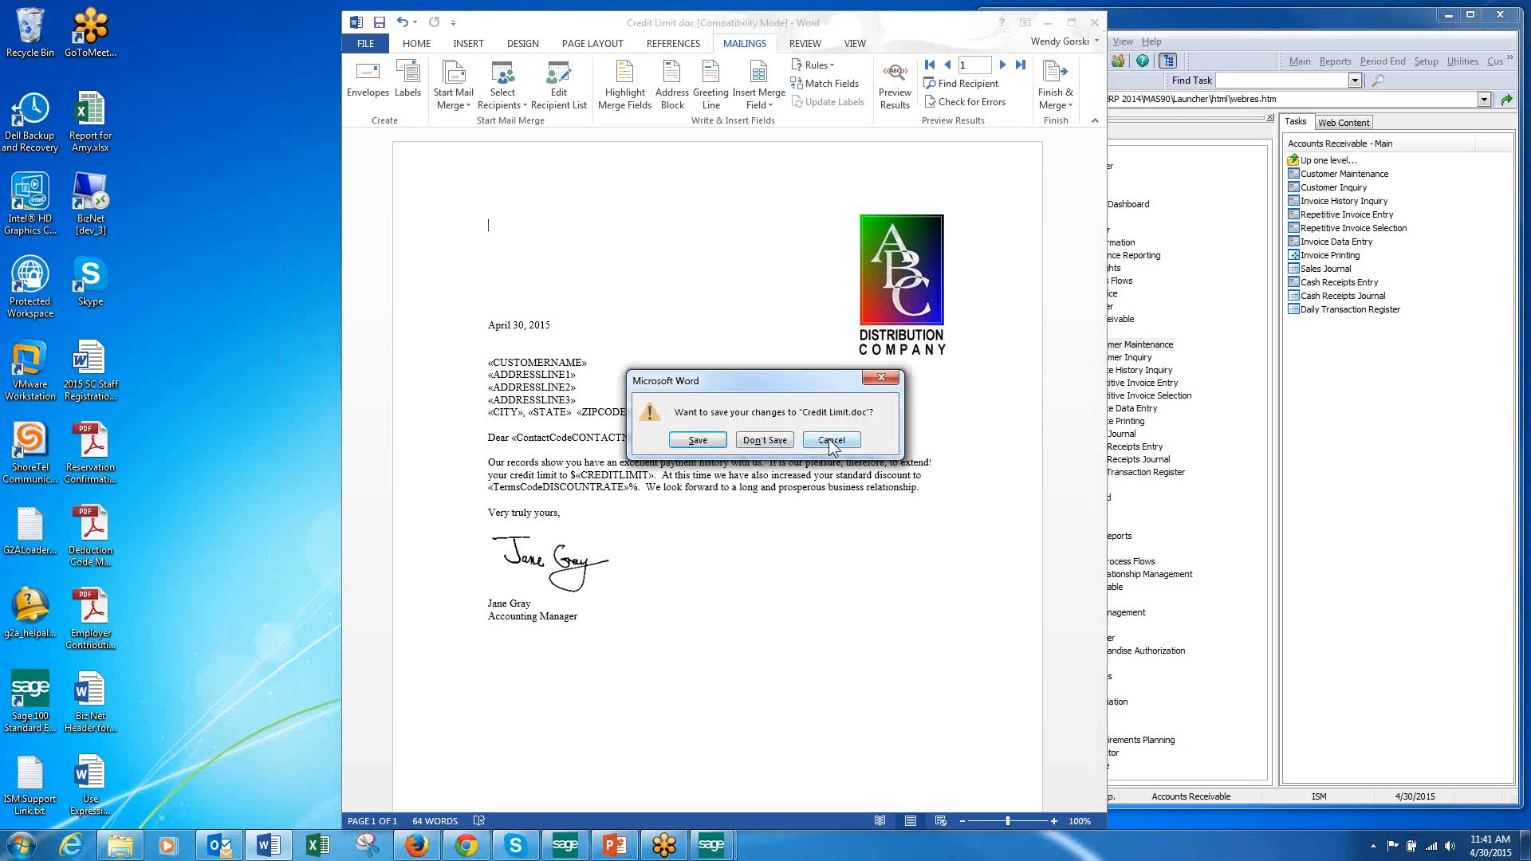
click(766, 441)
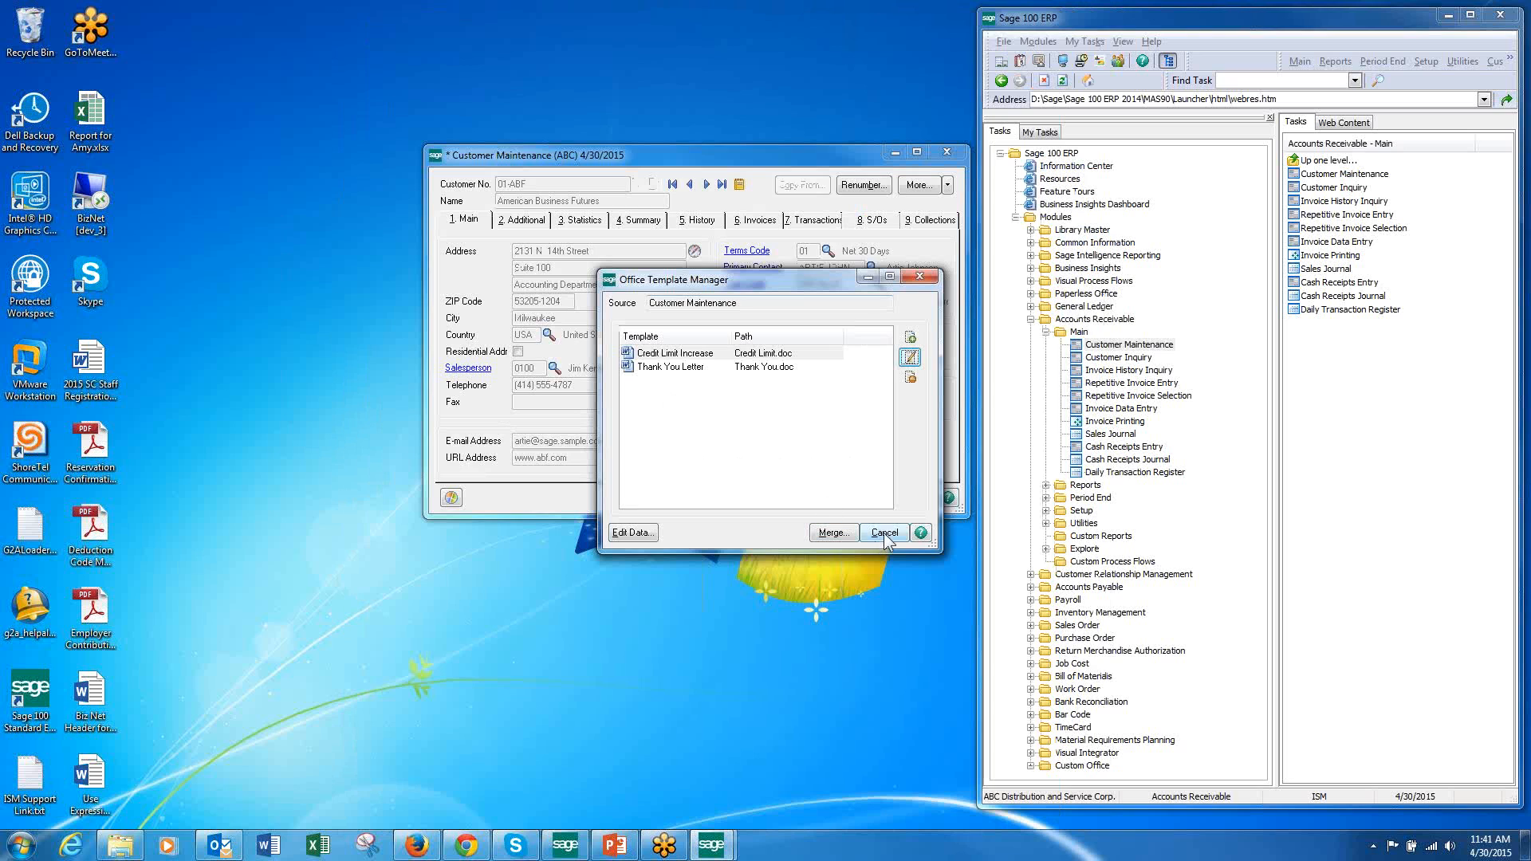
click(884, 532)
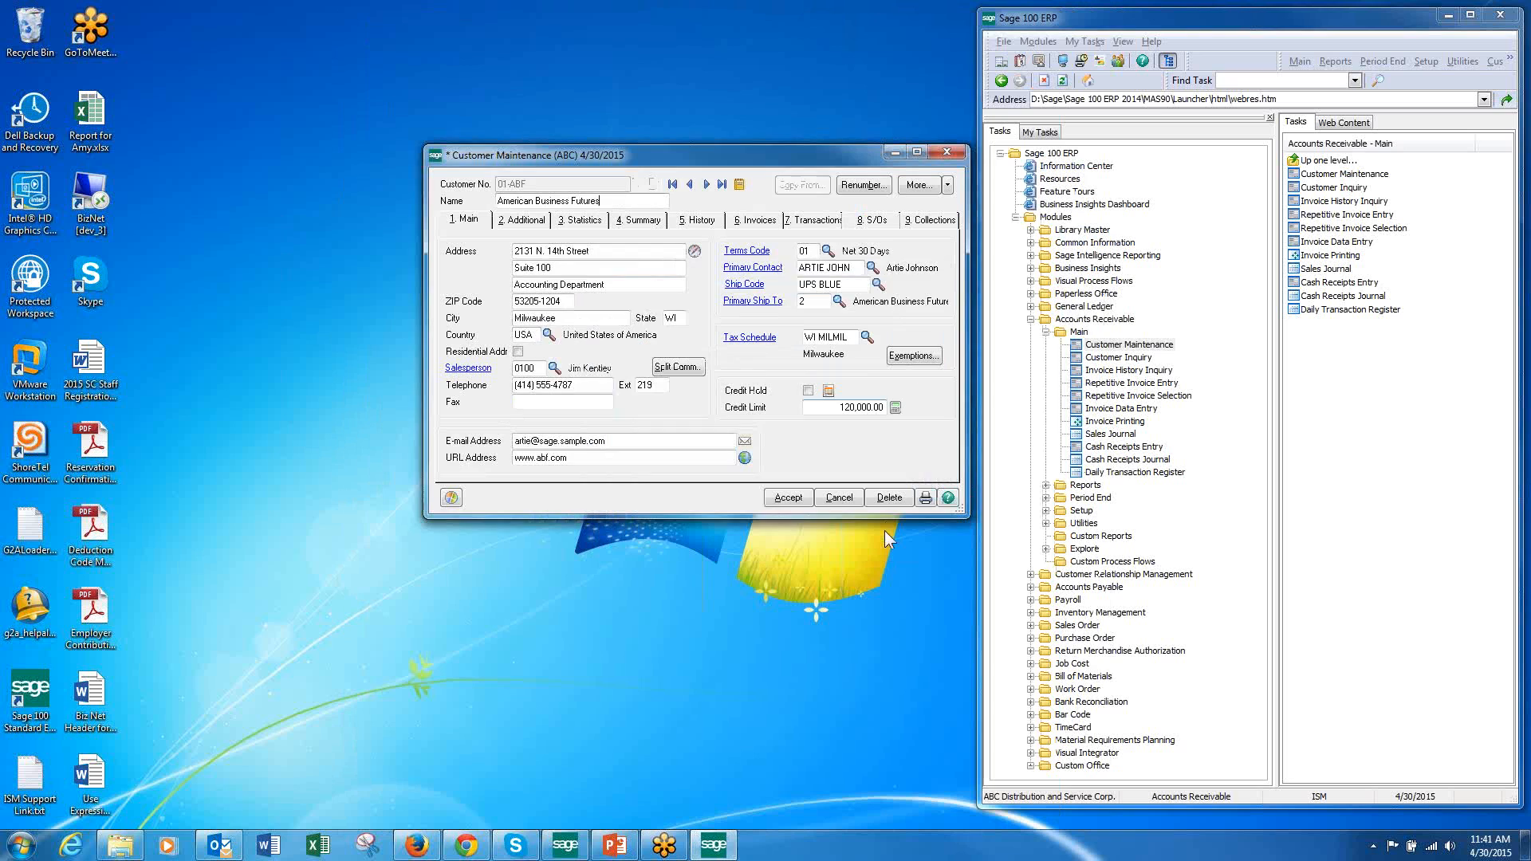
click(946, 154)
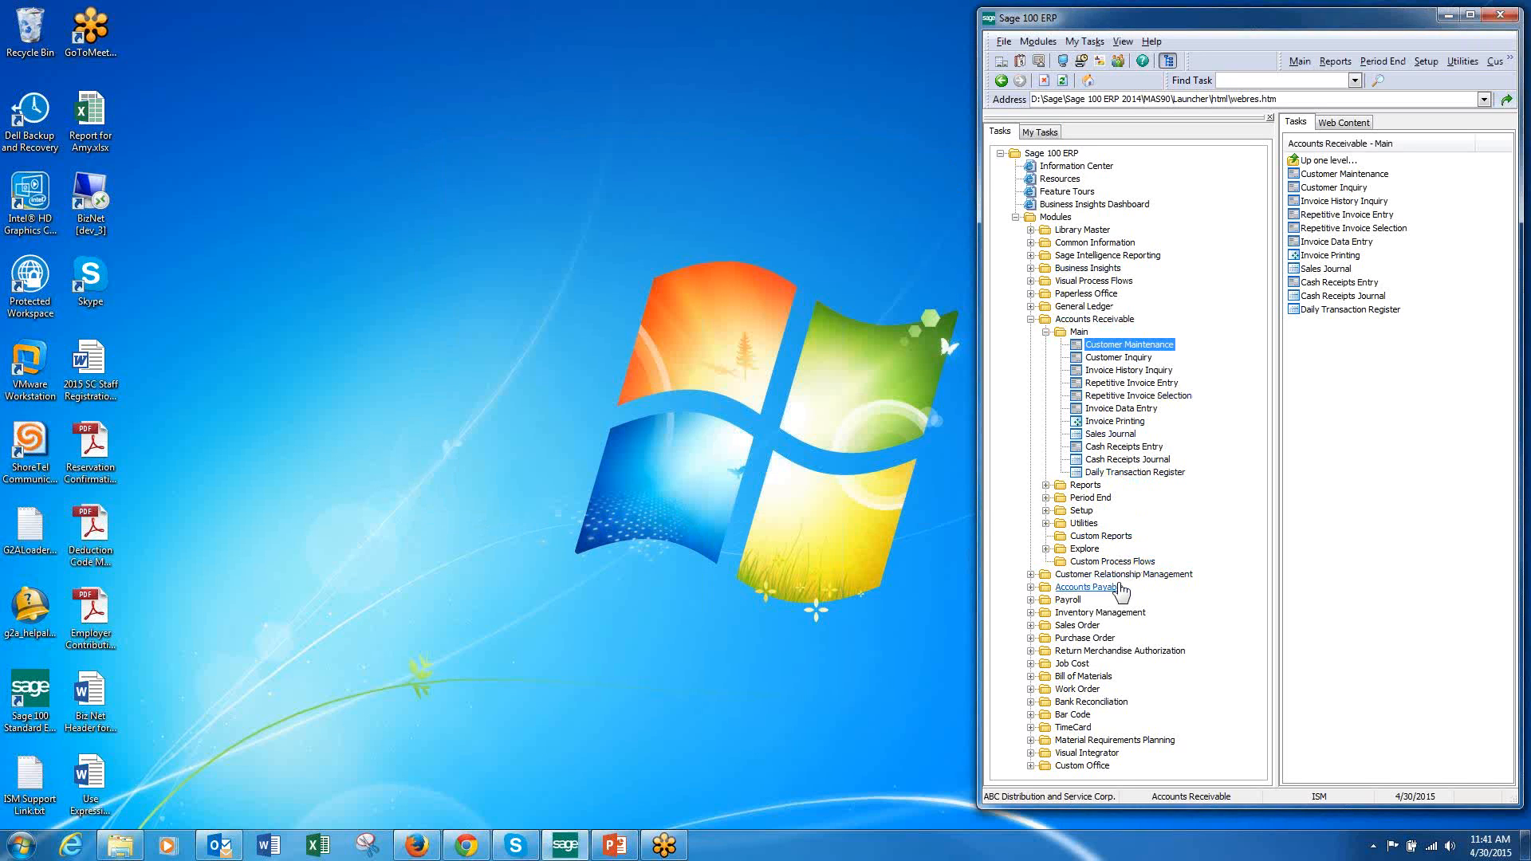
Step: Open Vendor Maintenance in Accounts Payable and load the first vendor record
click(1121, 590)
click(1079, 600)
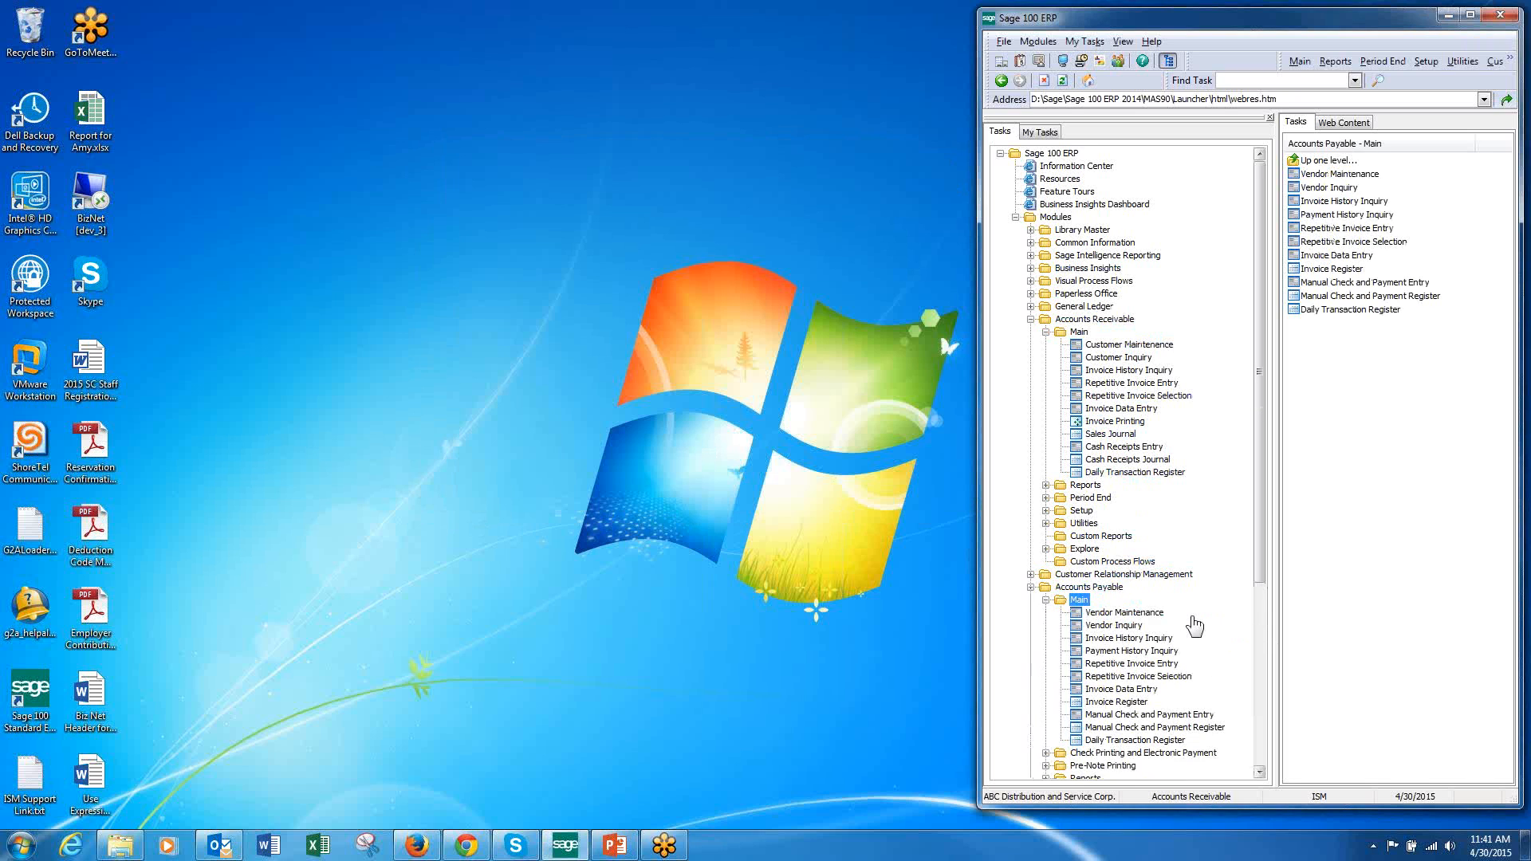
click(1133, 612)
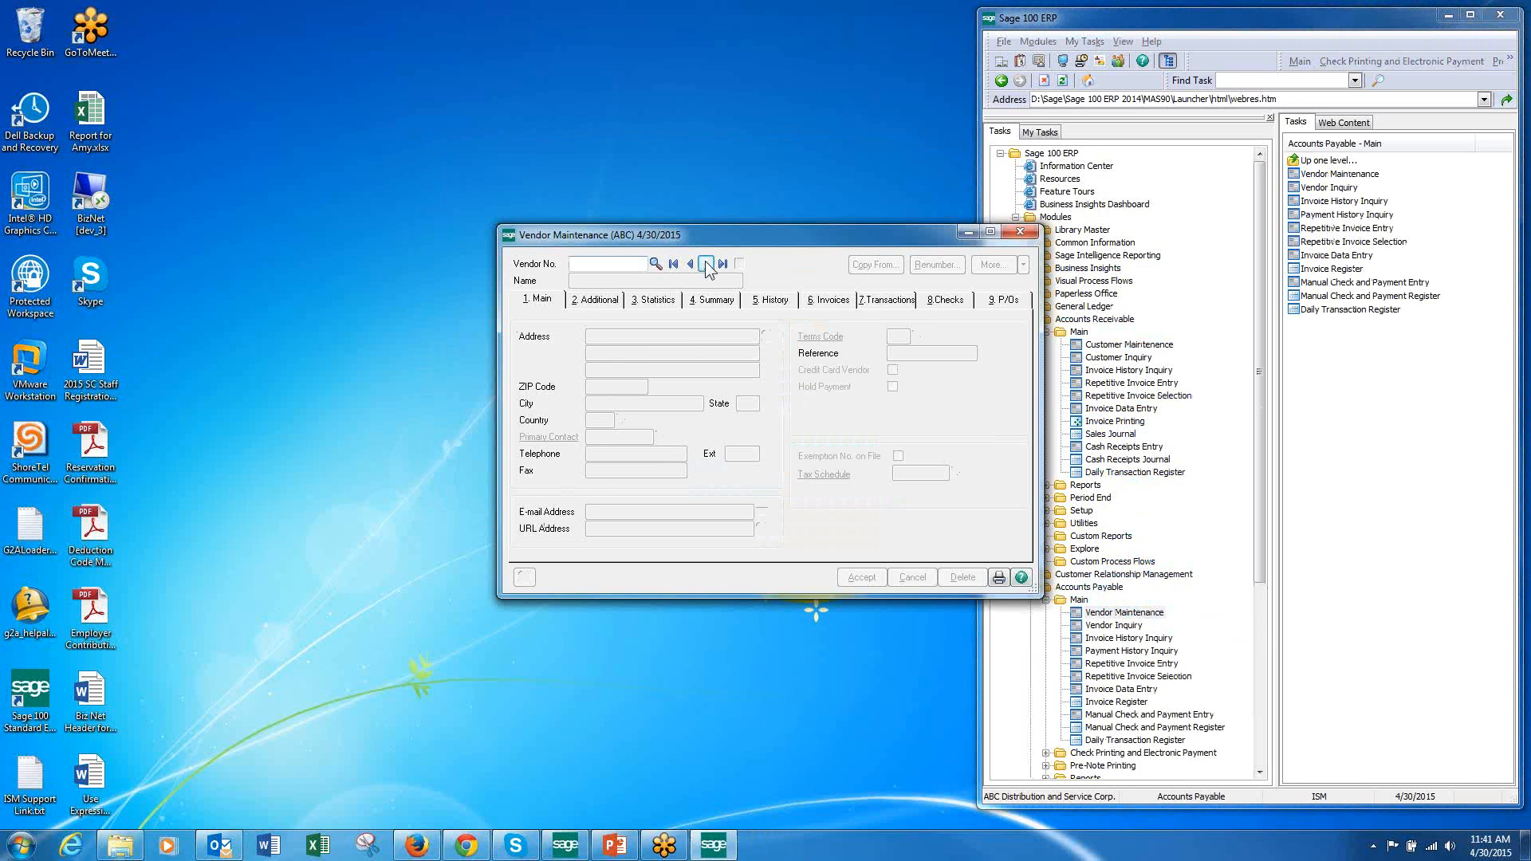
click(707, 264)
Step: View the vendor's Office Merge templates, select Quote, and leave the template manager without merging
click(524, 577)
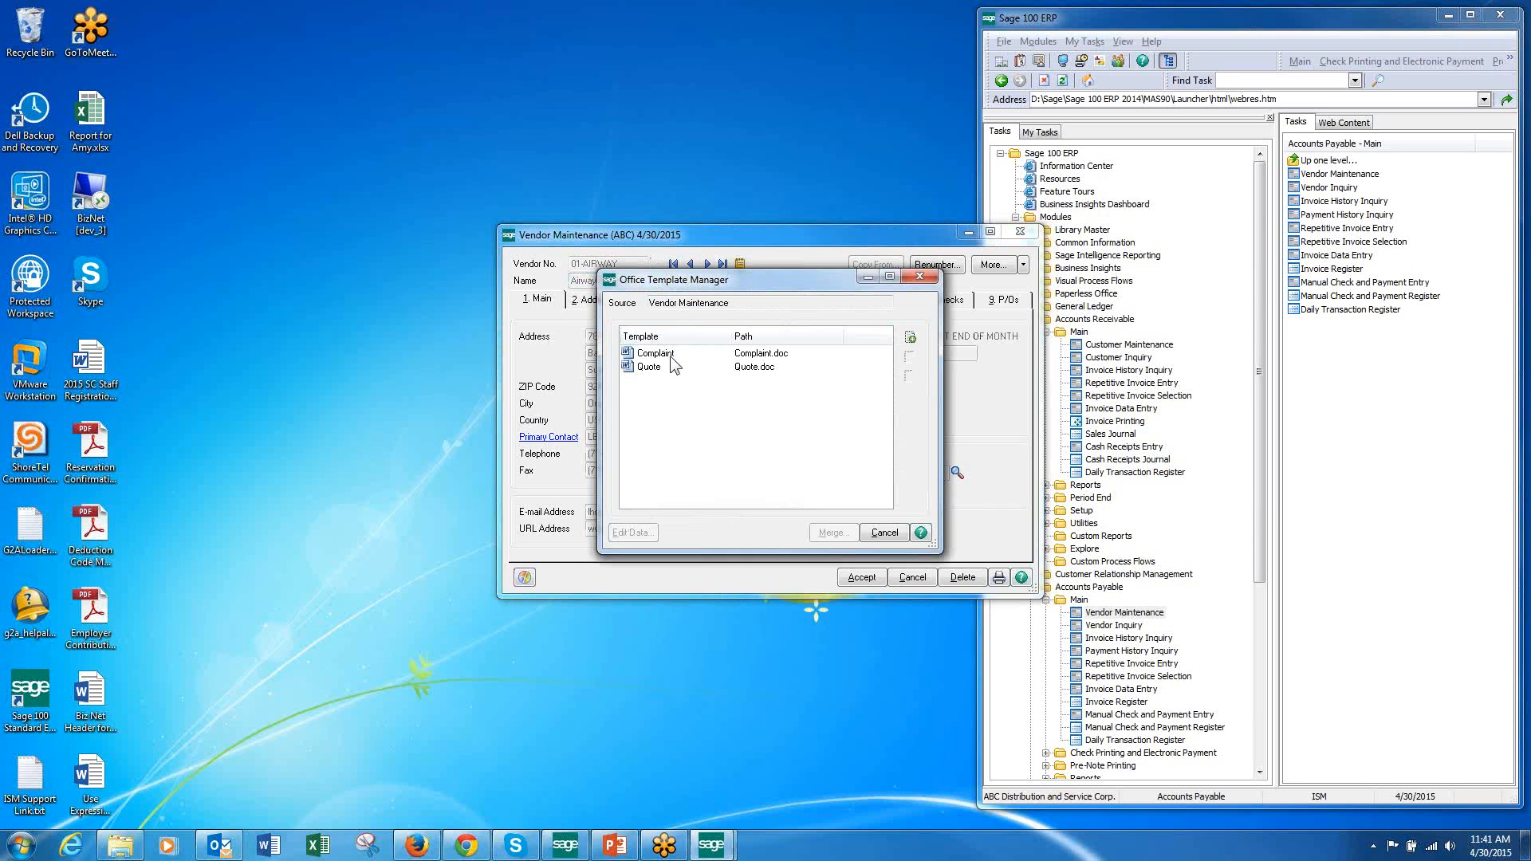
click(649, 370)
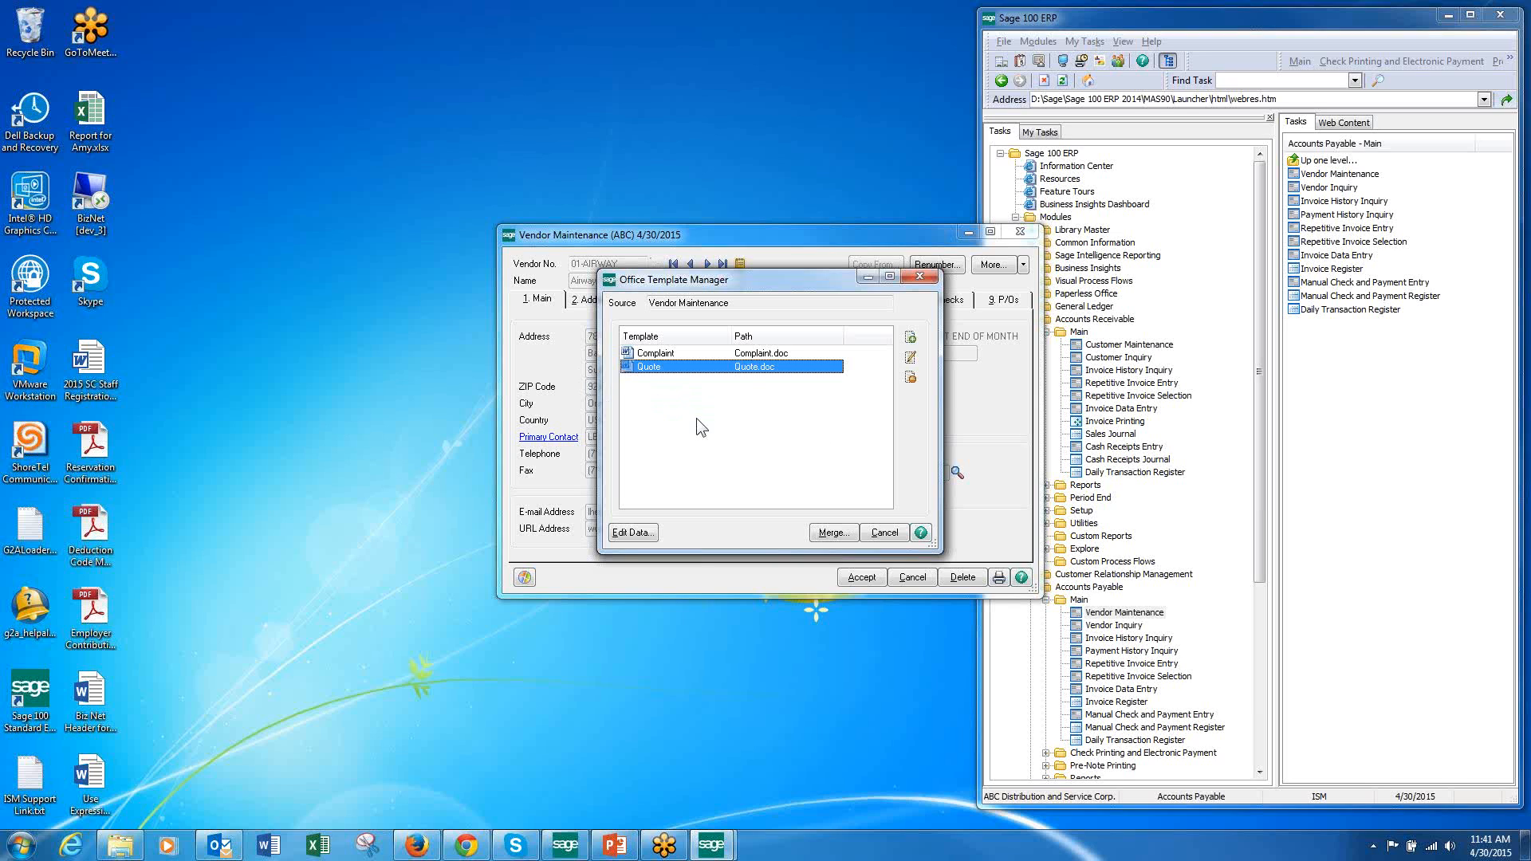
click(885, 533)
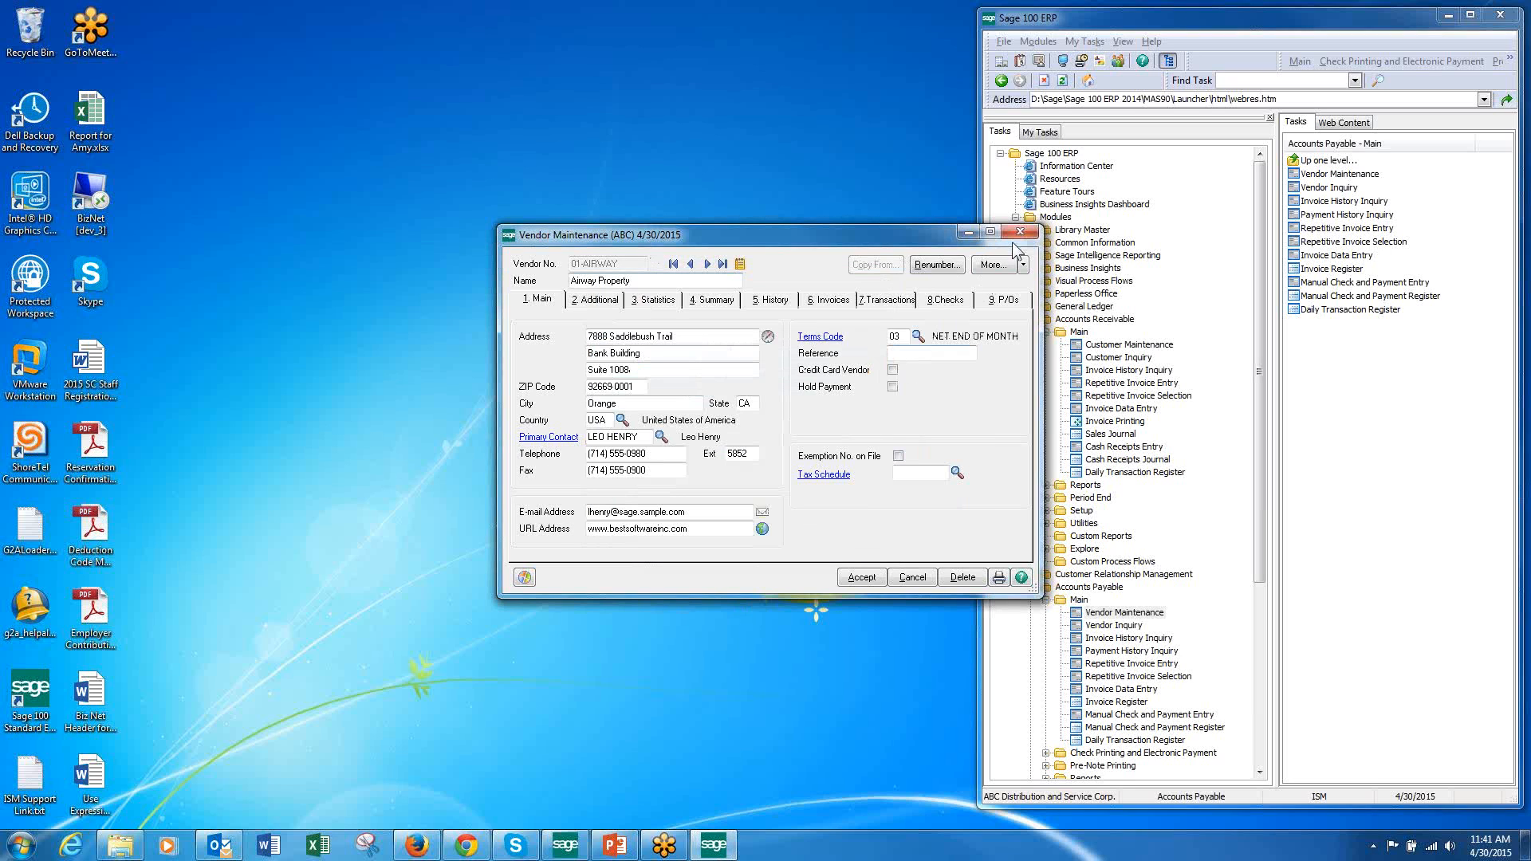
Step: Reopen the vendor's Office Merge templates and bring up the Complaint letter for editing in Word
drag(887, 234, 794, 154)
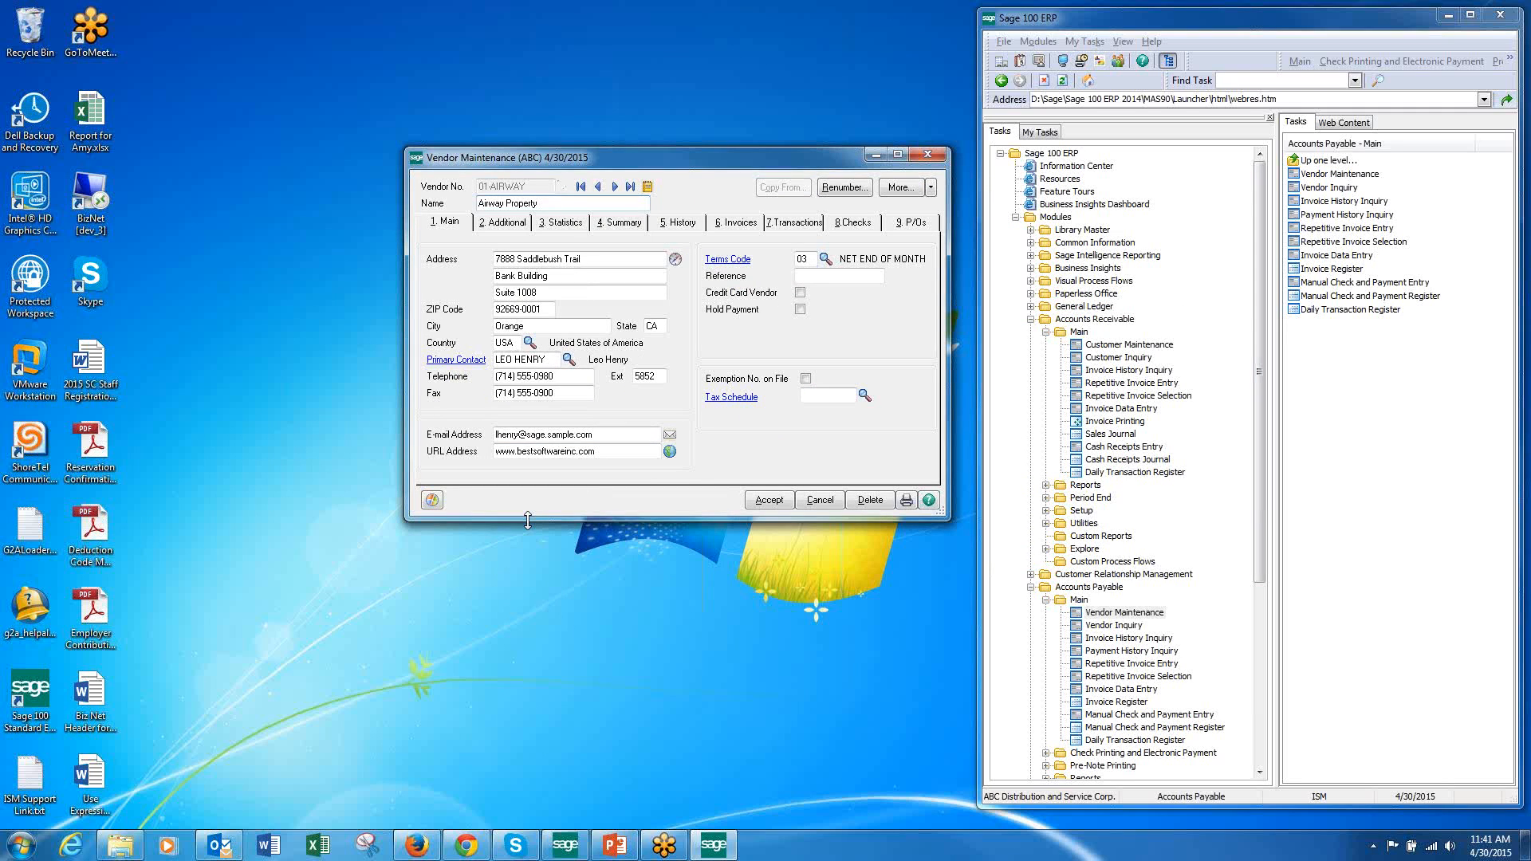
click(431, 501)
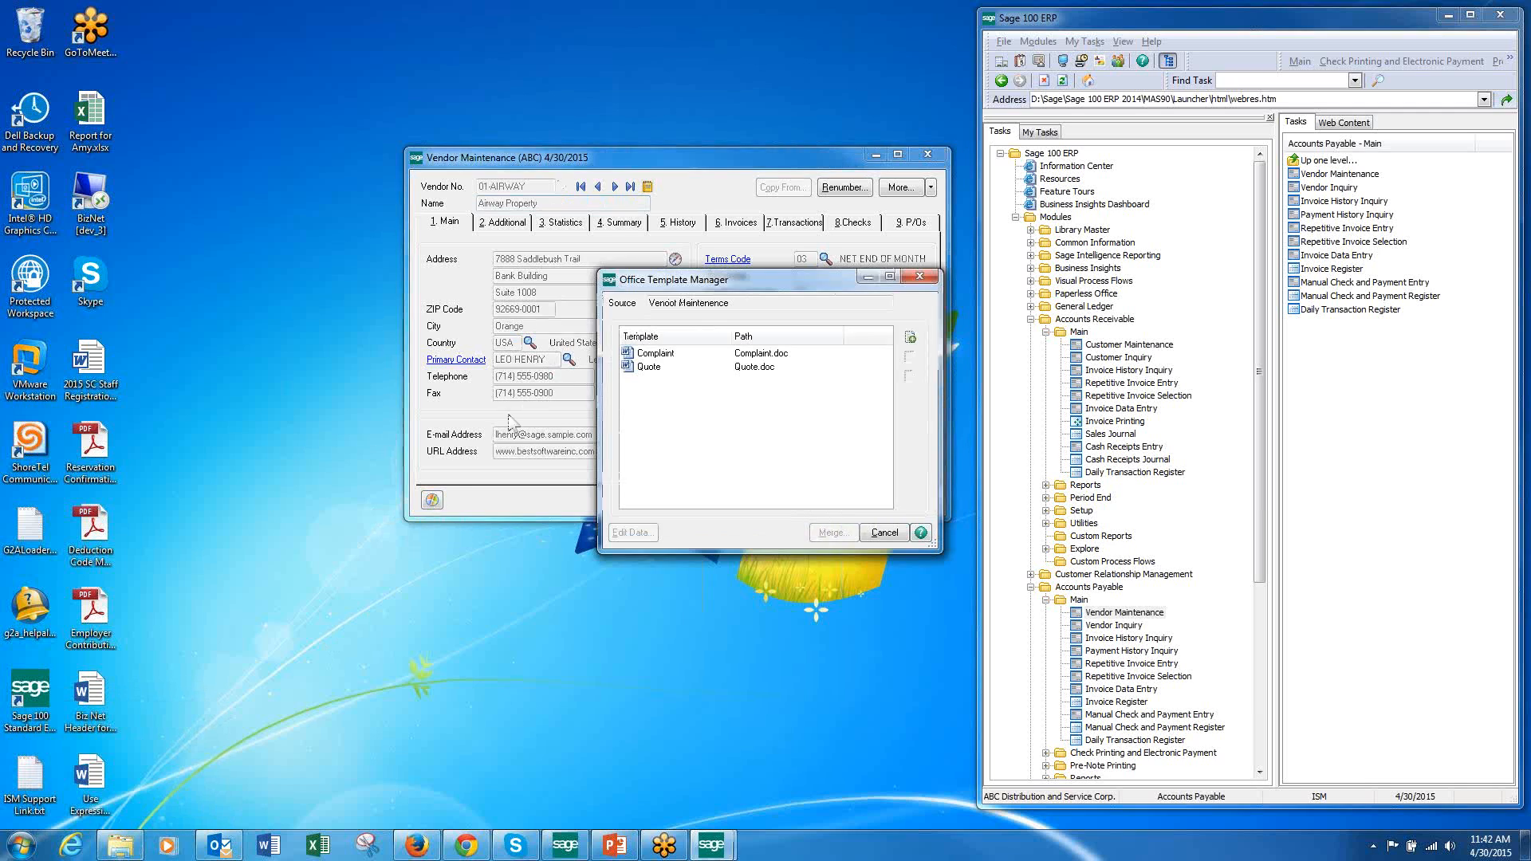
click(662, 353)
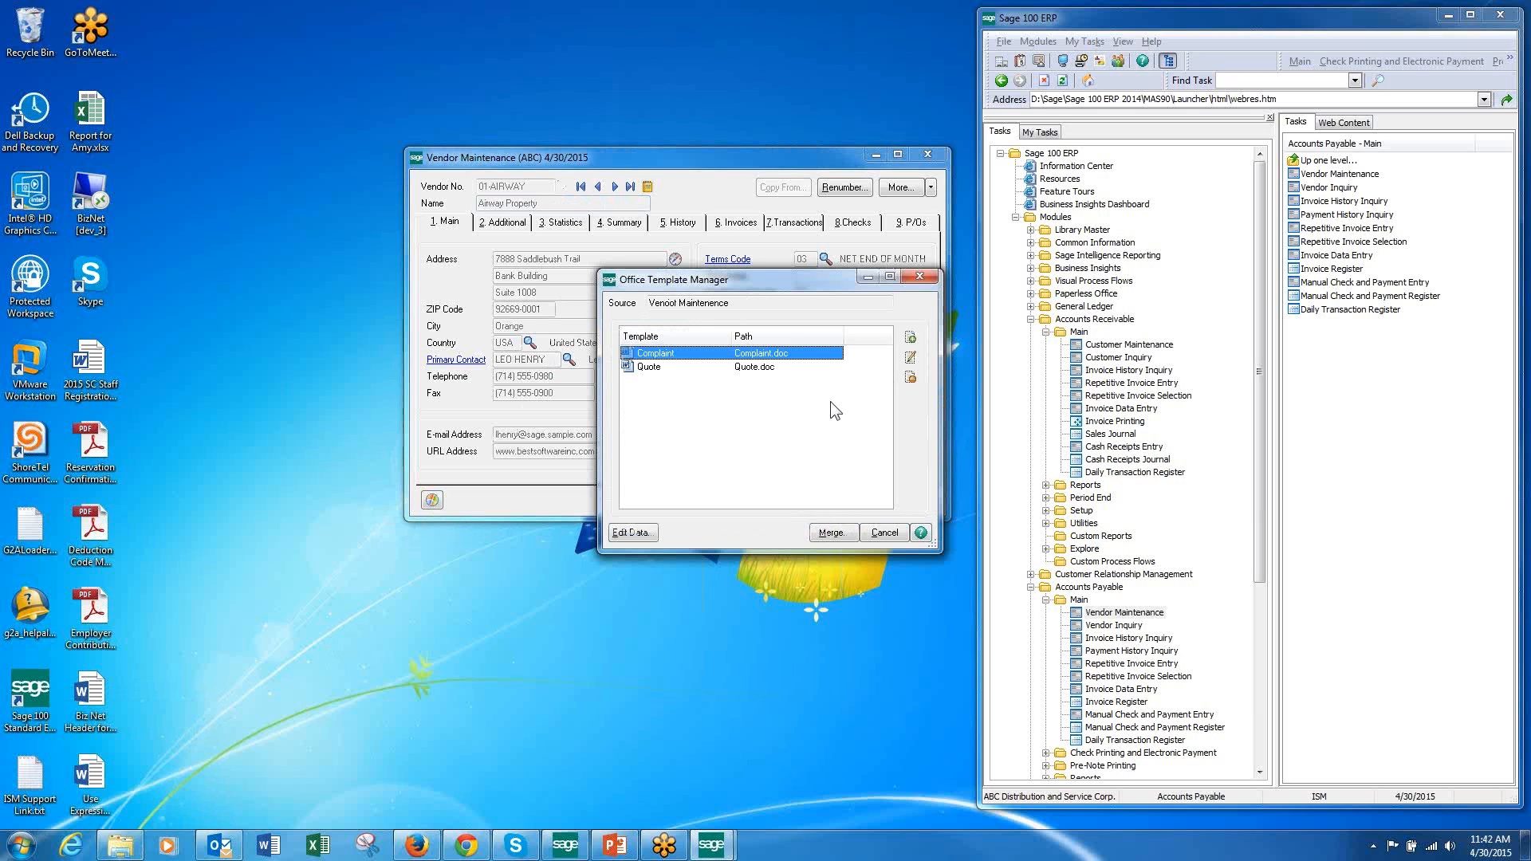
click(911, 359)
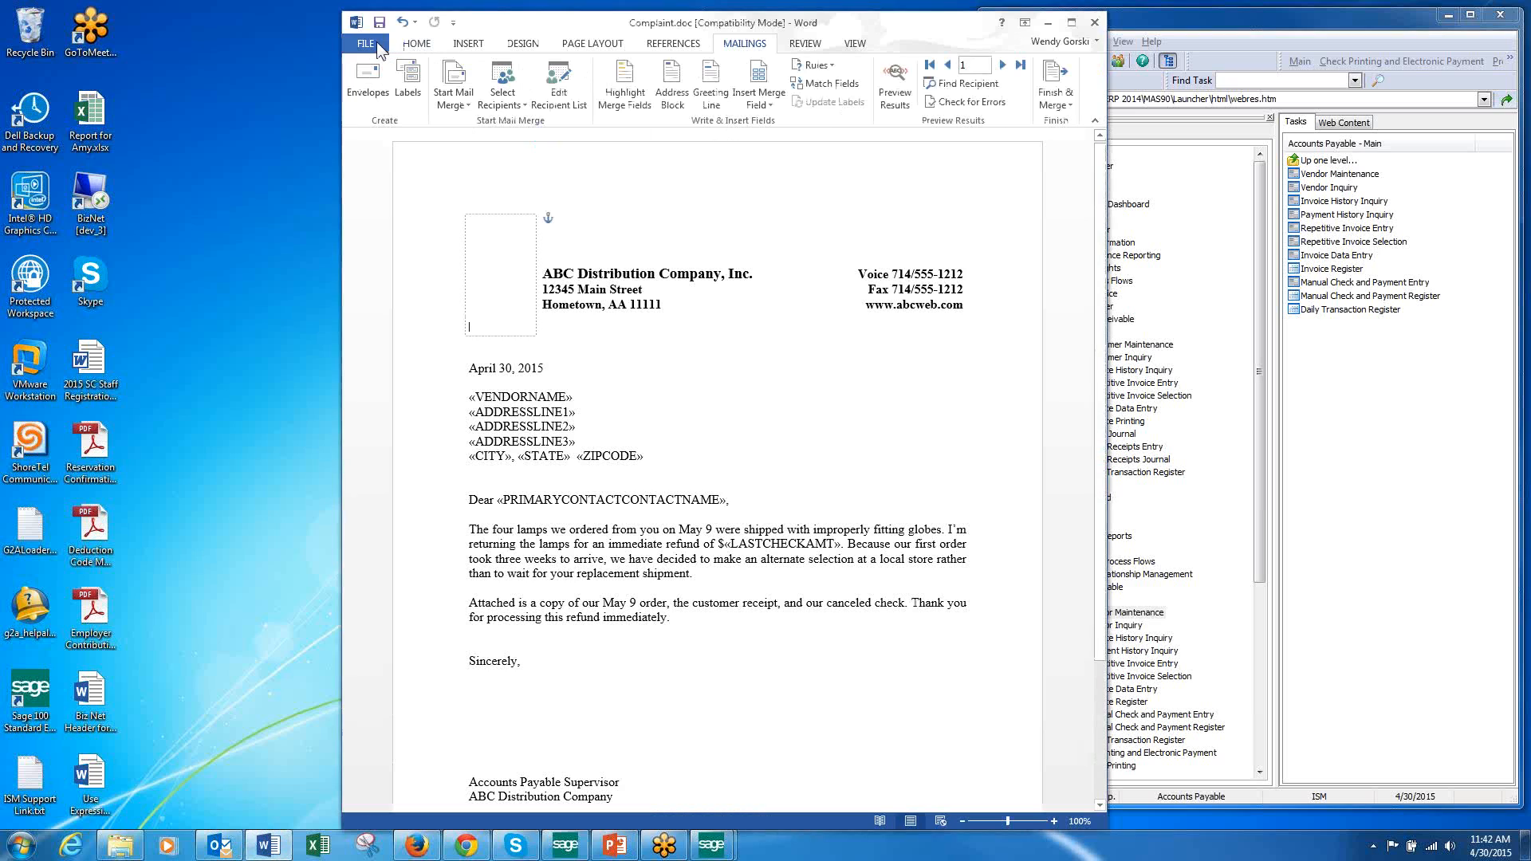
Step: Examine the Save As locations for Complaint.doc, return to the letter, and close it without saving
click(365, 43)
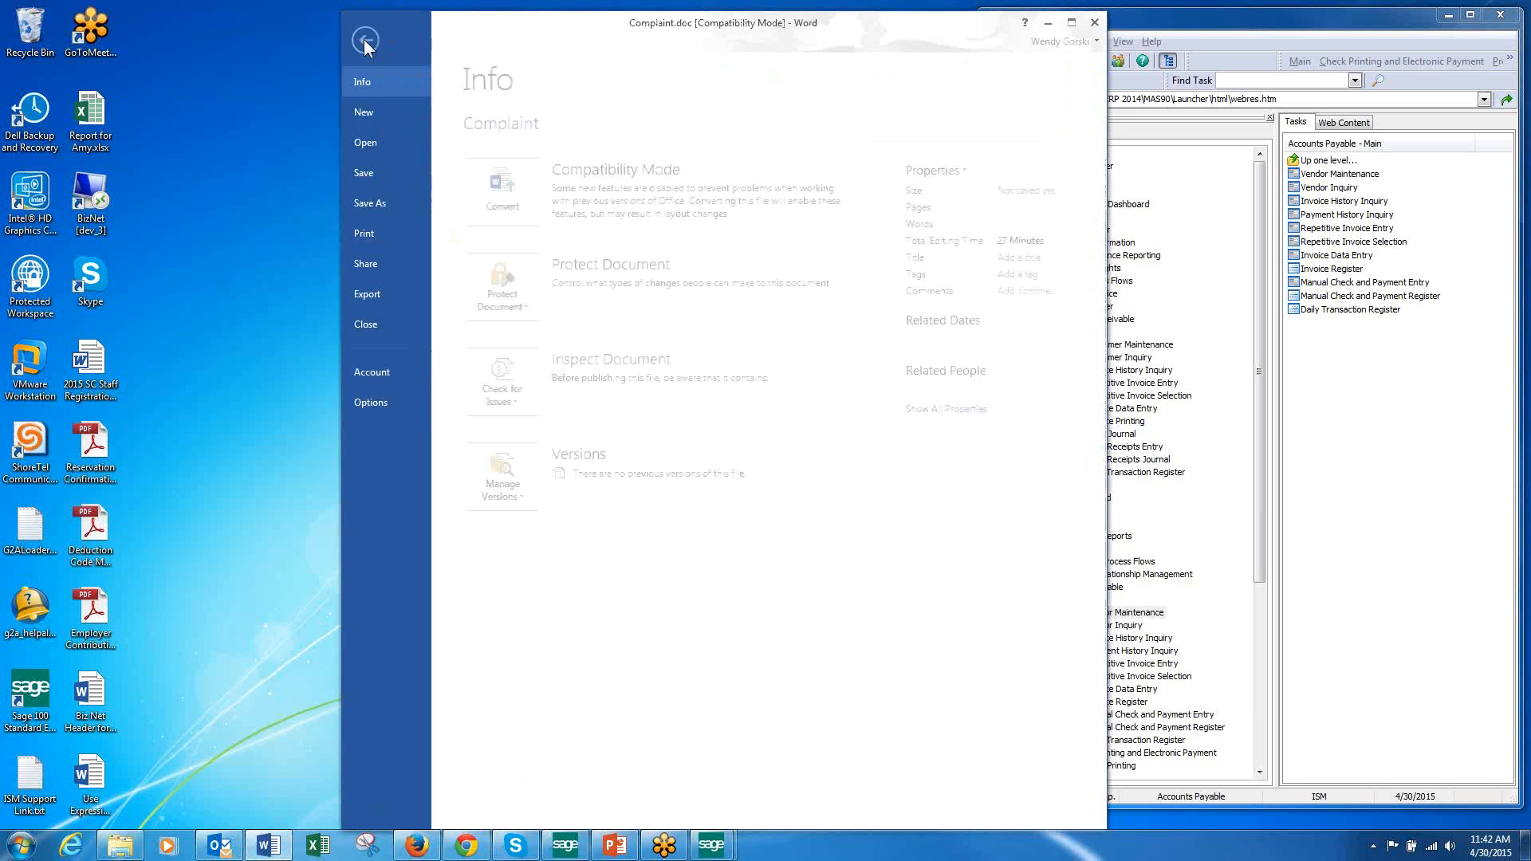
click(381, 202)
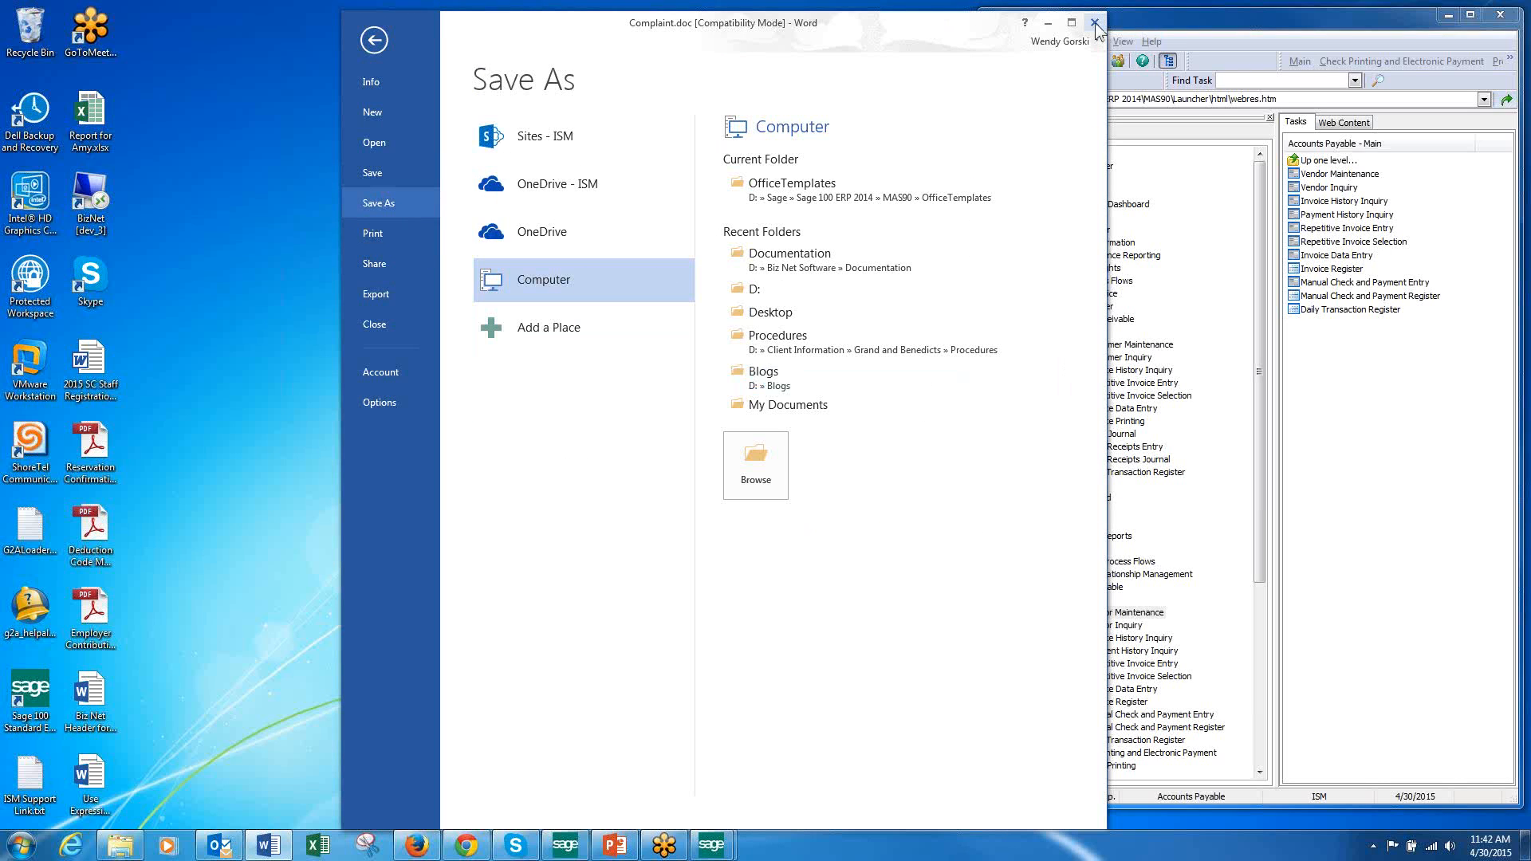
click(374, 40)
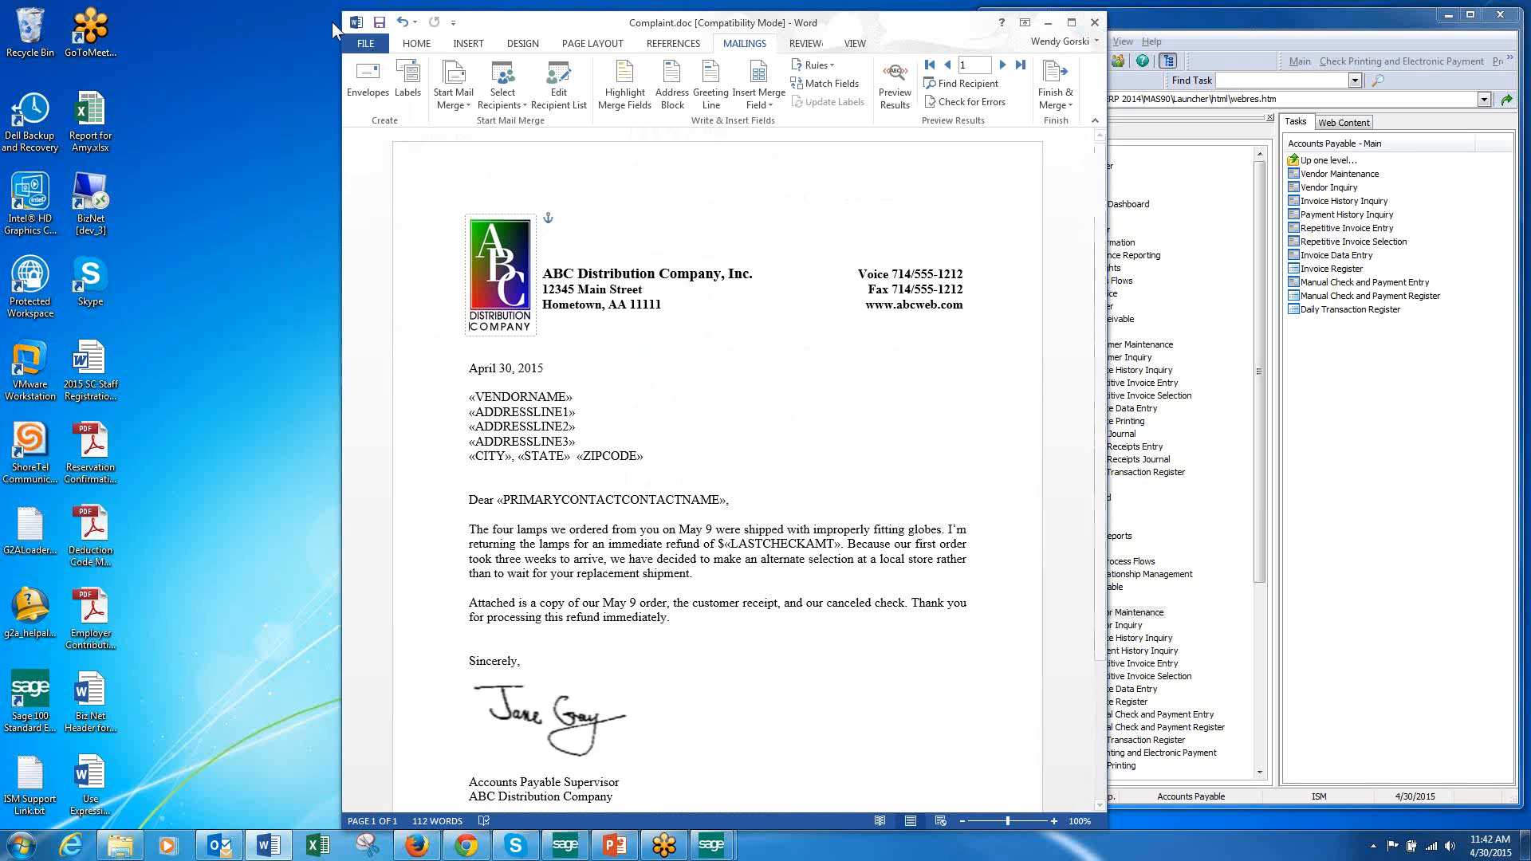
click(1096, 30)
click(784, 444)
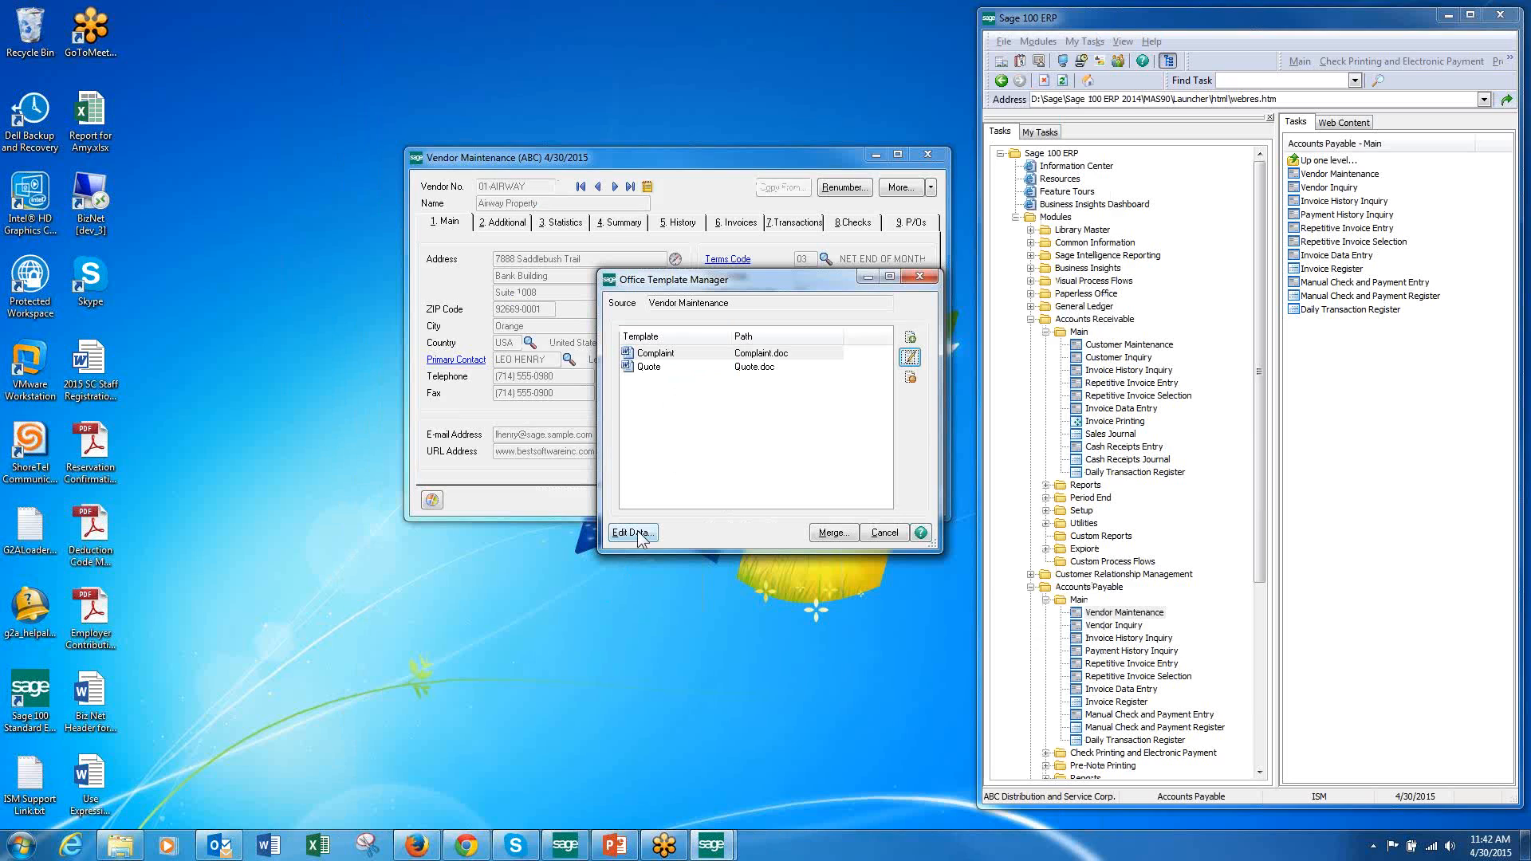
Step: Open the Quote template's merge data for the vendor in Excel, examine it, and close the file
click(661, 368)
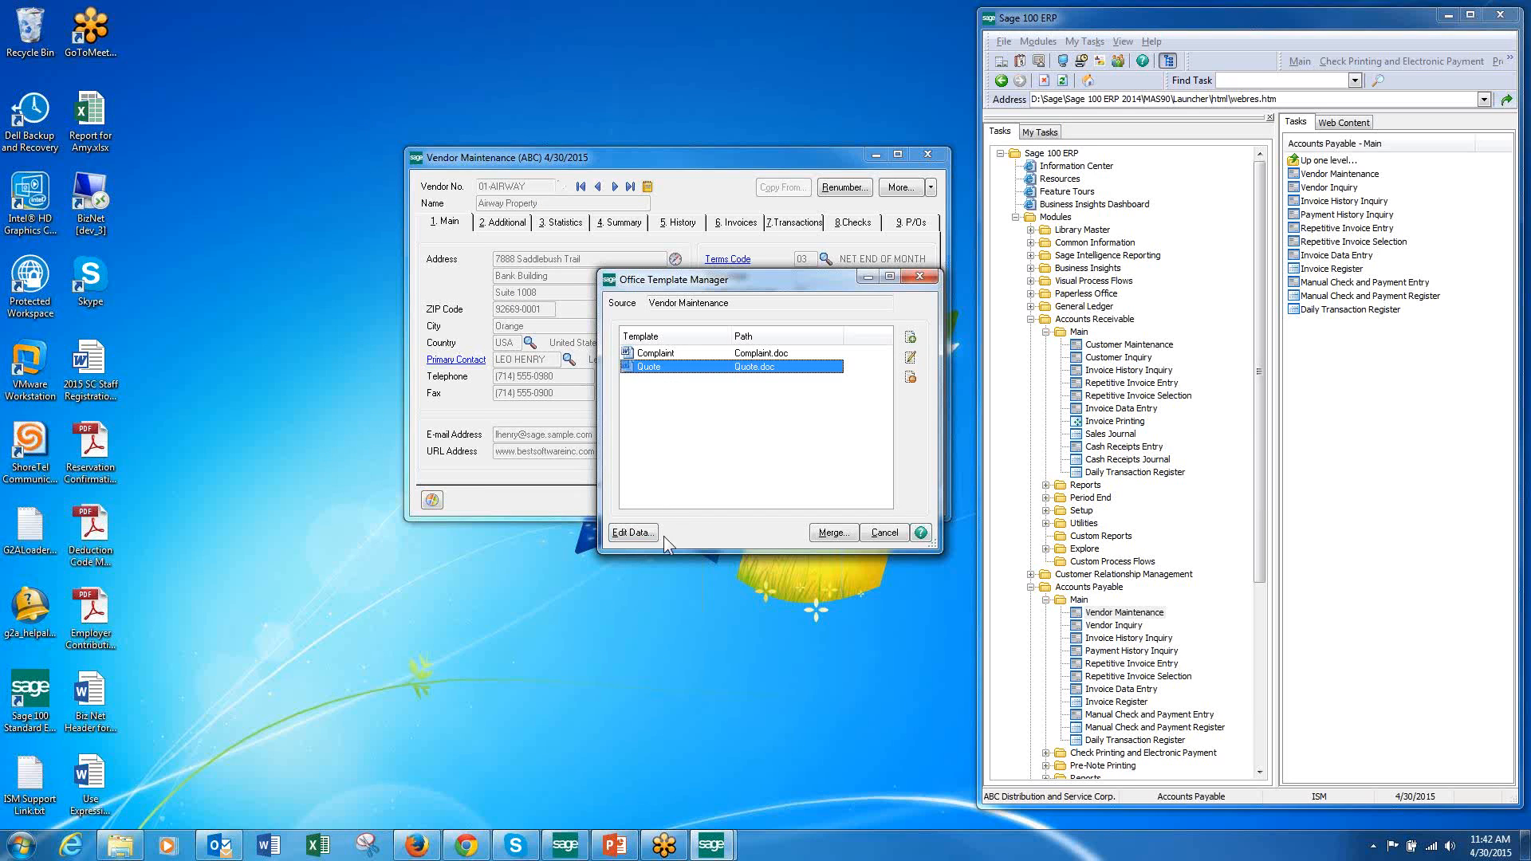
click(642, 534)
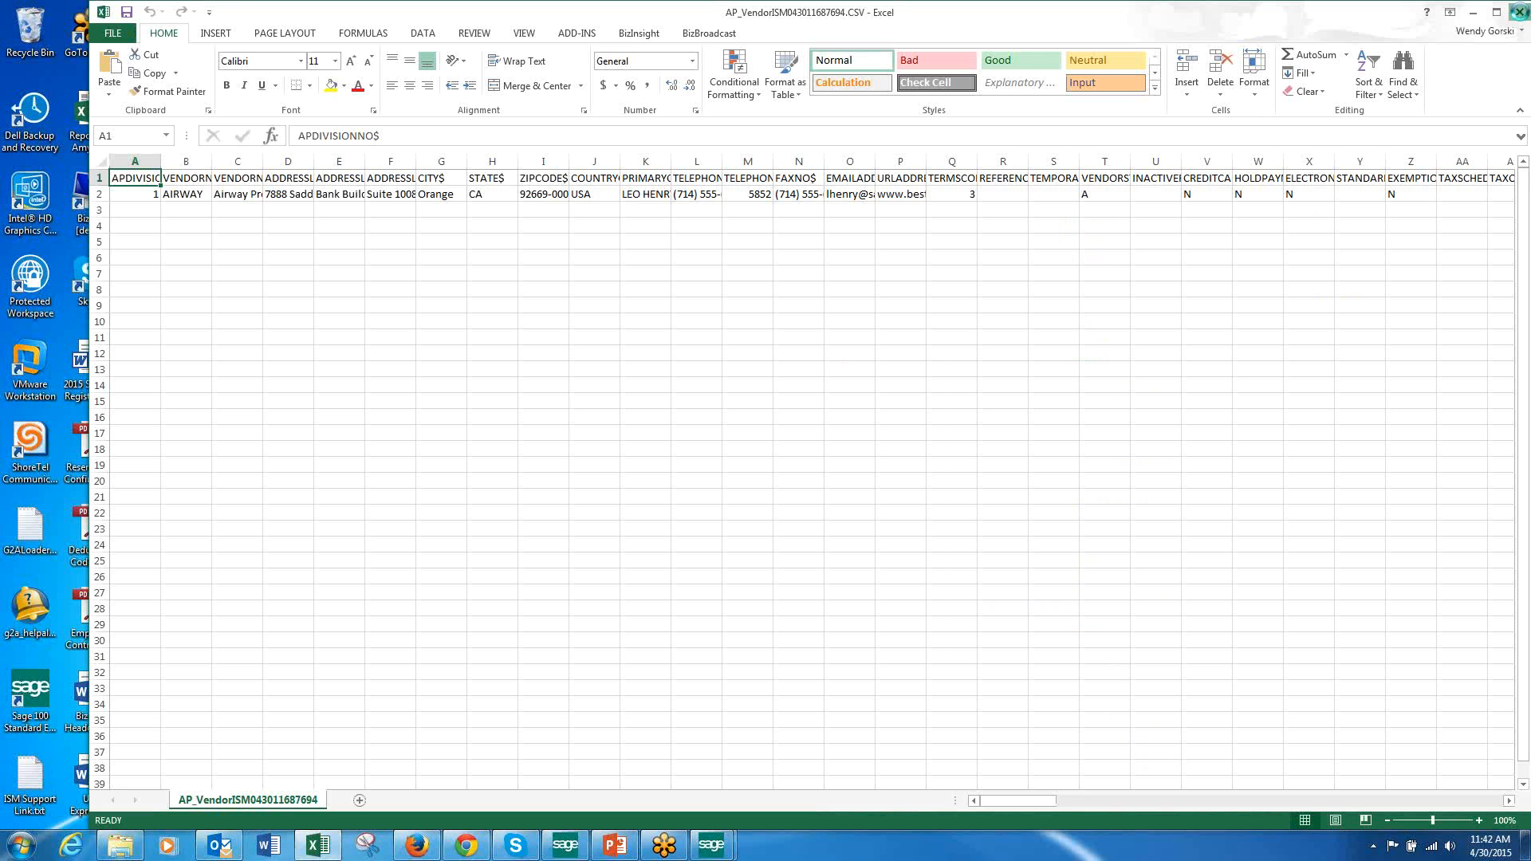
click(1519, 11)
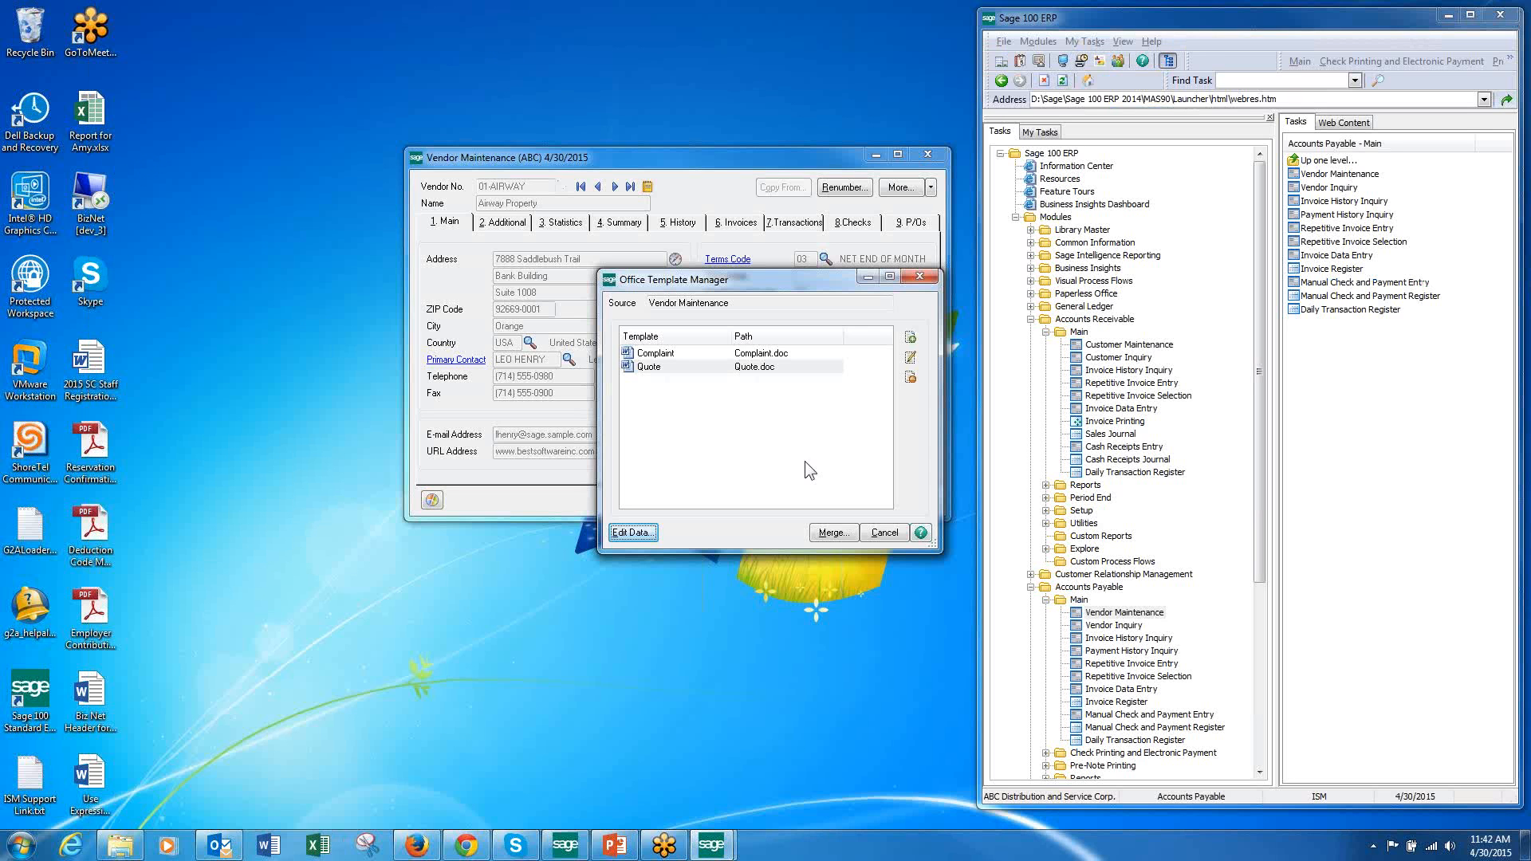
Step: Open the vendor's Quote template in Word, examine its merge fields, and close it without saving
click(911, 361)
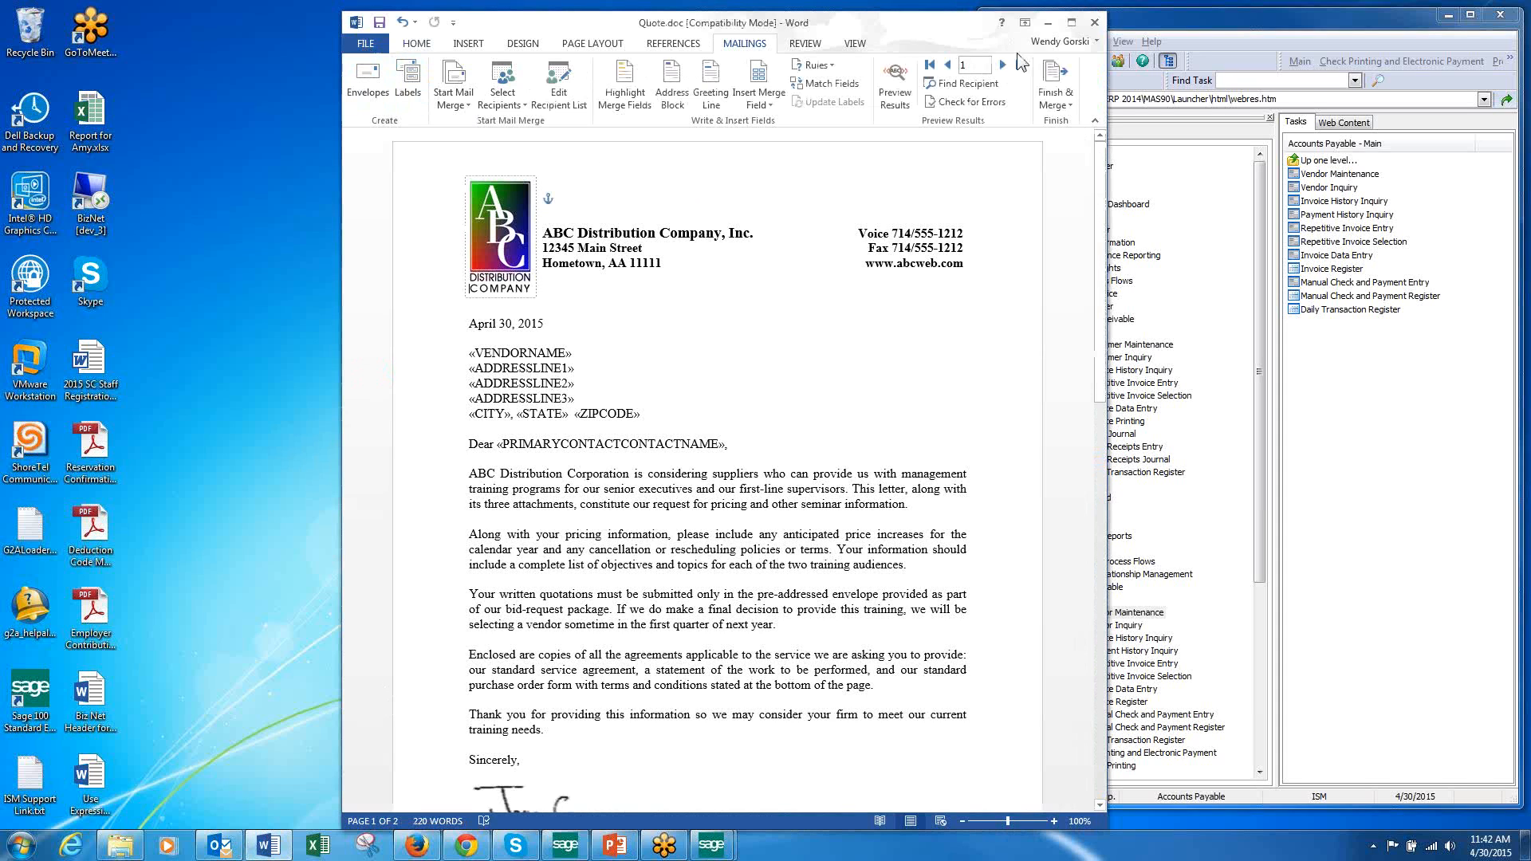
click(1095, 22)
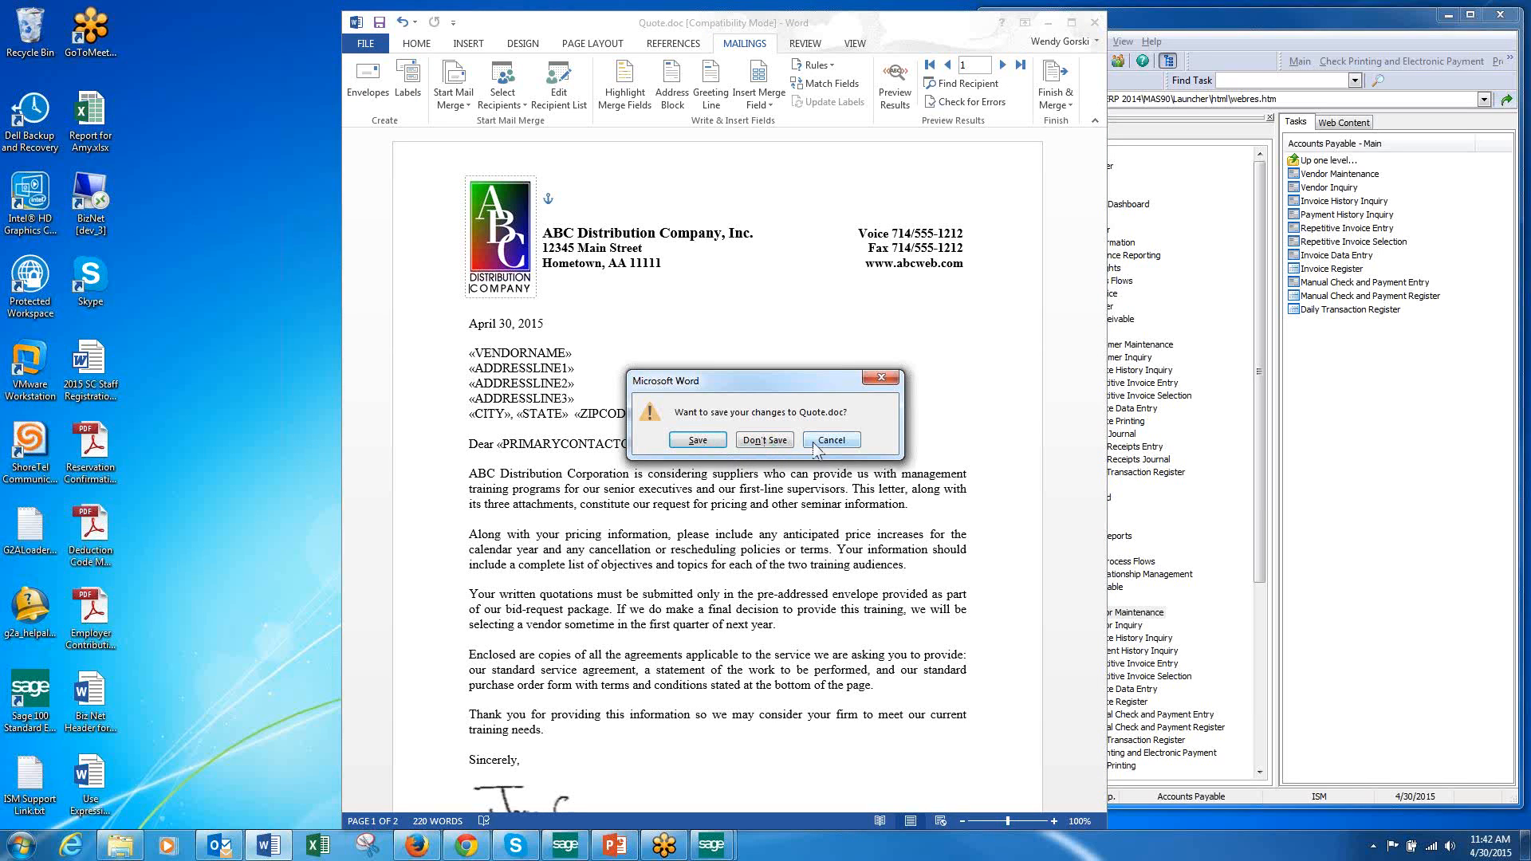
click(778, 443)
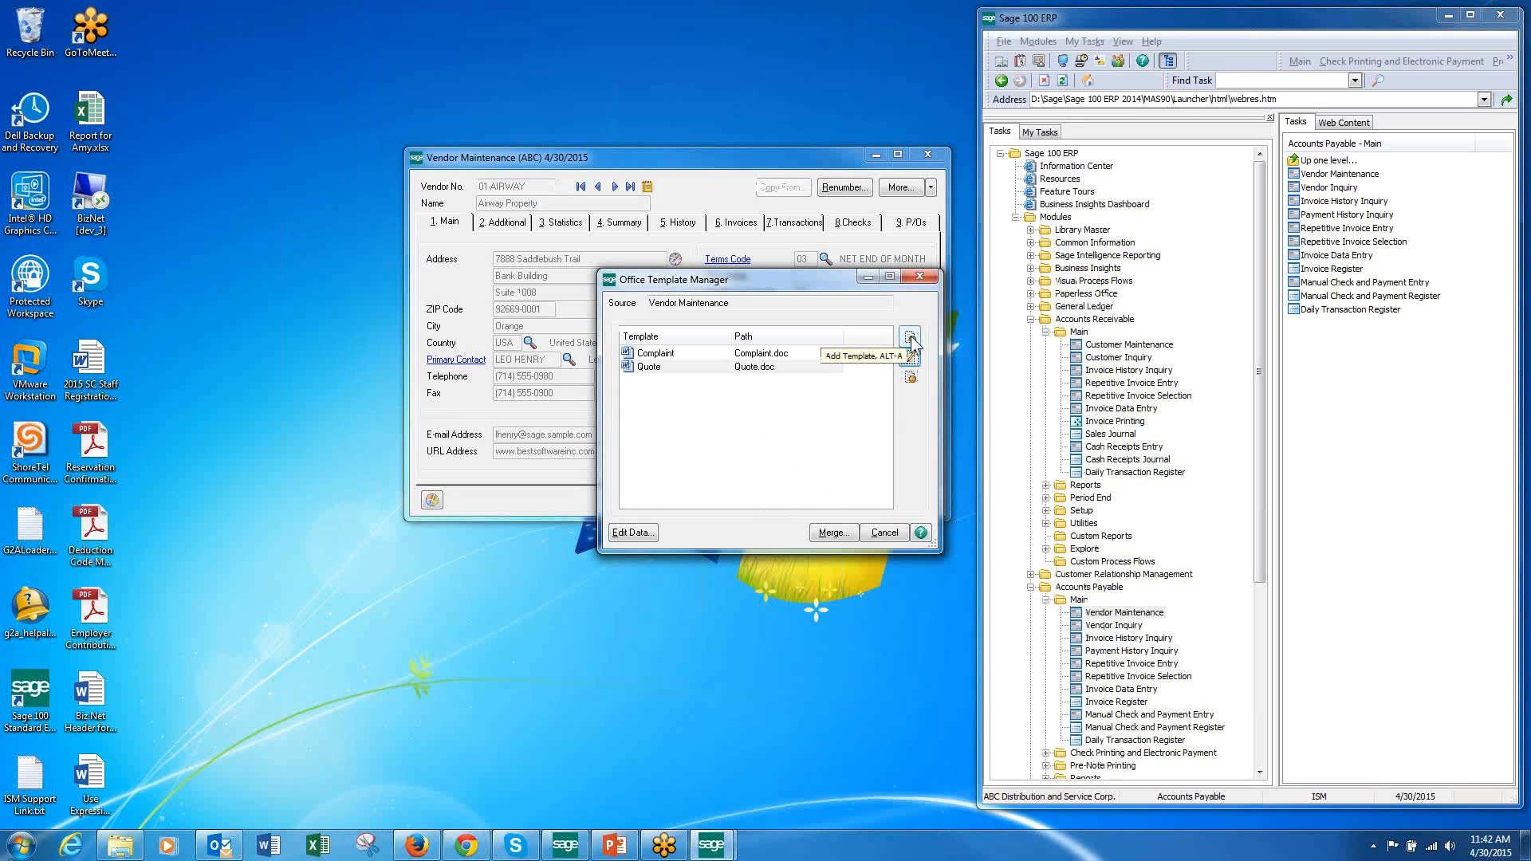
click(910, 339)
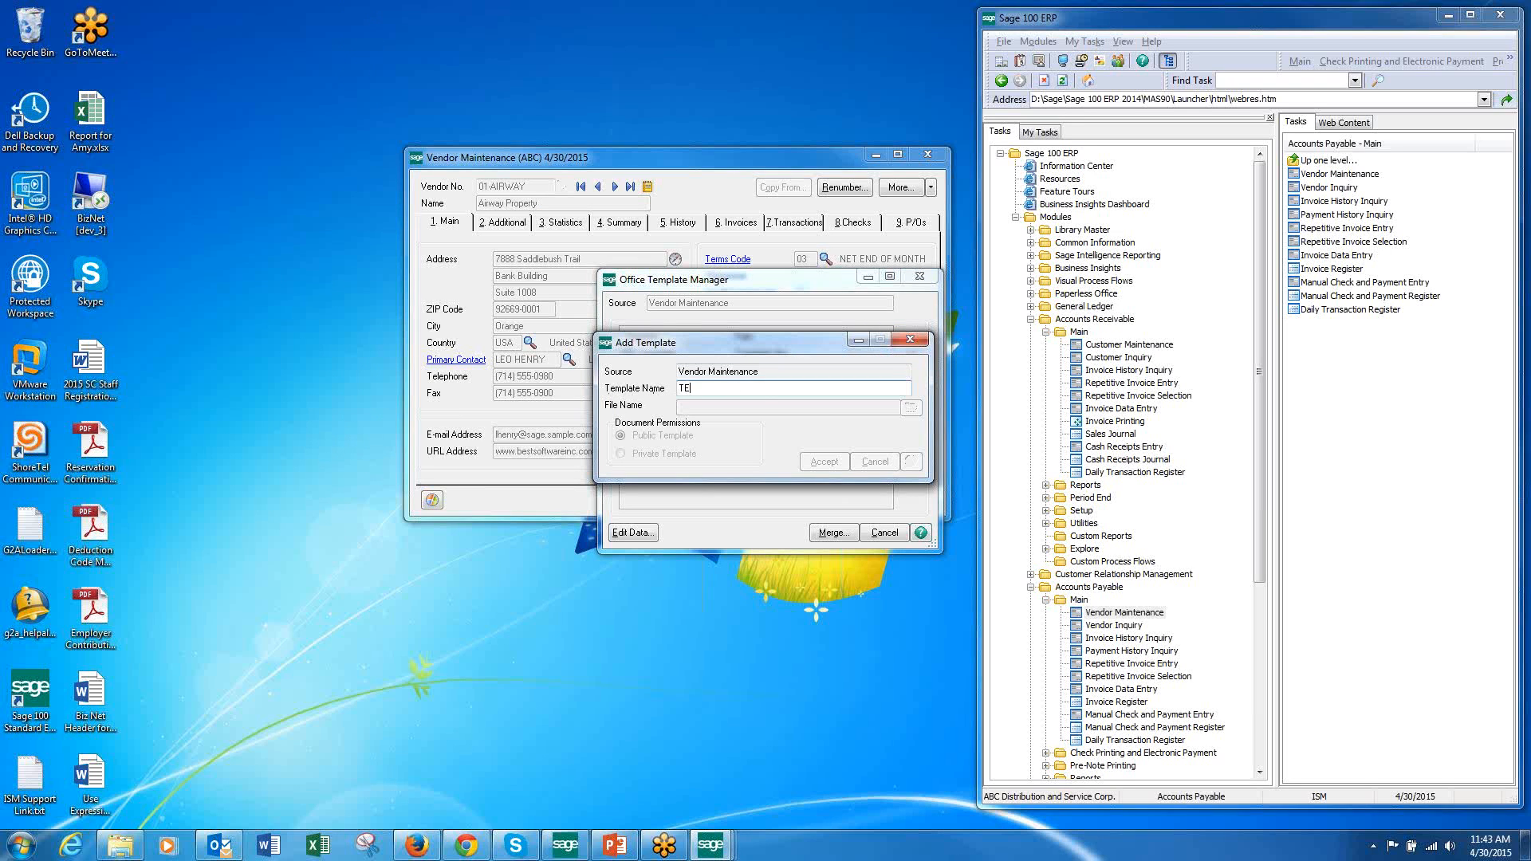
key(Tab)
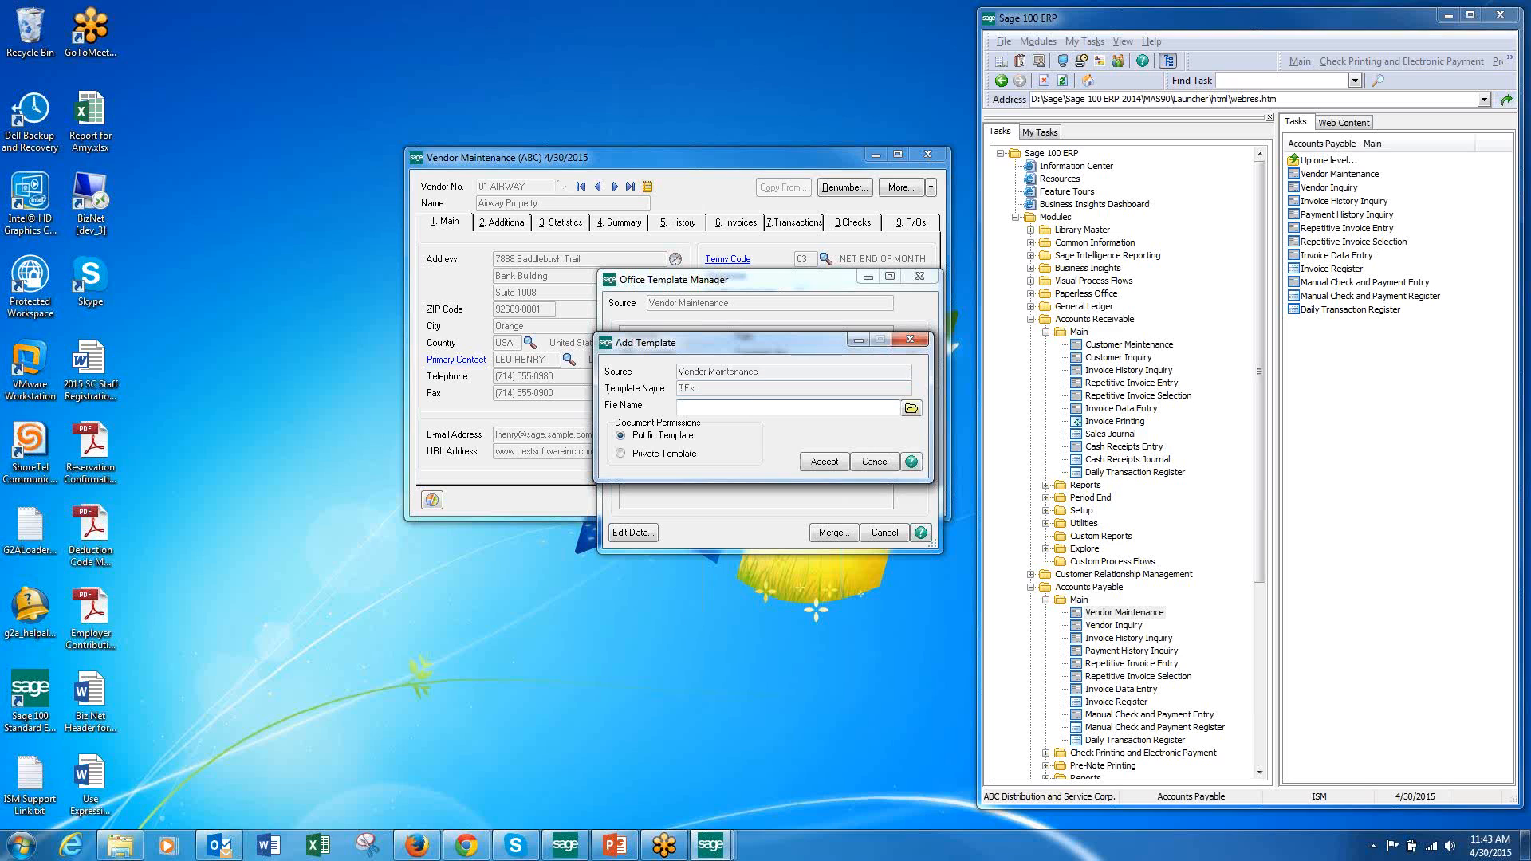
click(910, 408)
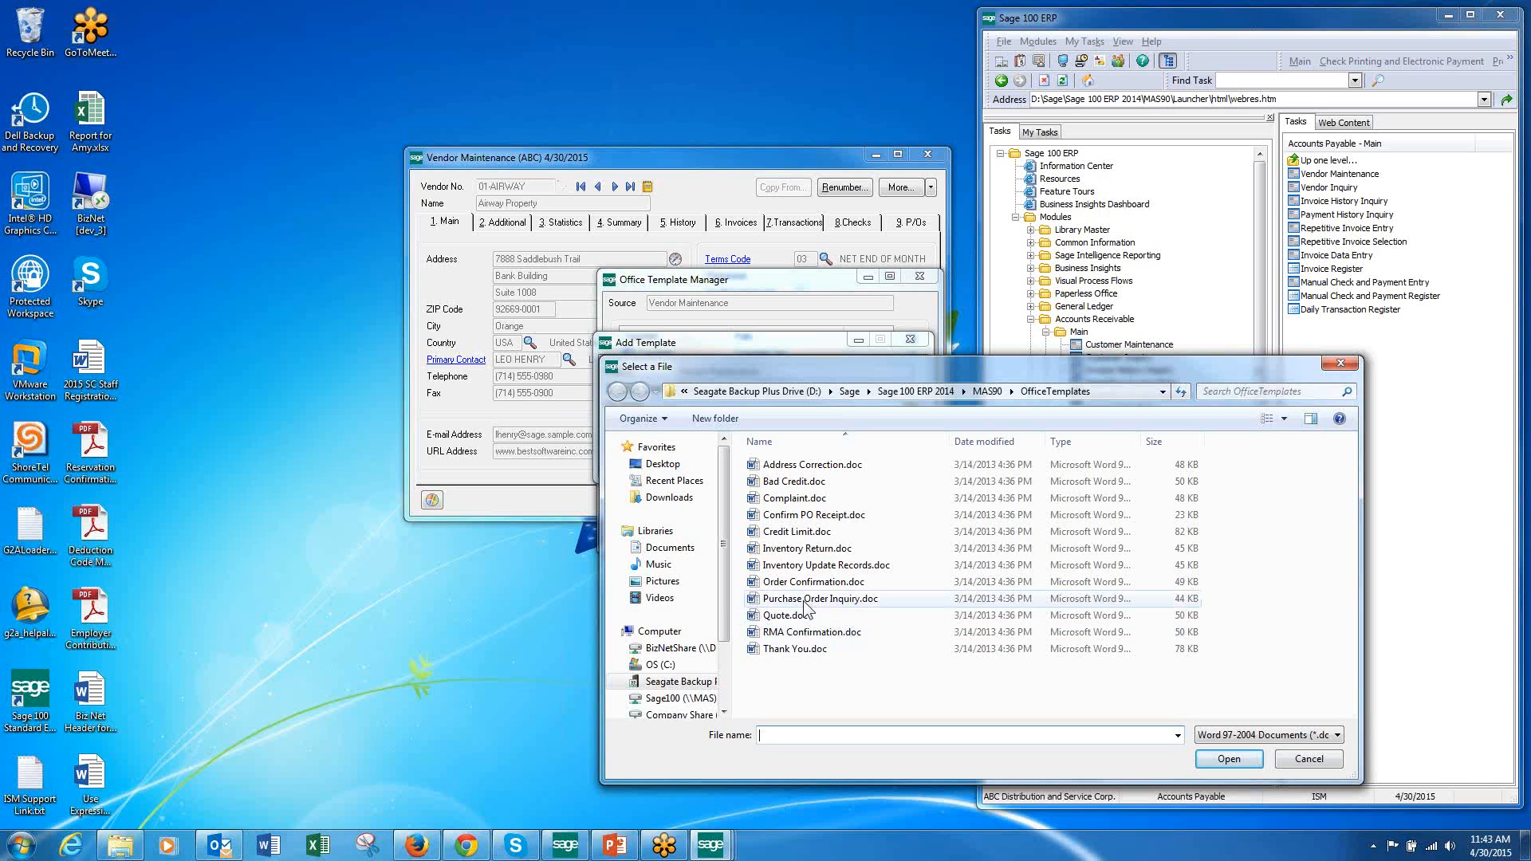
click(795, 551)
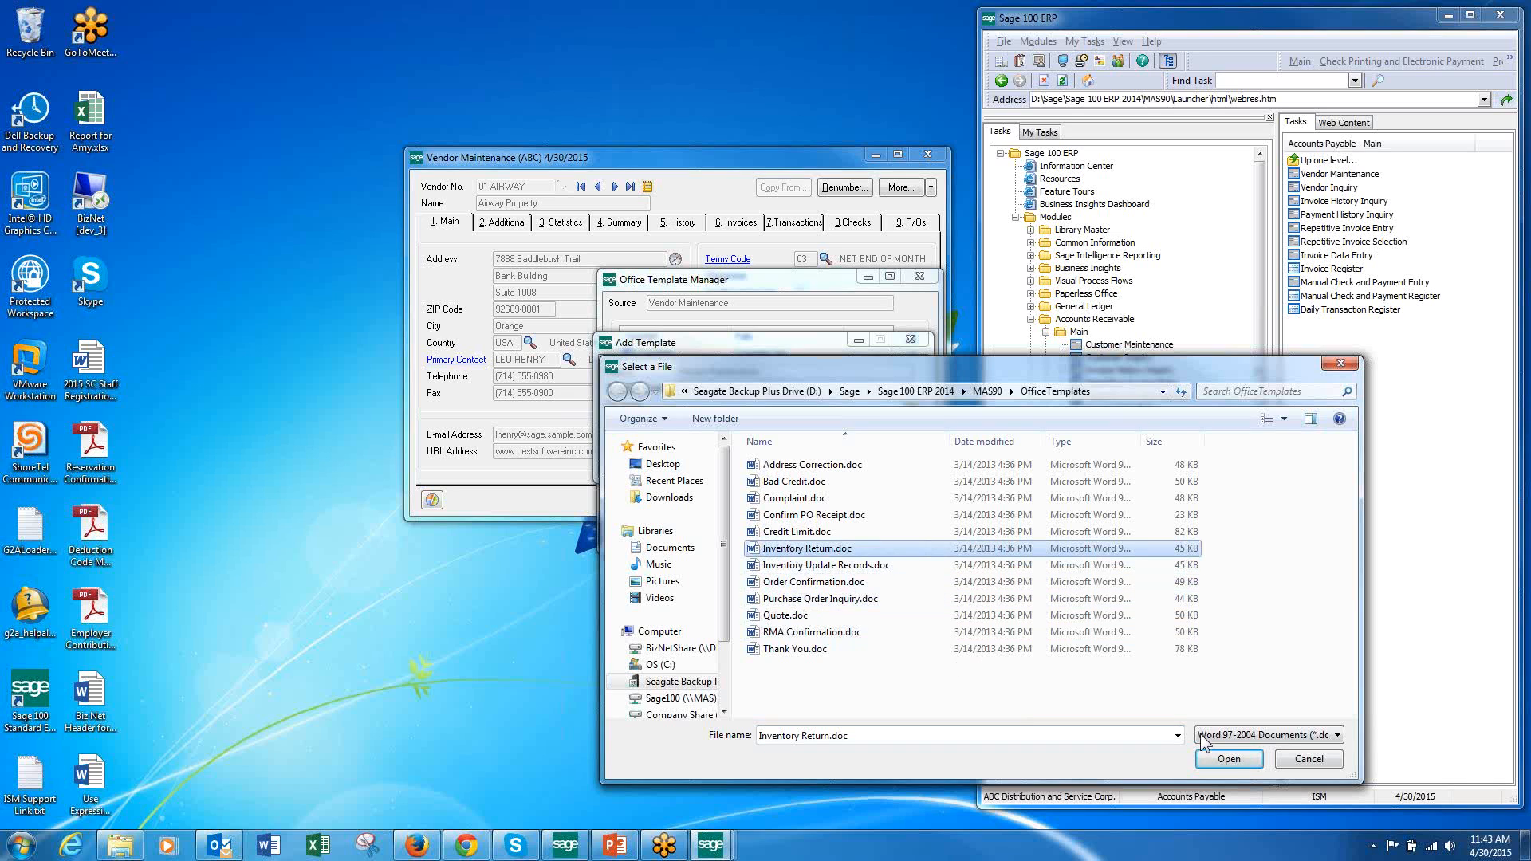
click(1229, 759)
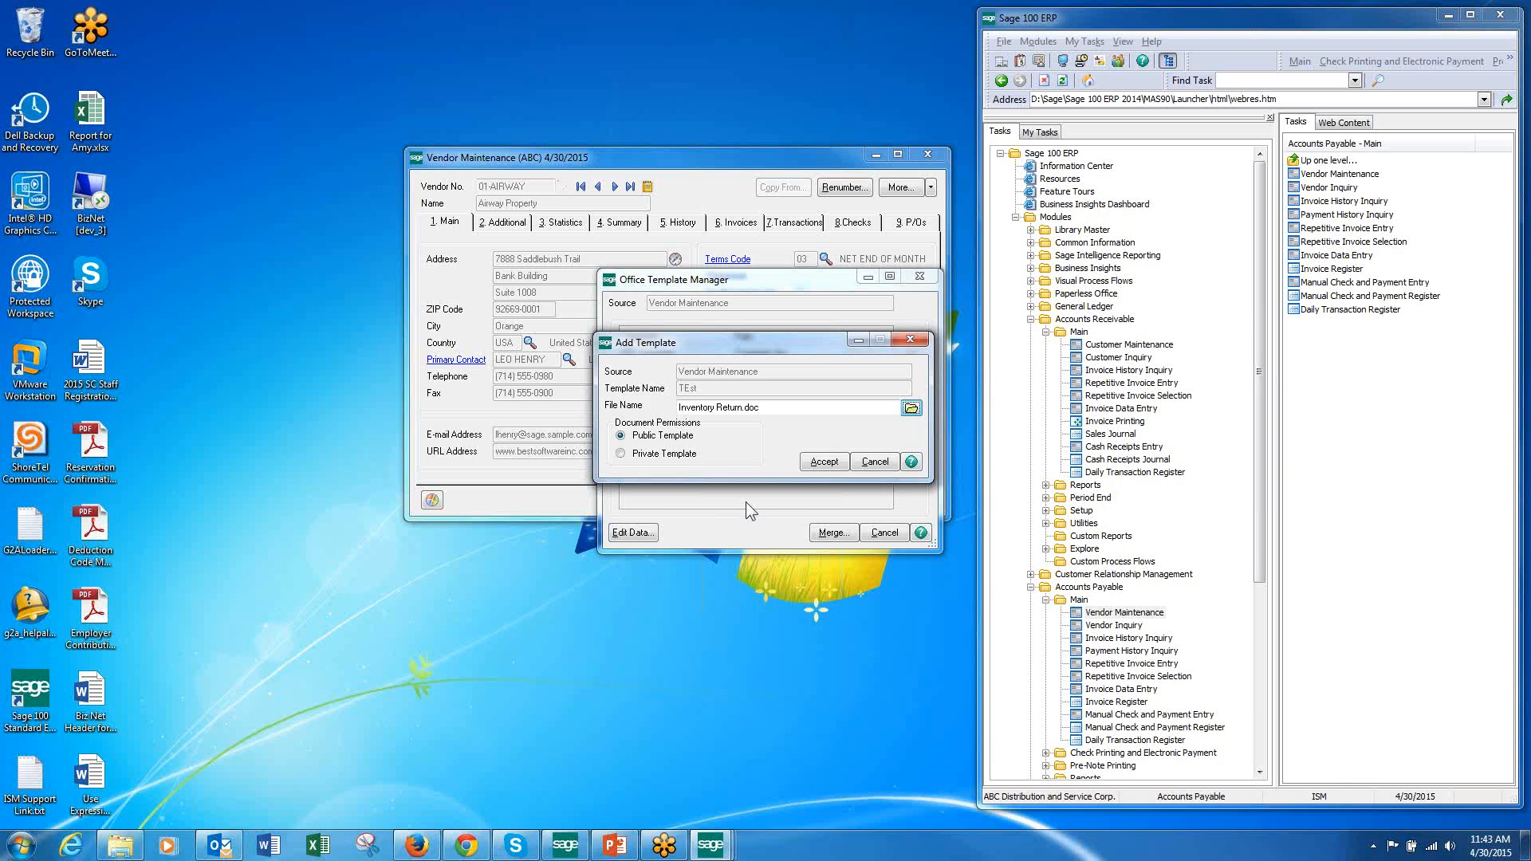
click(874, 463)
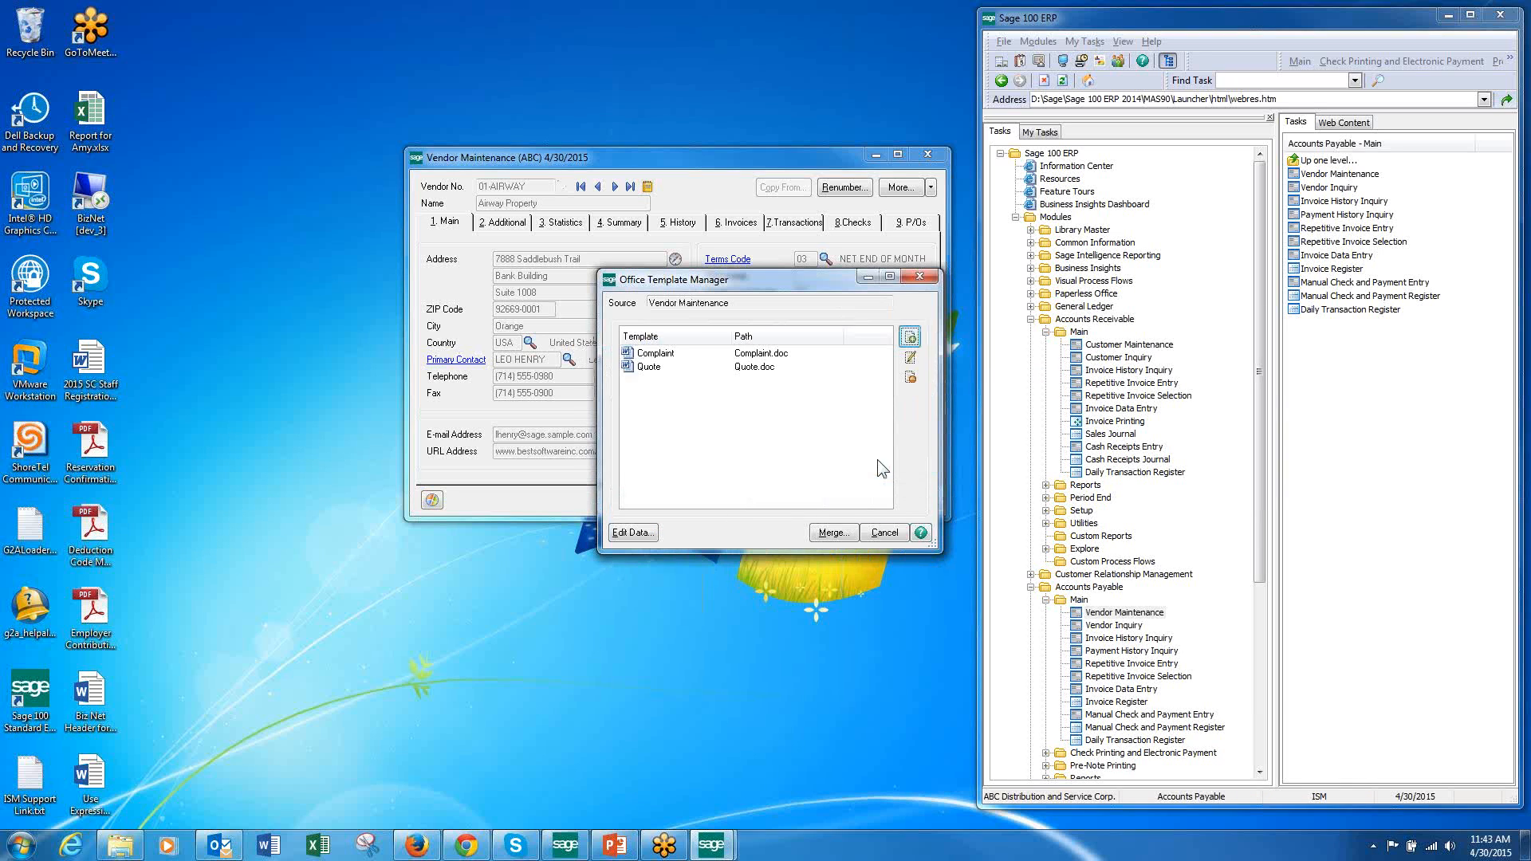
Step: Add a public vendor template named Inventory that uses the file Inventory Return.doc
click(650, 367)
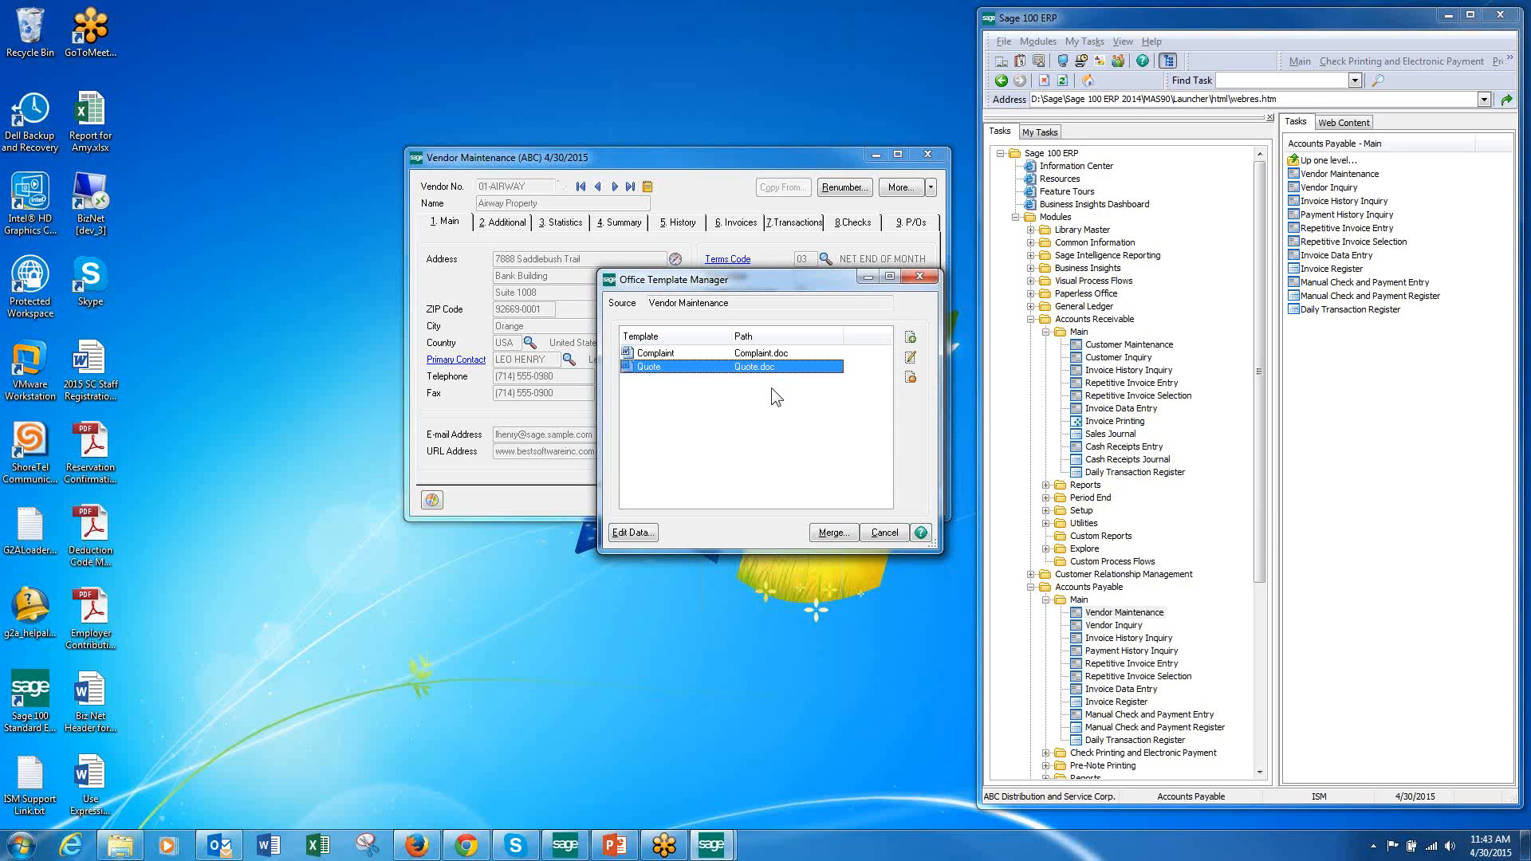
click(910, 338)
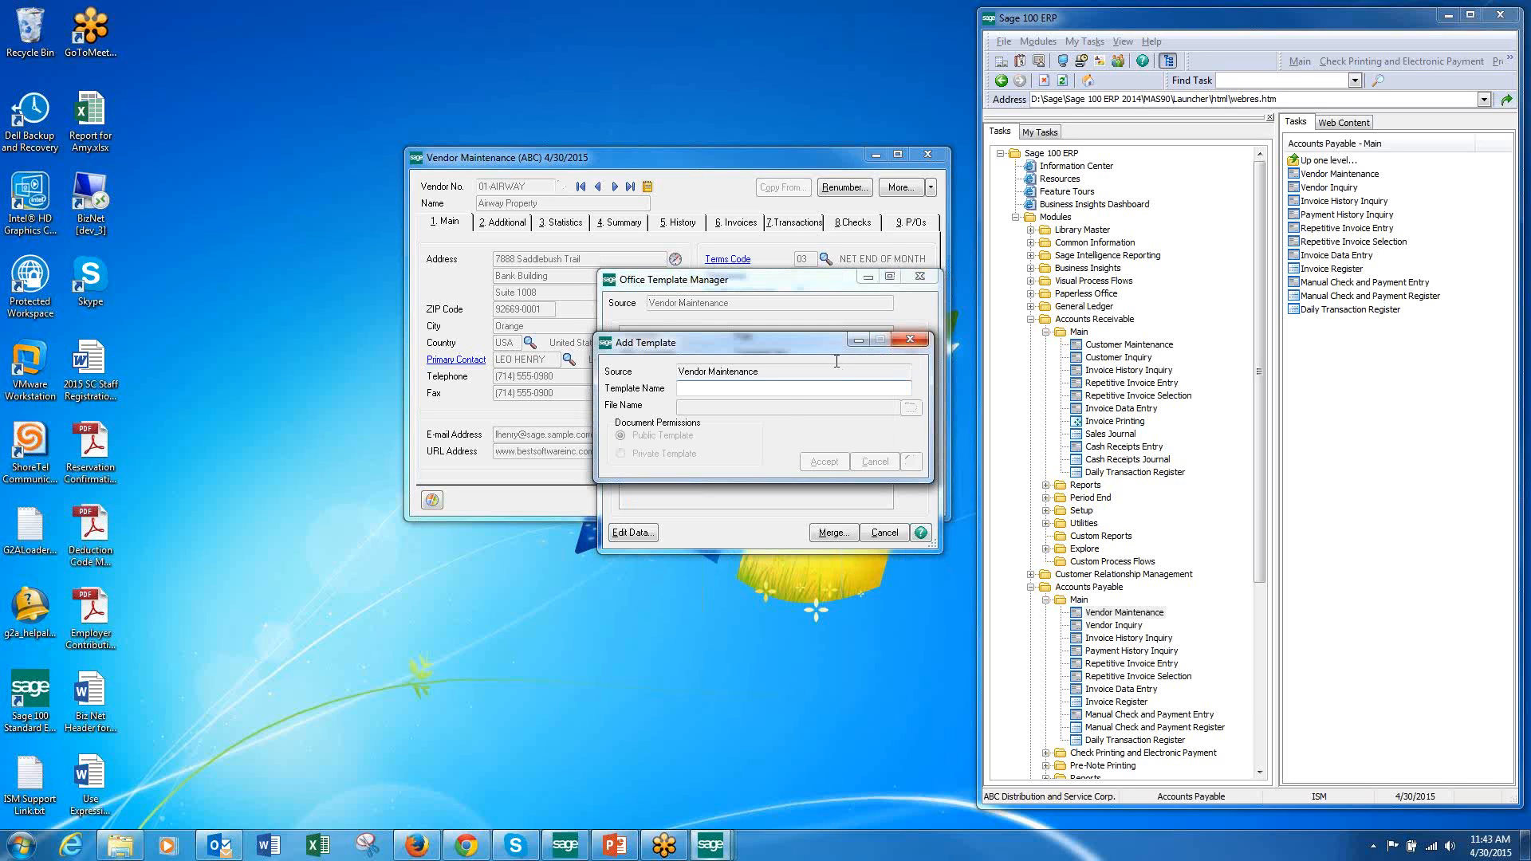
click(782, 390)
text(Inventory)
key(Tab)
click(916, 409)
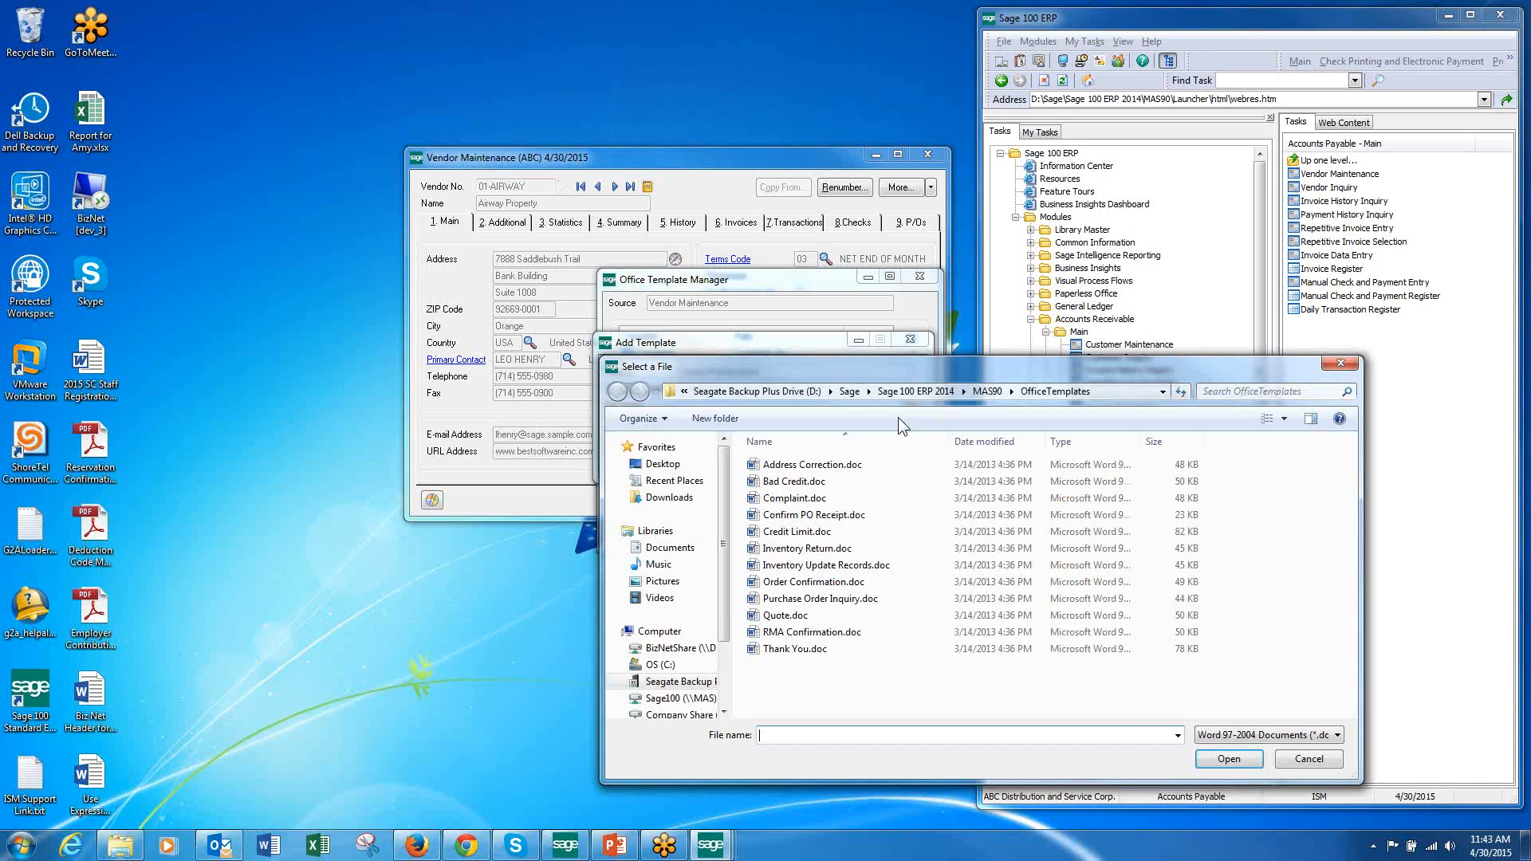
click(785, 550)
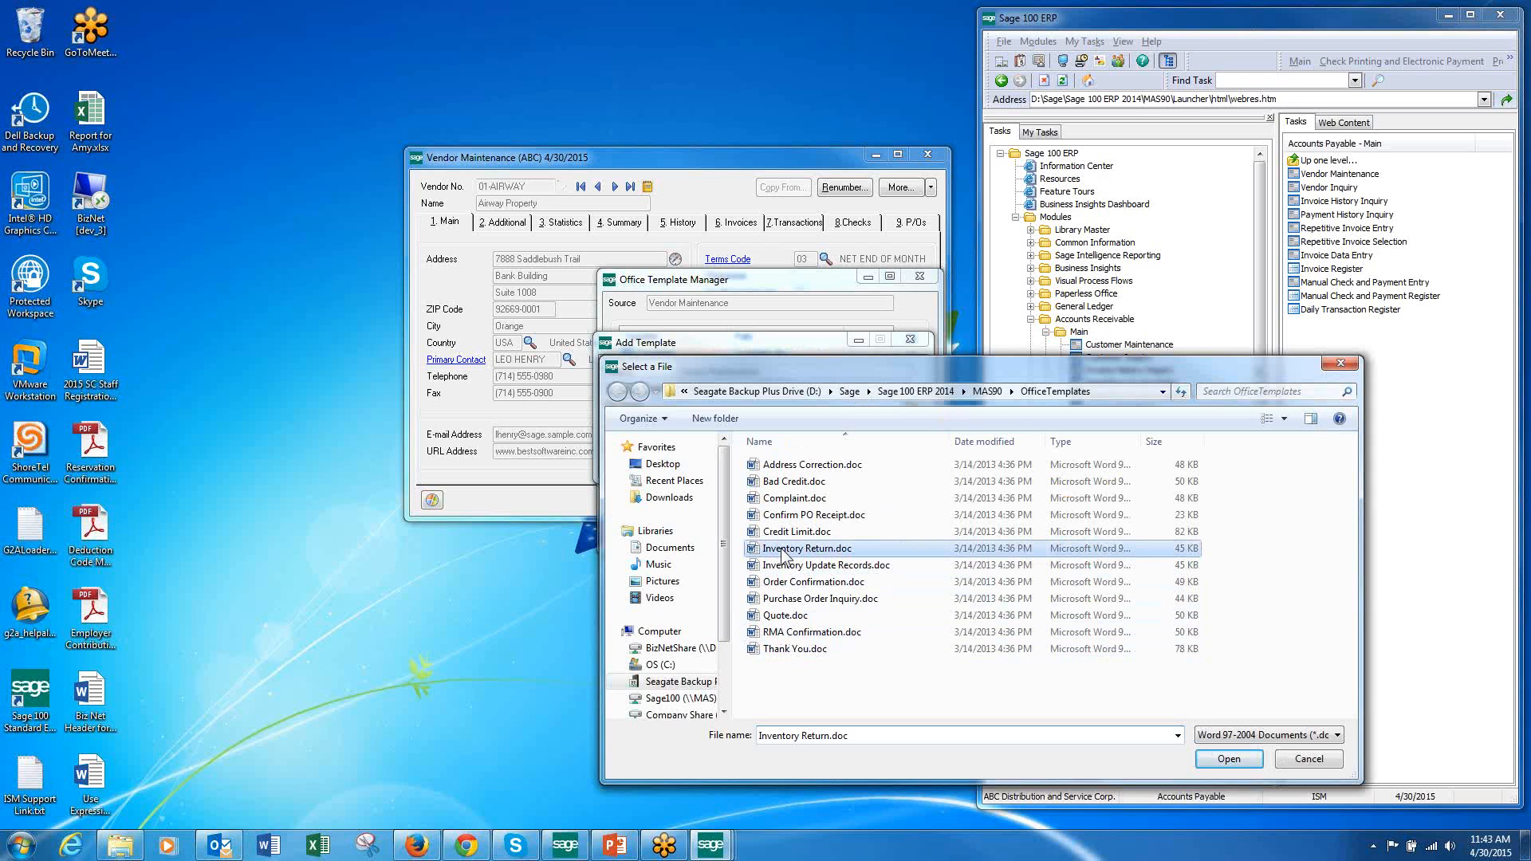
click(1232, 761)
click(824, 461)
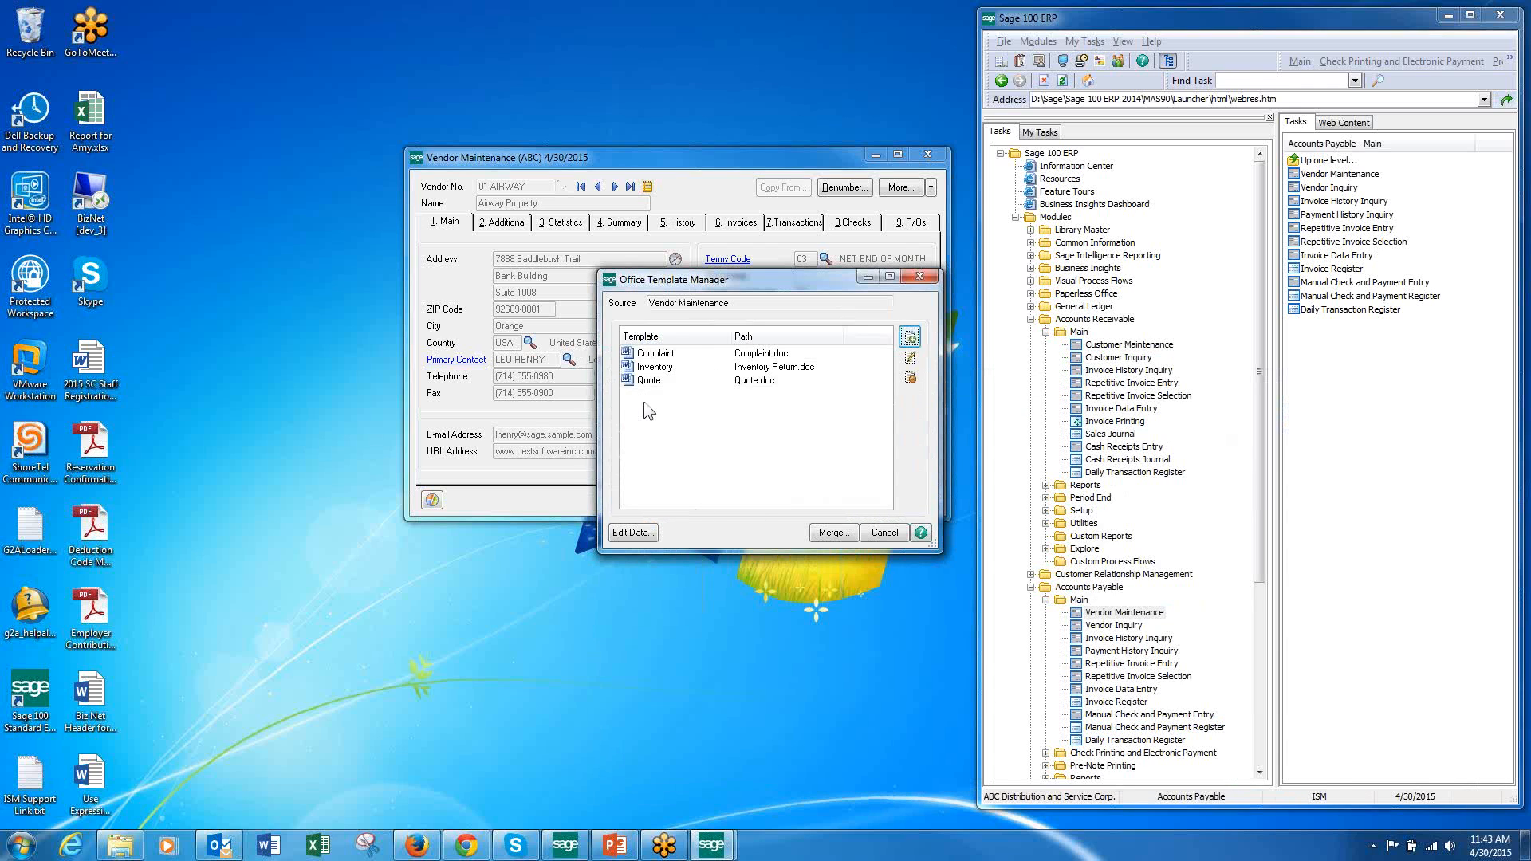
Step: Open the new Inventory template in Word, examine its merge fields, and close it without saving
click(679, 368)
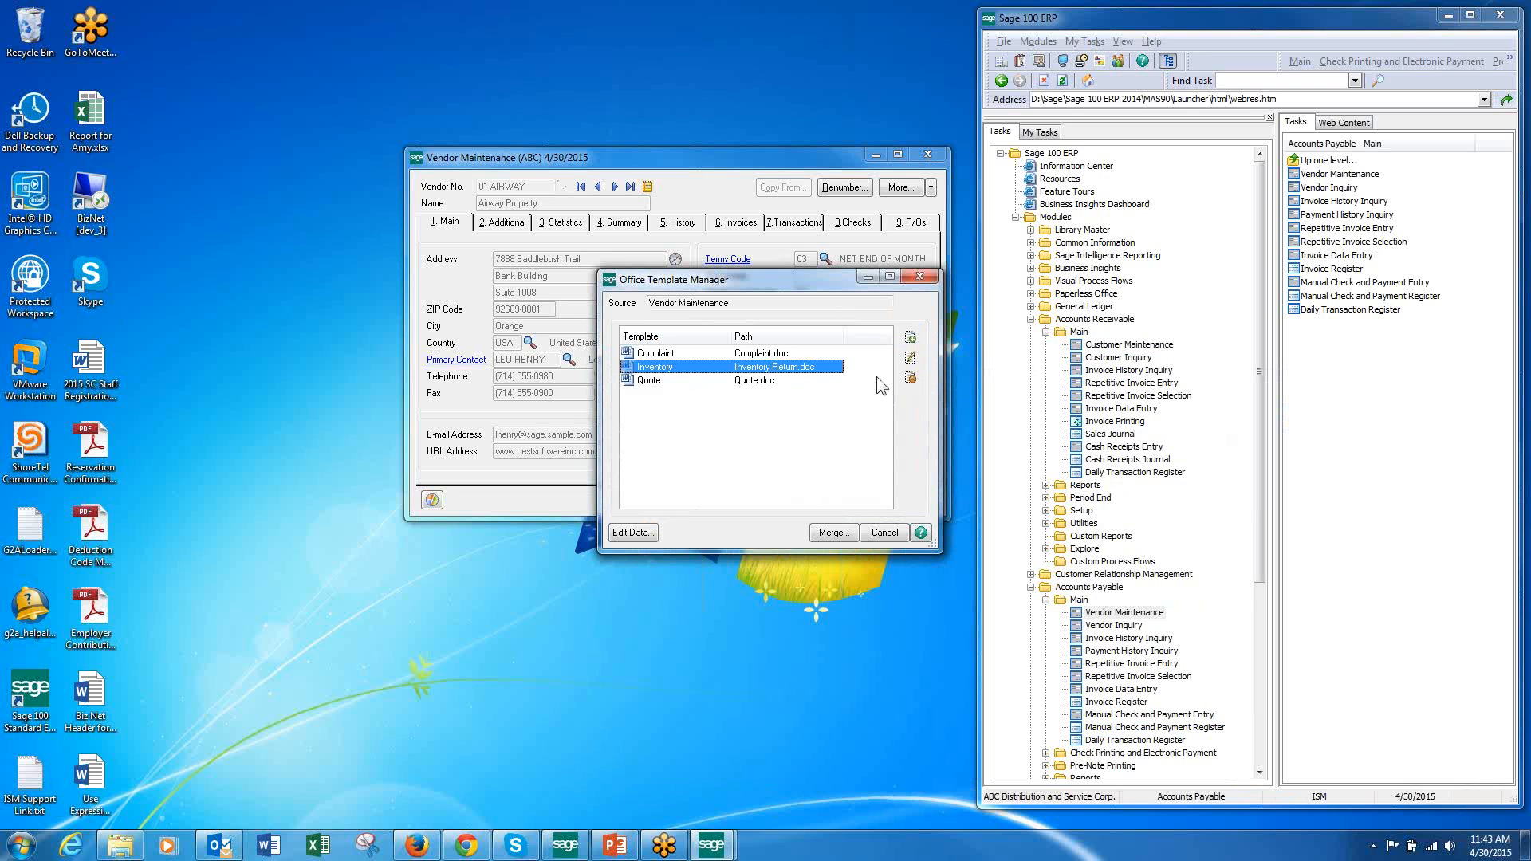
click(912, 358)
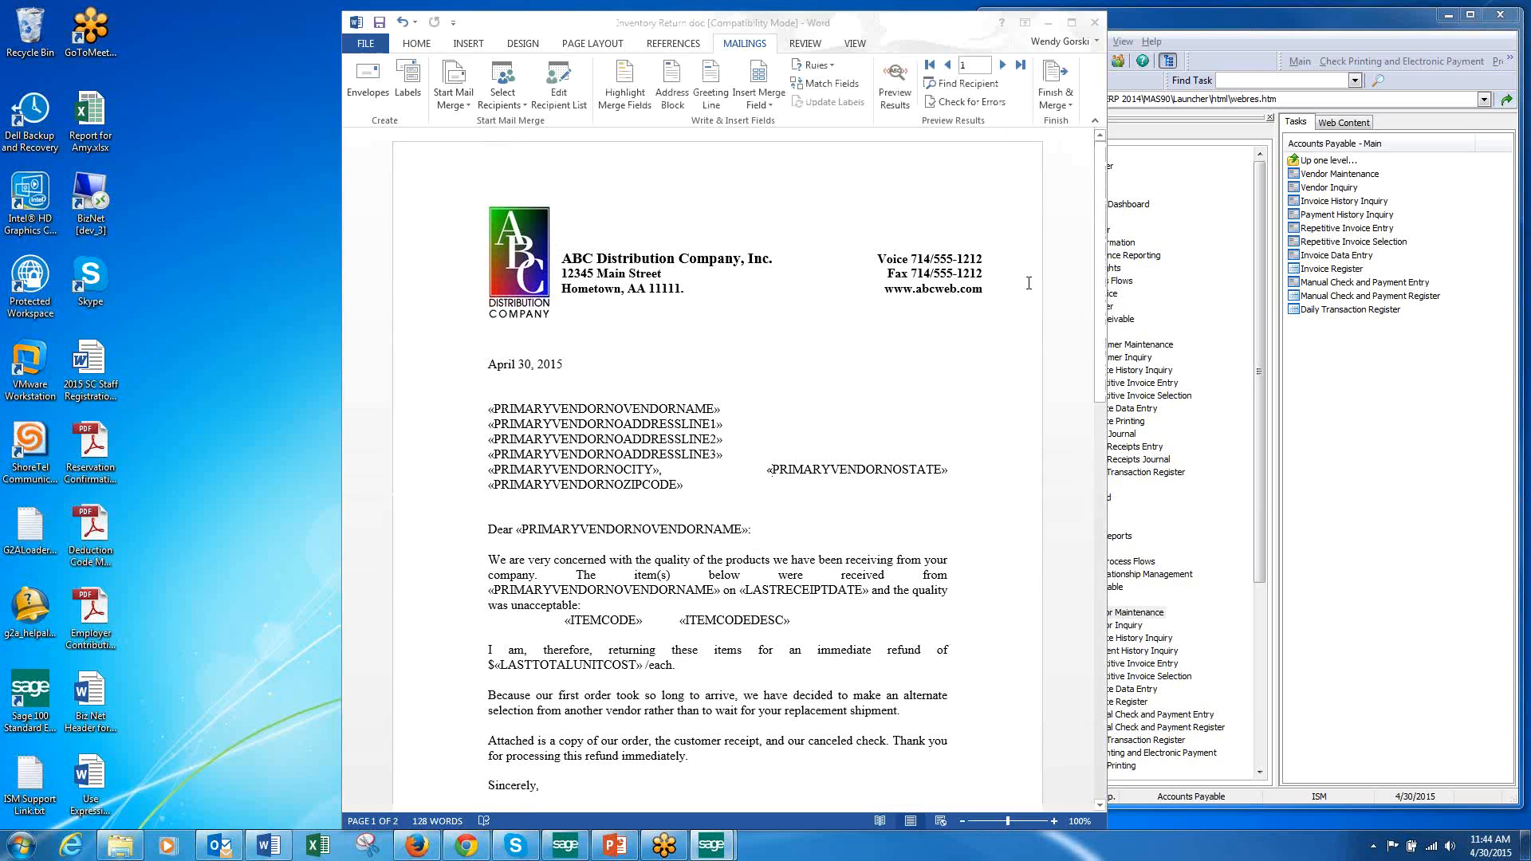
click(1094, 24)
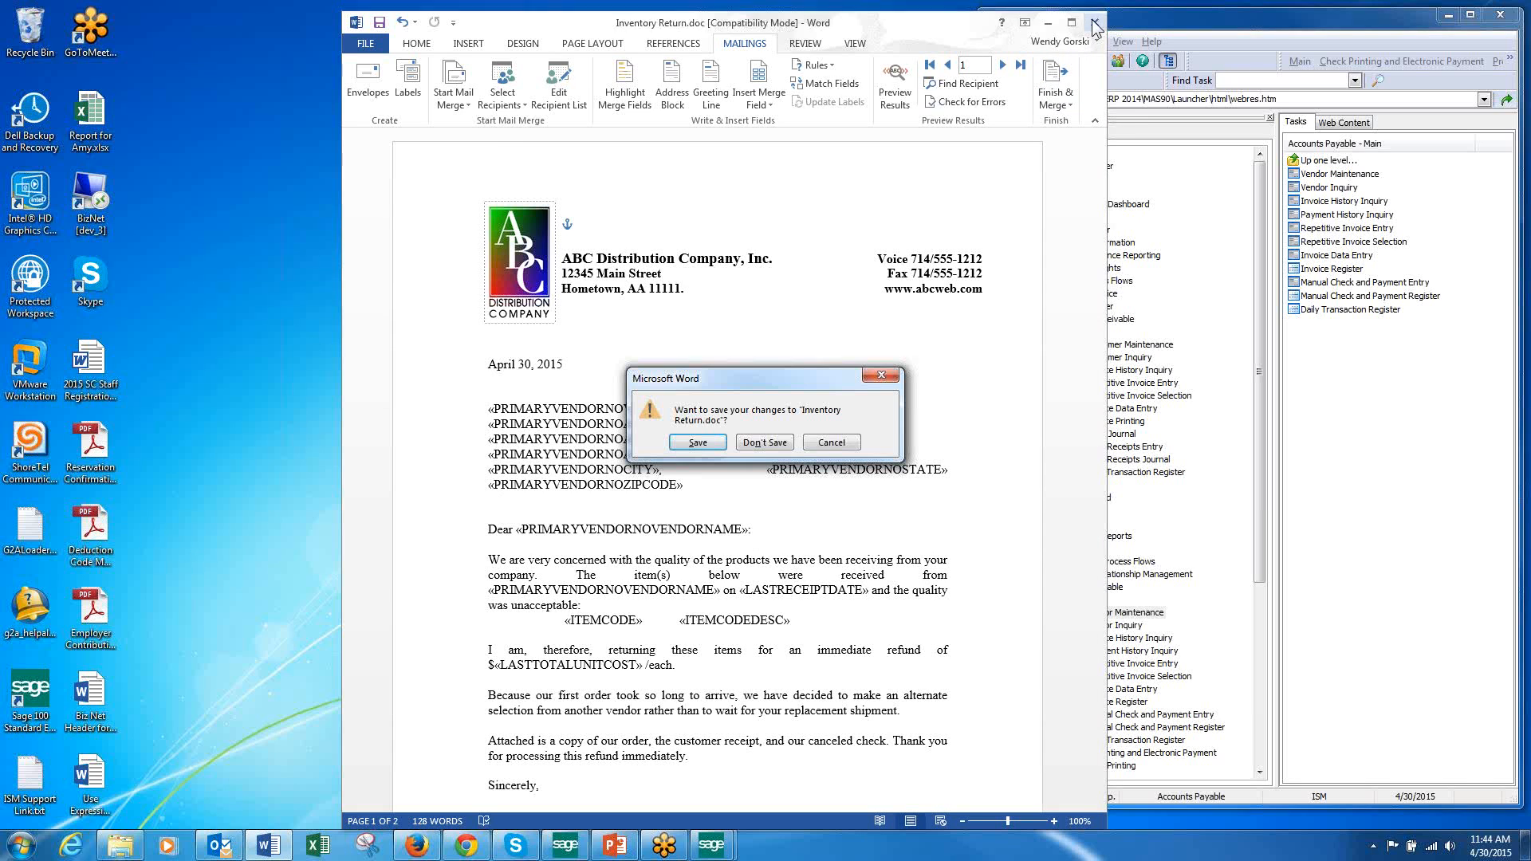
click(760, 444)
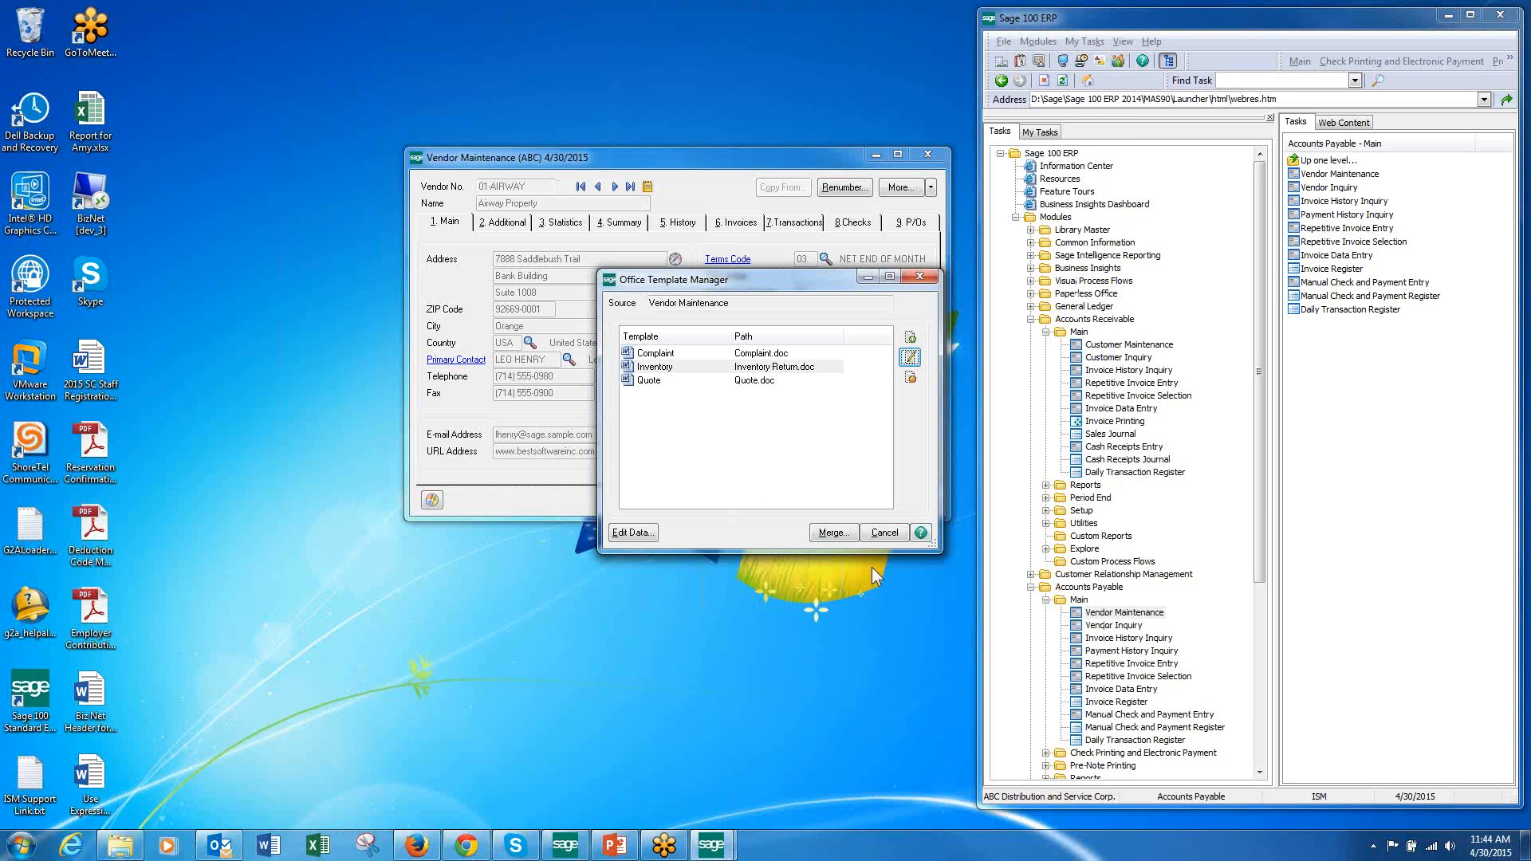
Step: Leave the template manager and clear the vendor record from Vendor Maintenance
click(886, 534)
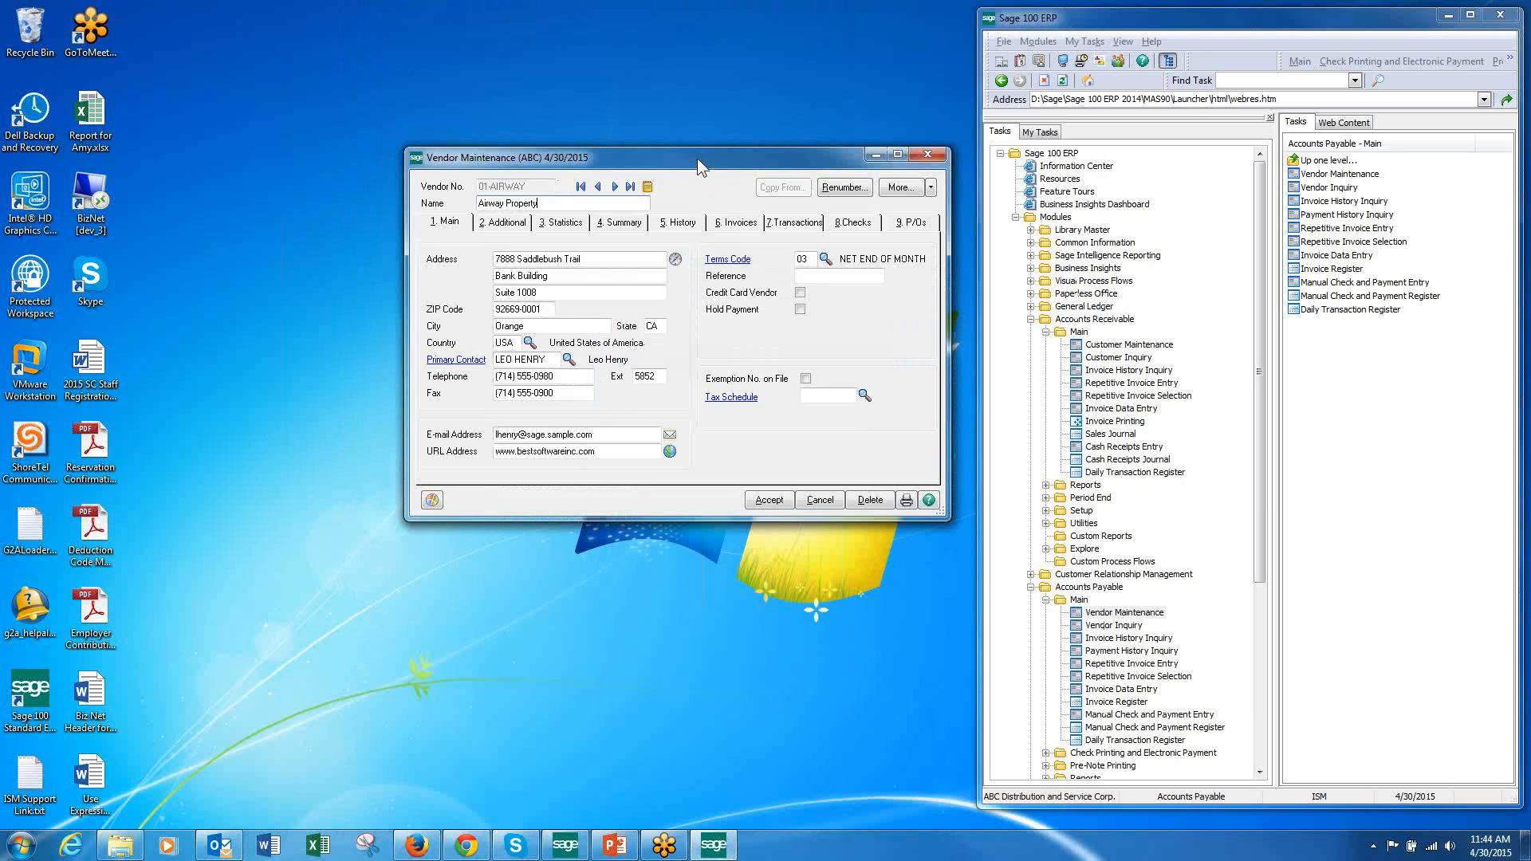
drag(698, 158, 703, 173)
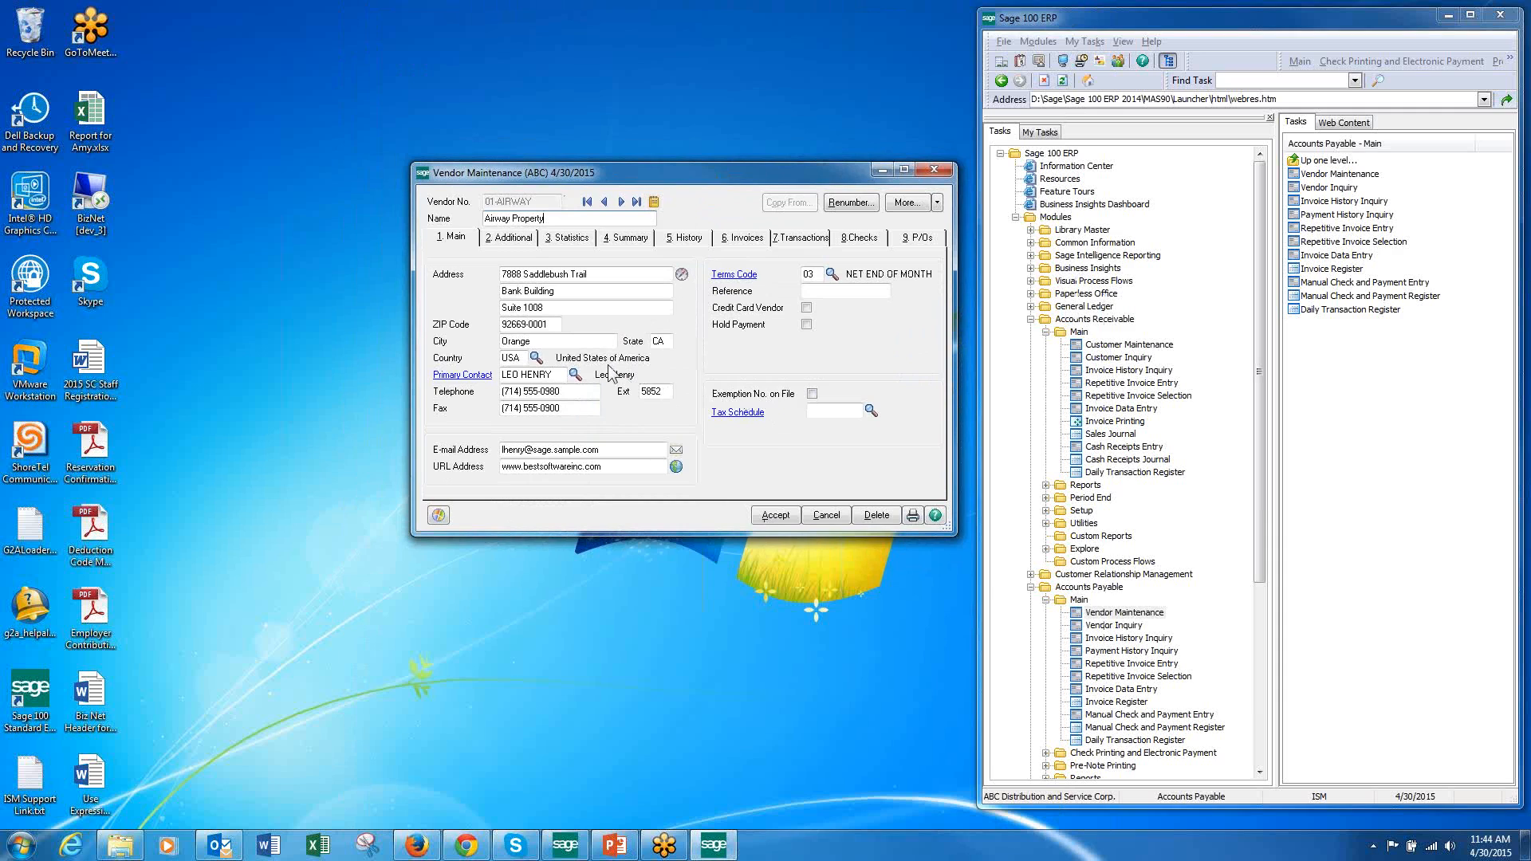
click(838, 523)
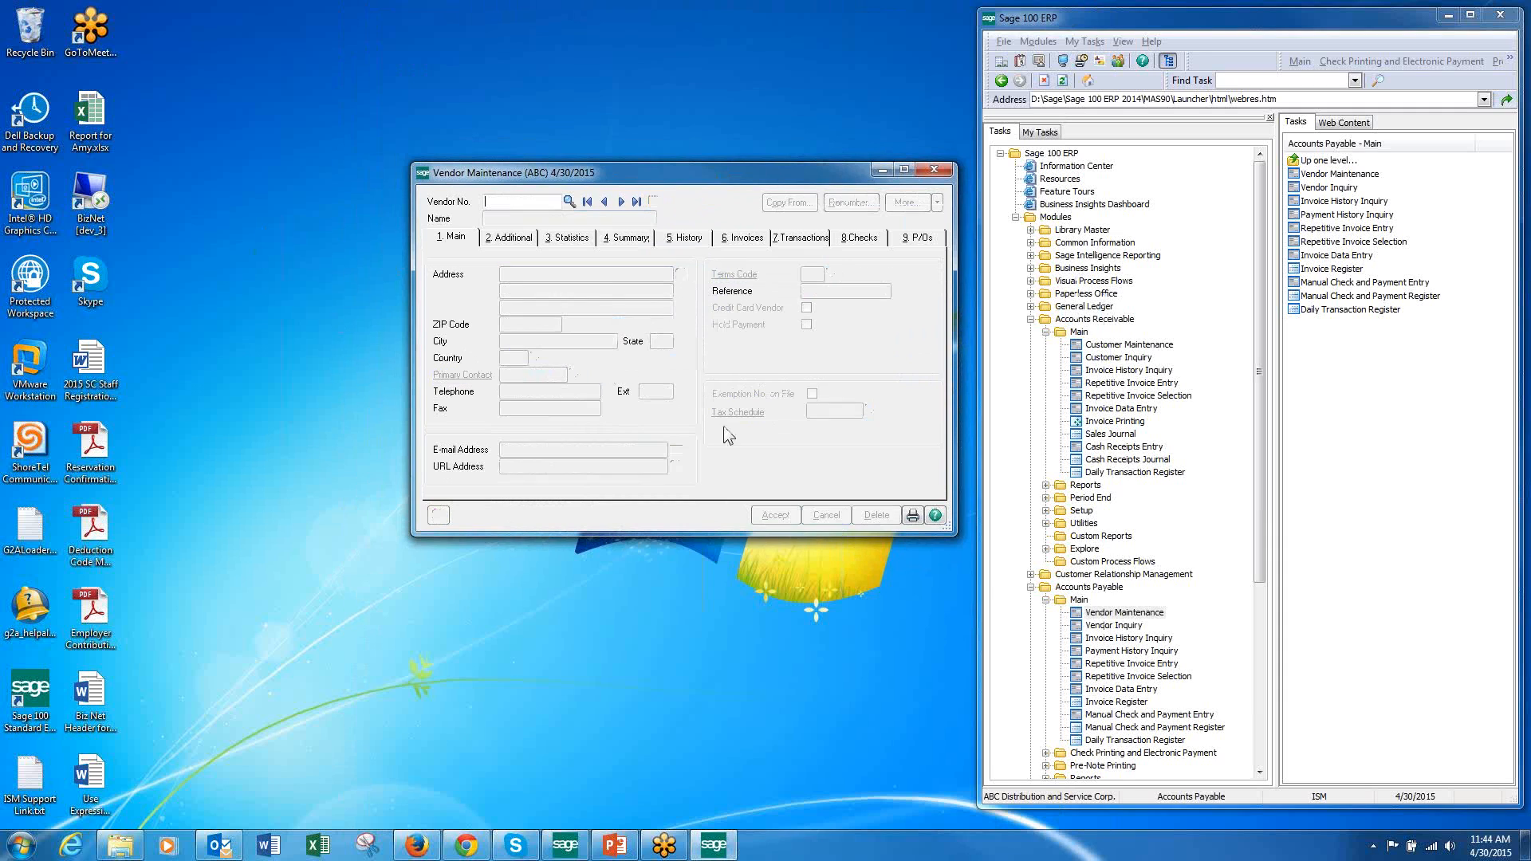
Step: Start a new custom view described as W-9 for the vendor number lookup
click(569, 202)
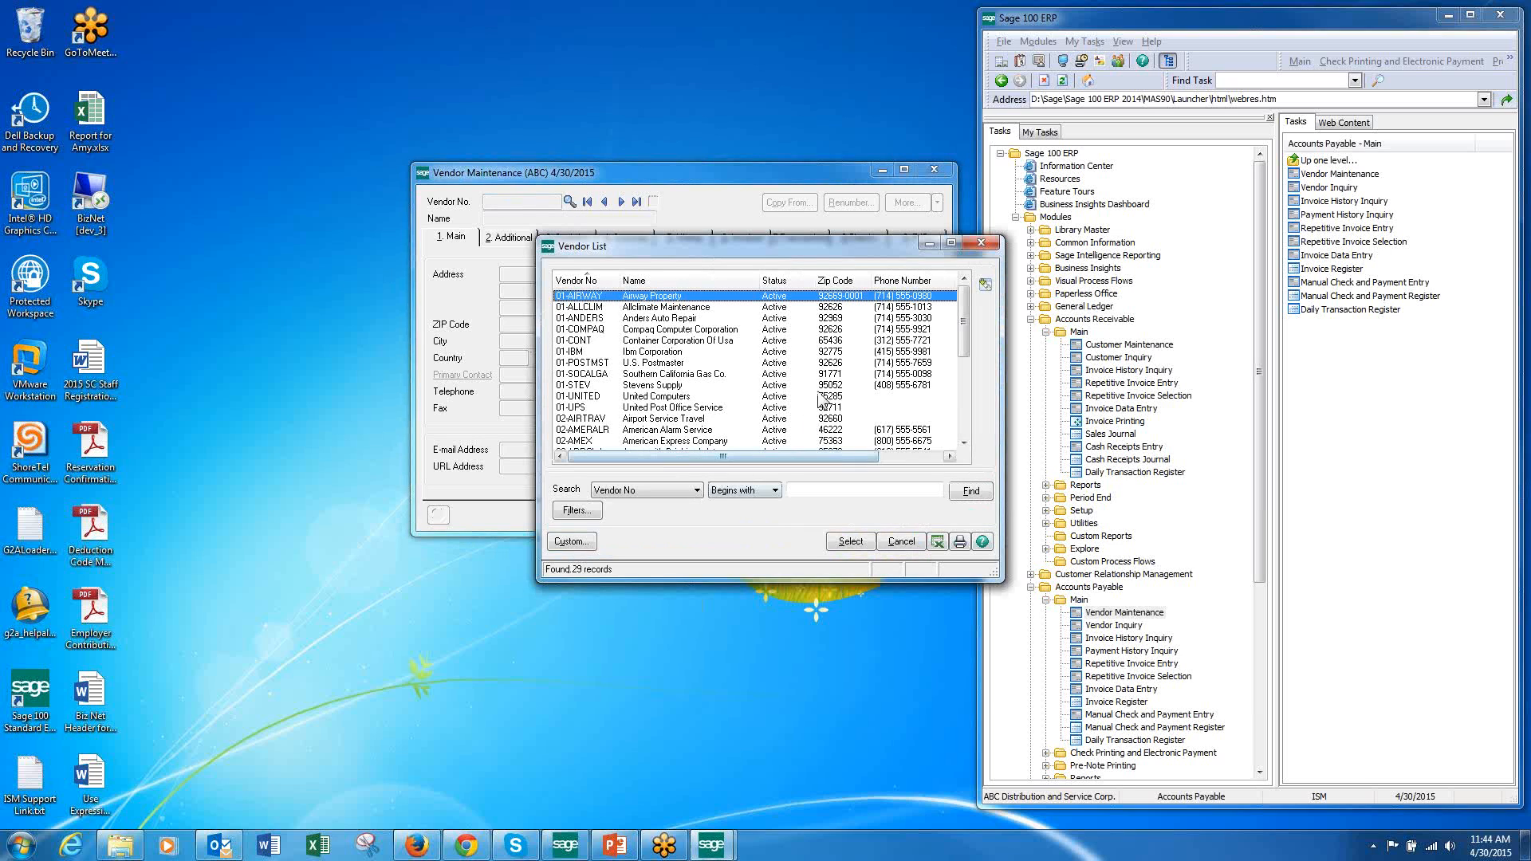
drag(801, 241, 717, 207)
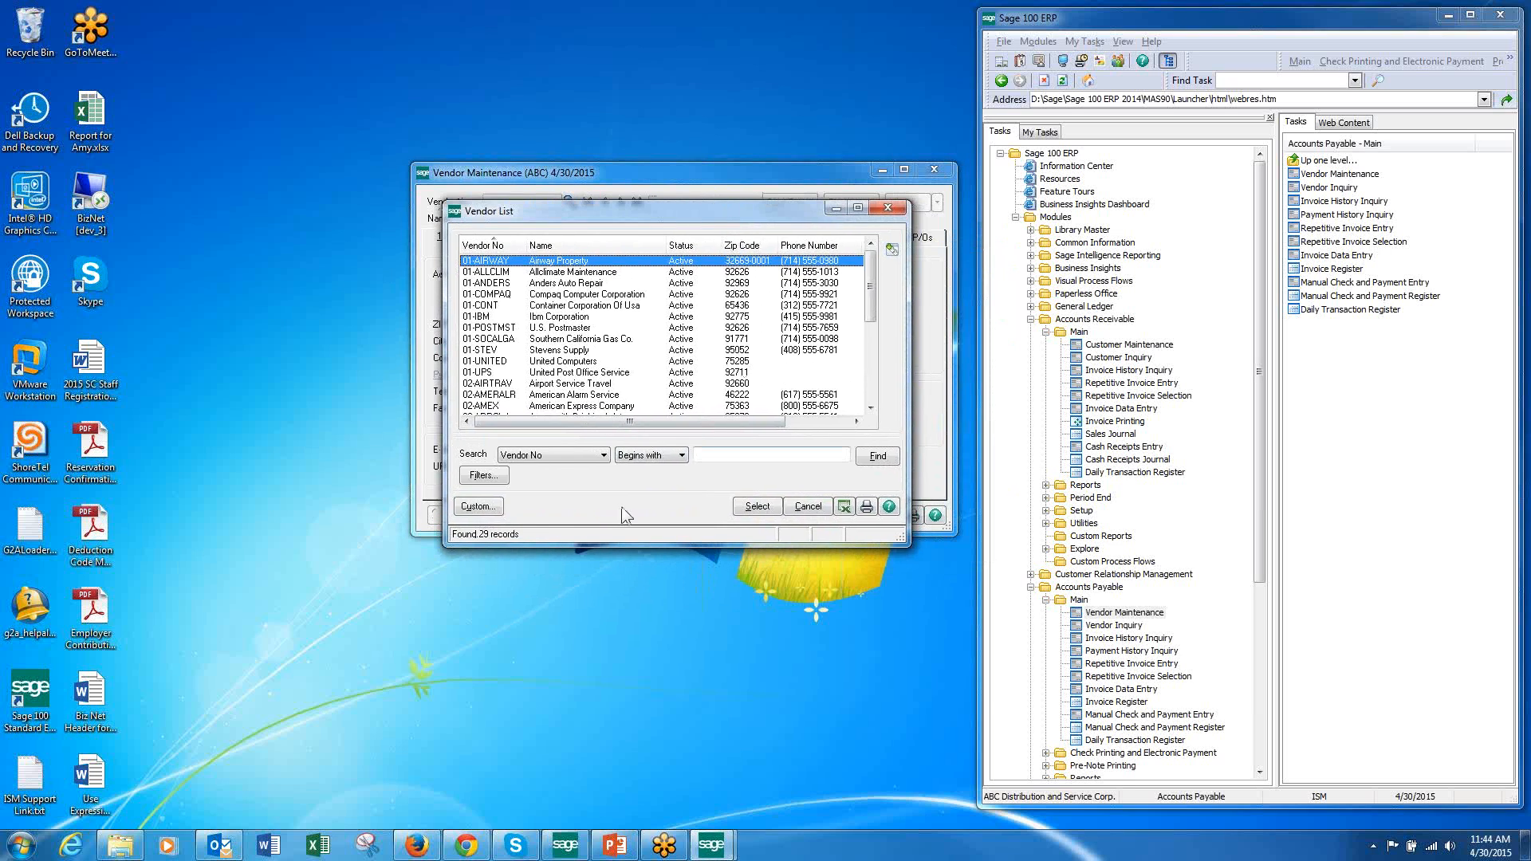
click(471, 509)
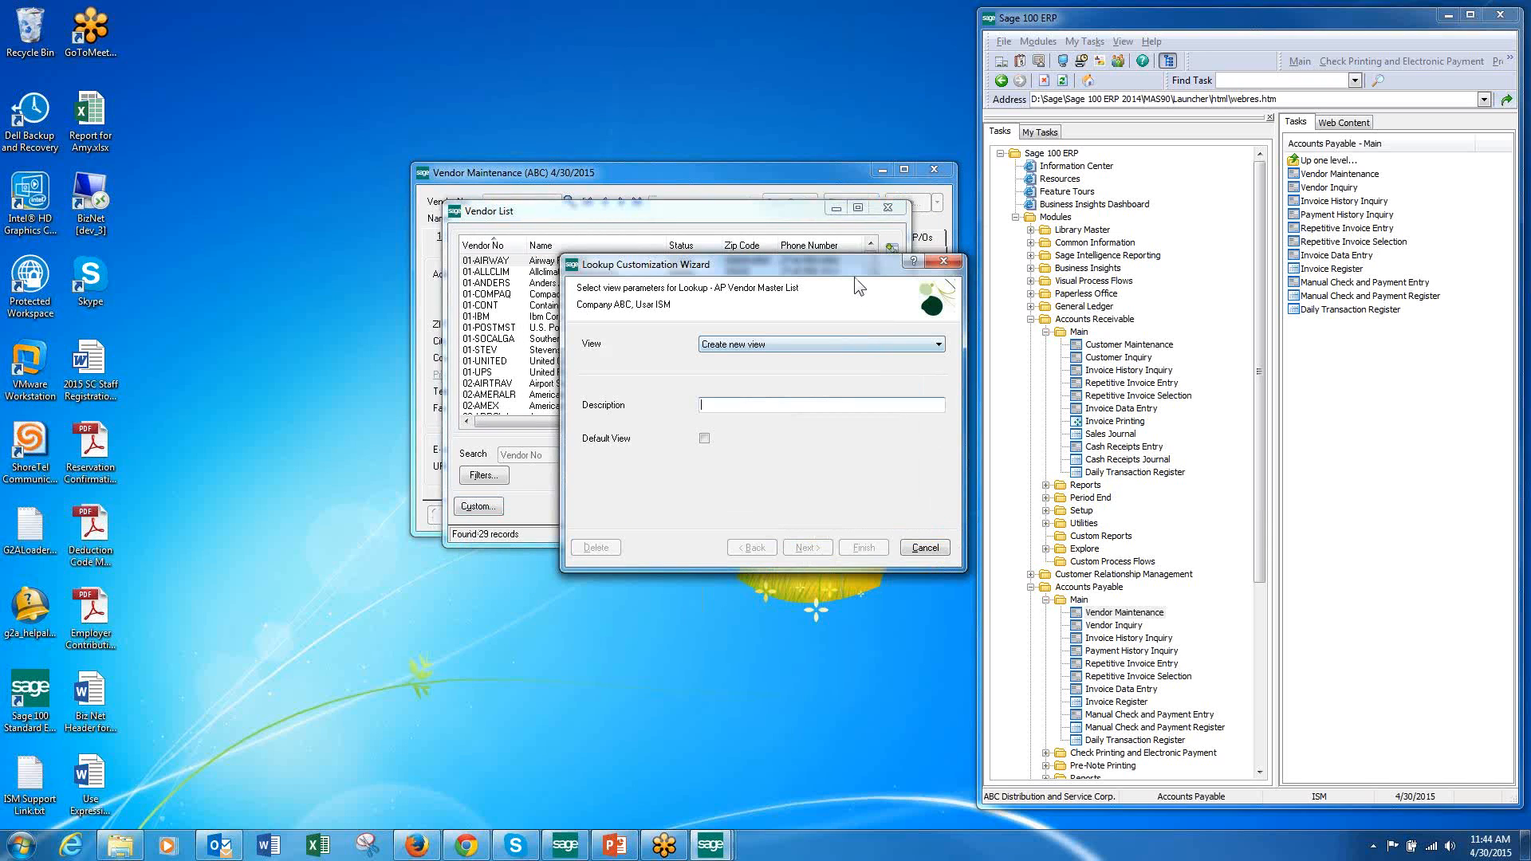
drag(853, 277, 762, 352)
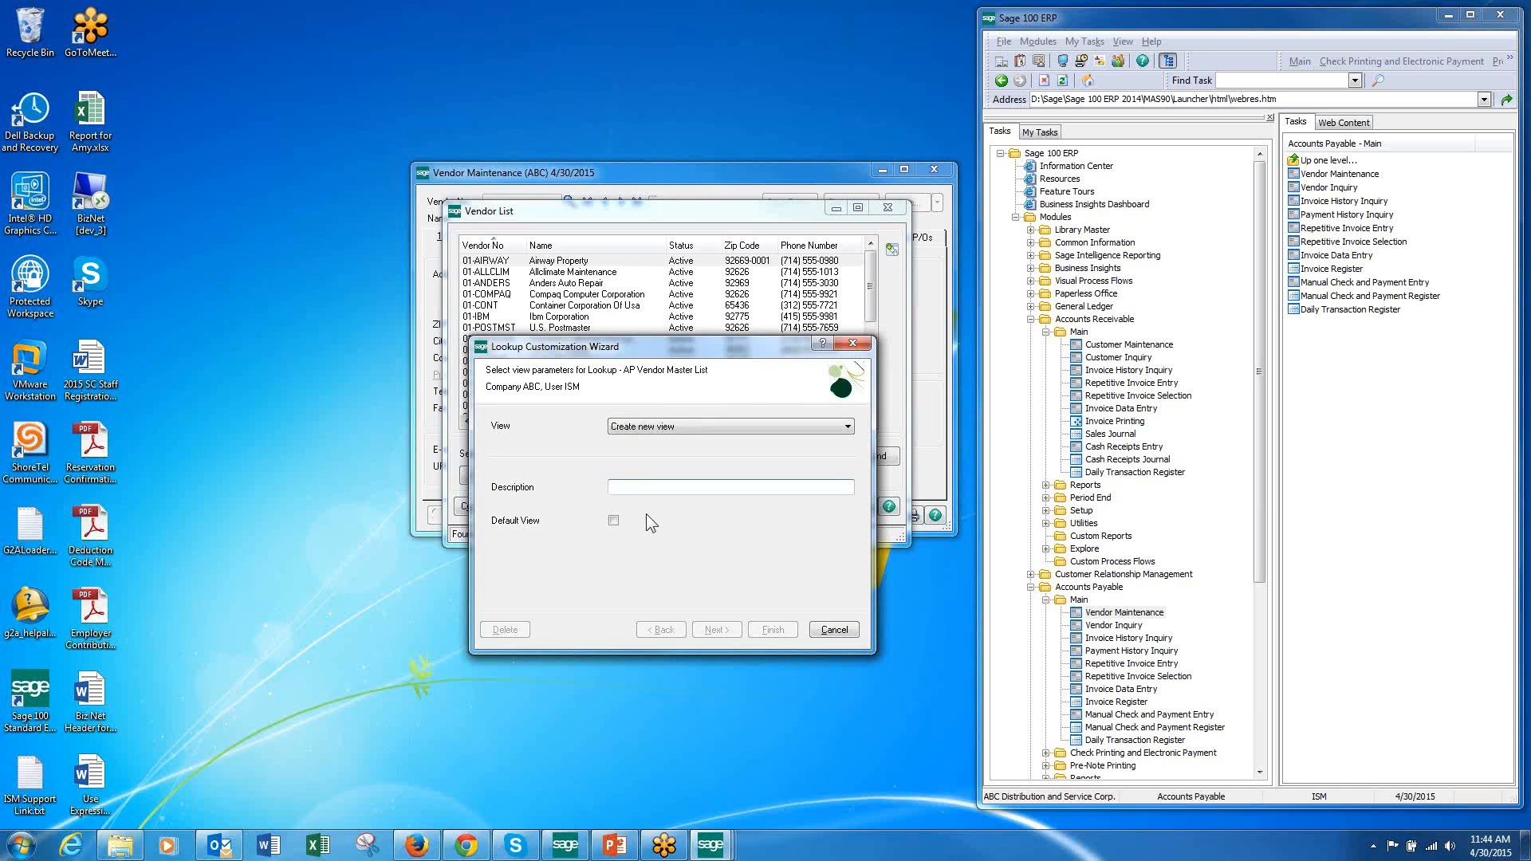
text(W-9)
key(Tab)
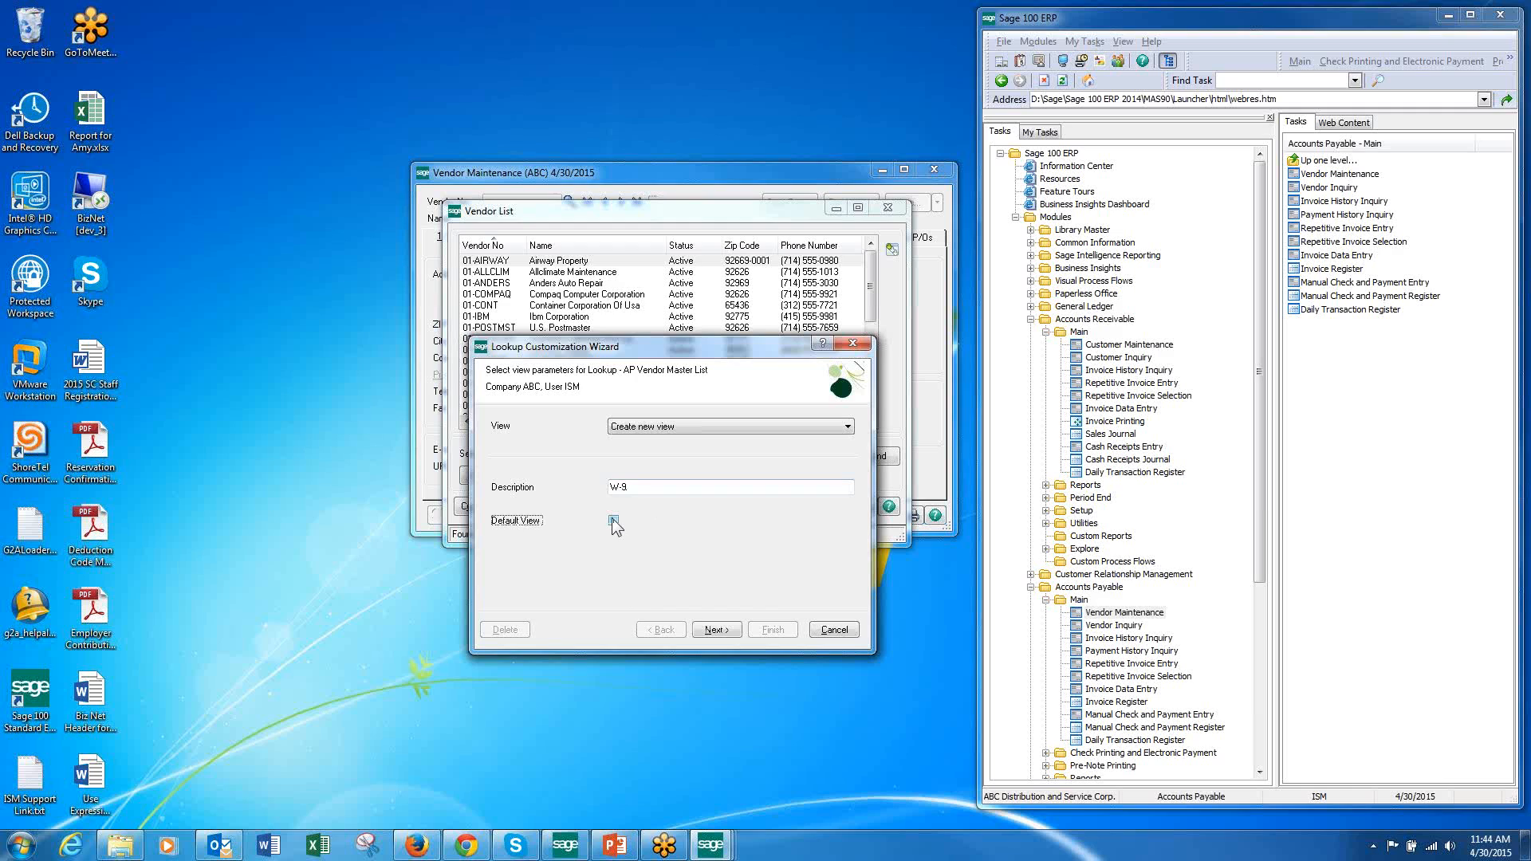
click(716, 630)
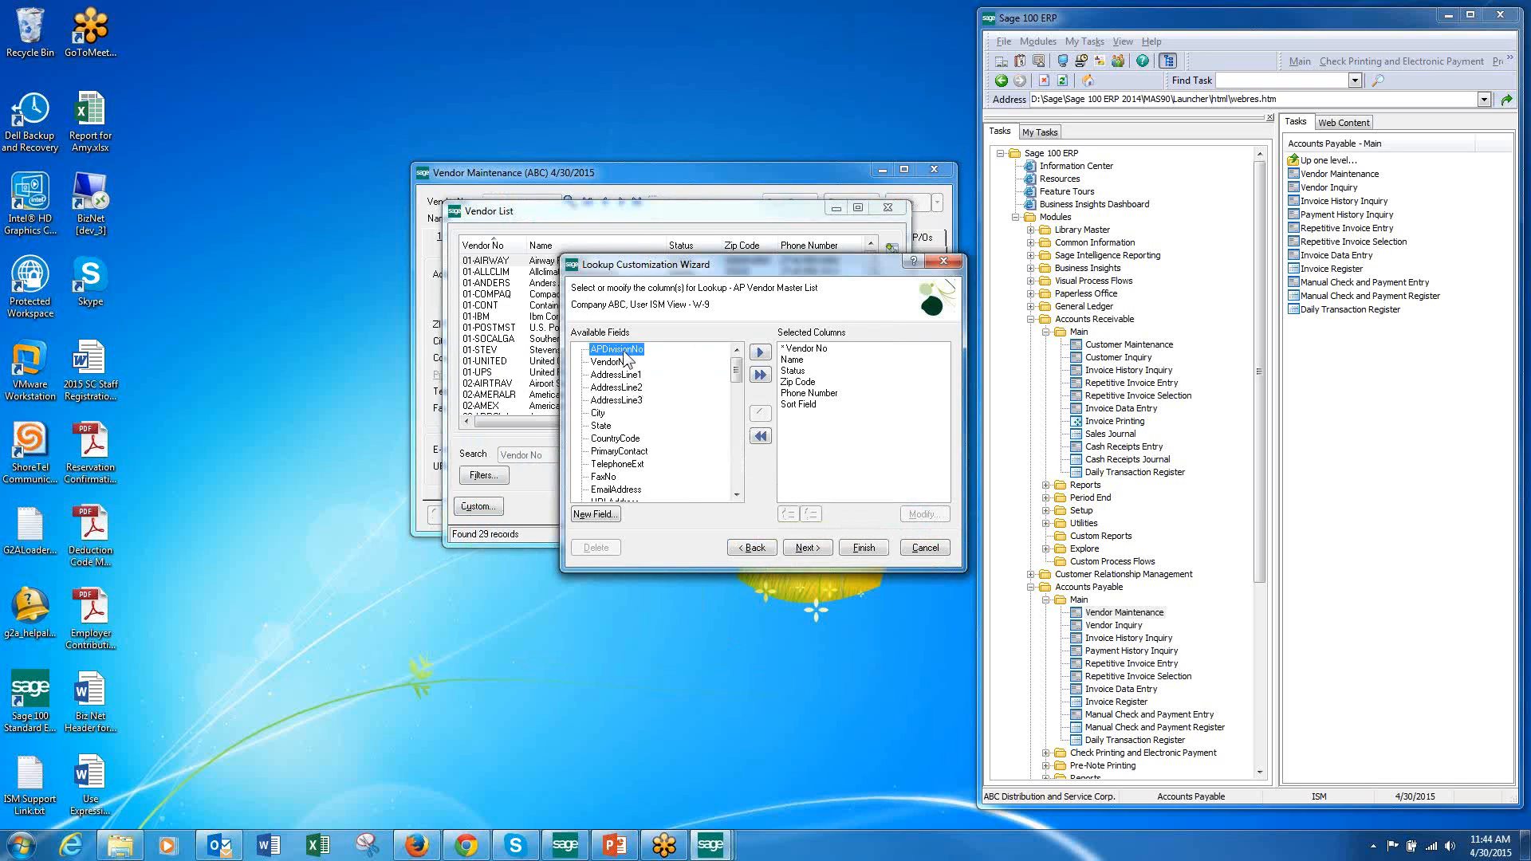
Step: Remove Zip Code and Sort Field from the W-9 view's selected columns and continue to the filters
click(807, 382)
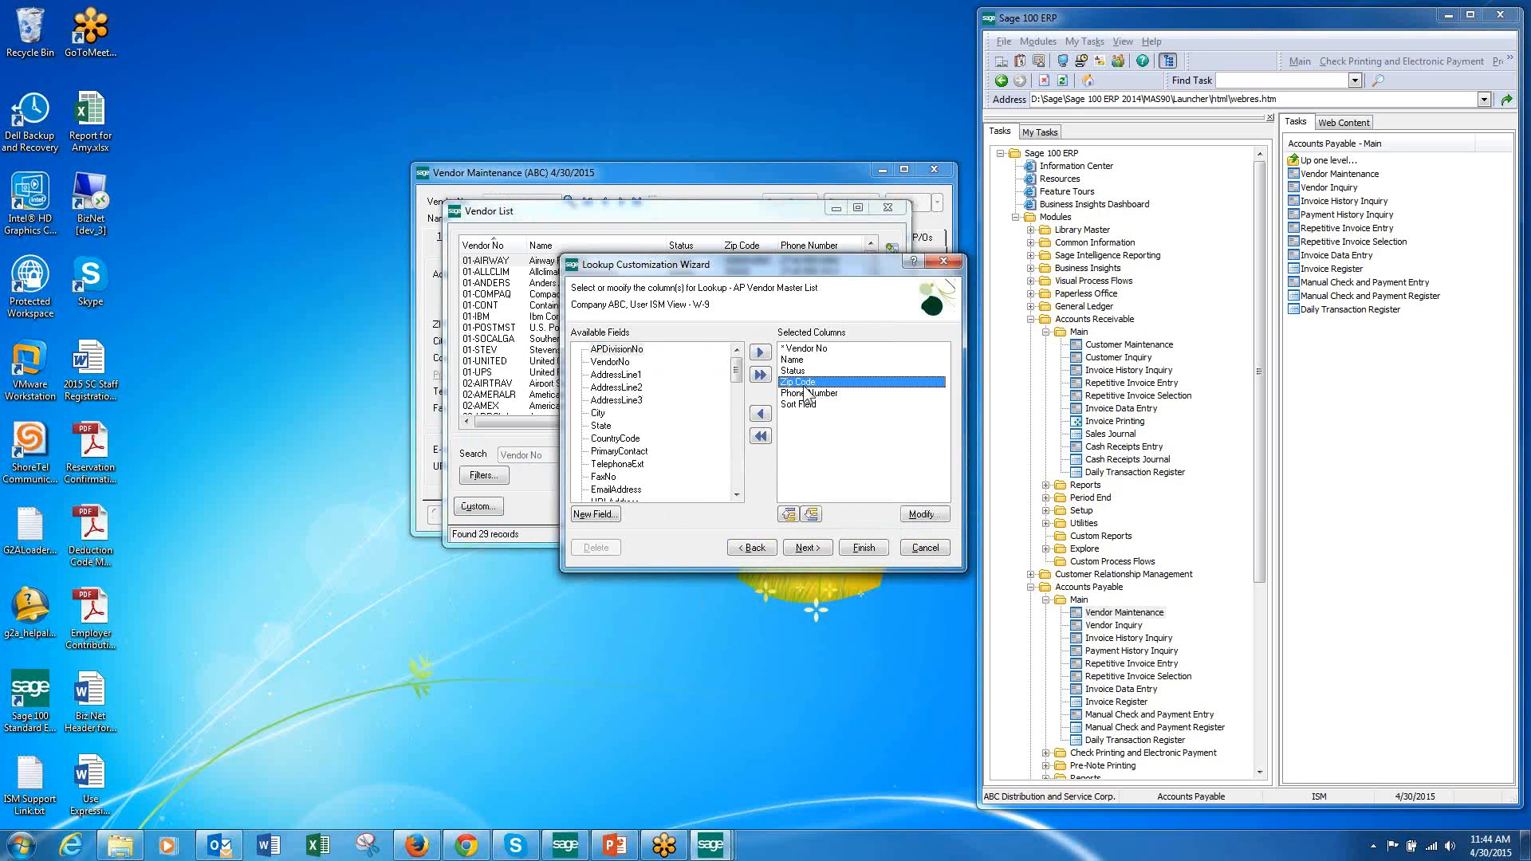
click(760, 414)
click(797, 393)
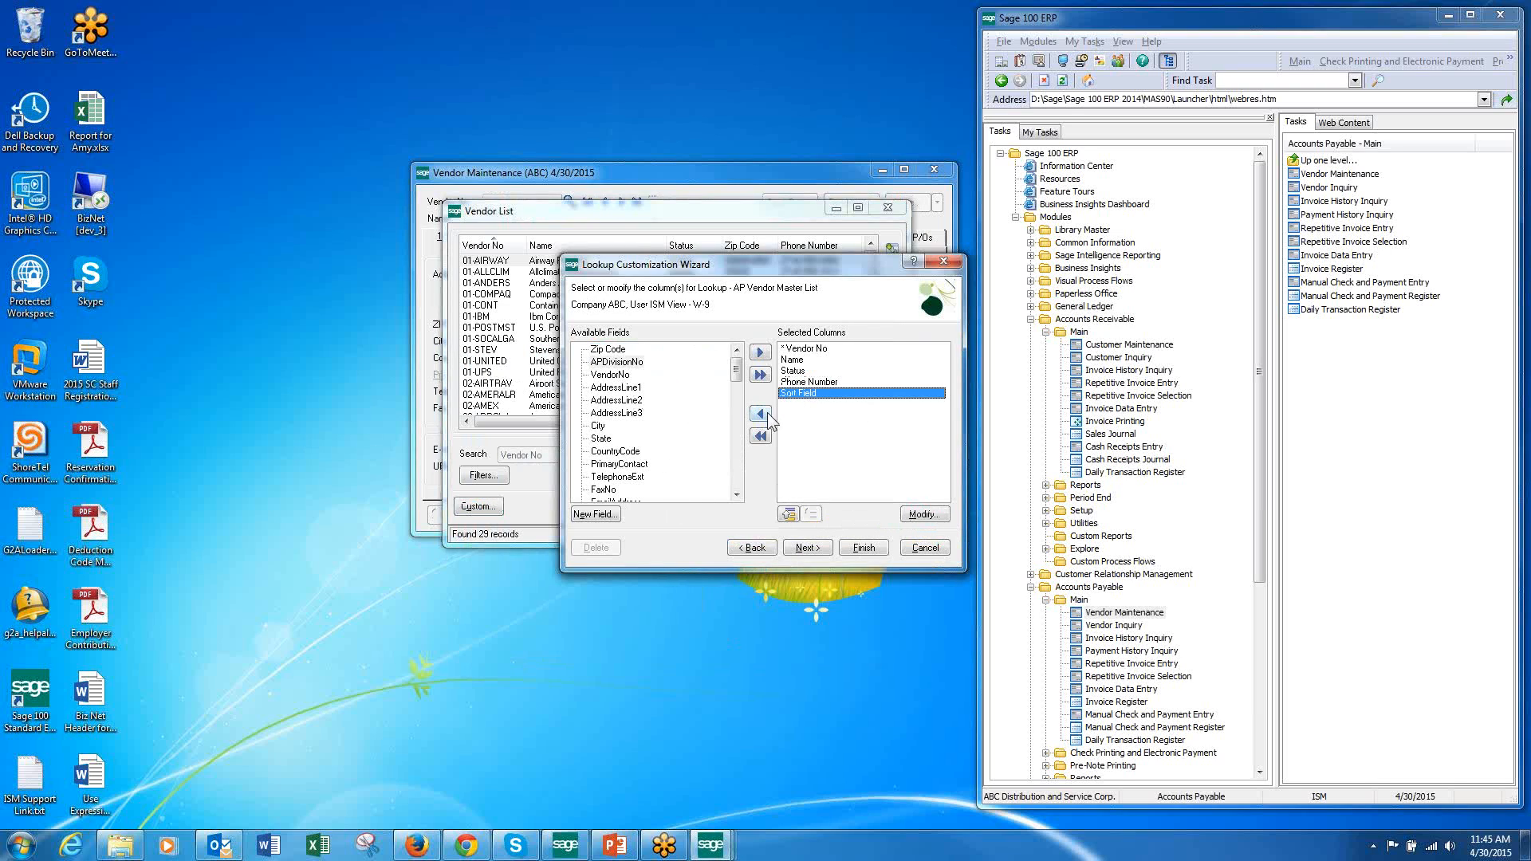
click(760, 414)
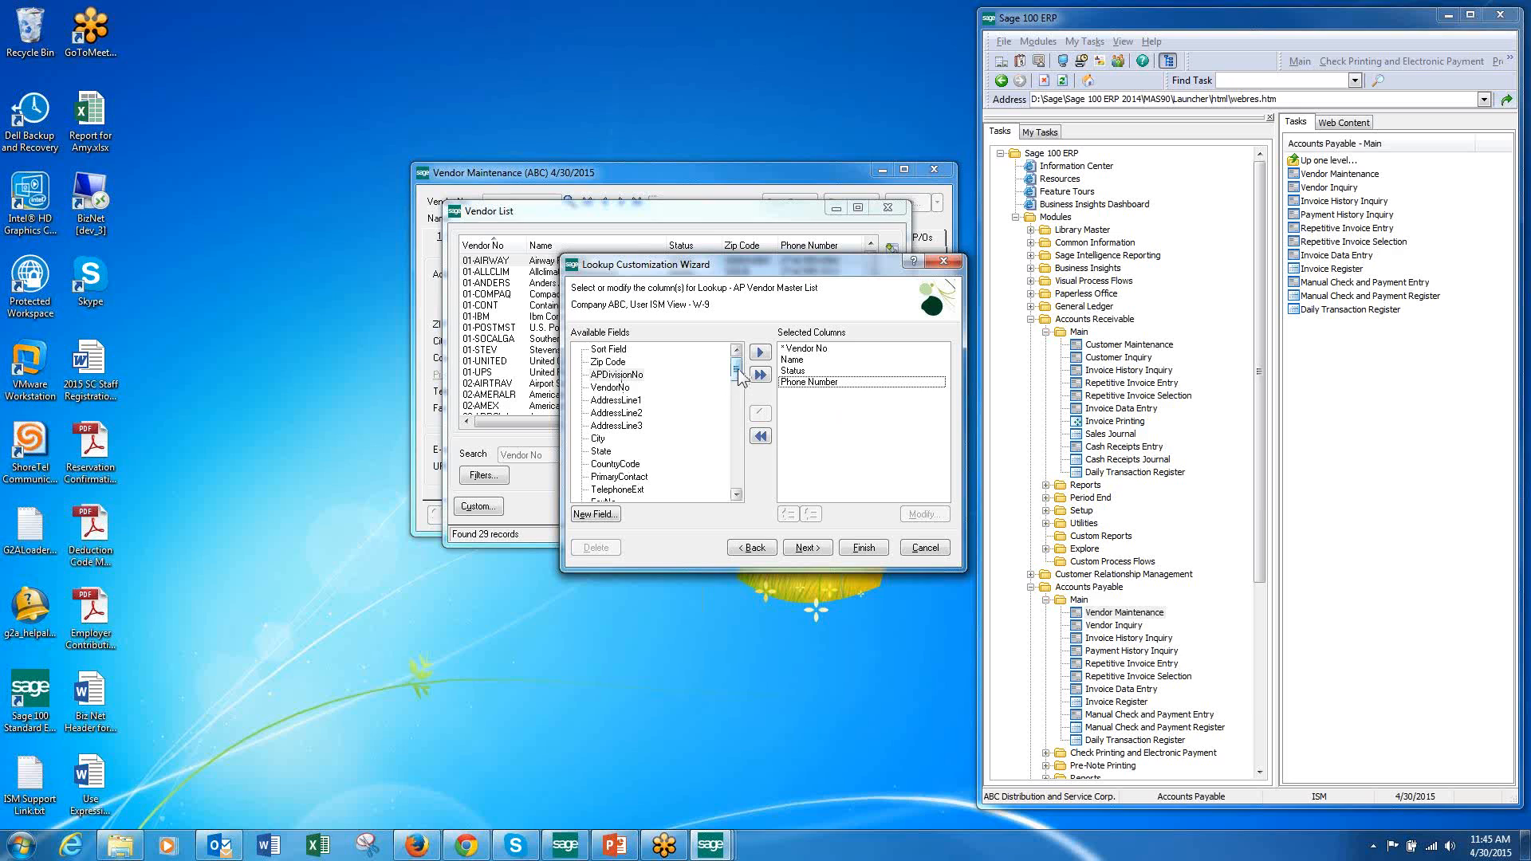
click(811, 547)
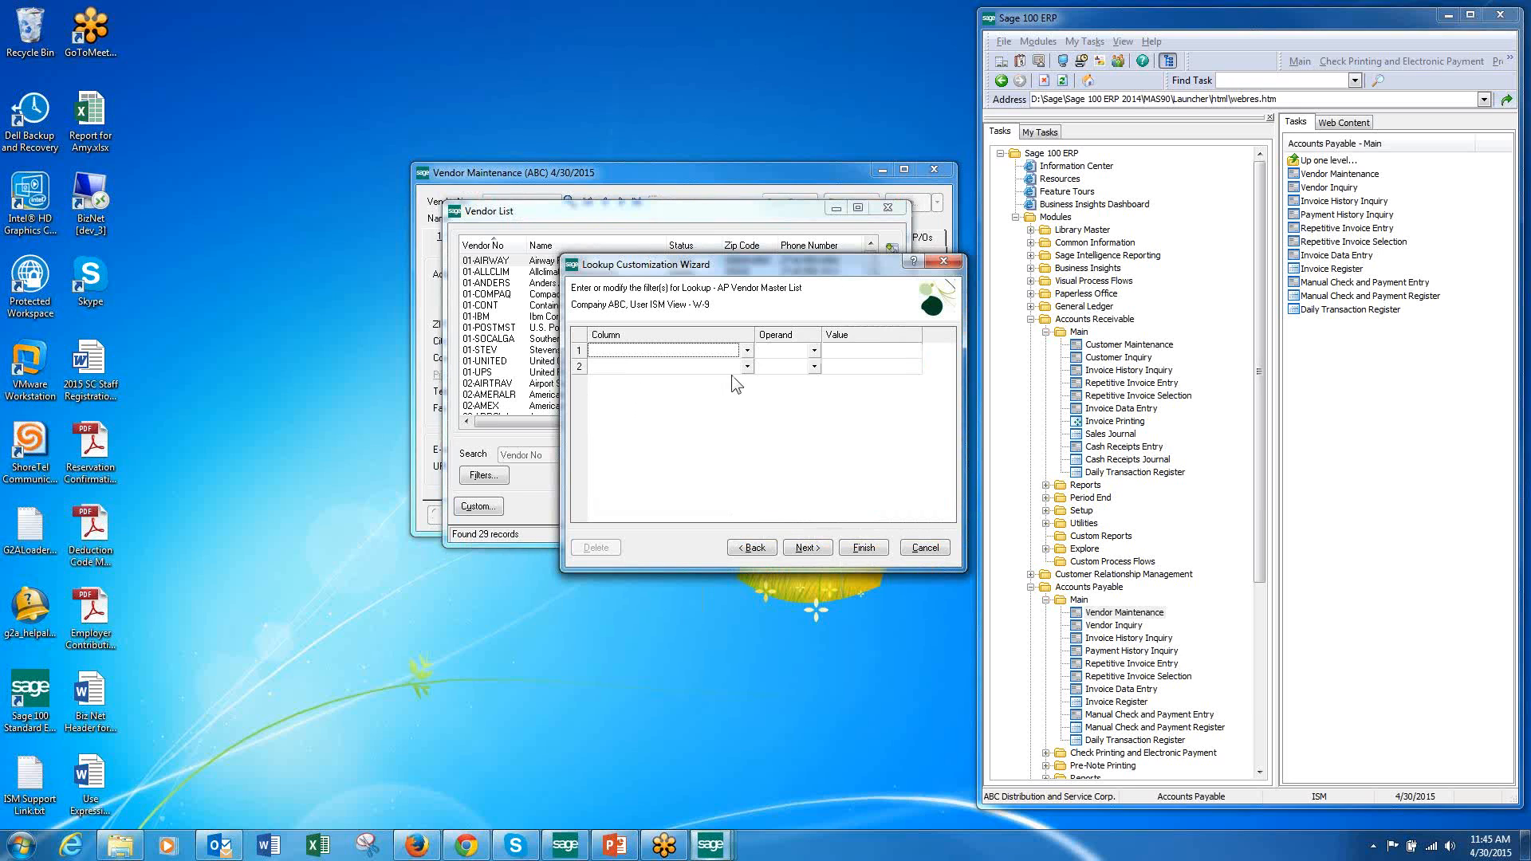
Step: Leave the lookup filters blank, title the view W-9 Lookup, and set its default search column to Name
click(807, 549)
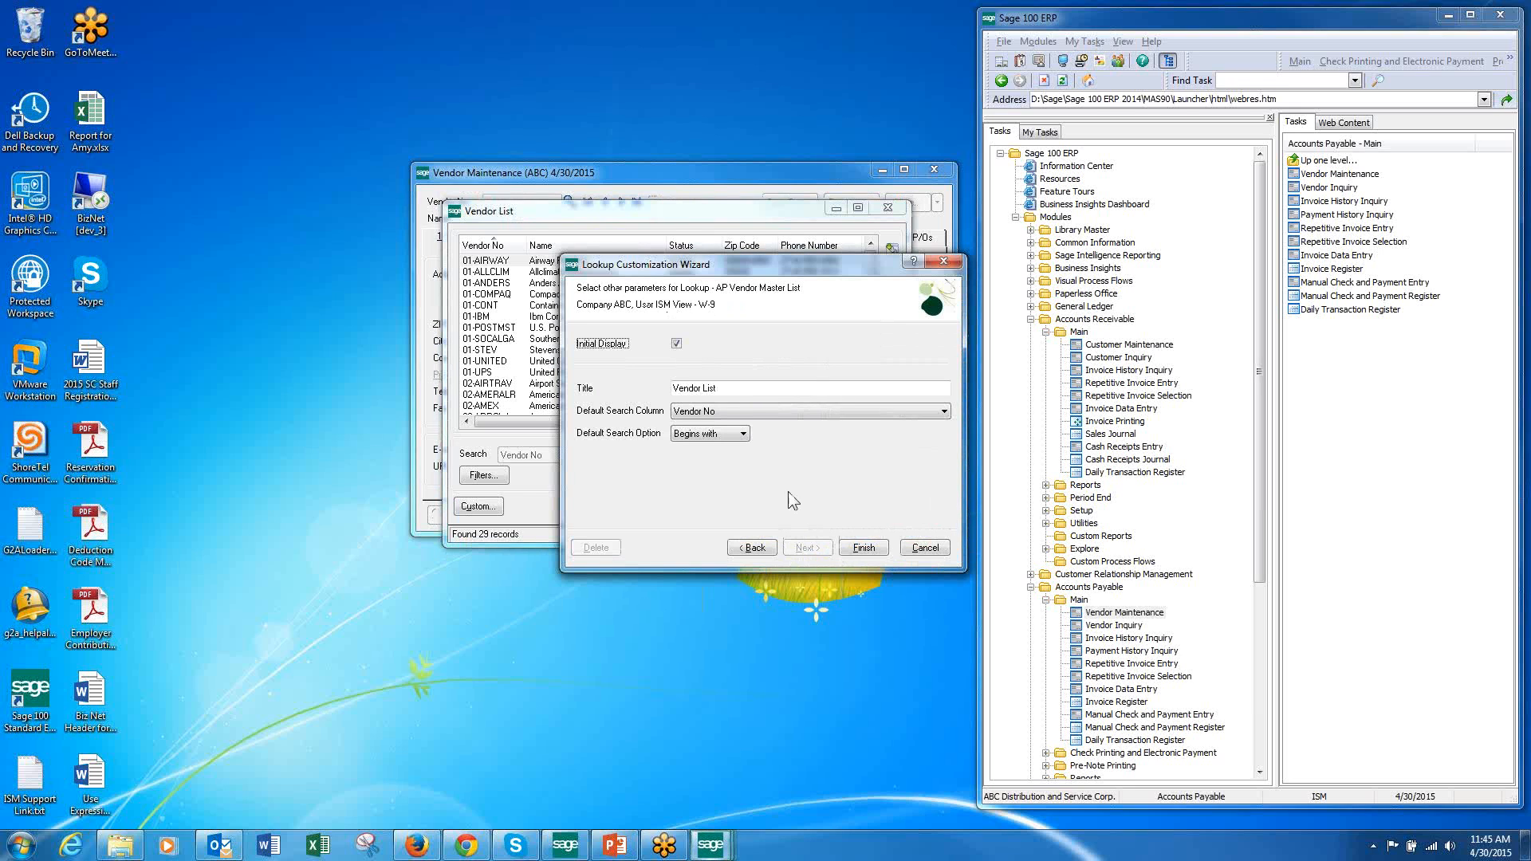
click(739, 391)
text(W-9 Lookup)
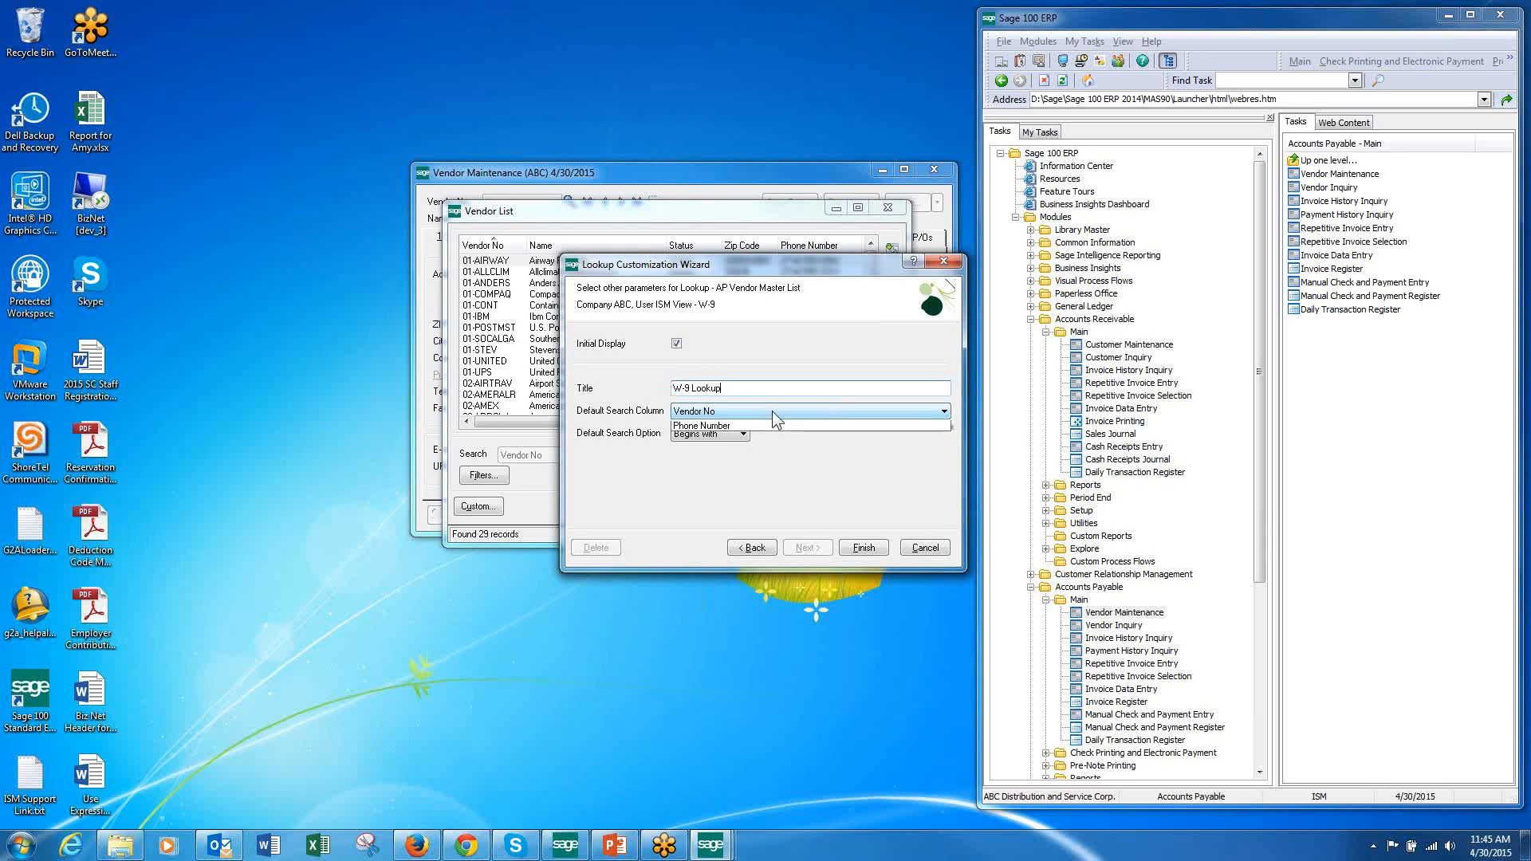
click(772, 410)
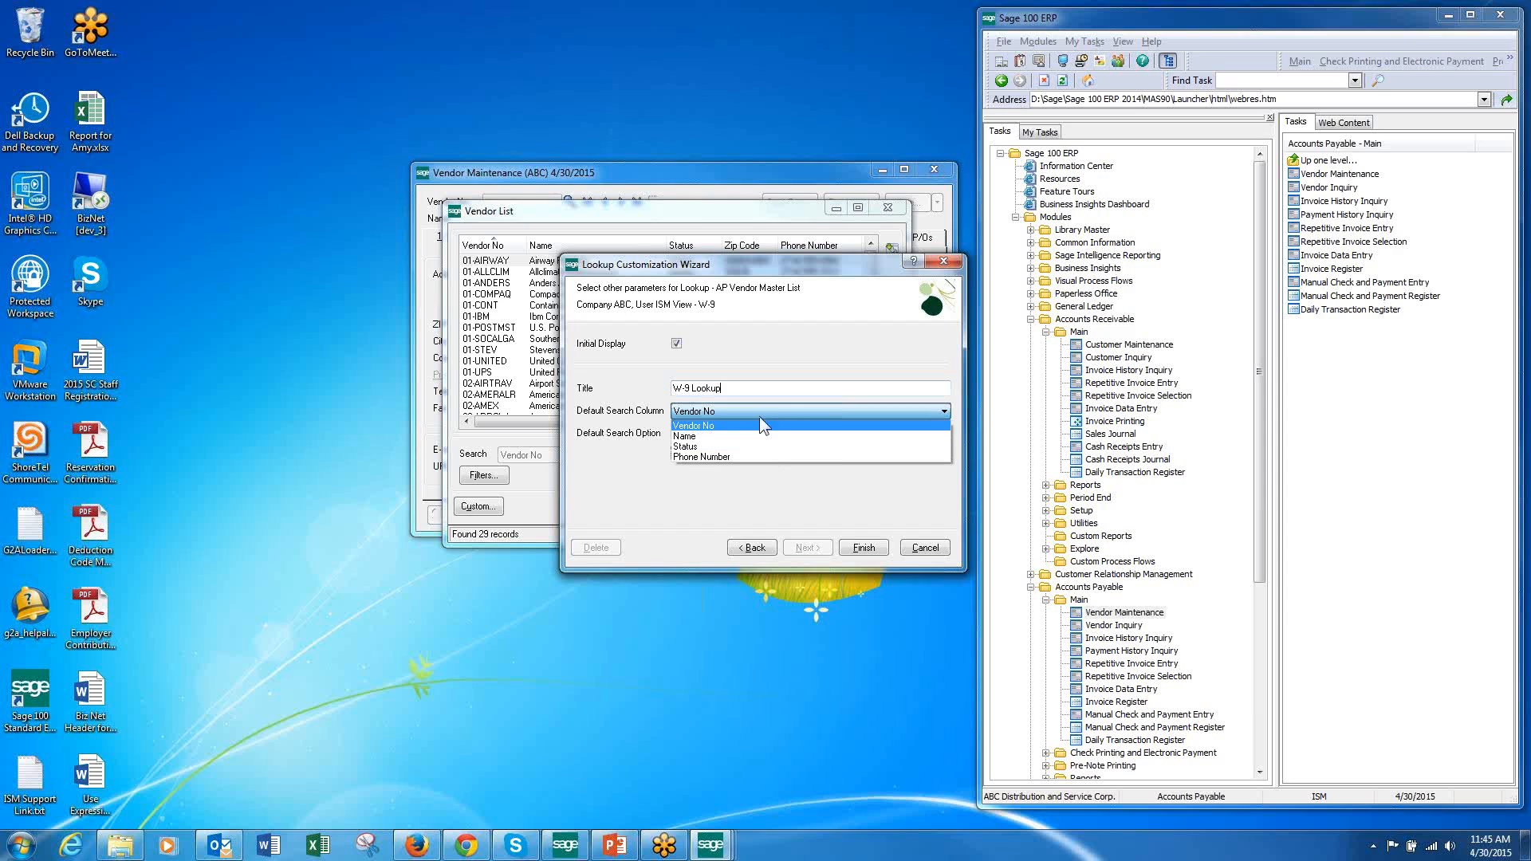
click(701, 438)
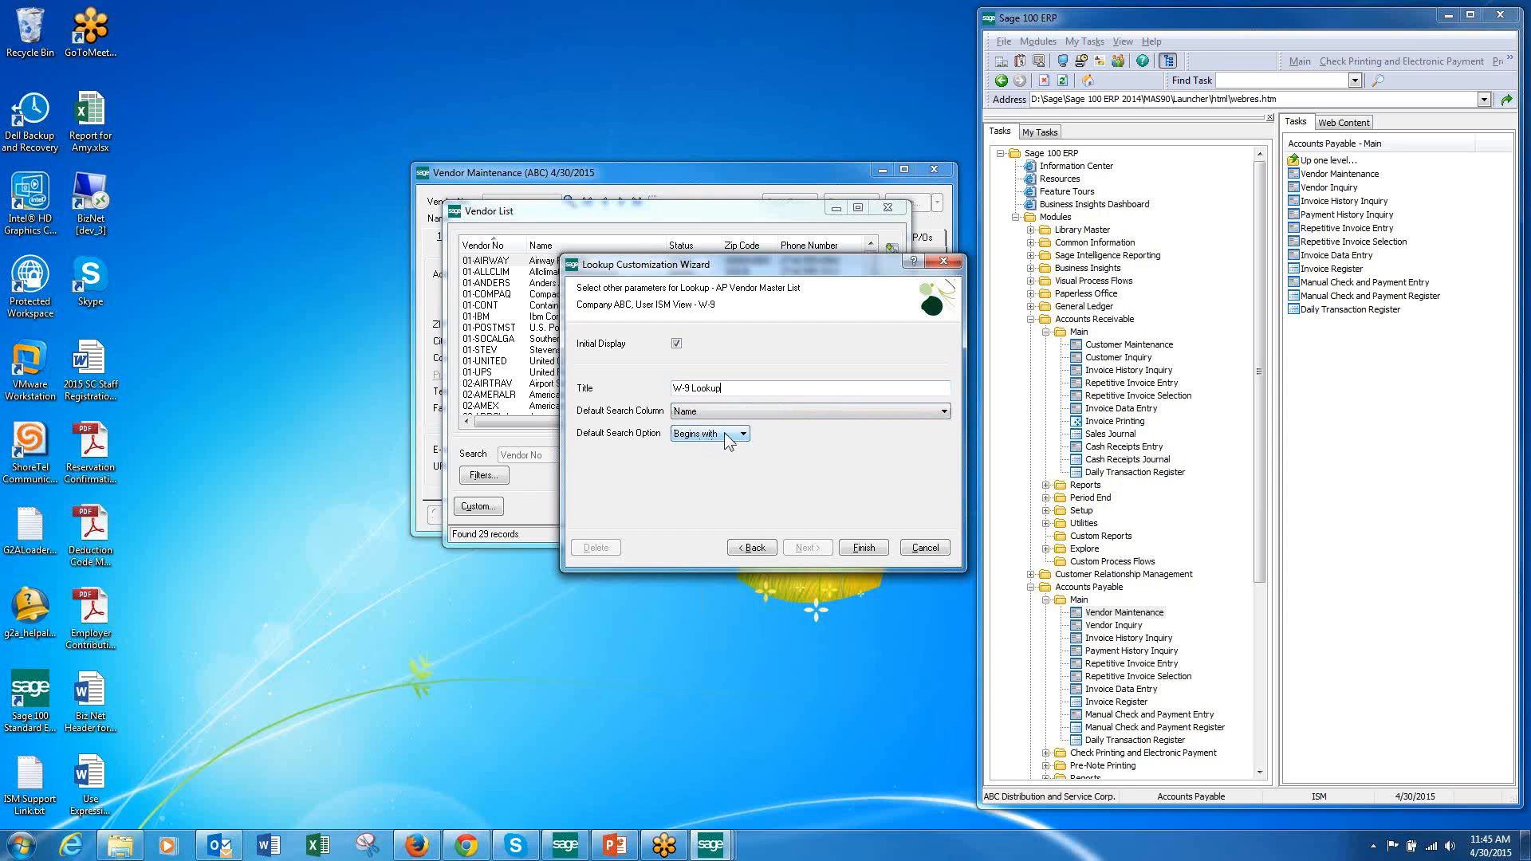
Step: Set the W-9 view's default search option to Contains and finish creating the lookup view
click(729, 438)
click(703, 471)
click(864, 549)
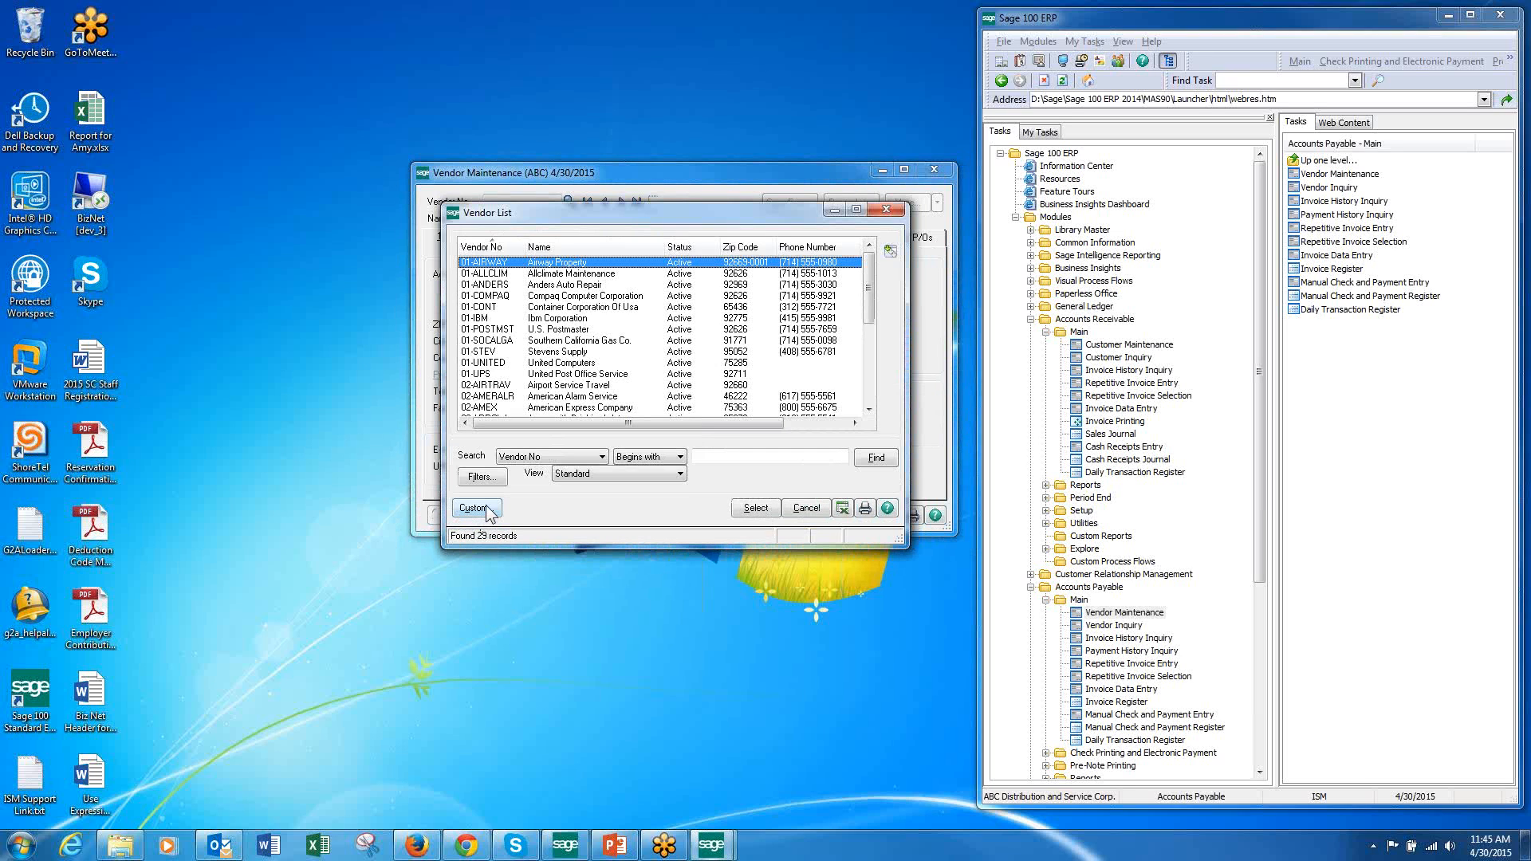
Step: Switch the vendor list to the W-9 view, and leave the lookup and Vendor Maintenance
click(662, 475)
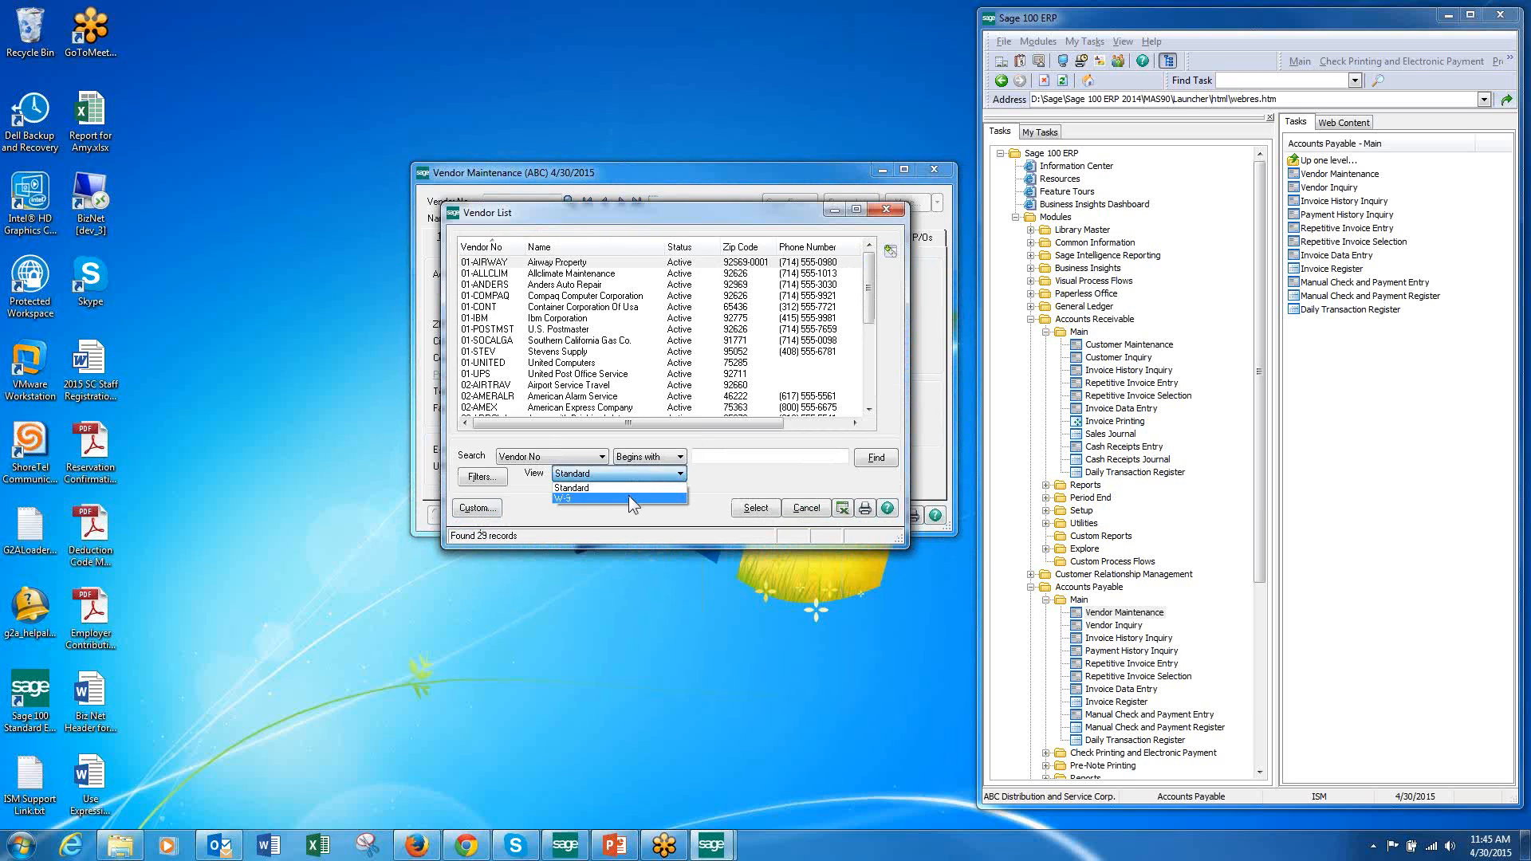
click(625, 498)
click(919, 546)
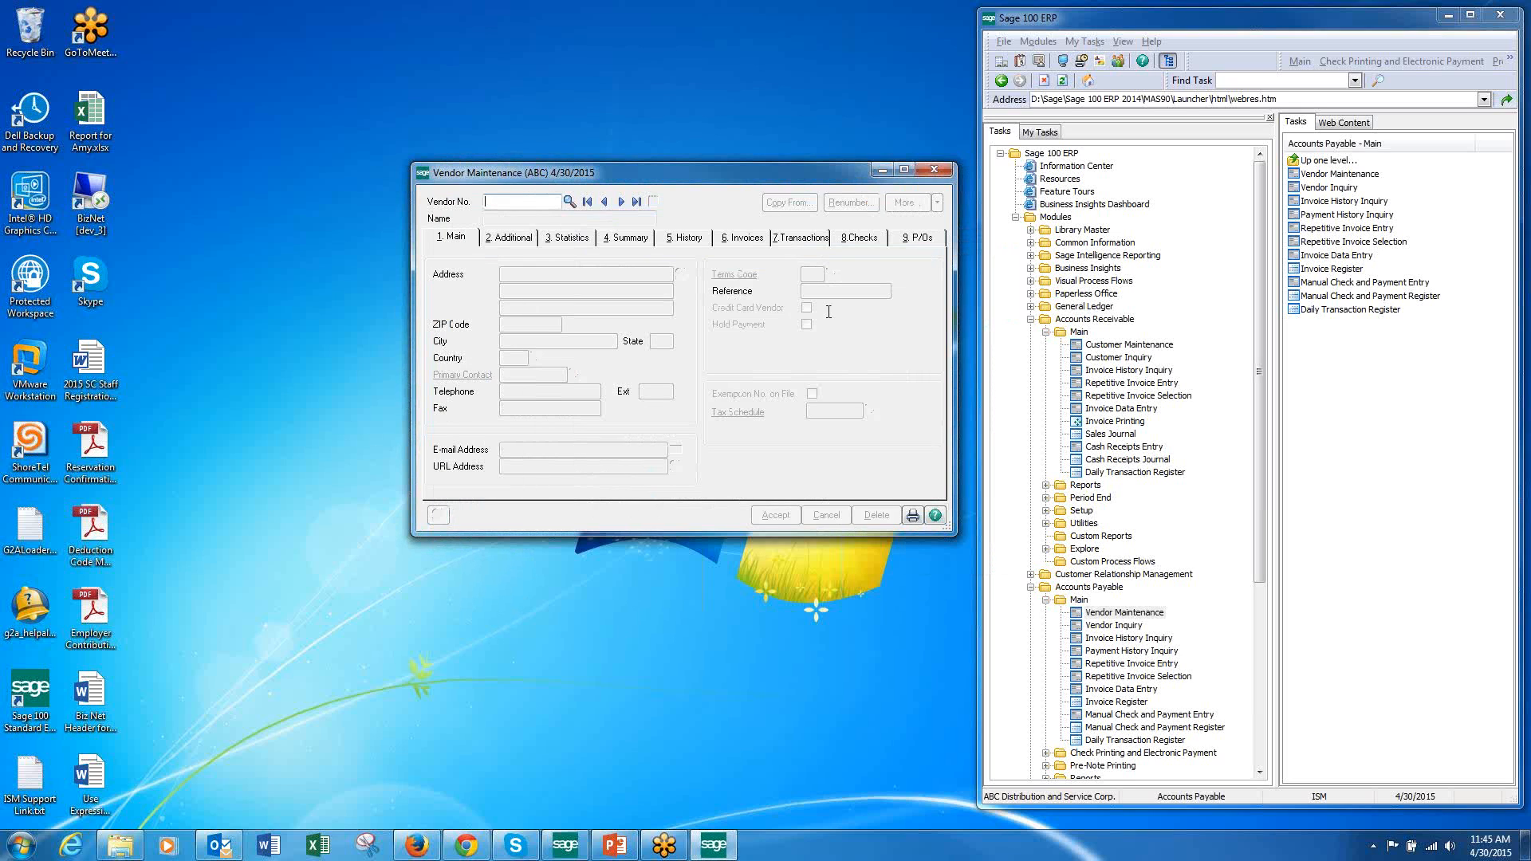
click(940, 173)
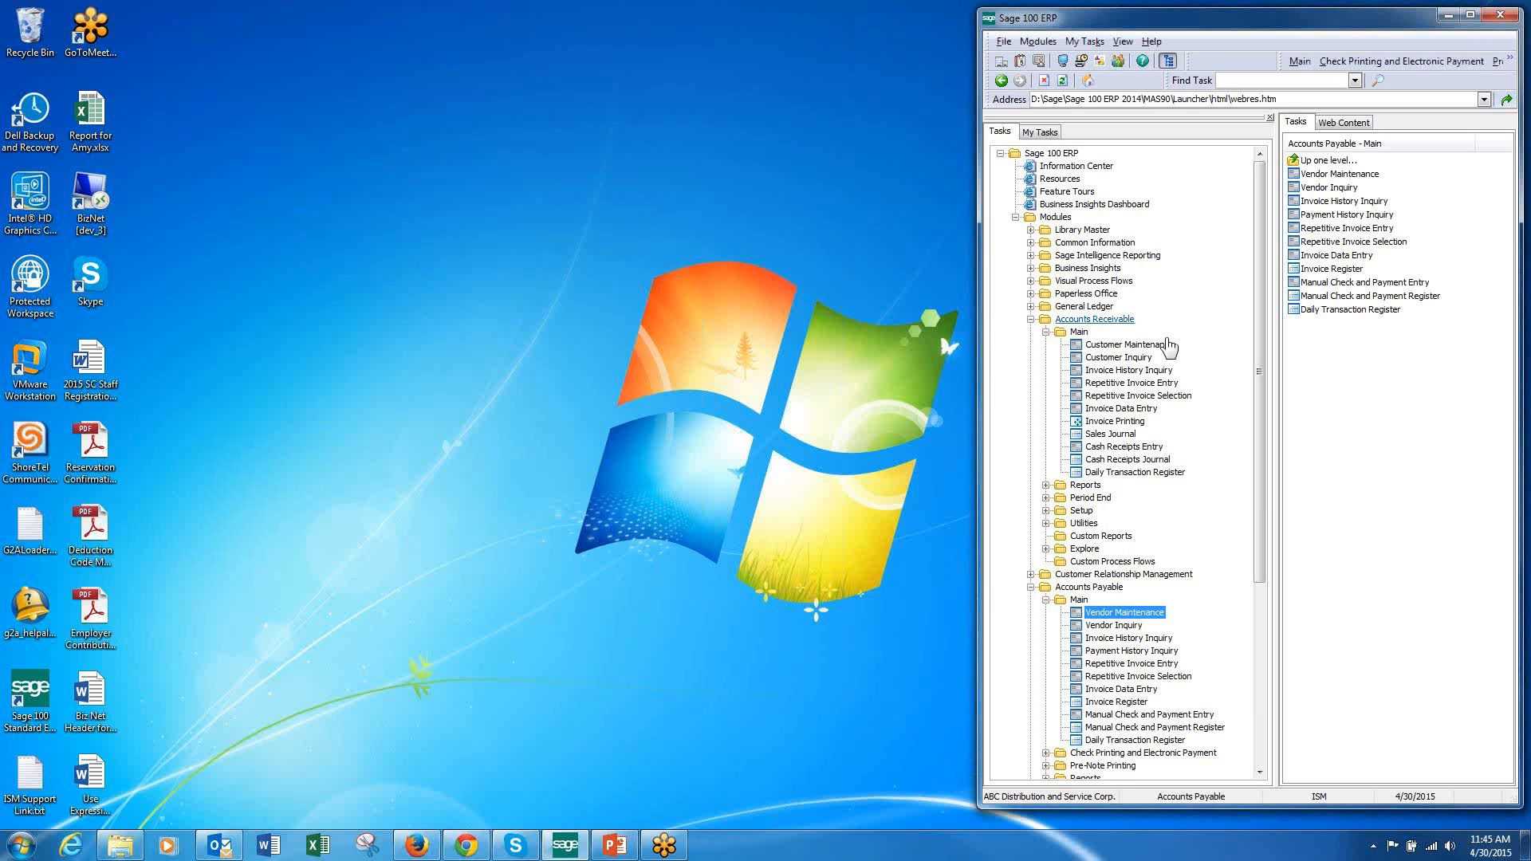
Step: Open General Ledger Account Maintenance, bring up its account number lookup, and narrow the Account column
click(1084, 306)
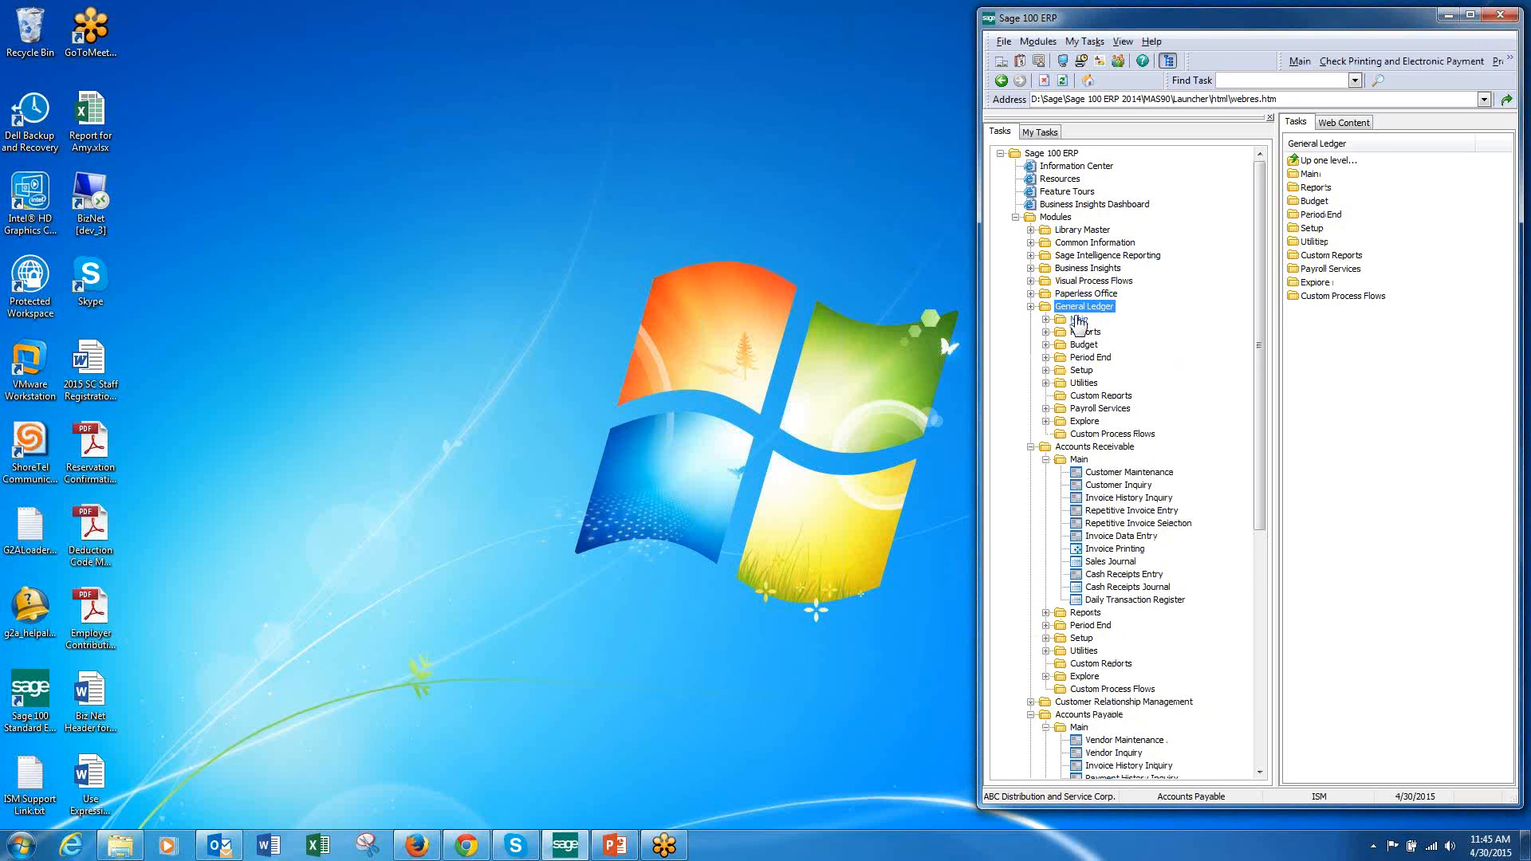
click(1079, 319)
double_click(1126, 332)
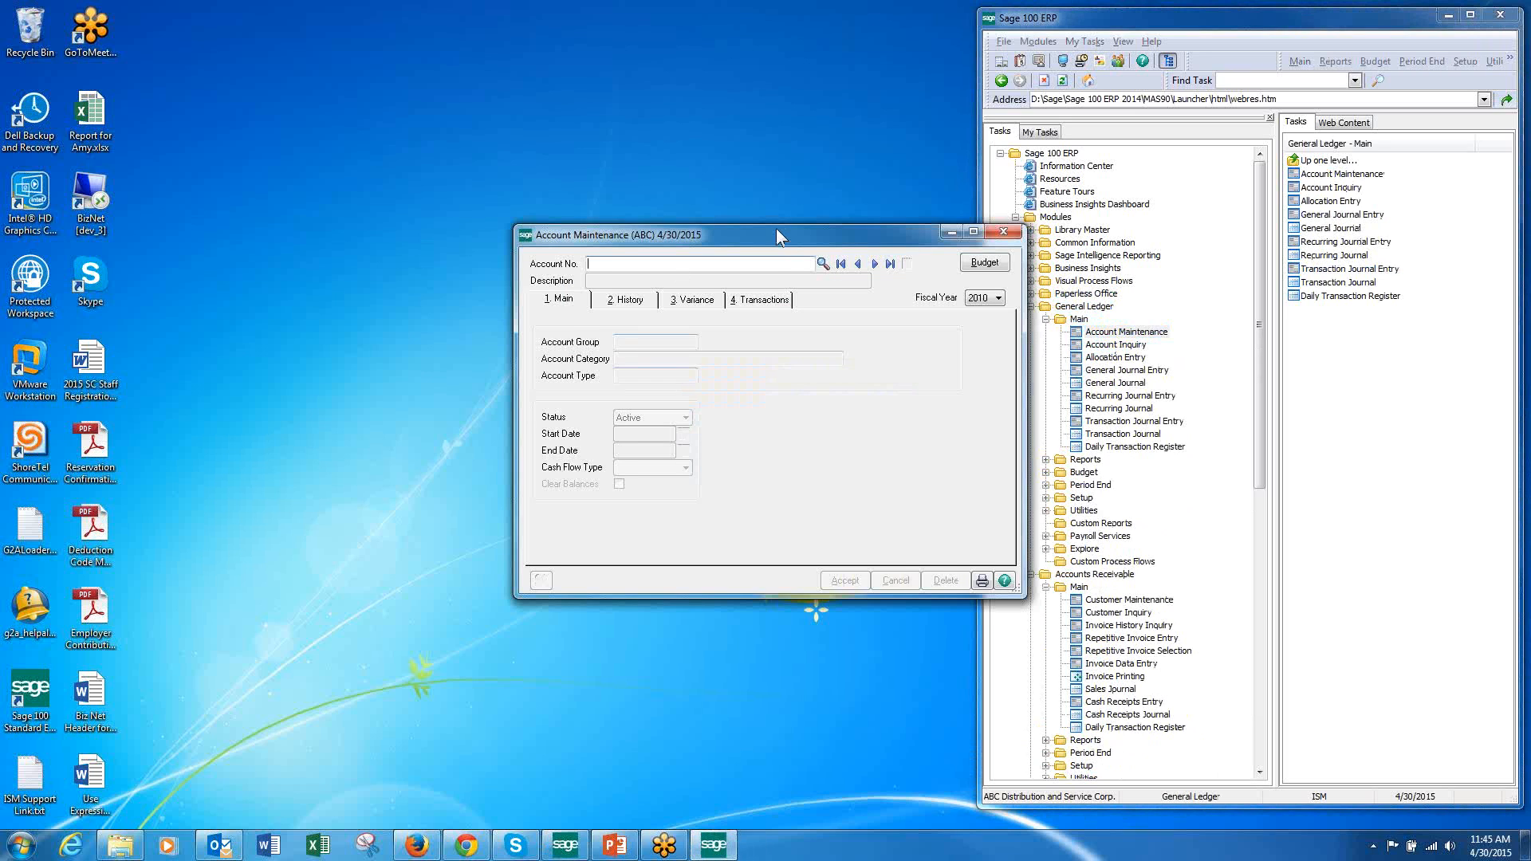
drag(777, 232, 696, 129)
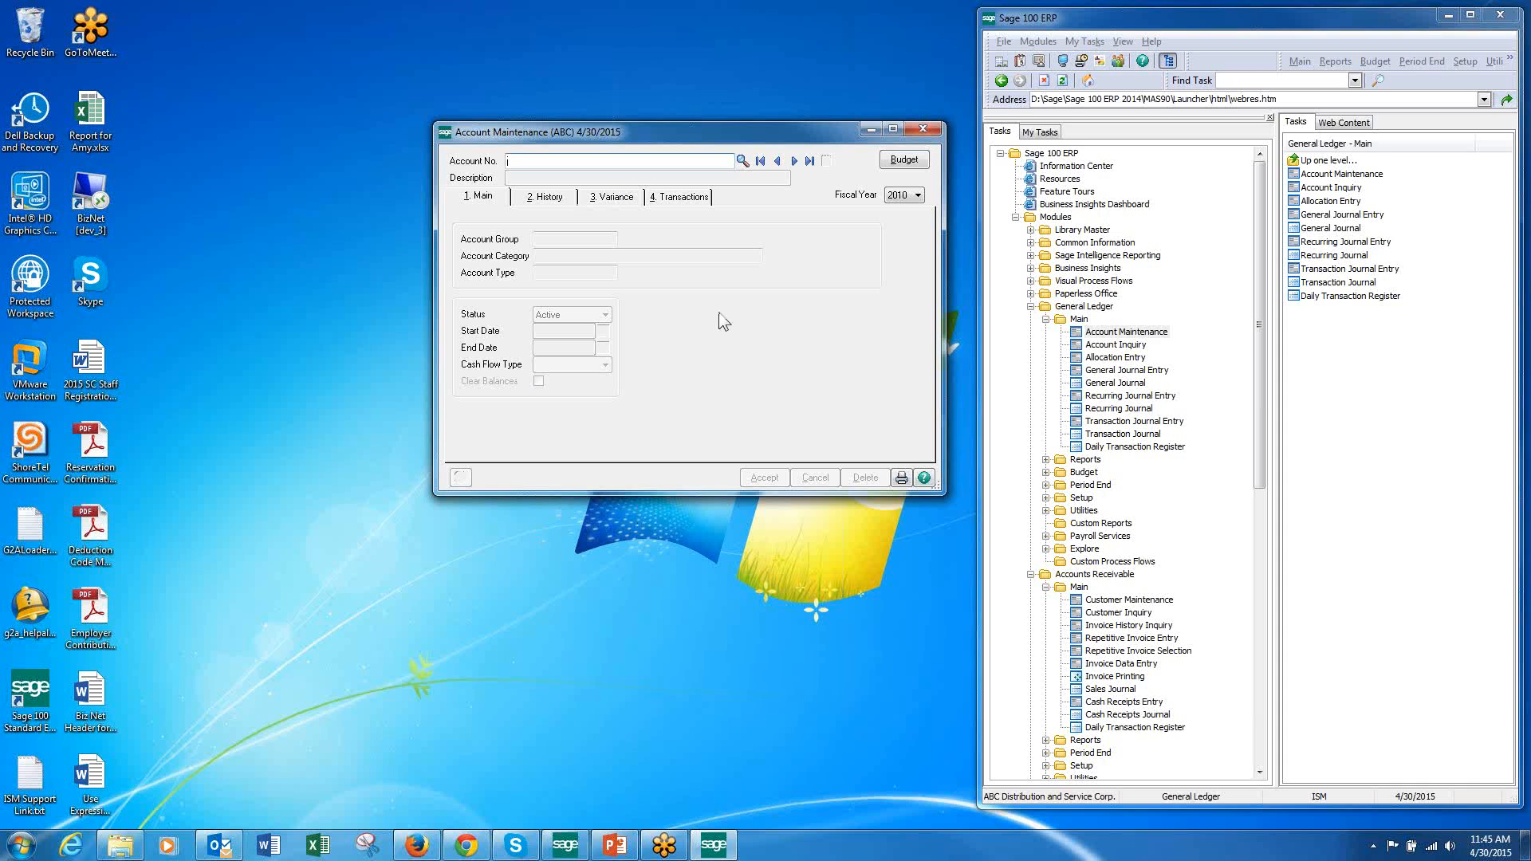
click(743, 161)
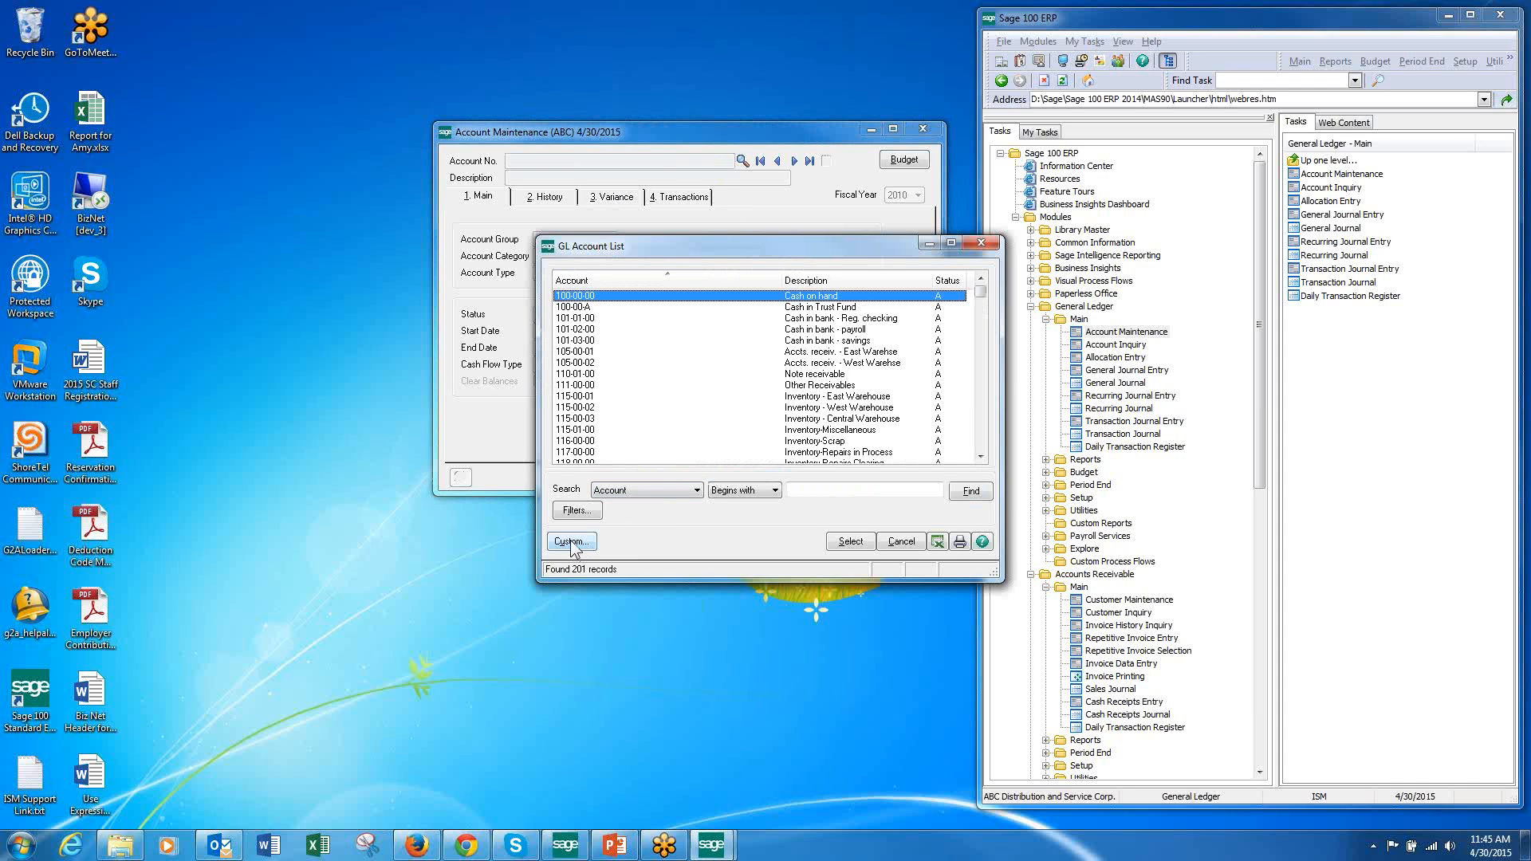
drag(782, 277, 652, 274)
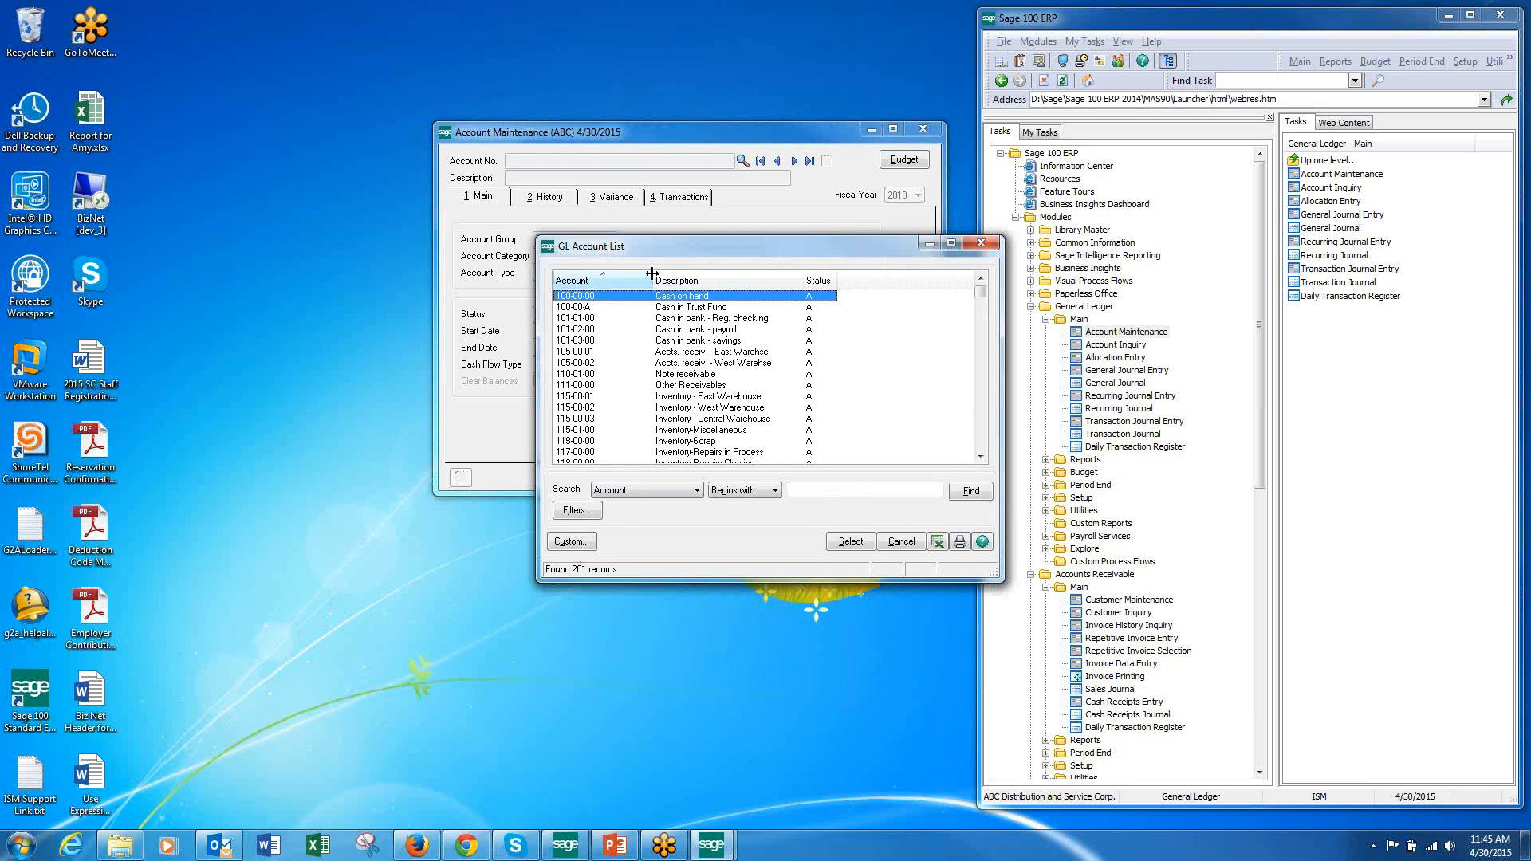
Step: Start a new custom view described as Account Creation for the GL account lookup and continue to the columns
click(571, 542)
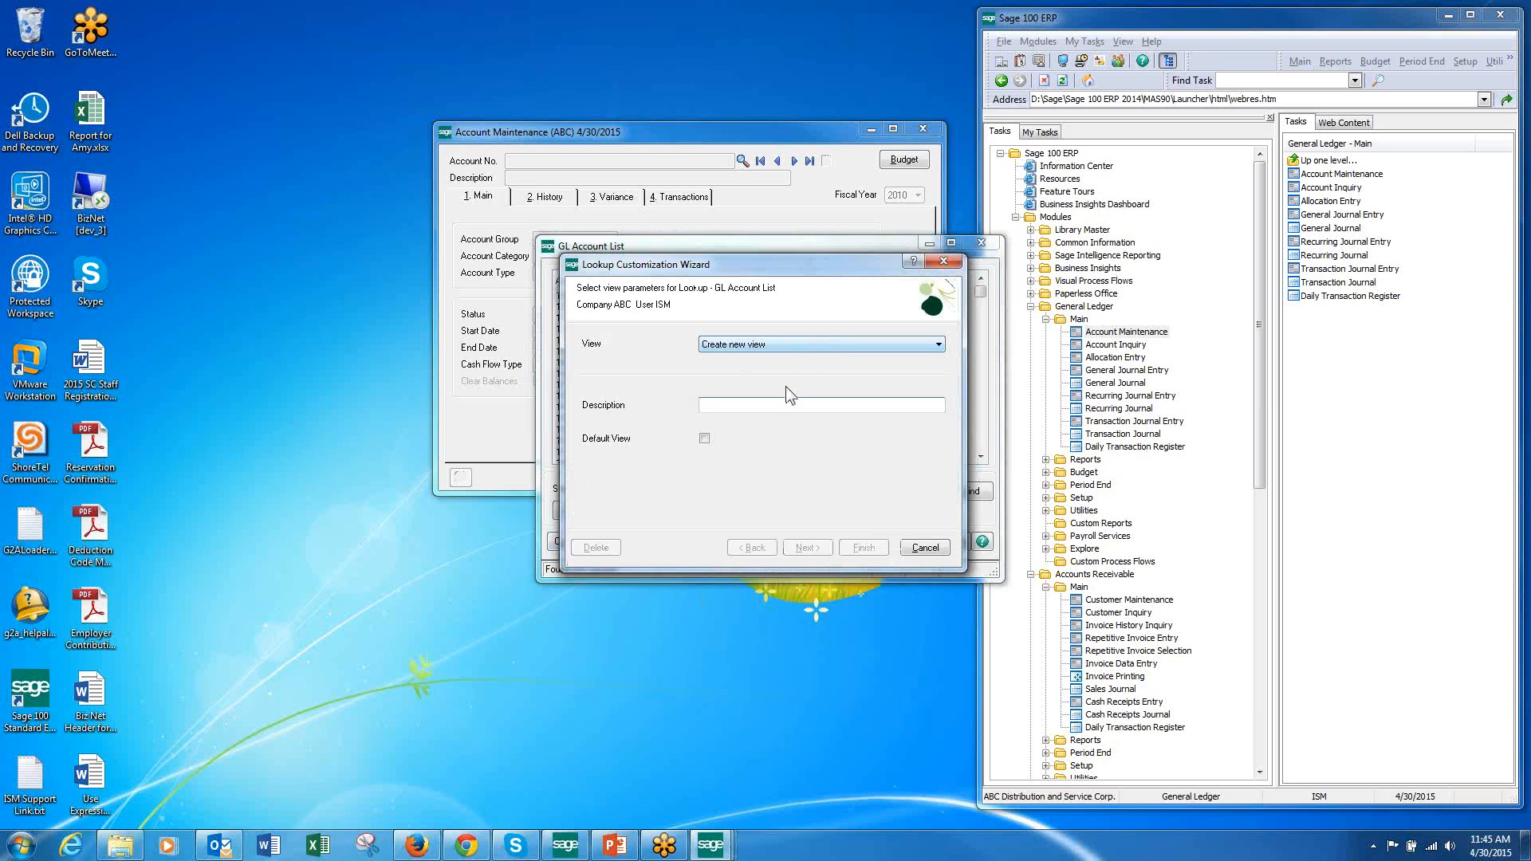
click(705, 406)
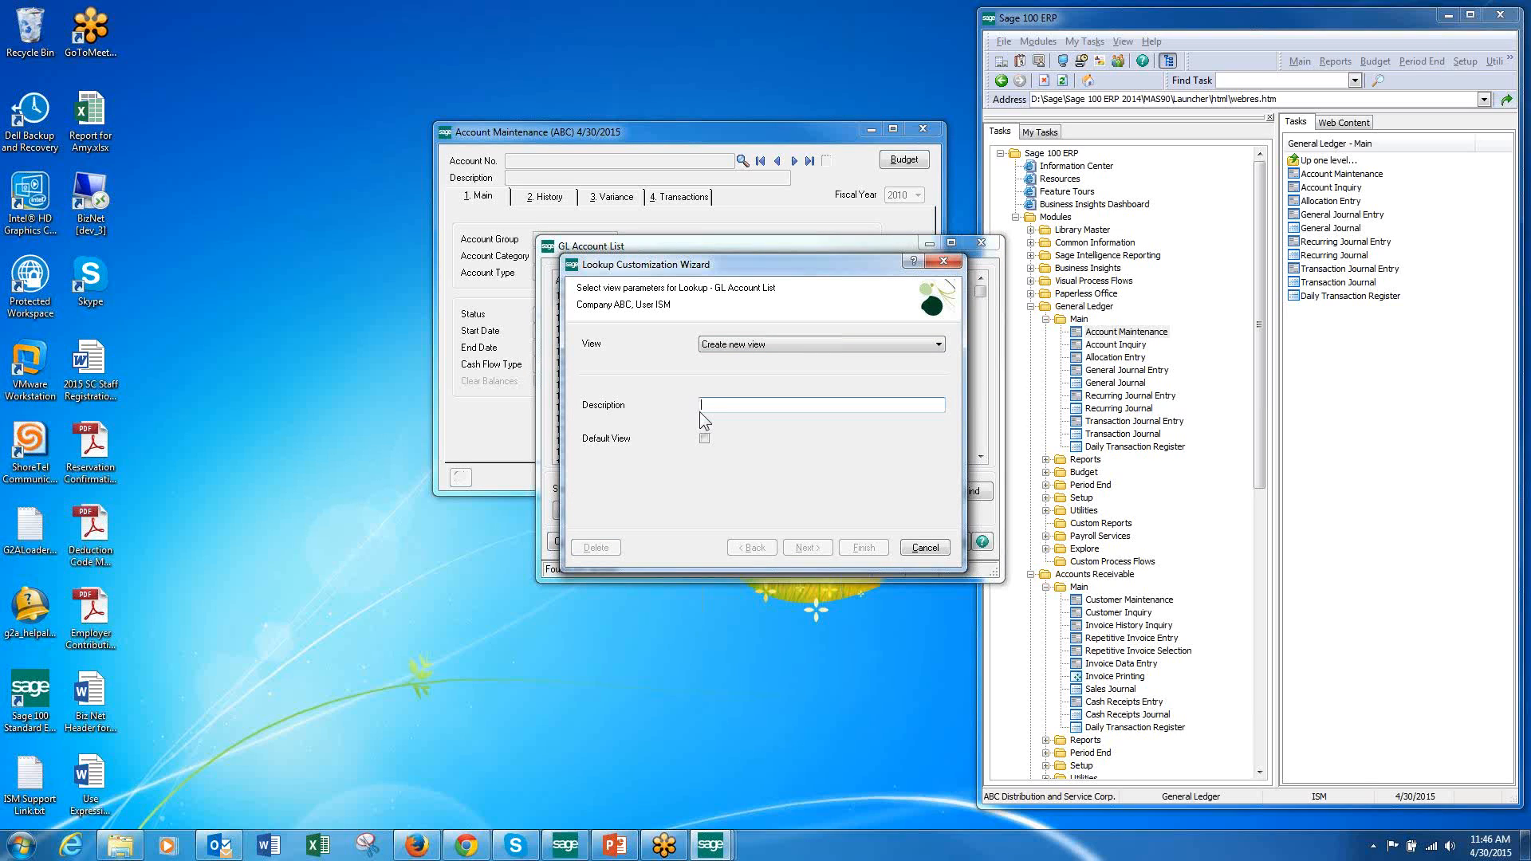
text(Accou)
text(reation)
click(809, 548)
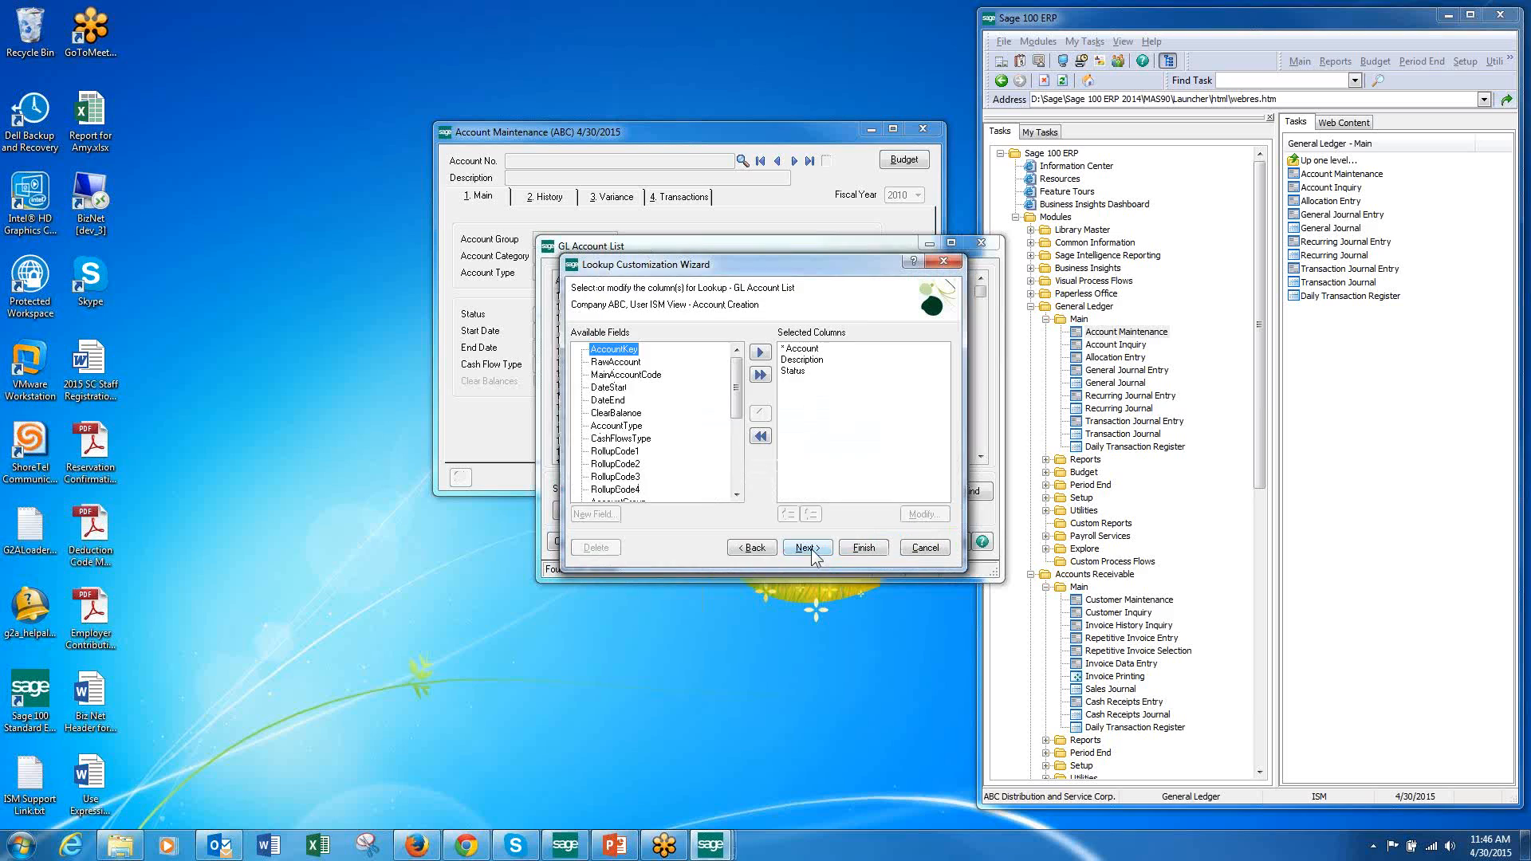
Step: Add the DateCreated field after Status in the Account Creation view's selected columns and continue to the filters
click(807, 351)
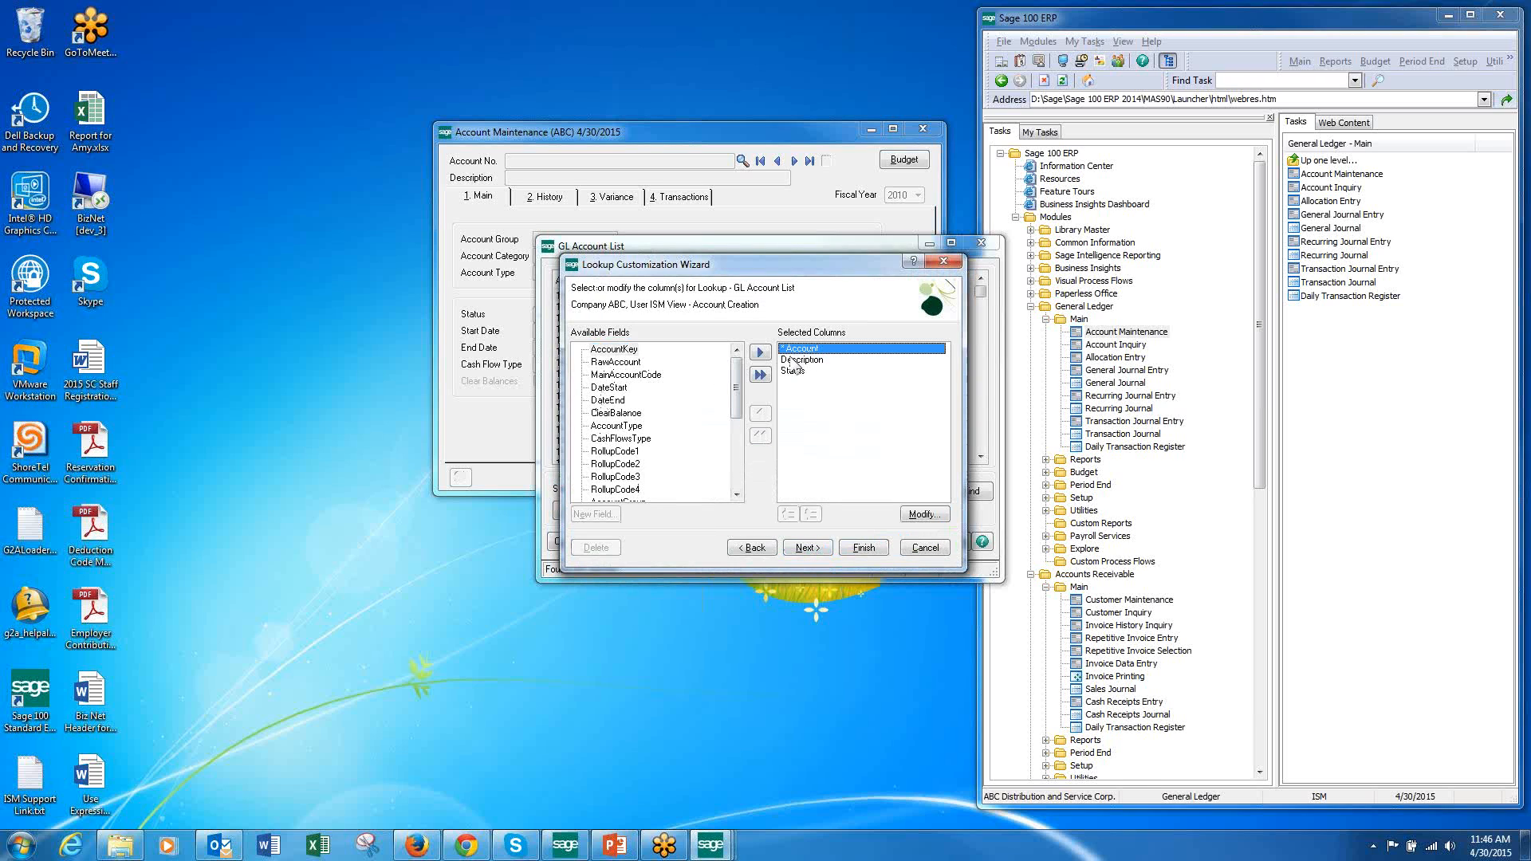
click(809, 372)
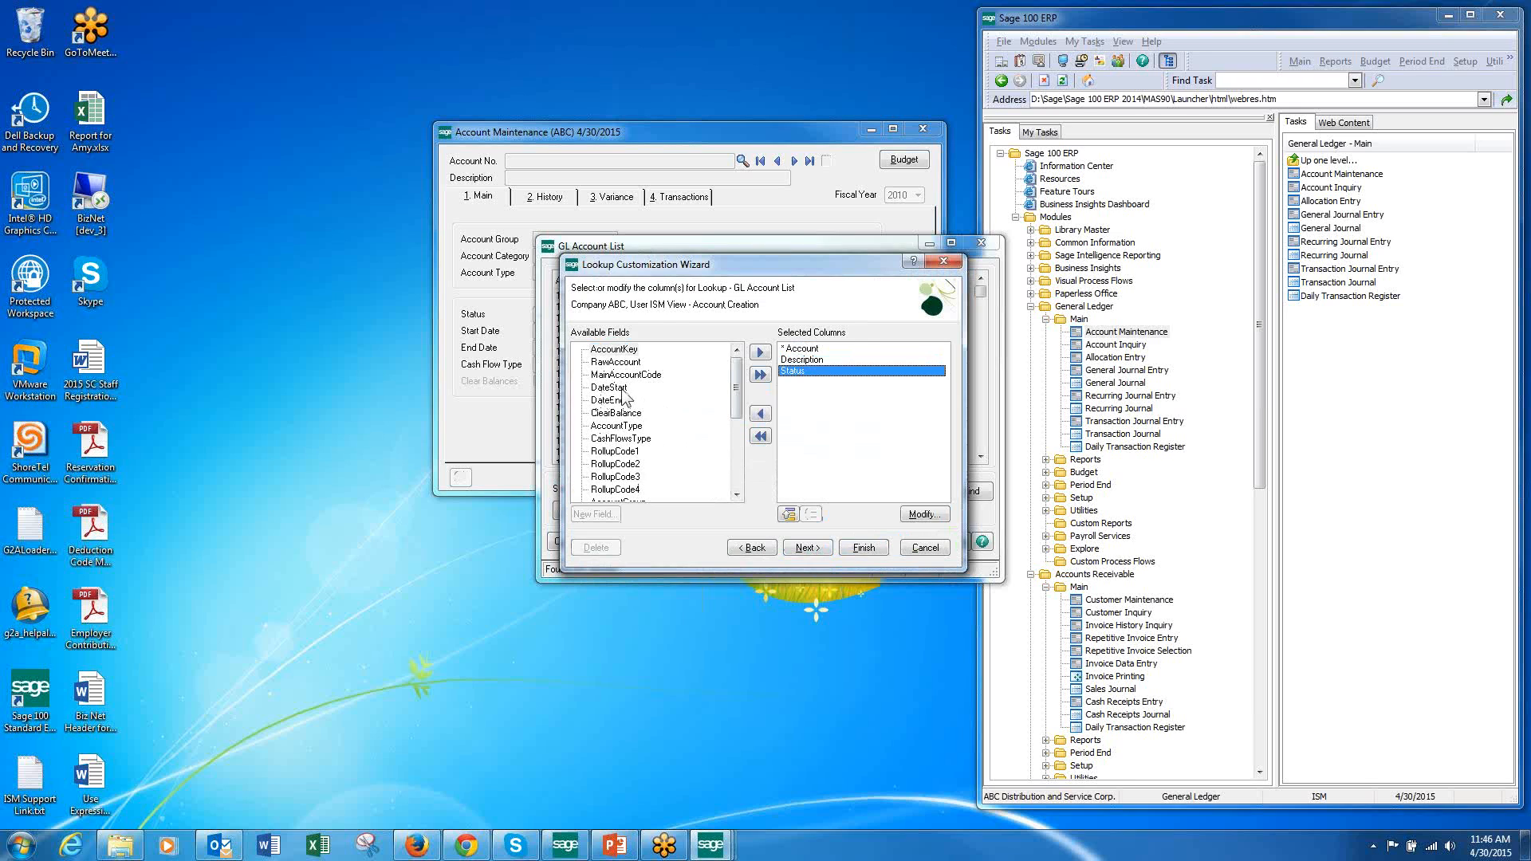
drag(736, 382, 739, 426)
click(628, 451)
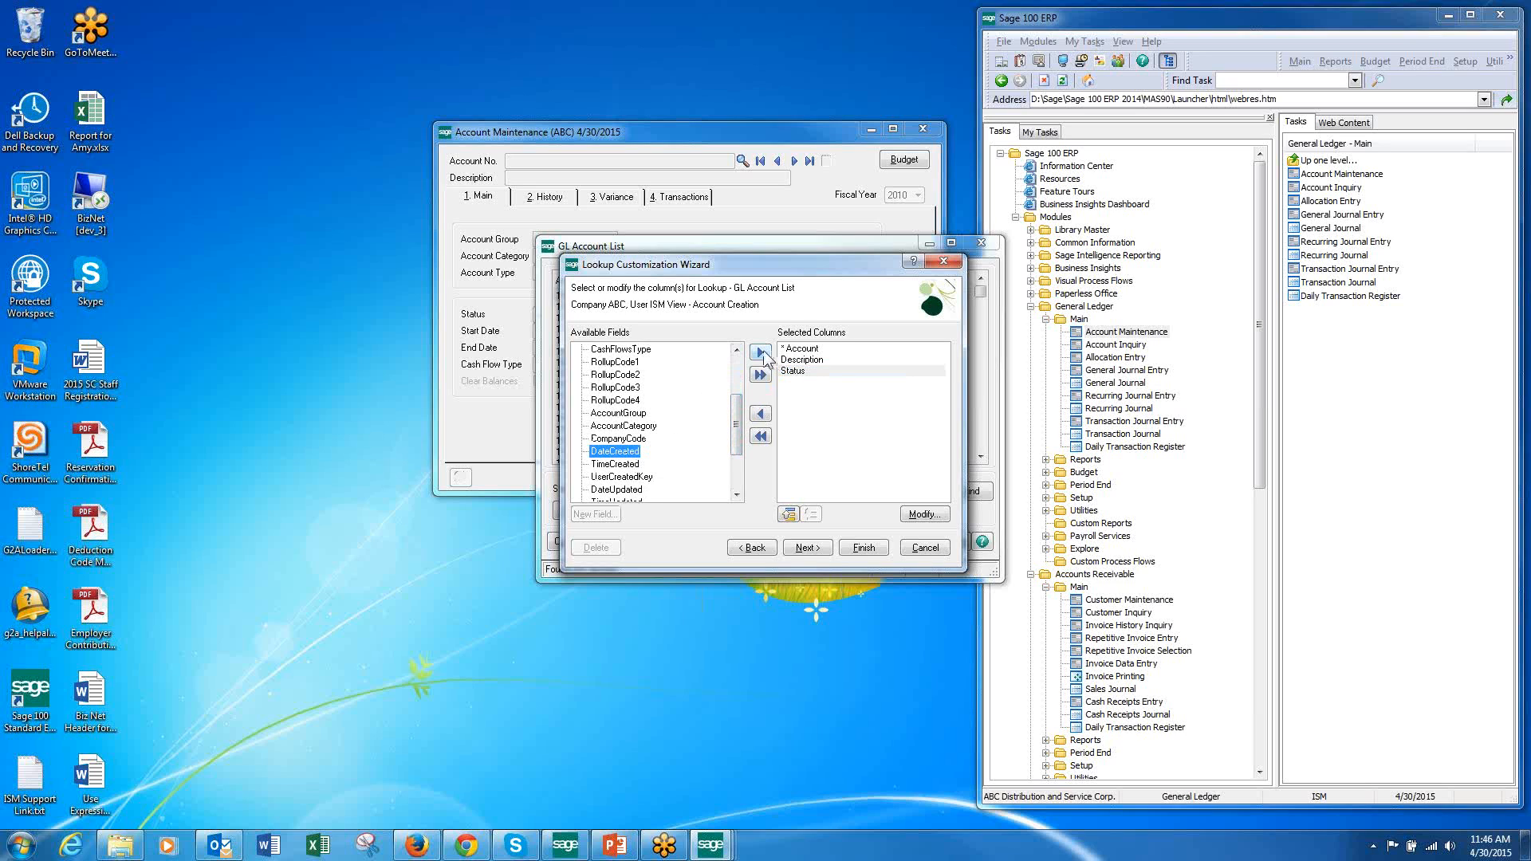
click(760, 351)
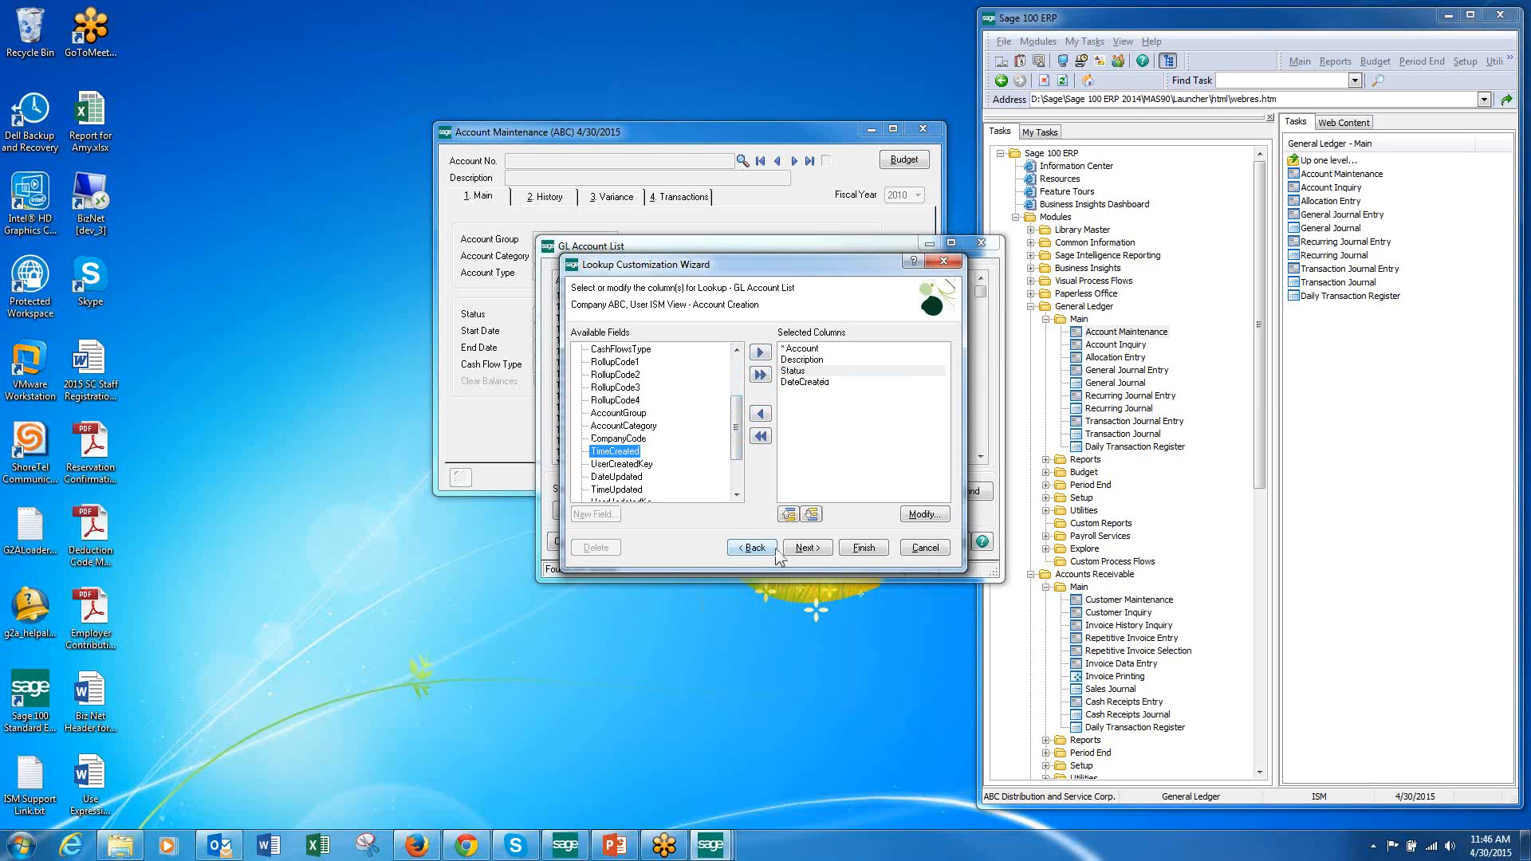
click(810, 382)
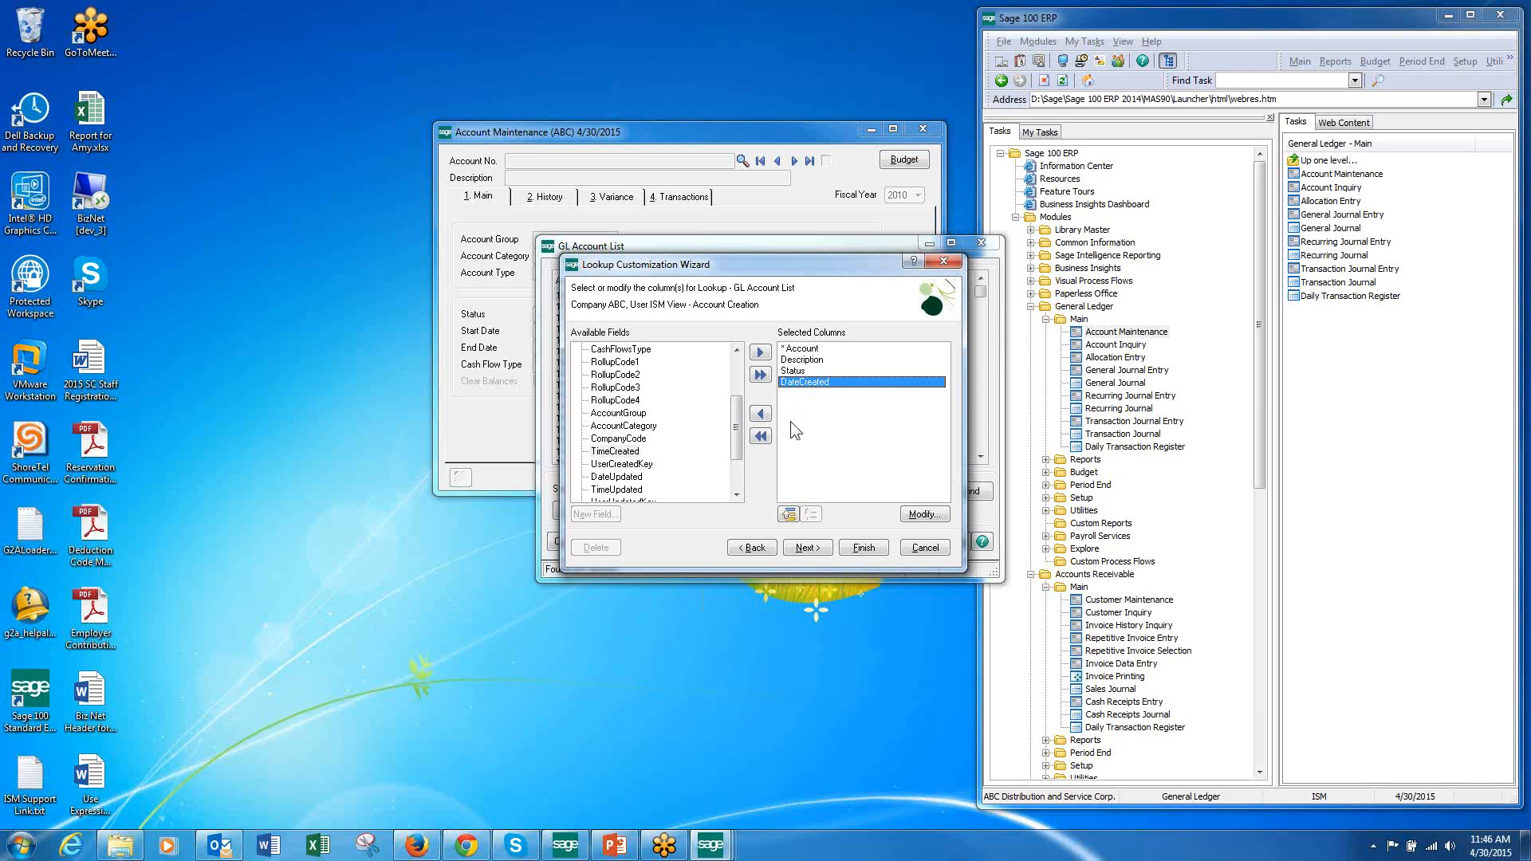
click(808, 547)
Step: Leave the filters blank, title the view Date Created, set its default search to Description with Contains, and finish the view
click(807, 547)
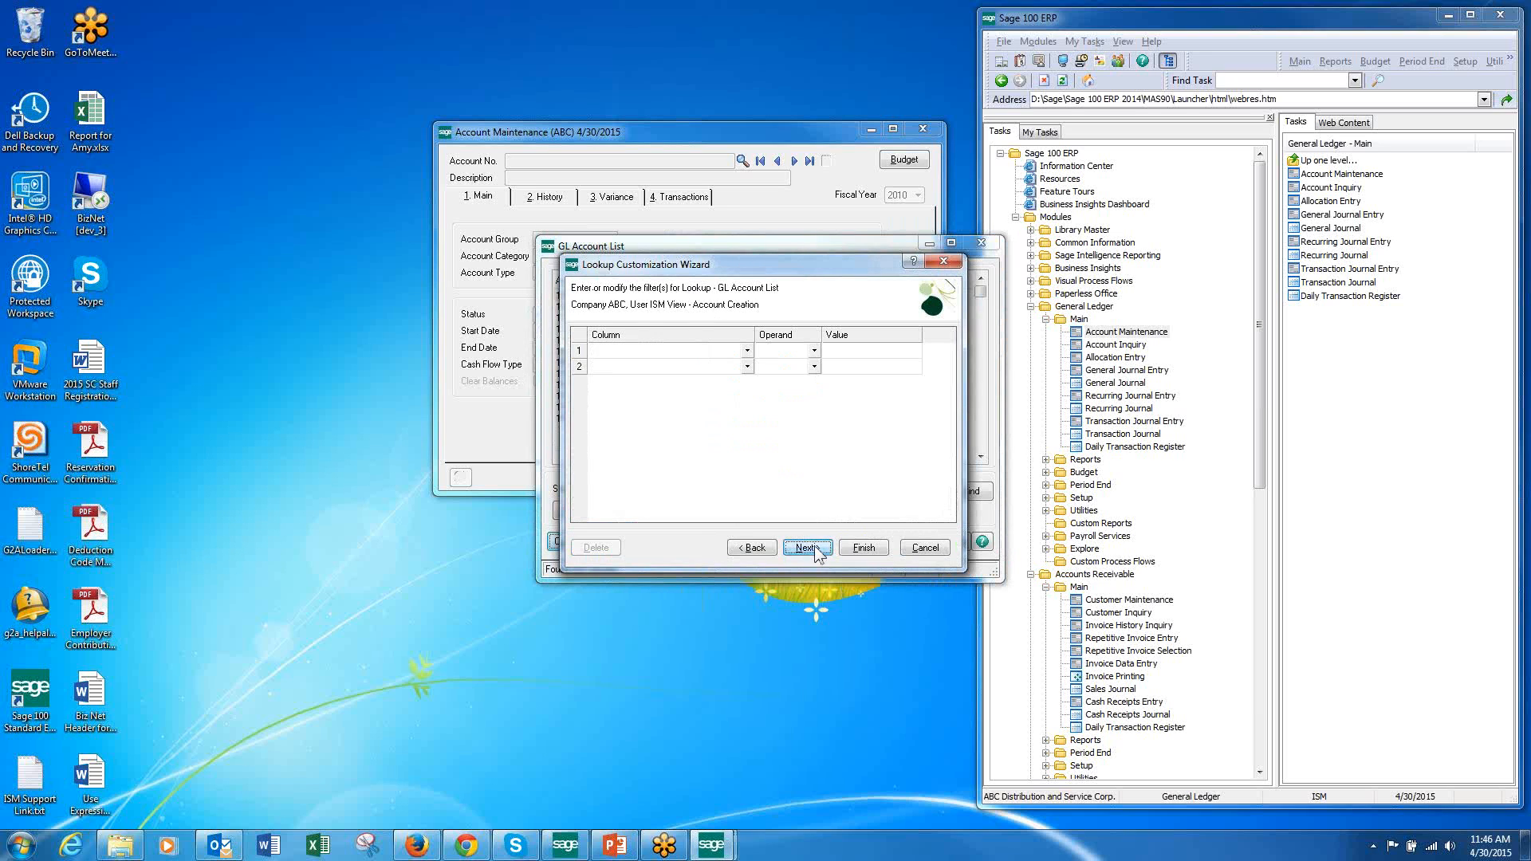
drag(769, 389, 613, 371)
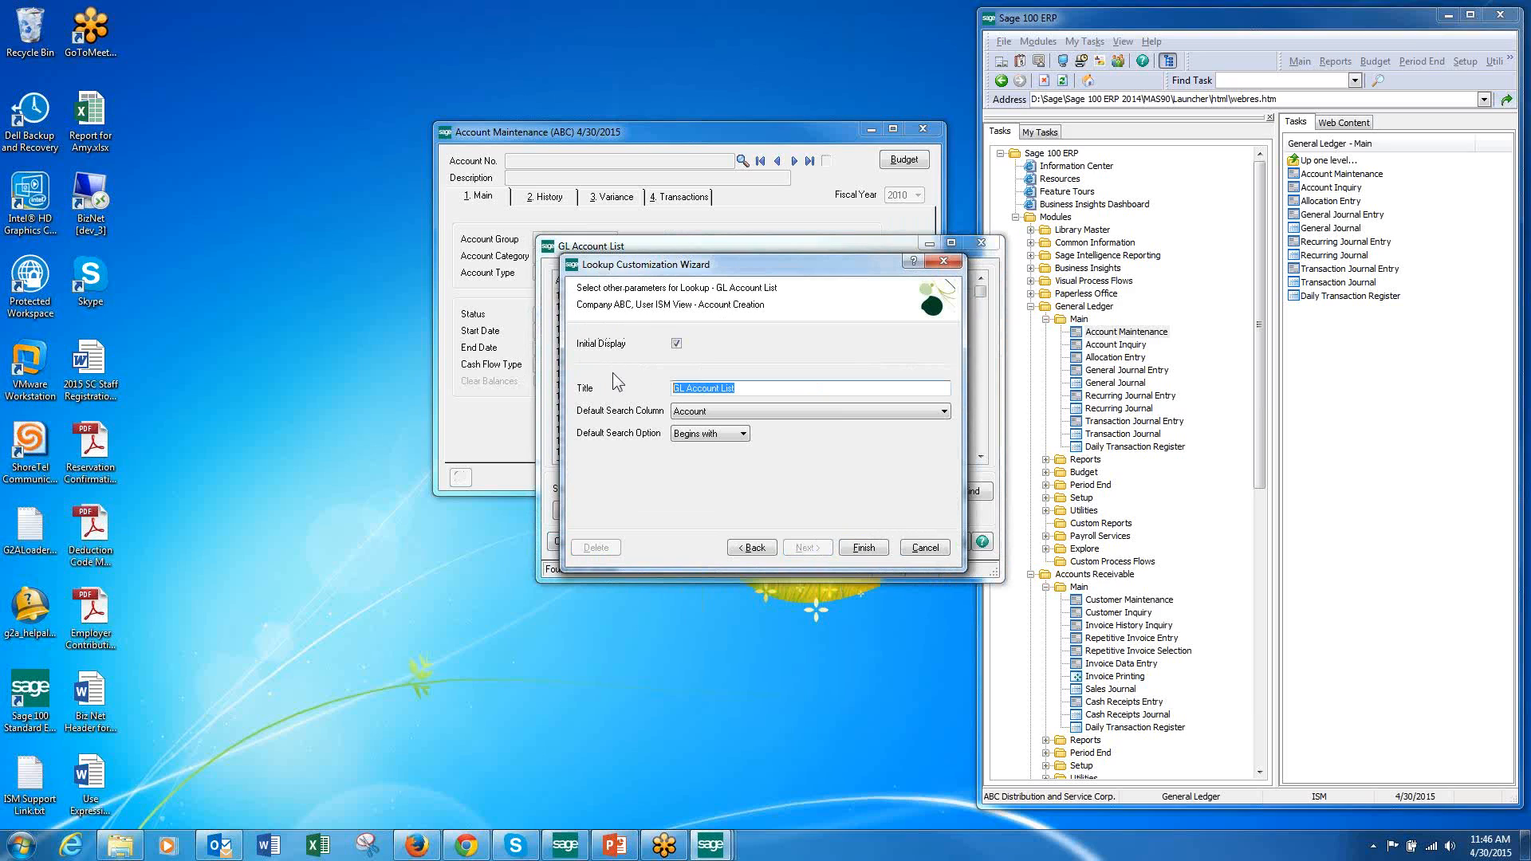
text(Date Created)
click(821, 412)
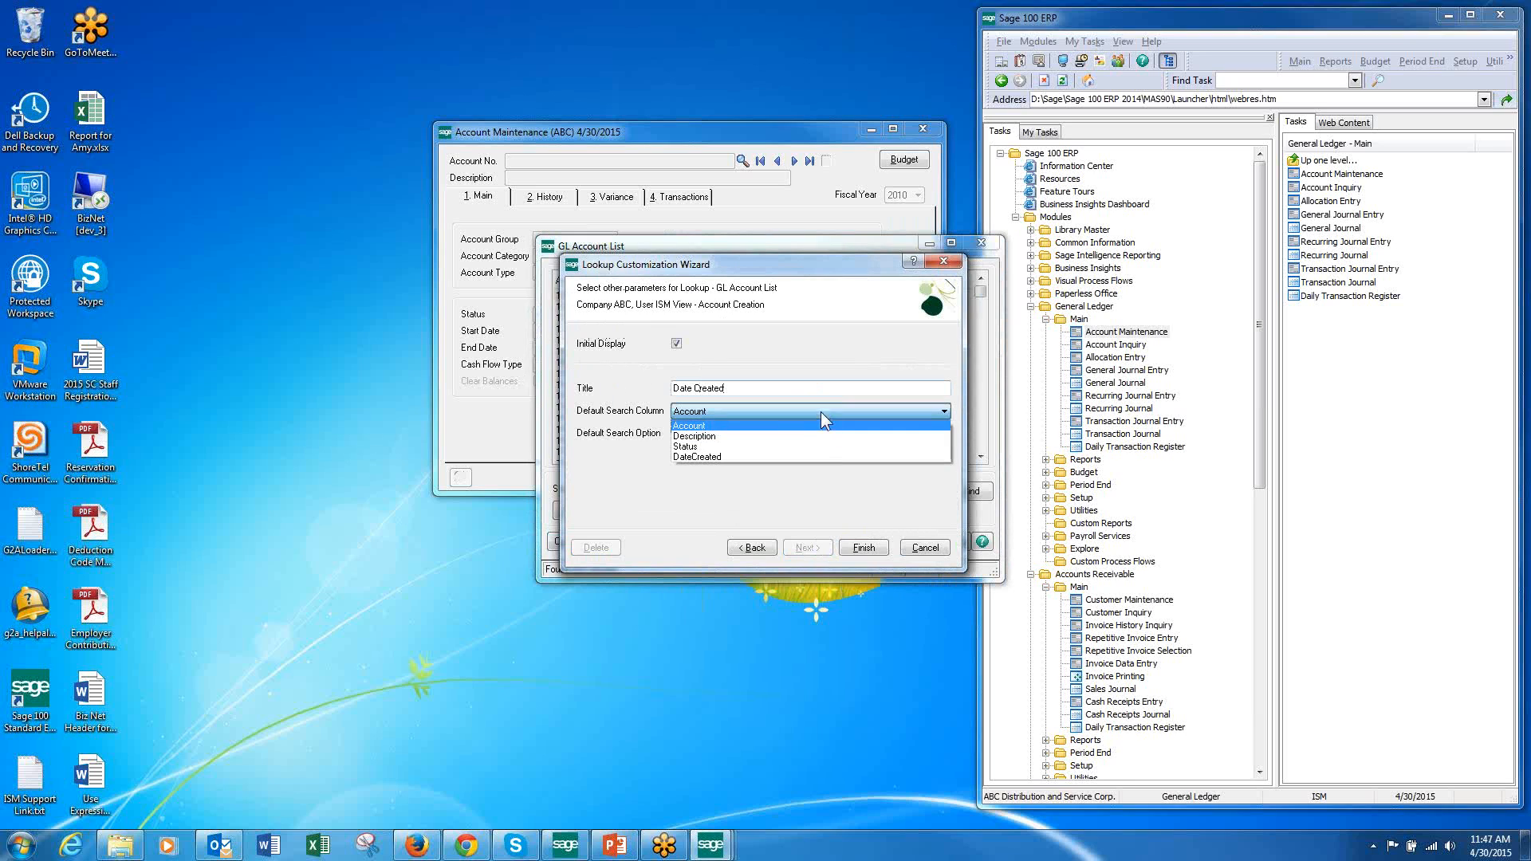
click(729, 433)
click(729, 435)
click(701, 468)
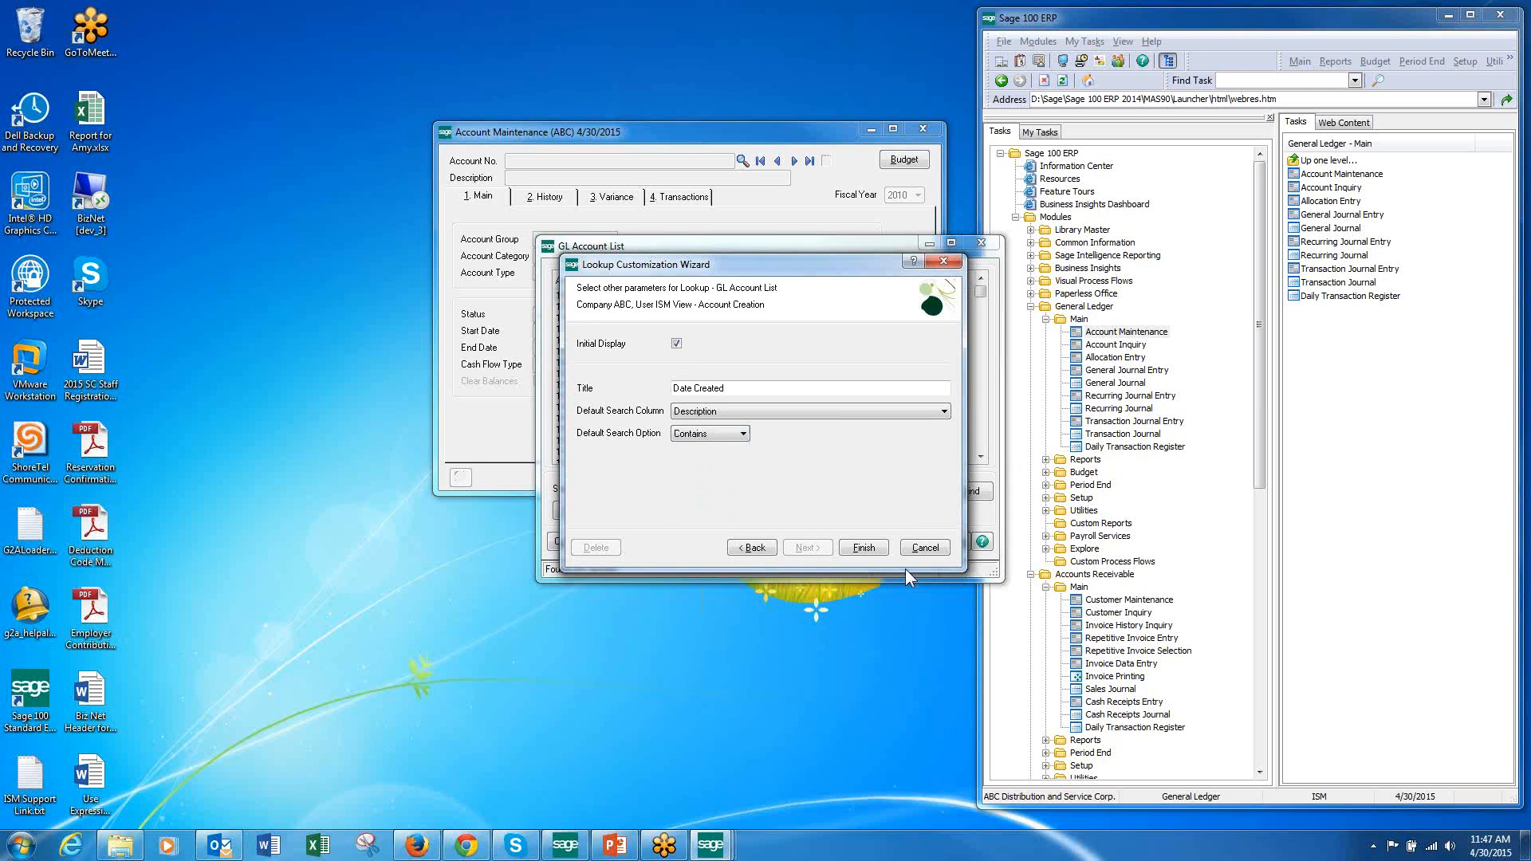
click(864, 549)
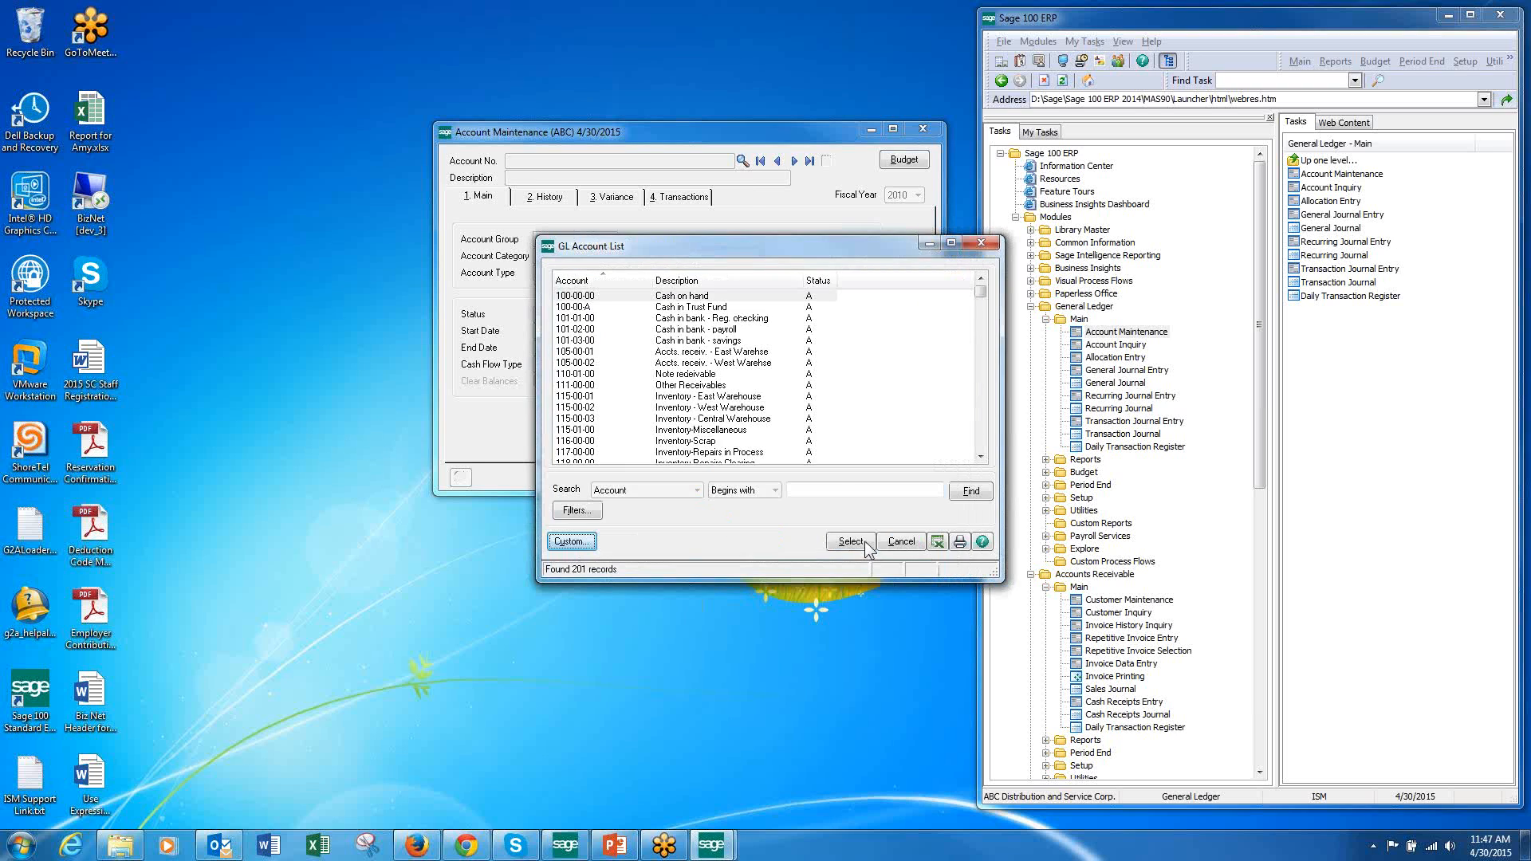
Step: Display the GL account lookup in the Account Creation view sorted by DateCreated, and leave Account Maintenance
click(774, 507)
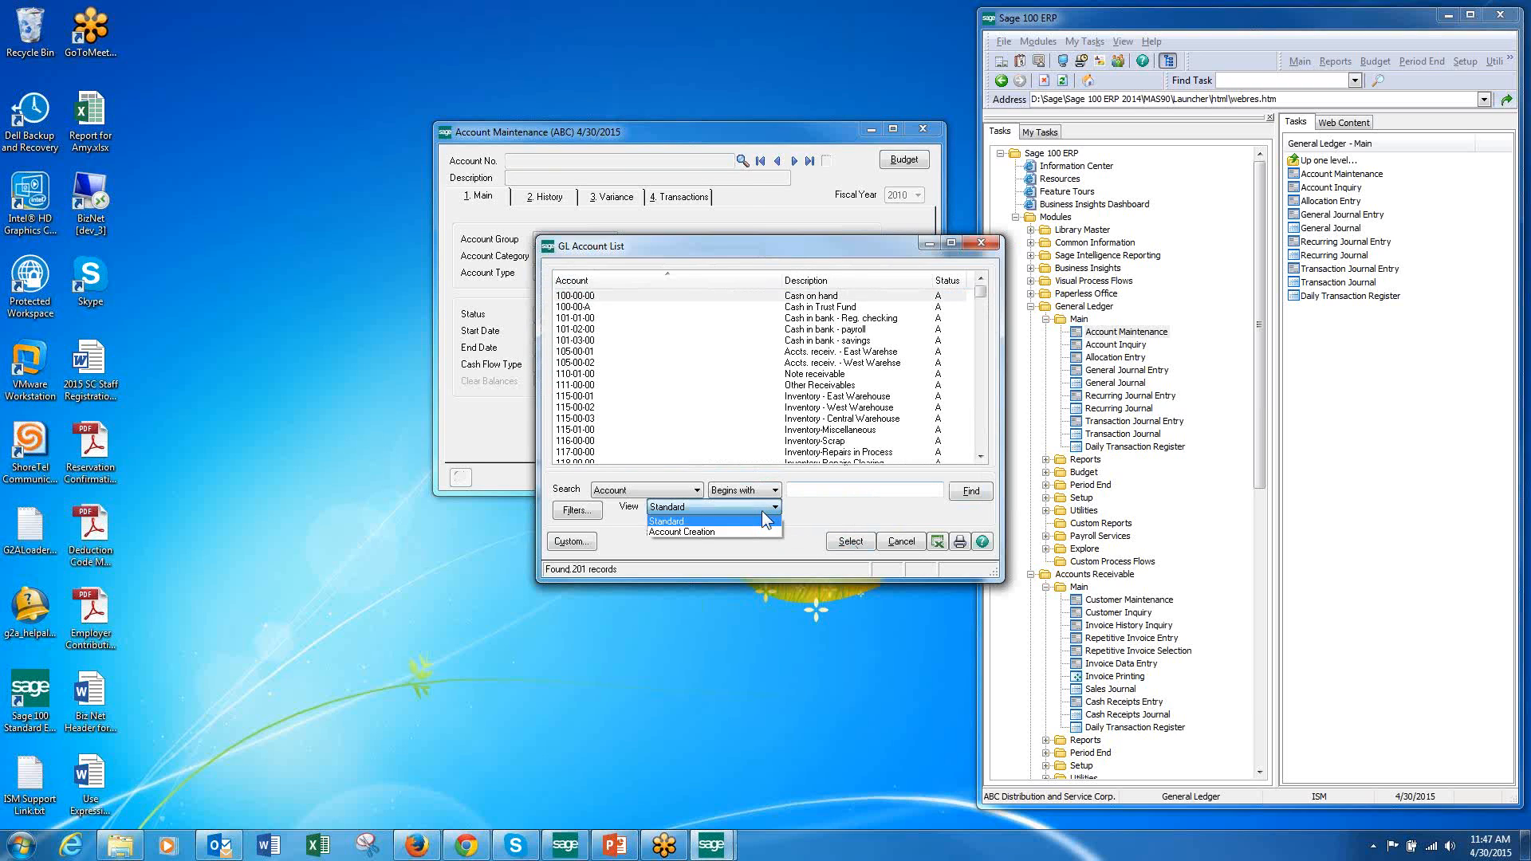
click(745, 533)
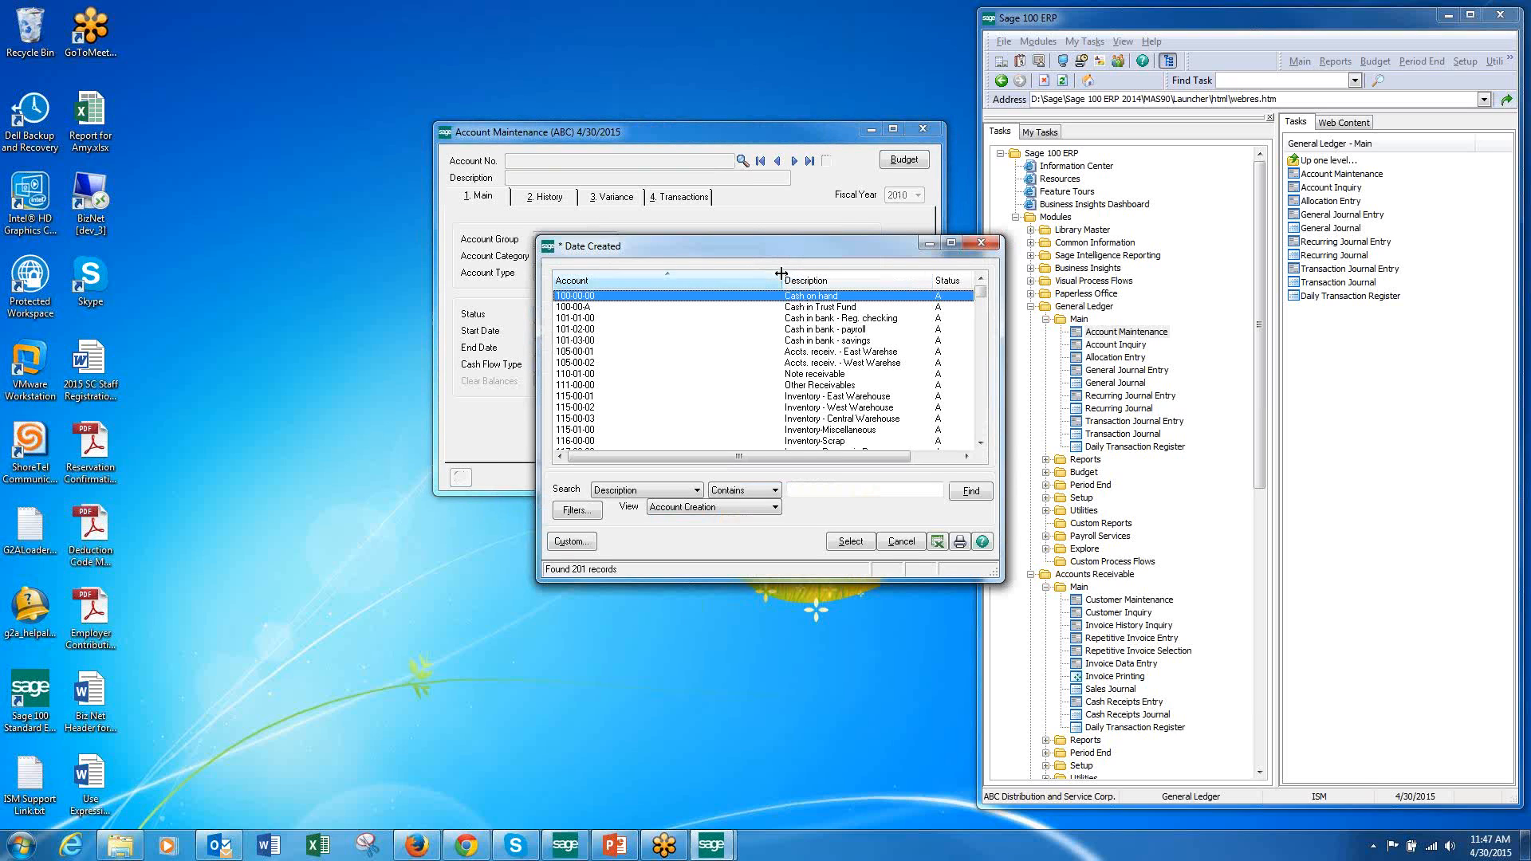
drag(744, 278, 664, 276)
click(879, 276)
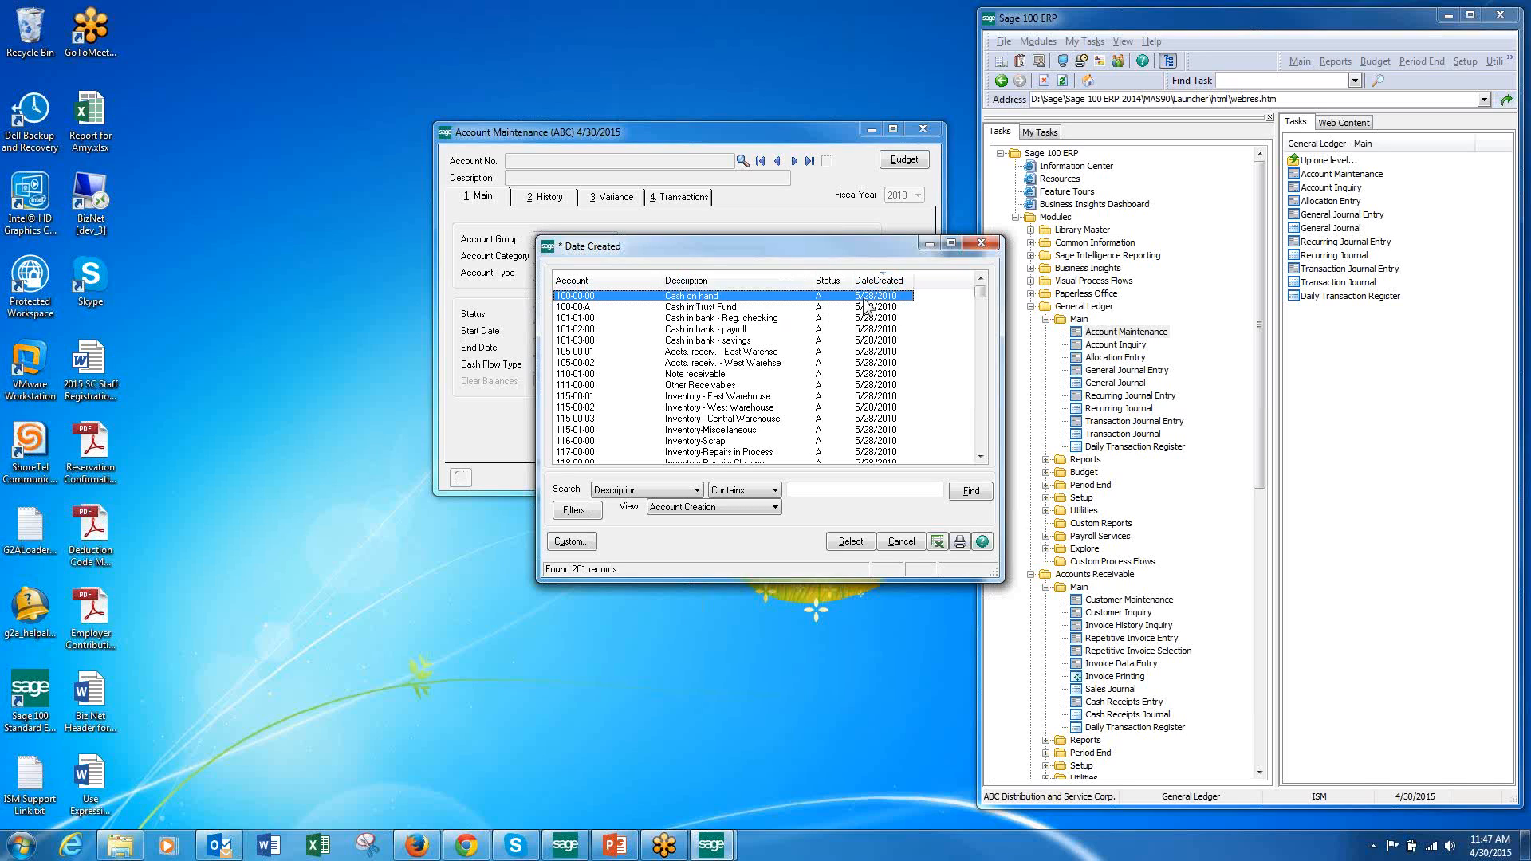
click(903, 543)
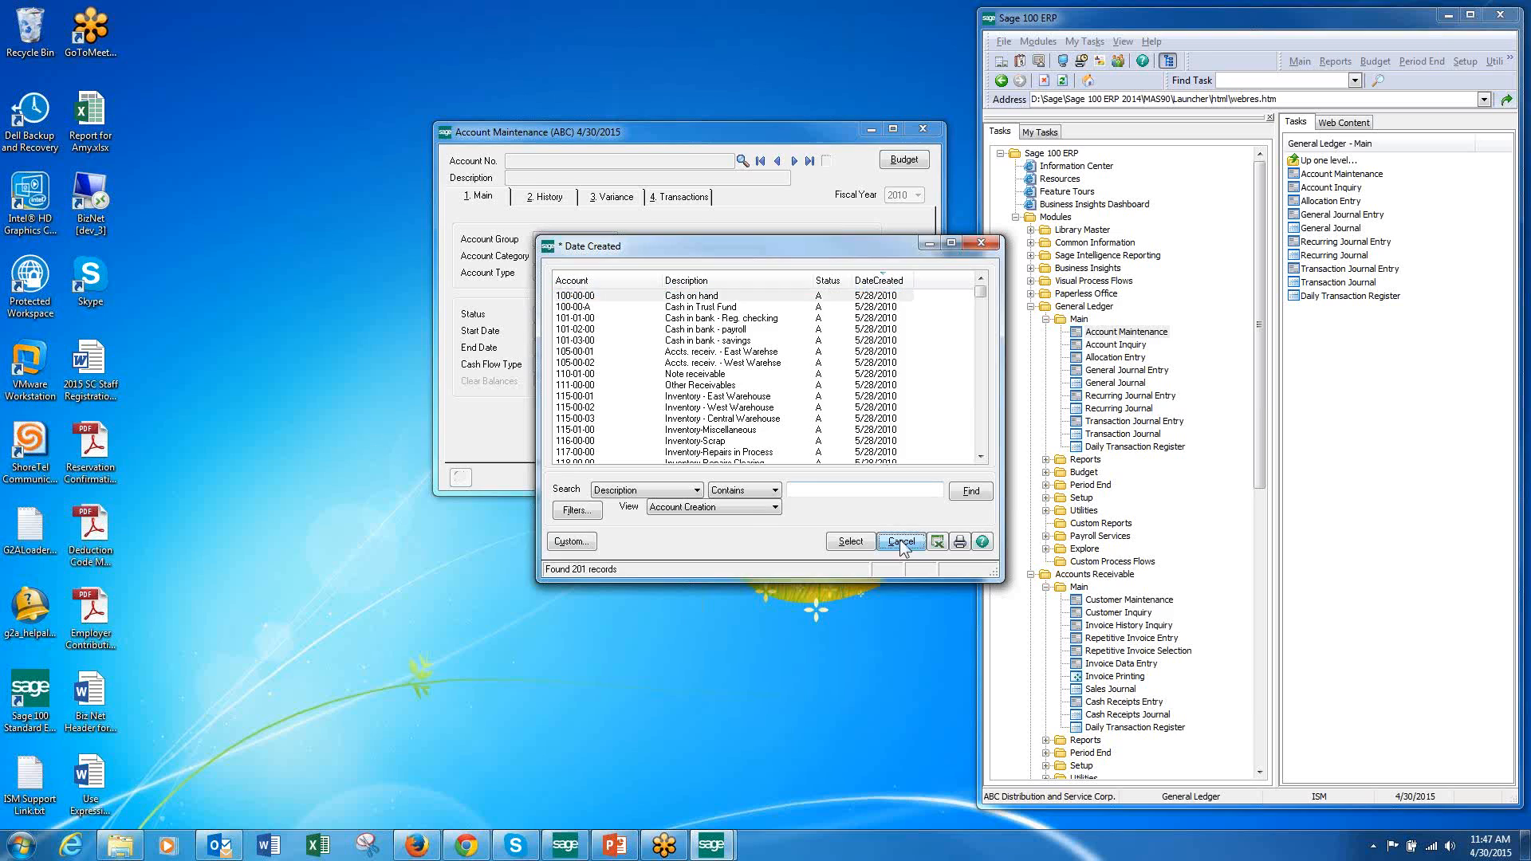
click(924, 130)
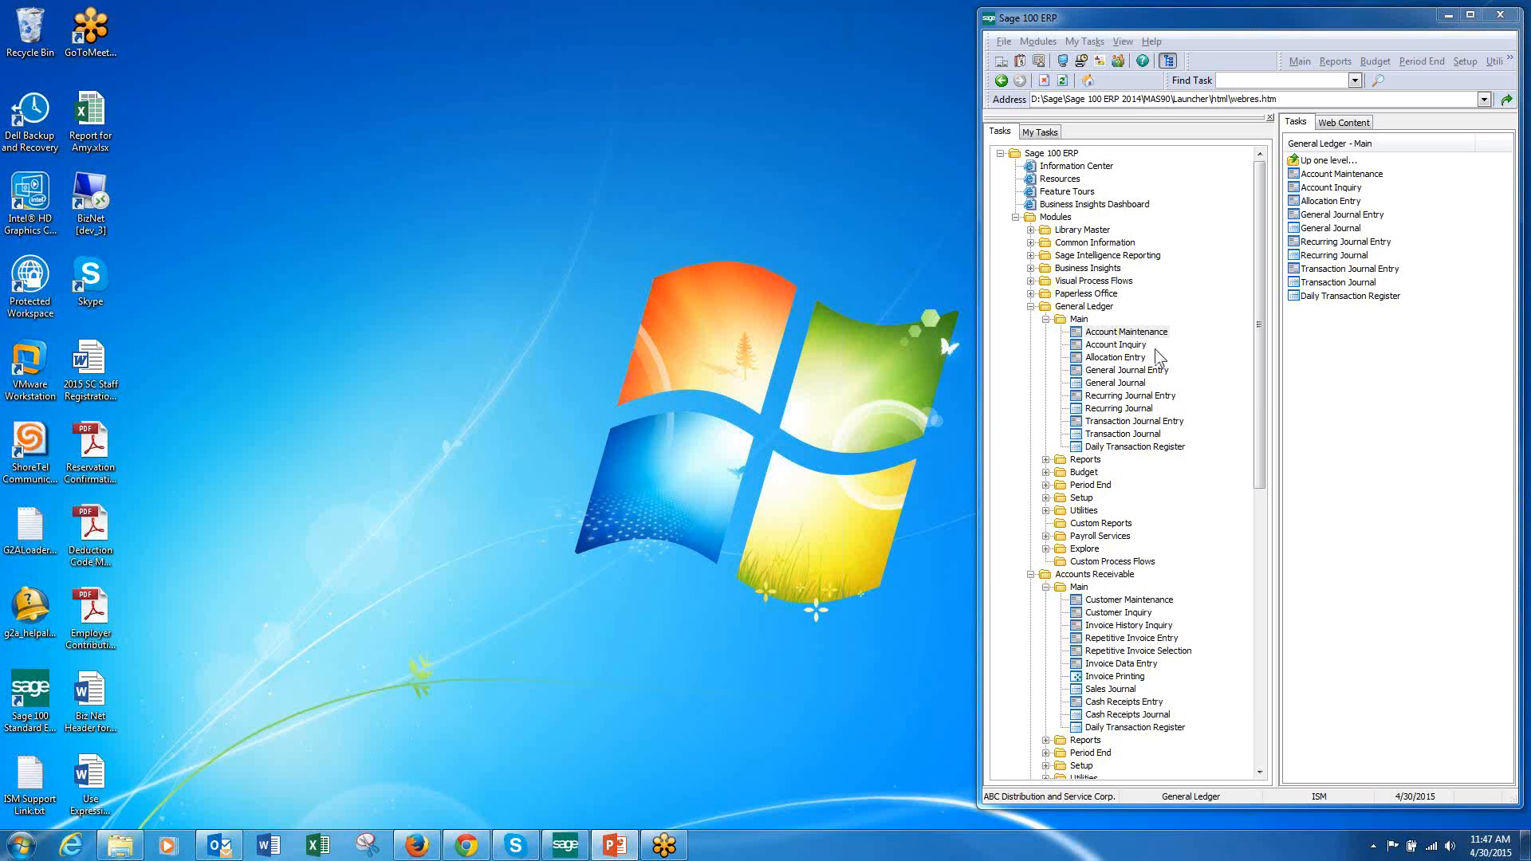
Step: Collapse the General Ledger, Accounts Receivable and Accounts Payable modules in the task tree
click(1046, 320)
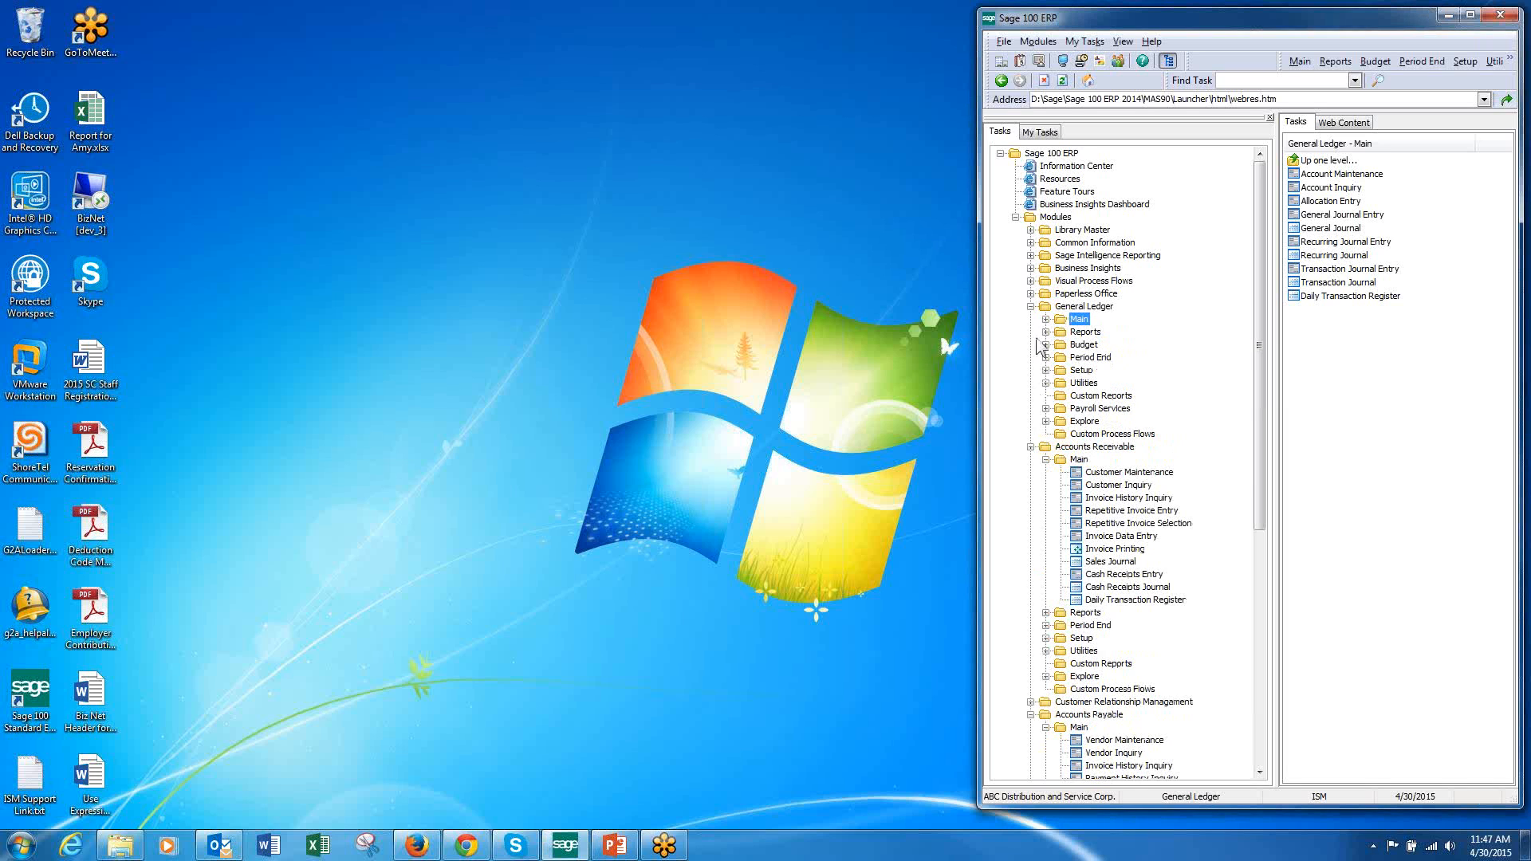
click(1030, 306)
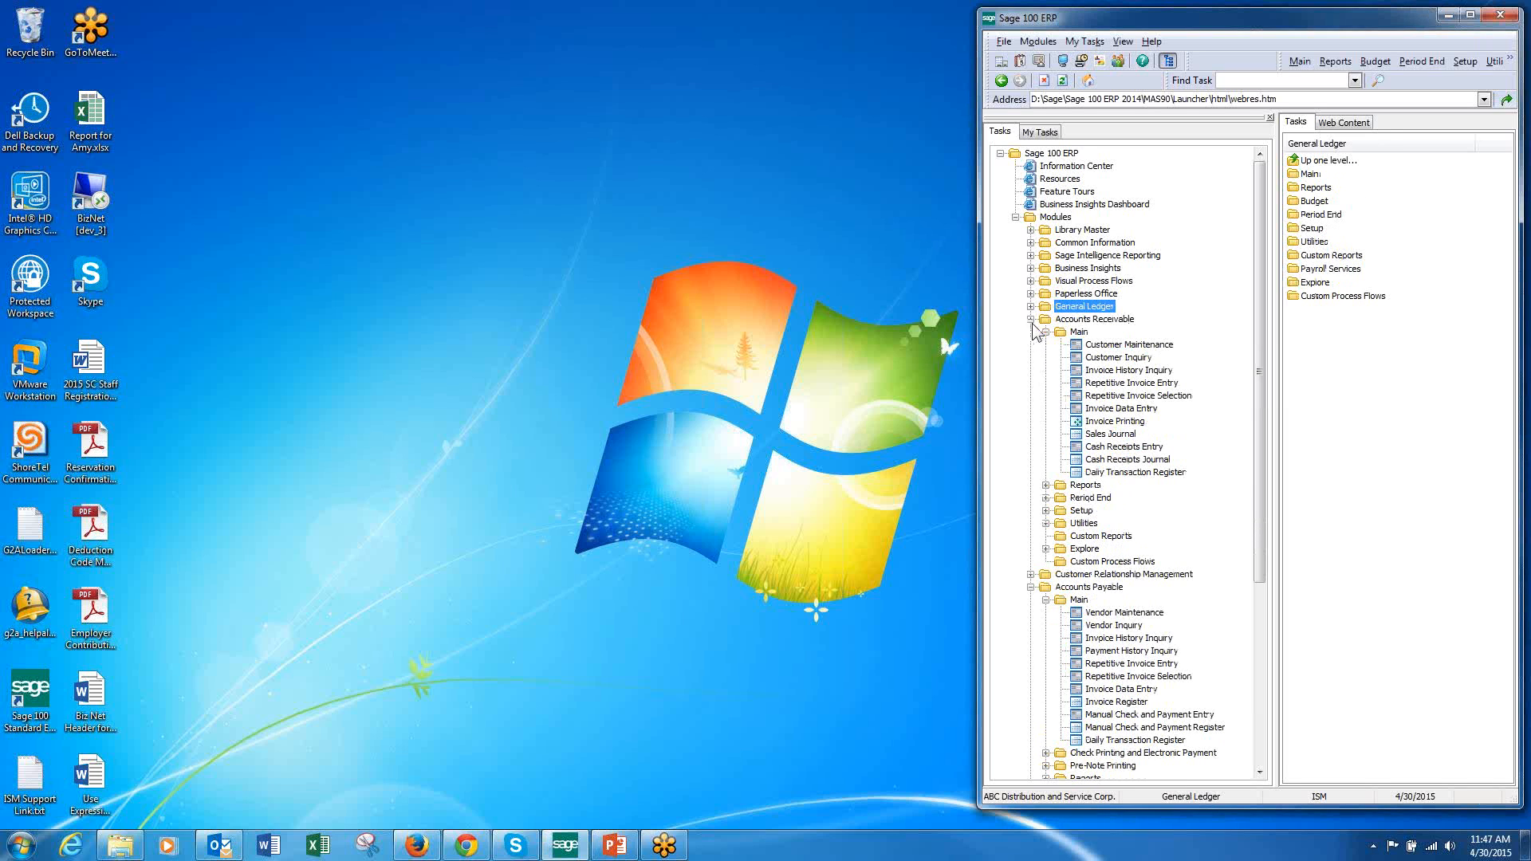
click(1045, 332)
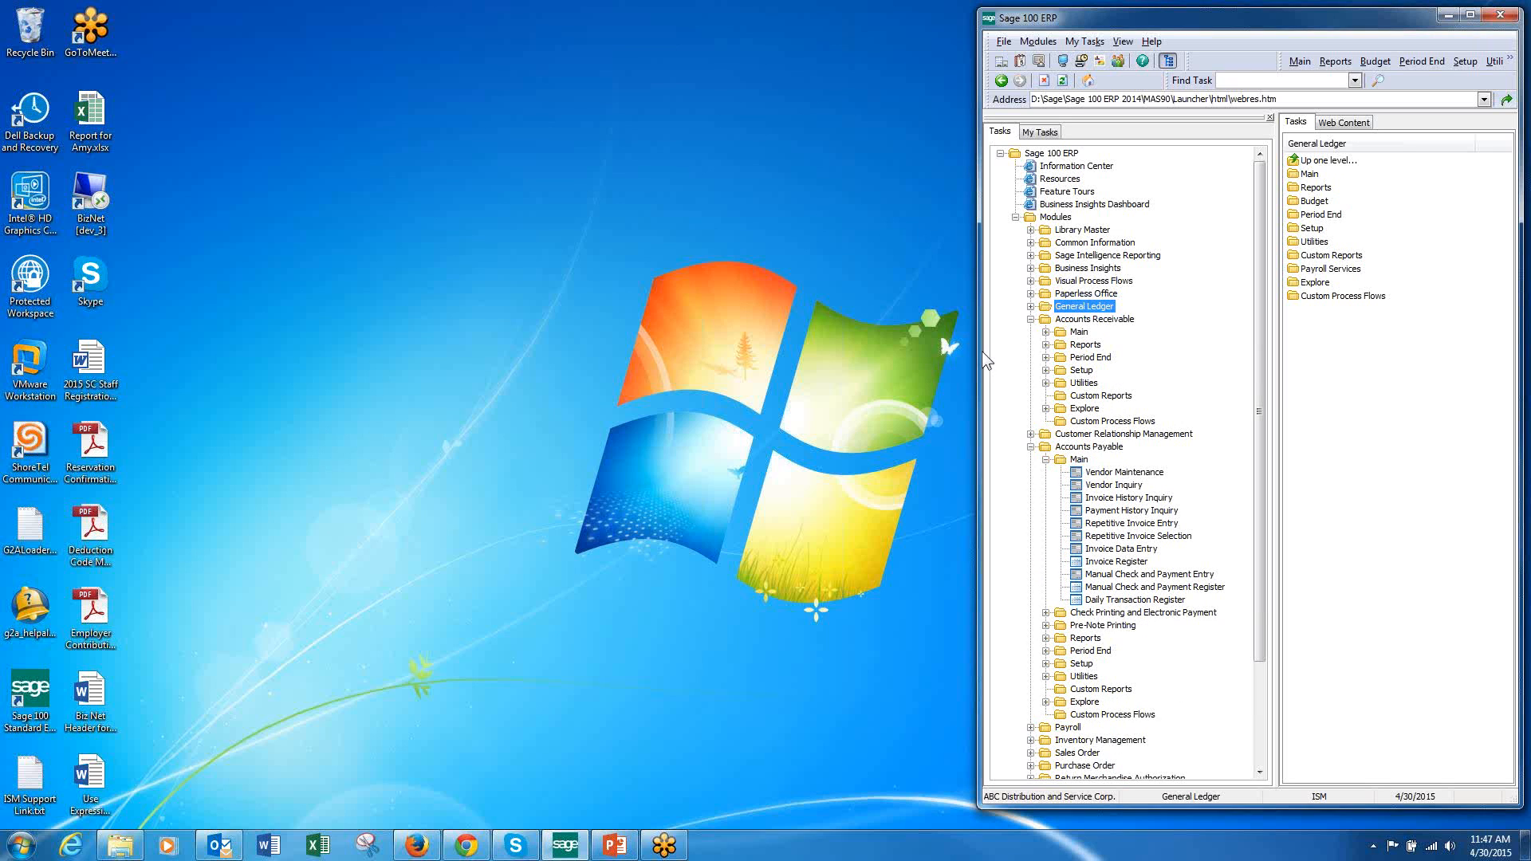
click(1030, 319)
click(1030, 346)
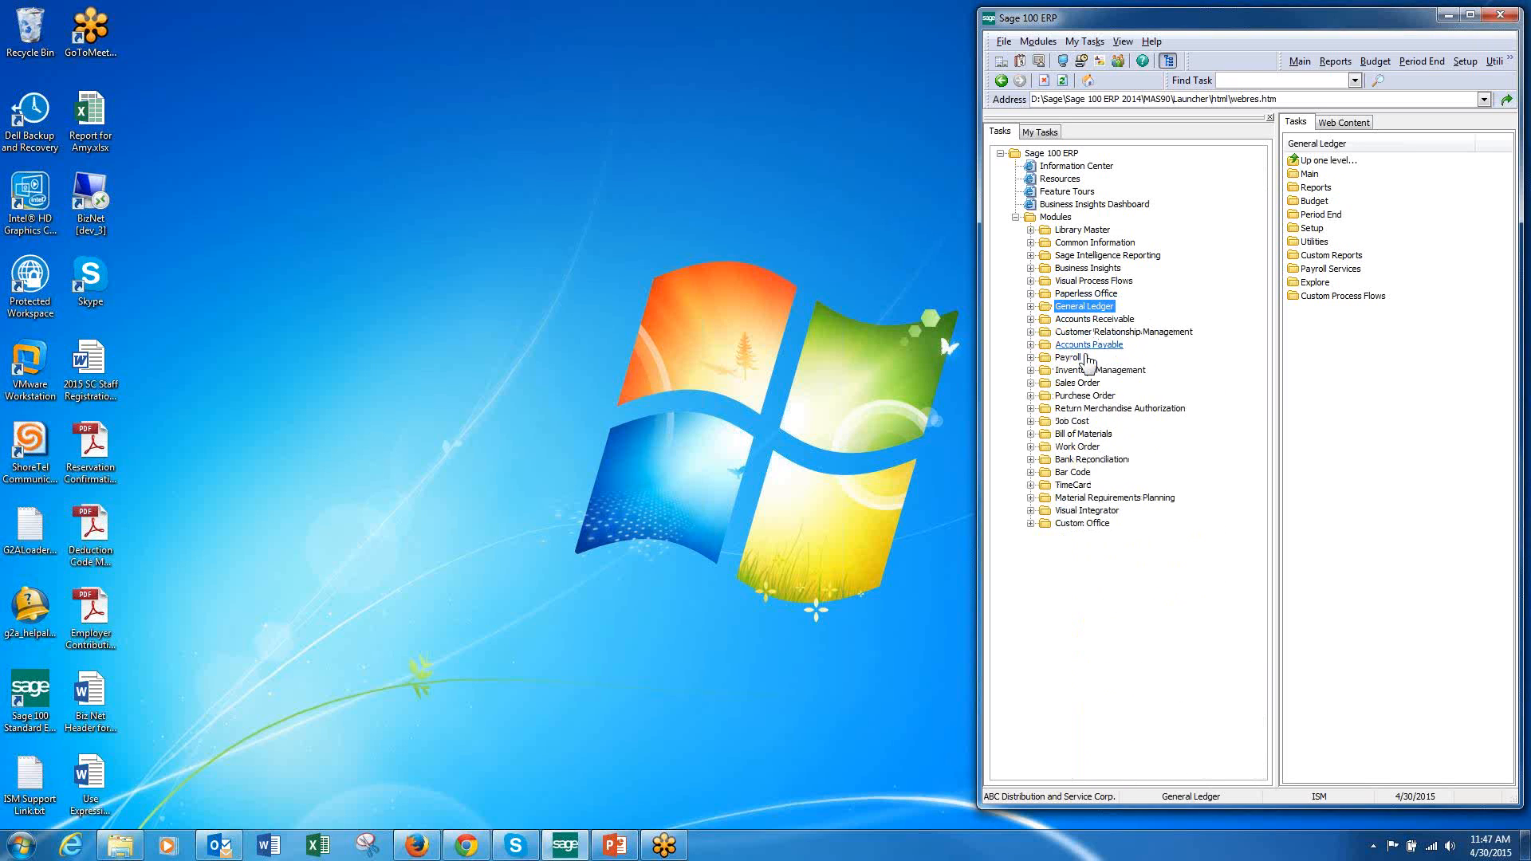
Step: Open Accounts Payable Invoice Data Entry and select the vendor Airway Property from the vendor lookup
double_click(1105, 345)
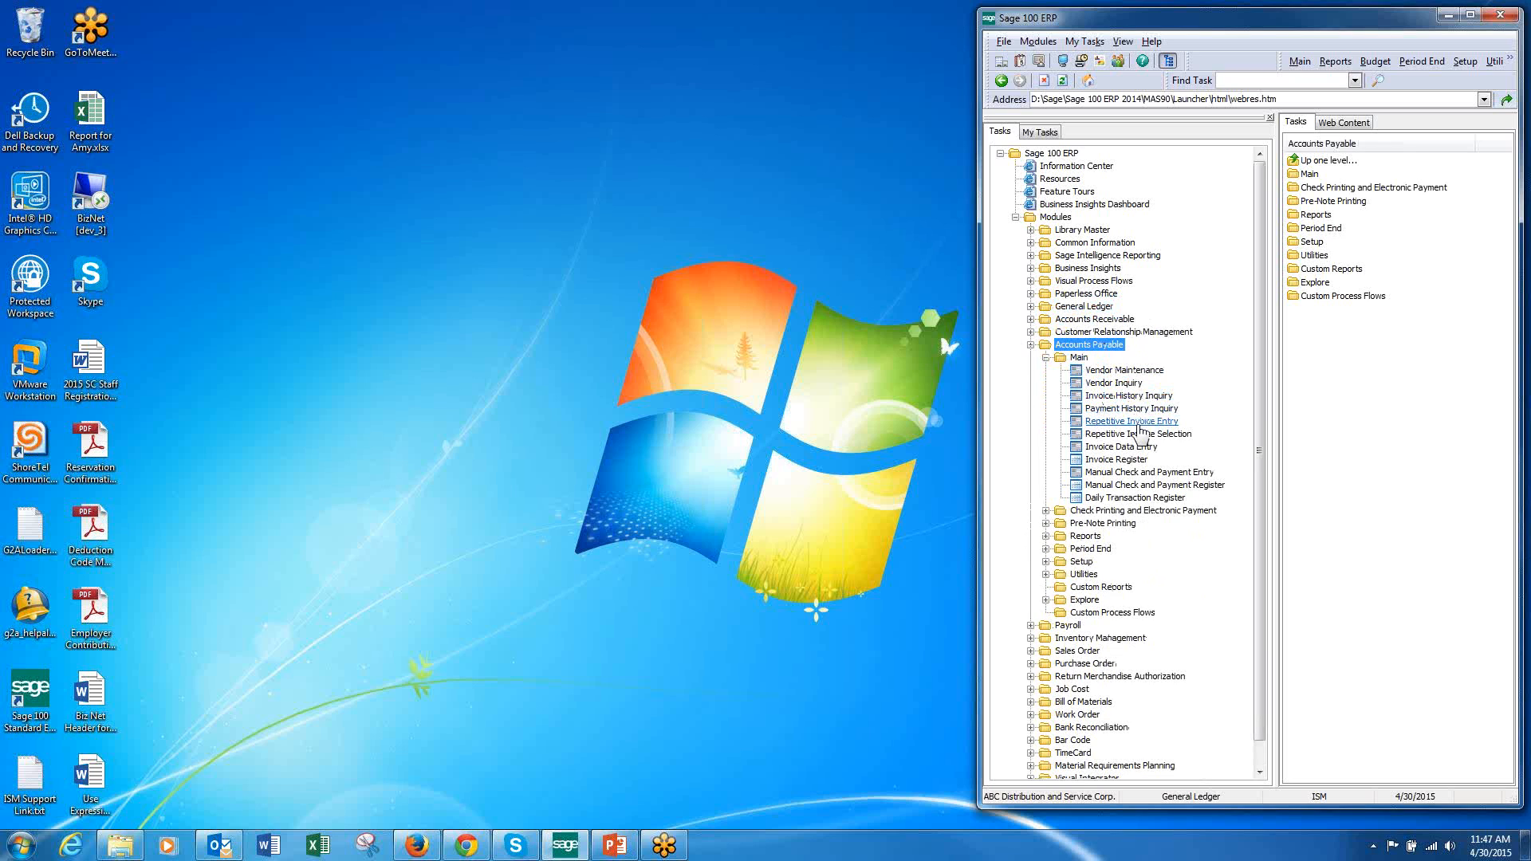
click(1137, 447)
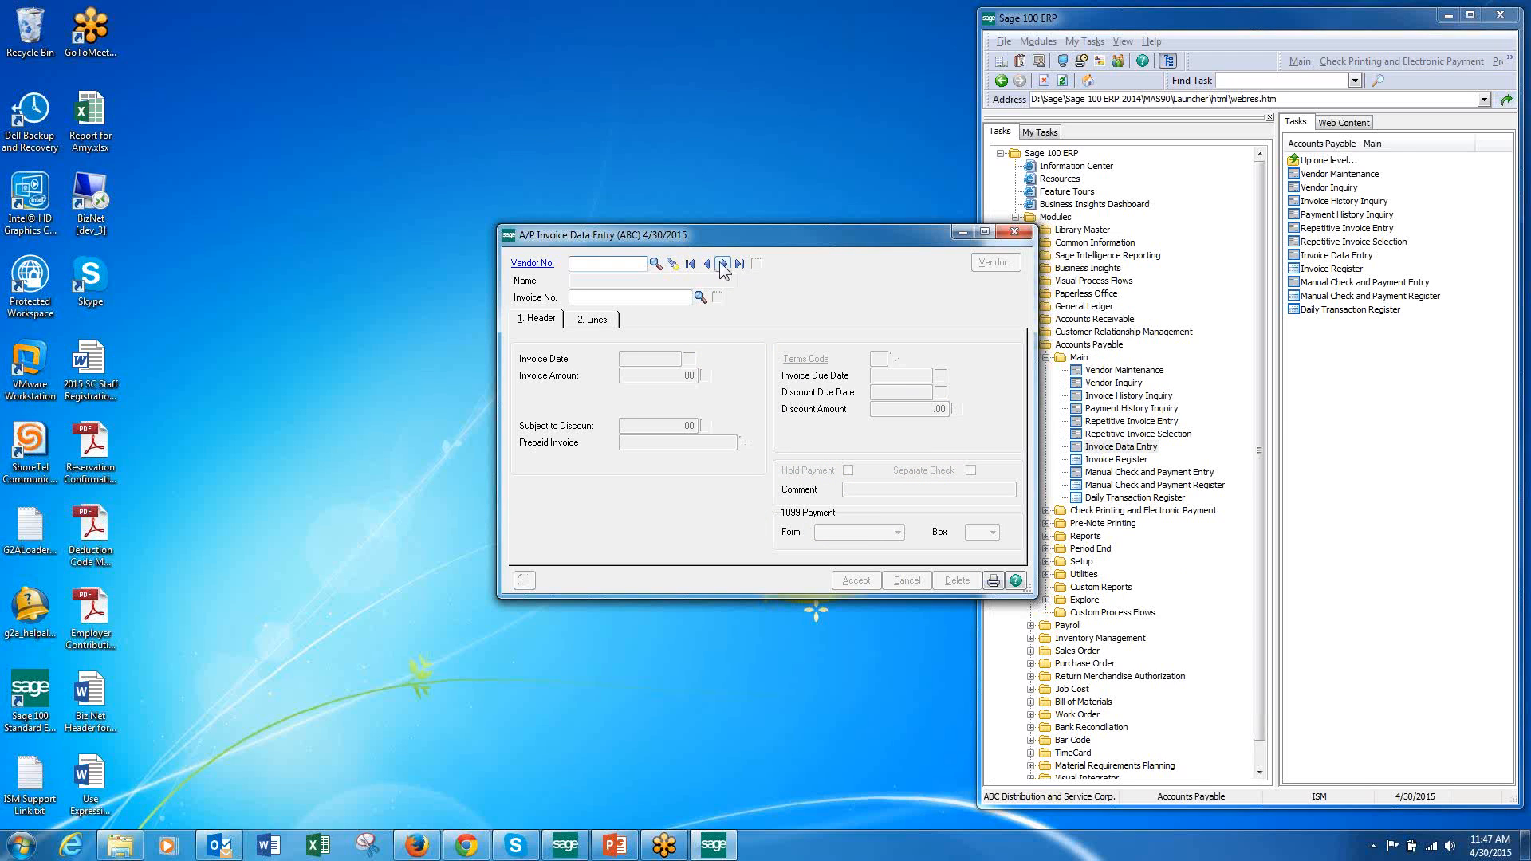
click(724, 266)
click(901, 547)
click(664, 266)
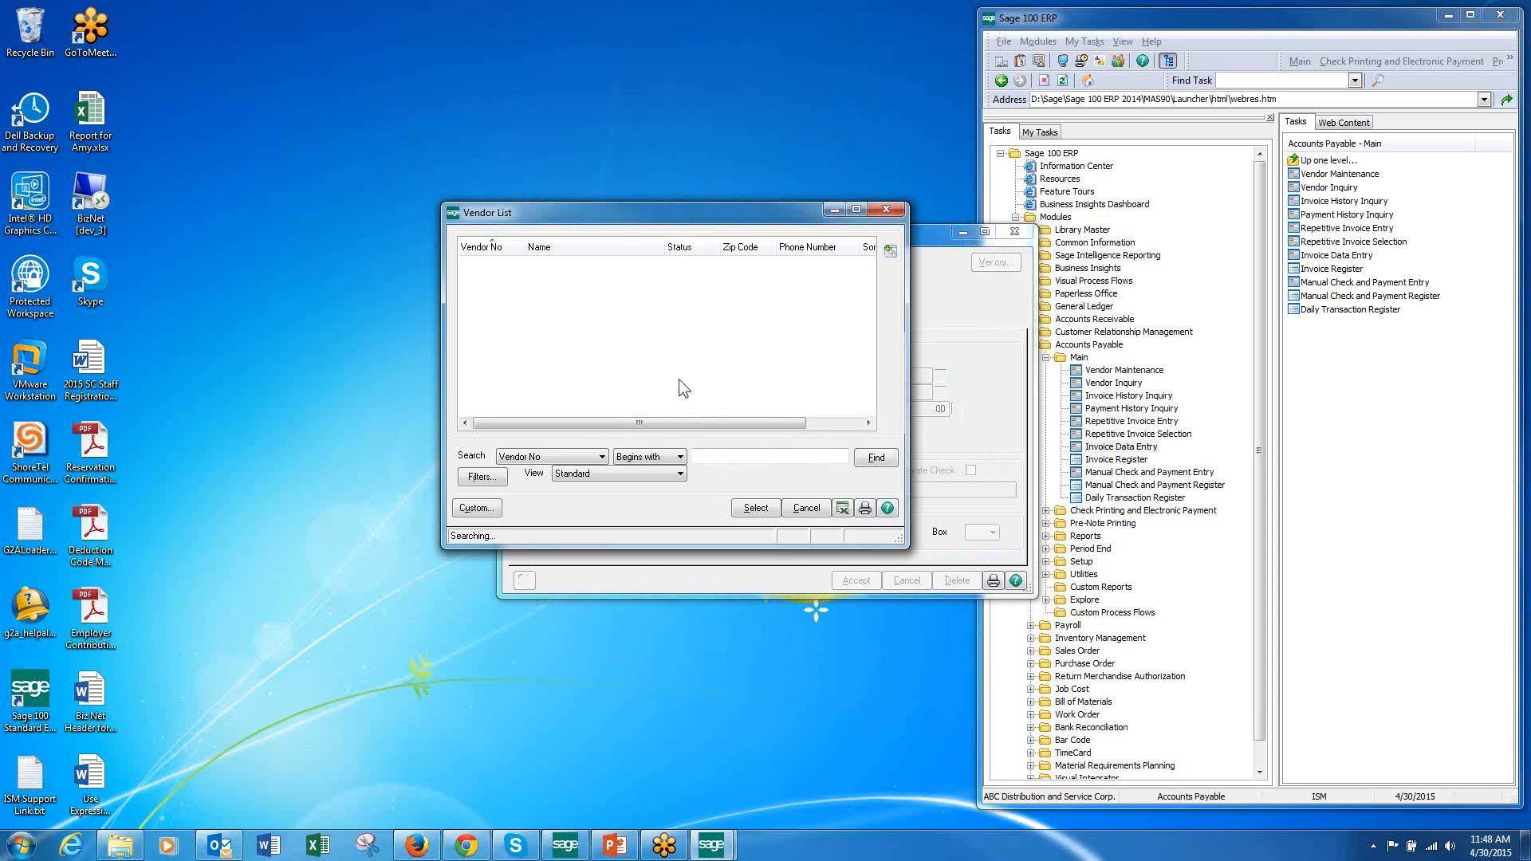
click(755, 508)
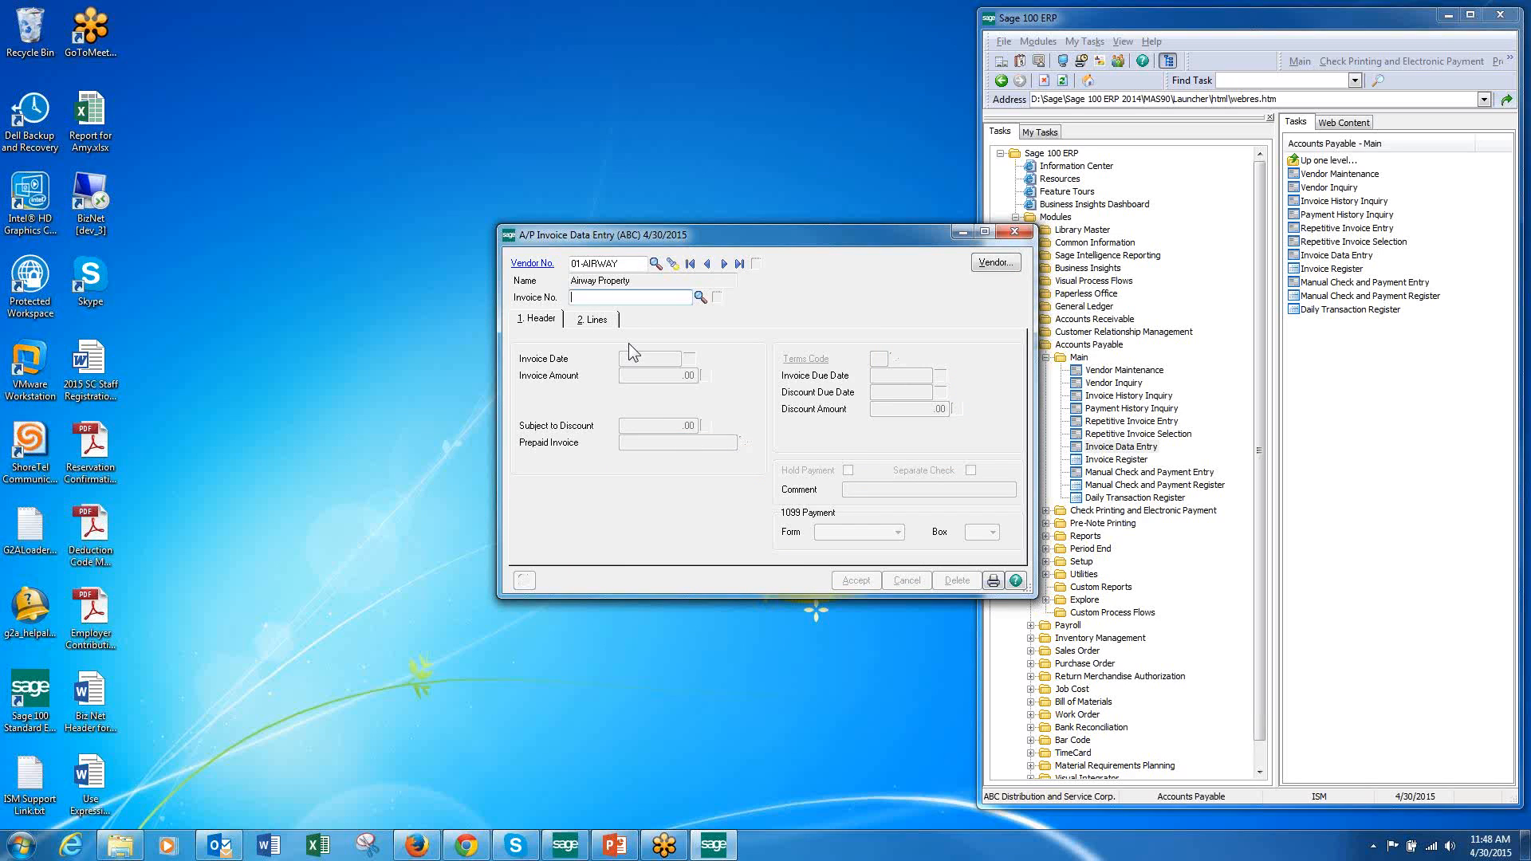
Step: Enter invoice number 1234 for the vendor and move the invoice entry window away from the task tree
text(1234)
key(Tab)
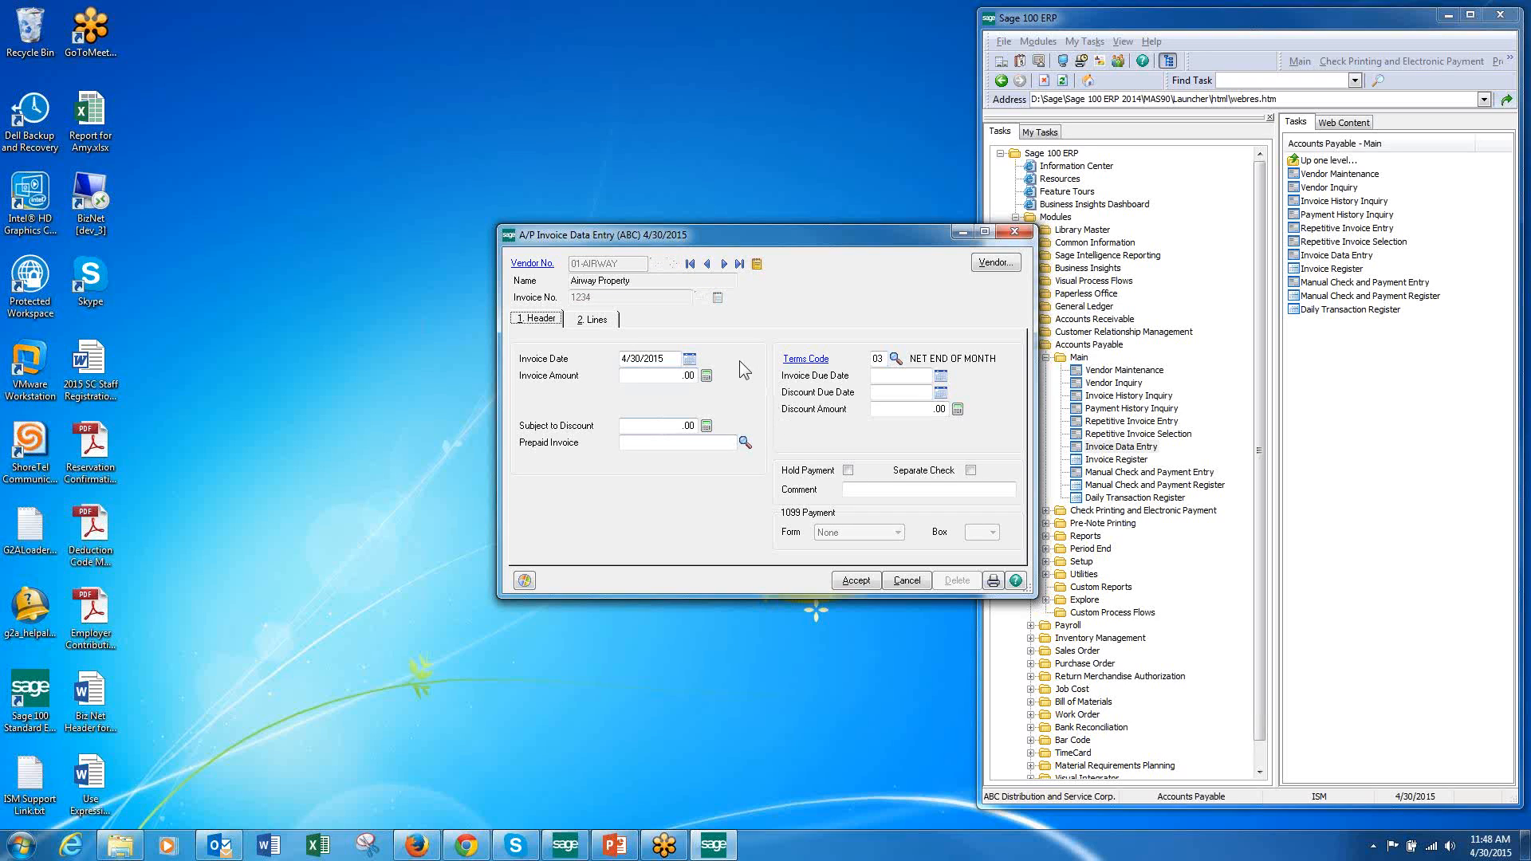
drag(820, 236, 737, 165)
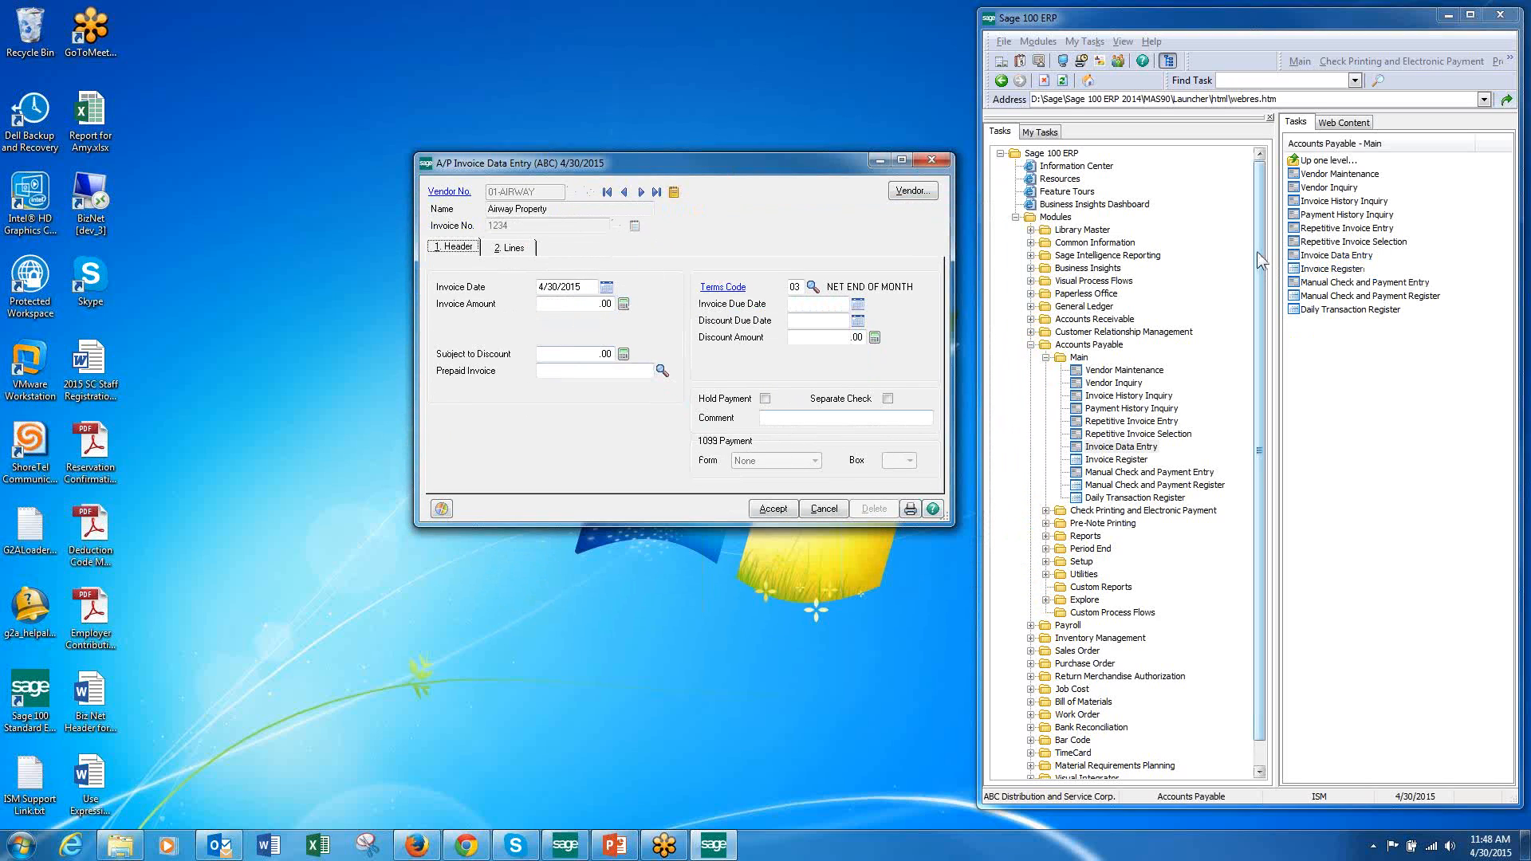
Step: Expand the Custom Office module in the task tree to view its task groups
drag(1259, 252, 1258, 295)
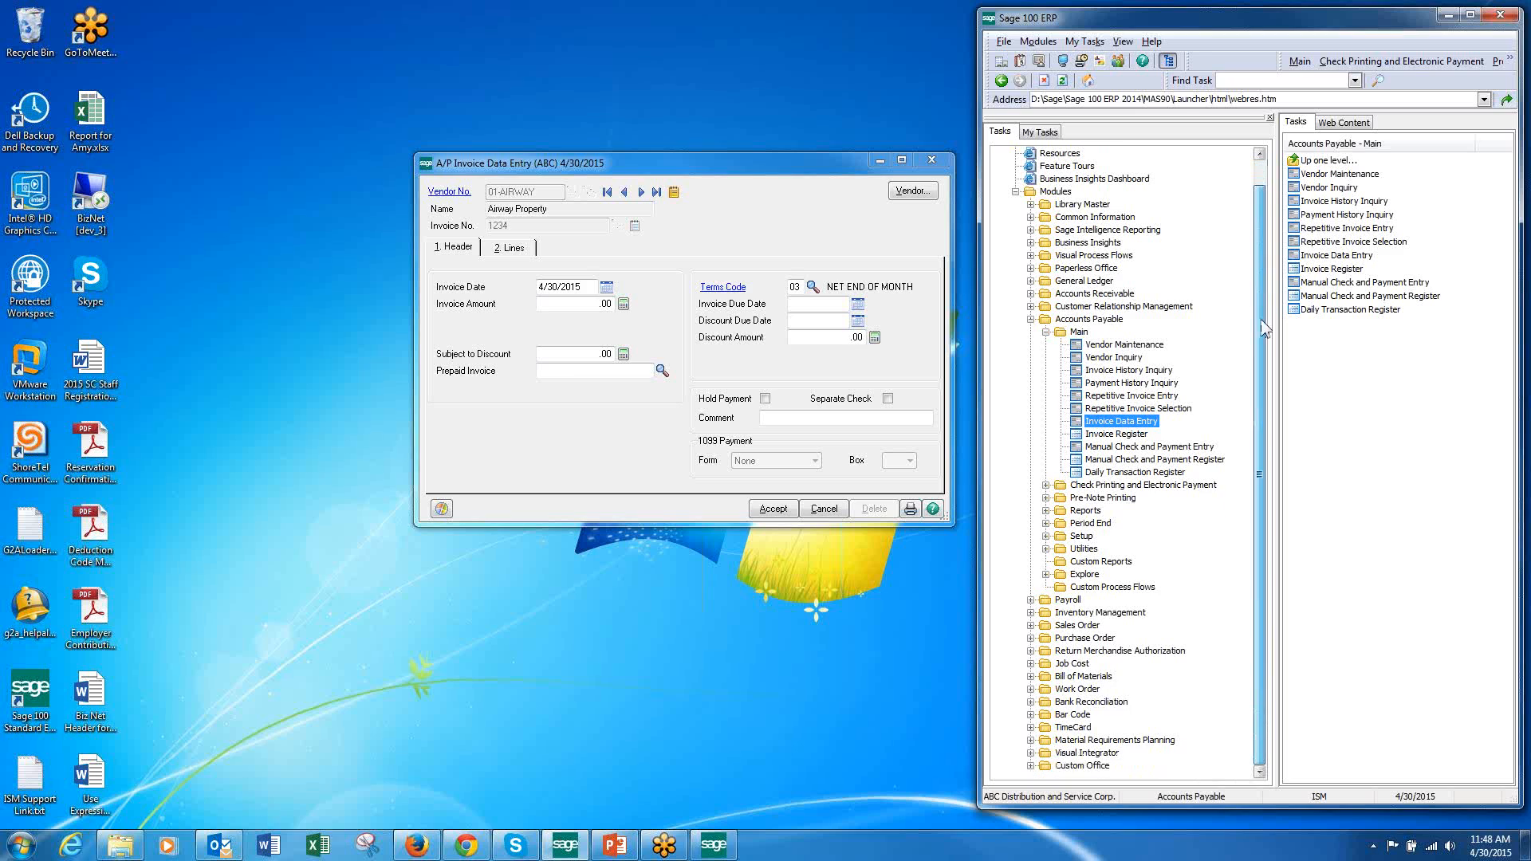
click(1031, 767)
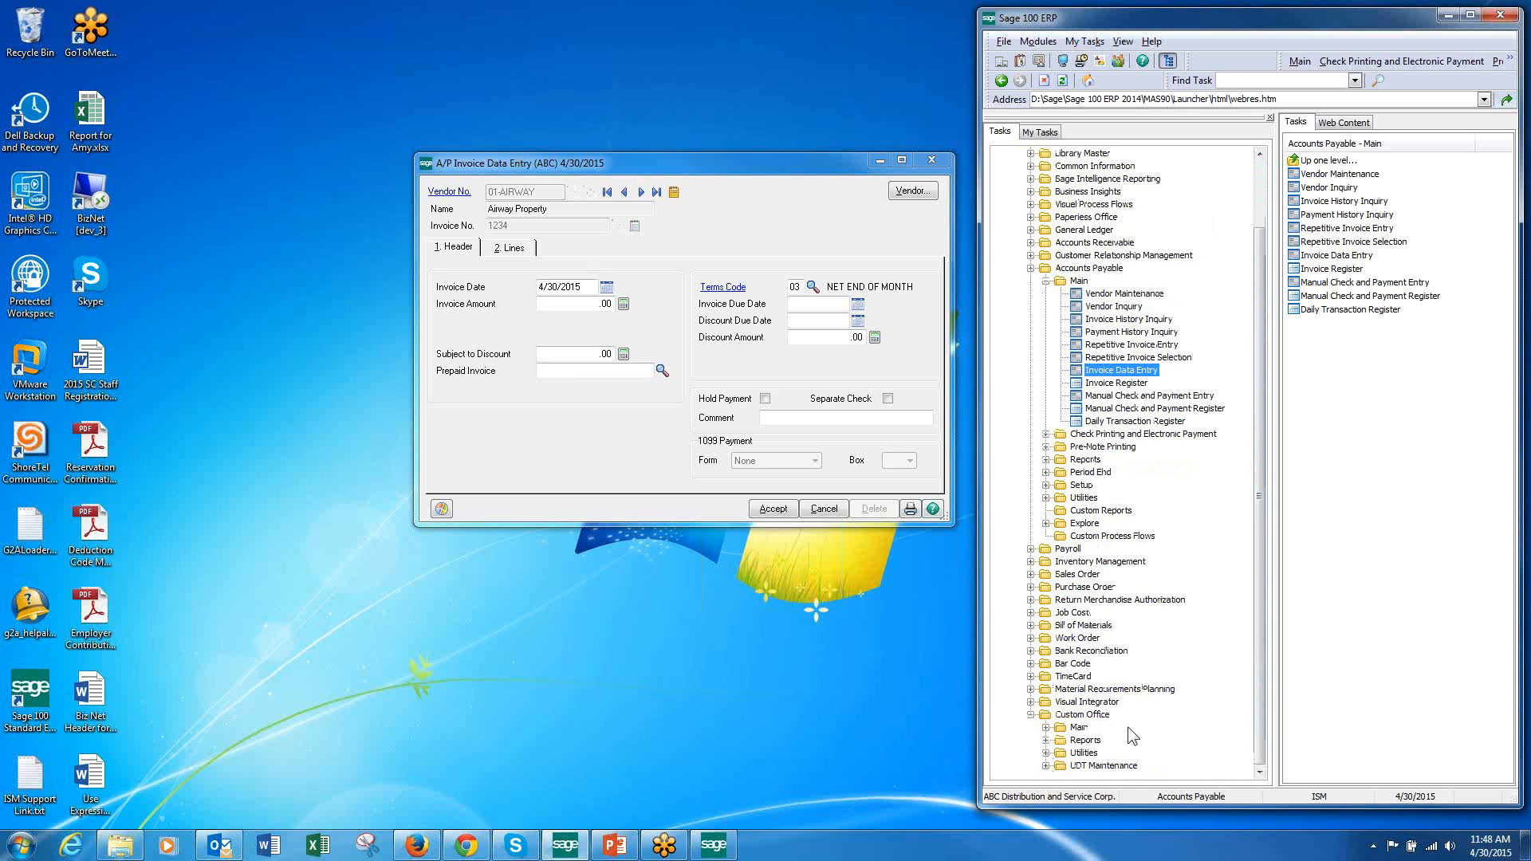
scroll(1138, 243, up, 2)
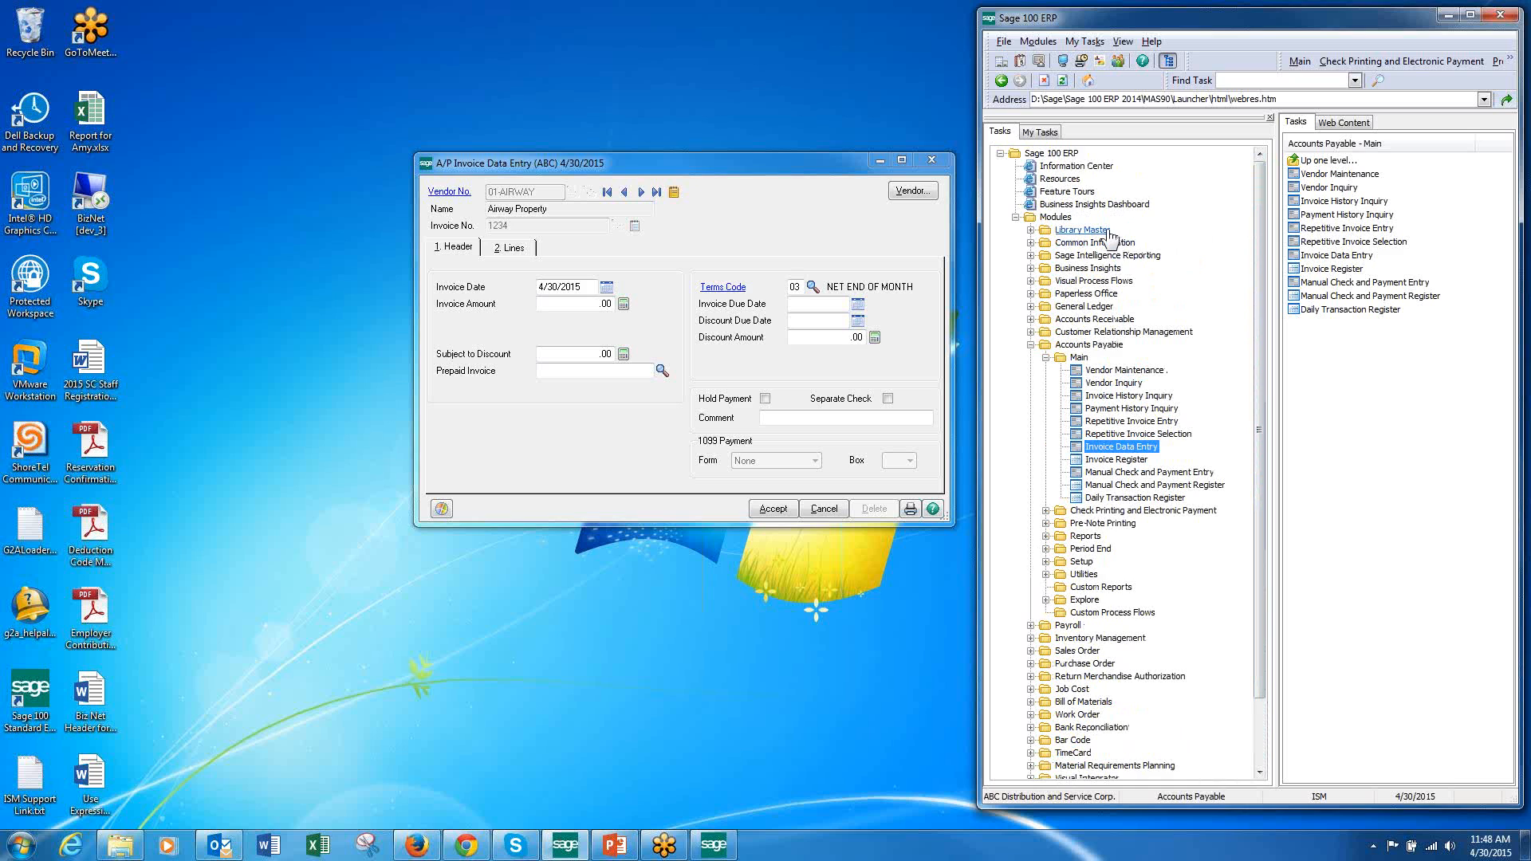
Step: Open the Administrator role in Role Maintenance from the main tasks of Library Master
click(1084, 230)
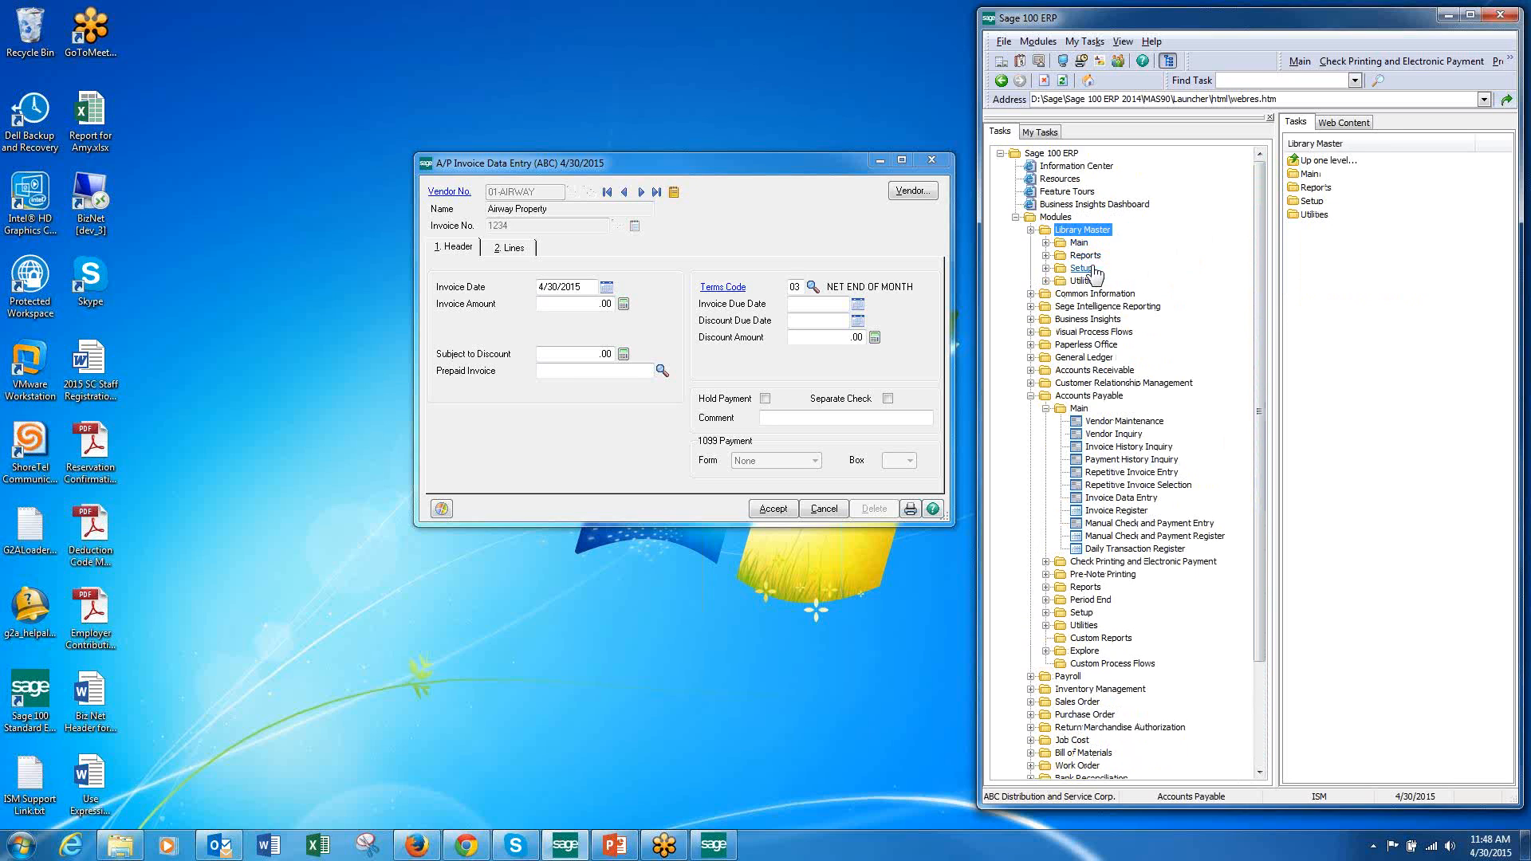
click(1094, 270)
click(1082, 245)
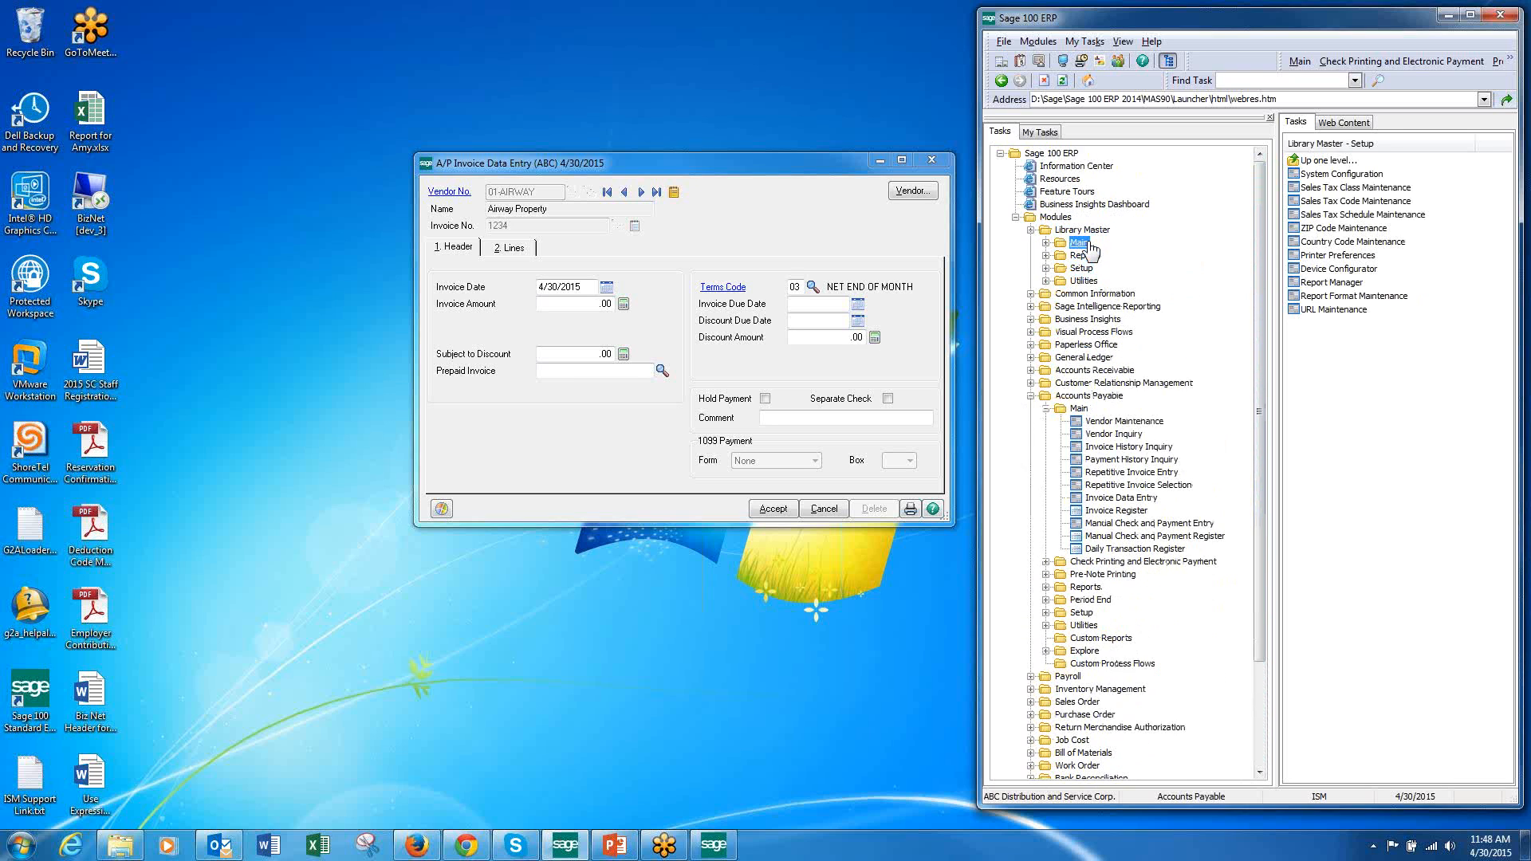
click(1138, 269)
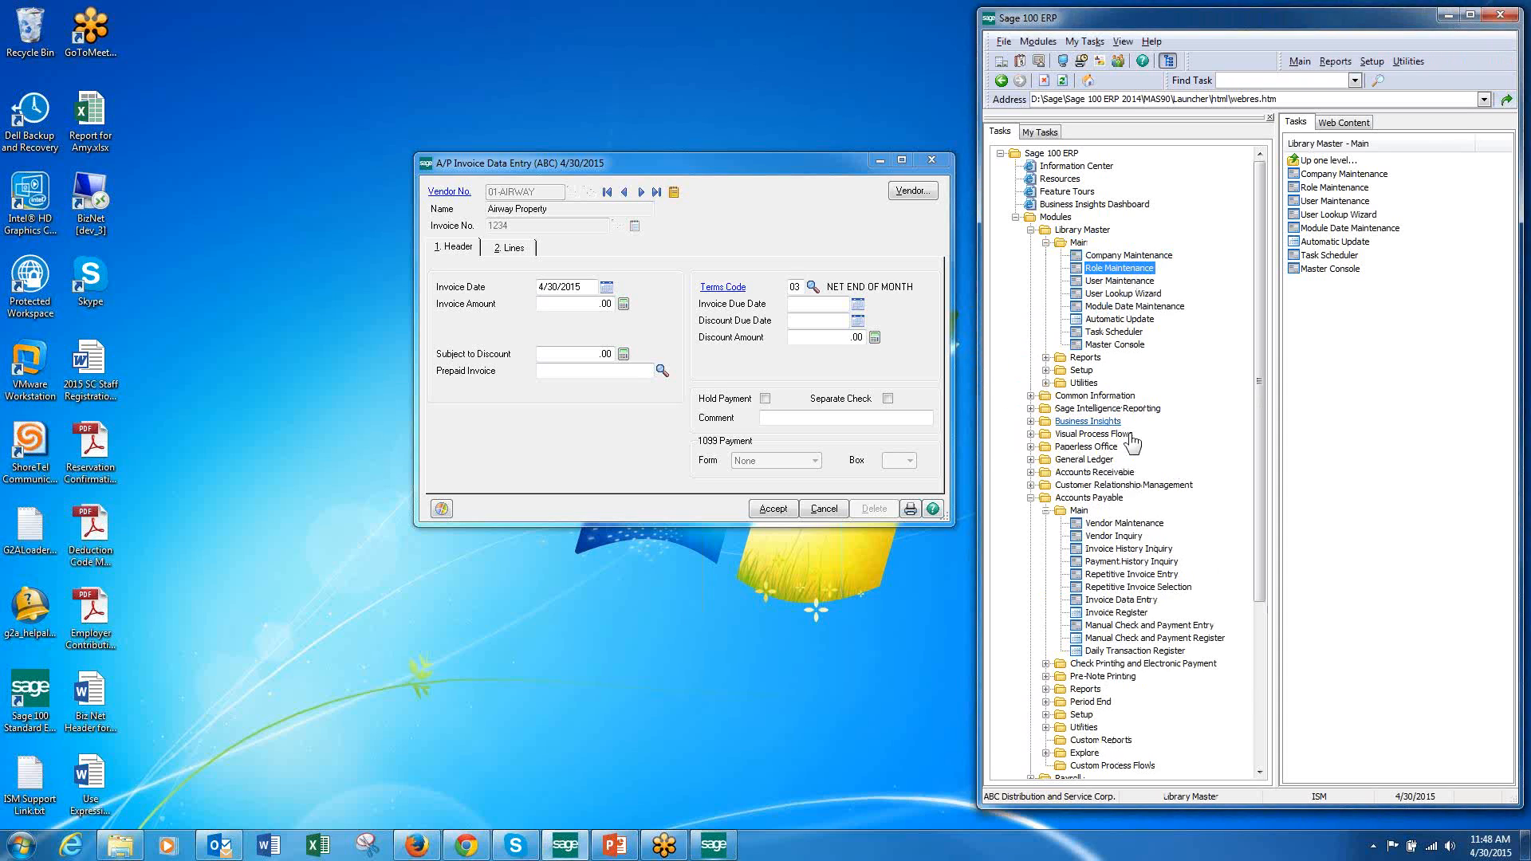
click(1351, 197)
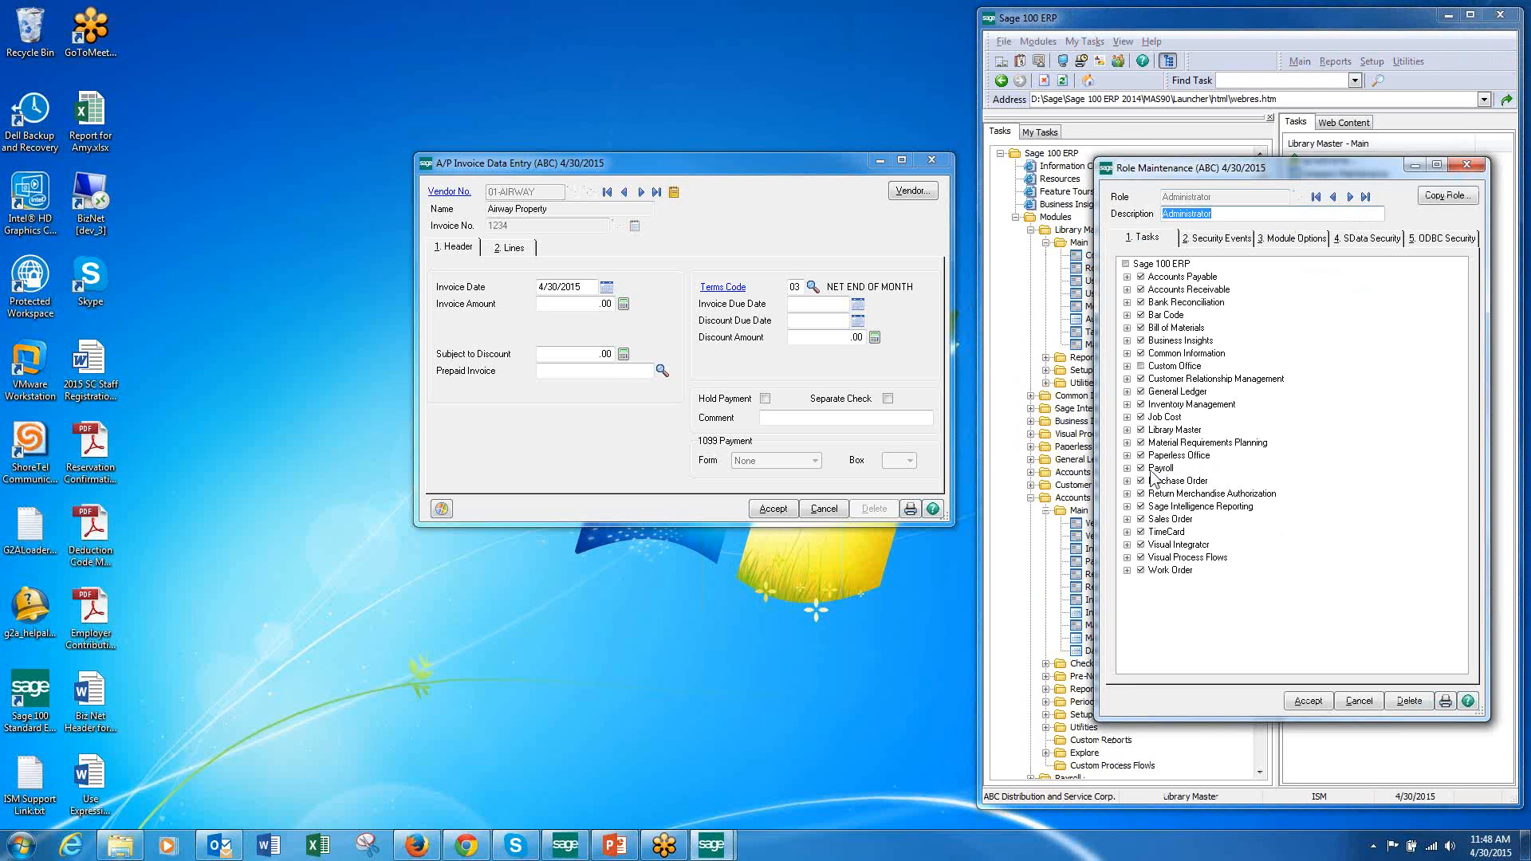
Step: Grant the role access to AR Customer Type [UDT] among Custom Office's Miscellaneous Tasks
click(1127, 366)
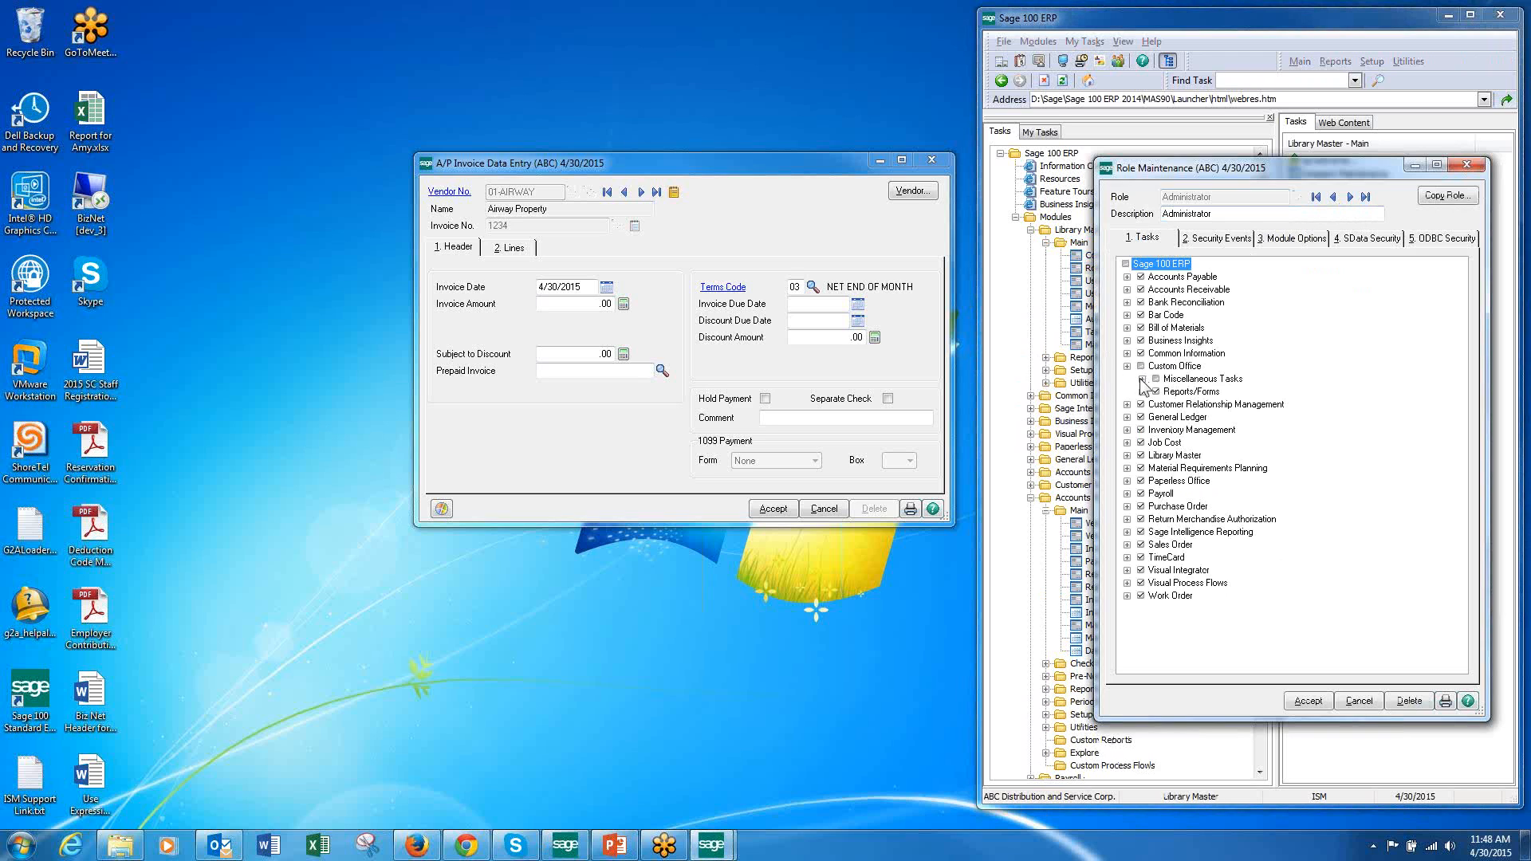
click(1142, 379)
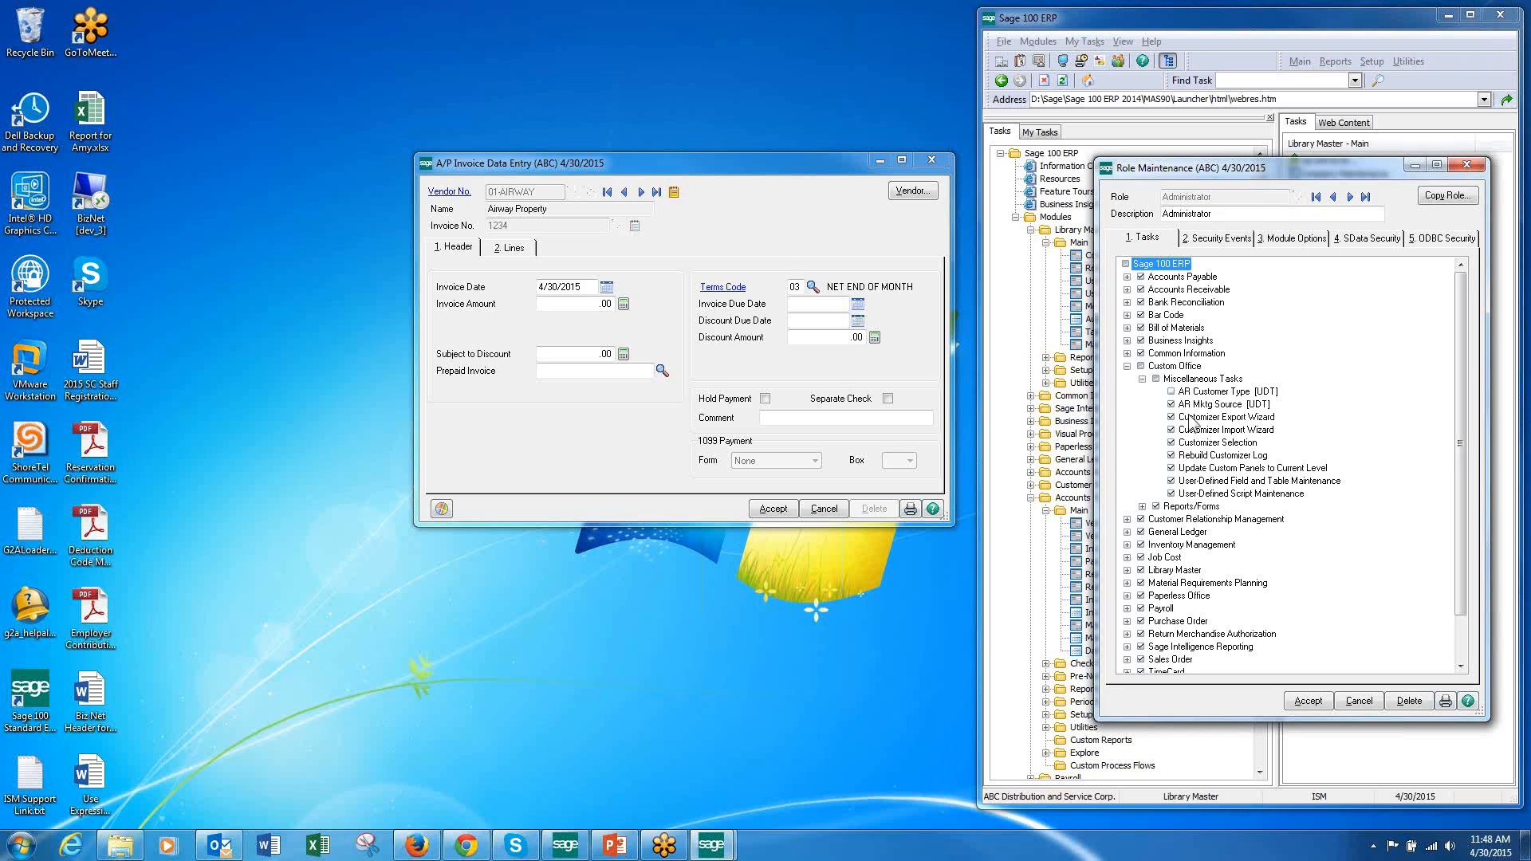
click(1171, 391)
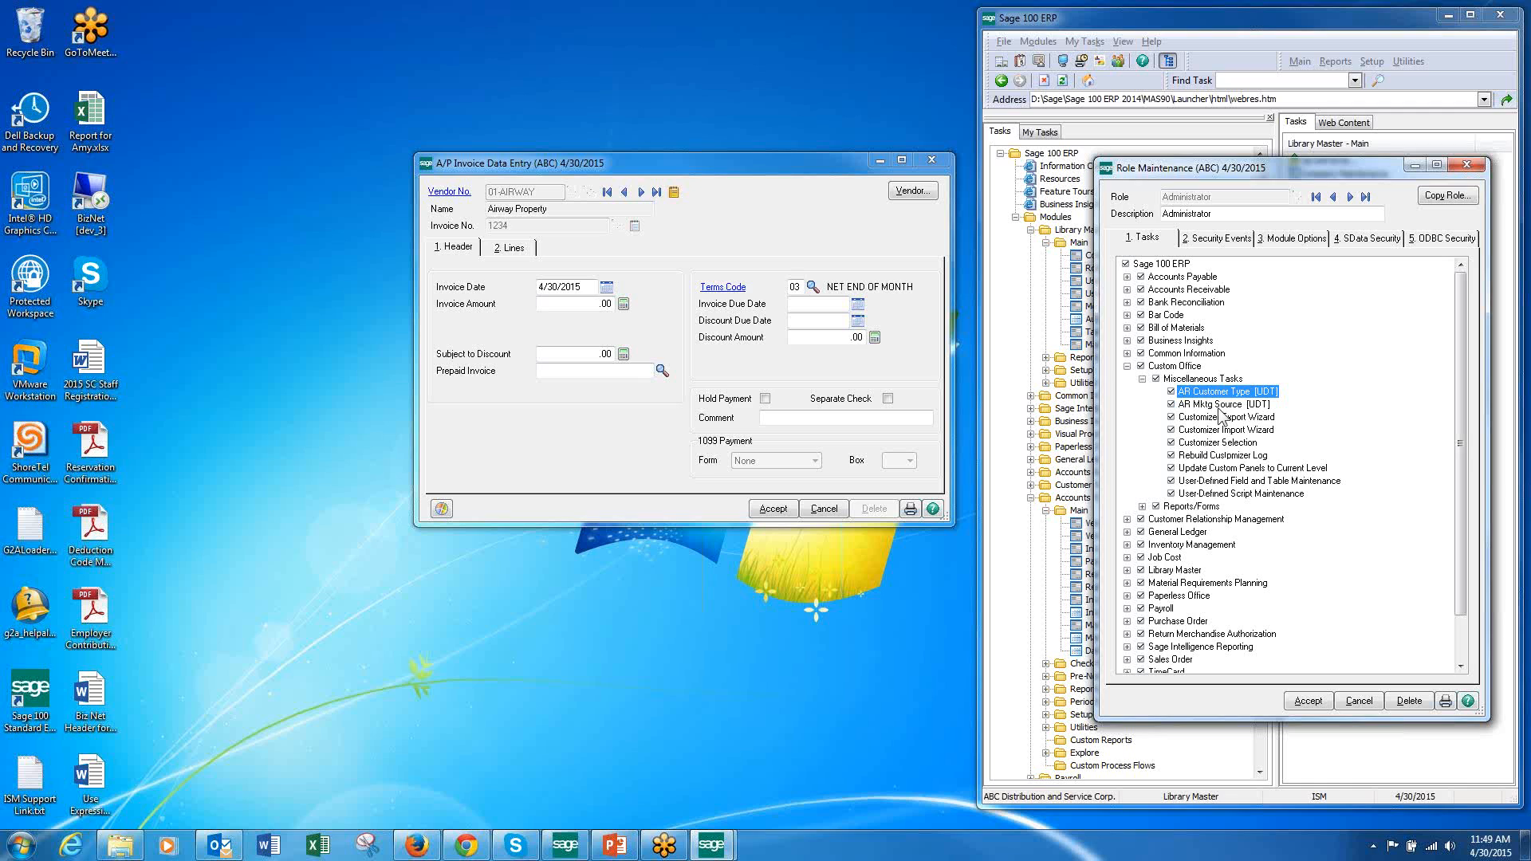
click(1143, 380)
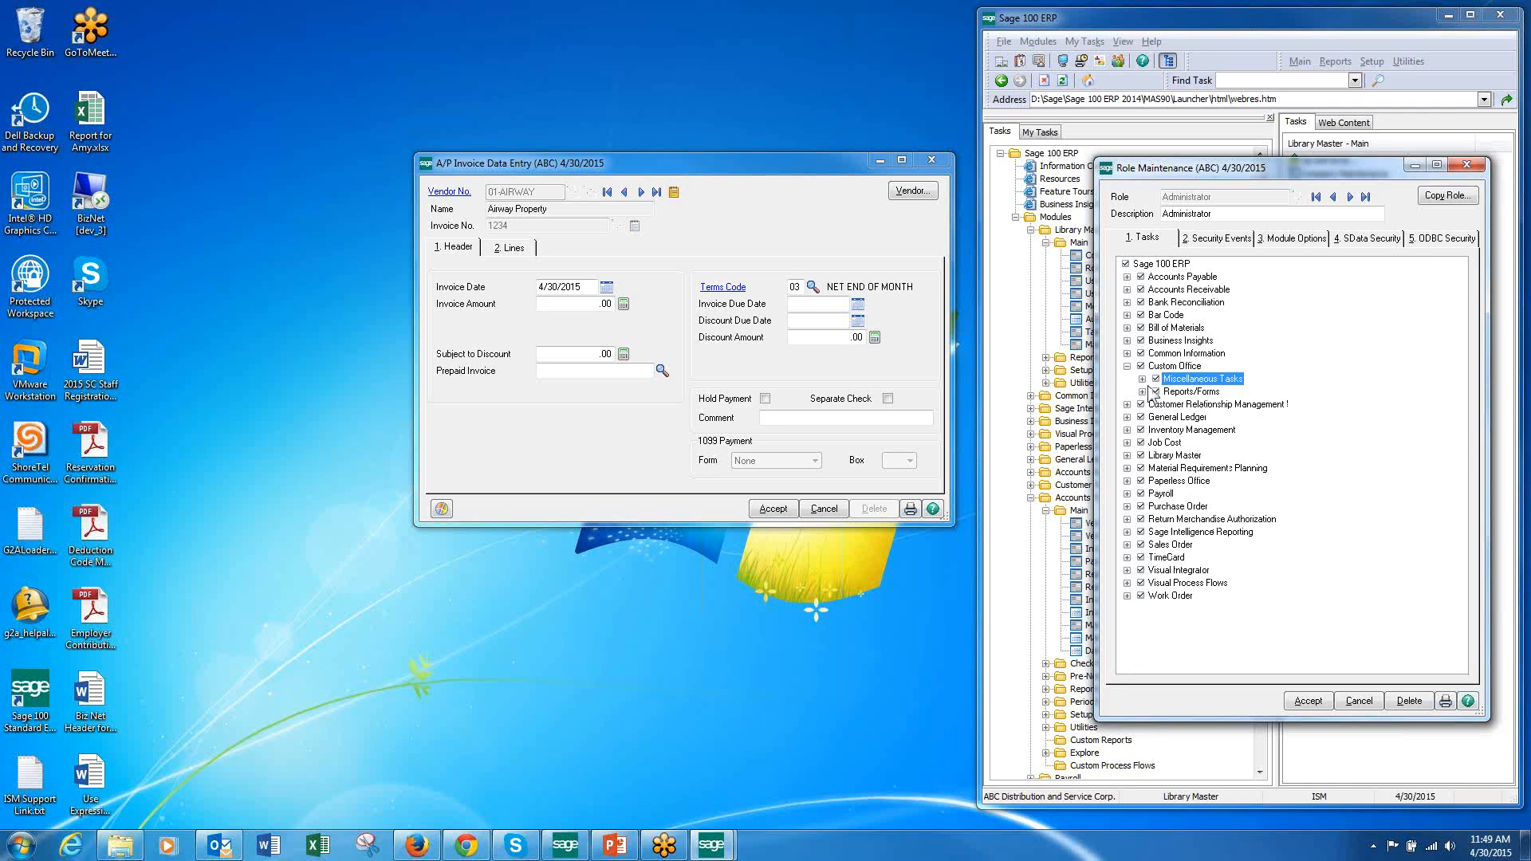
click(1143, 379)
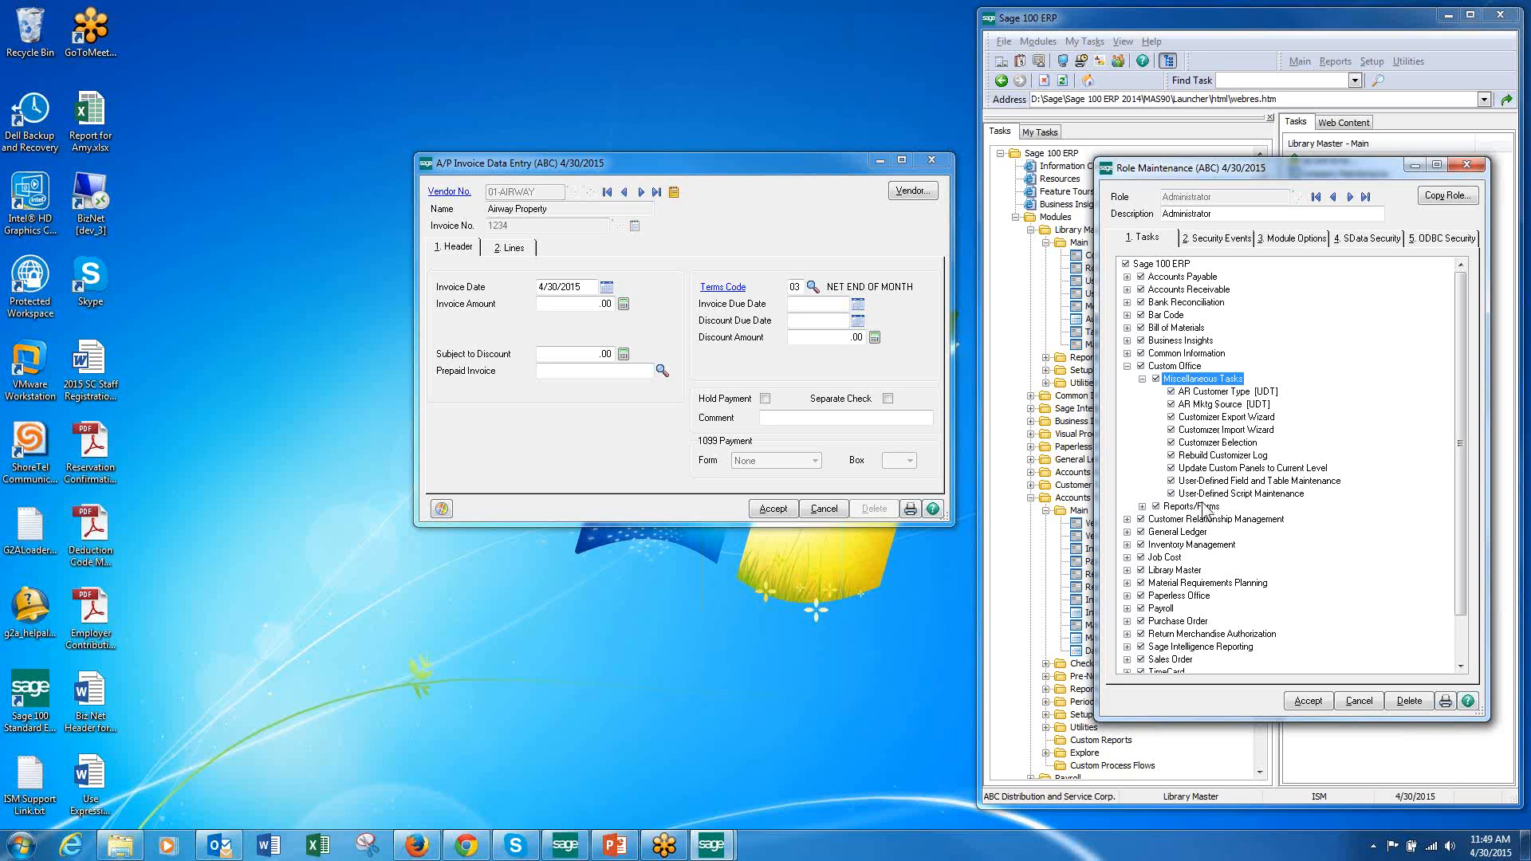
Step: Remove the role's access to User-Defined Field and Table Maintenance and grant it again
click(1173, 471)
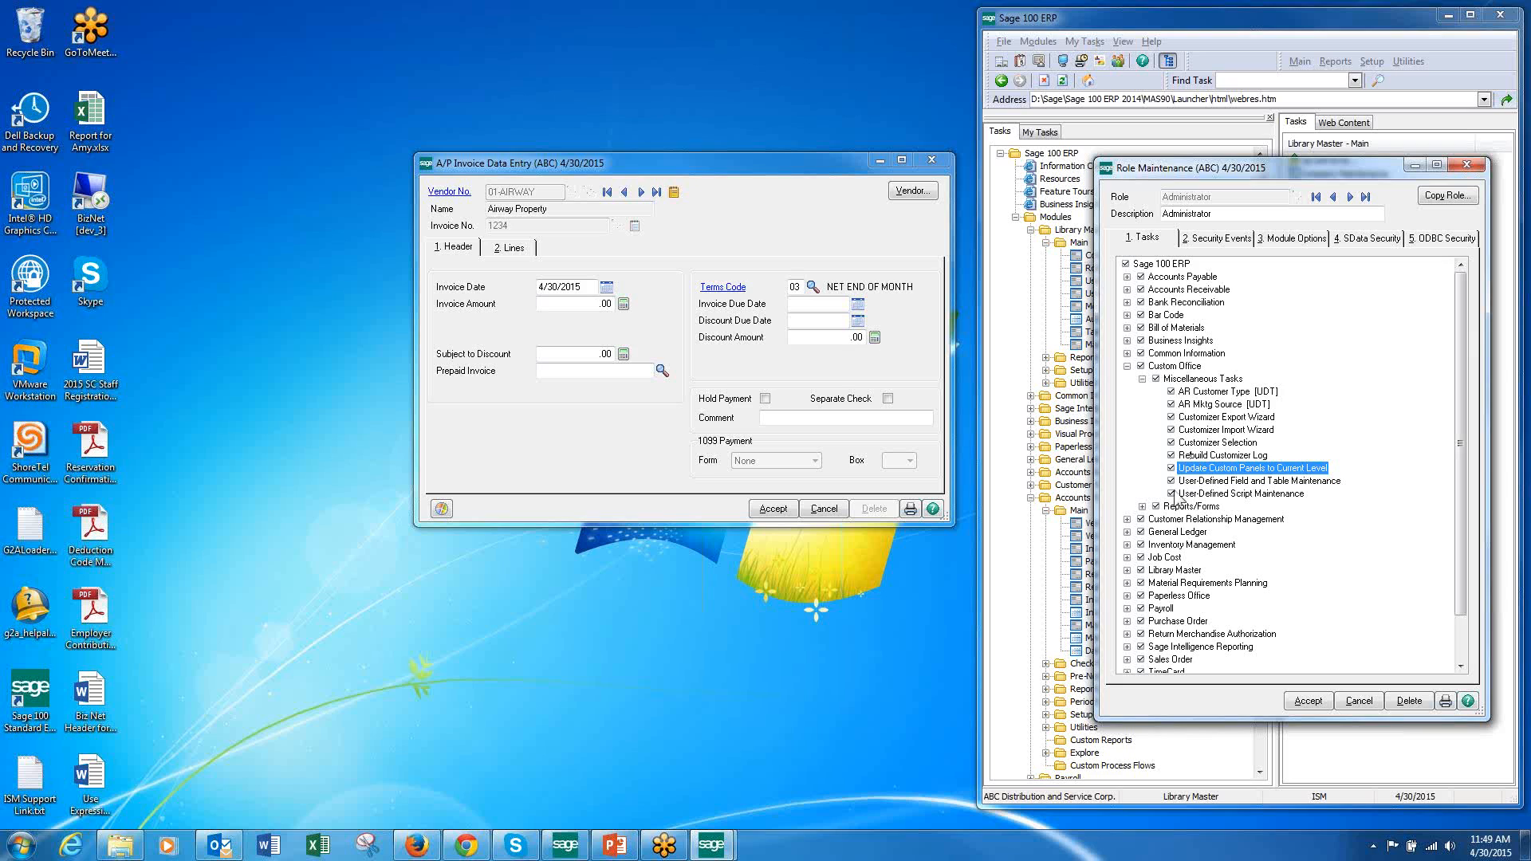
click(1171, 482)
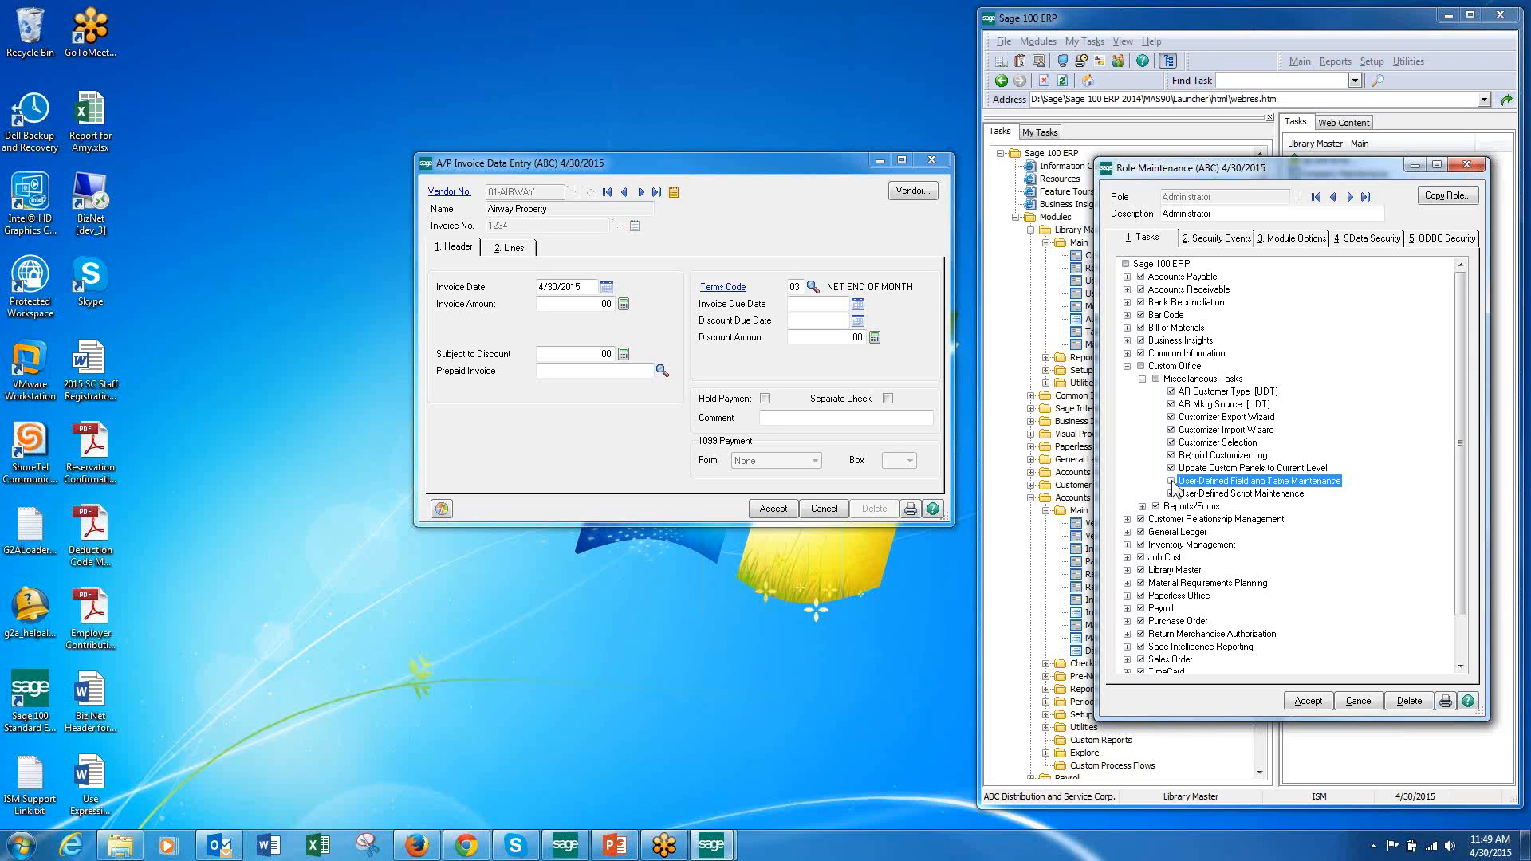
click(1172, 481)
Step: Accept the Administrator role, close Role Maintenance and collapse the Library Master module
click(1312, 701)
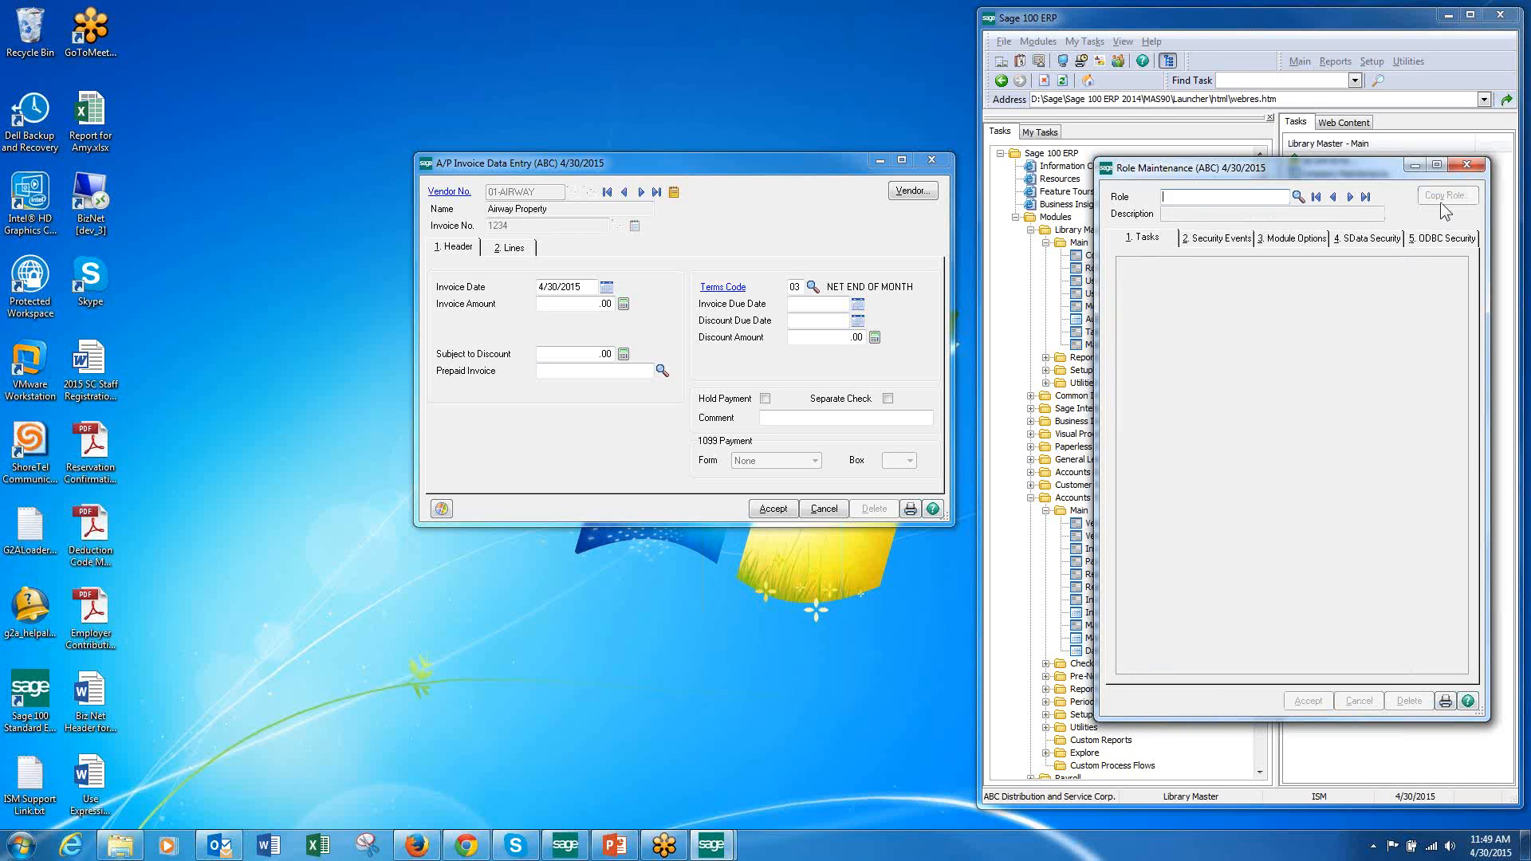
click(1467, 165)
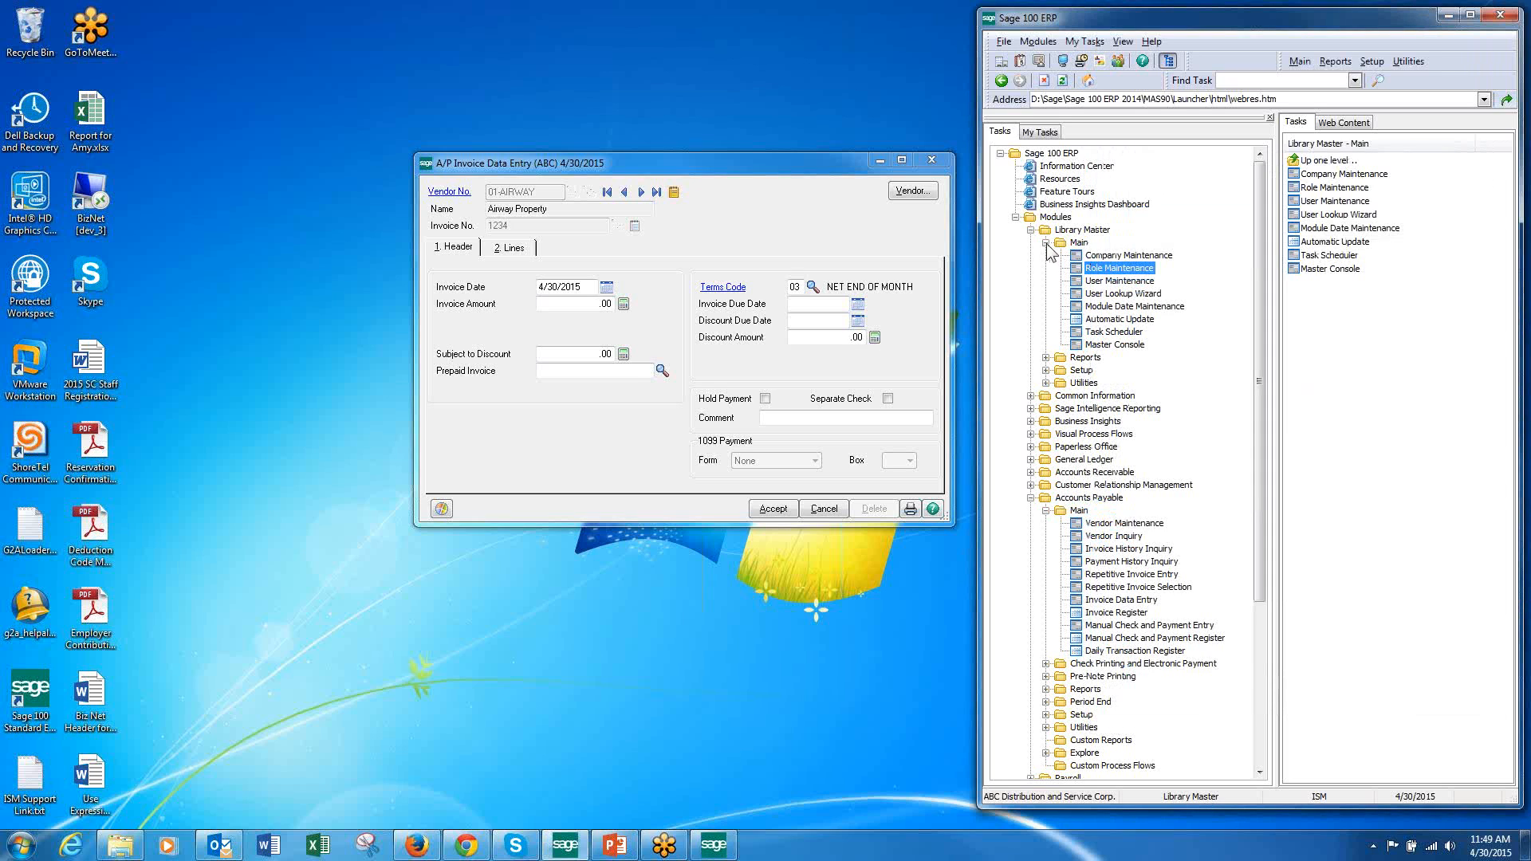
click(1031, 230)
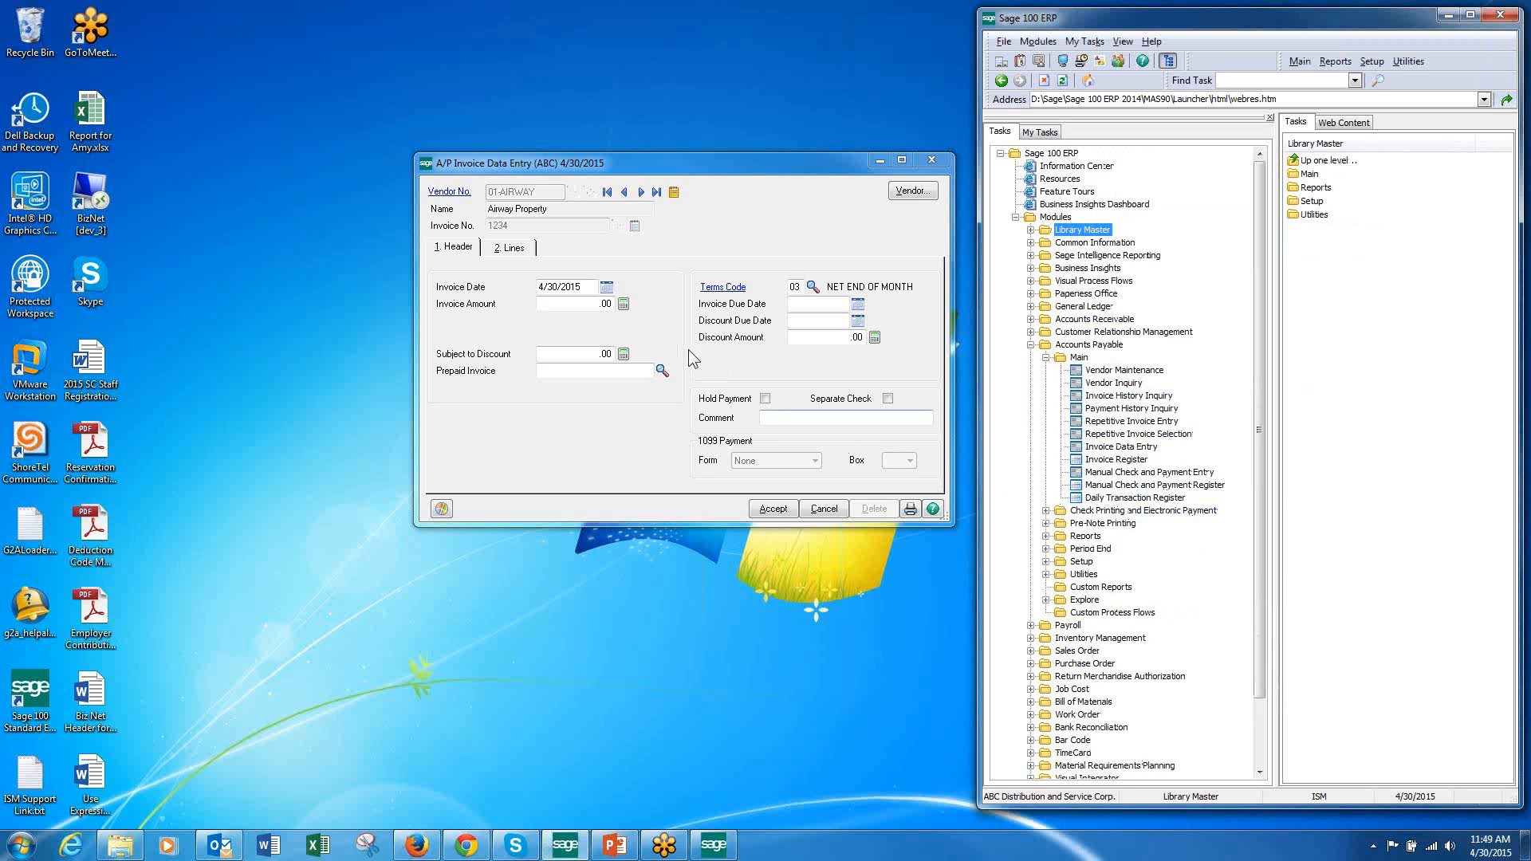
Step: Open the Customizer panel selection for the A/P Invoice Data Entry panel
right_click(657, 285)
mouse_move(678, 310)
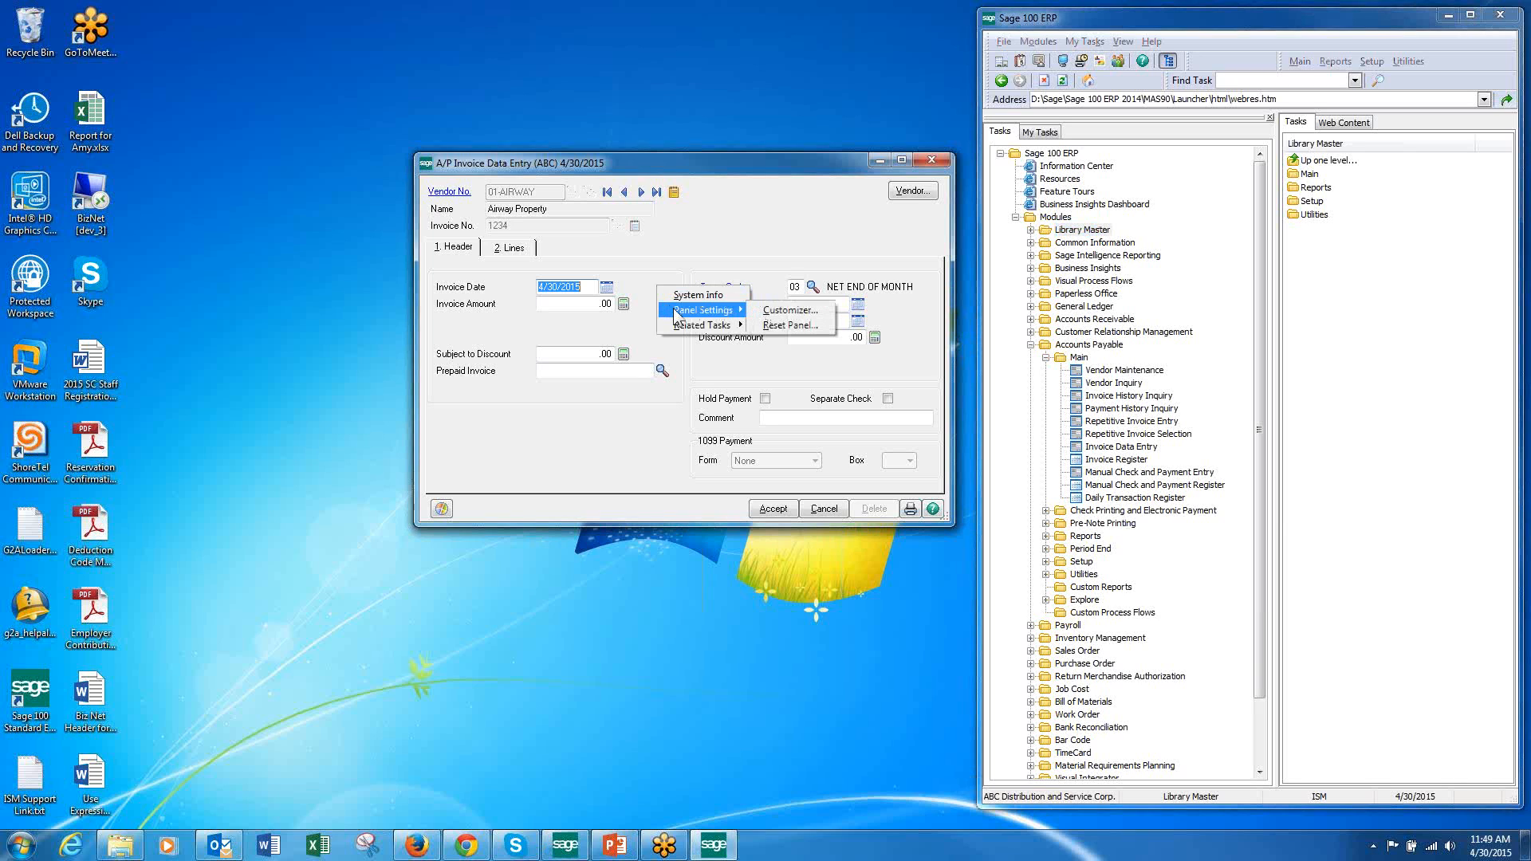
click(777, 311)
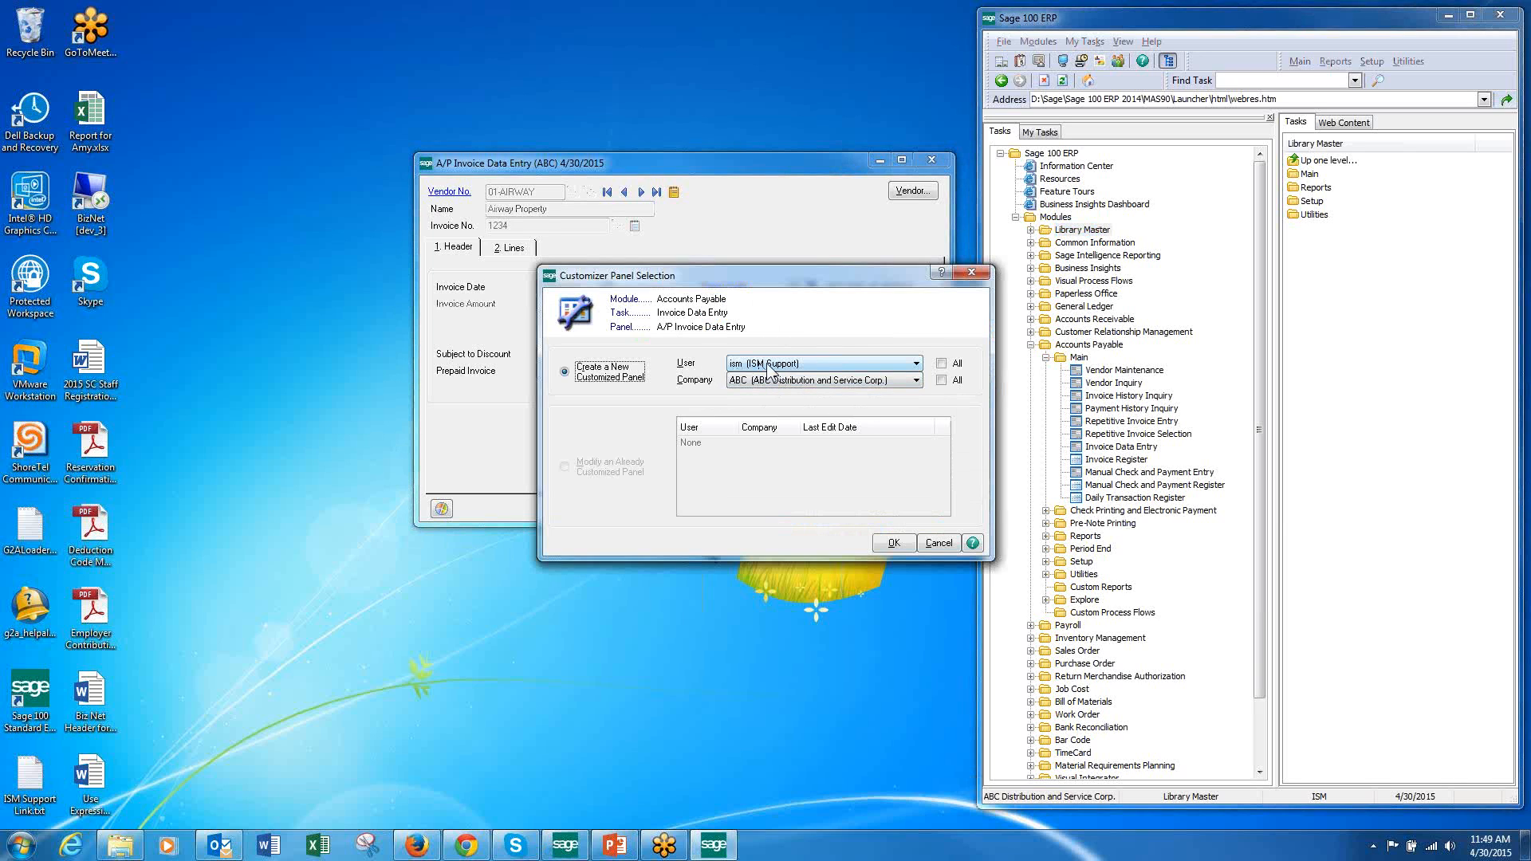
Step: Try the all-users and all-companies options for the new customized panel, and return to user ism and company ABC
click(916, 364)
click(908, 378)
click(942, 364)
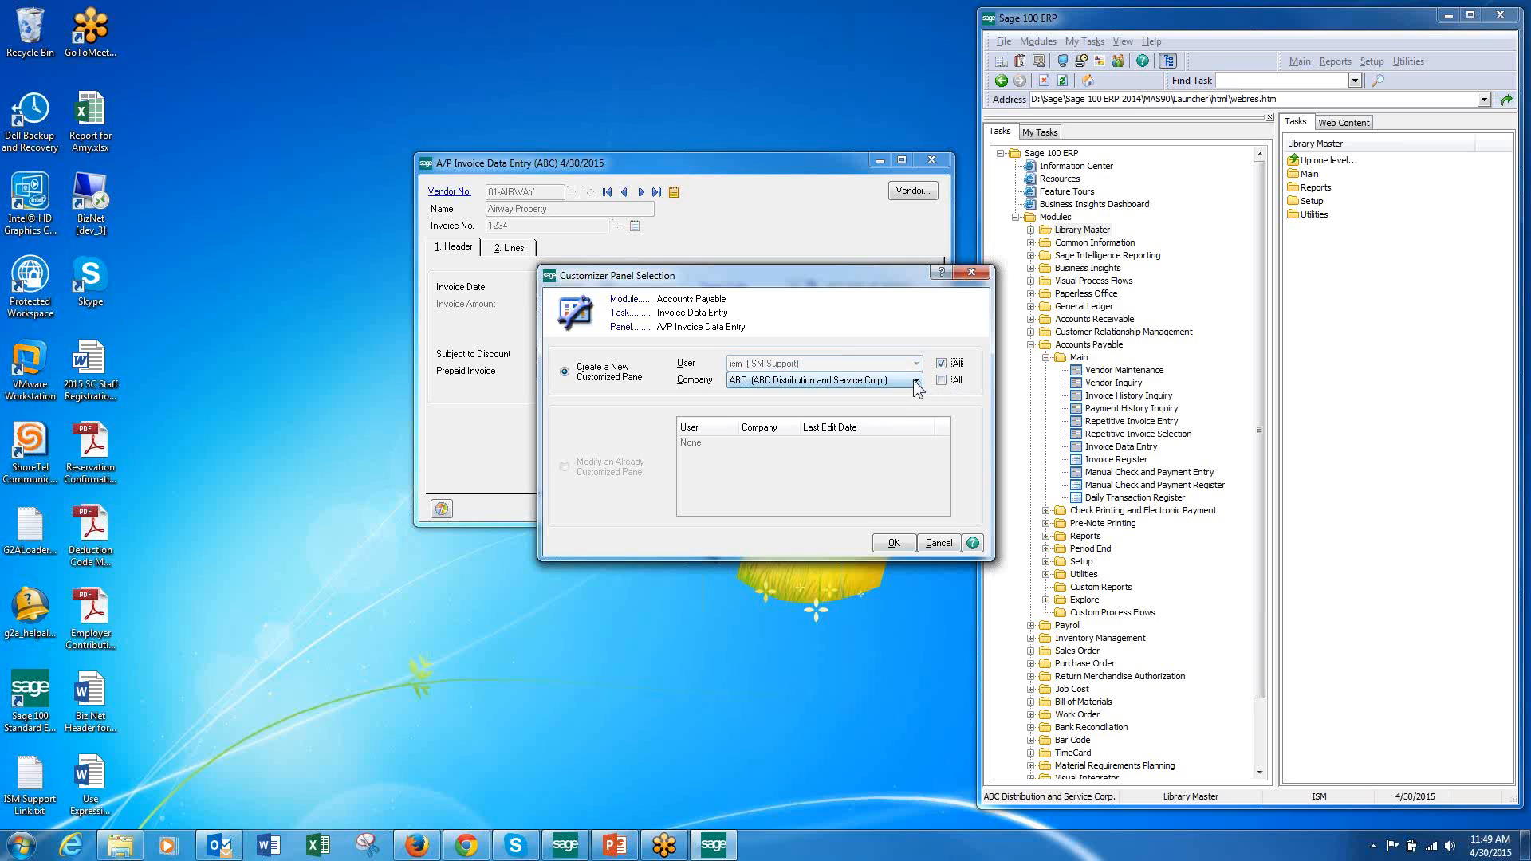
click(914, 381)
click(907, 394)
click(941, 380)
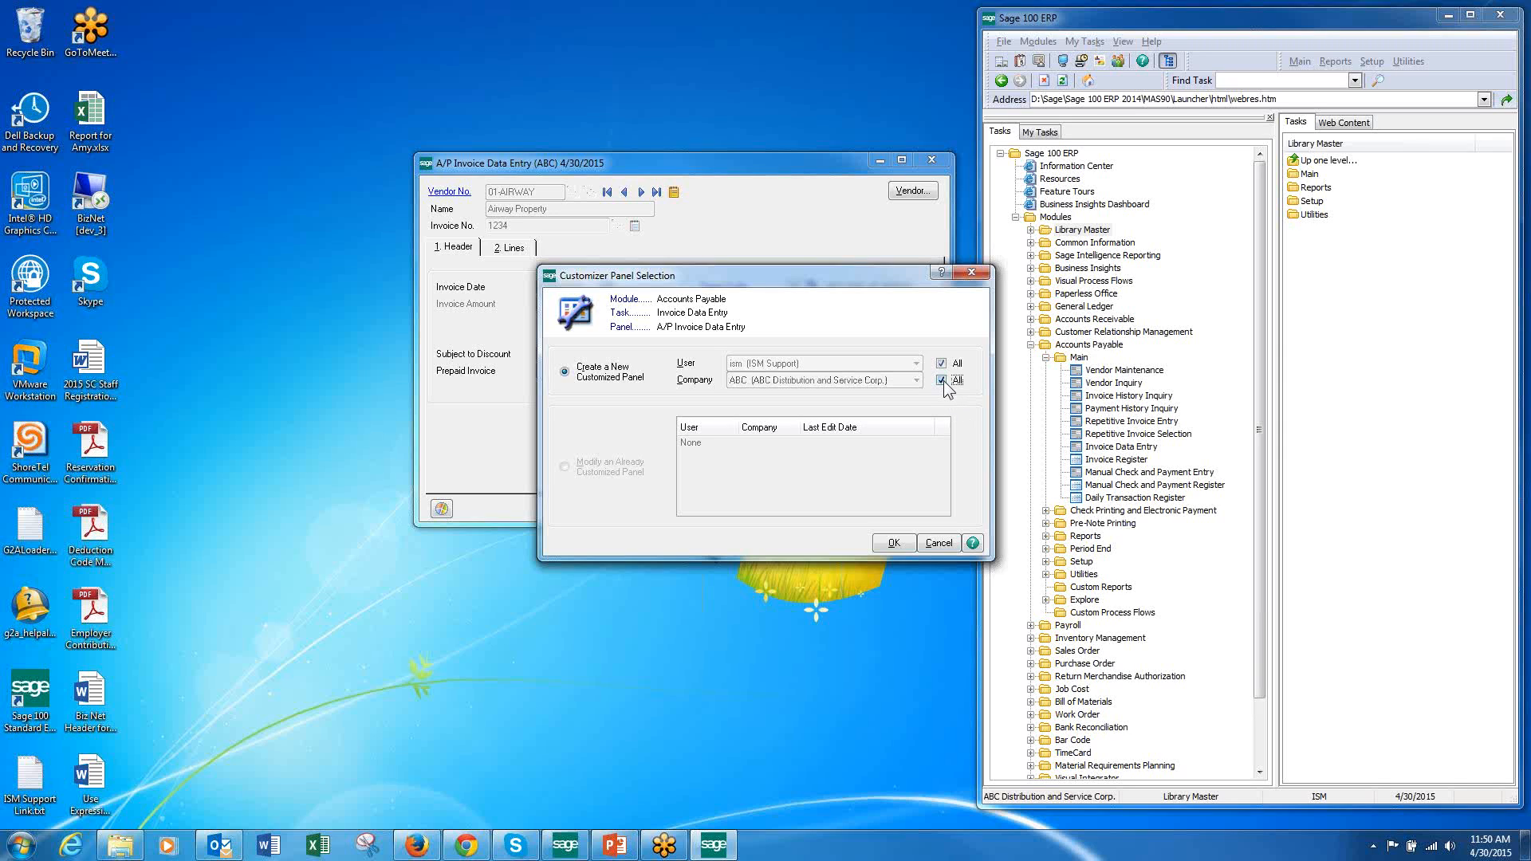
click(942, 381)
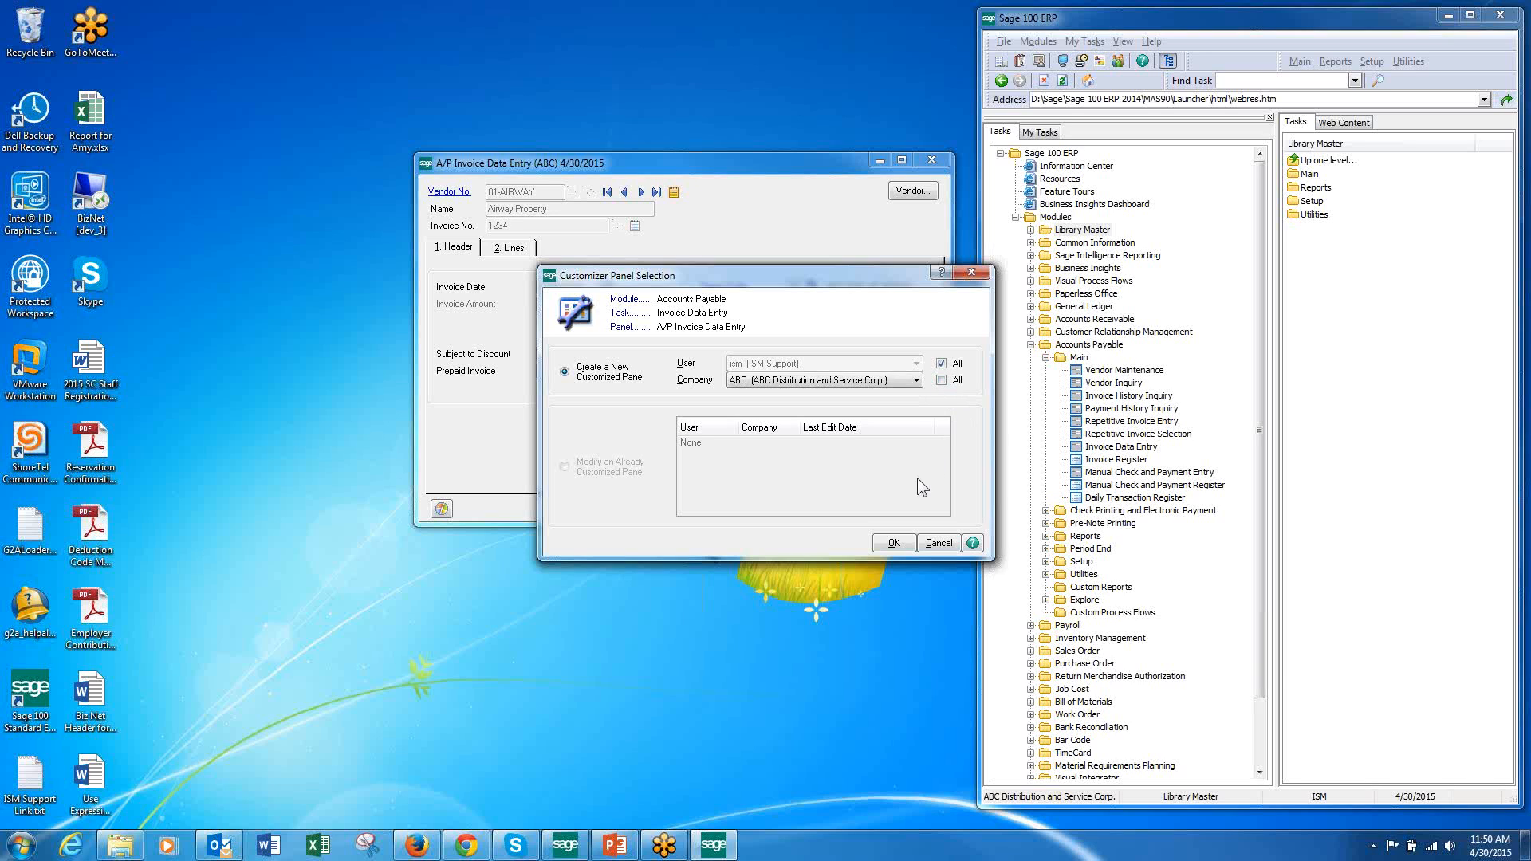
click(942, 364)
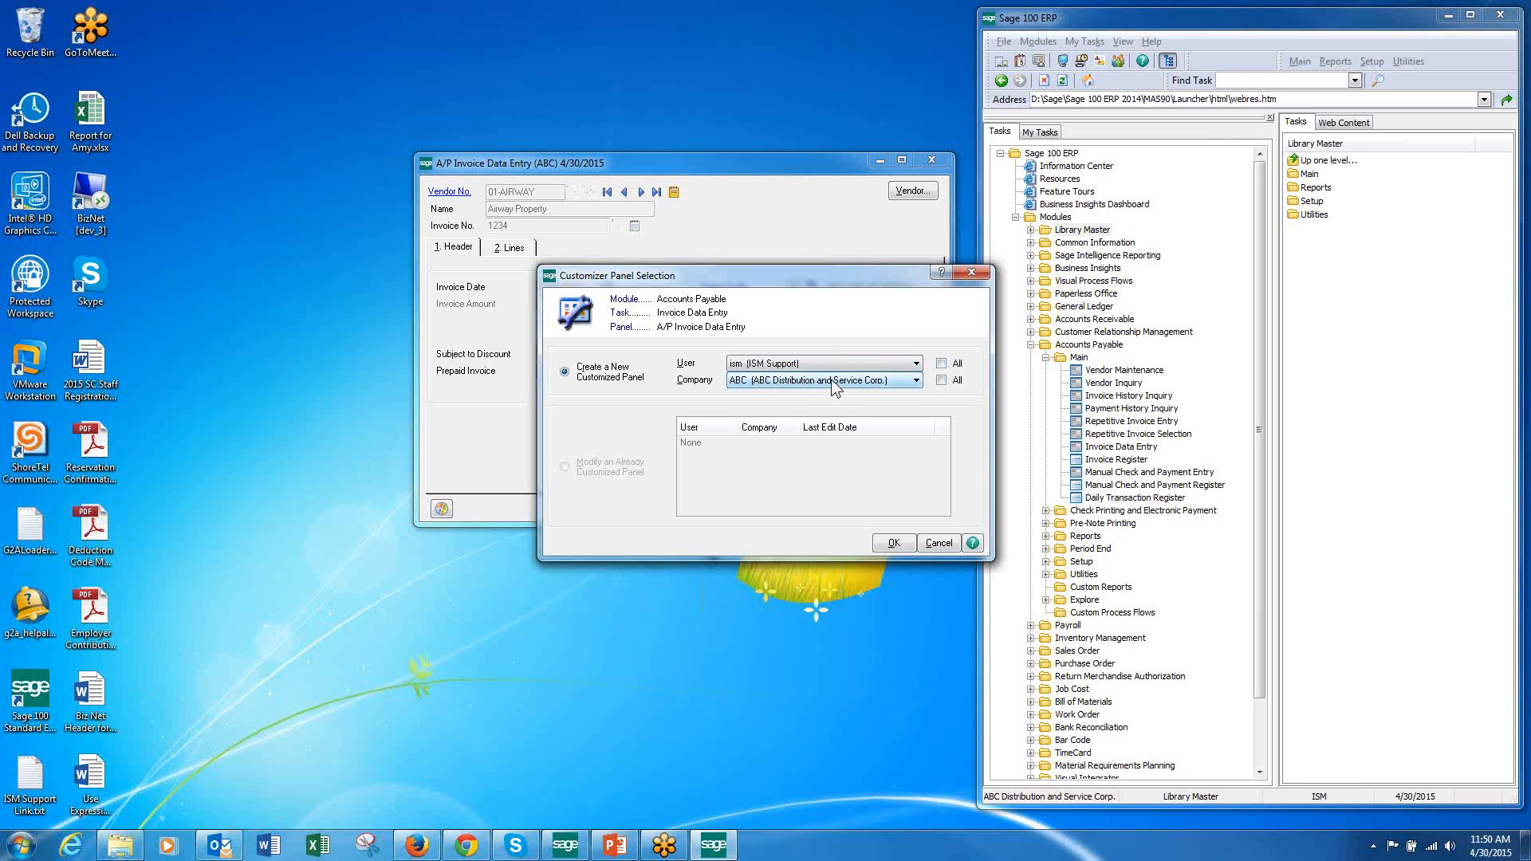
Step: Create a customized Header panel for user ism and company ABC, and reposition the panel and Customizer tool windows
click(893, 543)
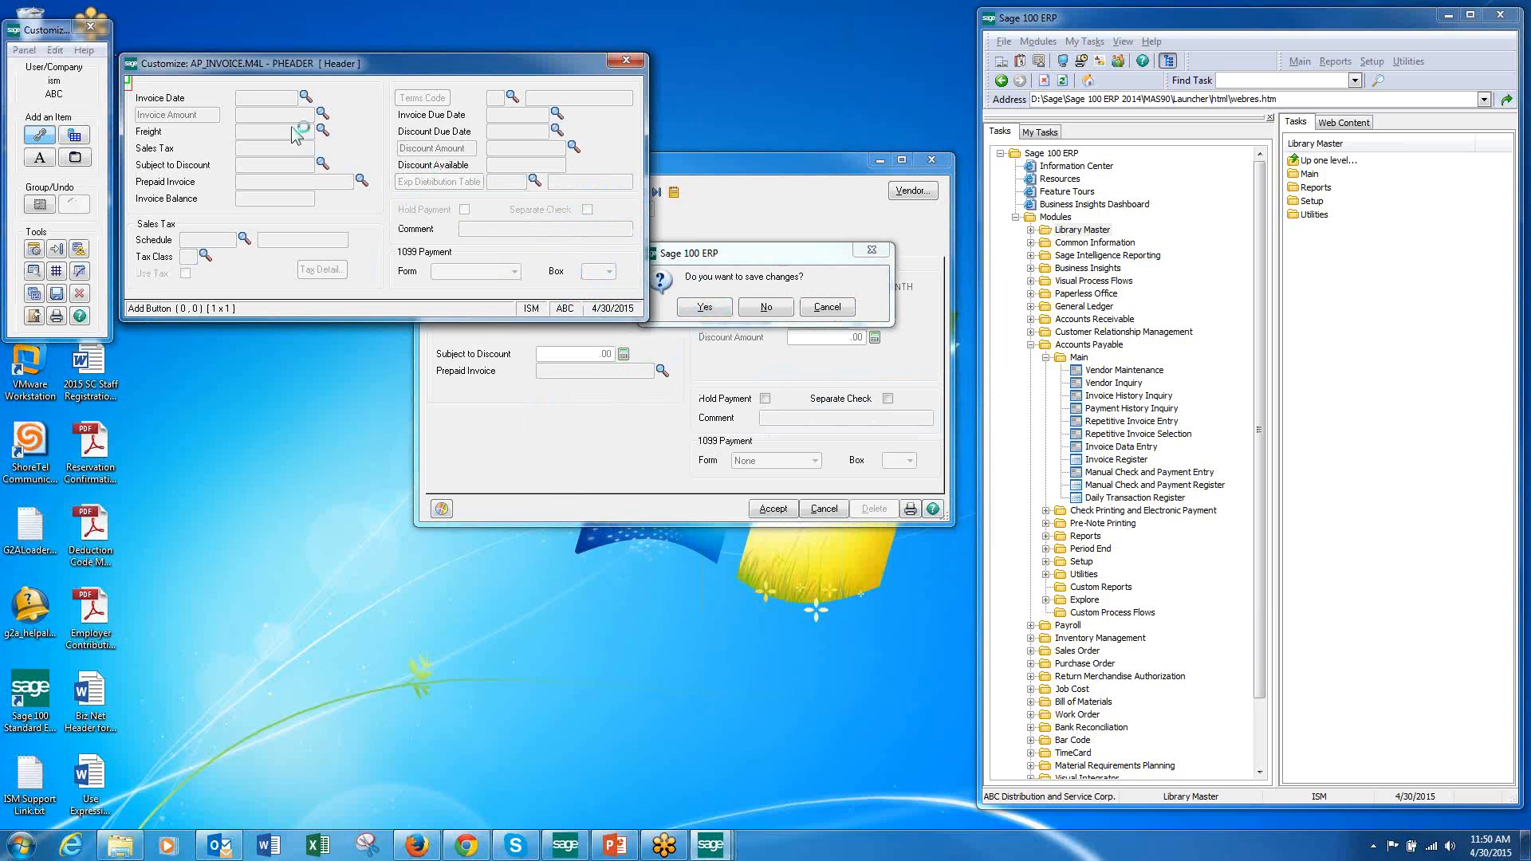
drag(427, 72, 679, 169)
drag(47, 33, 282, 125)
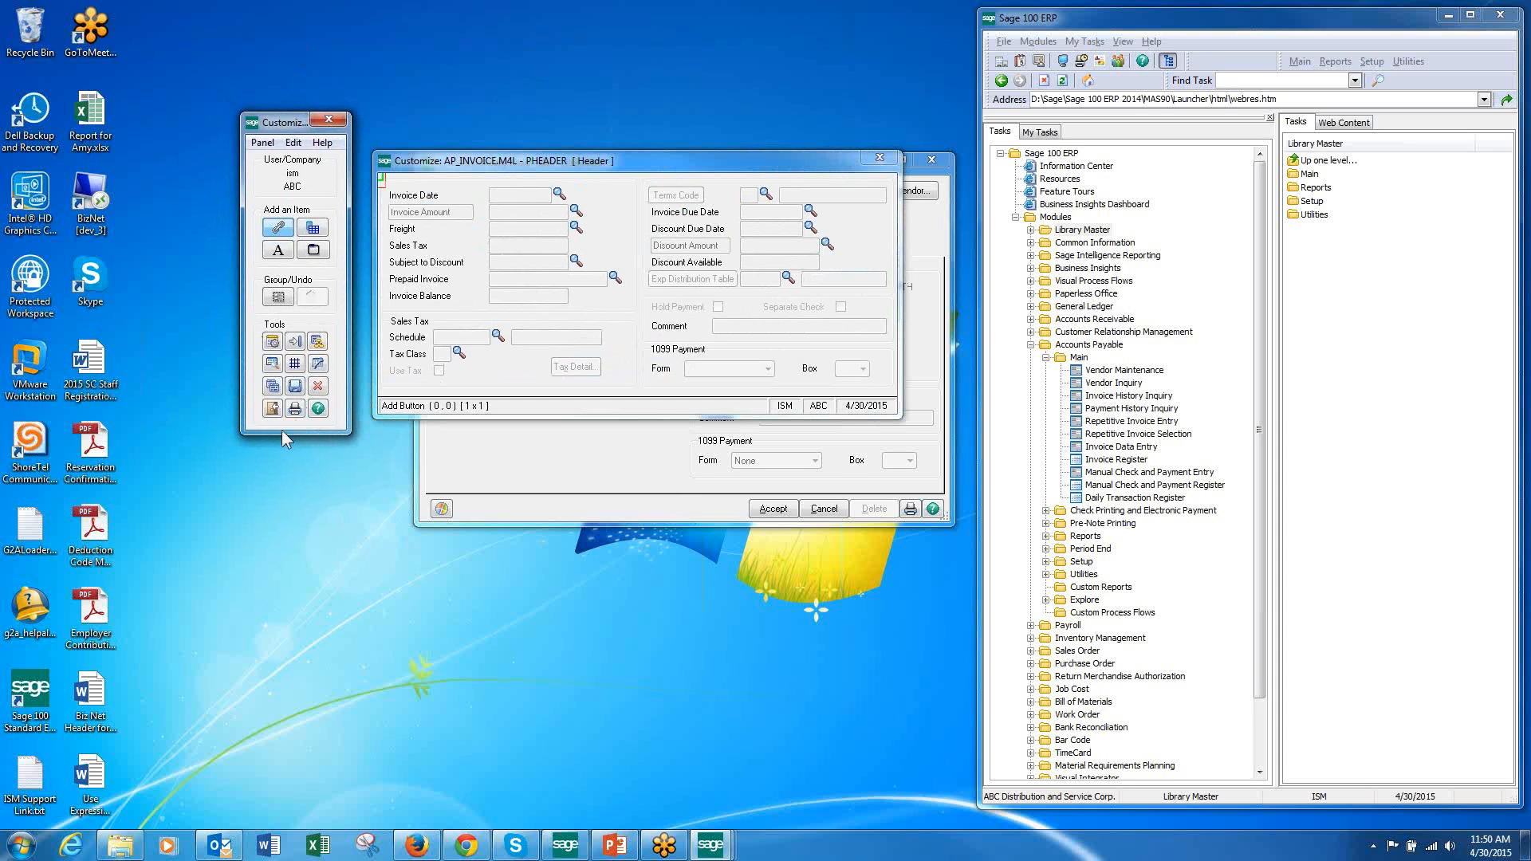
Step: Open the Header panel's Tab Definitions and remove TAXSCHEDULE, TAXCLASS and USETAX from the tab sequence
click(295, 343)
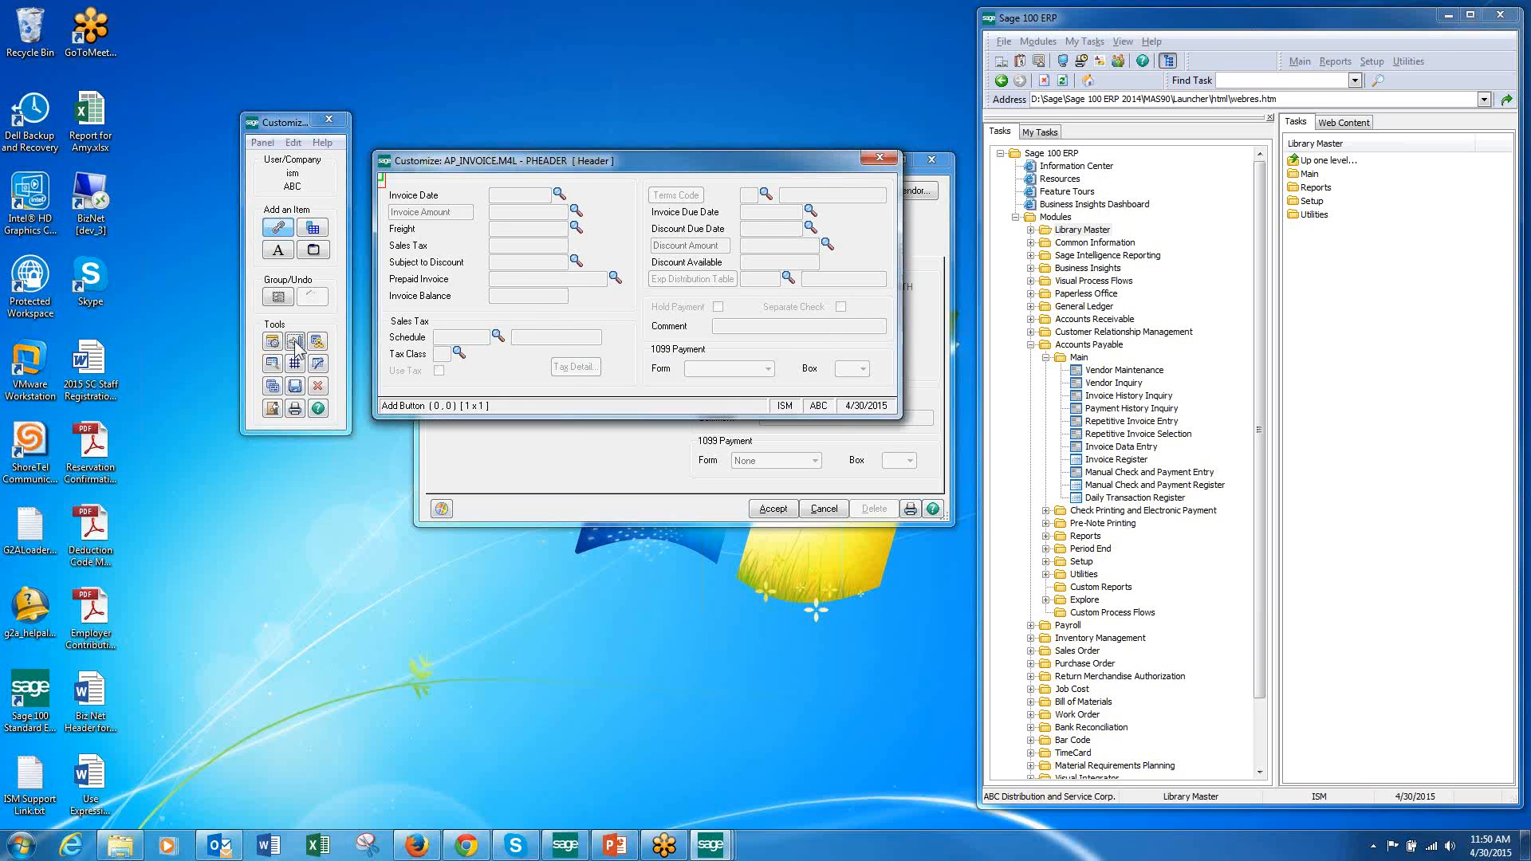
drag(786, 289, 646, 291)
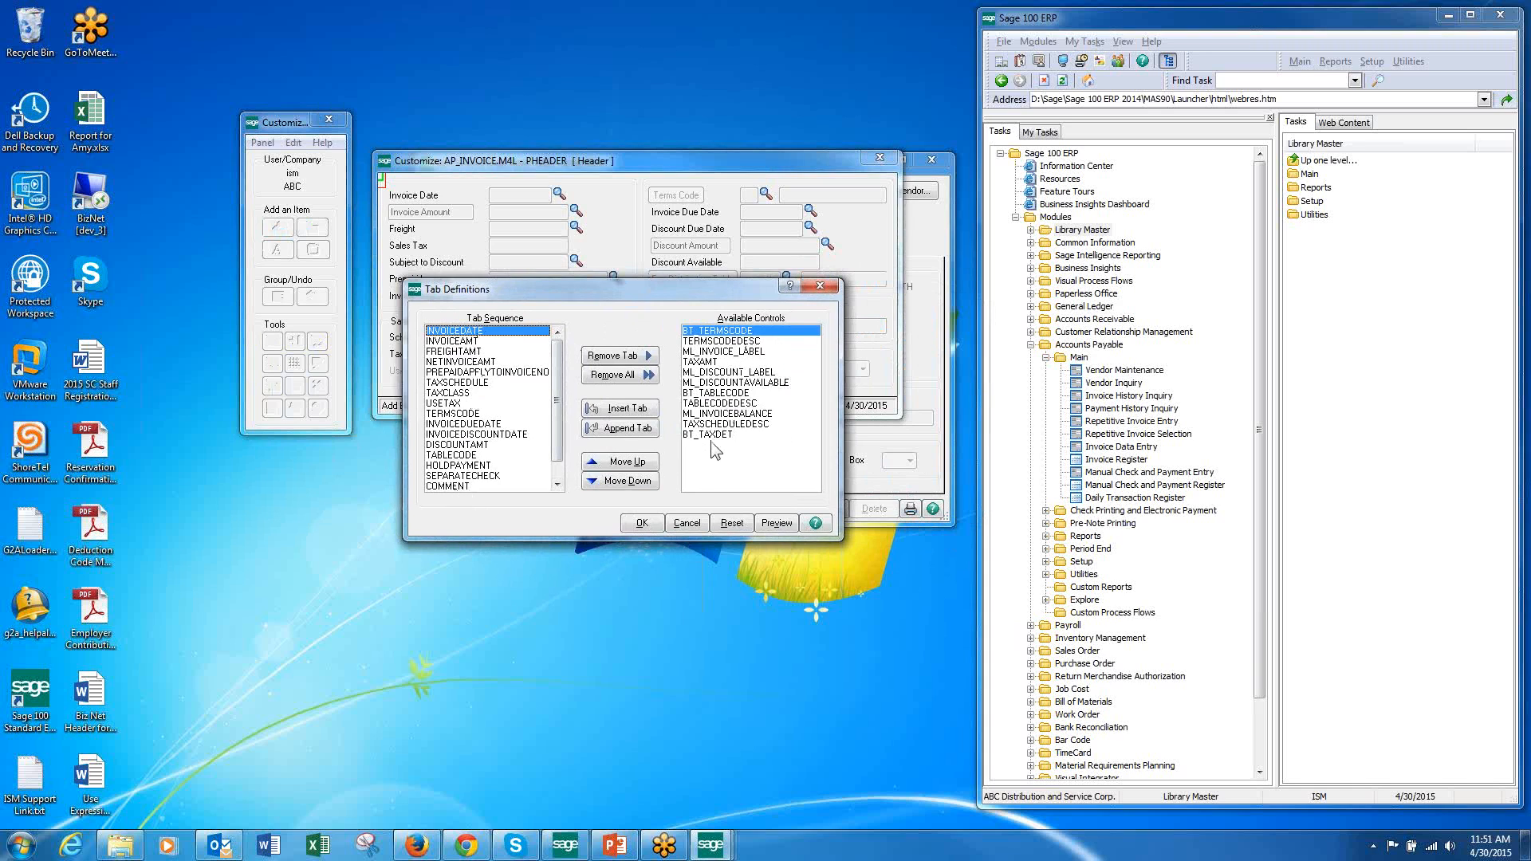
click(471, 384)
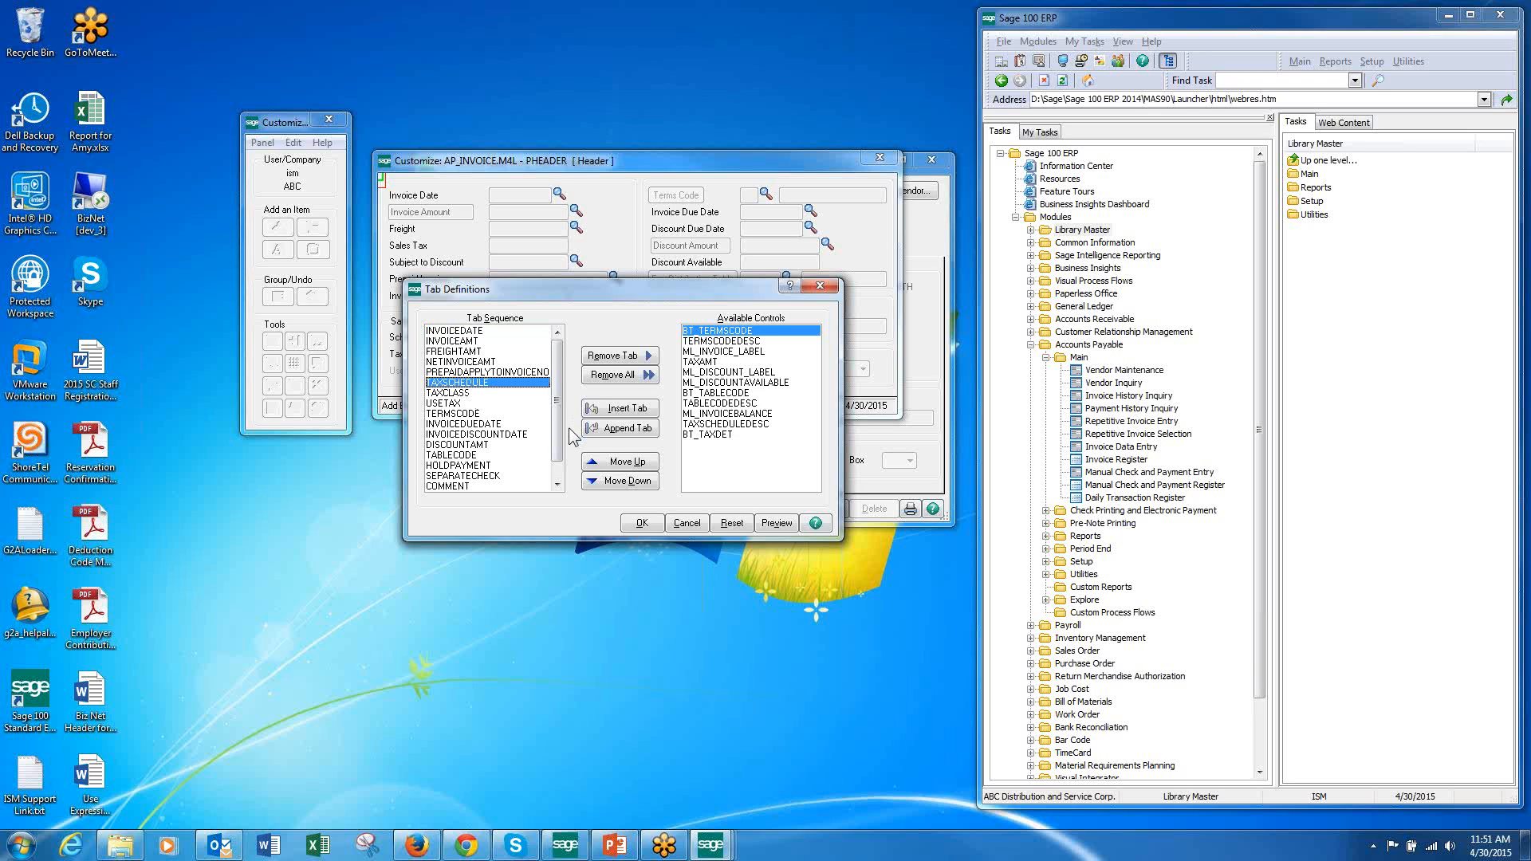
click(621, 356)
click(621, 357)
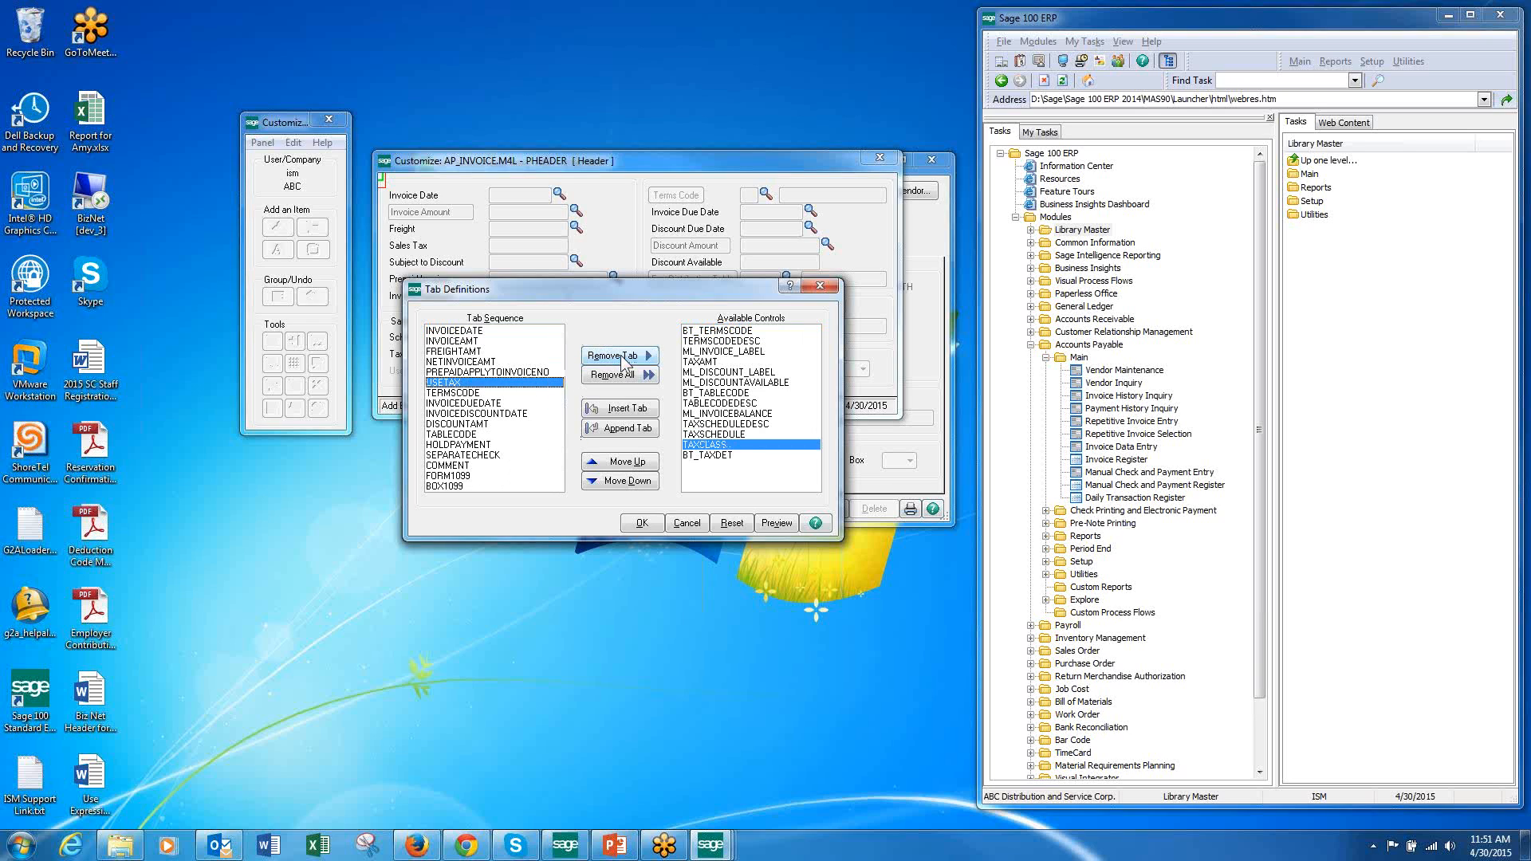
click(621, 356)
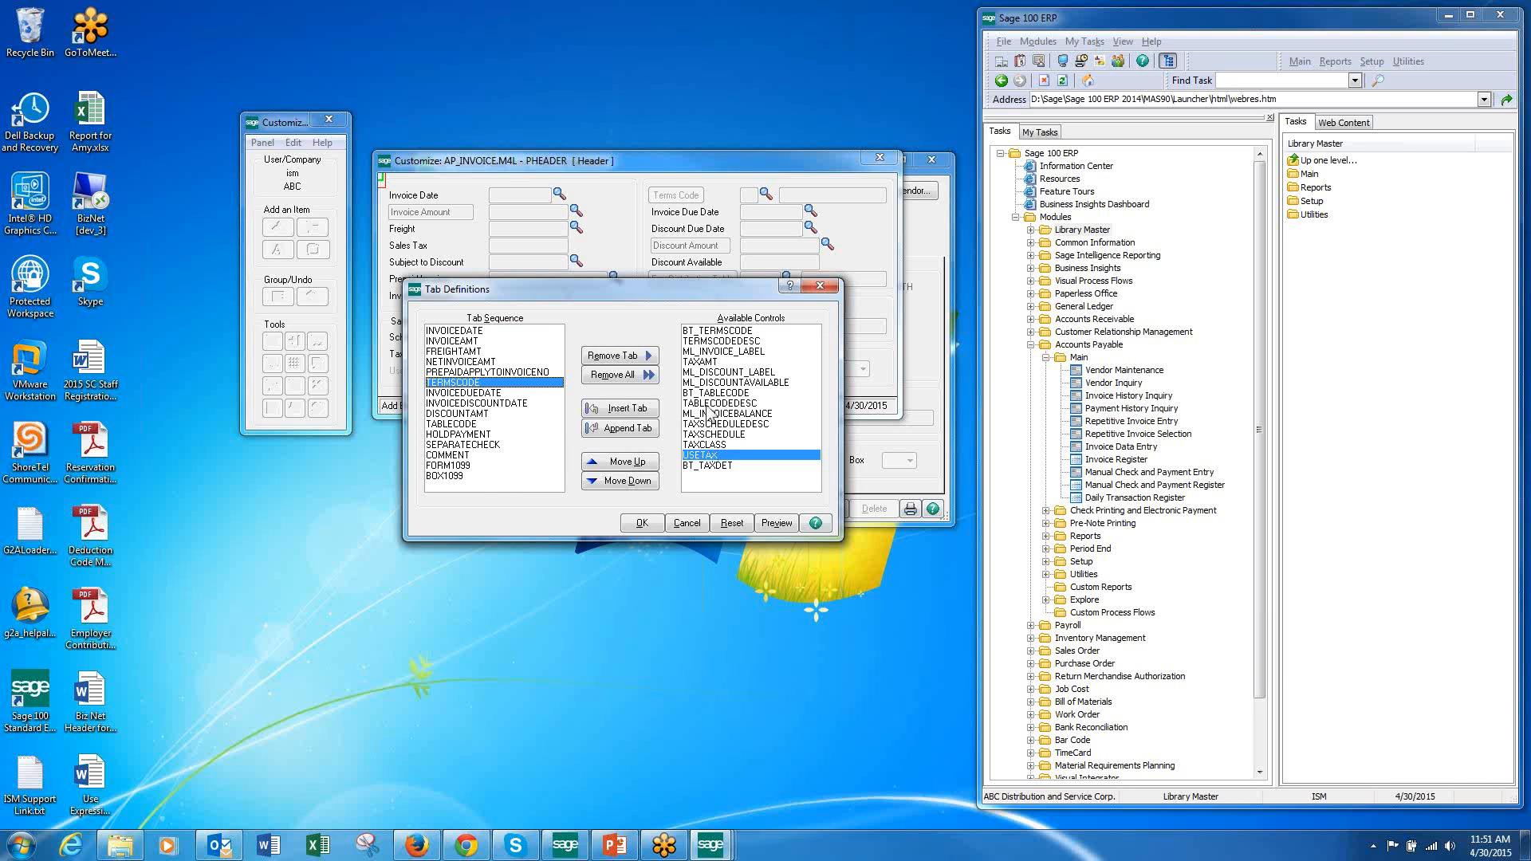
Step: Insert TERMSCODEDESC into the tab sequence and place it directly after TERMSCODE
click(710, 341)
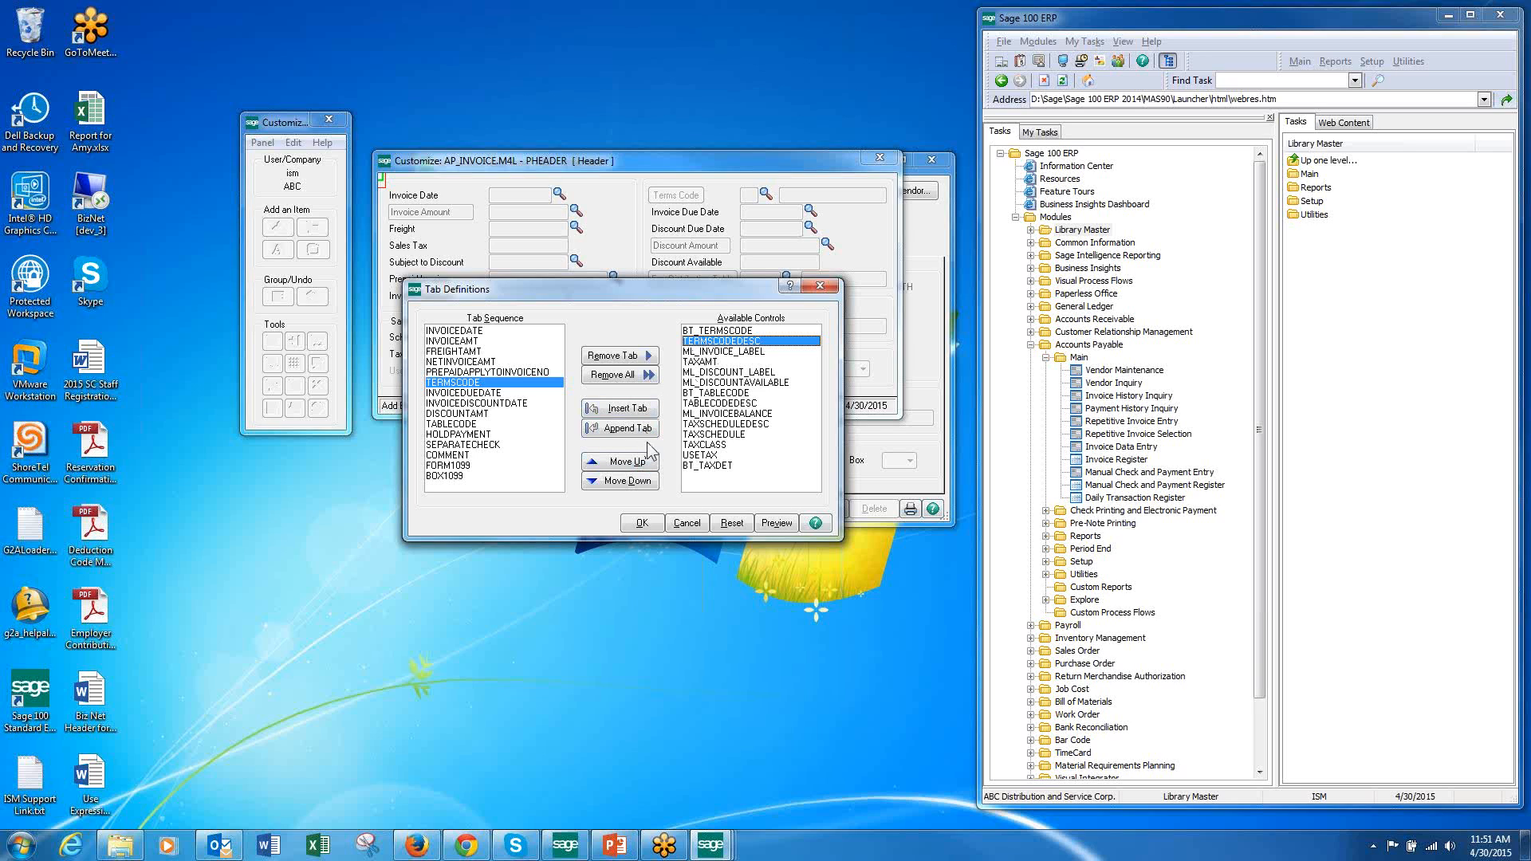
click(626, 413)
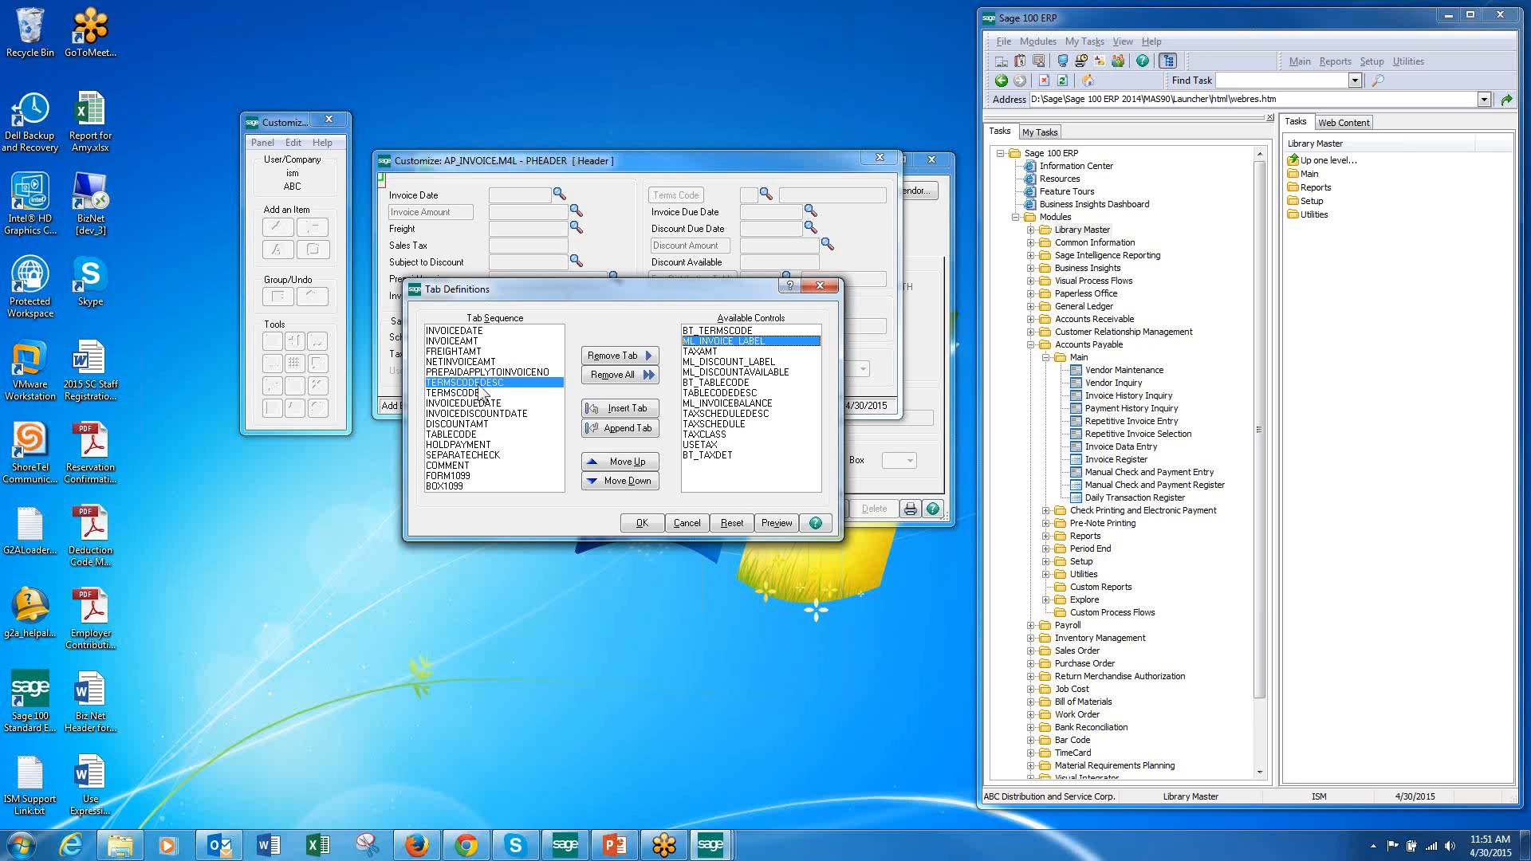
click(611, 482)
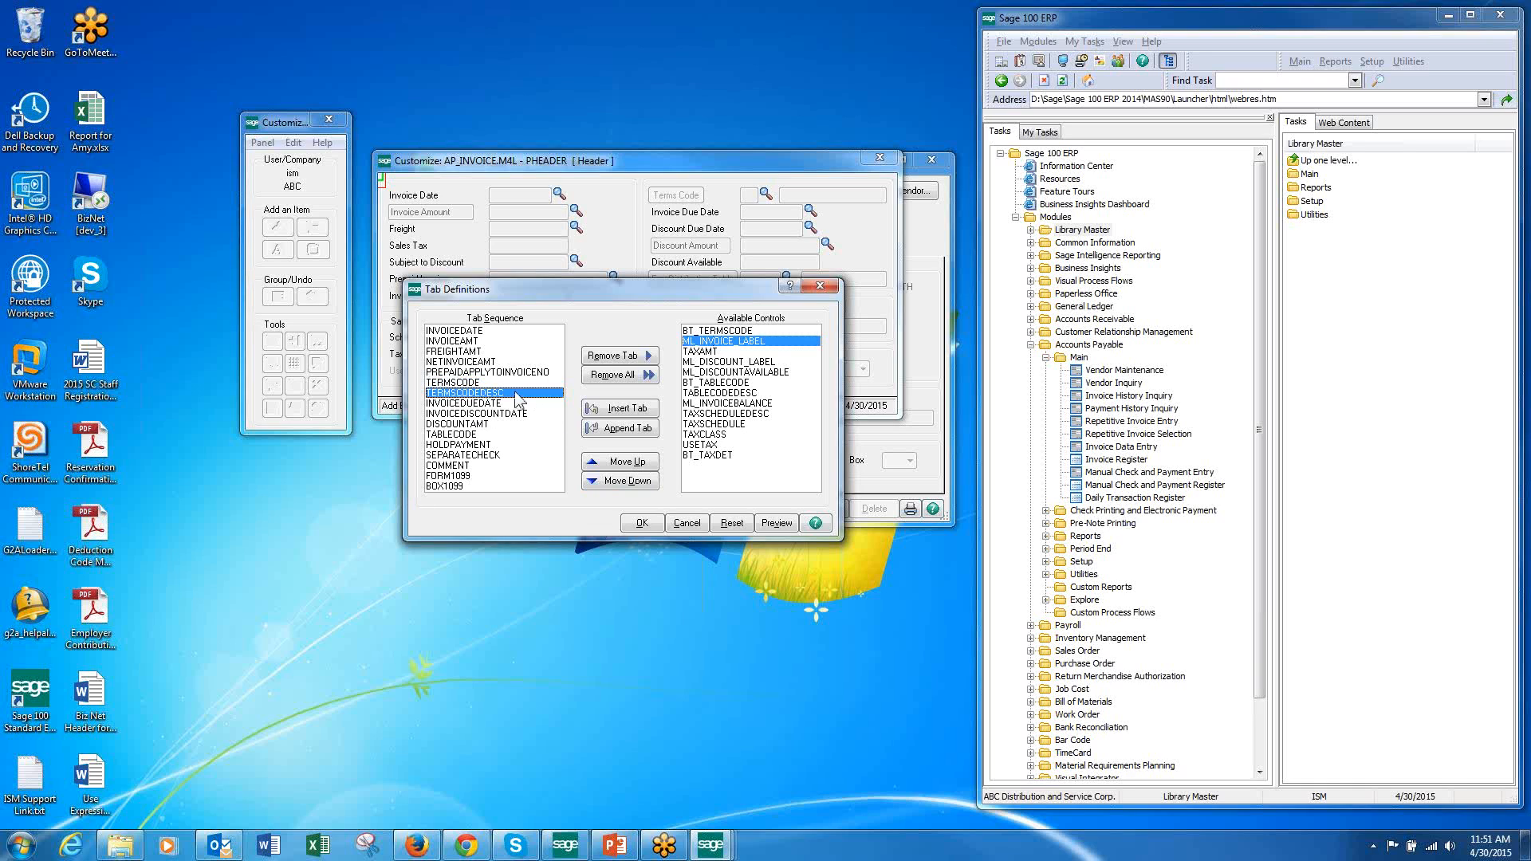
Step: Remove TERMSCODEDESC from the tab sequence and reposition the Tab Definitions window below the Header panel
click(614, 355)
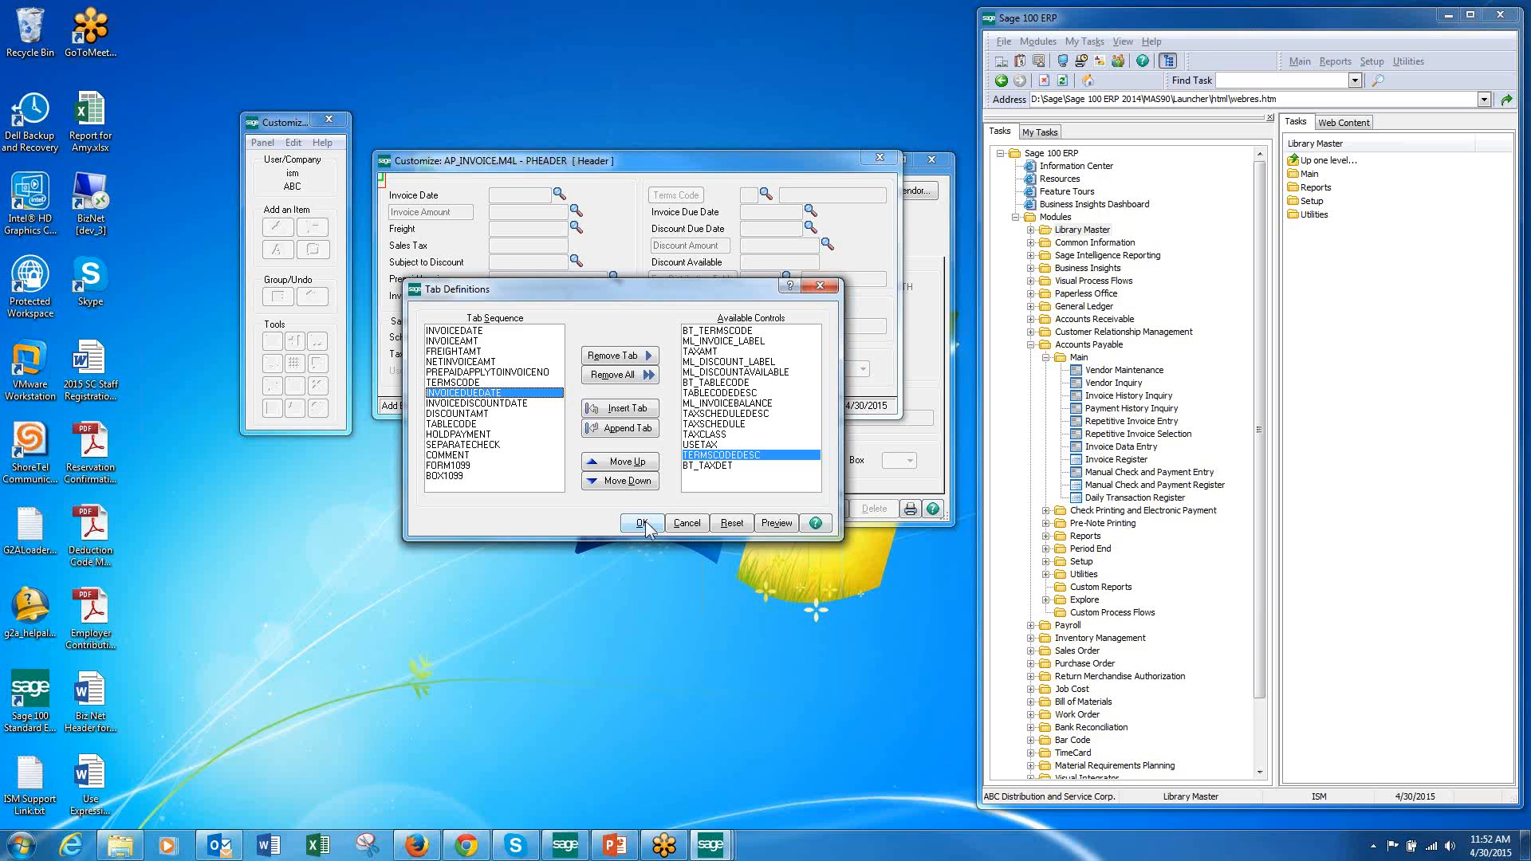
click(488, 330)
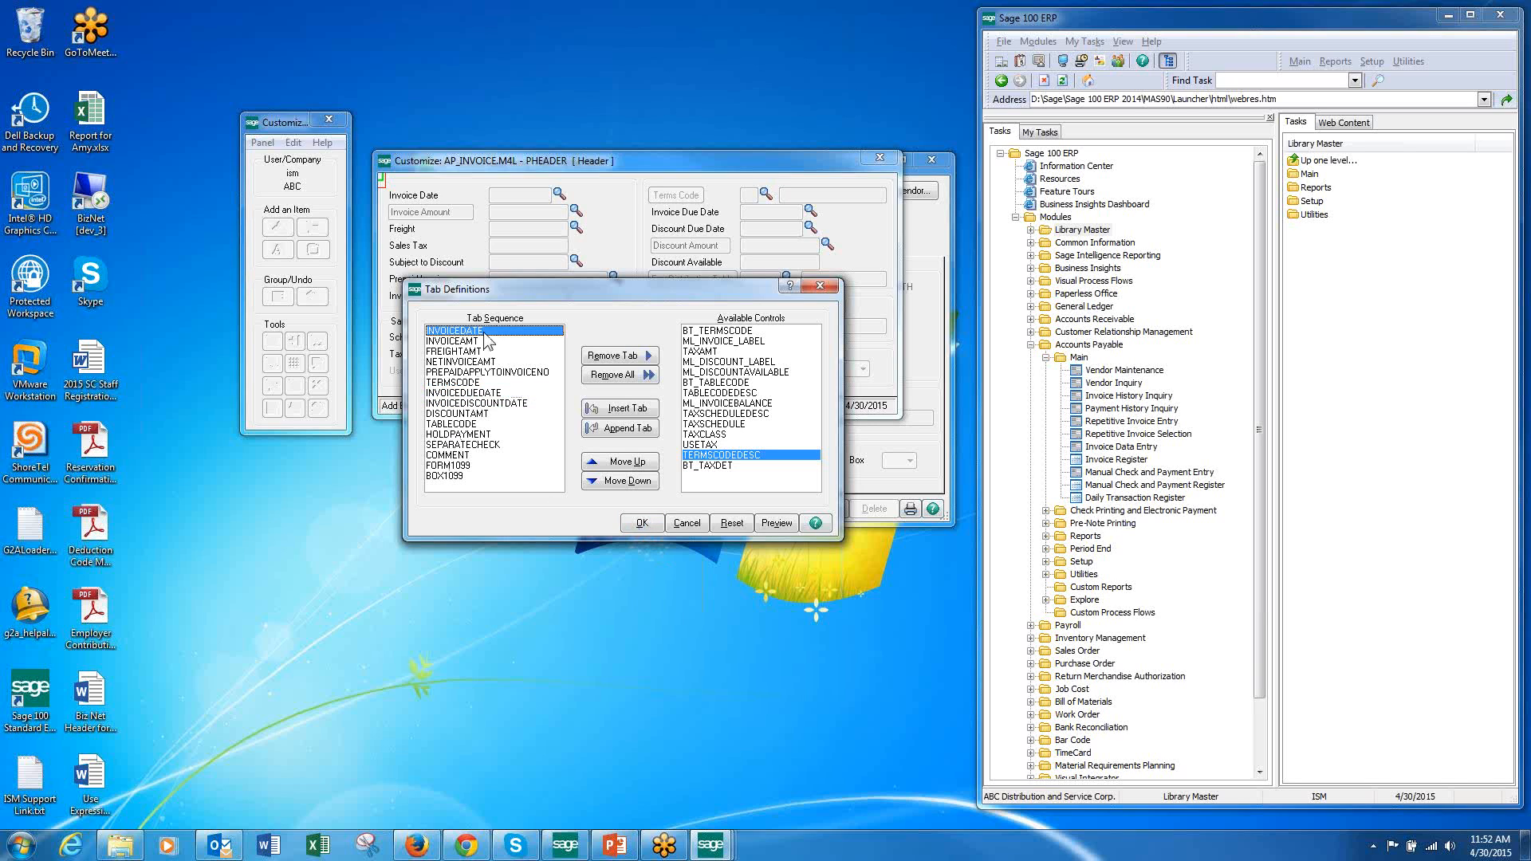
drag(685, 290, 689, 447)
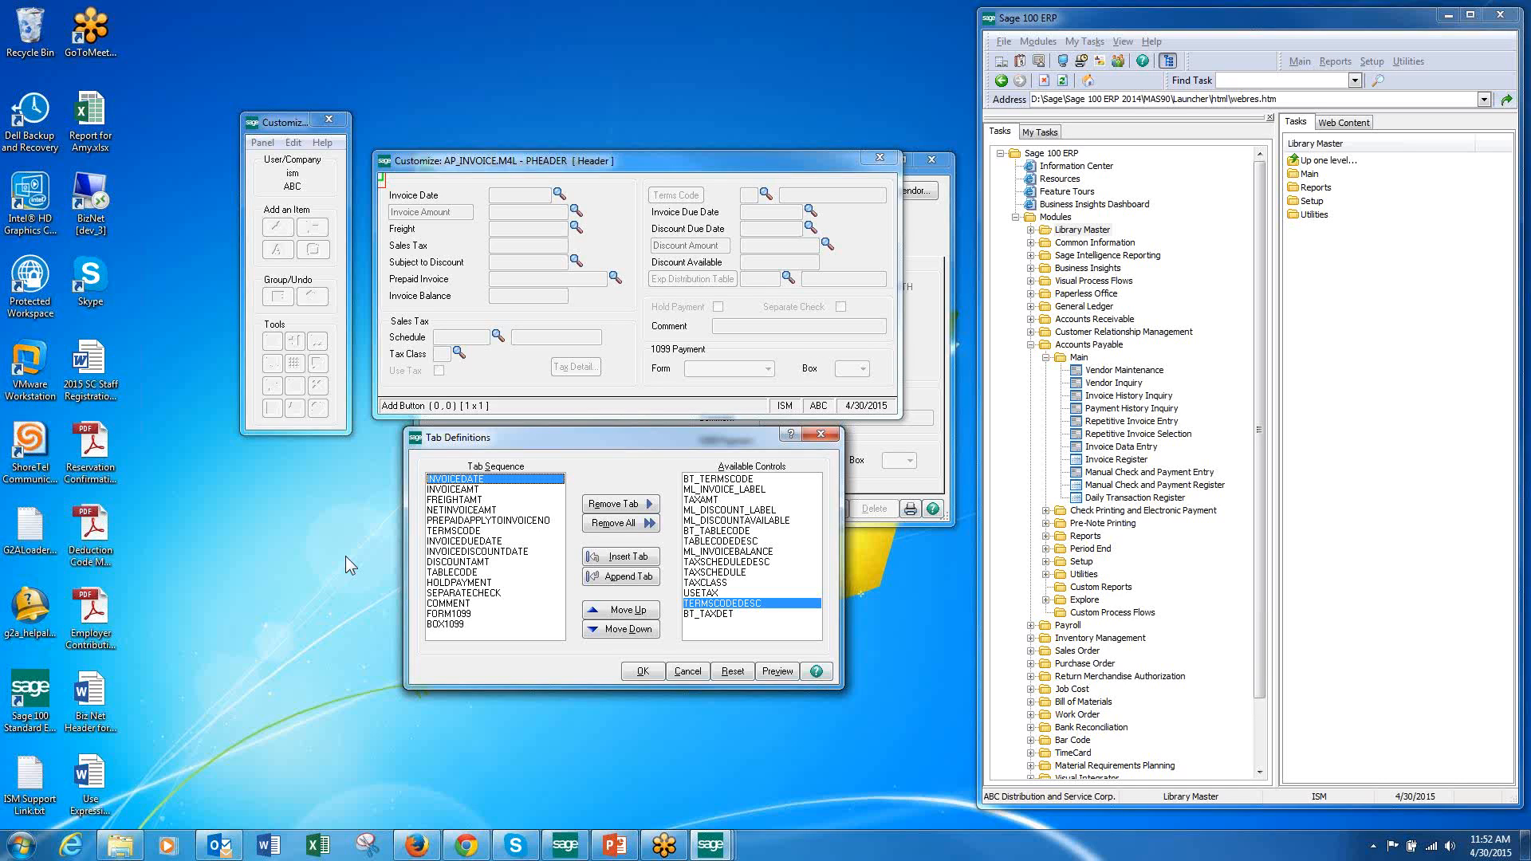
Step: Move NETINVOICEAMT down the tab sequence to directly after TABLECODE
click(479, 490)
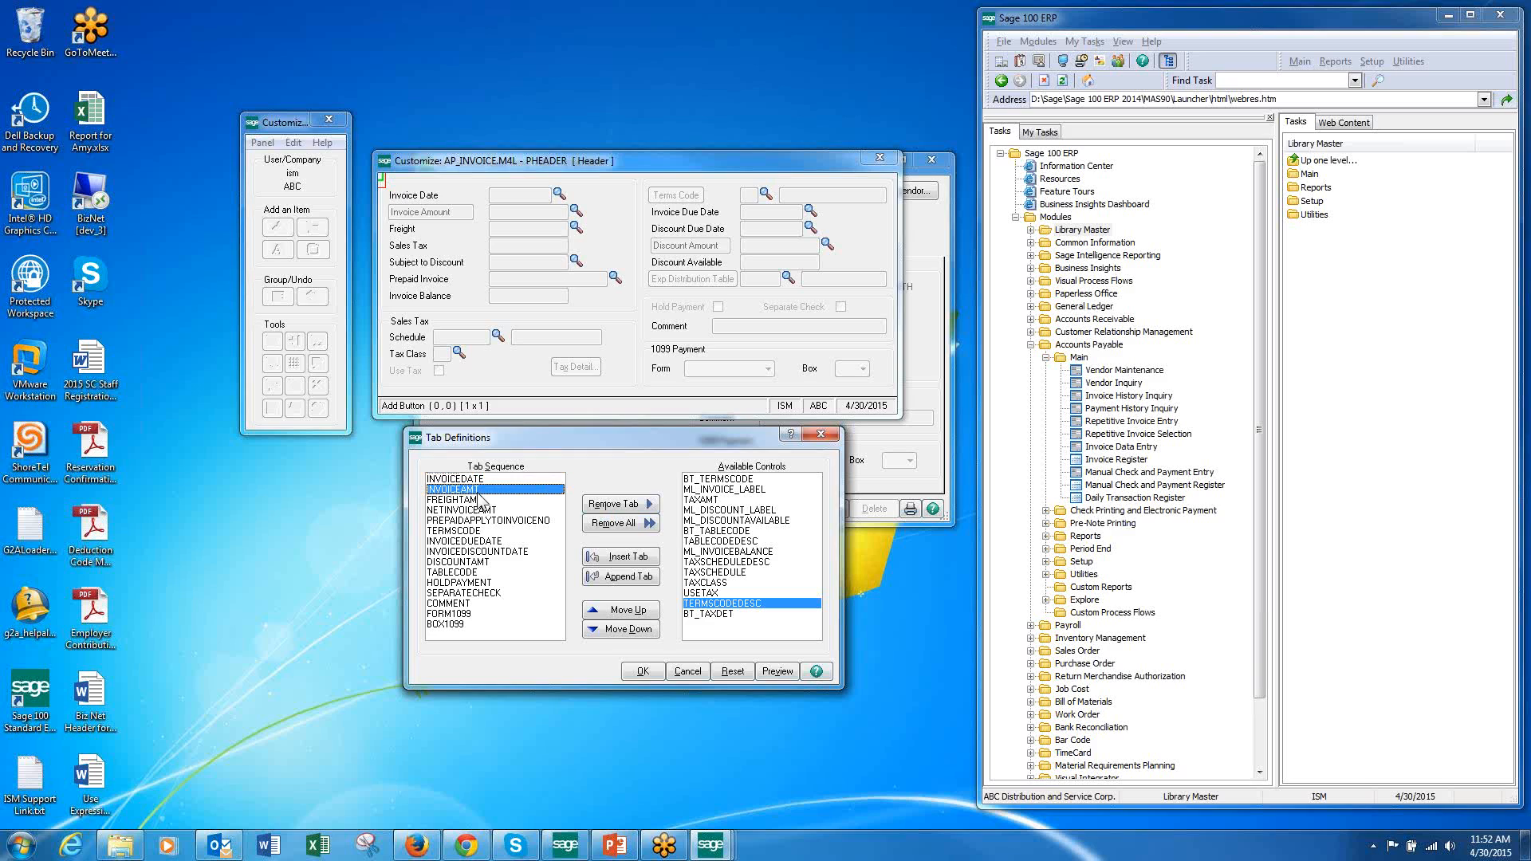
key(Down)
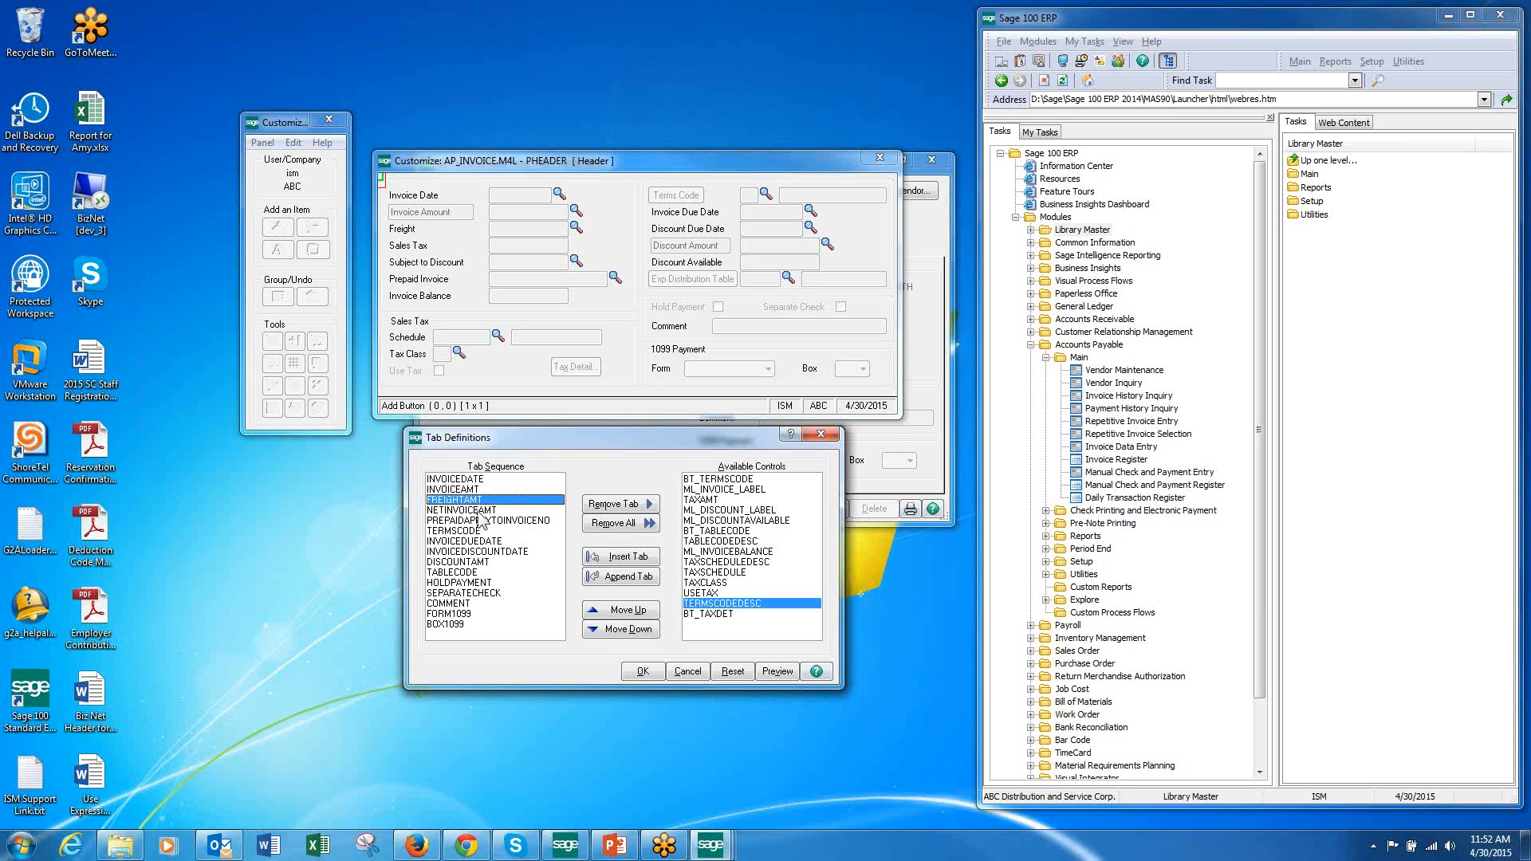
click(479, 511)
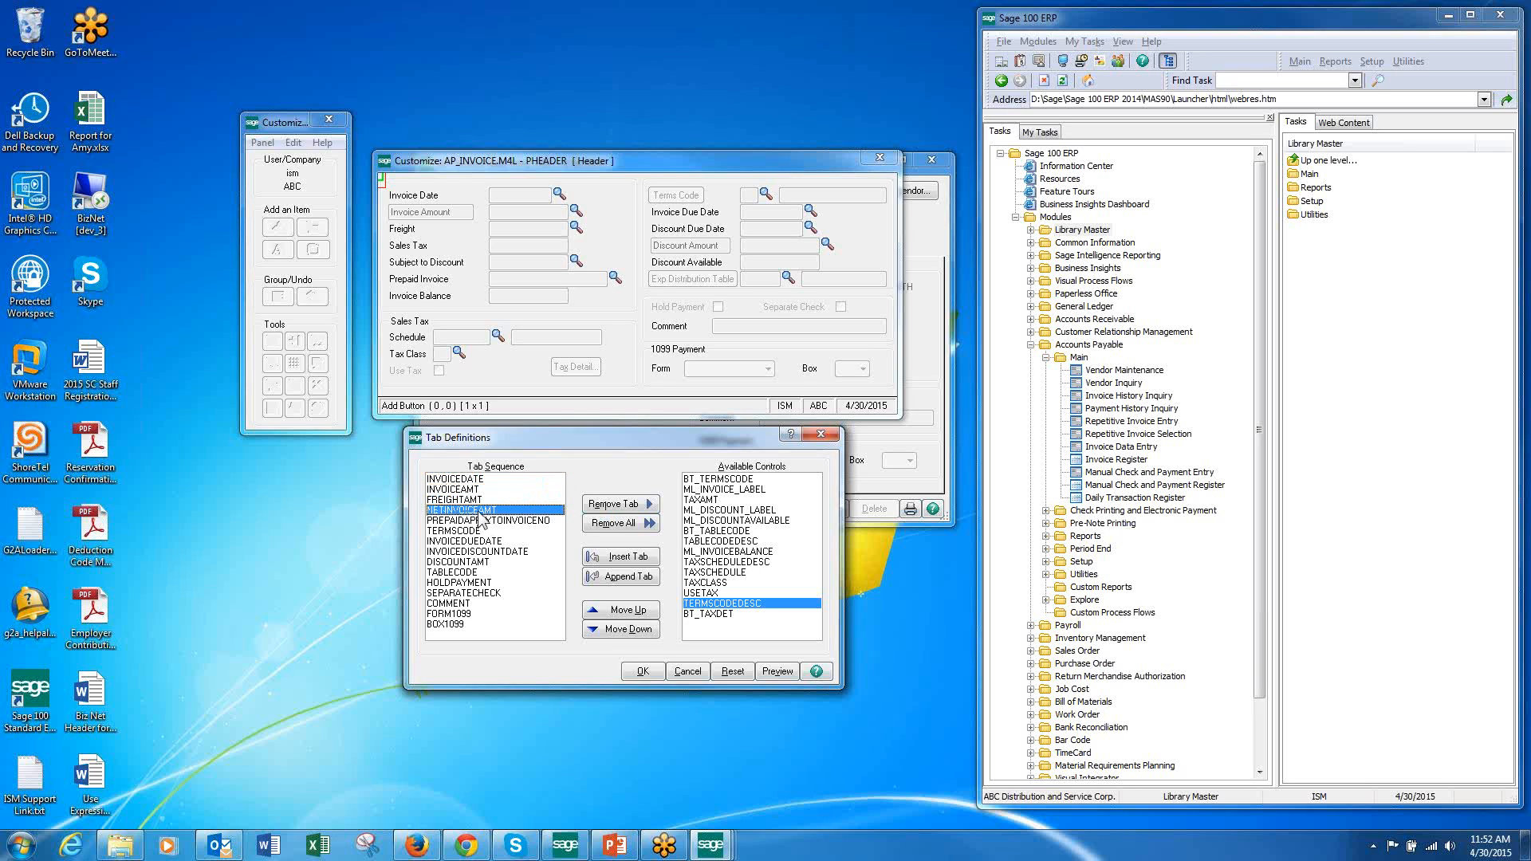
click(635, 630)
click(635, 630)
click(636, 630)
click(637, 631)
click(636, 630)
click(635, 630)
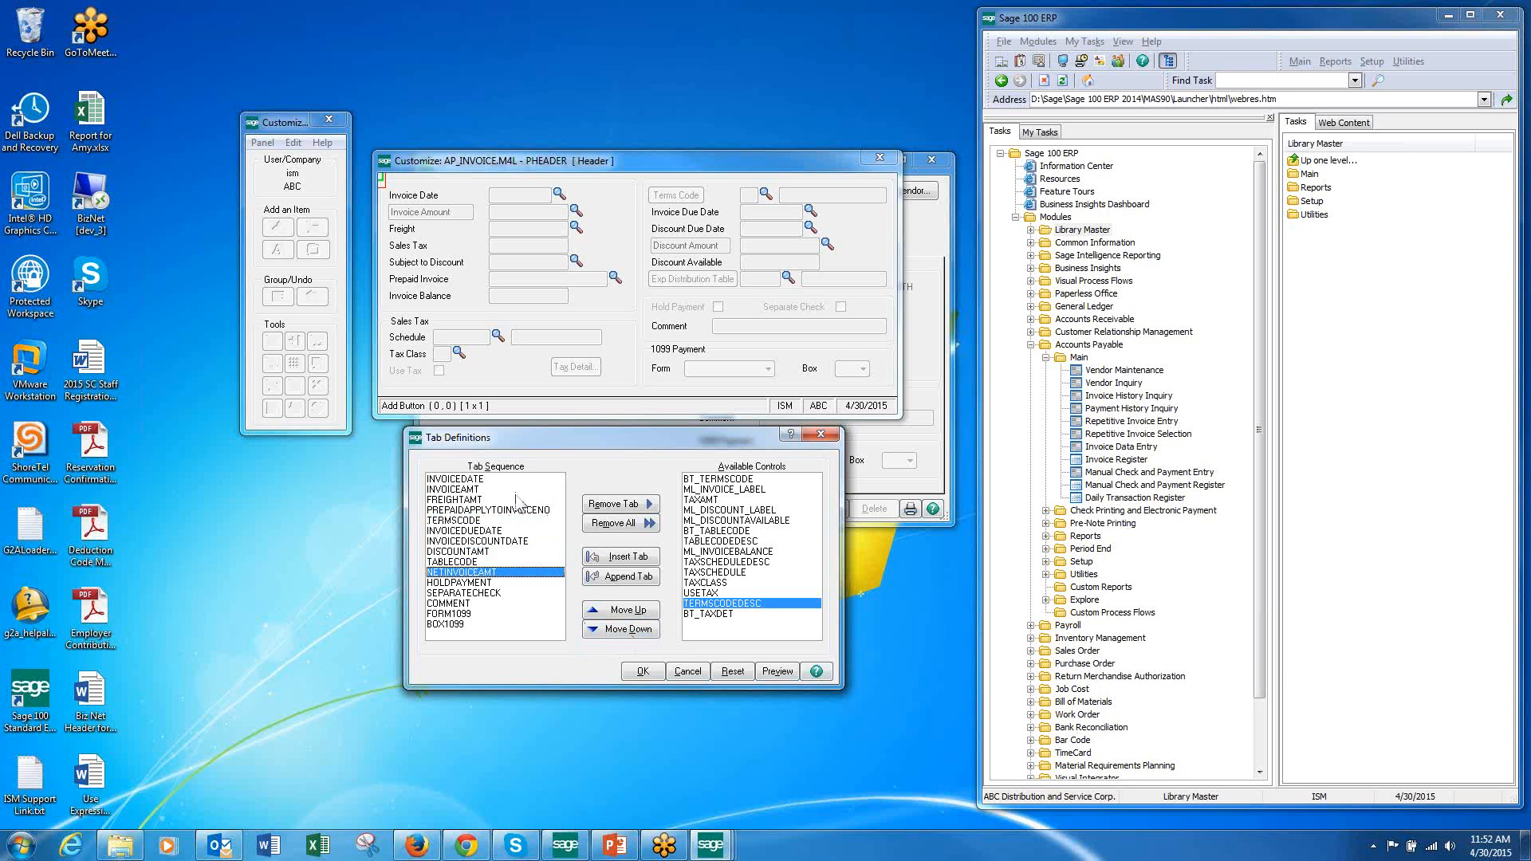
Step: Move PREPAIDAPPLYTOINVOICENO down the tab sequence to directly after HOLDPAYMENT
click(468, 521)
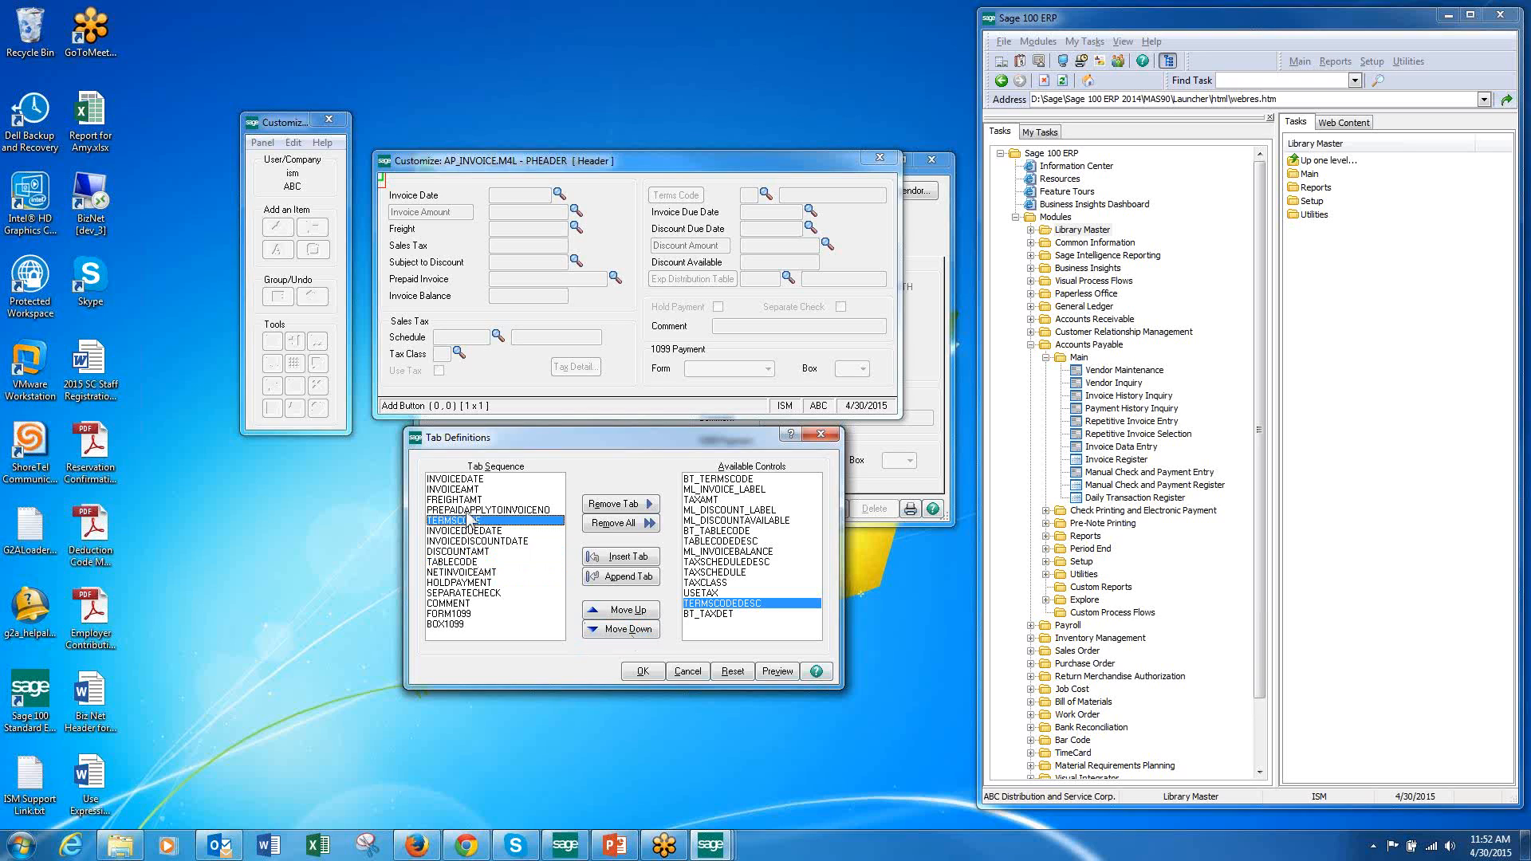
click(469, 510)
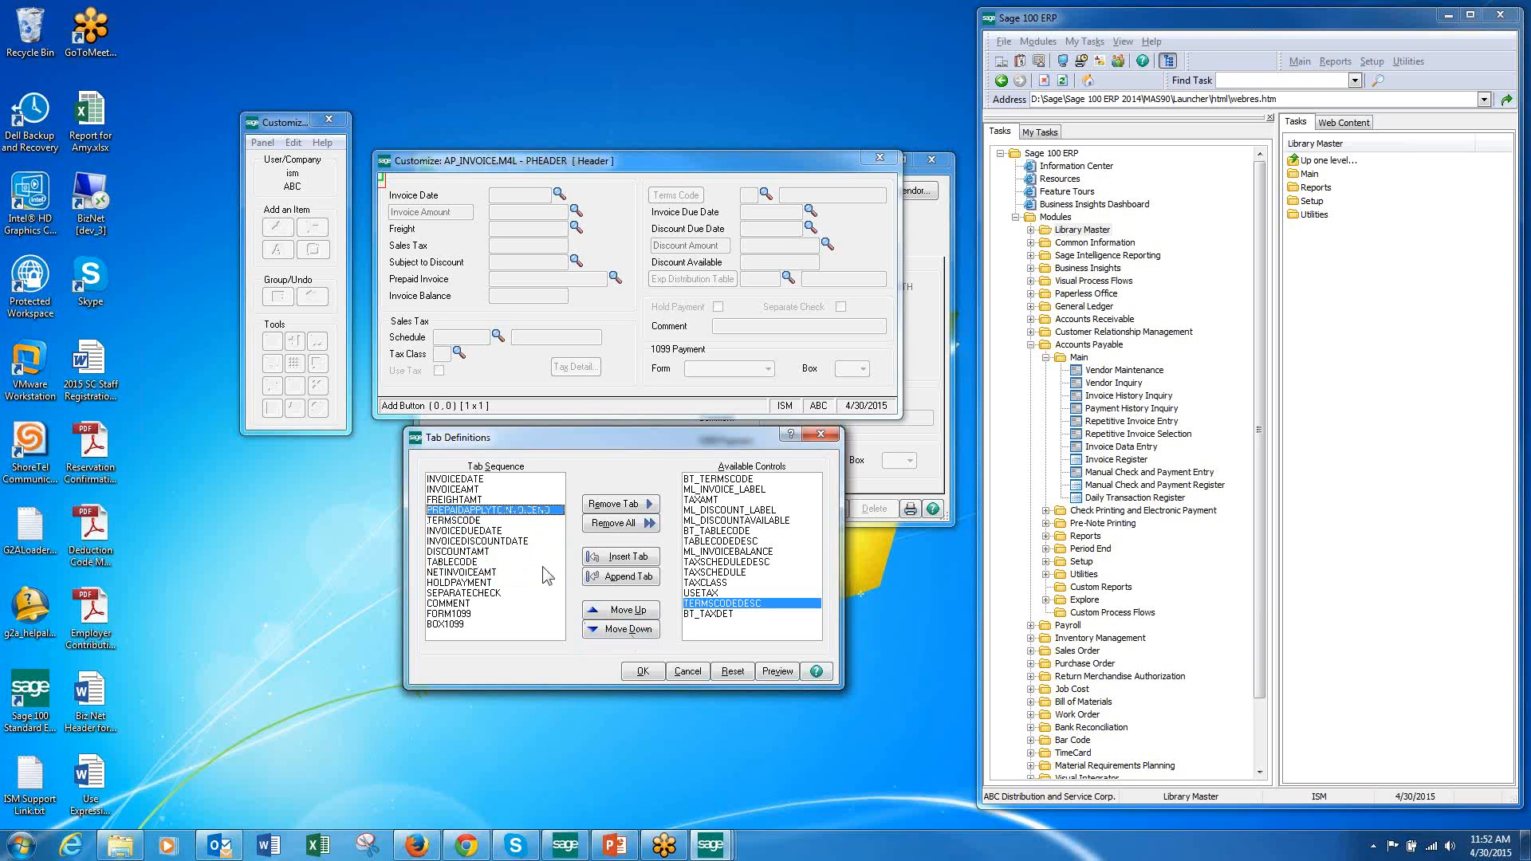
click(622, 630)
click(622, 629)
click(618, 630)
click(618, 630)
click(618, 630)
click(619, 630)
click(618, 630)
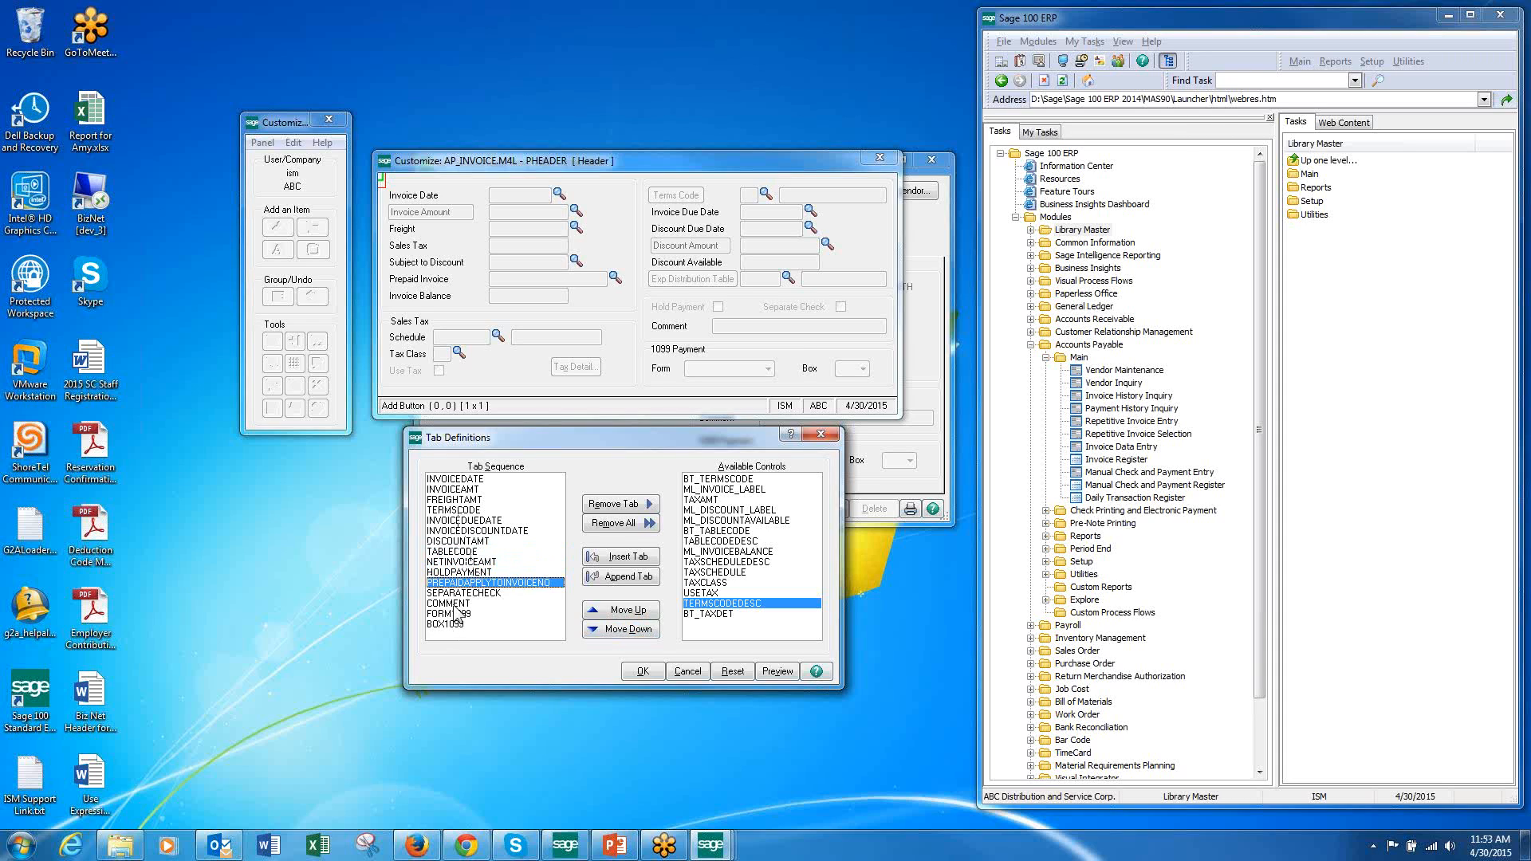
Step: Apply the tab definitions and save the customized Header panel
click(643, 672)
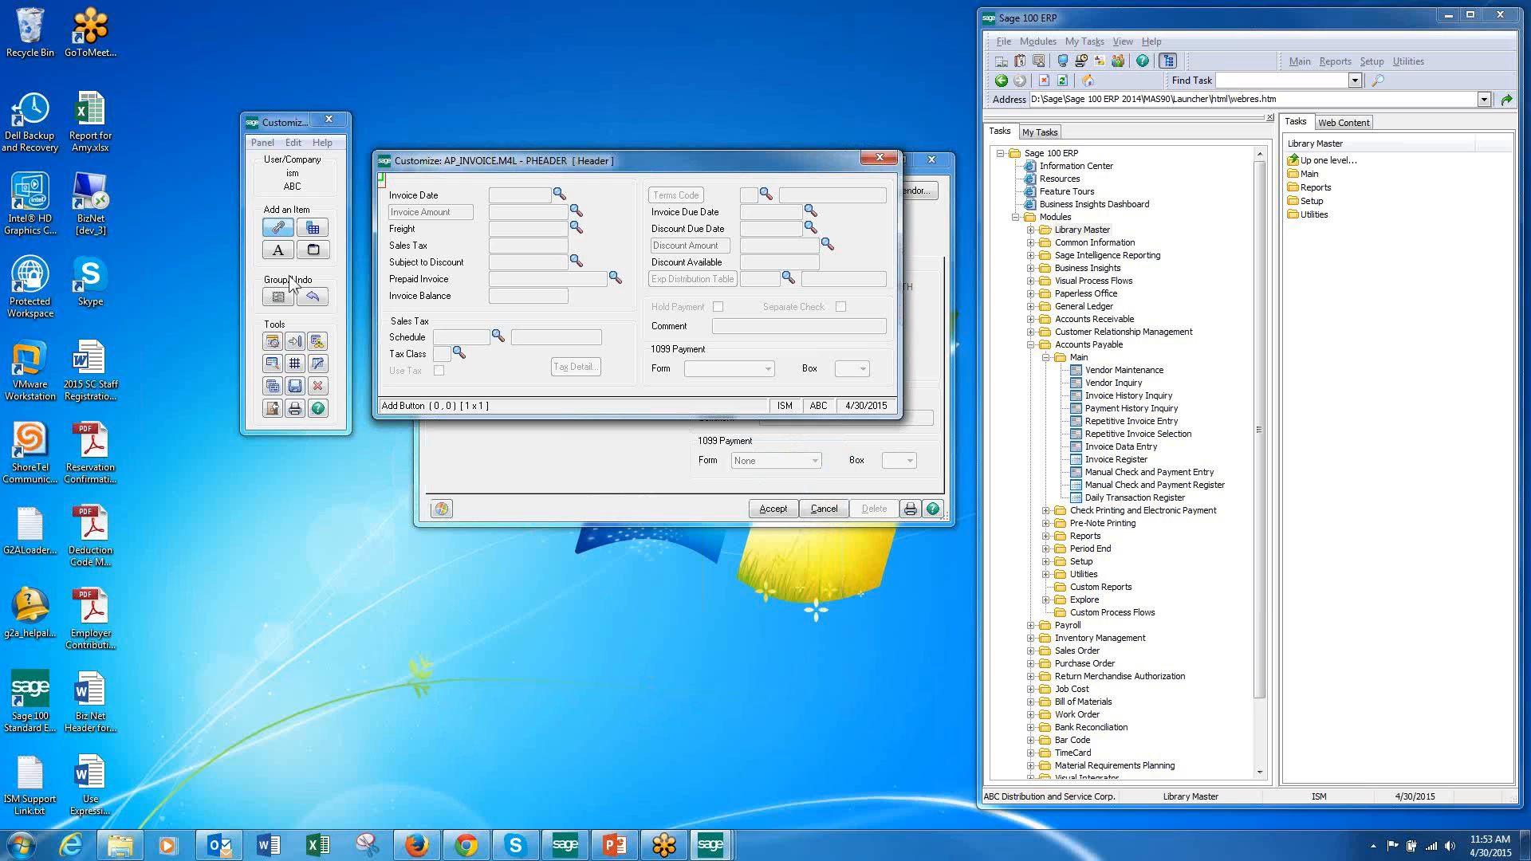
click(295, 389)
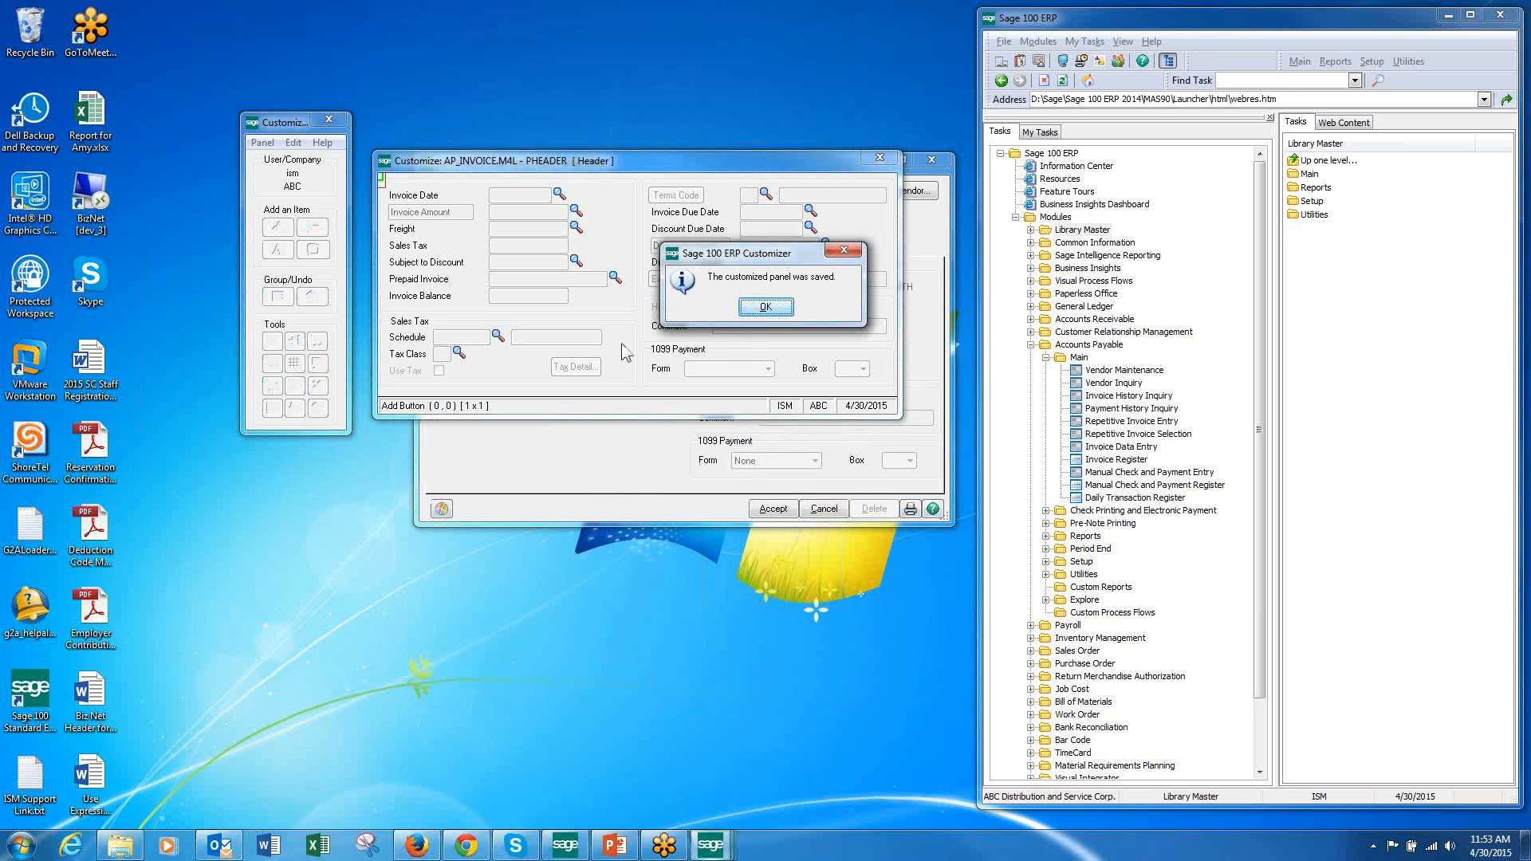
click(766, 307)
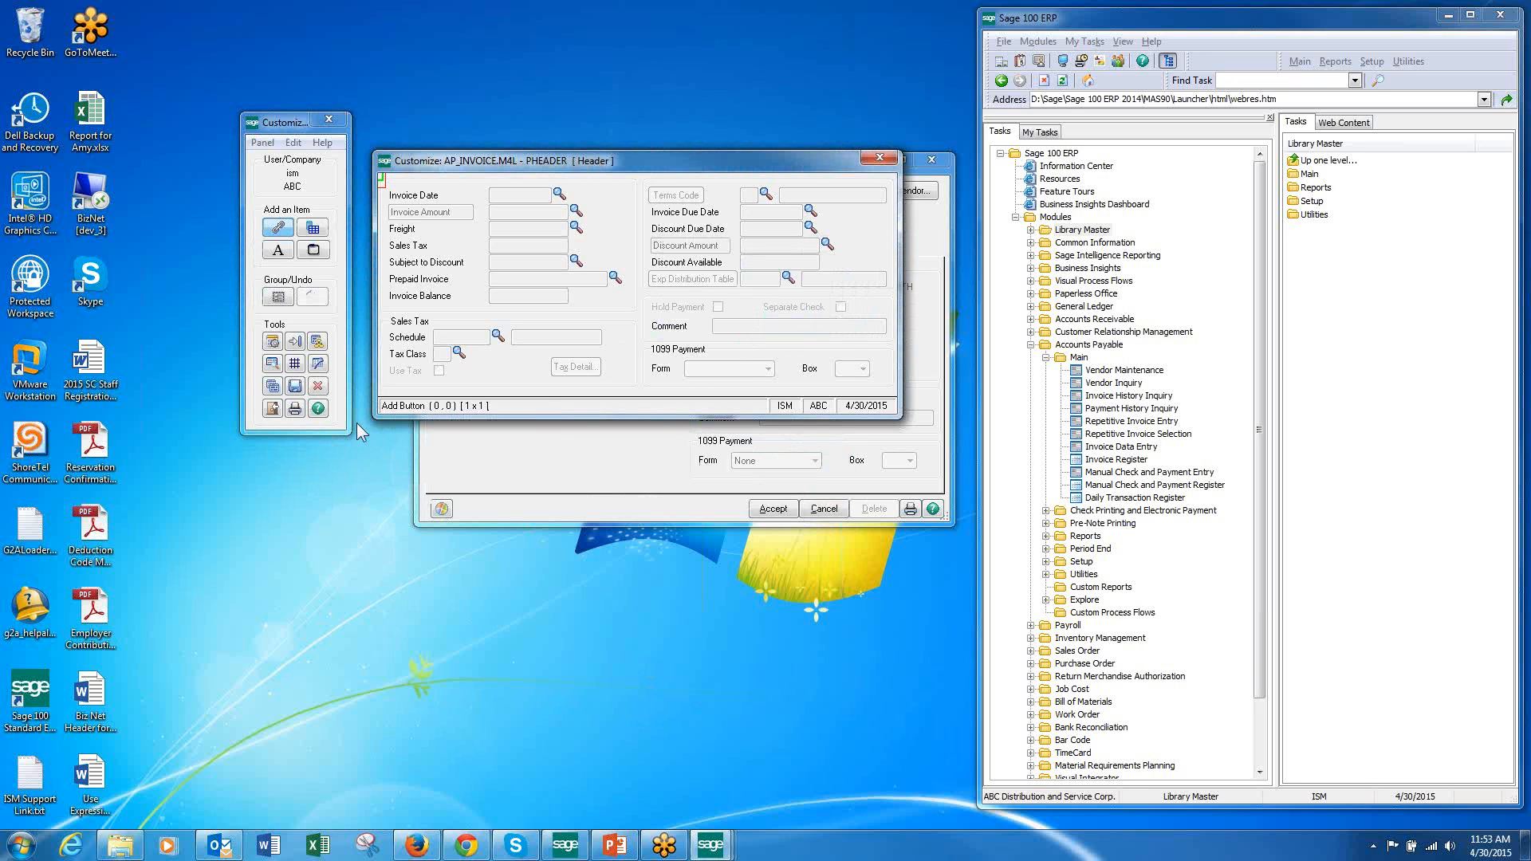
Step: Exit the Customizer and close A/P Invoice Data Entry without saving the open invoice
click(273, 409)
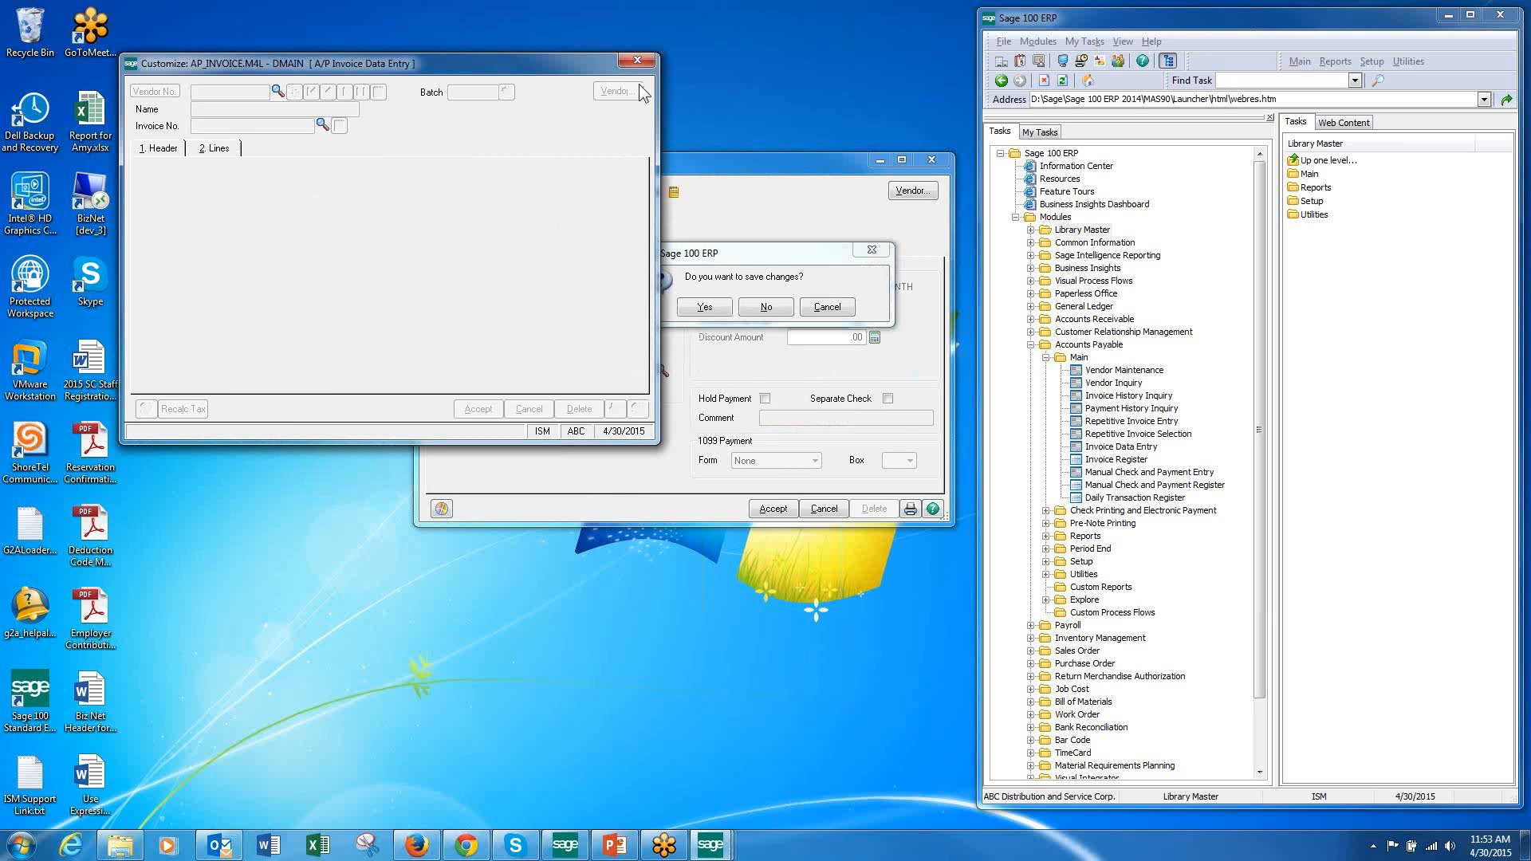
click(637, 56)
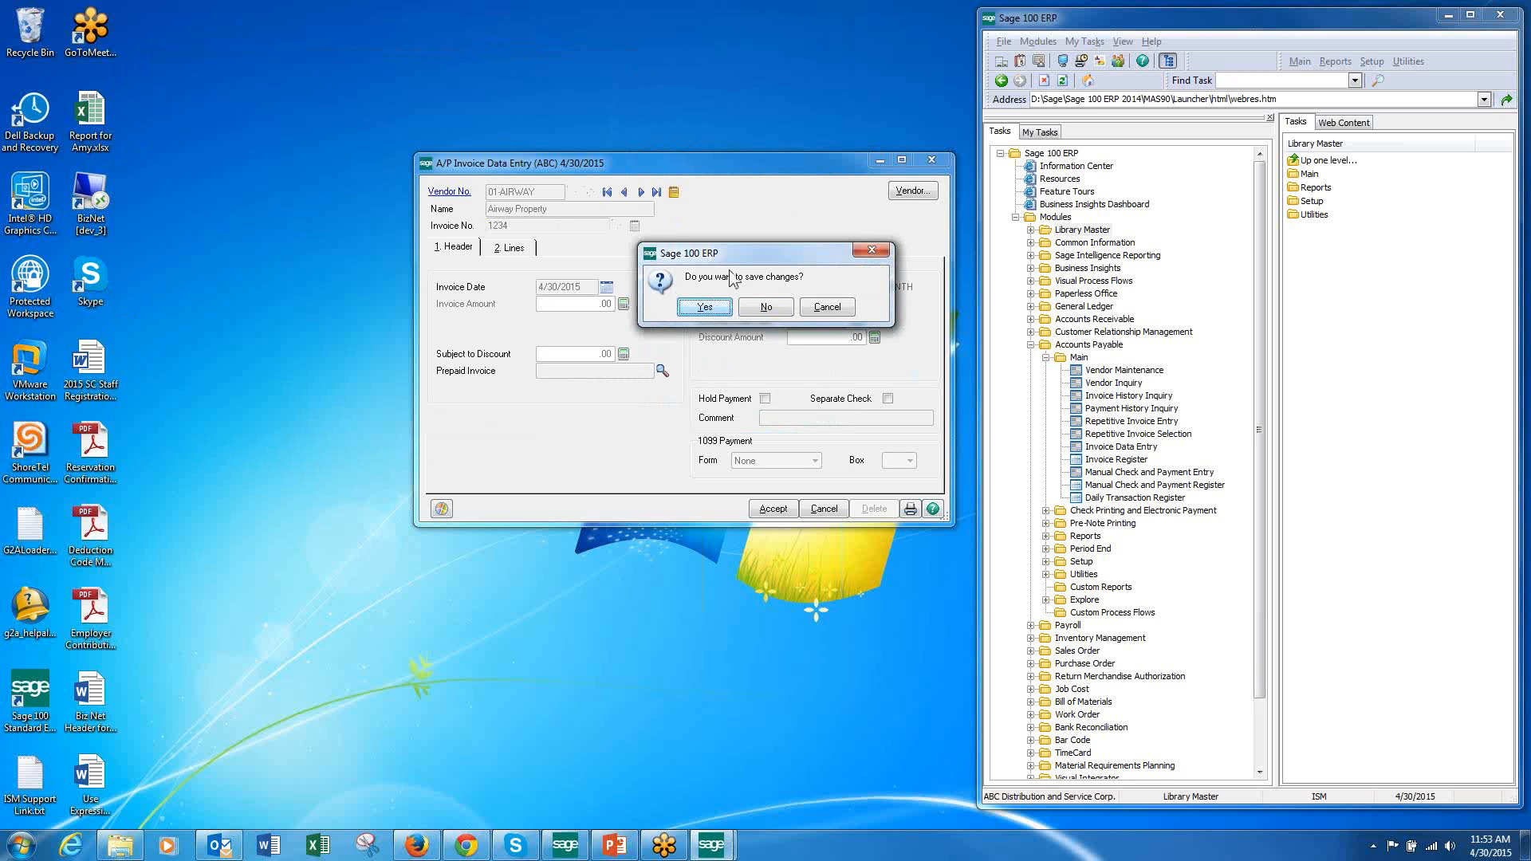
click(777, 308)
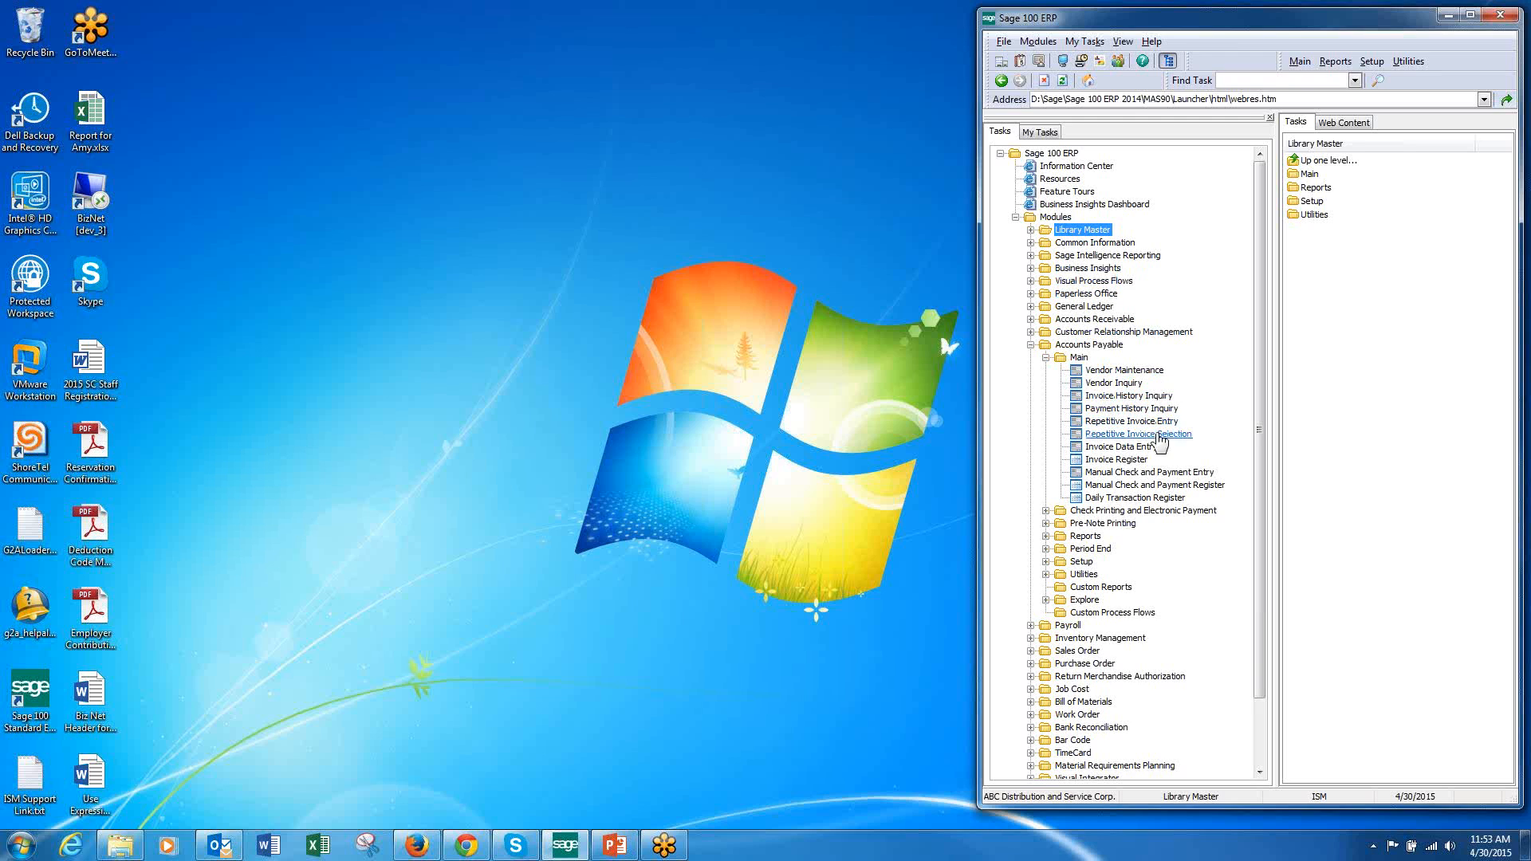
Step: Reopen A/P Invoice Data Entry and start invoice 123456 for vendor 01-AIRWAY
click(1147, 451)
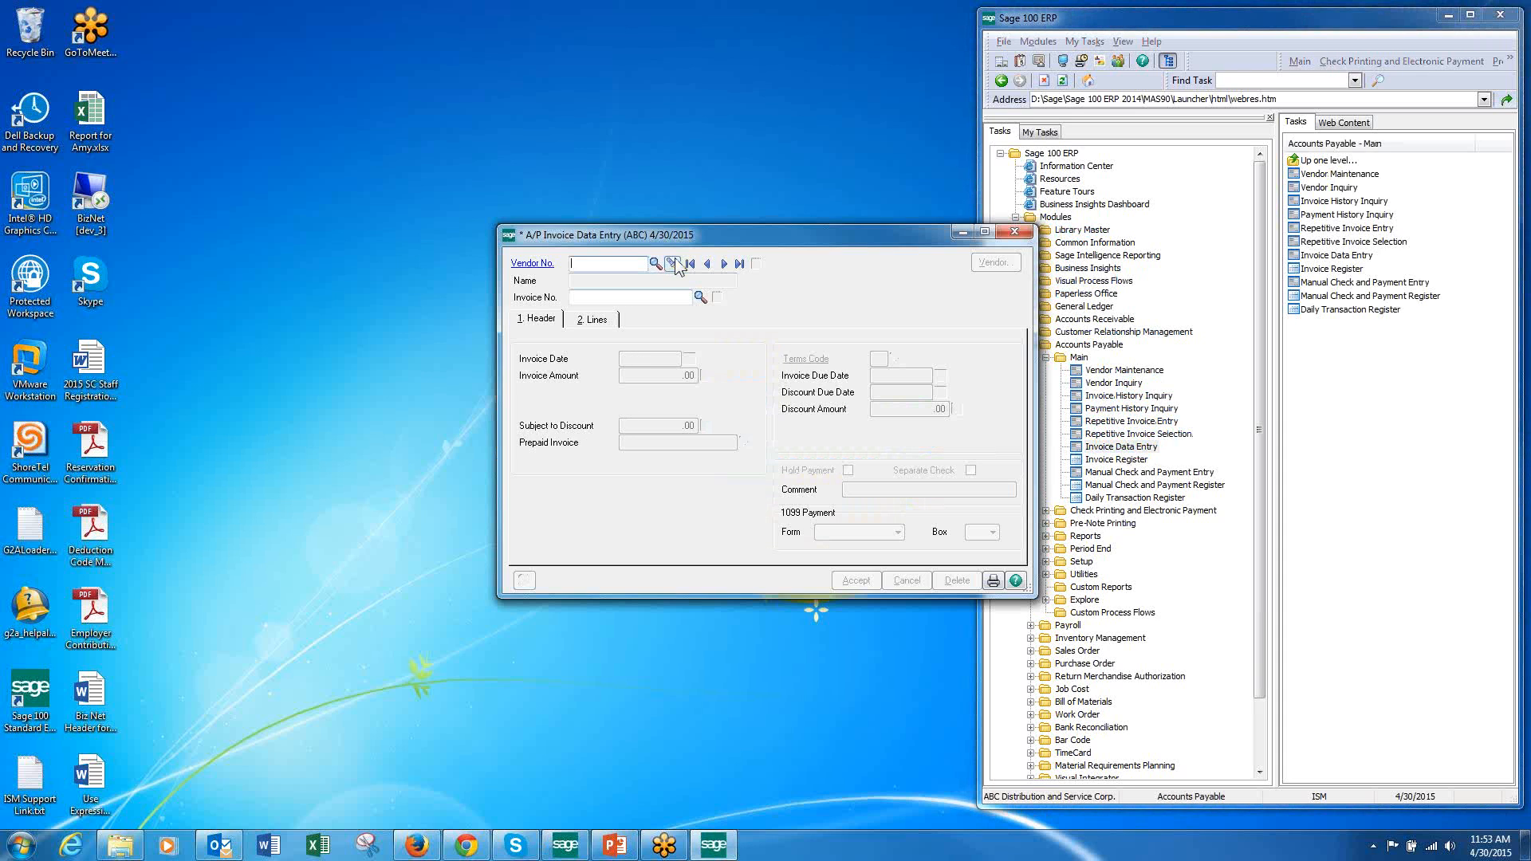
click(656, 264)
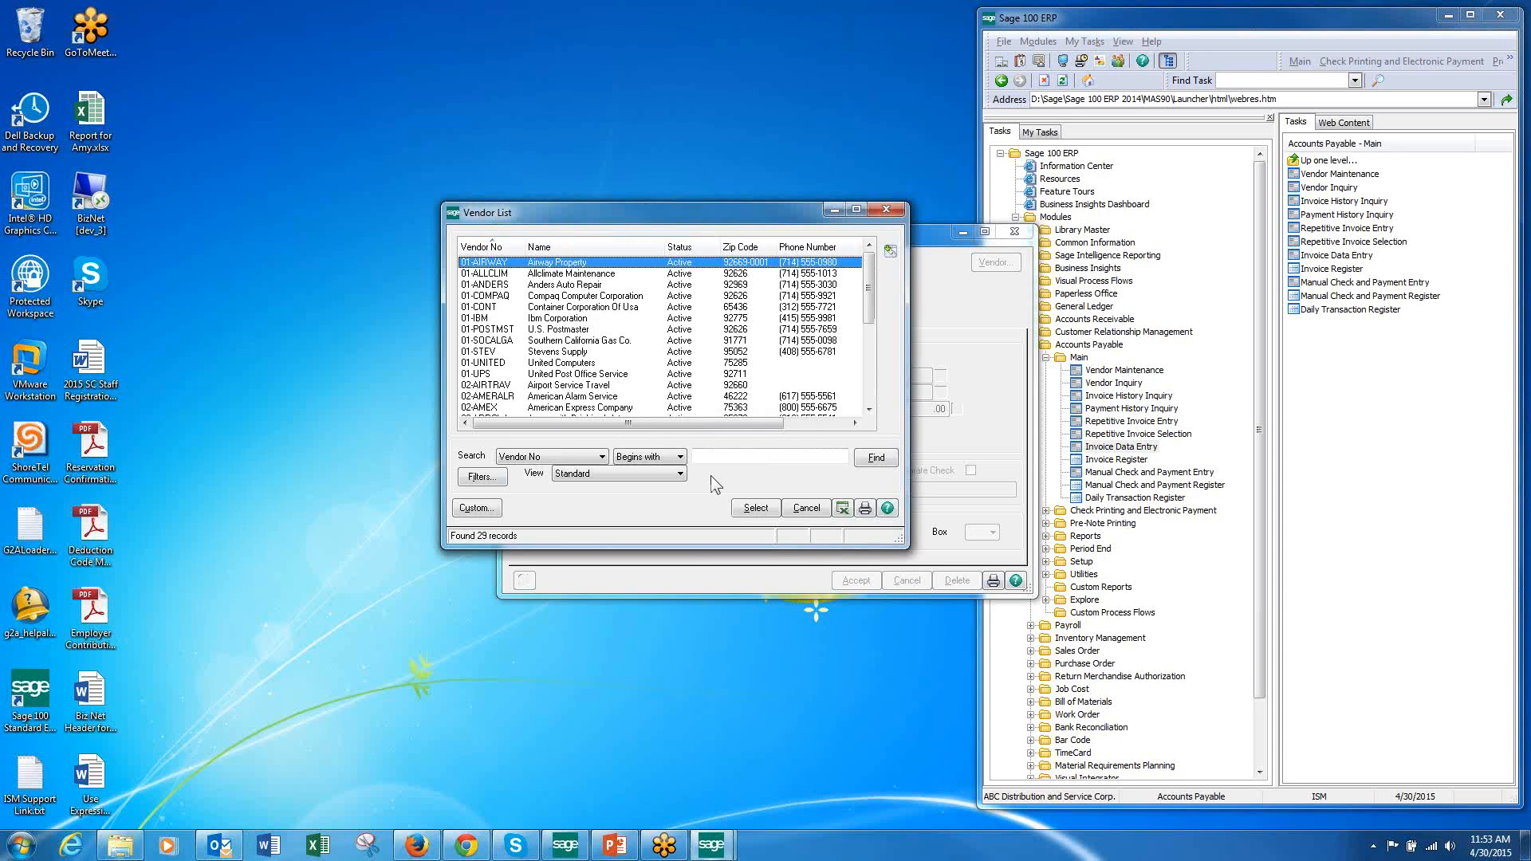
click(750, 511)
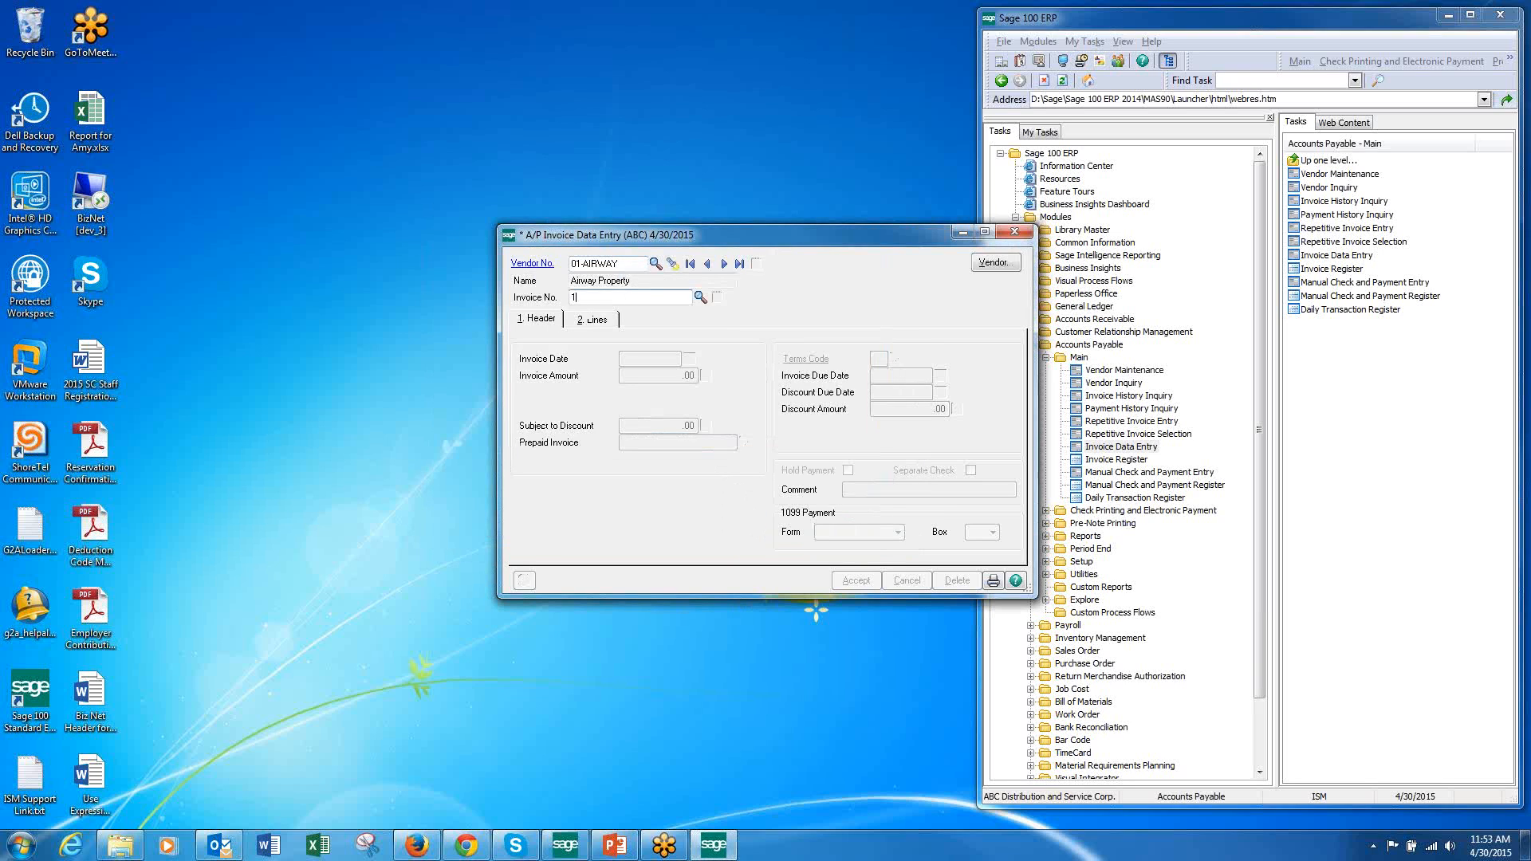
text(123456)
key(Tab)
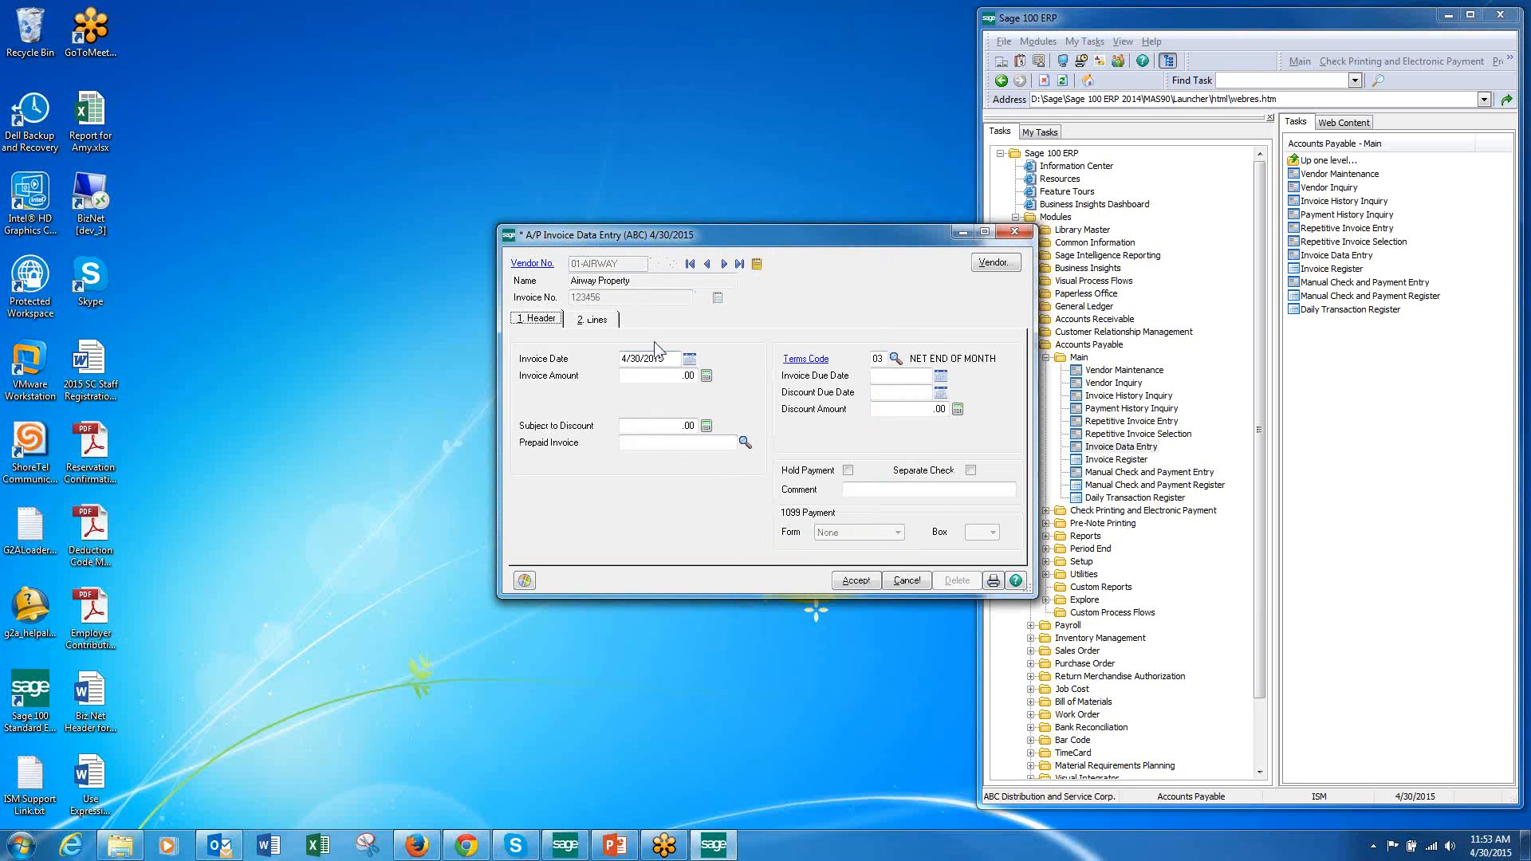
Step: Step through the invoice header fields from Invoice Date to Discount Amount to check the customized tab order
key(Tab)
key(Tab)
key(Tab)
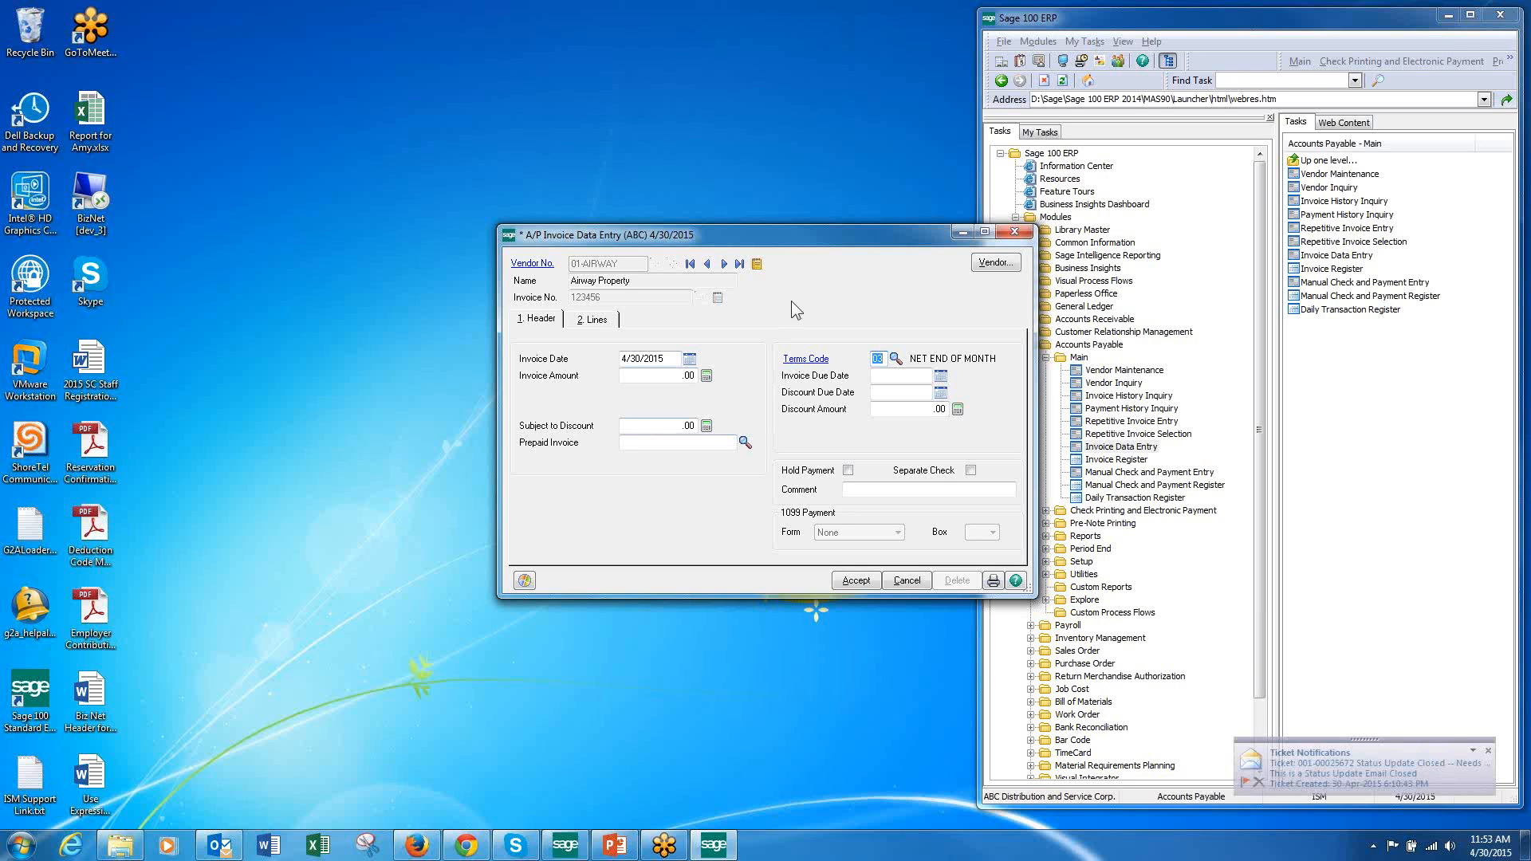
key(Tab)
key(Tab)
key(Tab)
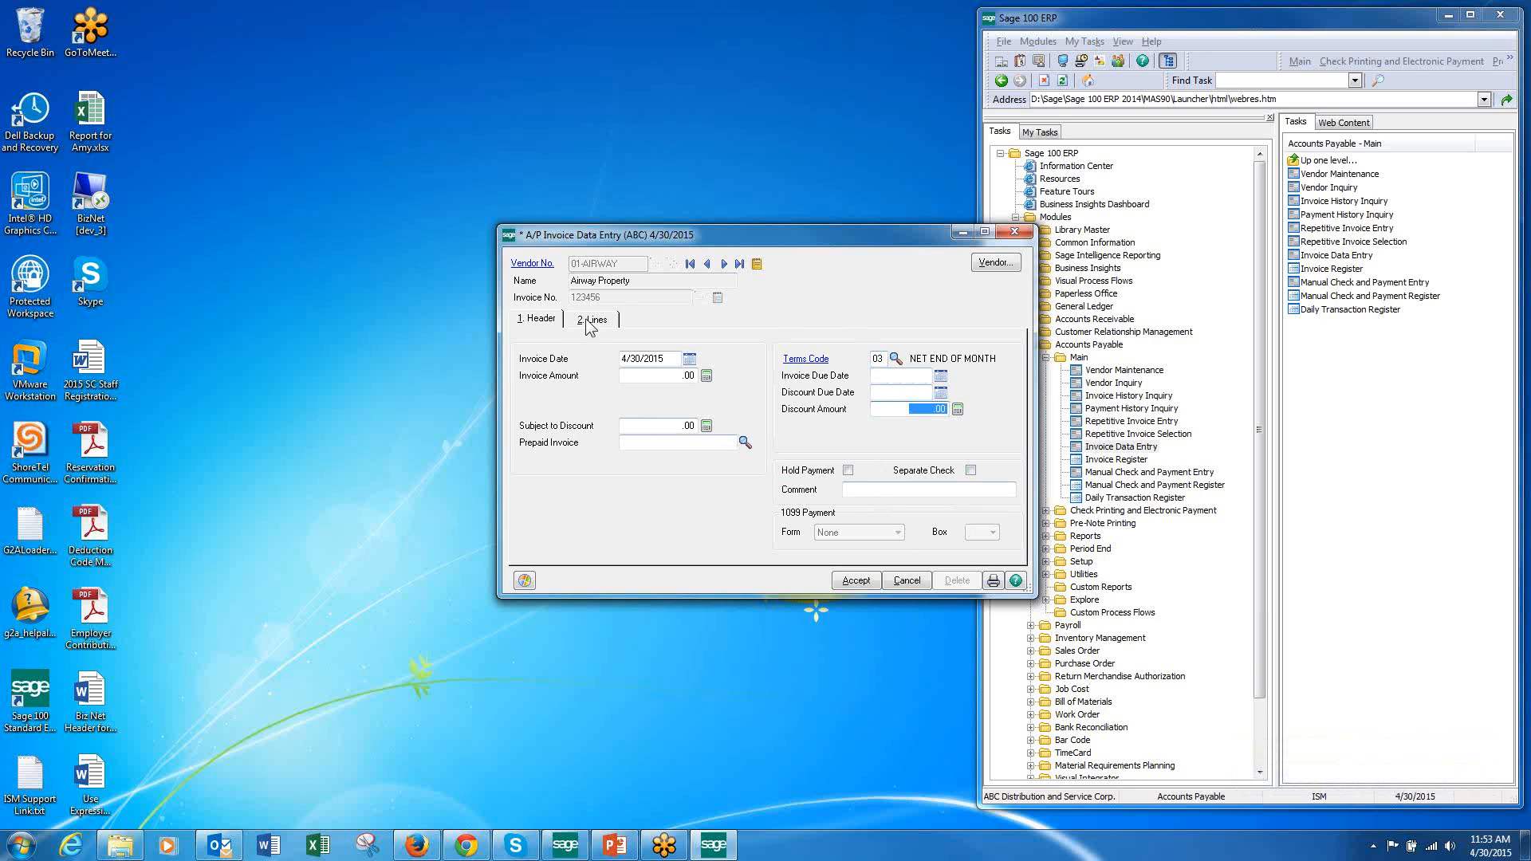
Step: Cancel the test invoice entry and close A/P Invoice Data Entry
click(905, 582)
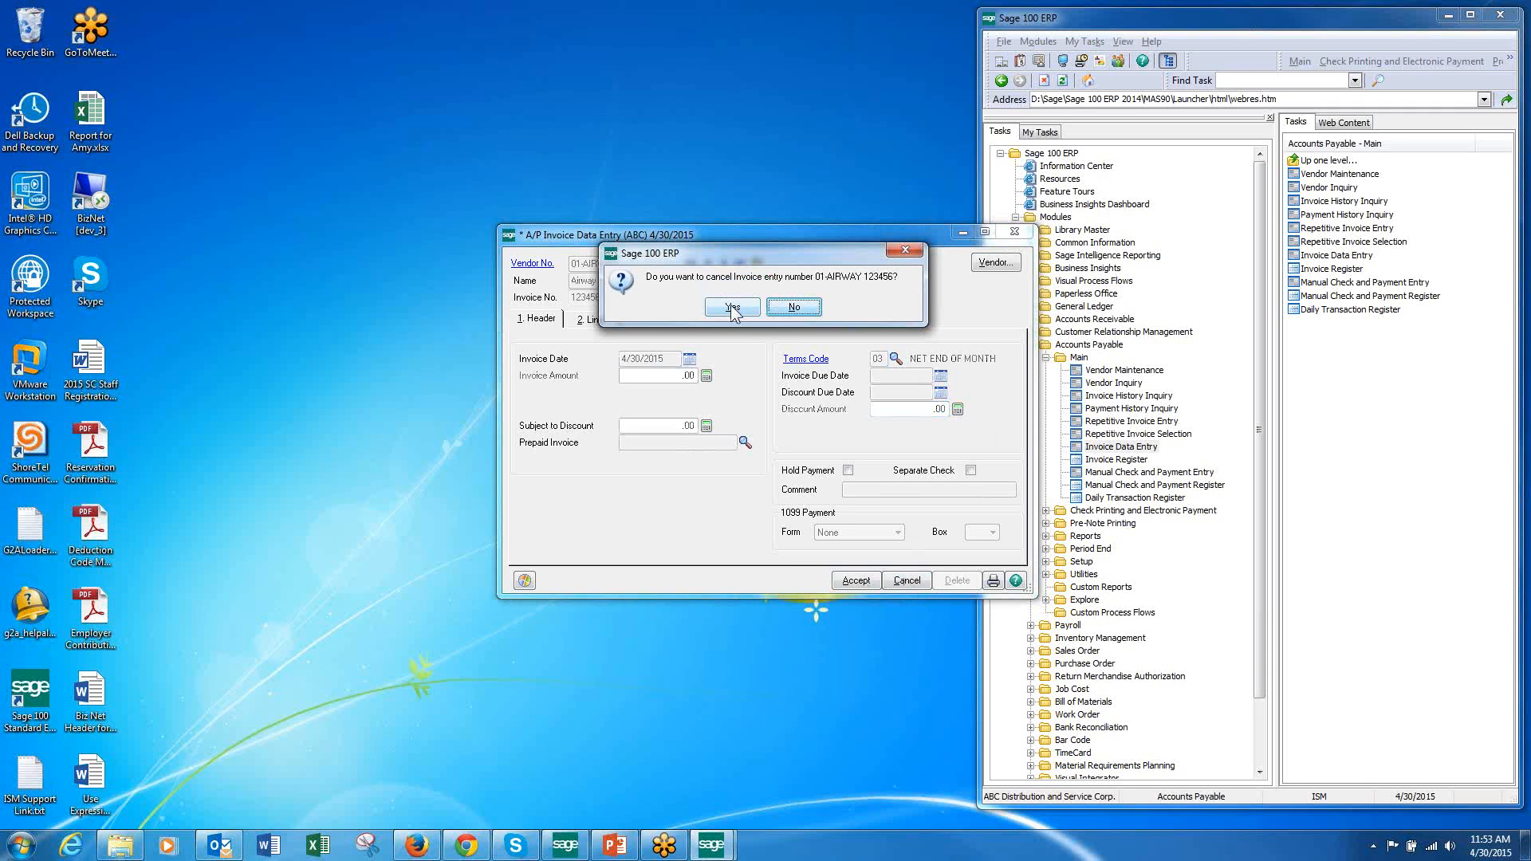
click(790, 308)
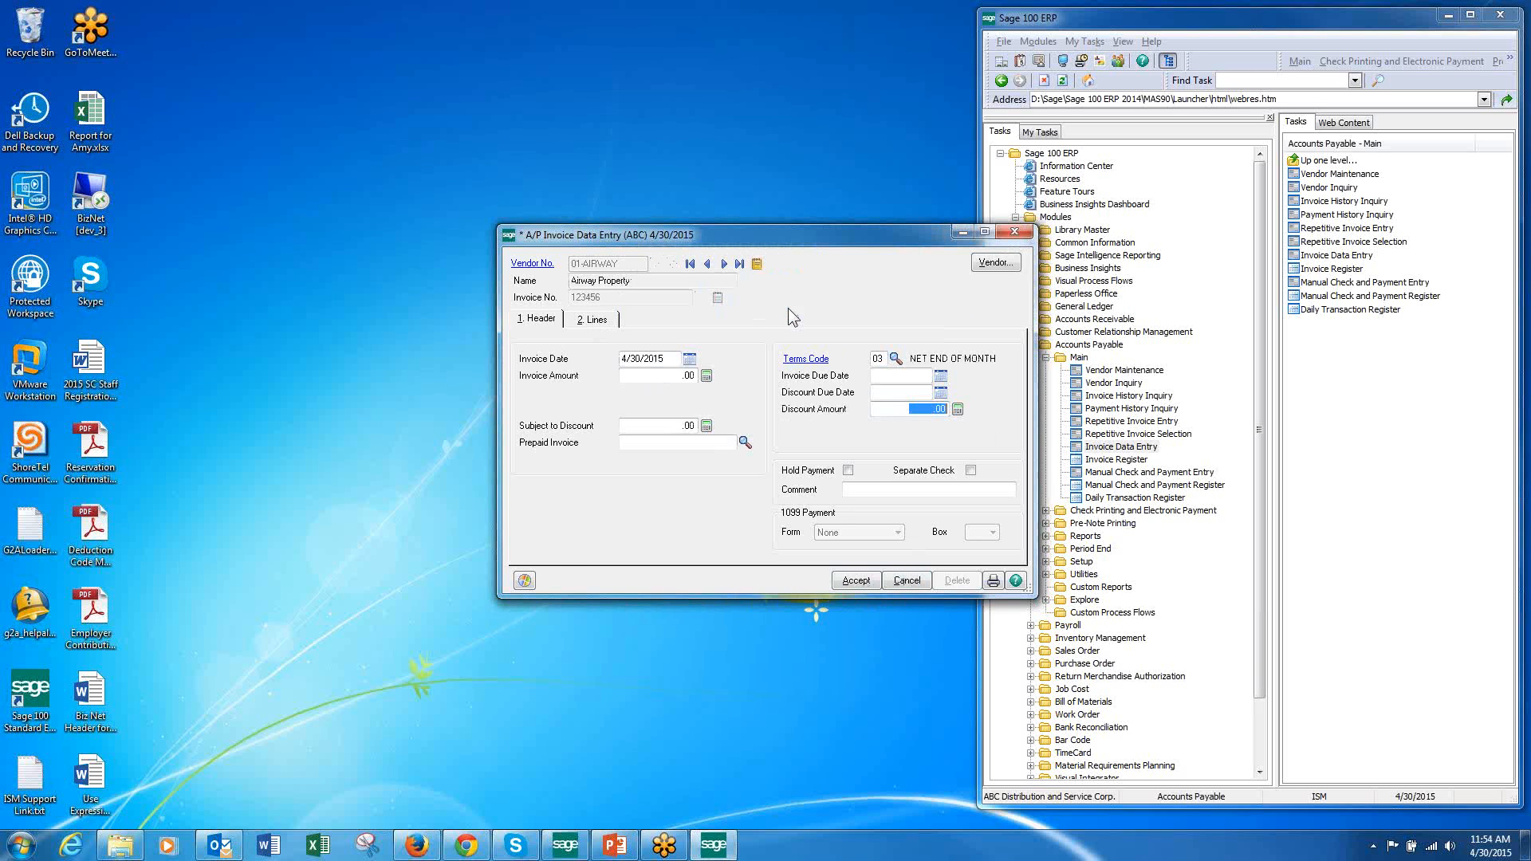
click(906, 582)
click(746, 308)
click(1015, 231)
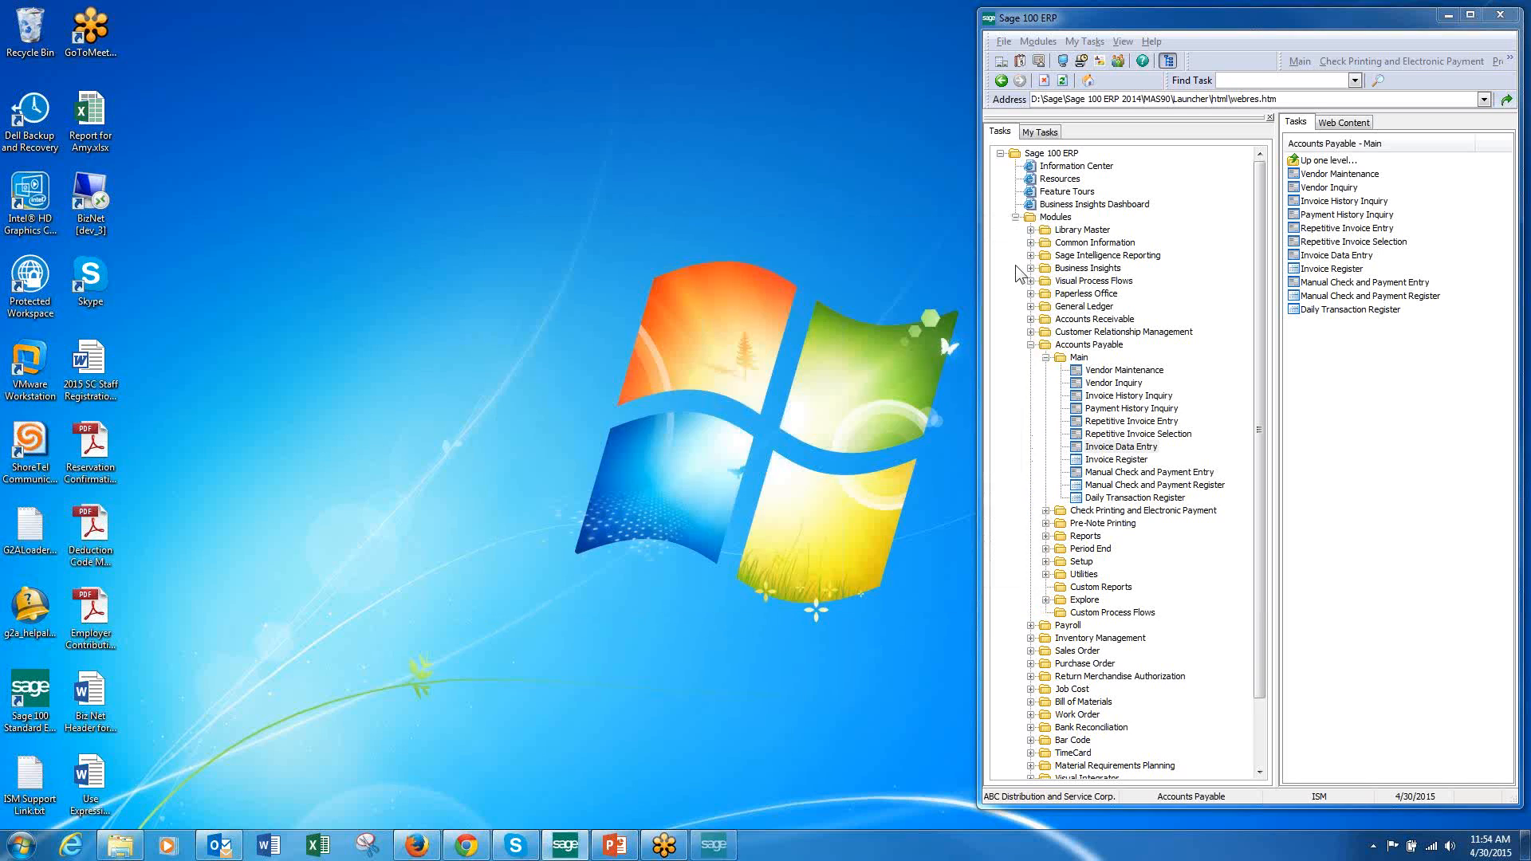
click(1046, 358)
click(1030, 345)
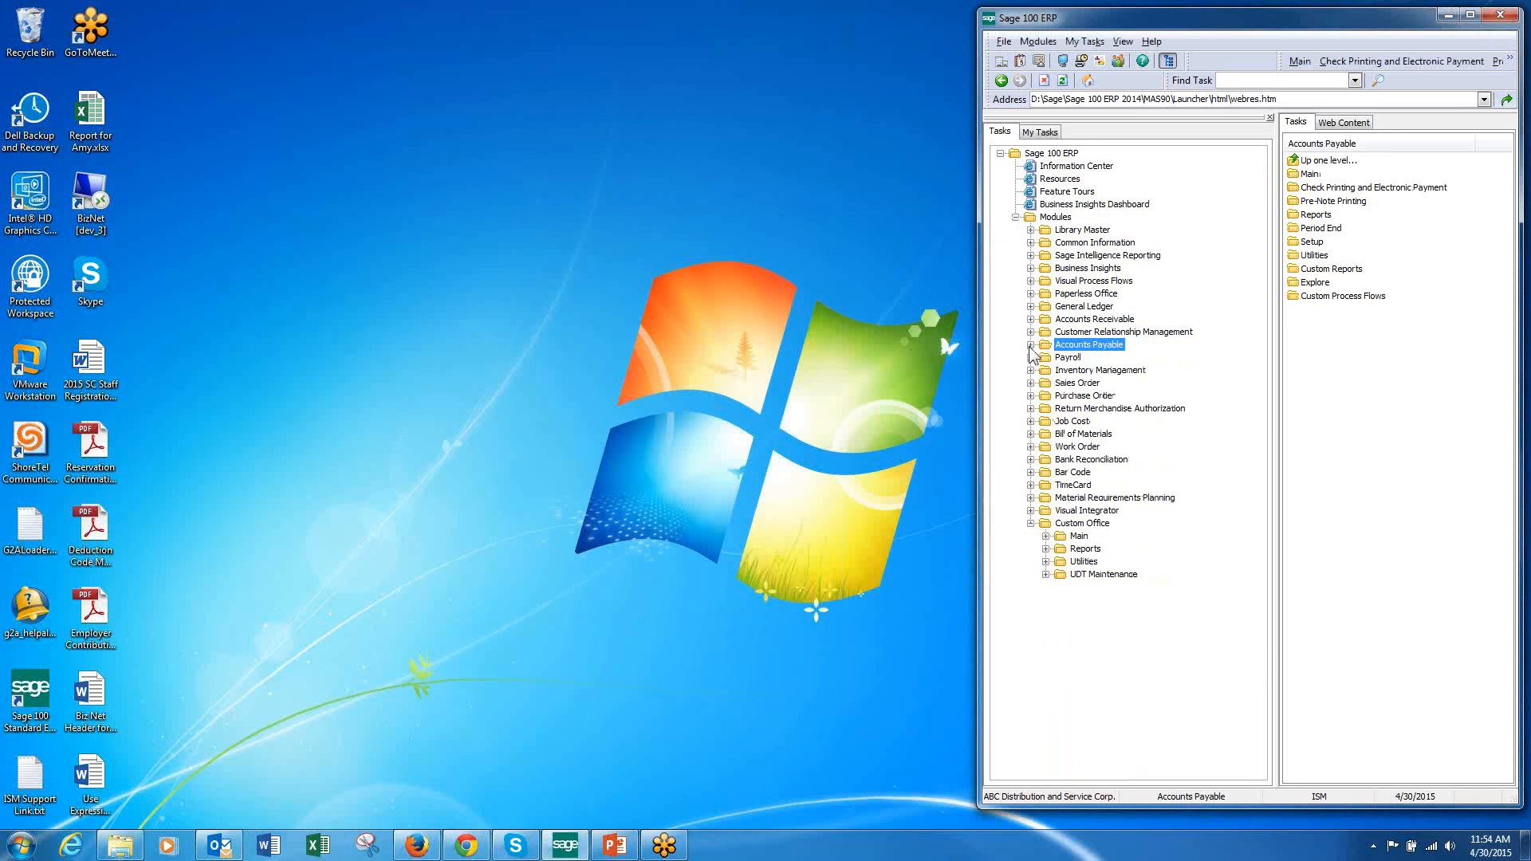
double_click(1117, 348)
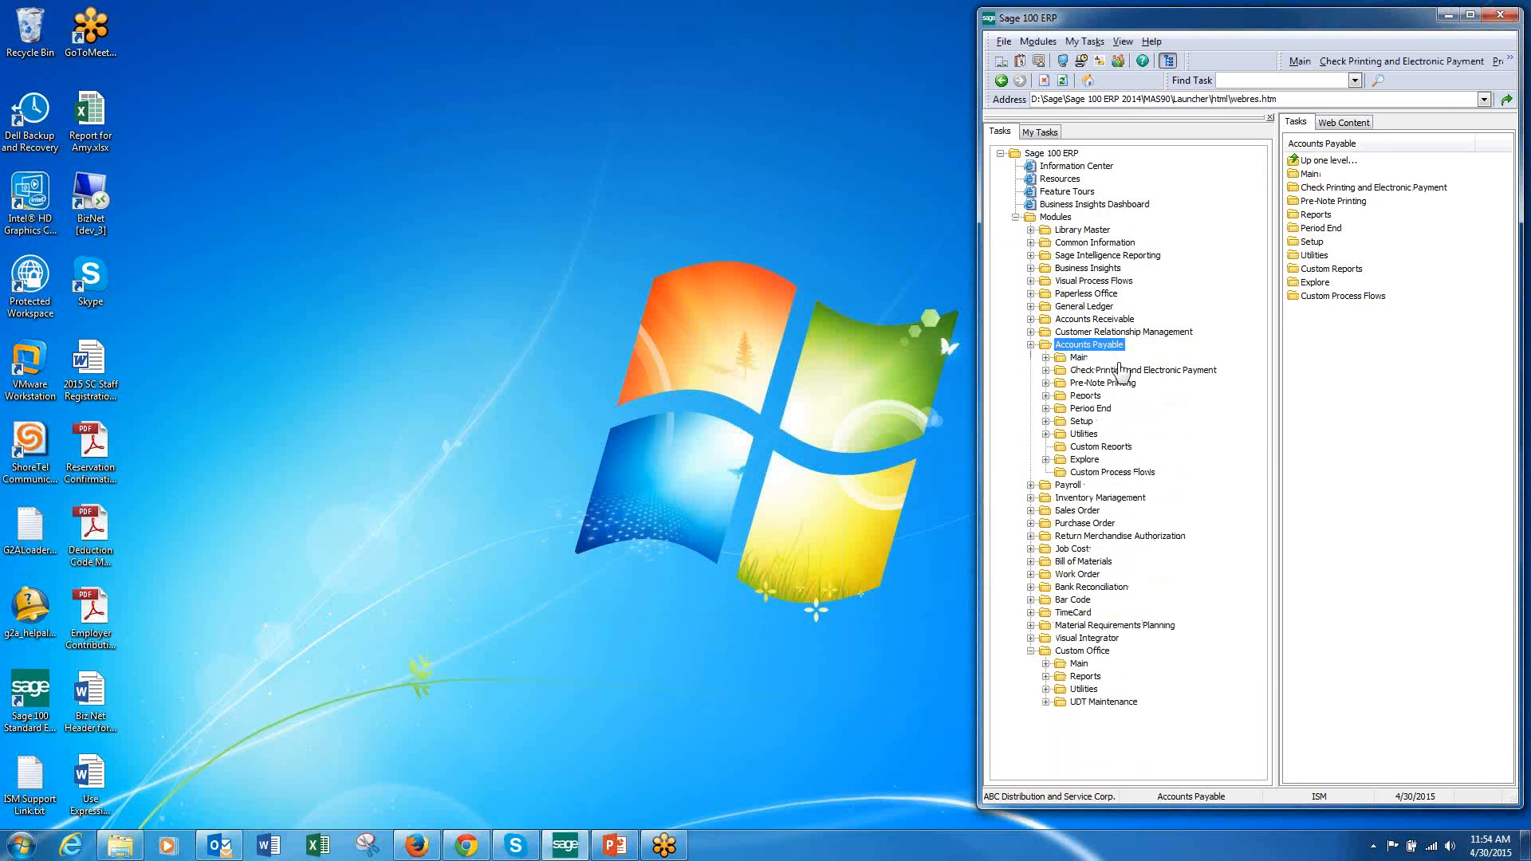
double_click(1079, 357)
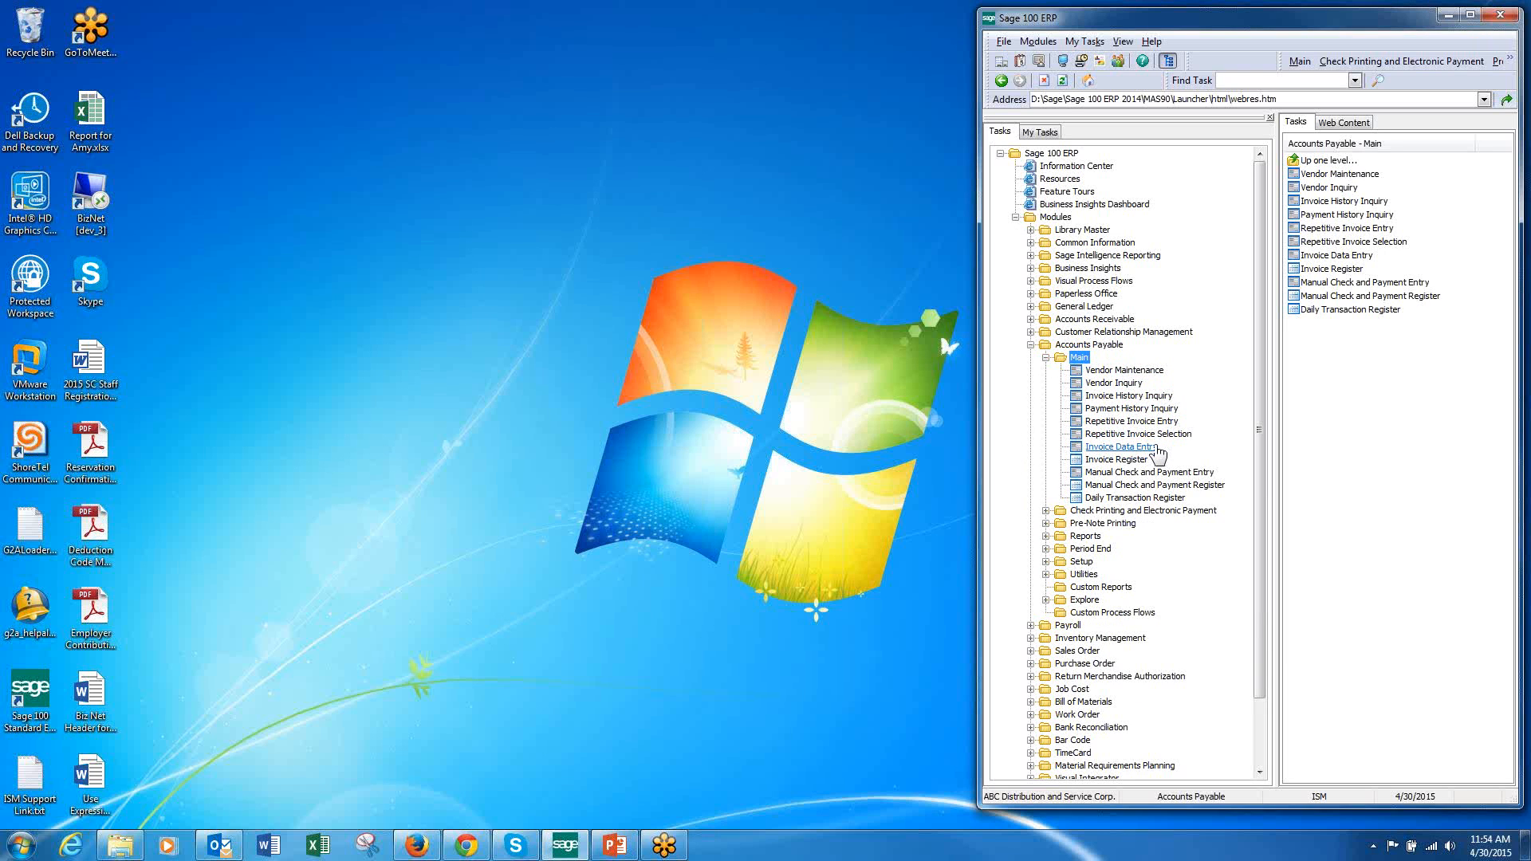
double_click(1120, 446)
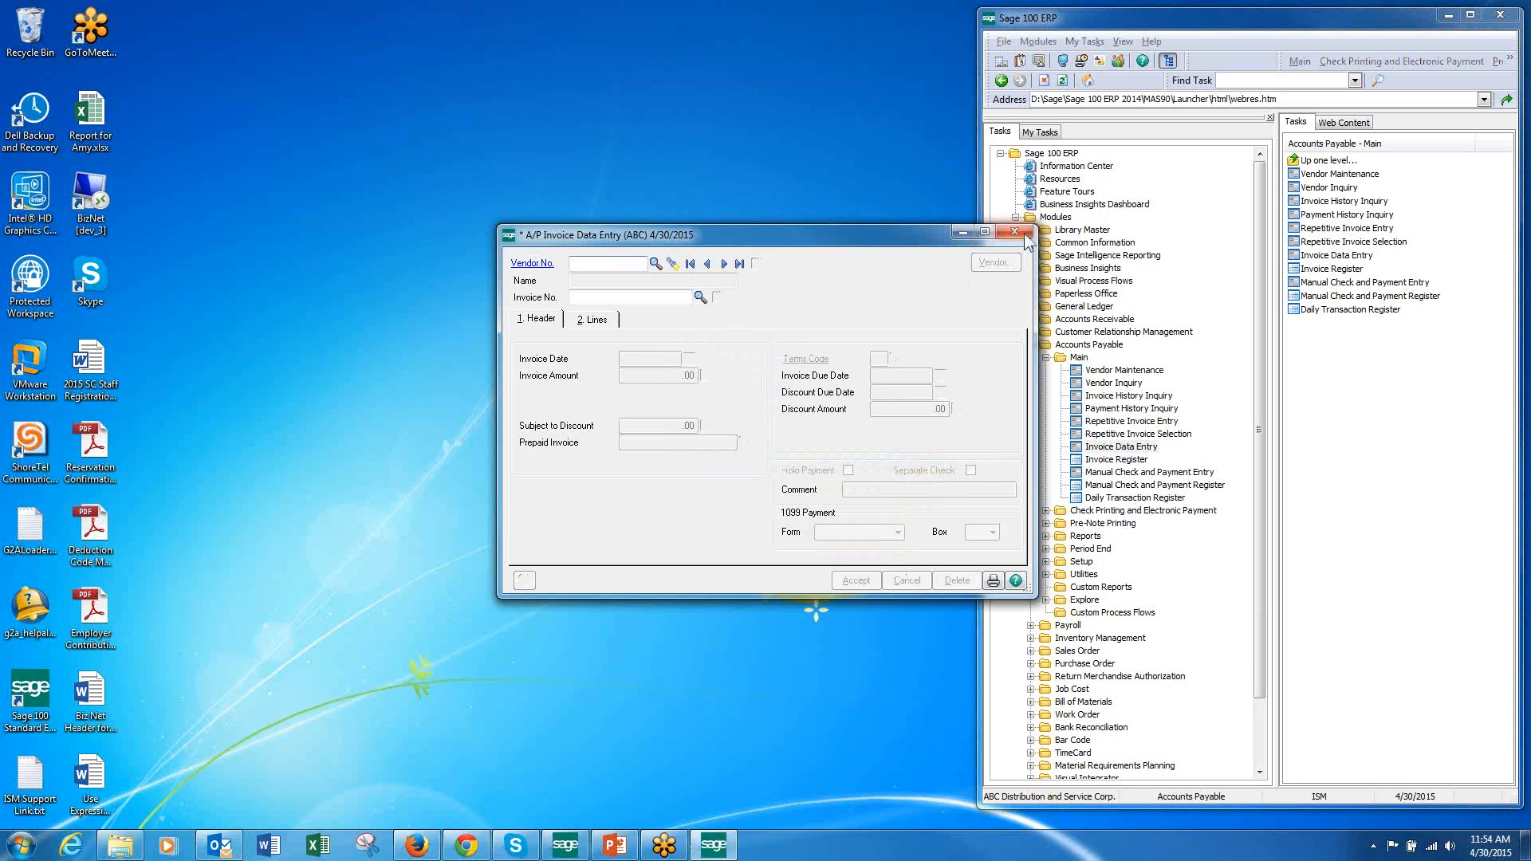
click(655, 263)
double_click(691, 330)
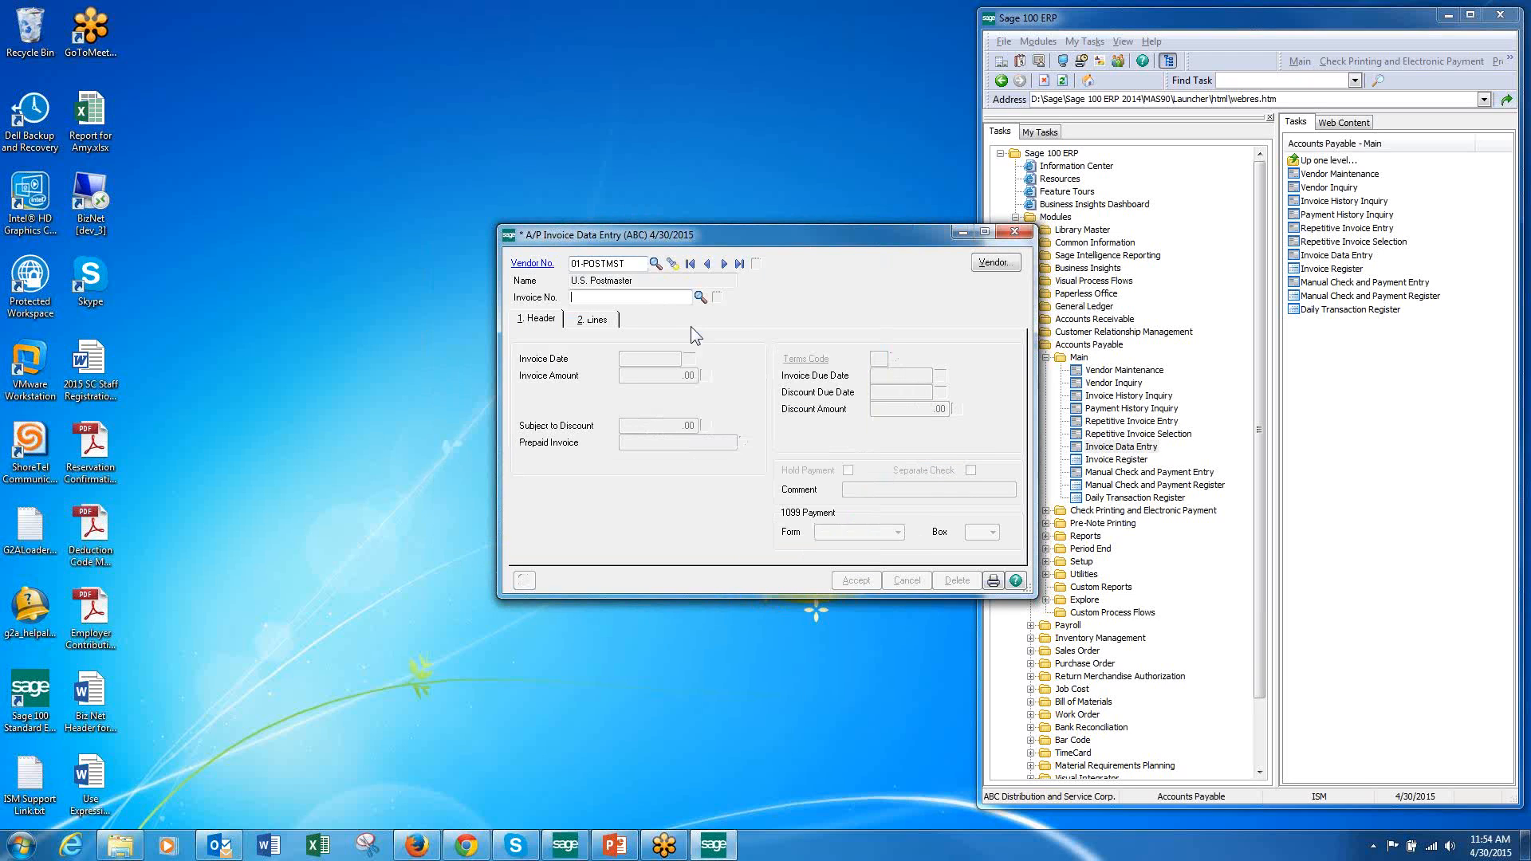
click(1015, 232)
Step: Open Vendor Maintenance for vendor 01-AIRWAY and view its extra options and Additional settings
double_click(1137, 371)
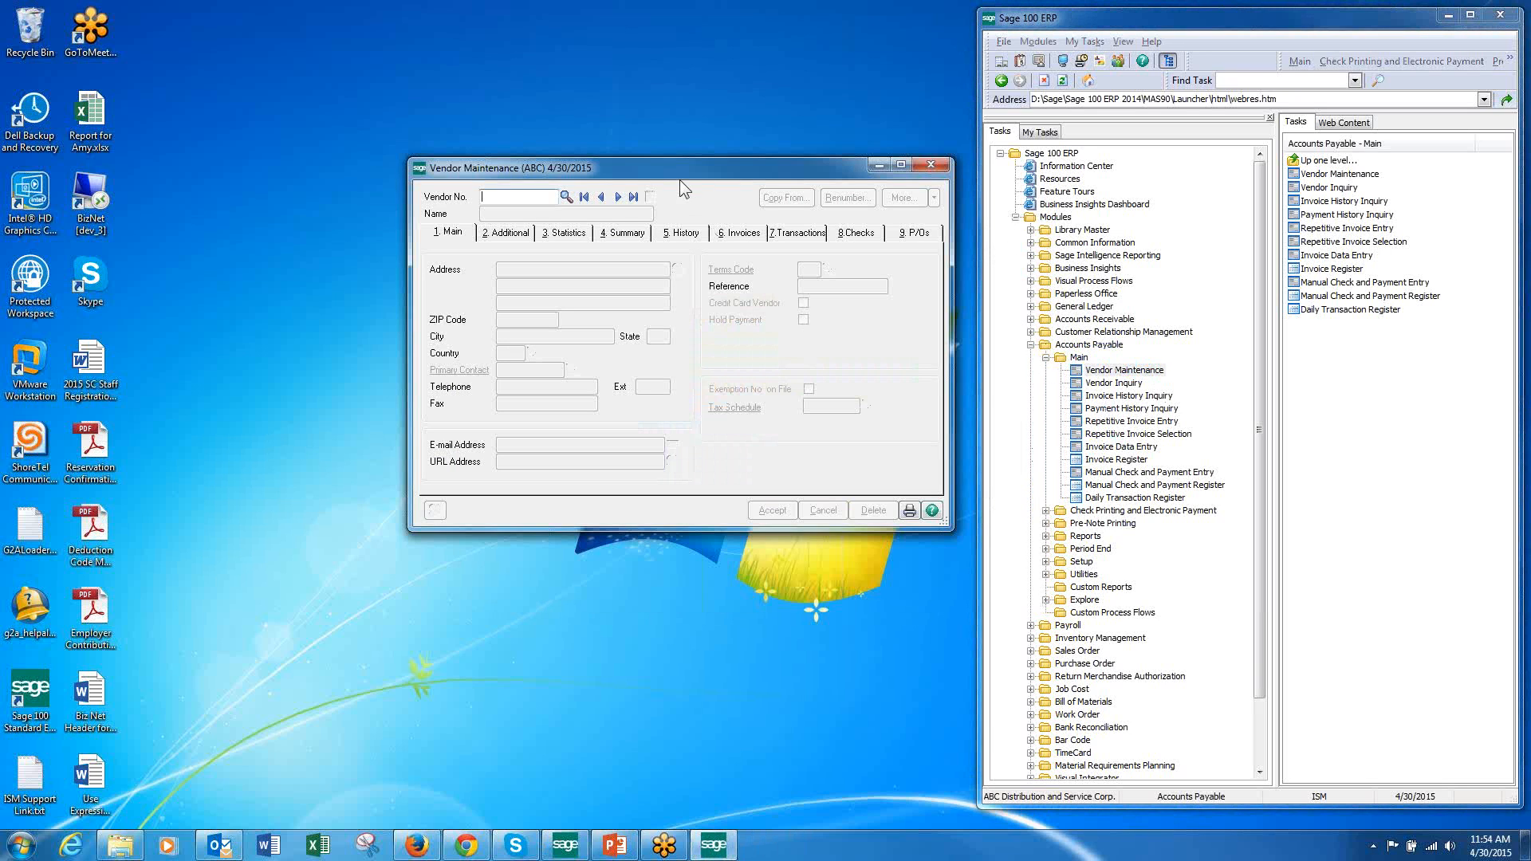
click(617, 197)
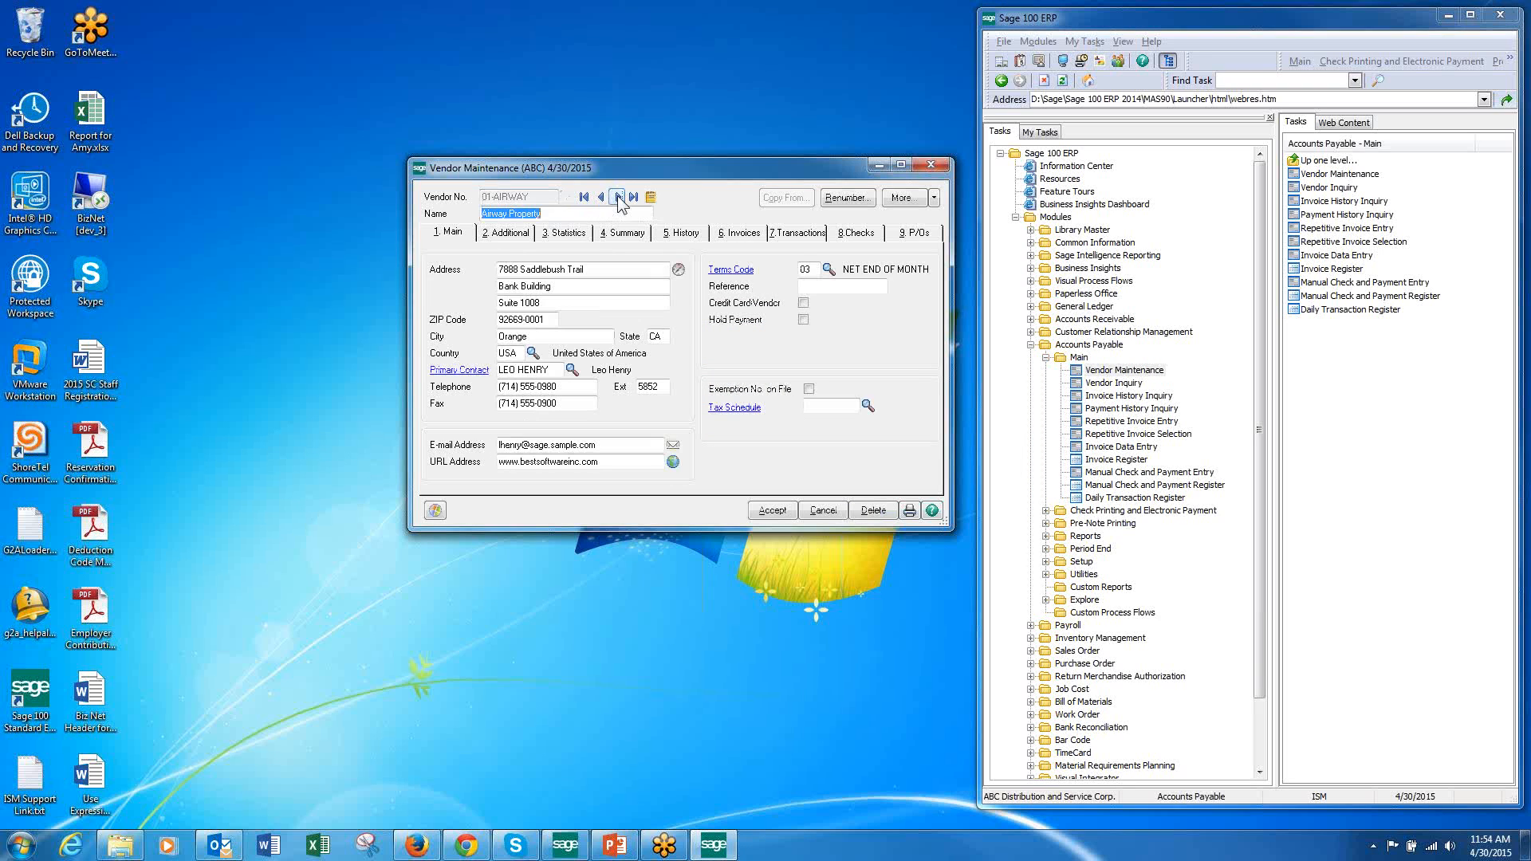
click(935, 199)
click(741, 175)
click(515, 232)
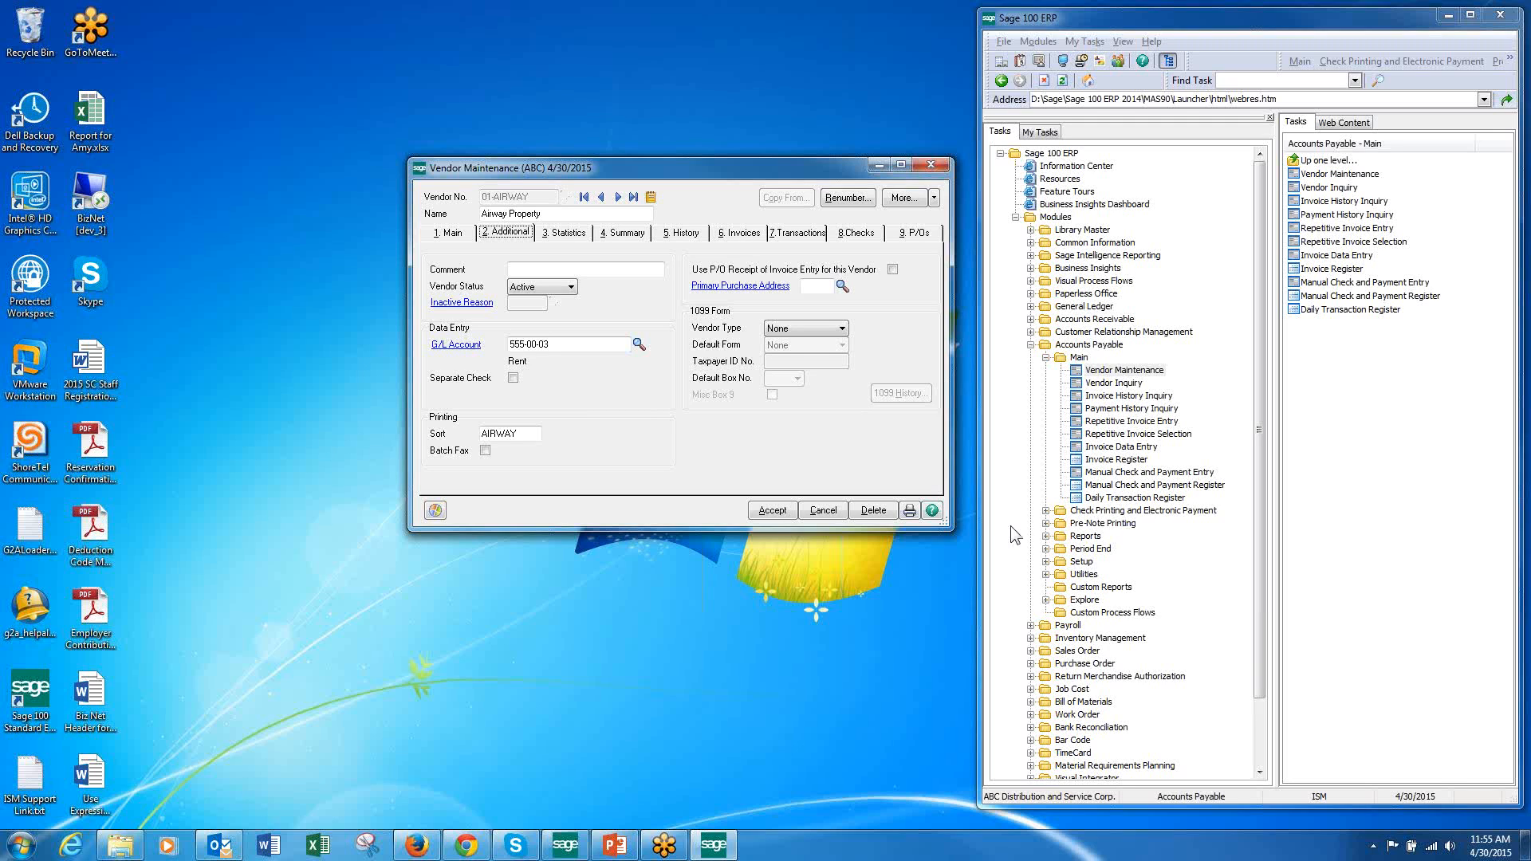
Step: Expand the Main tasks of the Custom Office module in the module tree
click(1262, 360)
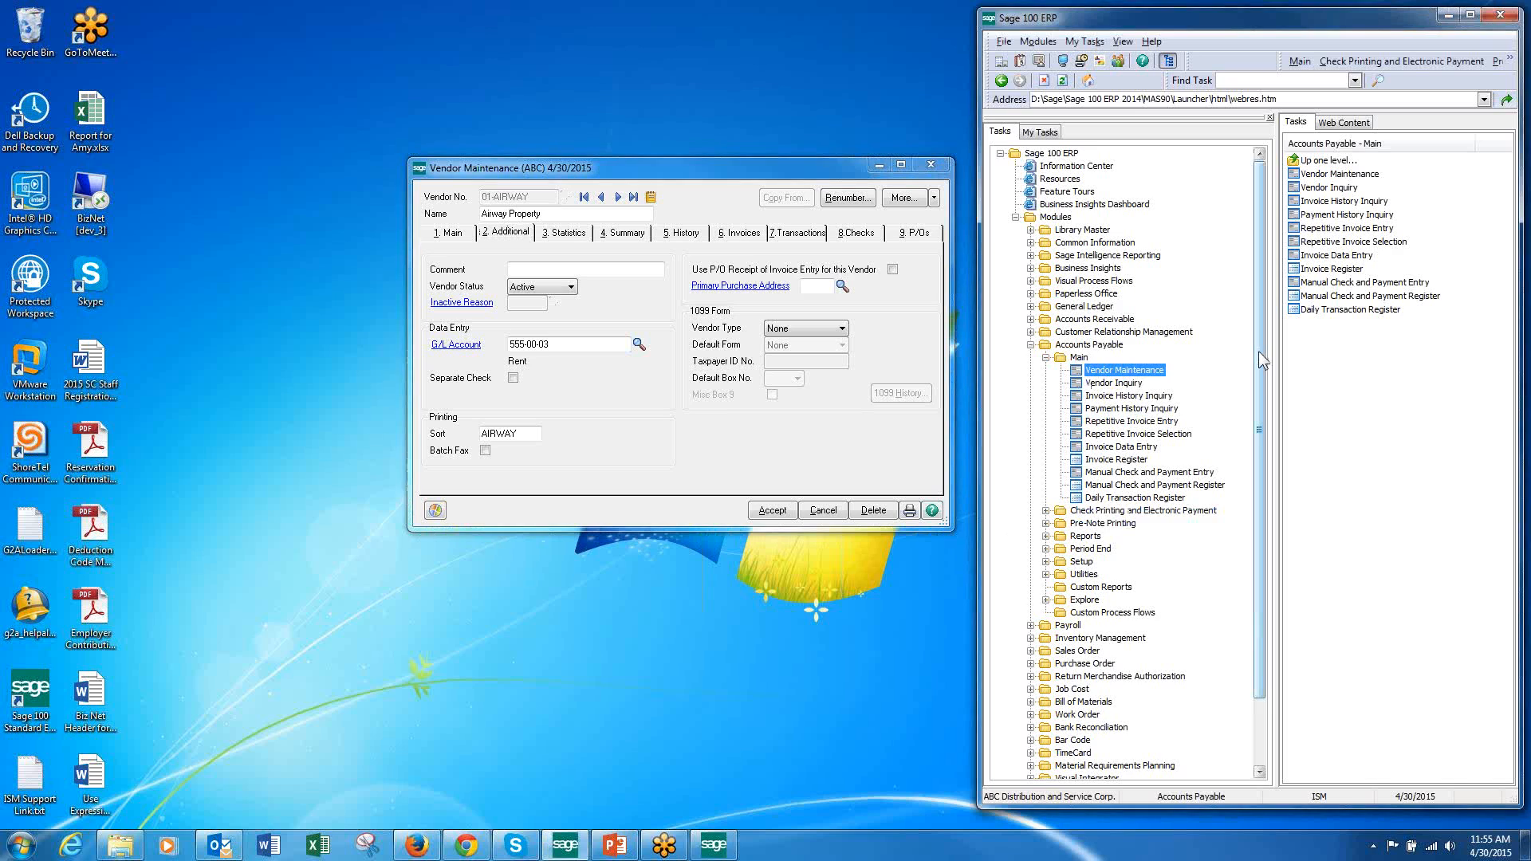
drag(1259, 353, 1263, 477)
click(1045, 729)
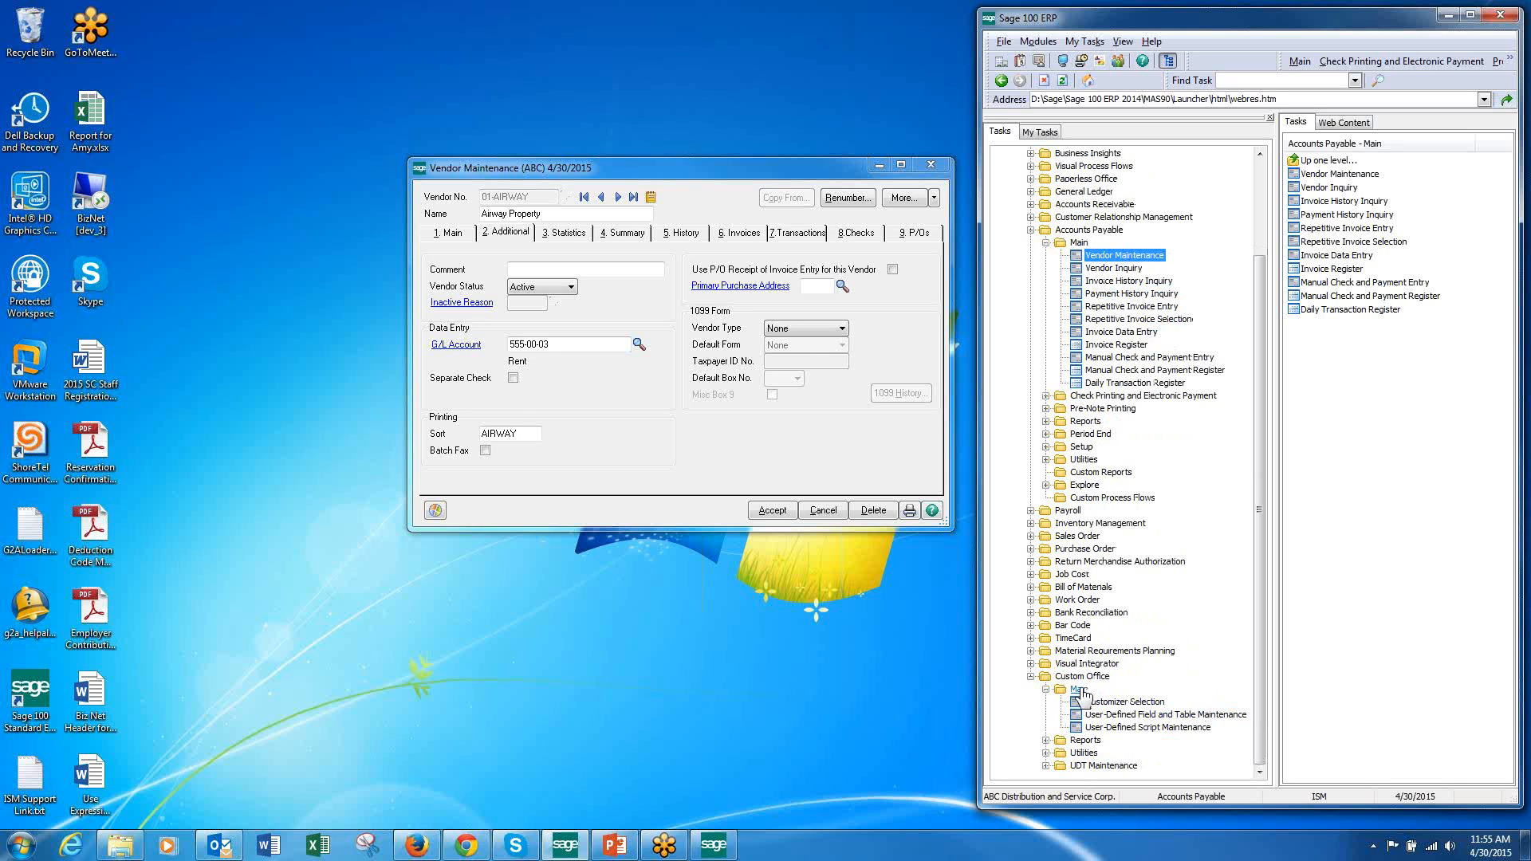
Step: Open User-Defined Field and Table Maintenance, close Vendor Maintenance, and enlarge the table list window
click(1219, 715)
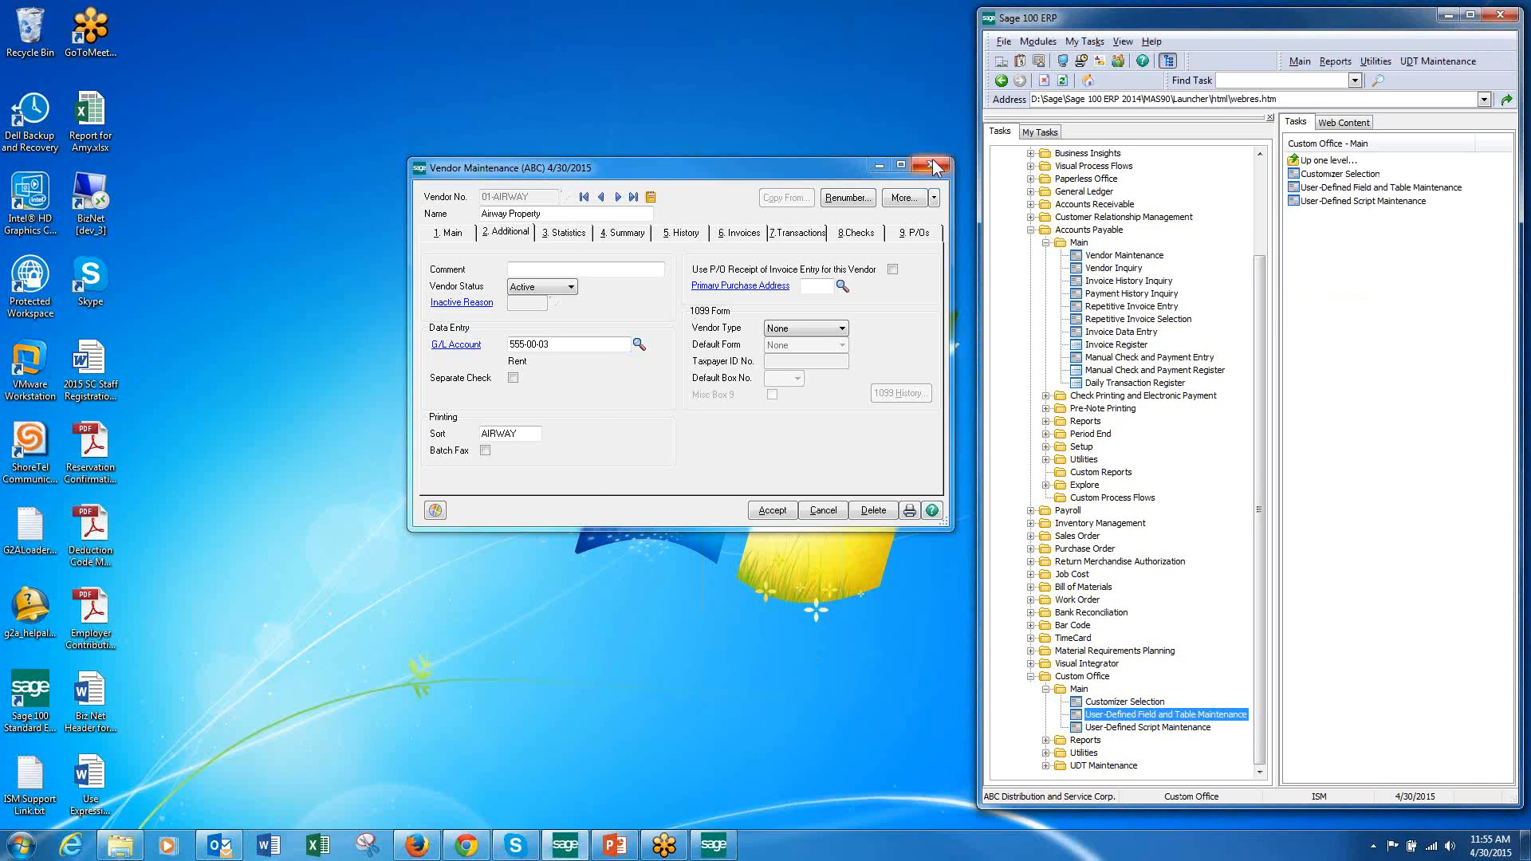
click(782, 169)
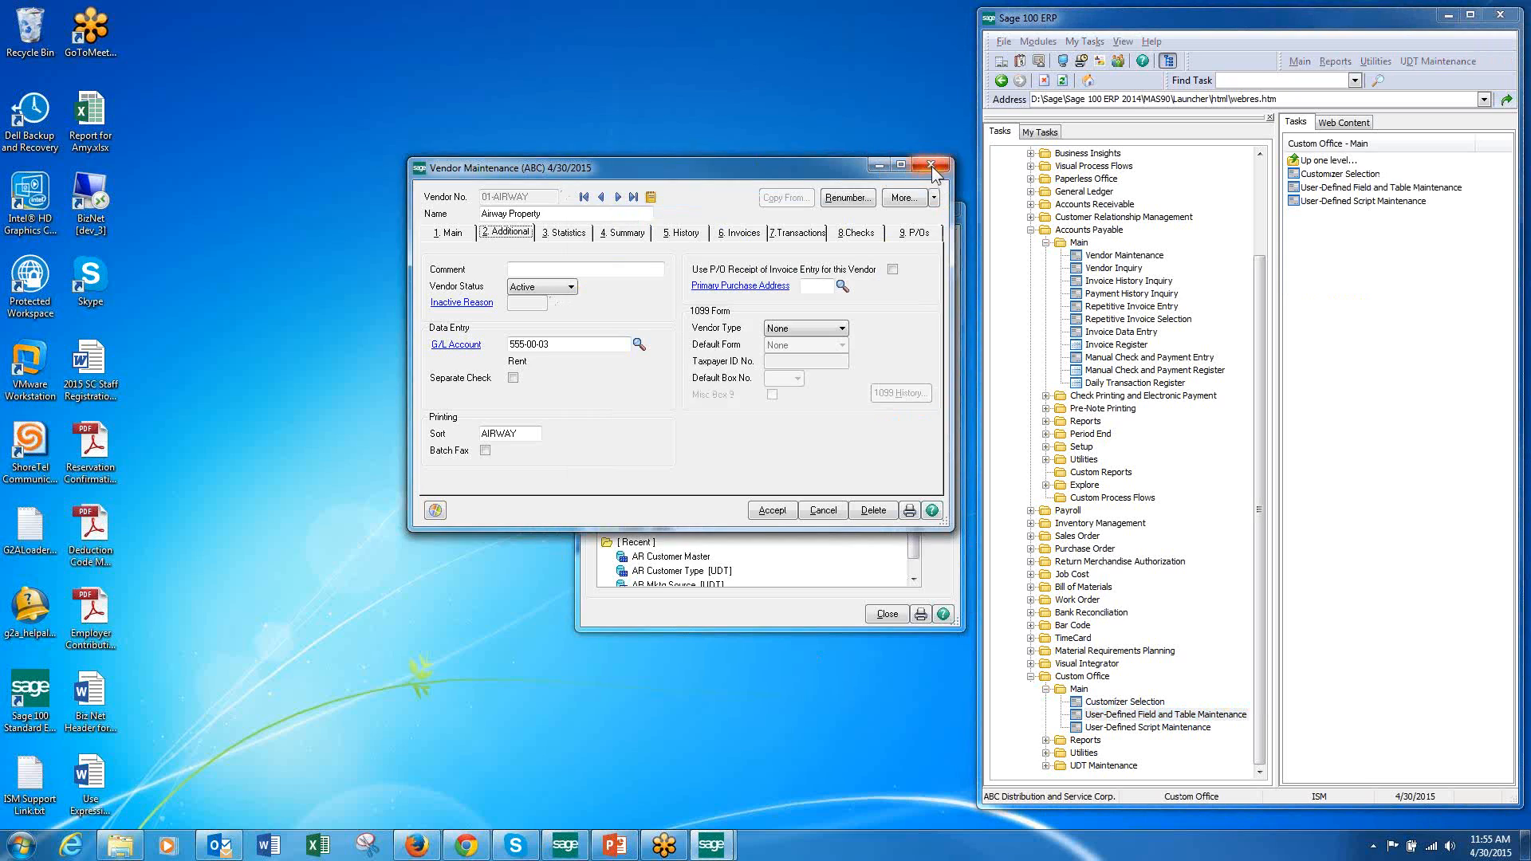
click(943, 165)
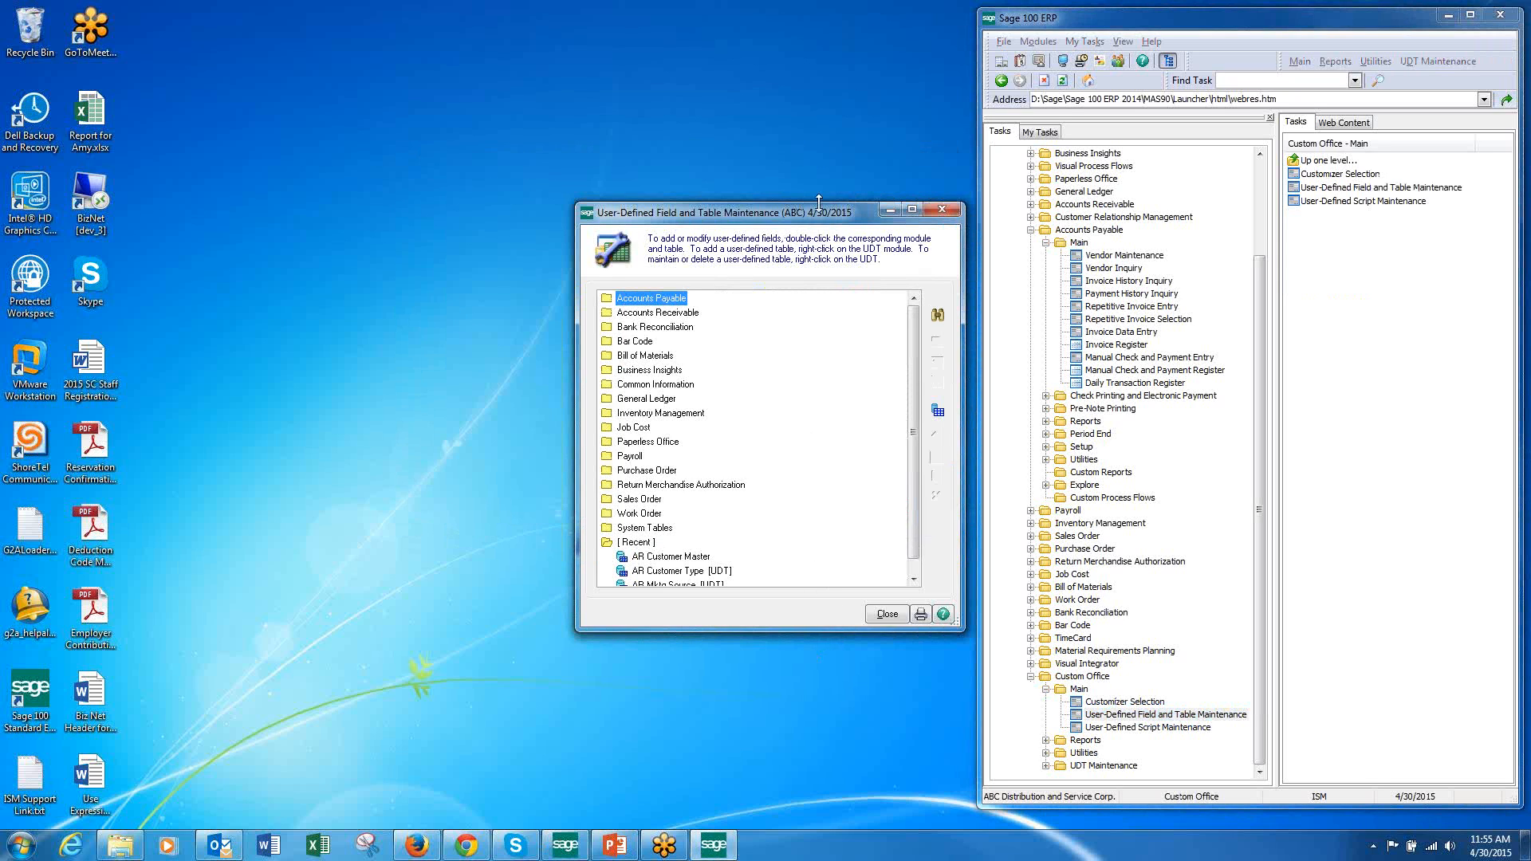
drag(857, 216, 774, 68)
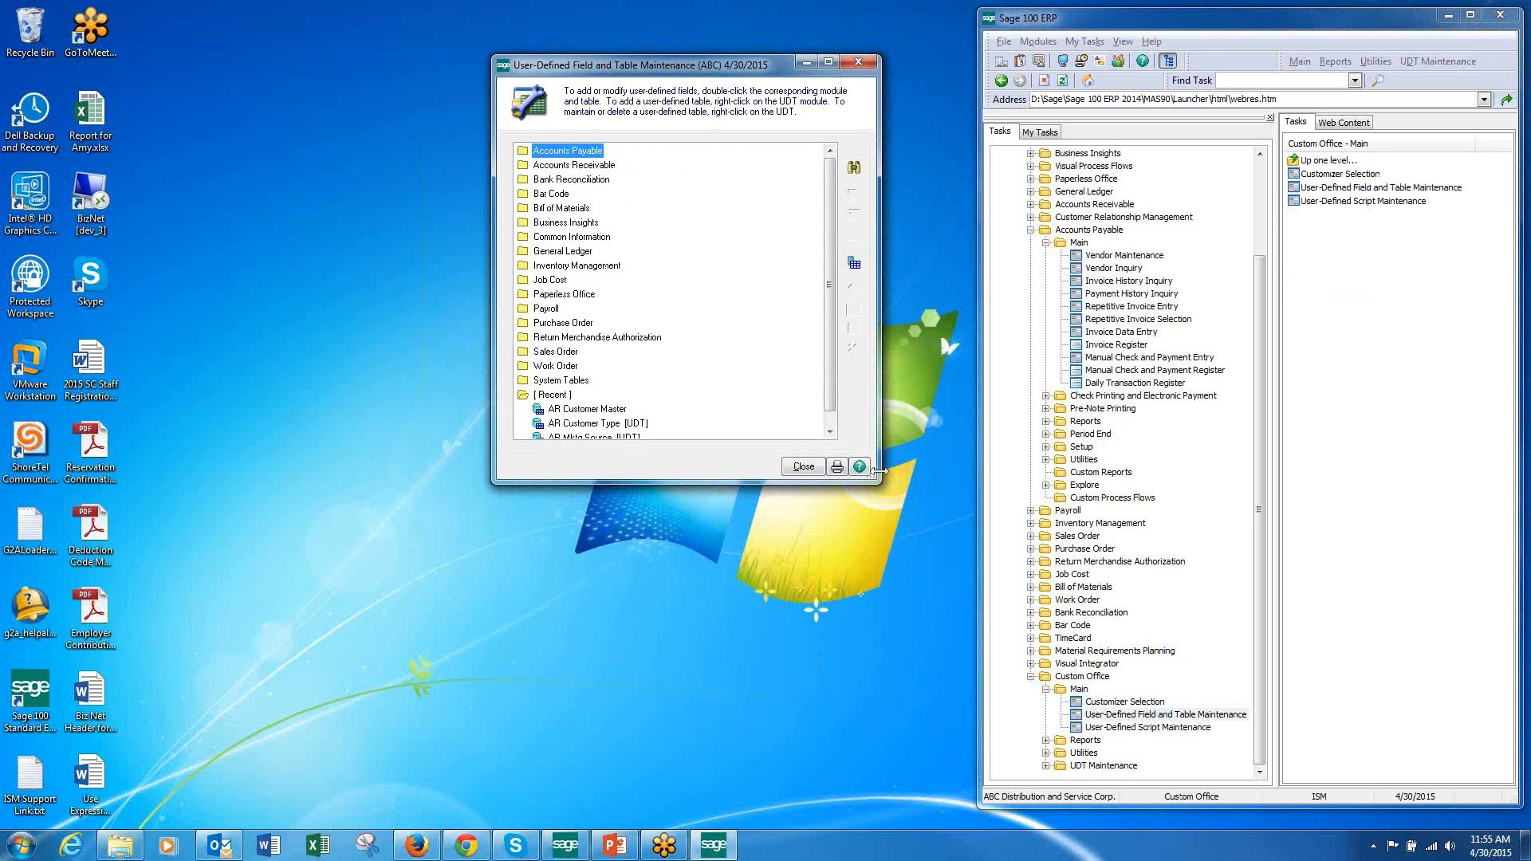
drag(880, 481, 899, 647)
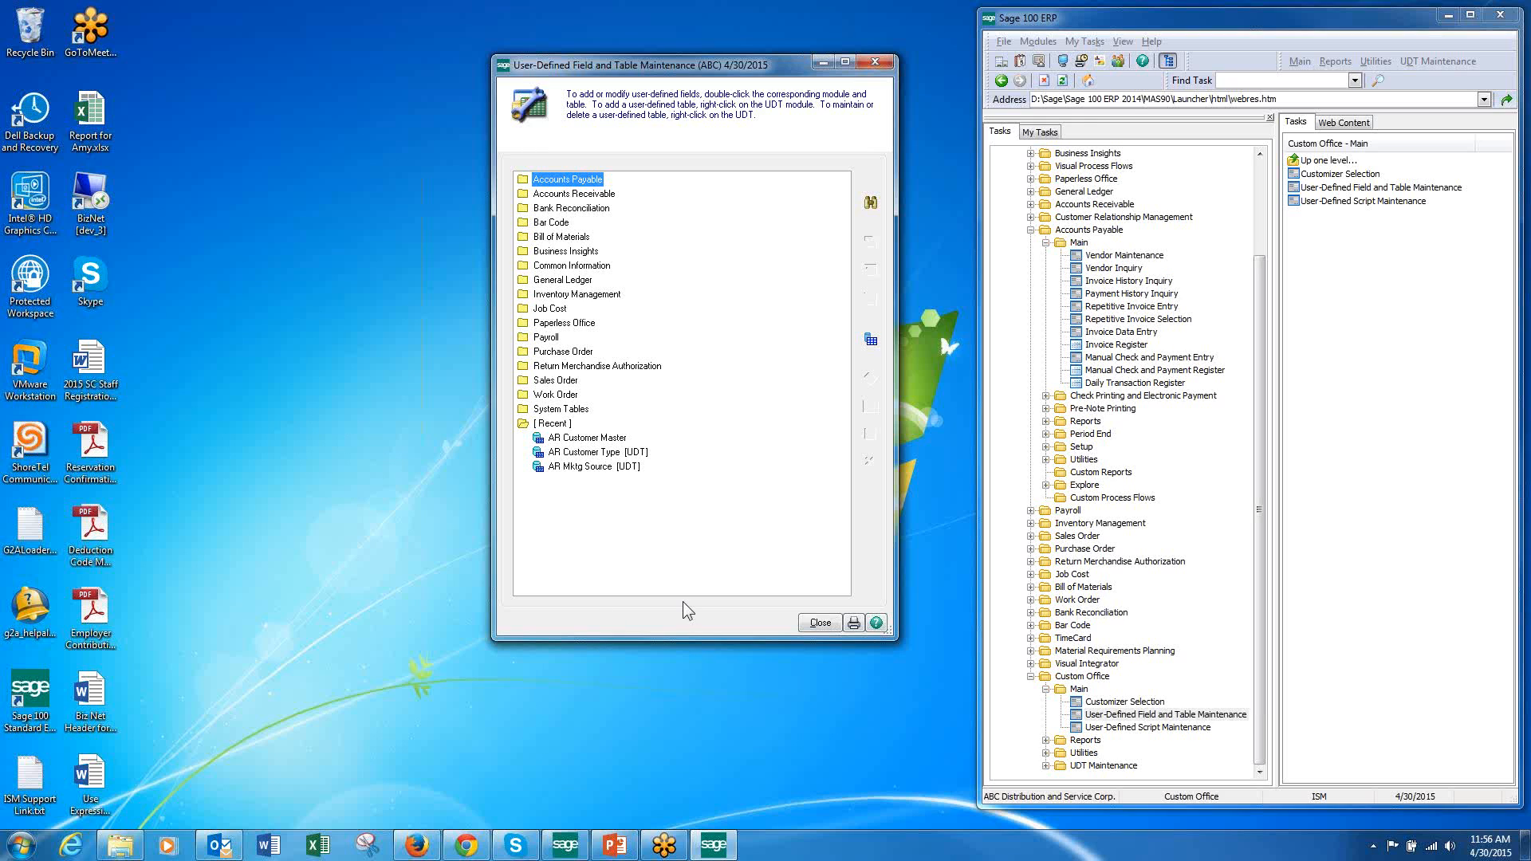
Step: Check the Master Console for users and programs currently active, and close it
click(1063, 62)
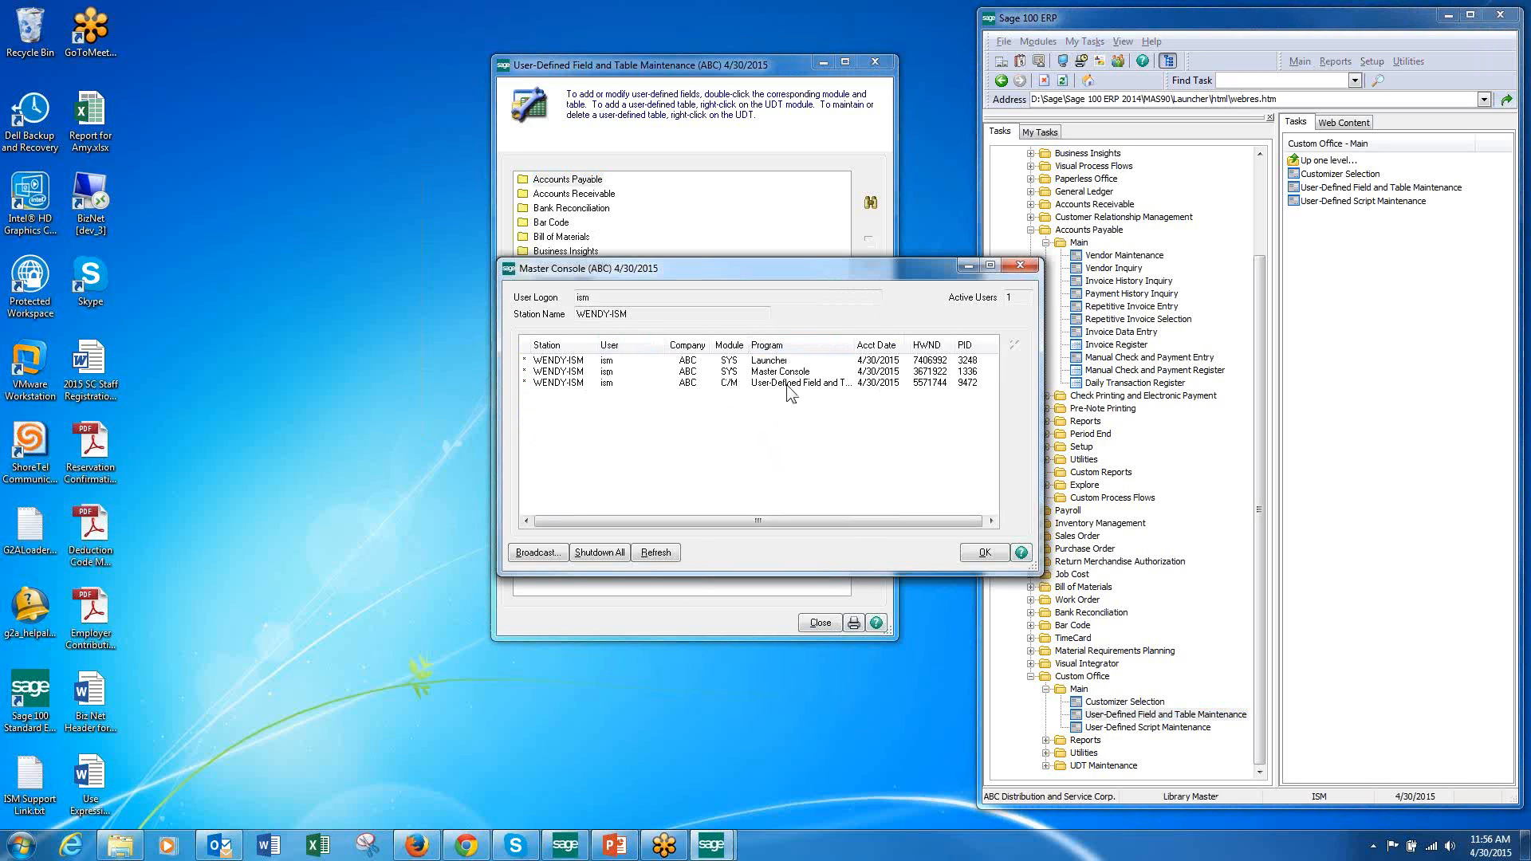
click(1021, 266)
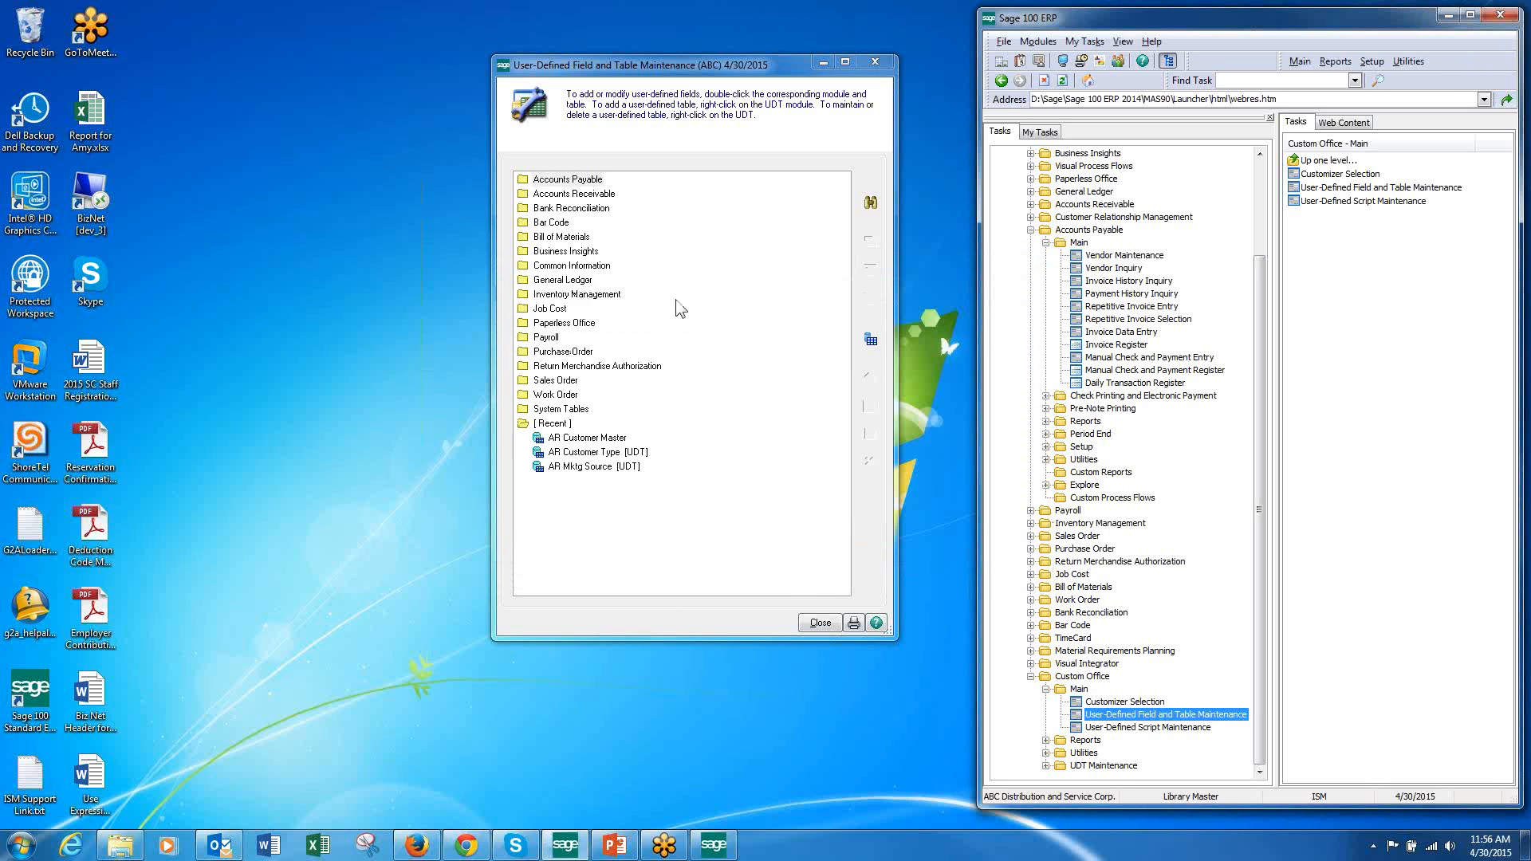
Step: Expand the Accounts Payable tables and open the user-defined fields of the AP Vendor Master table
click(528, 181)
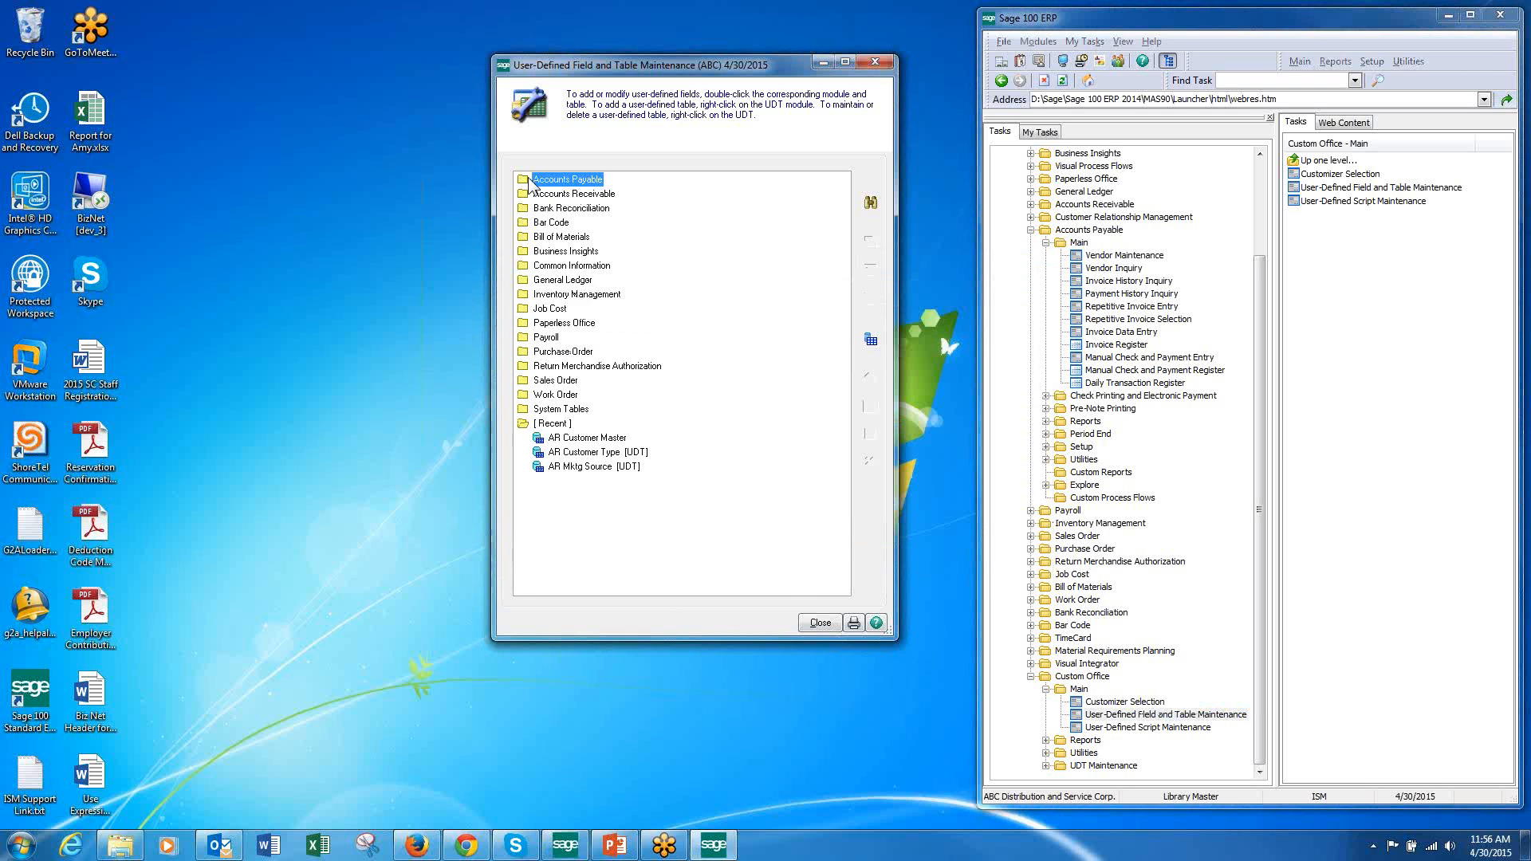
double_click(526, 182)
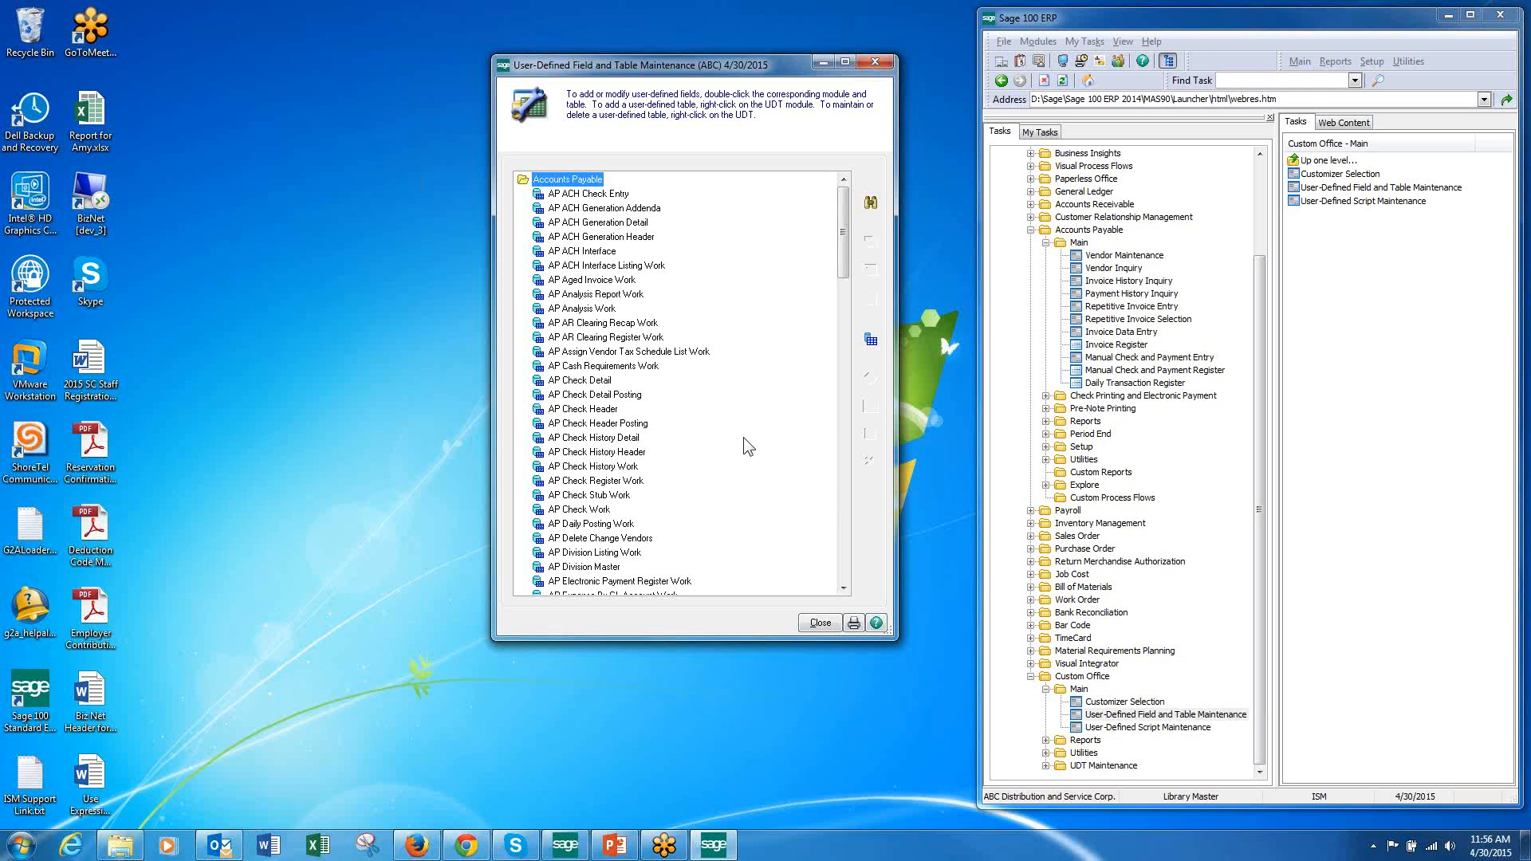
scroll(743, 437, down, 1)
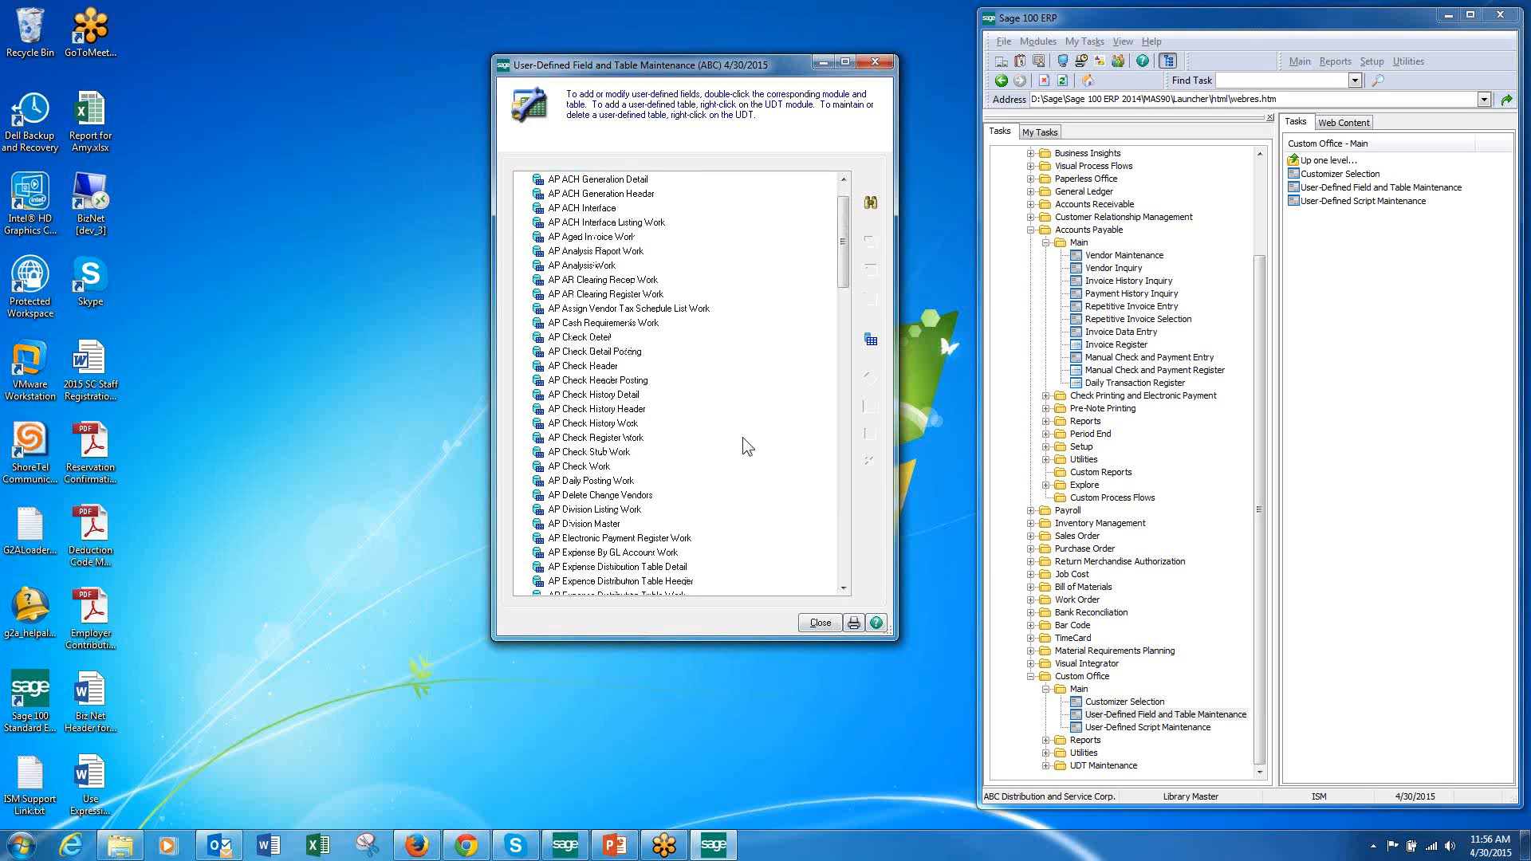
scroll(743, 437, down, 1)
scroll(744, 437, down, 1)
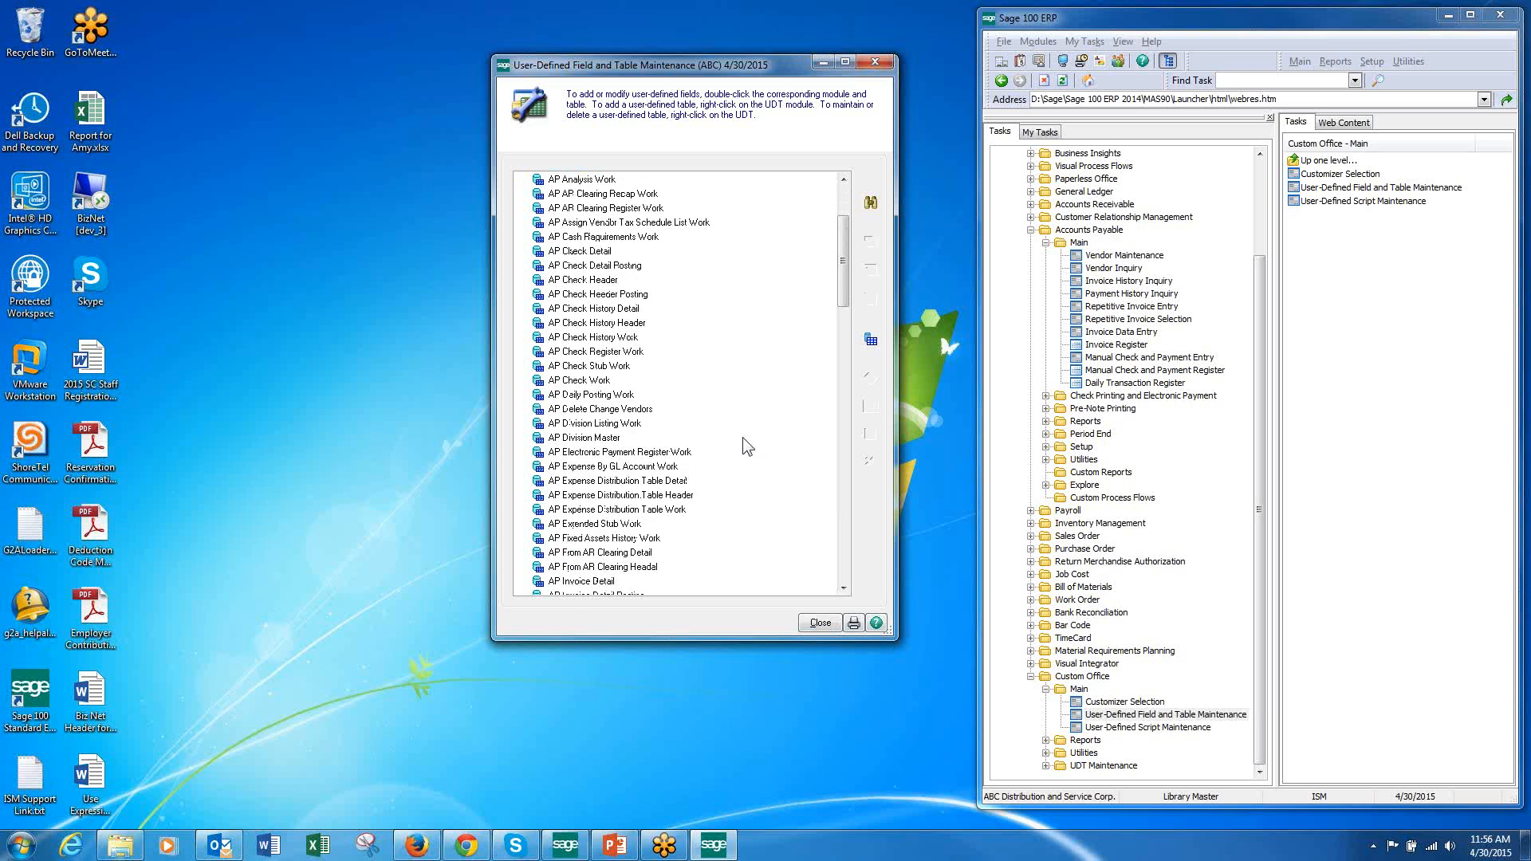
scroll(743, 437, down, 3)
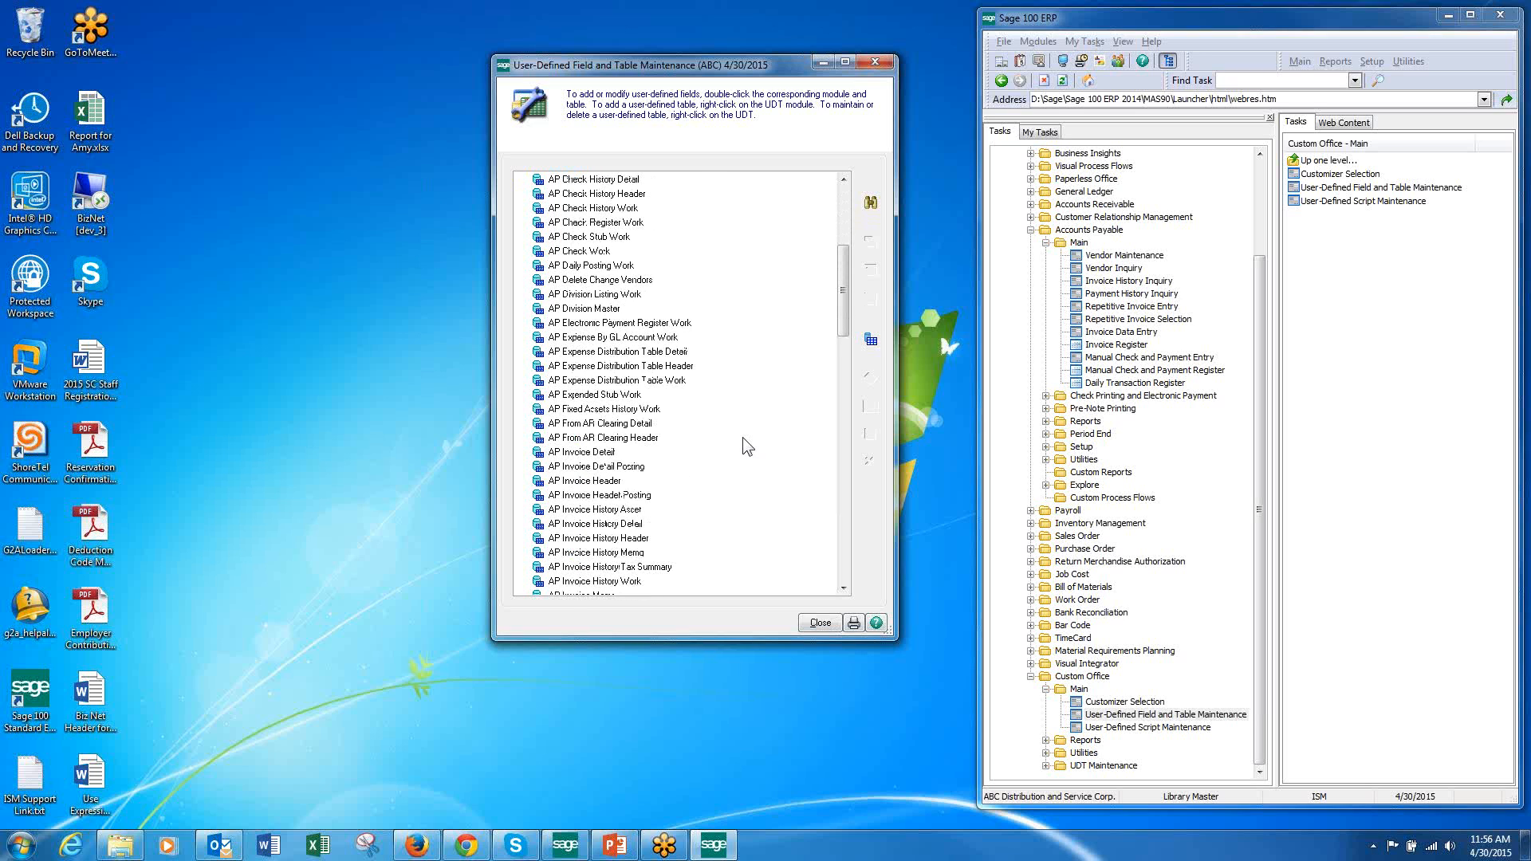
scroll(743, 437, down, 4)
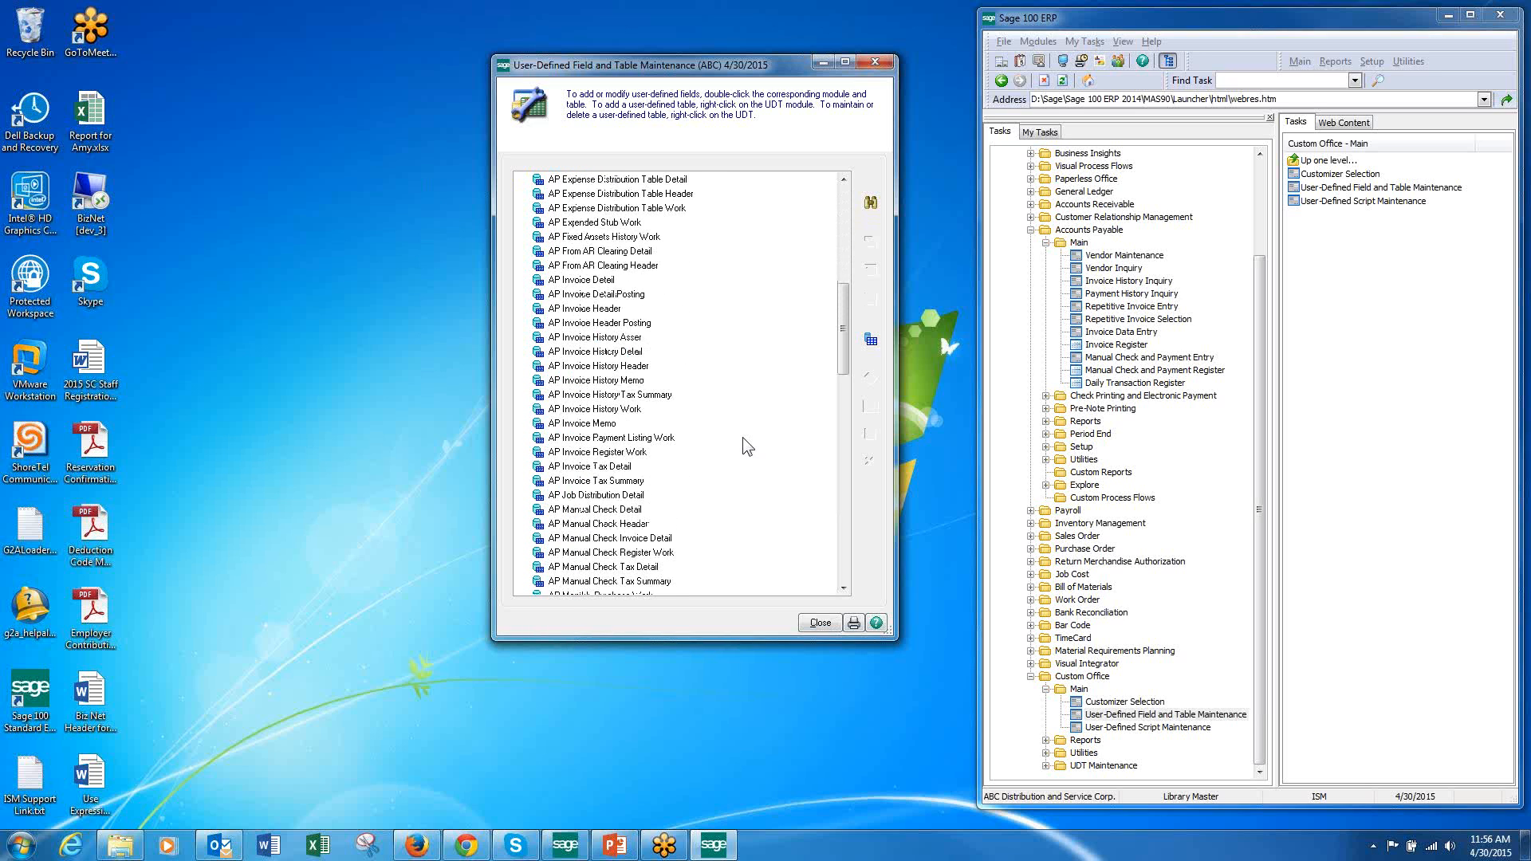
scroll(743, 437, down, 3)
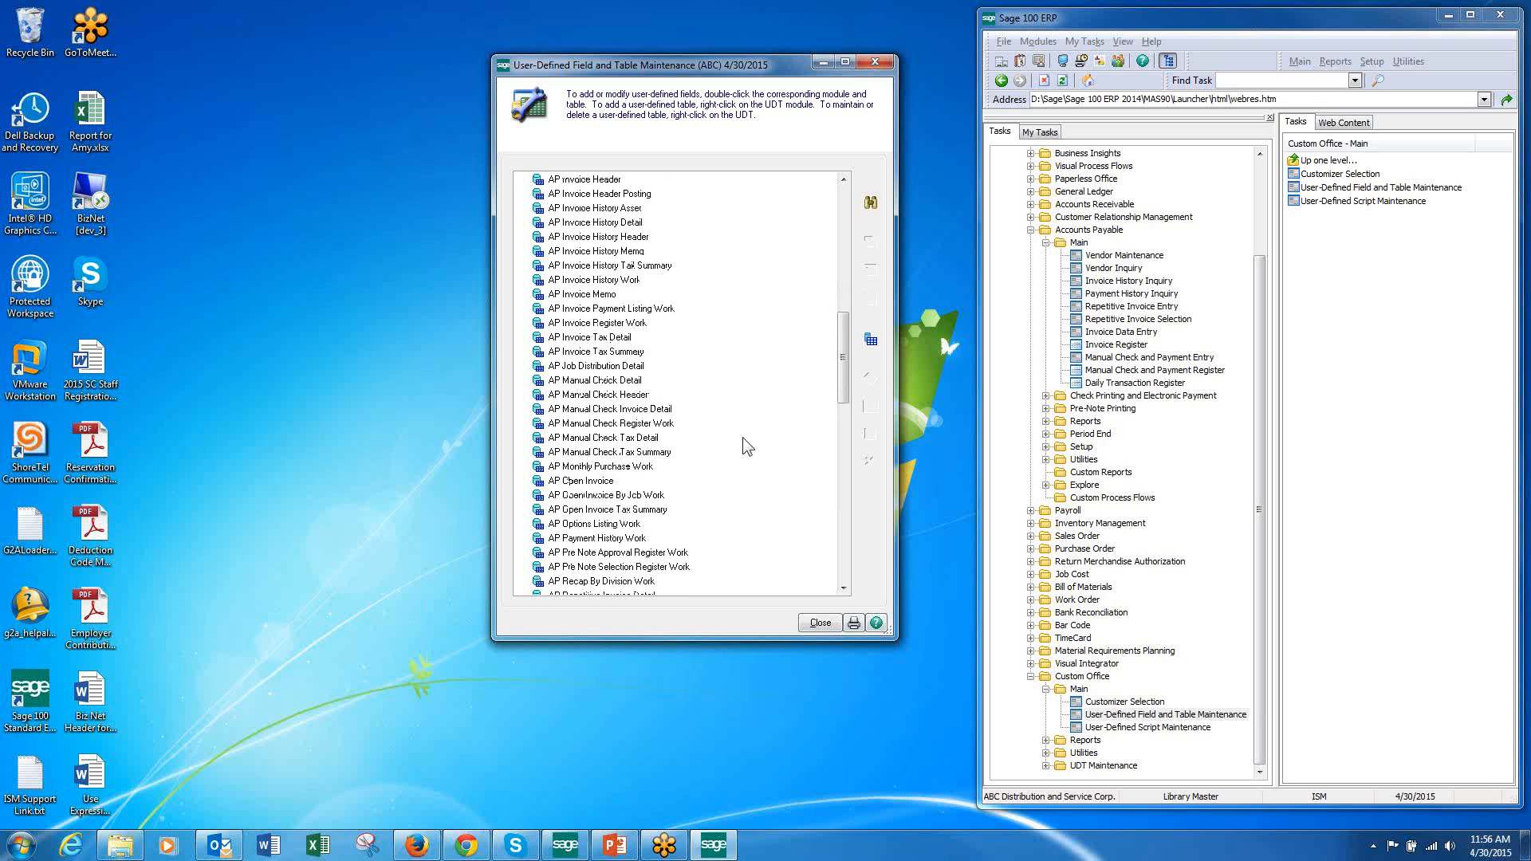
scroll(744, 437, down, 7)
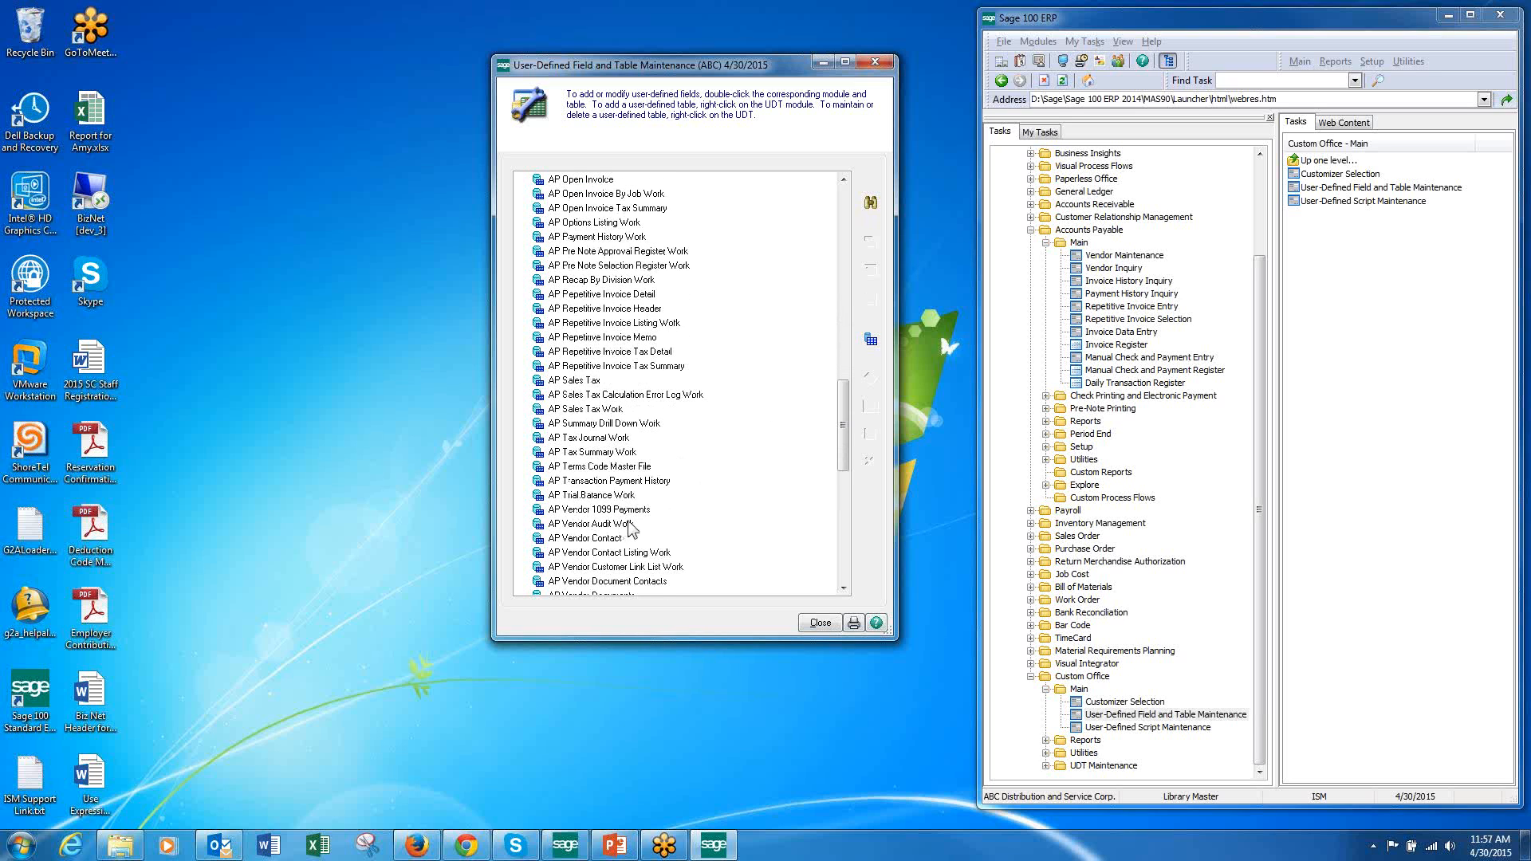
scroll(630, 526, down, 2)
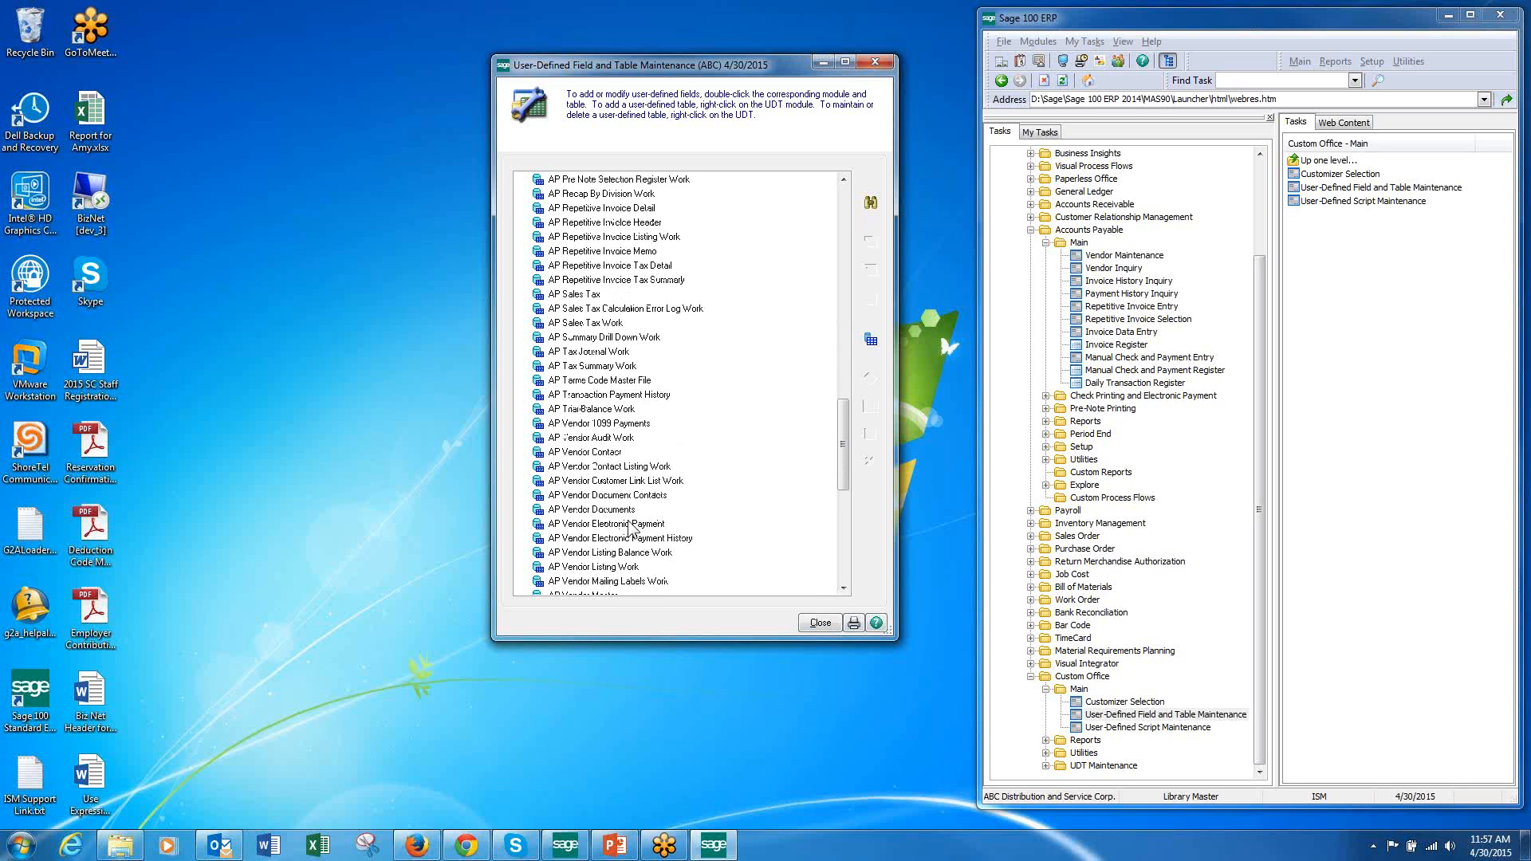
scroll(630, 526, down, 2)
click(617, 511)
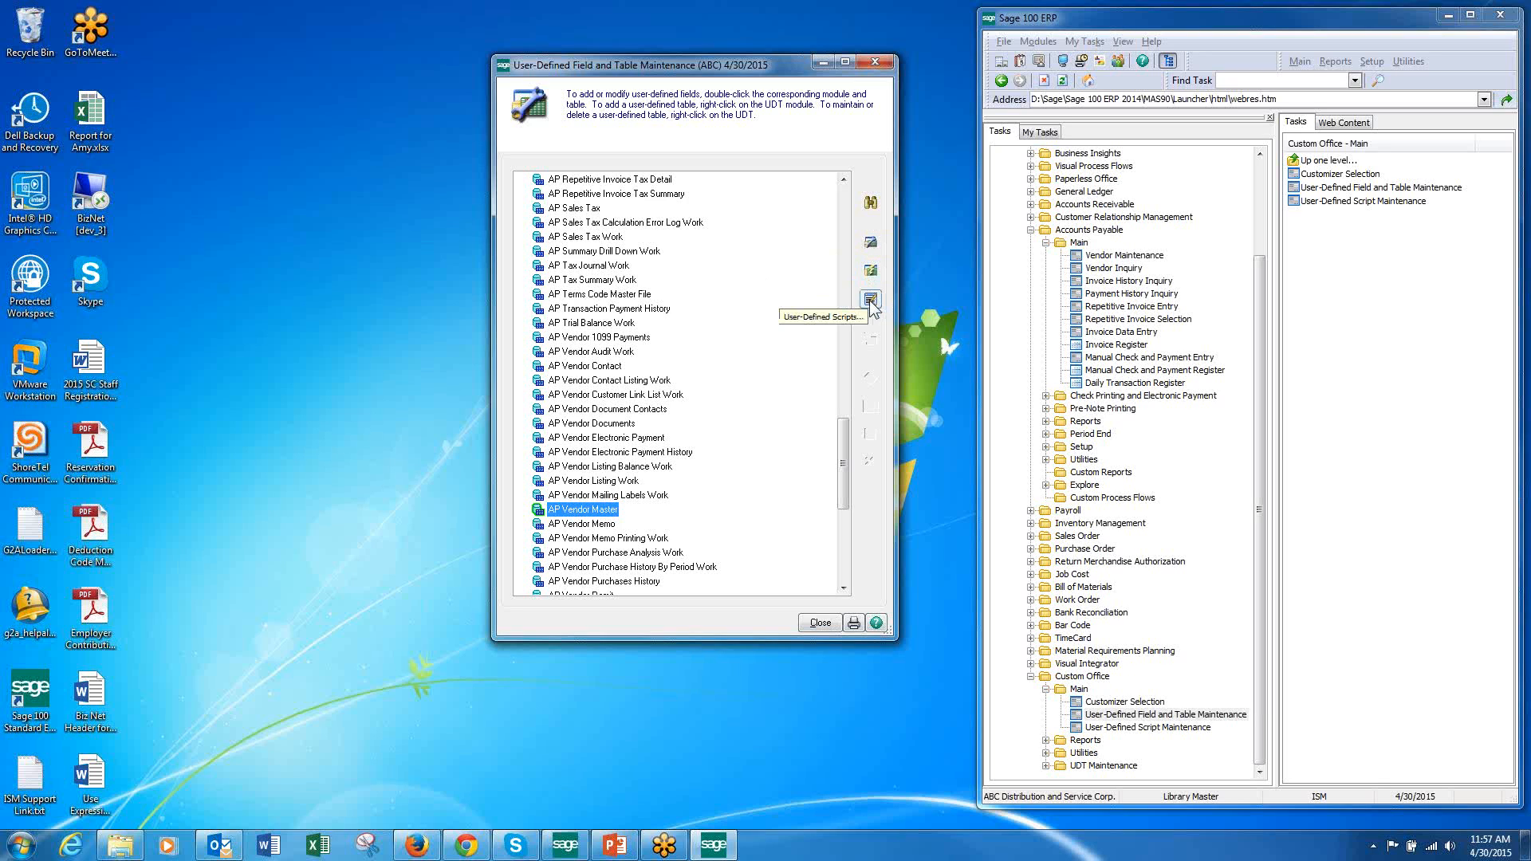
click(871, 243)
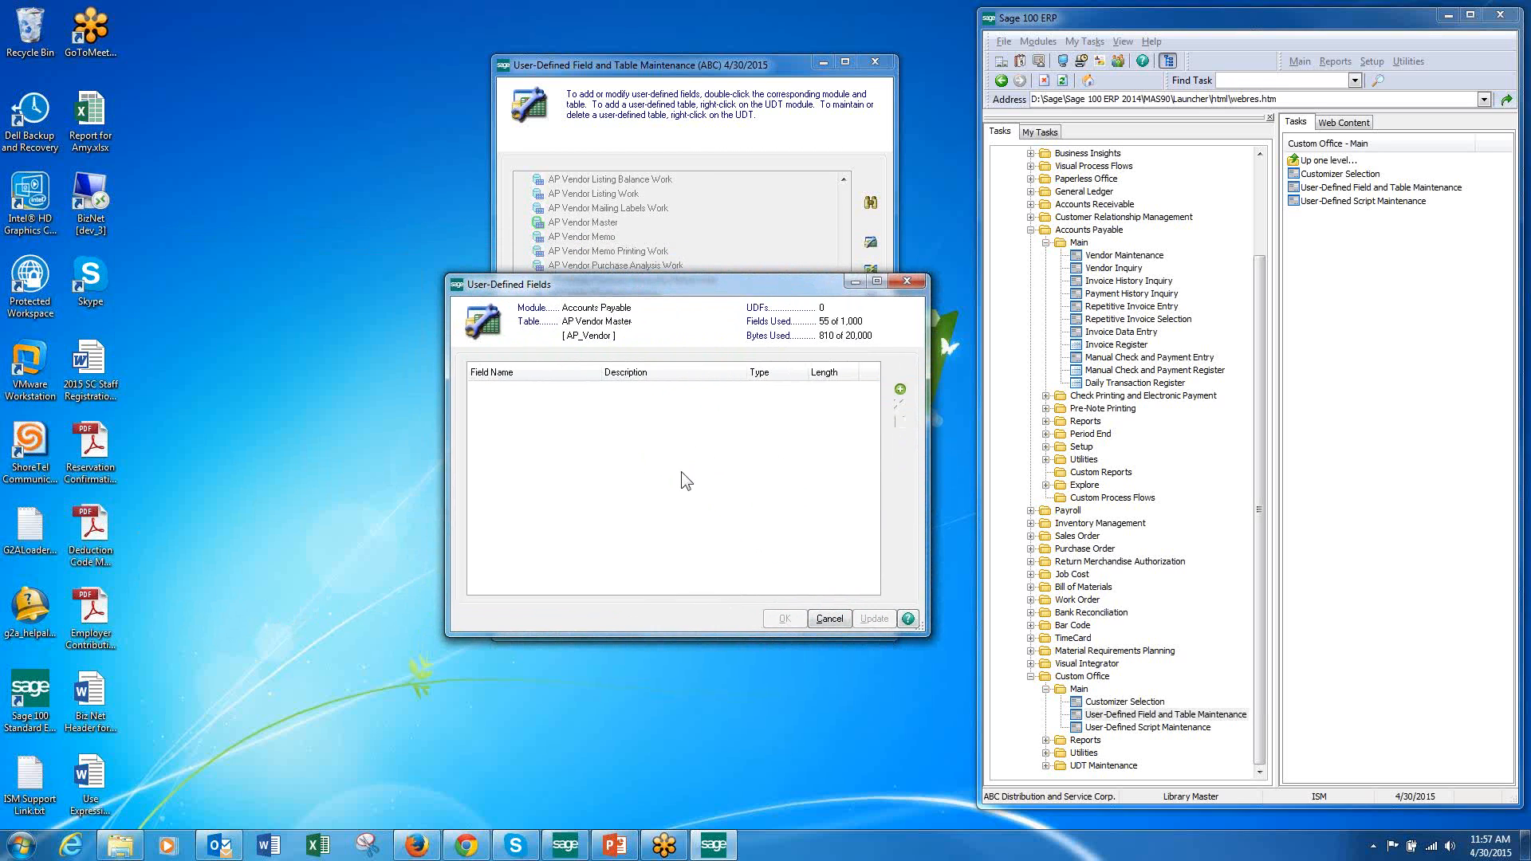
Step: Add a manual-entry field named UDF_W9_SENT with the description W-9 Sent to the vendor table
click(902, 388)
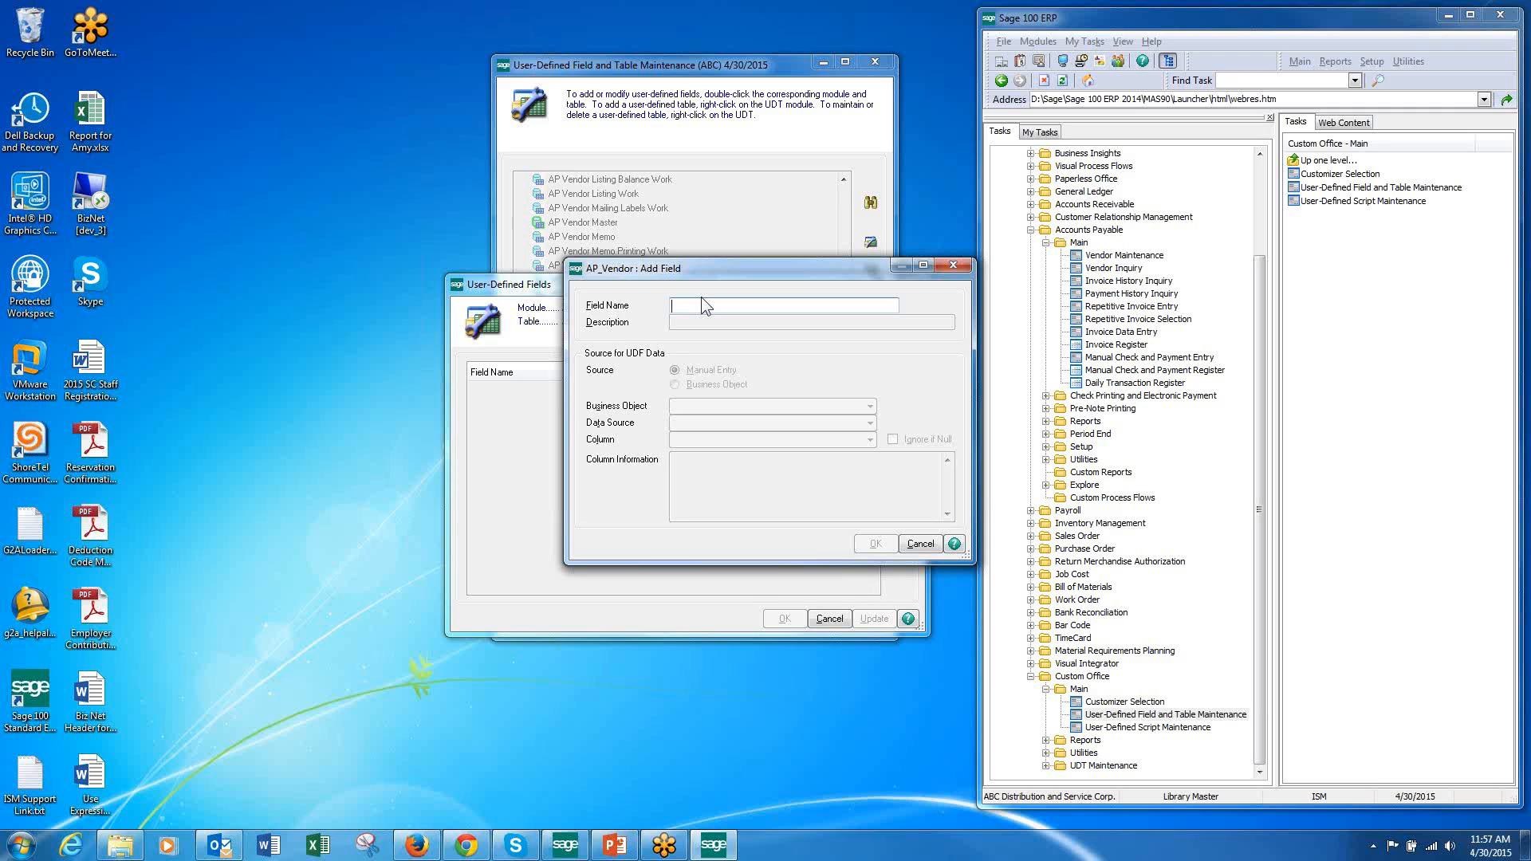
text(W)
key(BackSpace)
key(BackSpace)
text(ENT)
key(Tab)
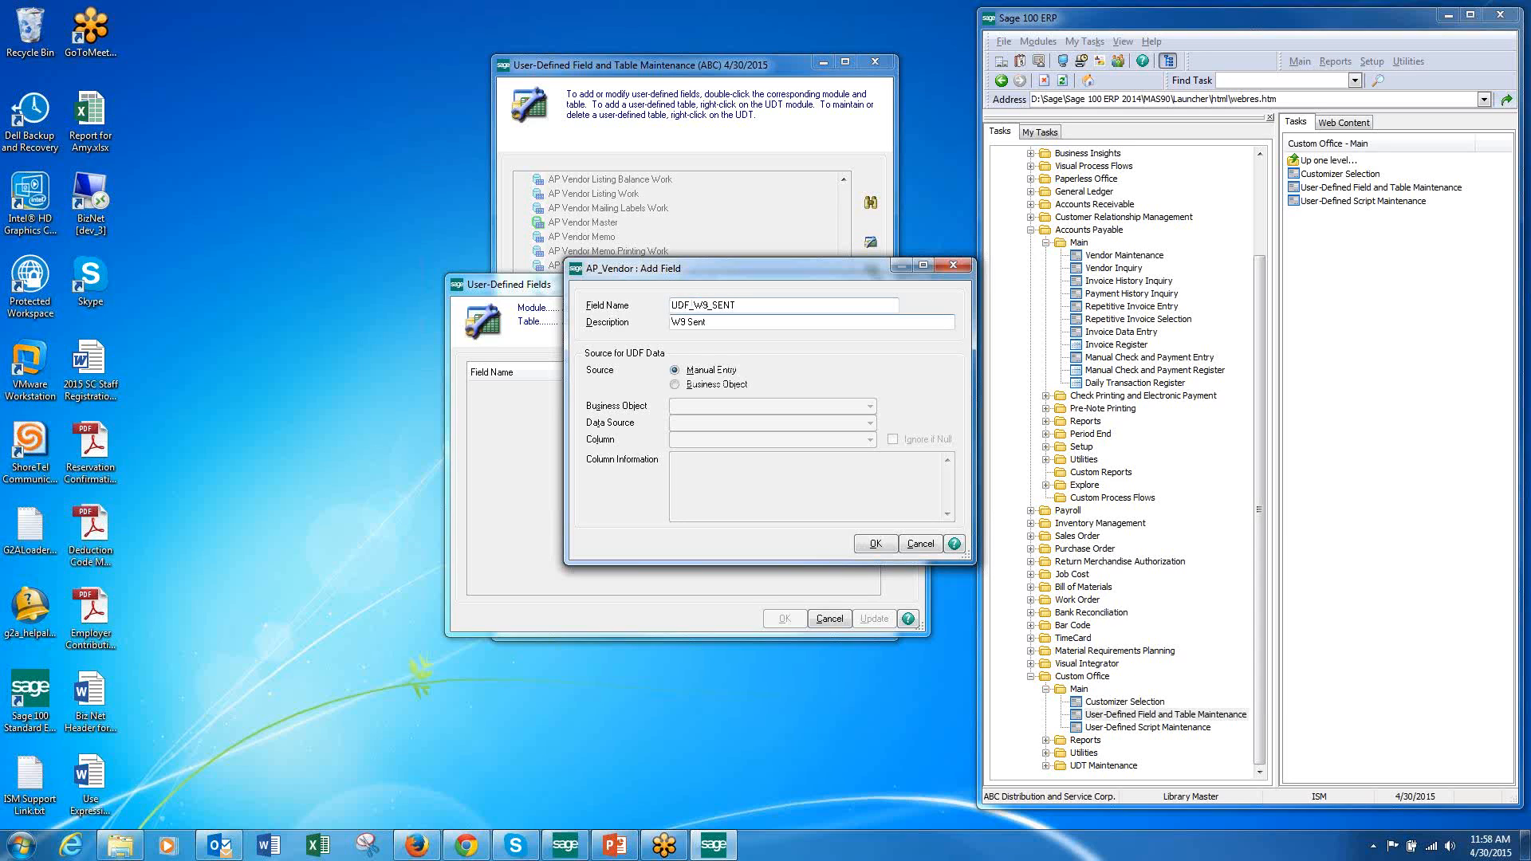
text(-)
click(875, 546)
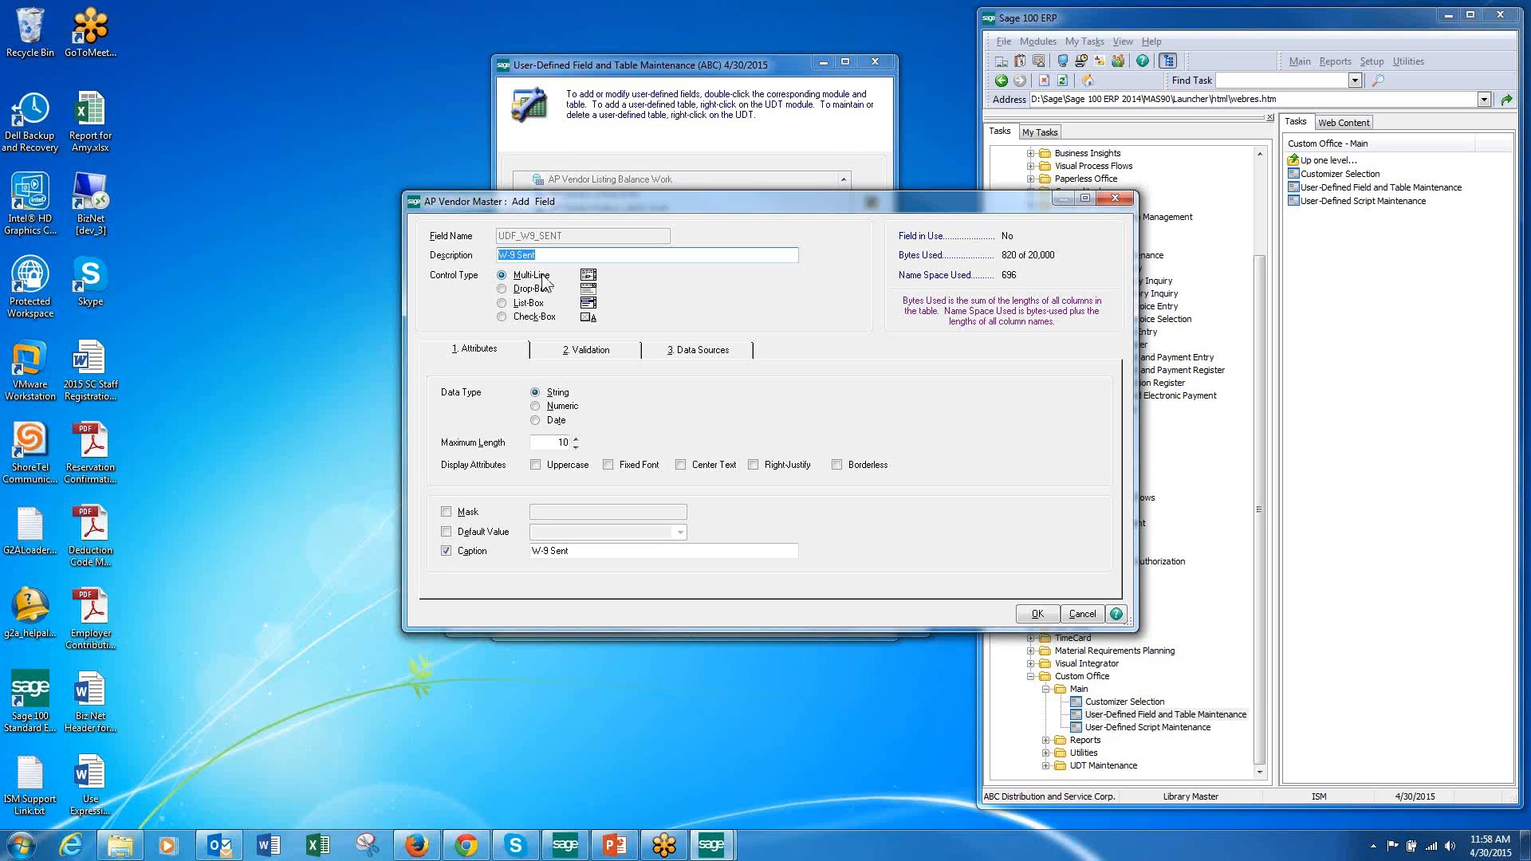
Step: Set the W-9 Sent field's data type to Date, save it, and run the data dictionary update
click(535, 421)
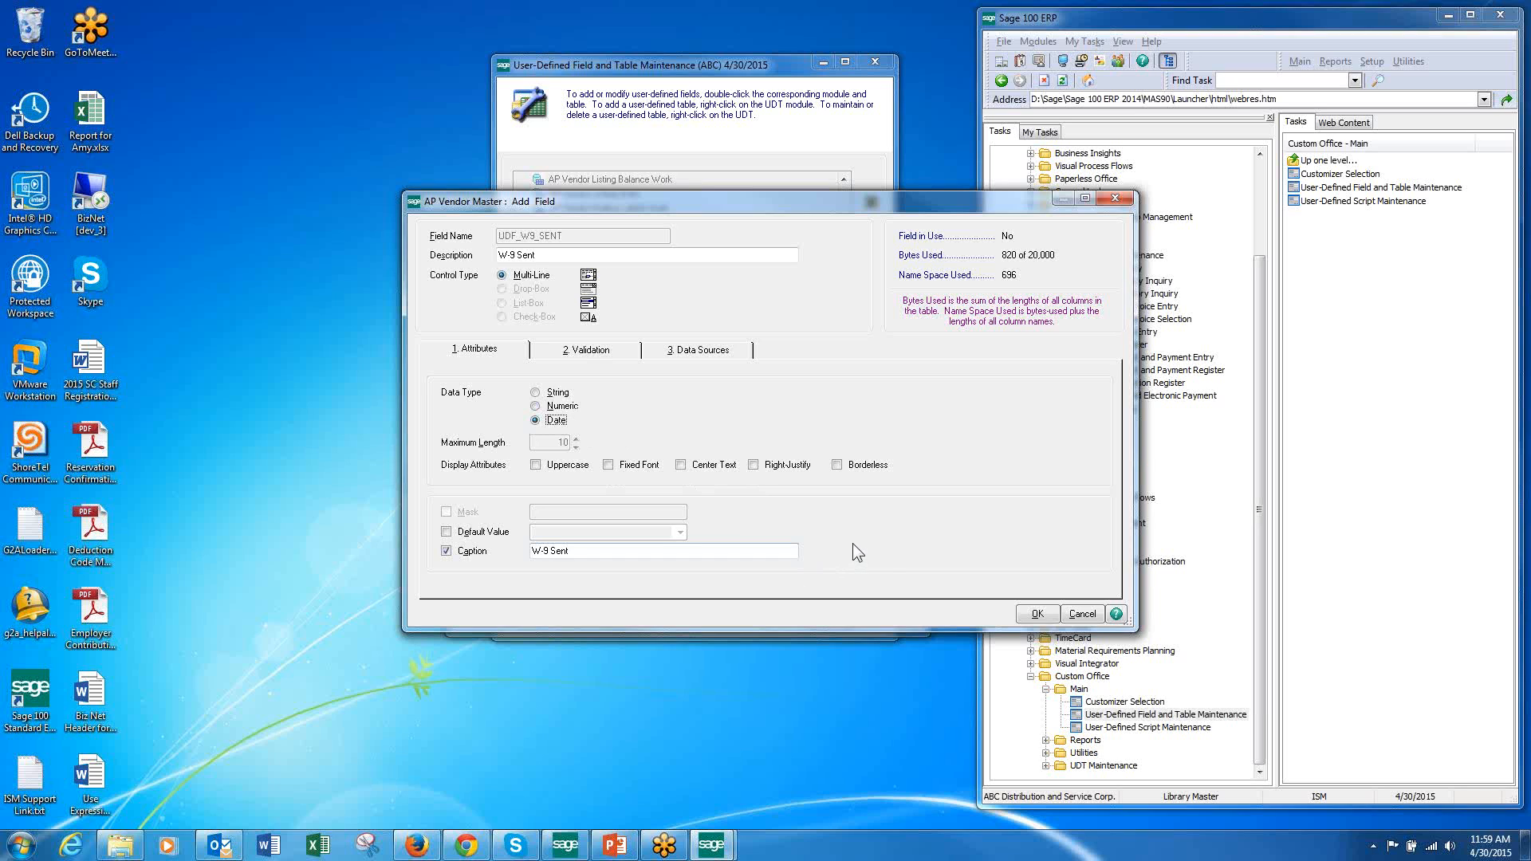
click(1037, 615)
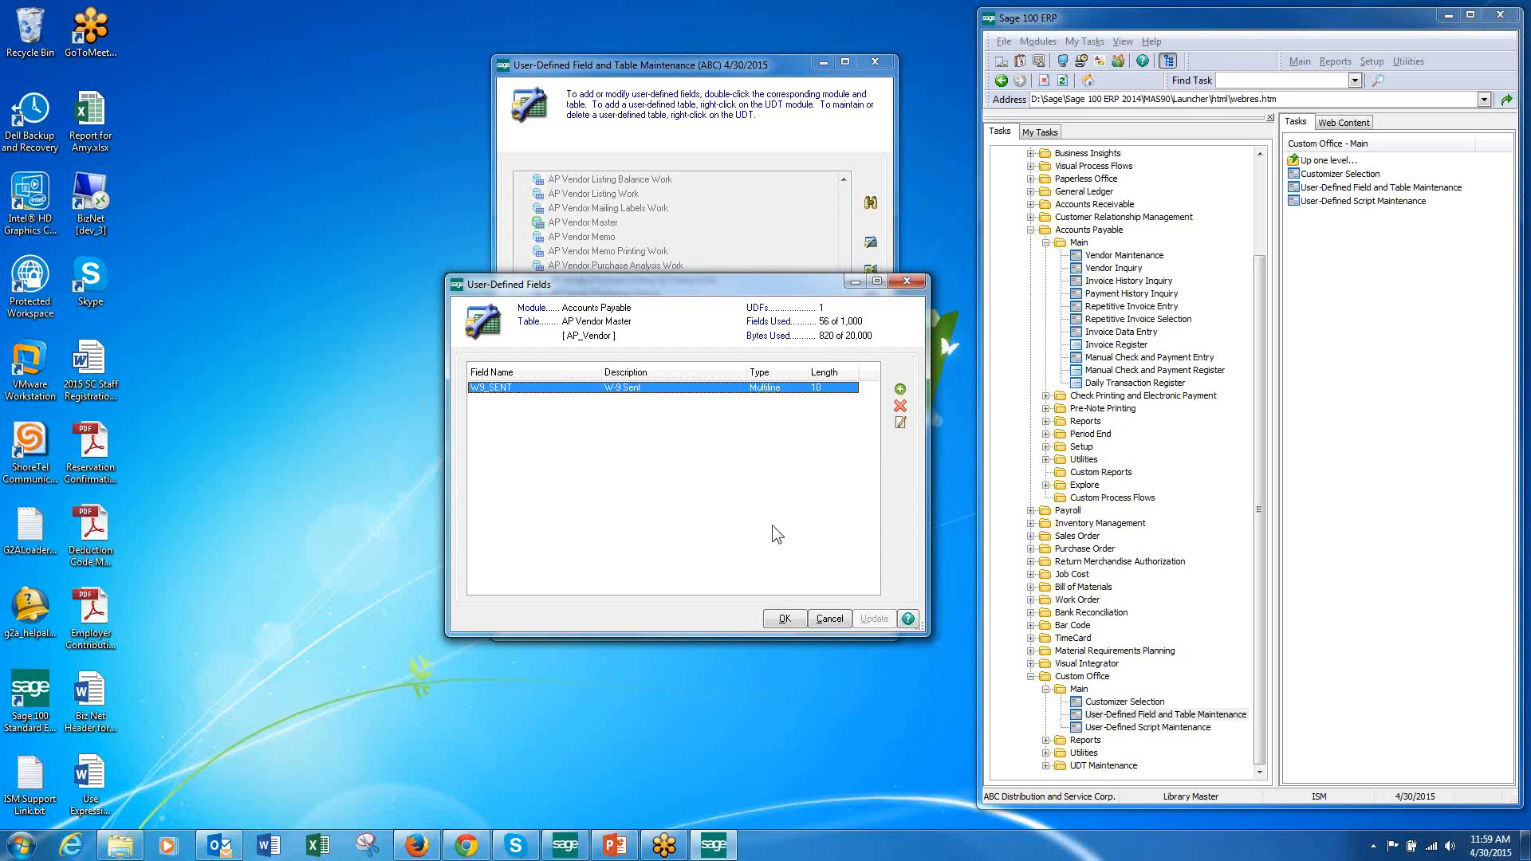
click(784, 620)
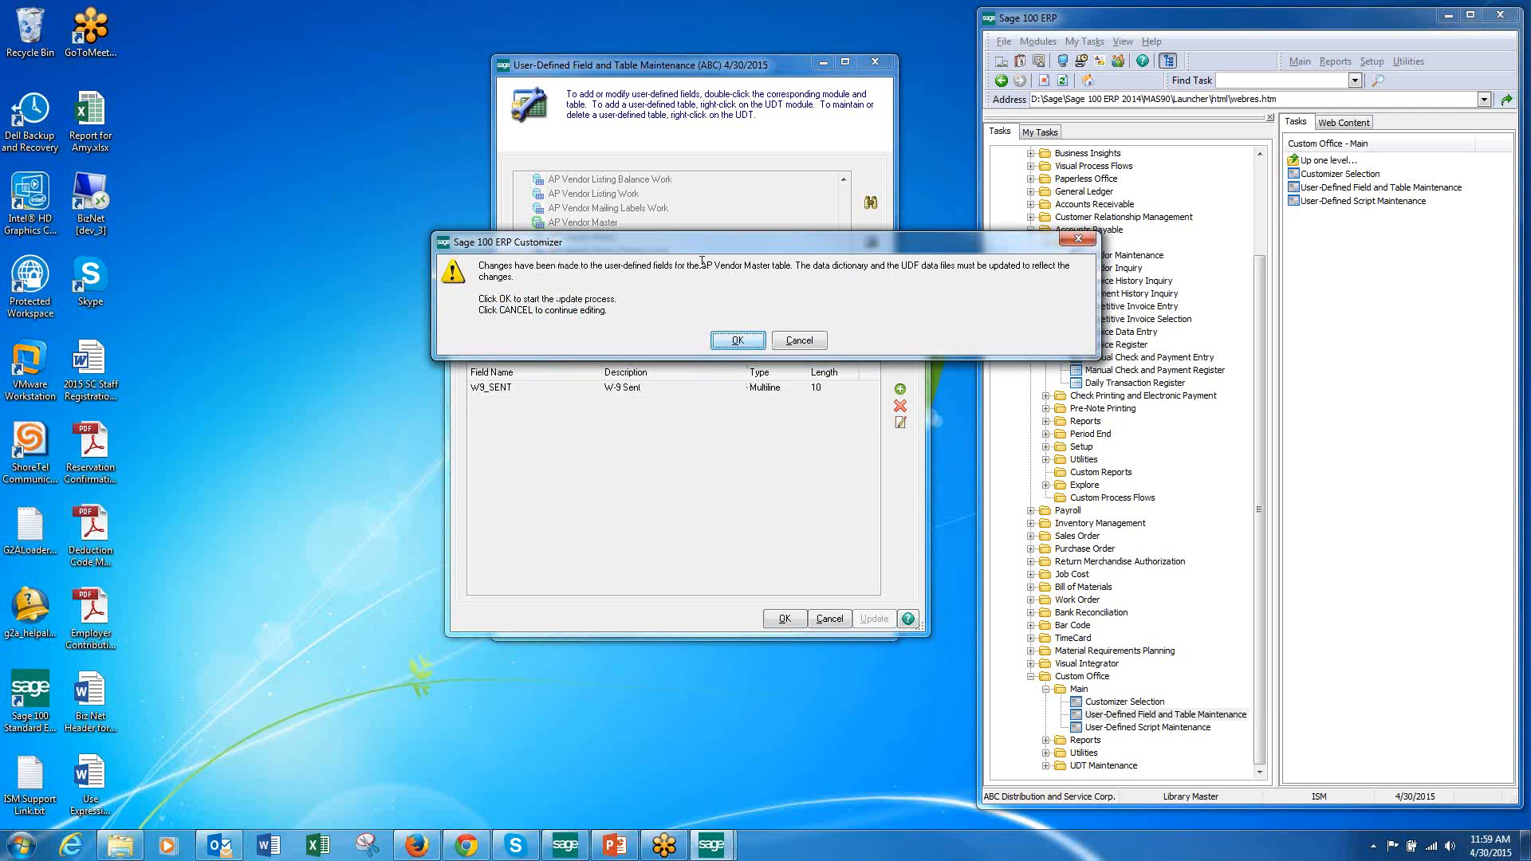
click(738, 341)
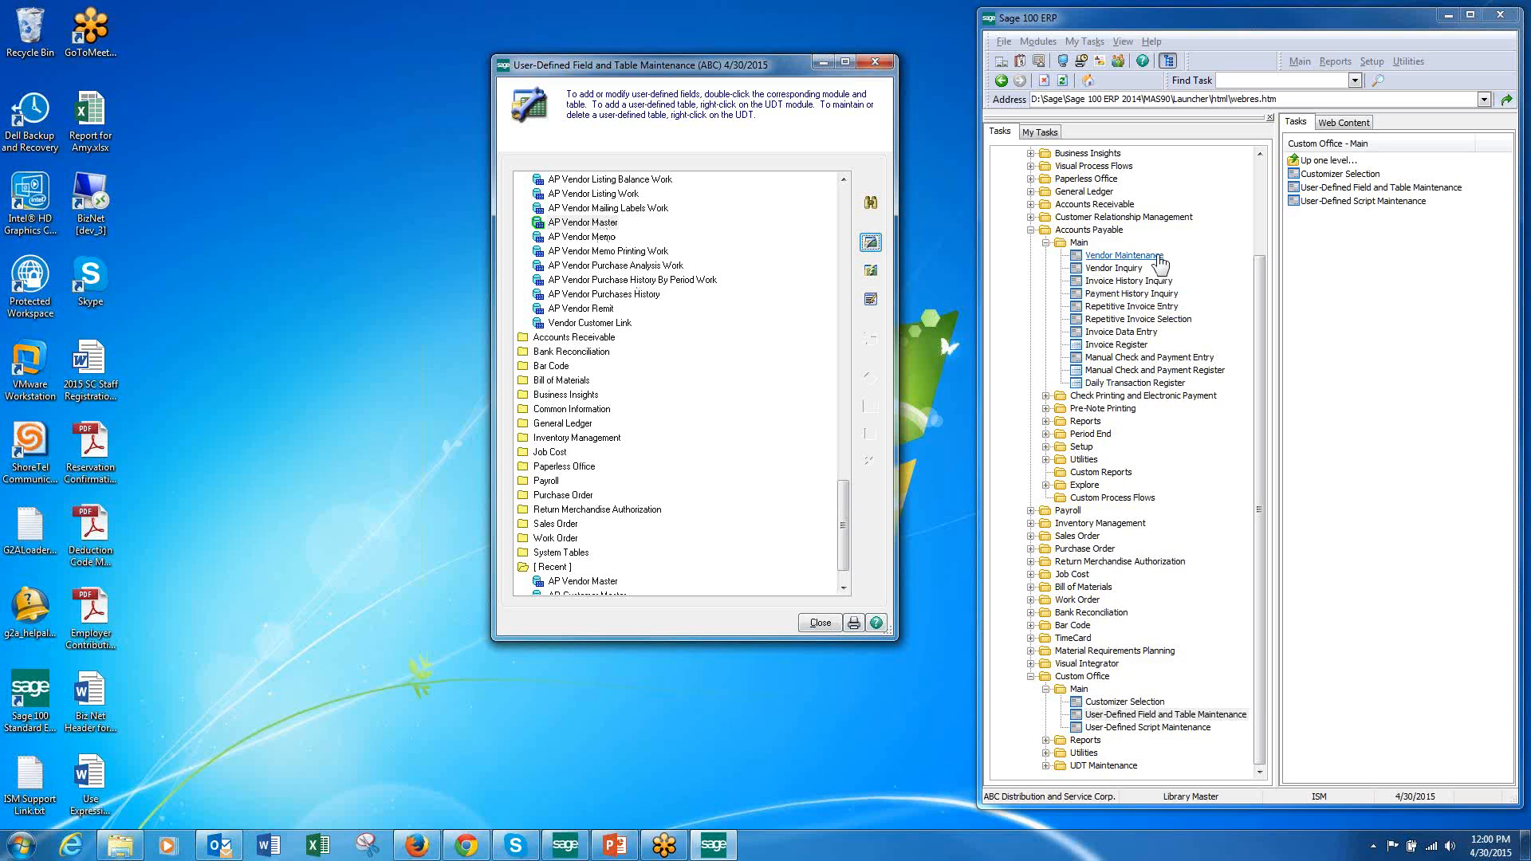
Step: Open Vendor Maintenance for the Airway Property vendor and show its Additional settings
click(1158, 256)
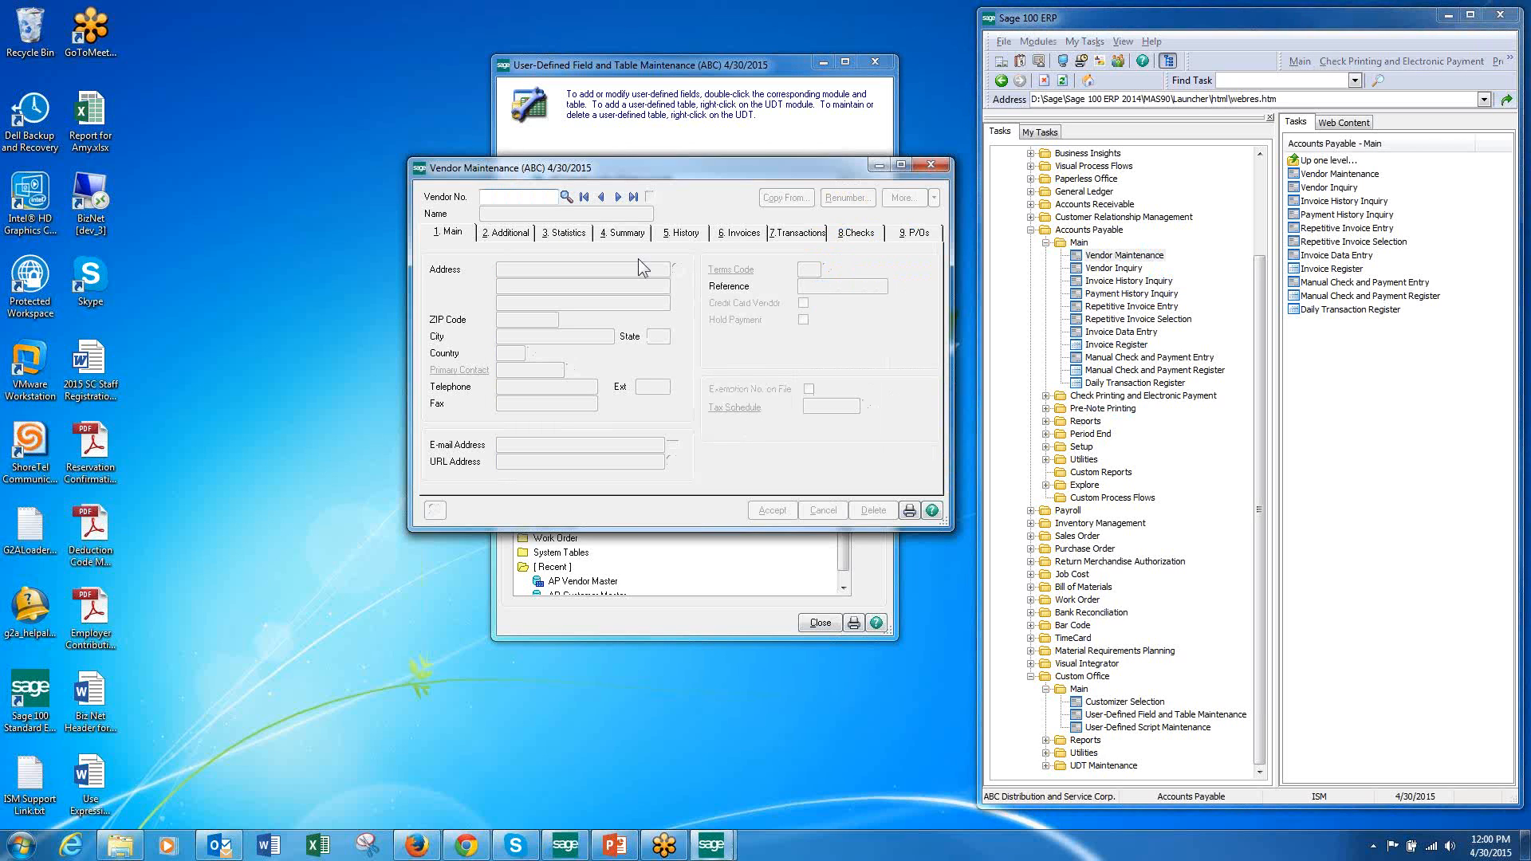
click(619, 197)
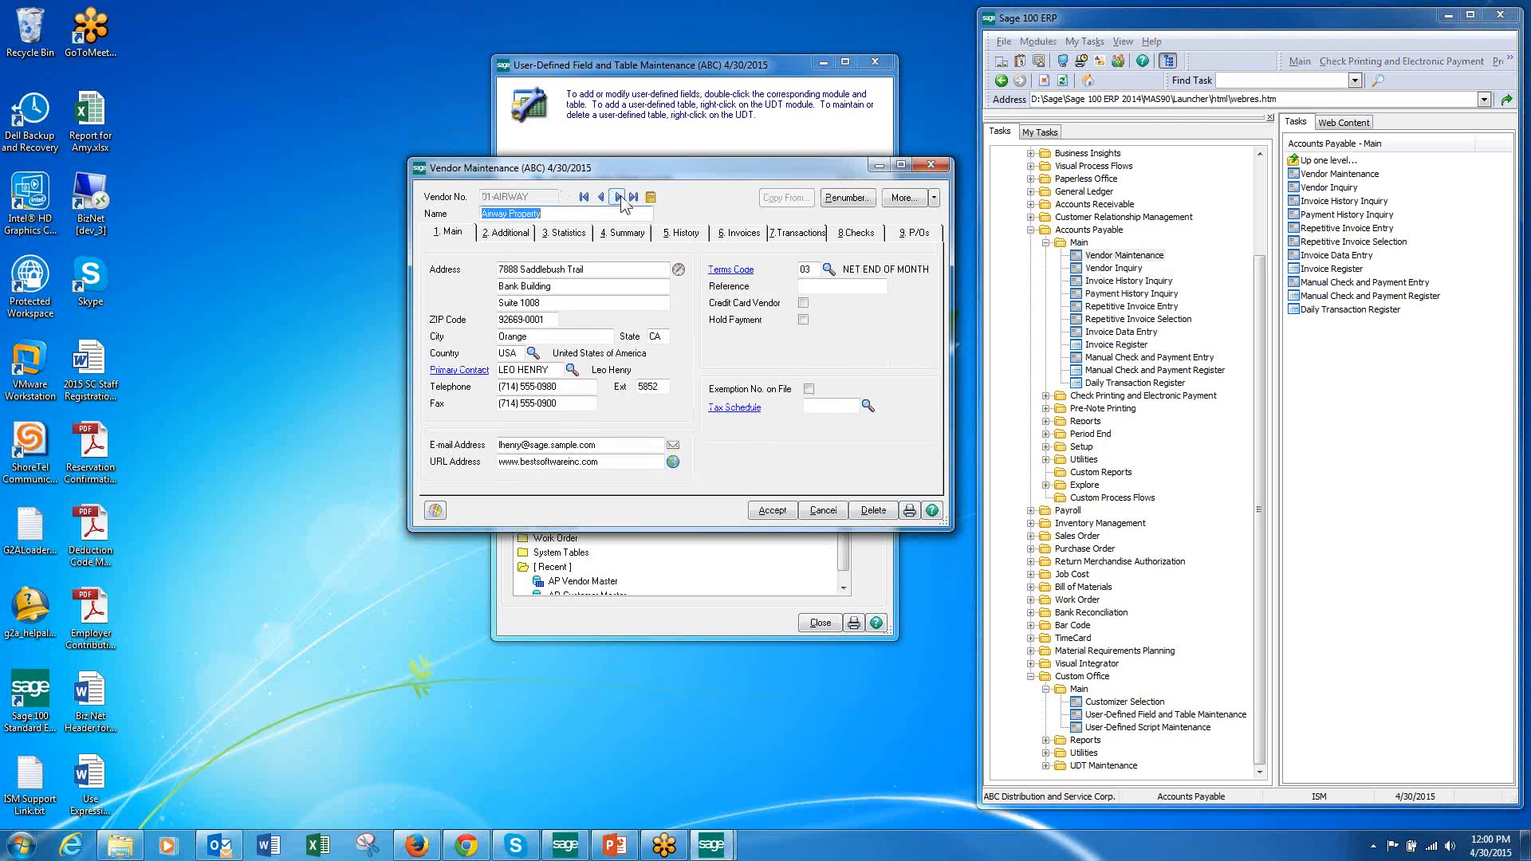
key(alt+2)
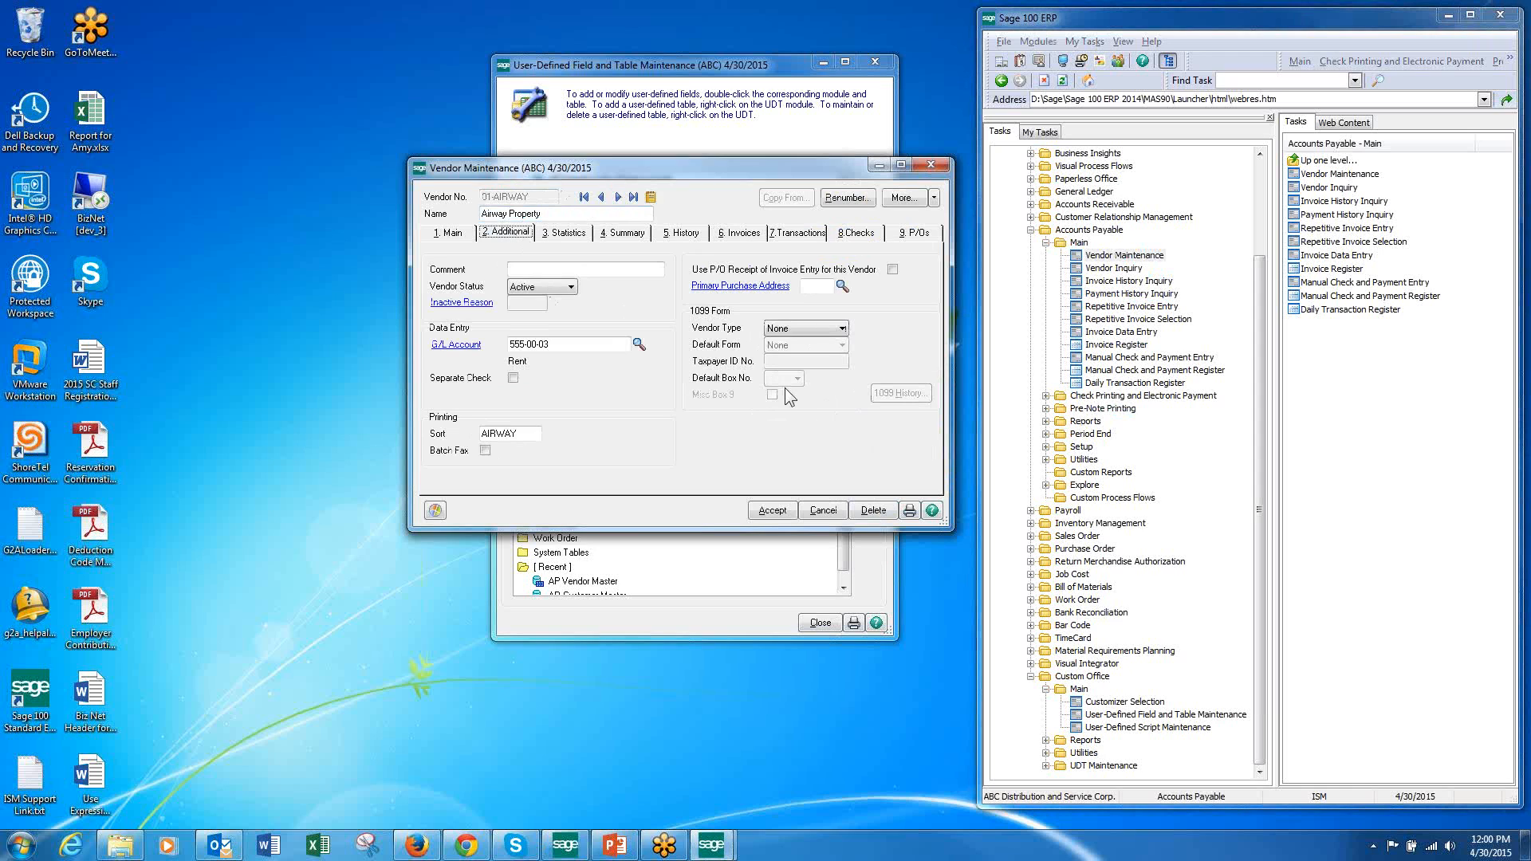
Step: Launch the Customizer for the Additional panel and create a new customized panel for the current user and company ABC
right_click(835, 383)
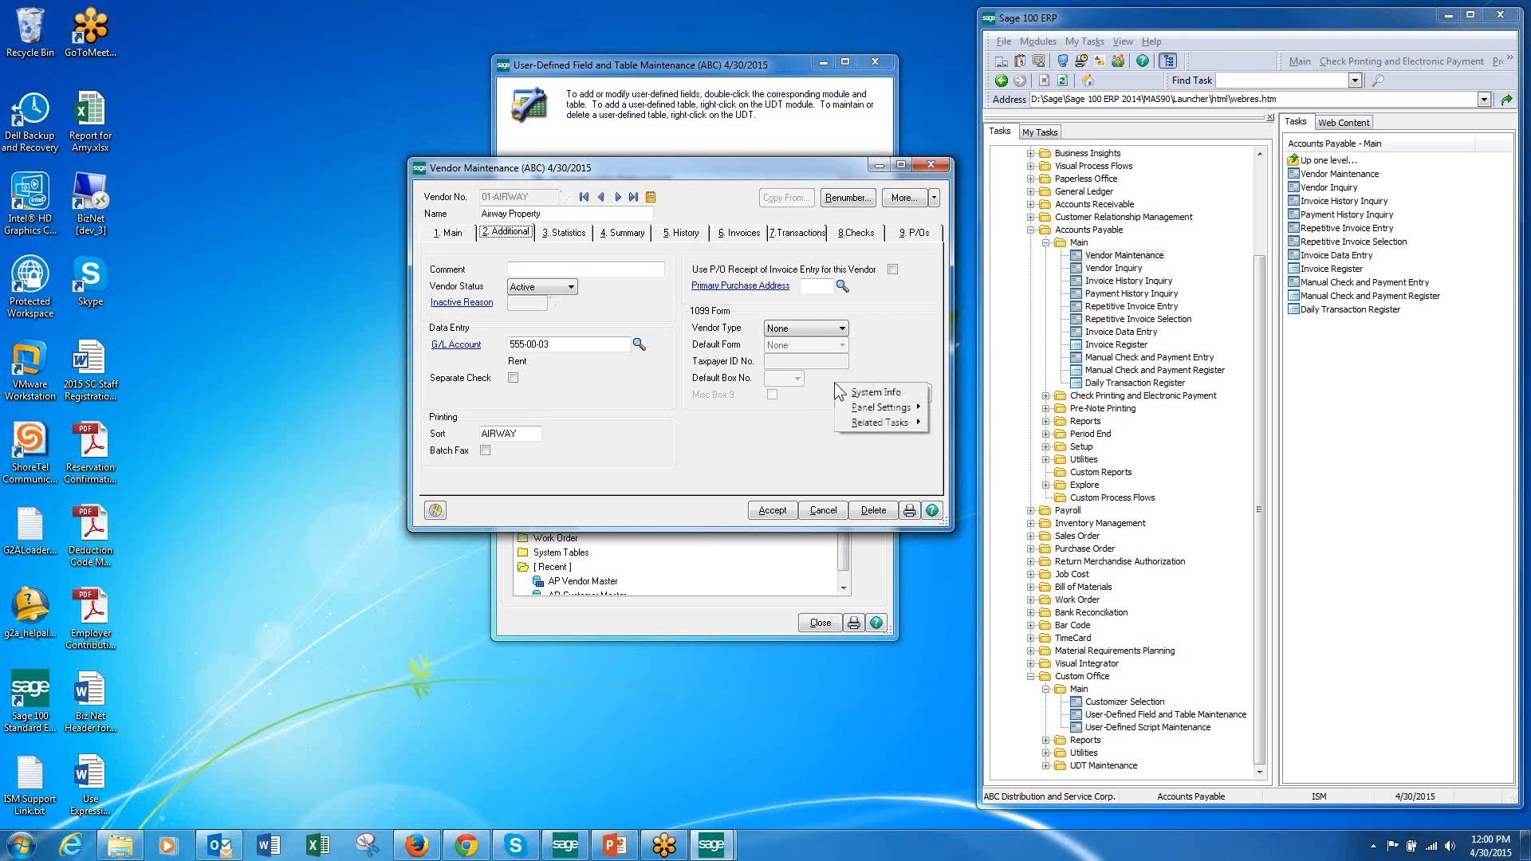
mouse_move(848, 412)
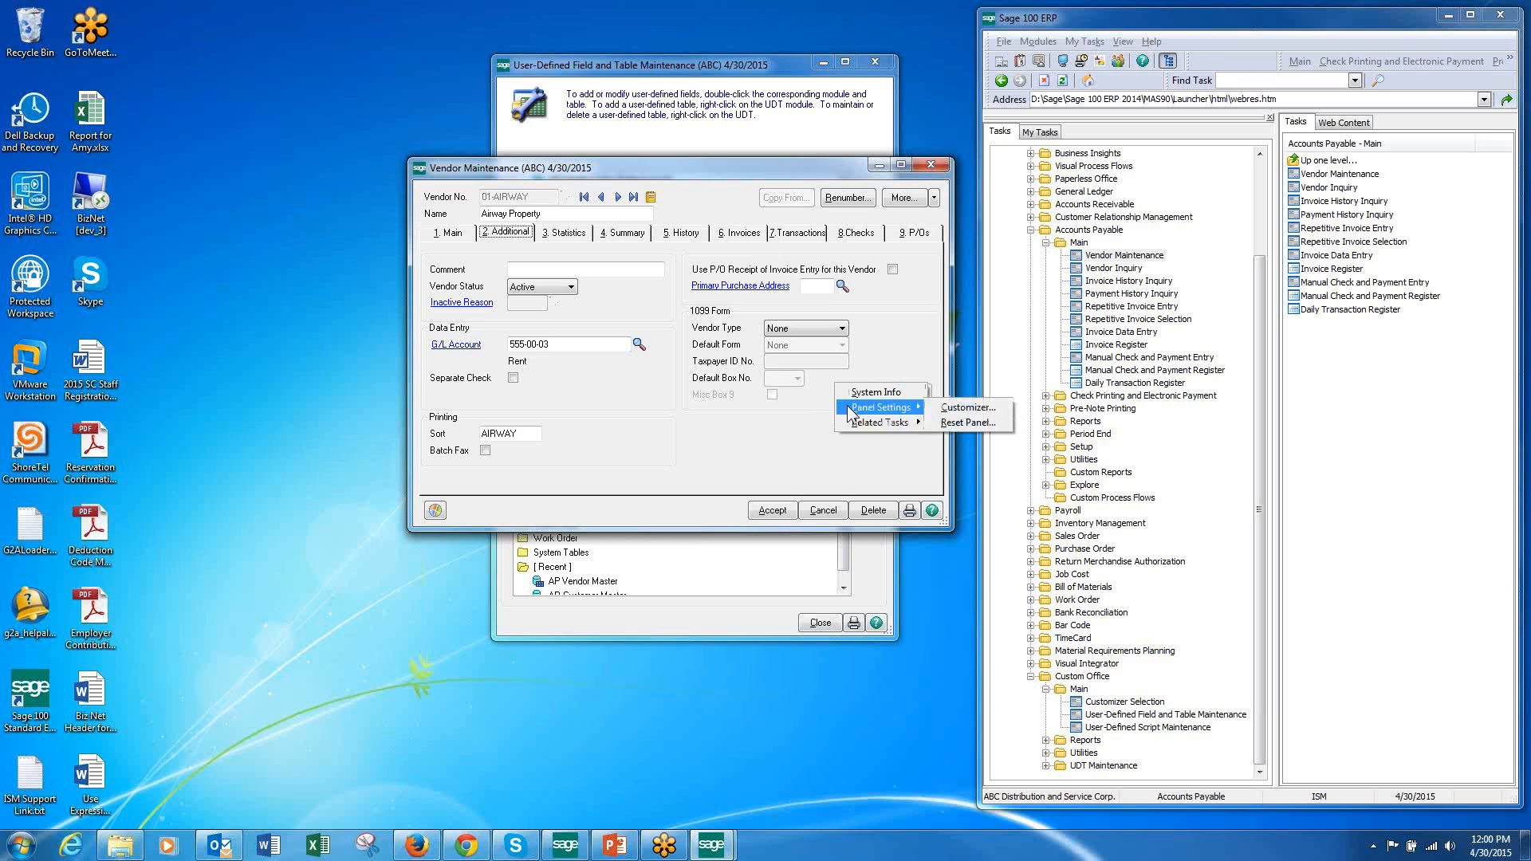
click(959, 409)
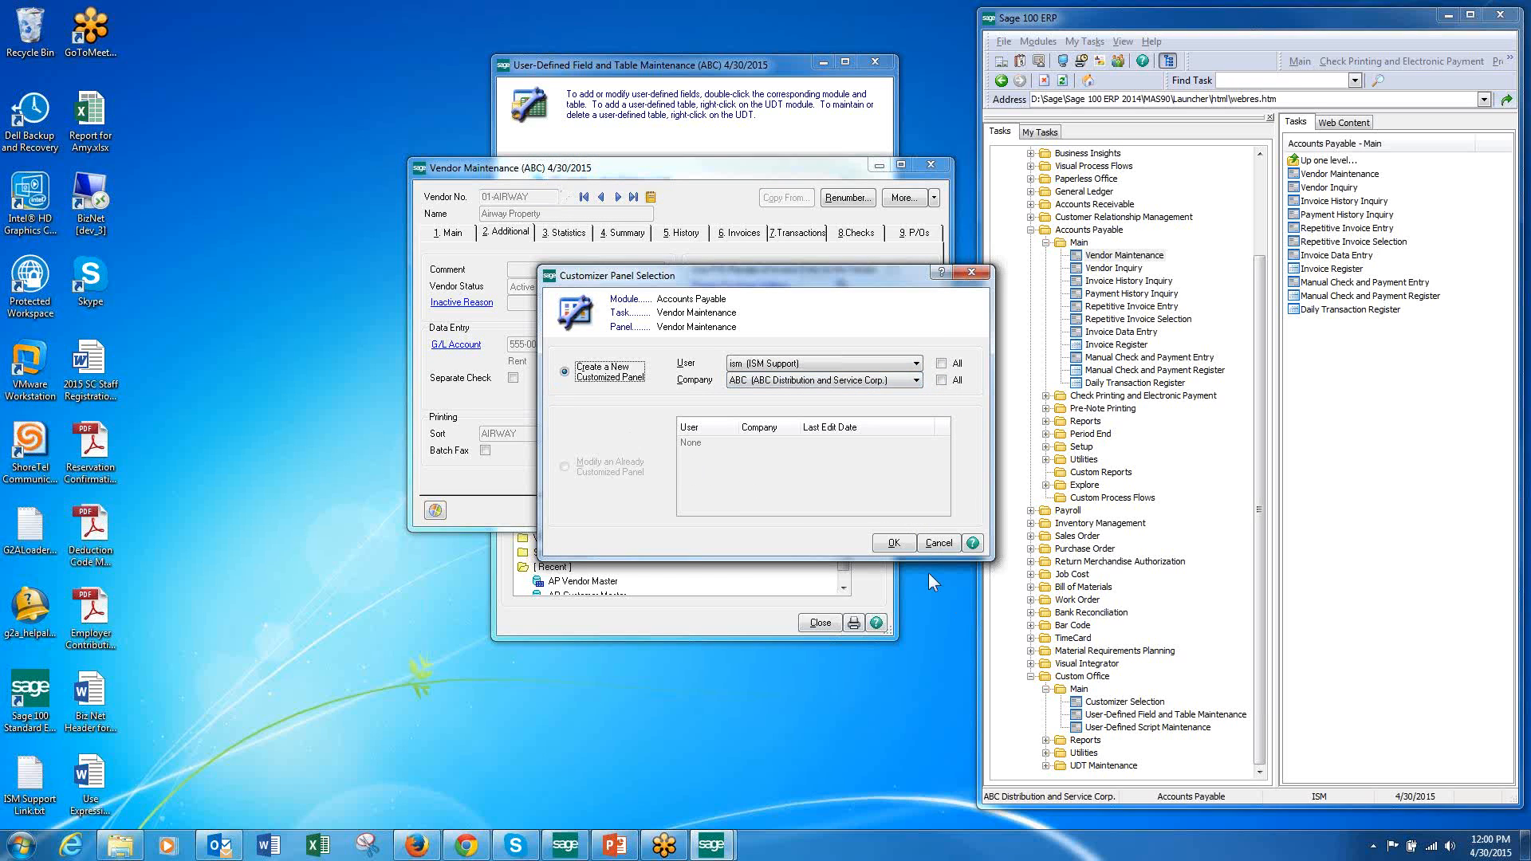
click(893, 544)
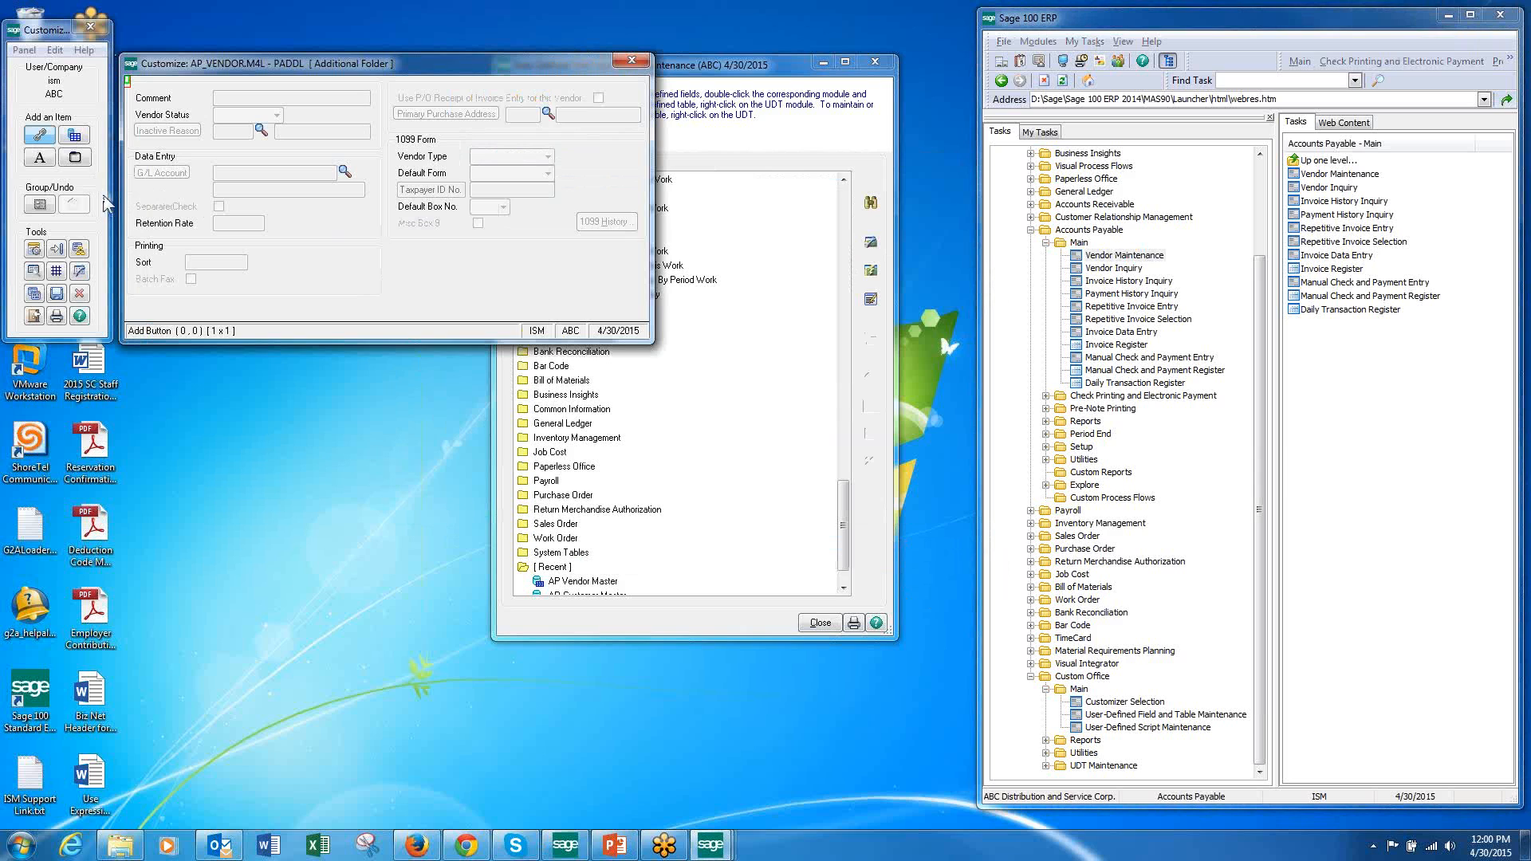
Step: Add the UDF_W9_SENT field from the MAIN data source beside the Misc Box 9 checkbox, about 13 columns by 1 row
click(75, 139)
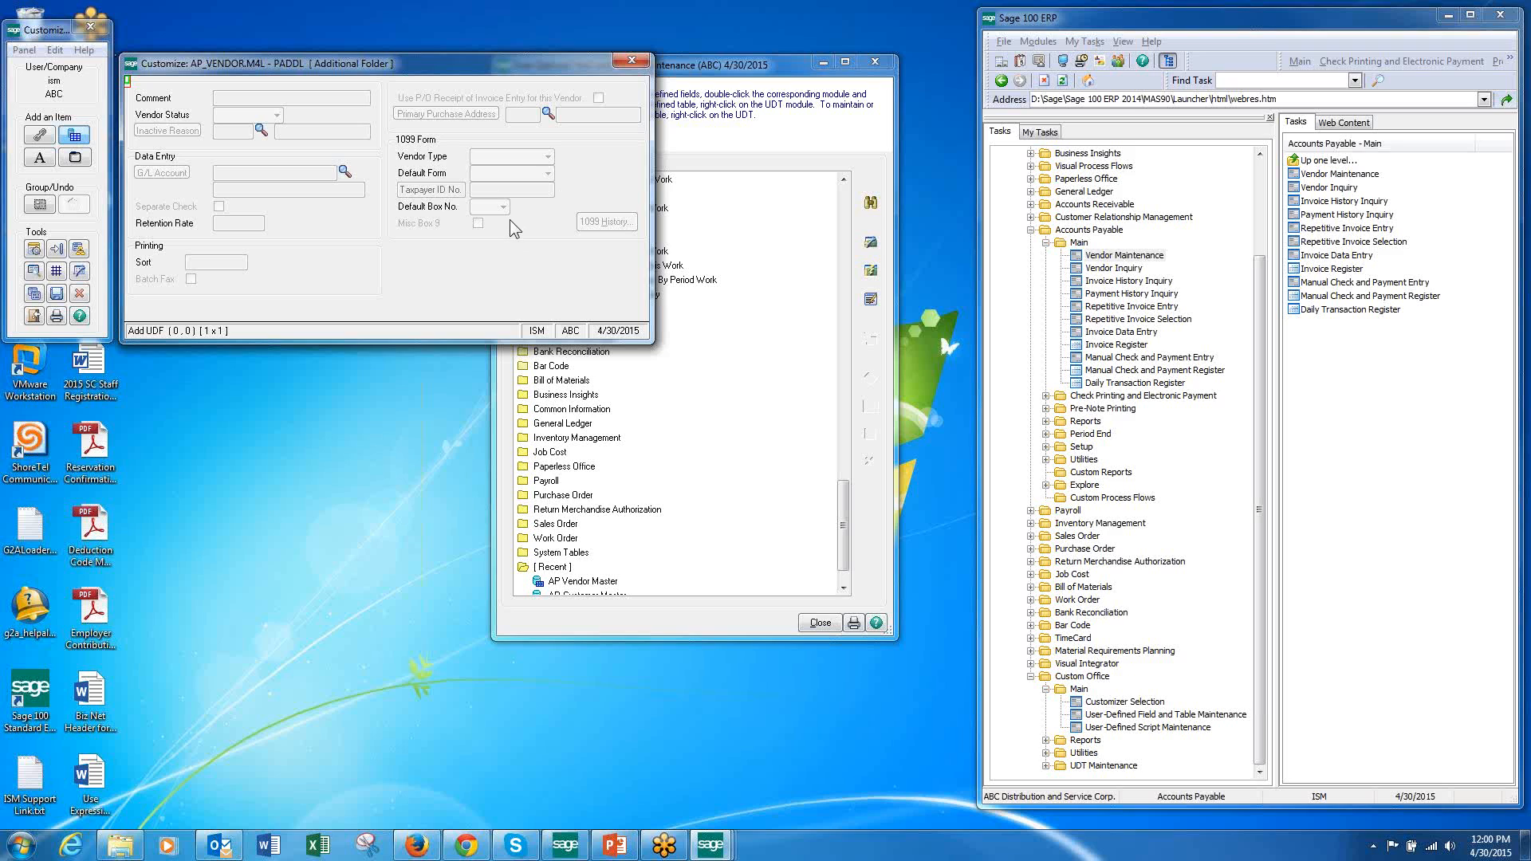
drag(498, 219, 567, 232)
drag(567, 233, 568, 232)
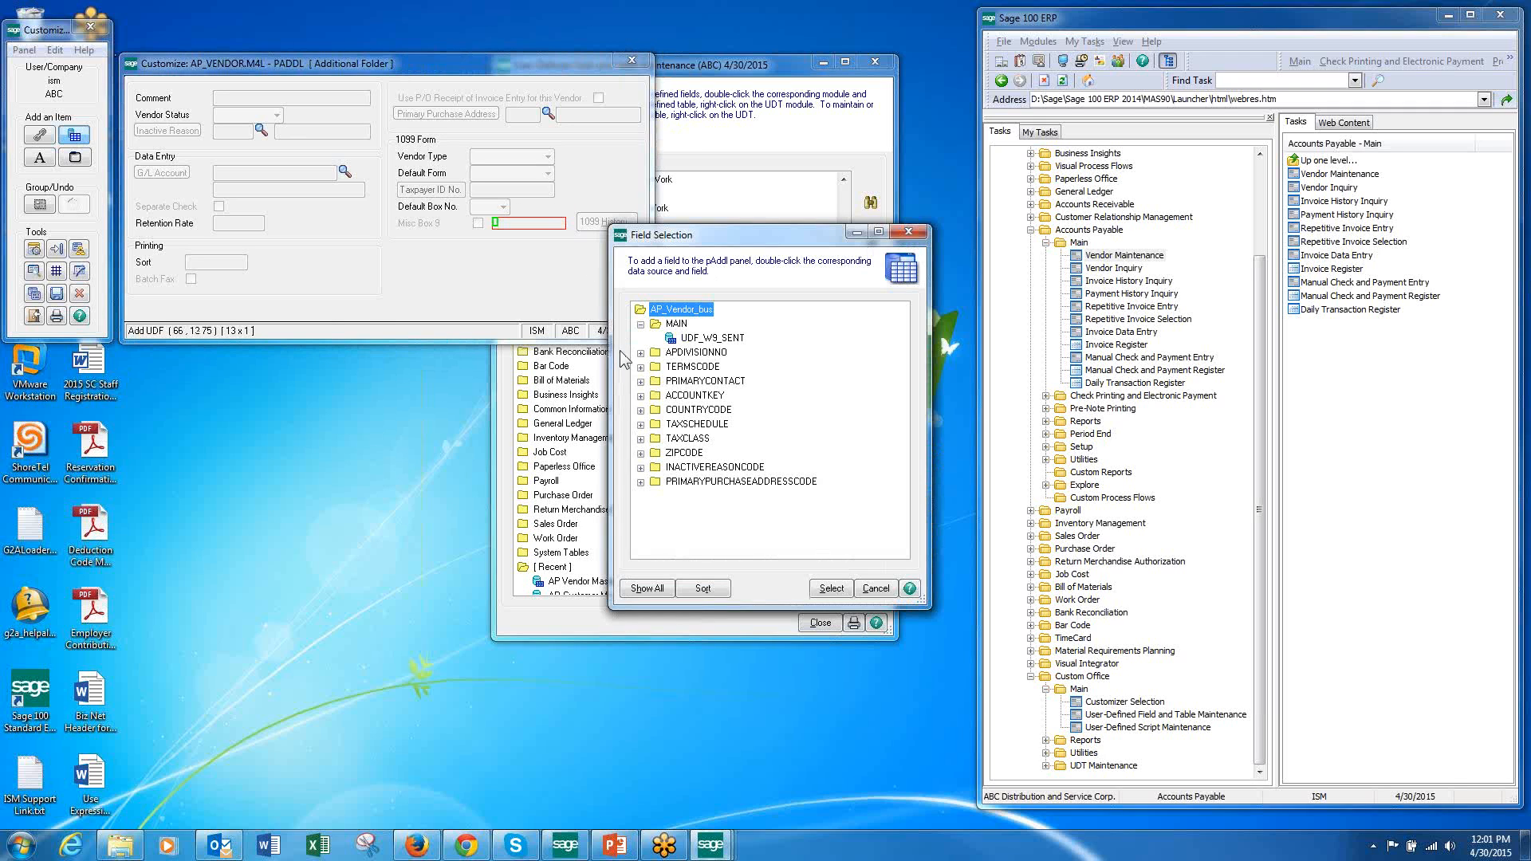
click(704, 339)
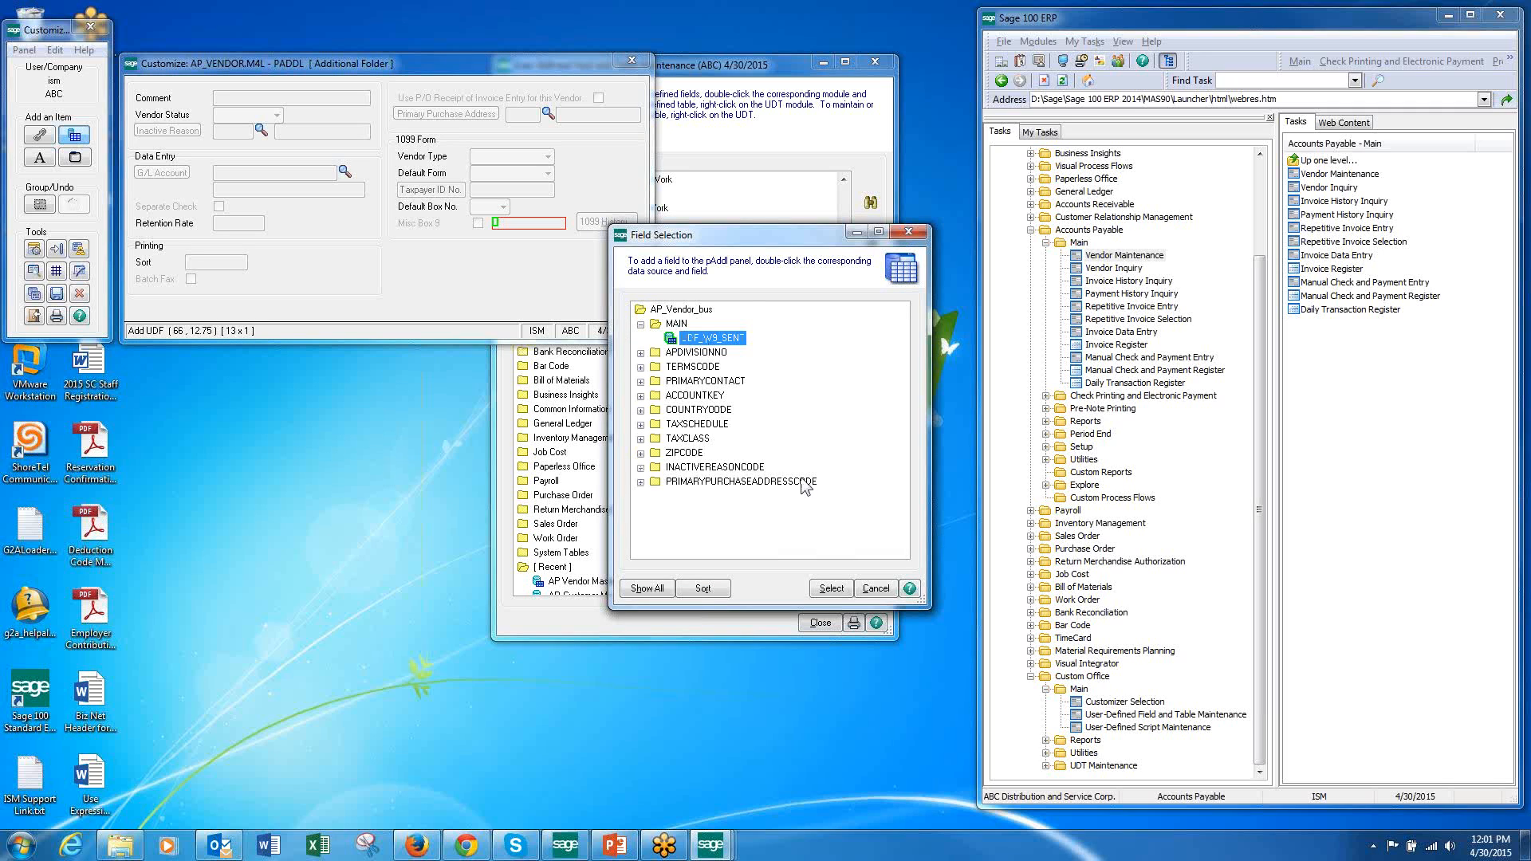
click(826, 589)
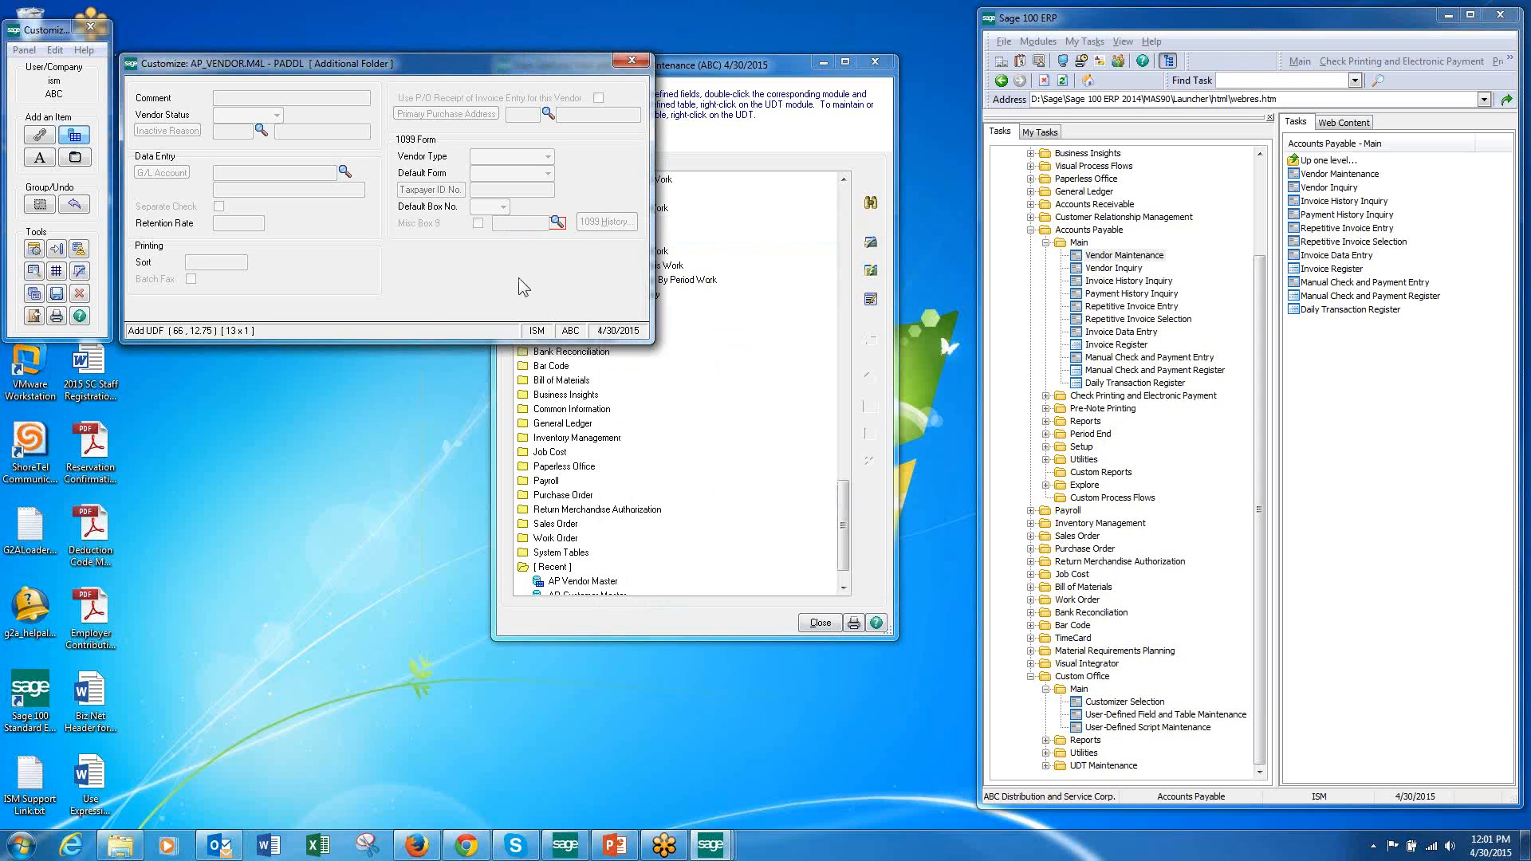
Step: Save the customized Additional panel and exit the Customizer
click(56, 293)
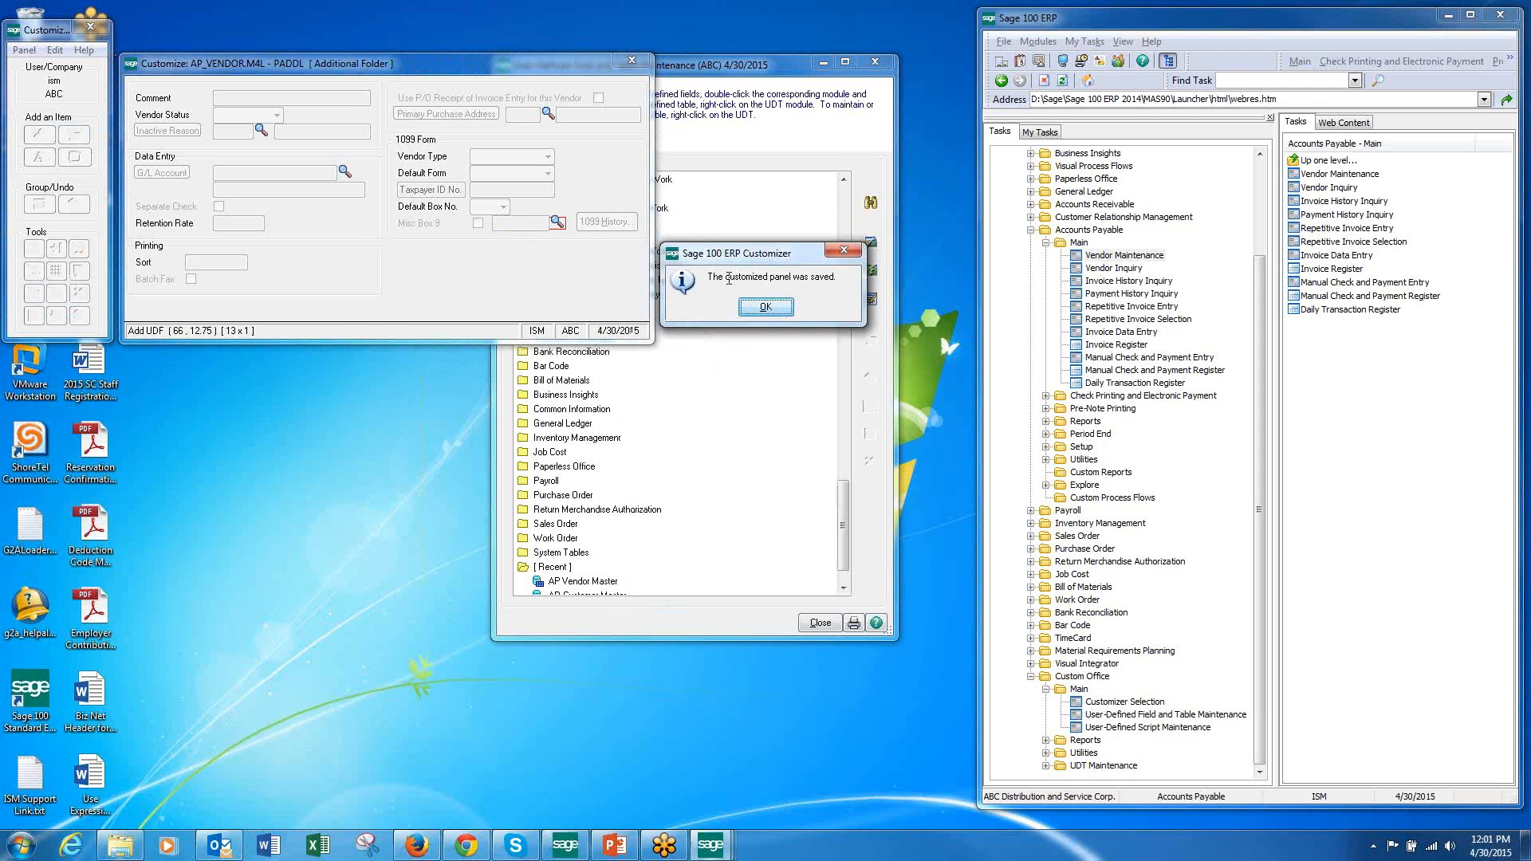
click(764, 309)
click(36, 316)
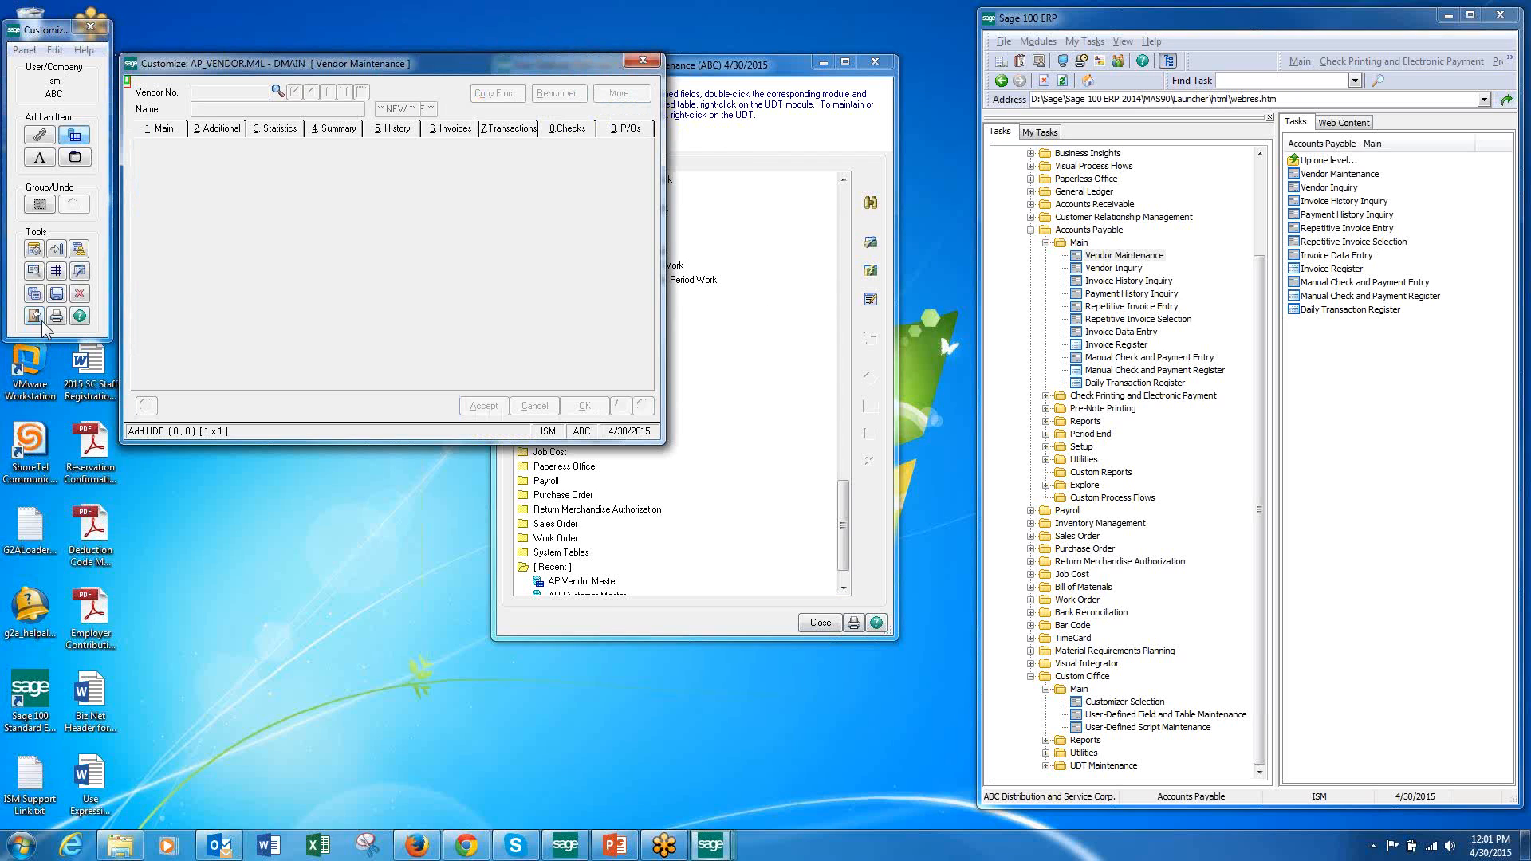
click(34, 317)
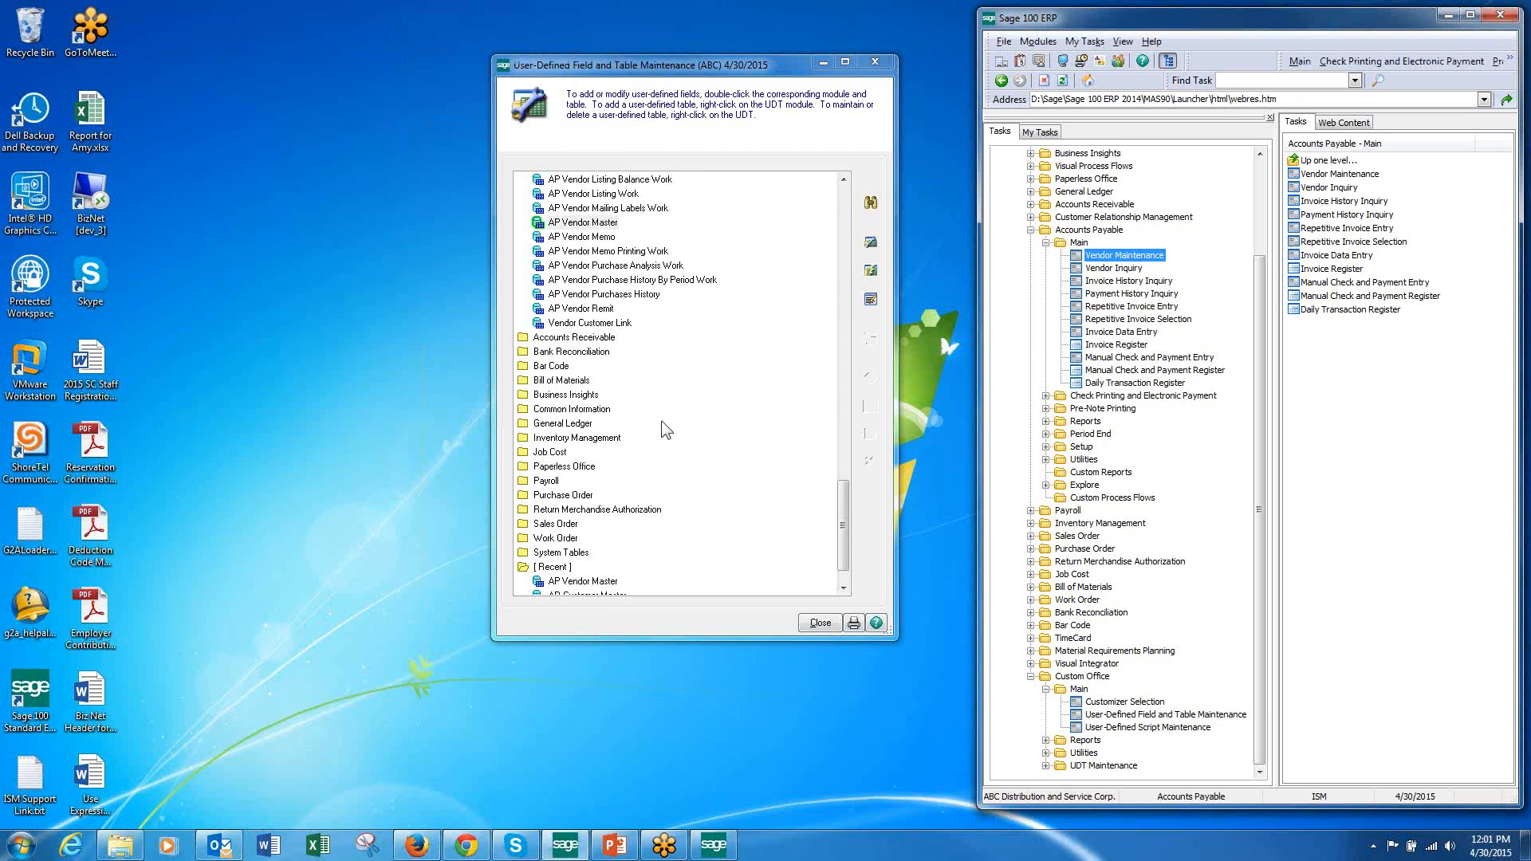
Step: Reopen Vendor Maintenance for the Airway Property vendor and show its Additional settings
click(1157, 256)
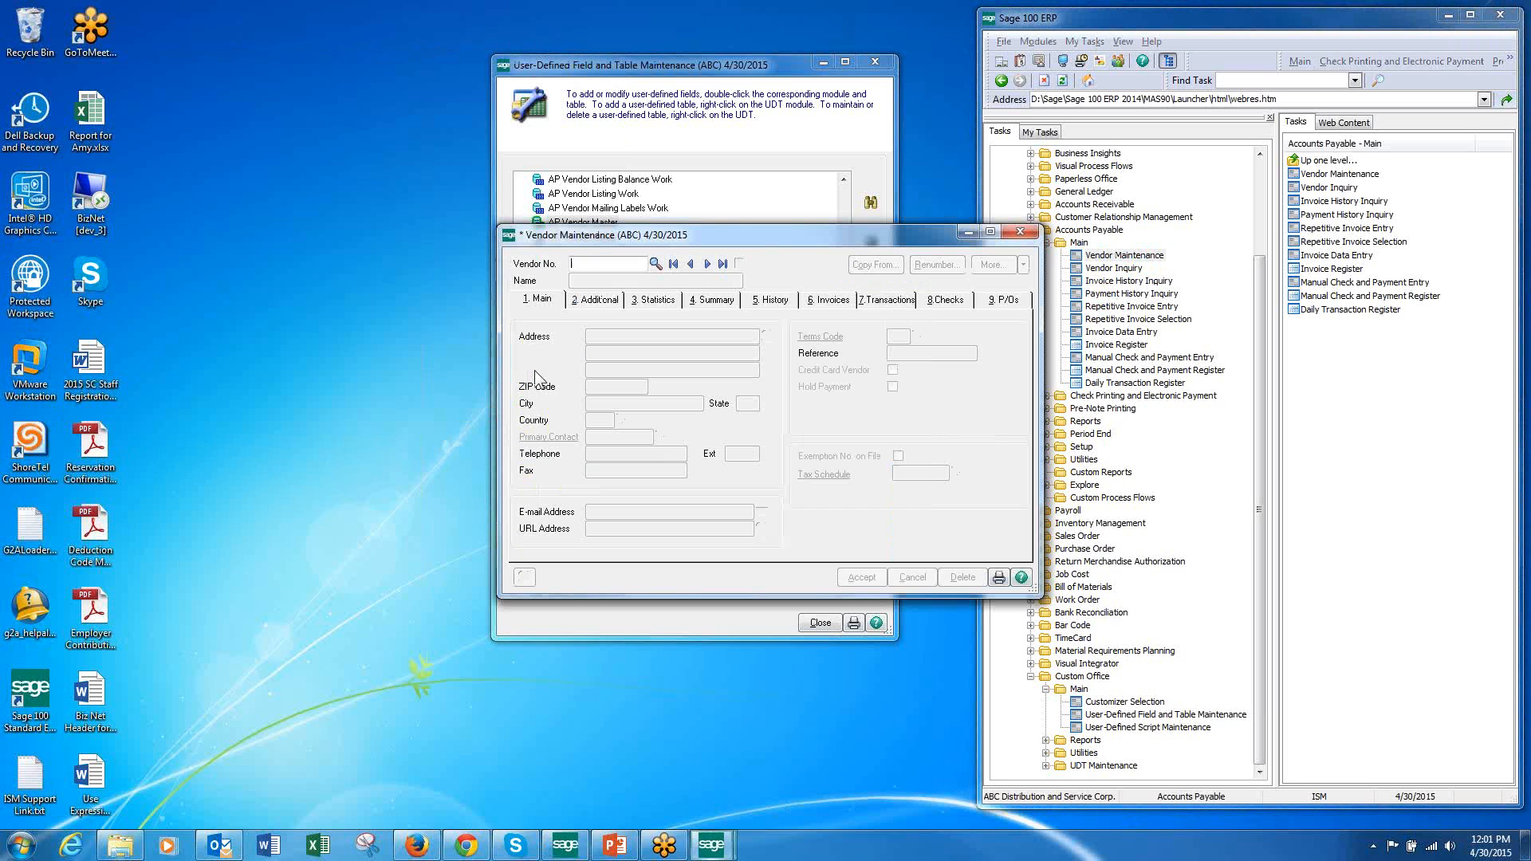
click(706, 264)
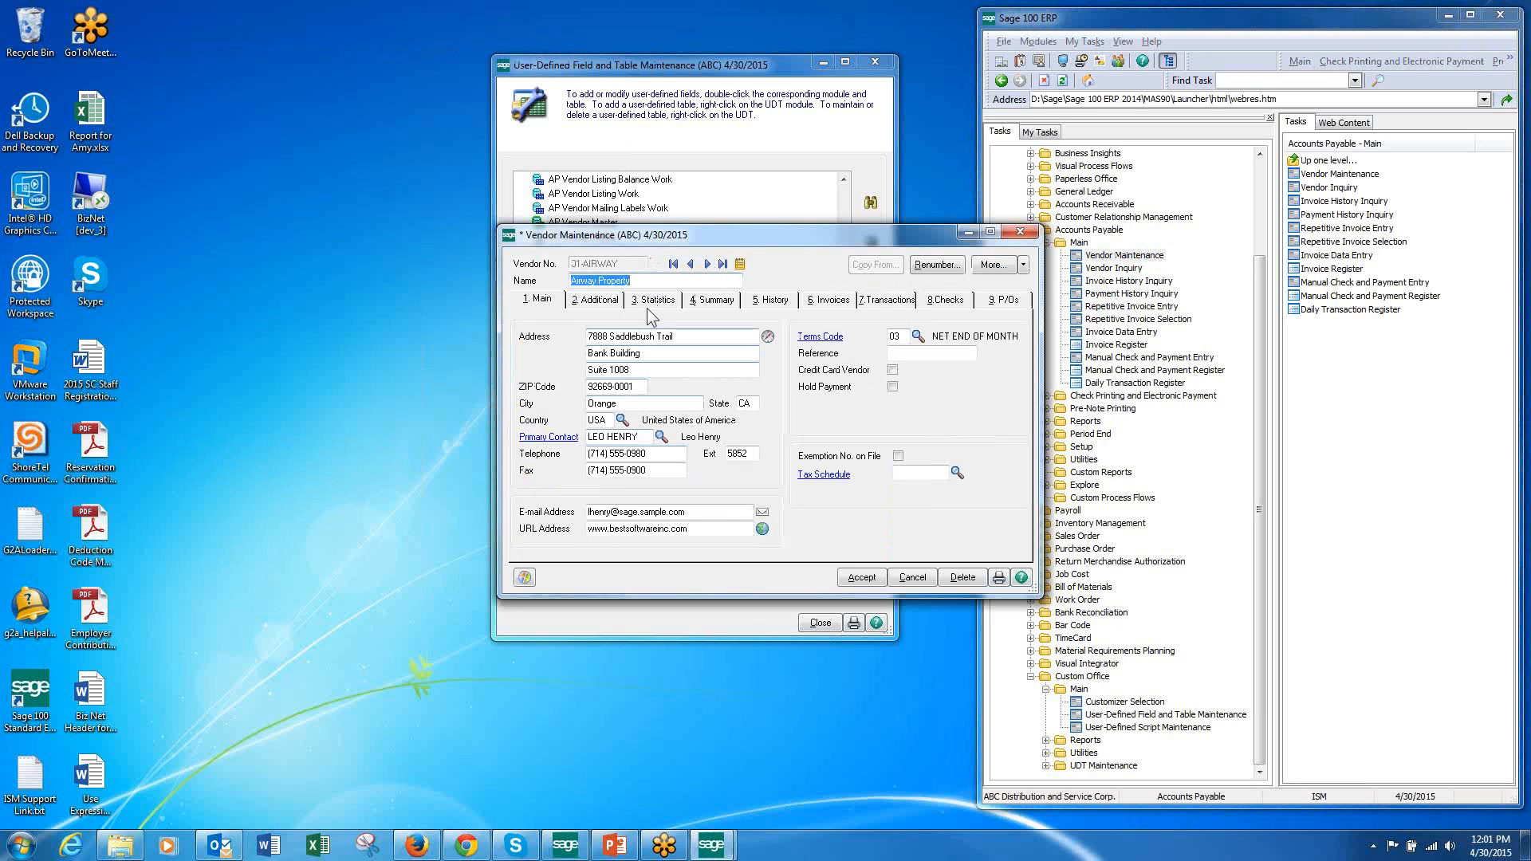
click(600, 298)
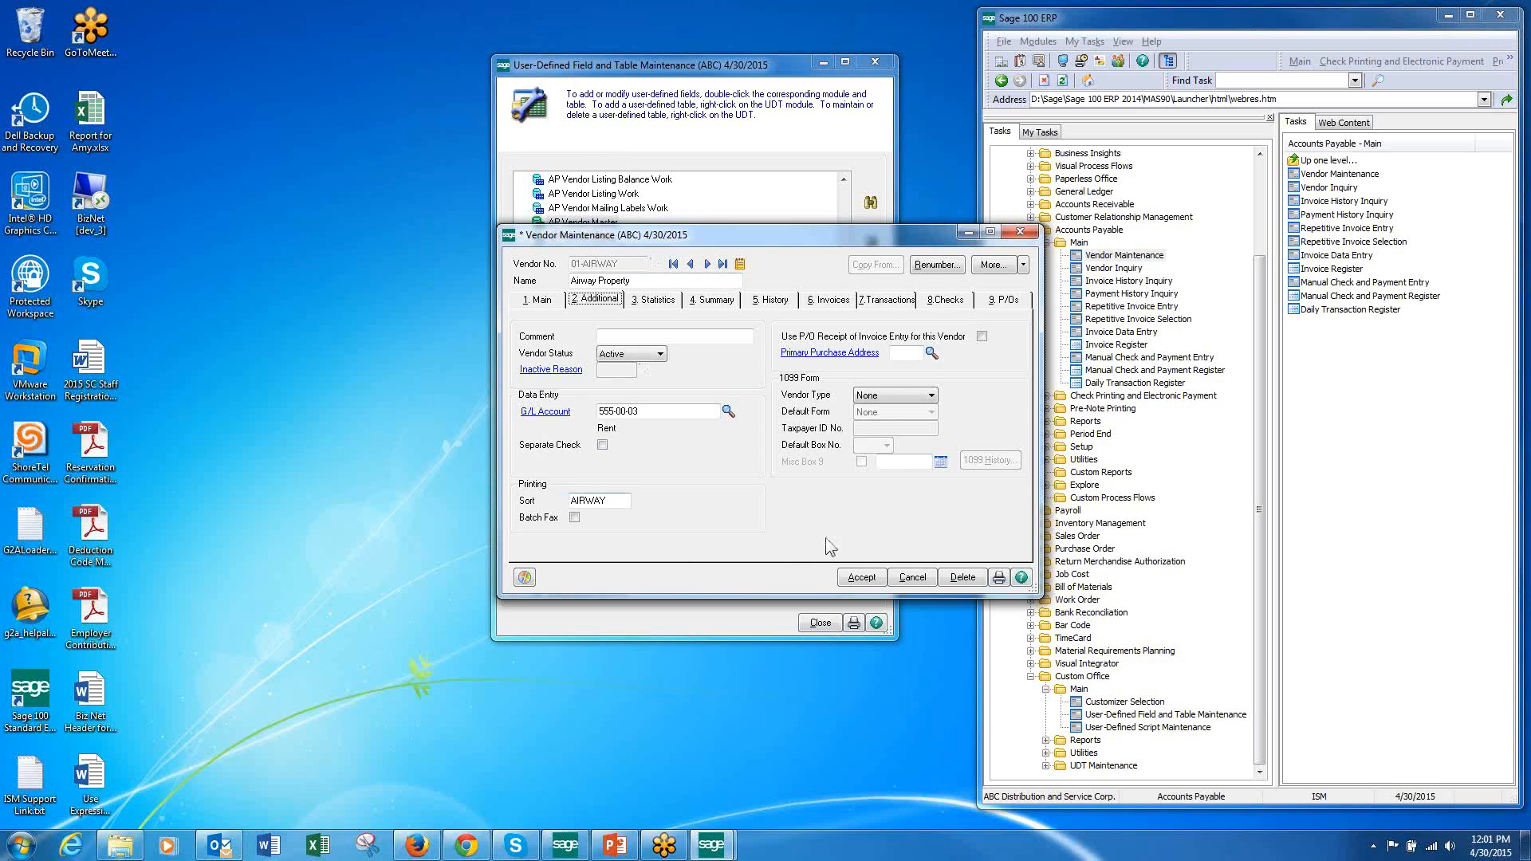
Step: Try out the new date field by choosing 4/30/2010 from its calendar
click(916, 462)
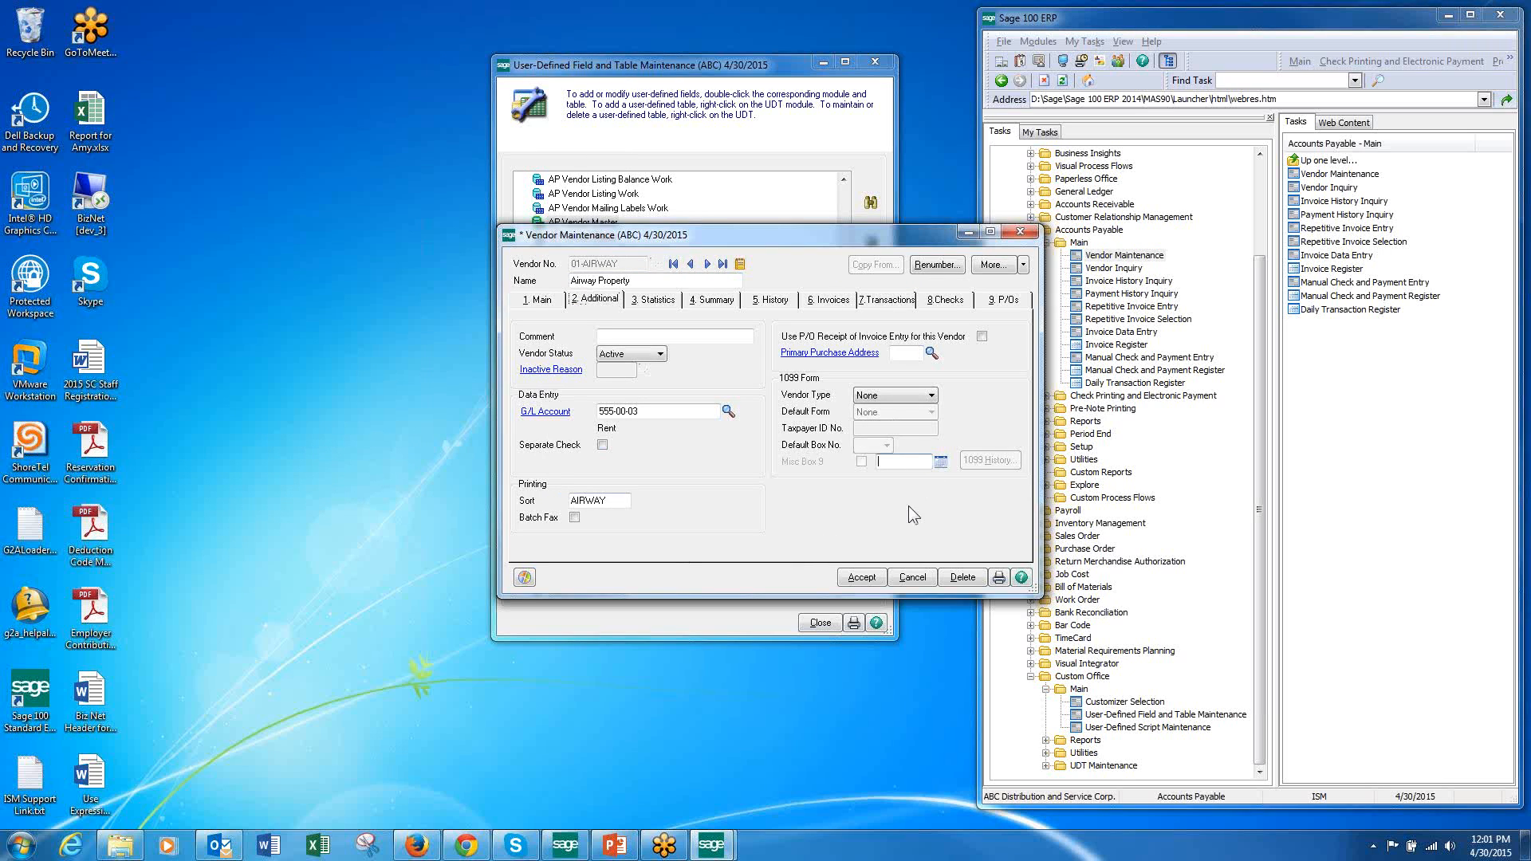
click(941, 462)
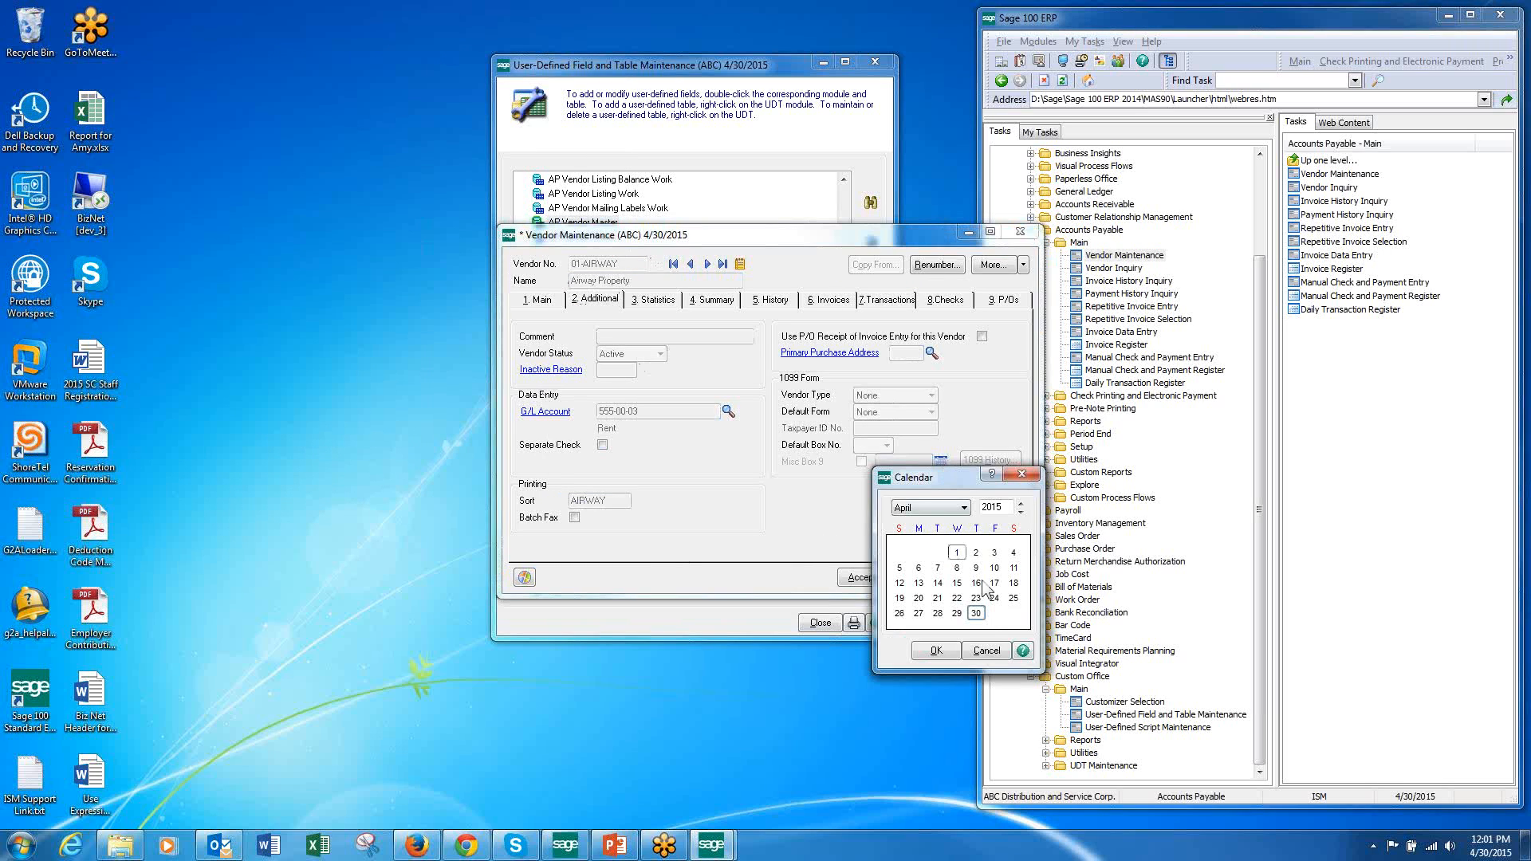
click(1003, 508)
key(Tab)
click(938, 651)
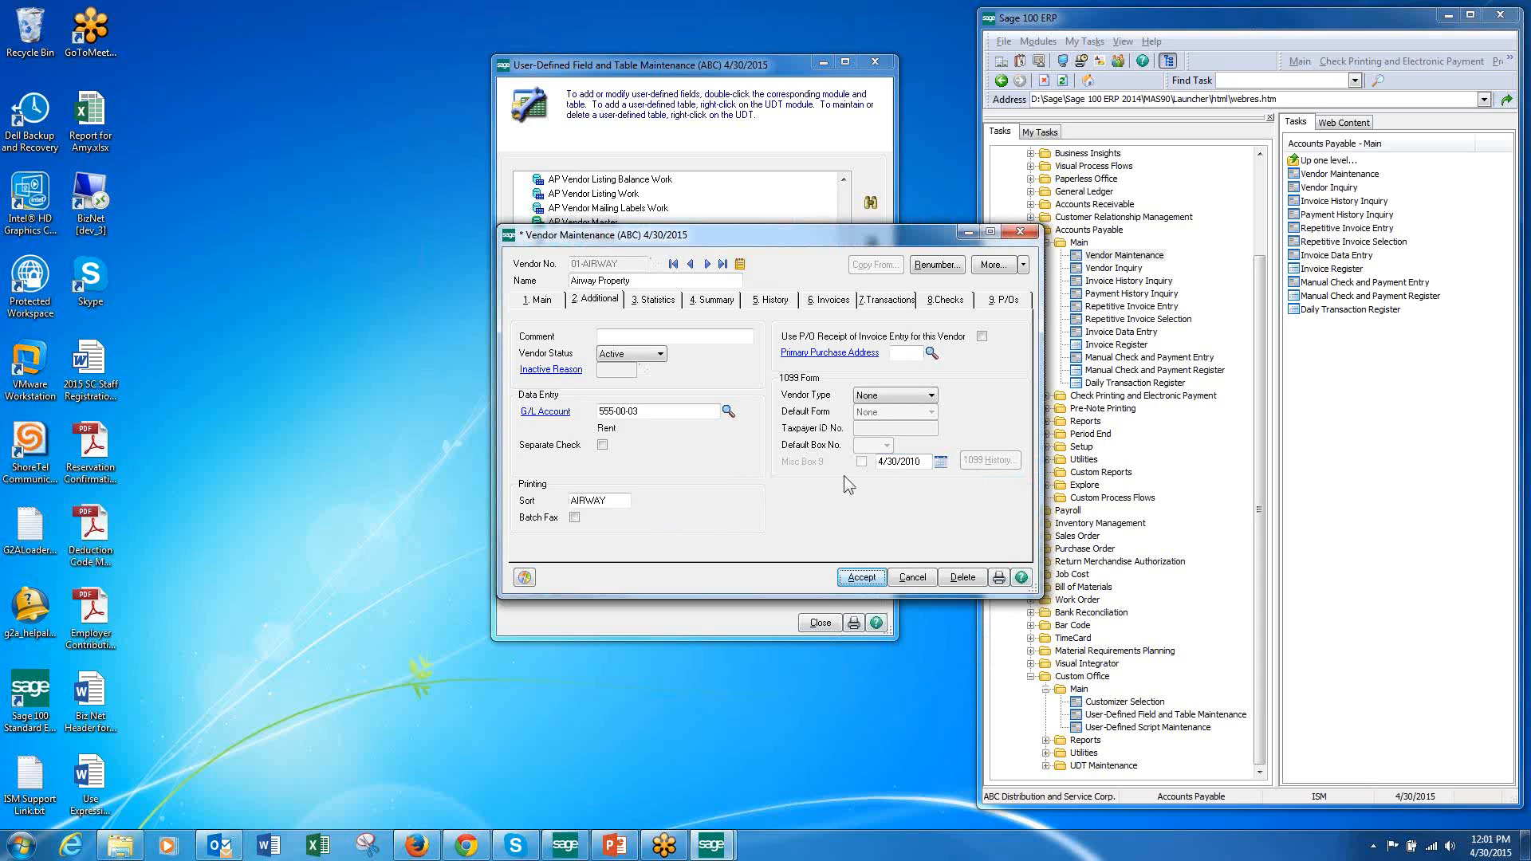
Step: Launch the Customizer for the Additional panel and modify the existing customized panel for user ism and company ABC
right_click(920, 446)
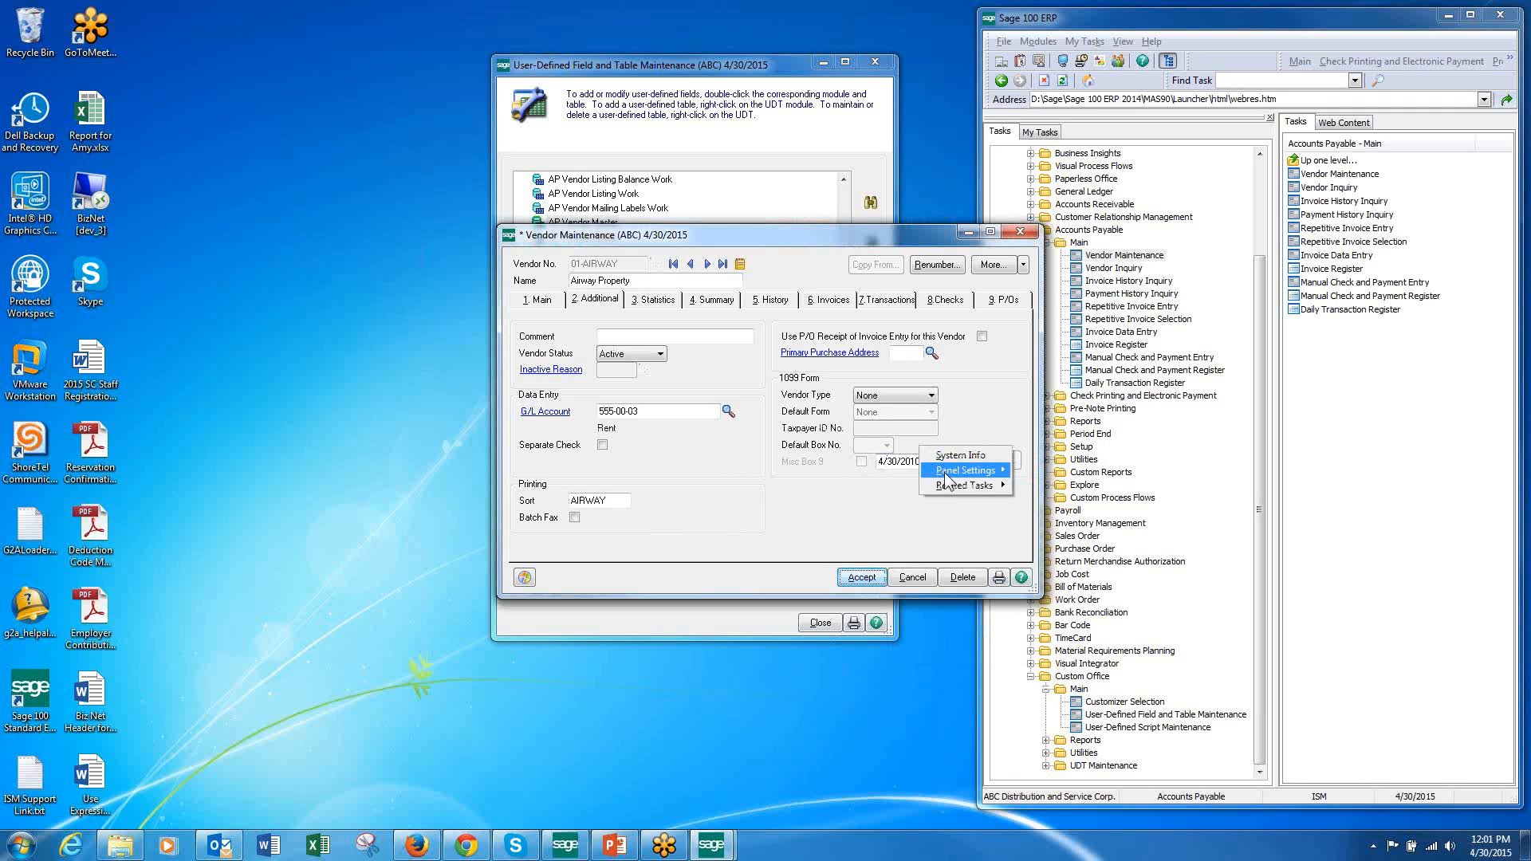
mouse_move(951, 474)
click(1041, 472)
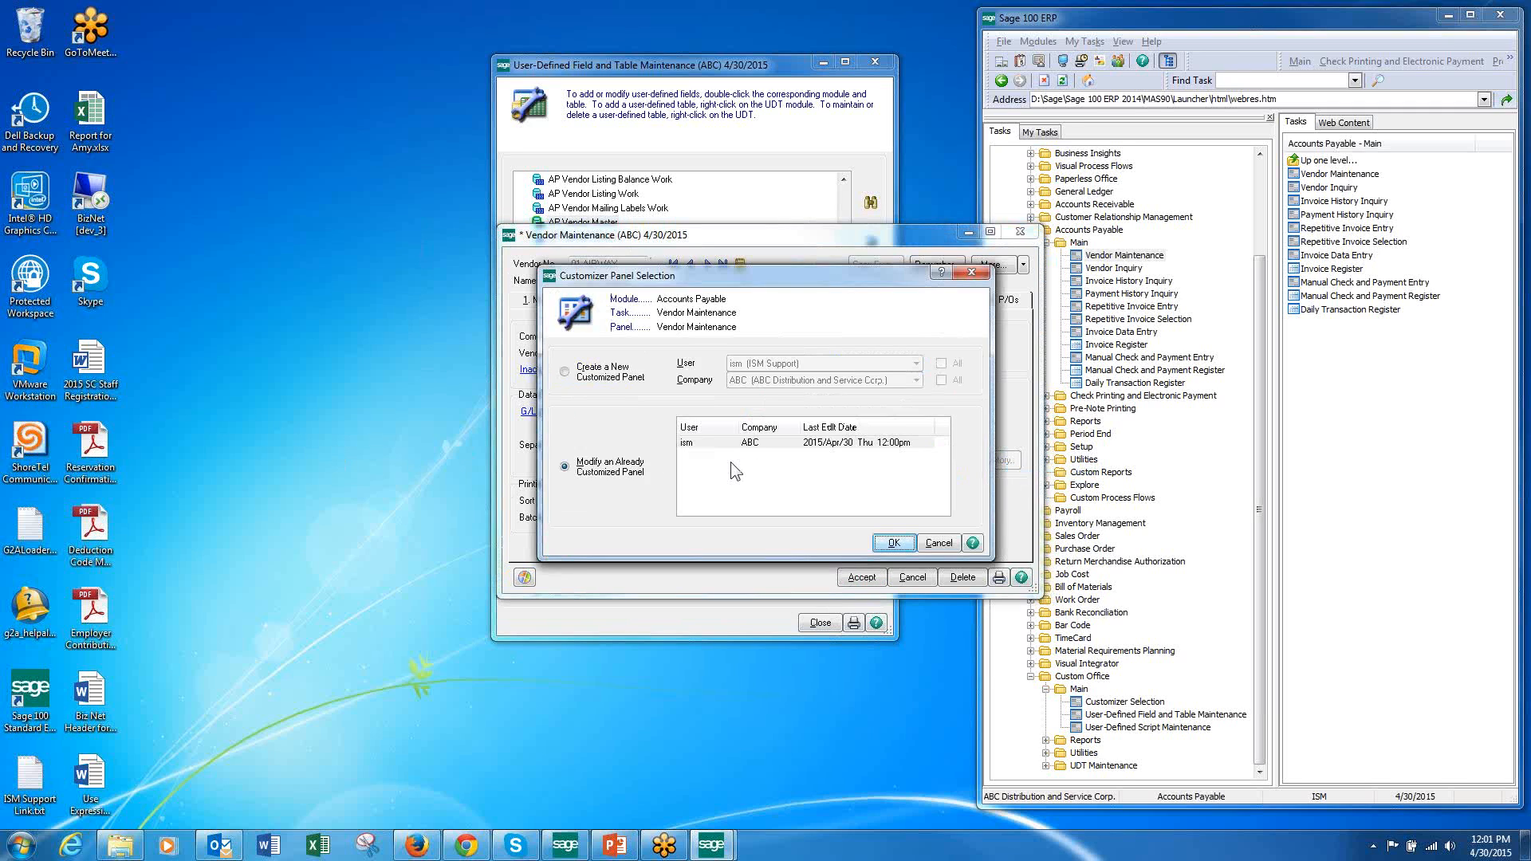
click(753, 443)
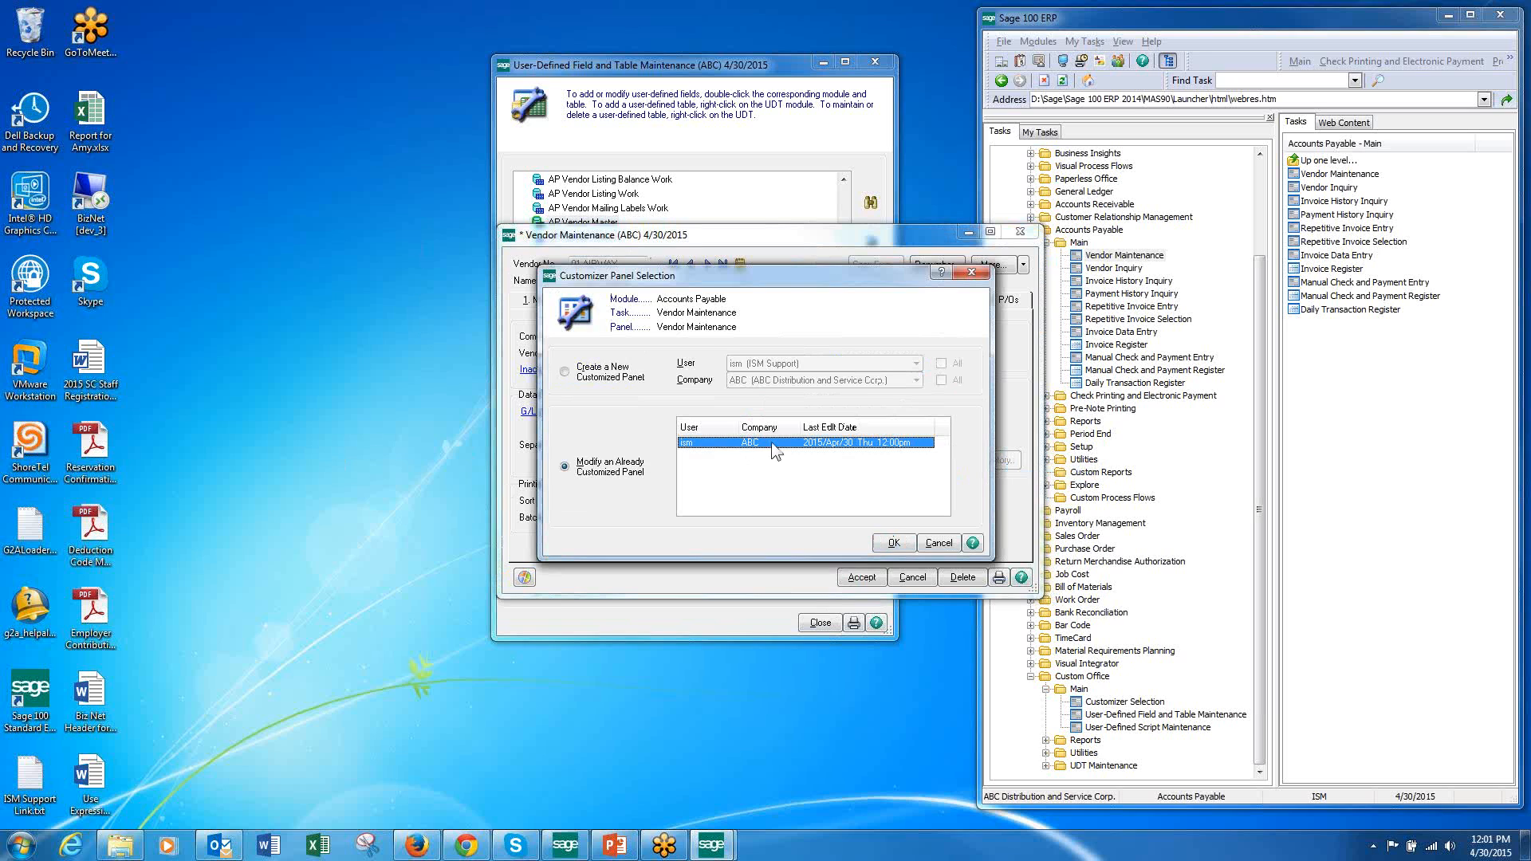
click(893, 541)
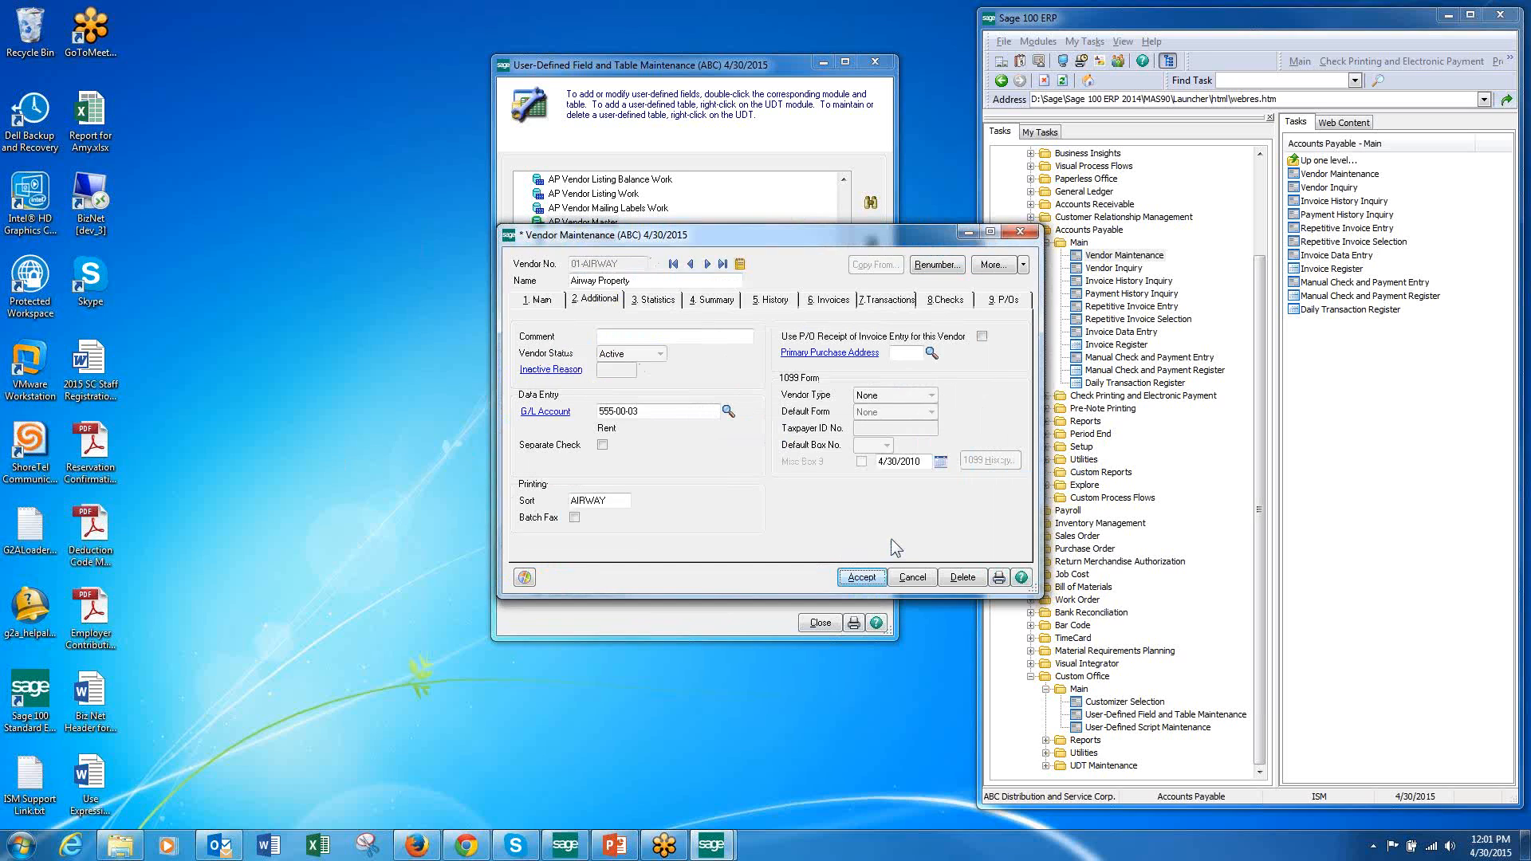
click(705, 308)
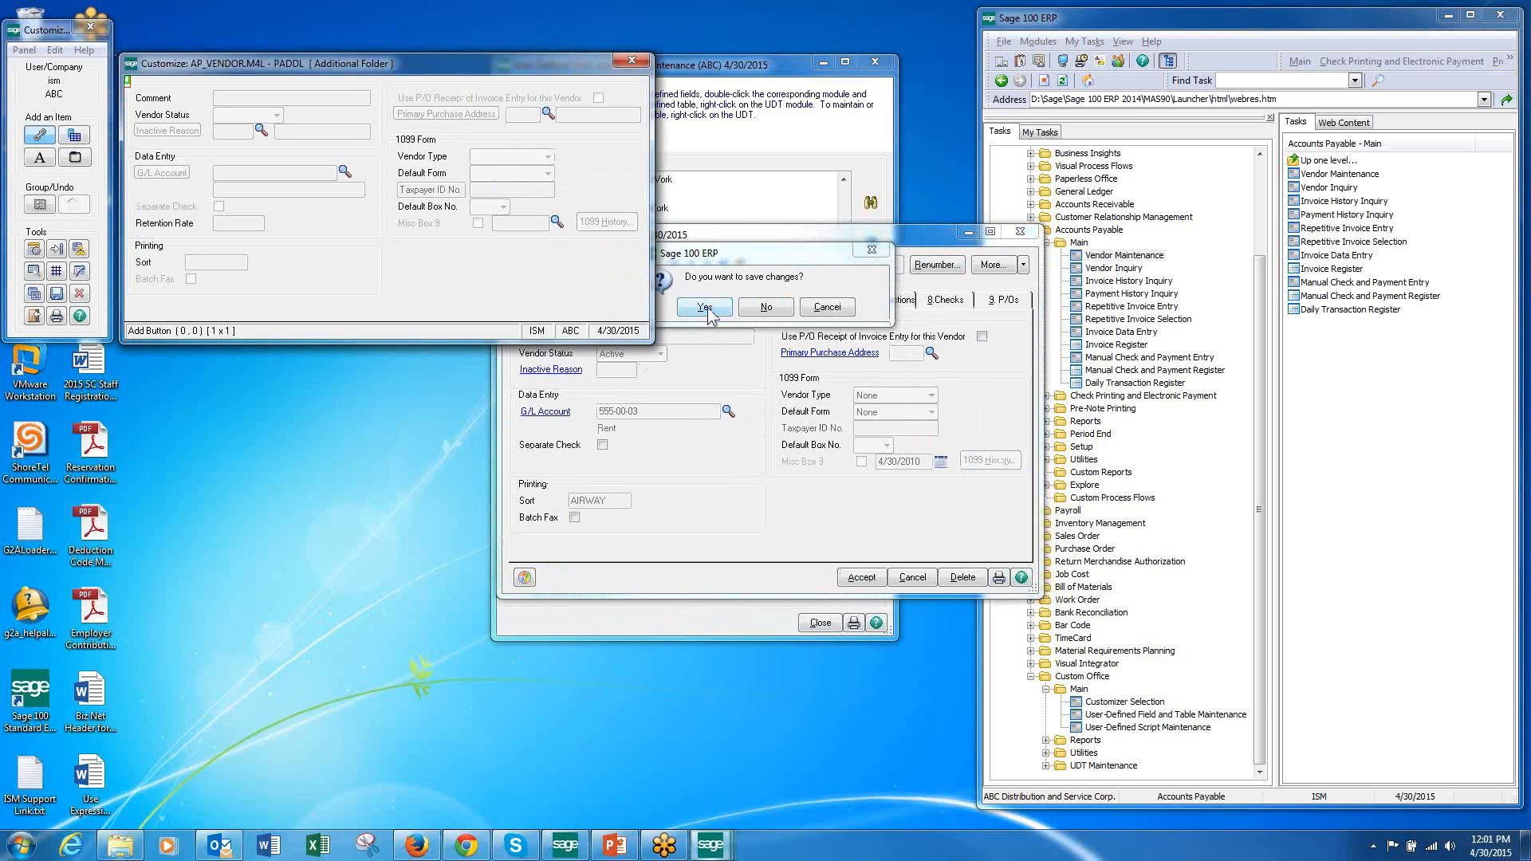
Step: Add a text label reading W-9 Sent directly above the date field, about 11 columns by 1.25 rows
click(510, 222)
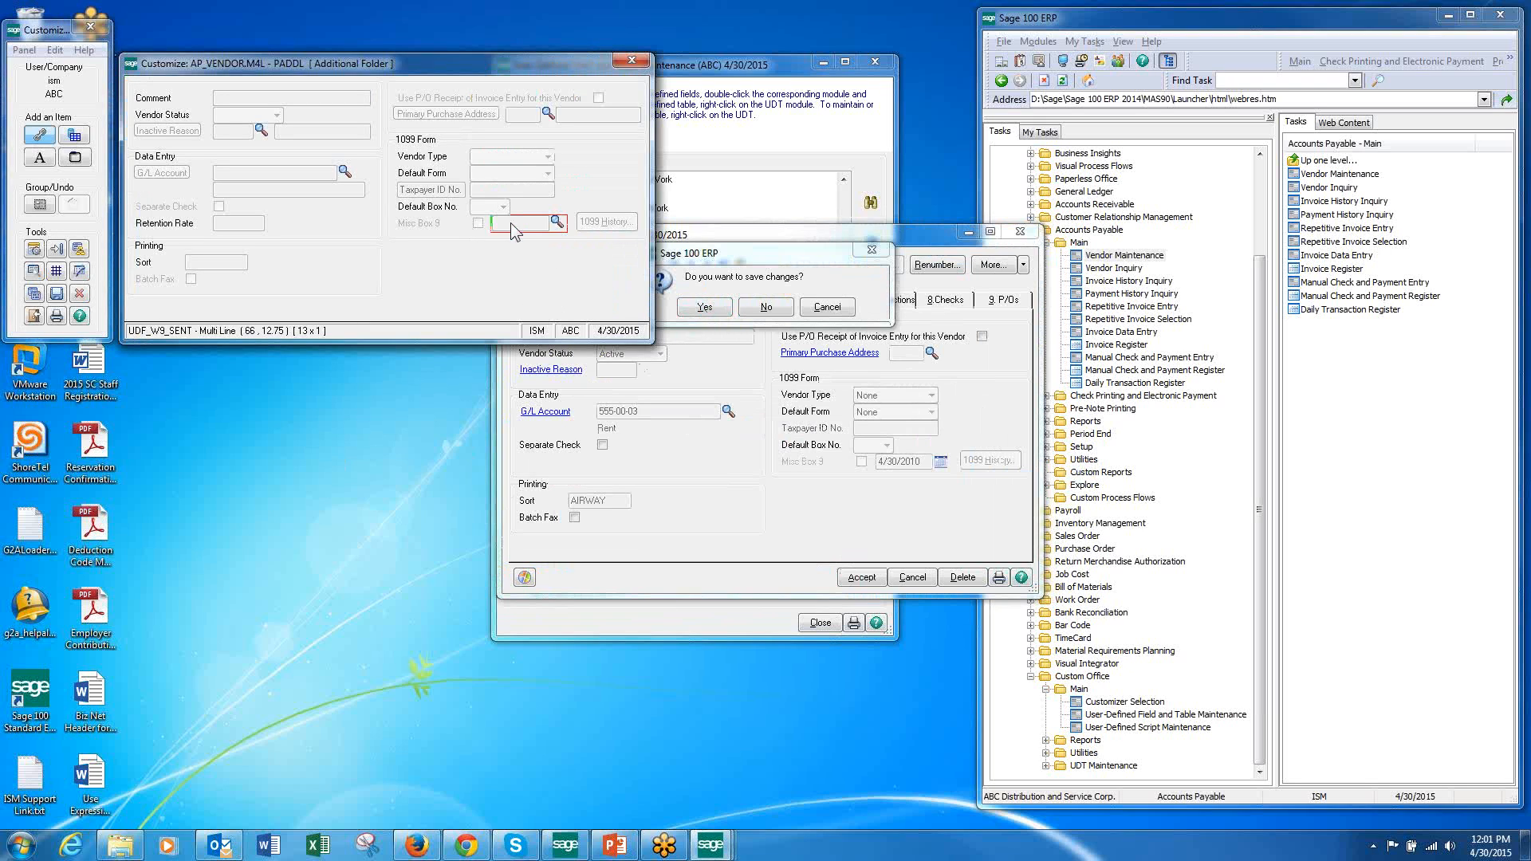
click(40, 158)
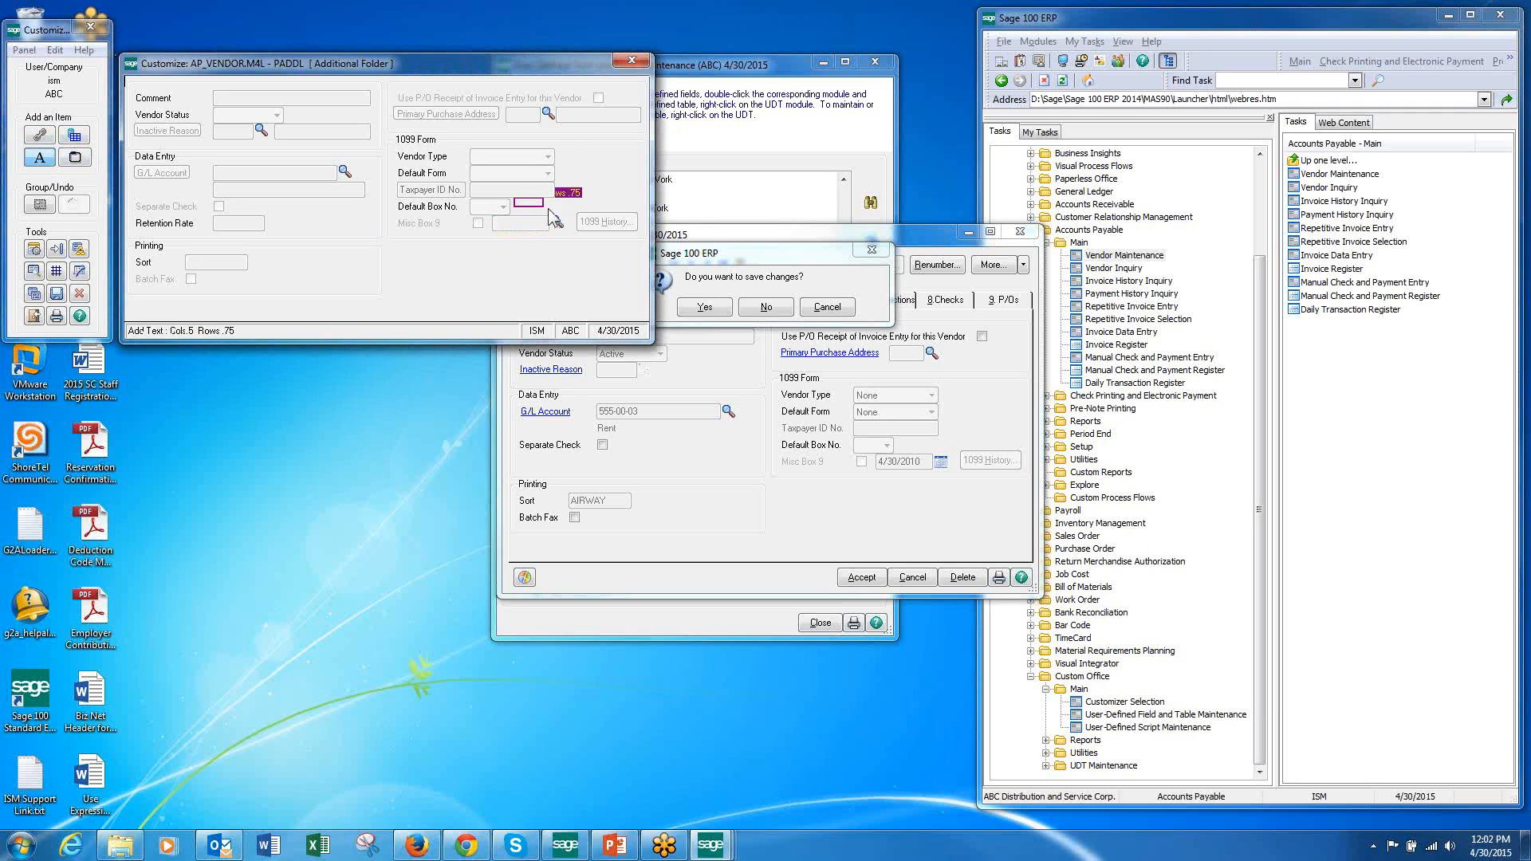
drag(514, 200, 581, 214)
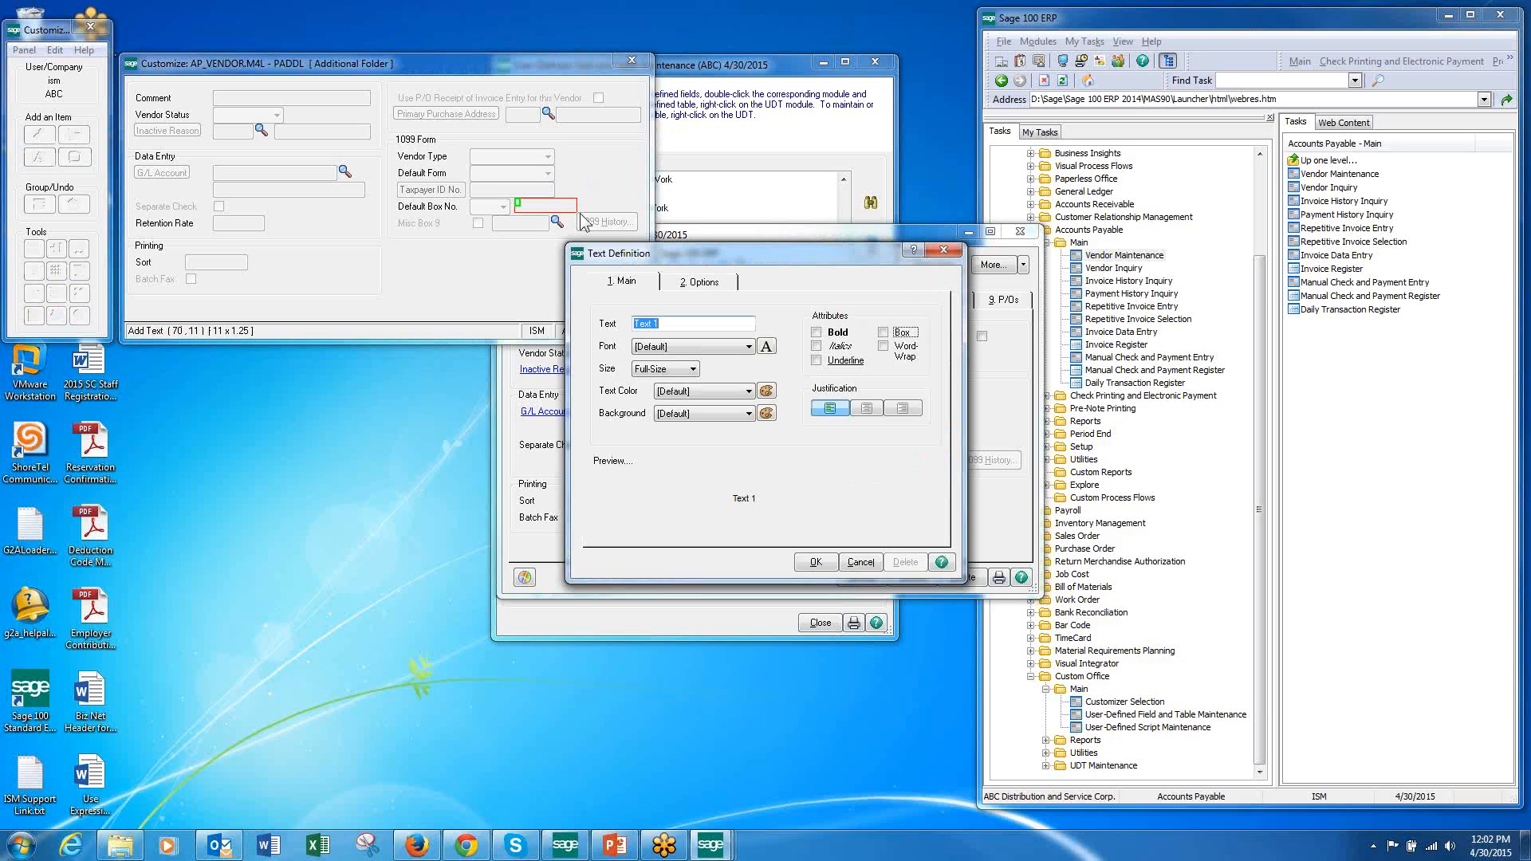
text(W-9 Sent)
click(817, 564)
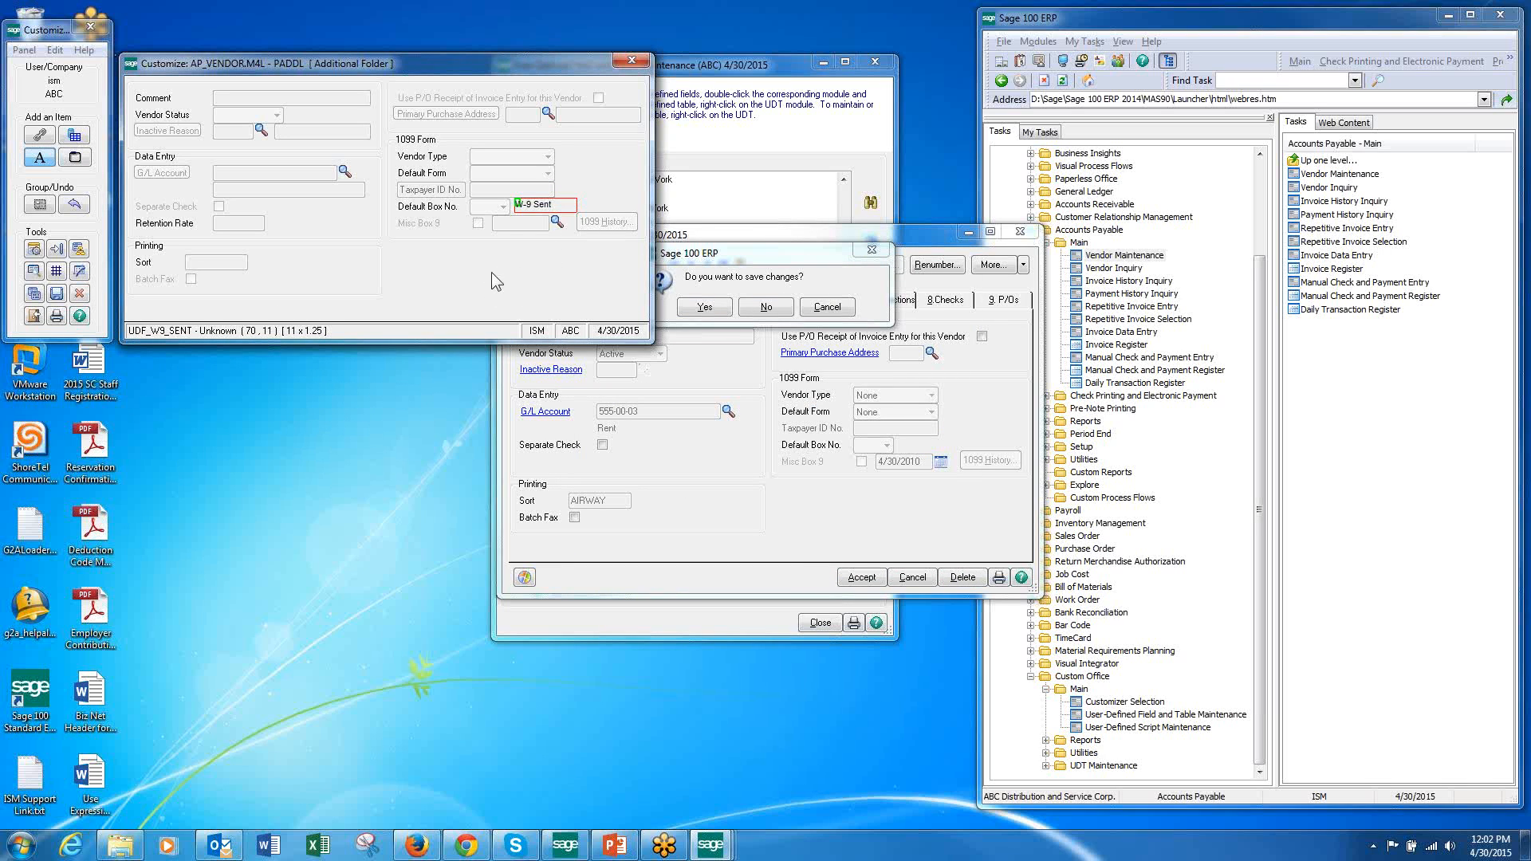
Step: Save the customized panel and exit the Customizer, discarding the pending changes to the vendor record
key(Return)
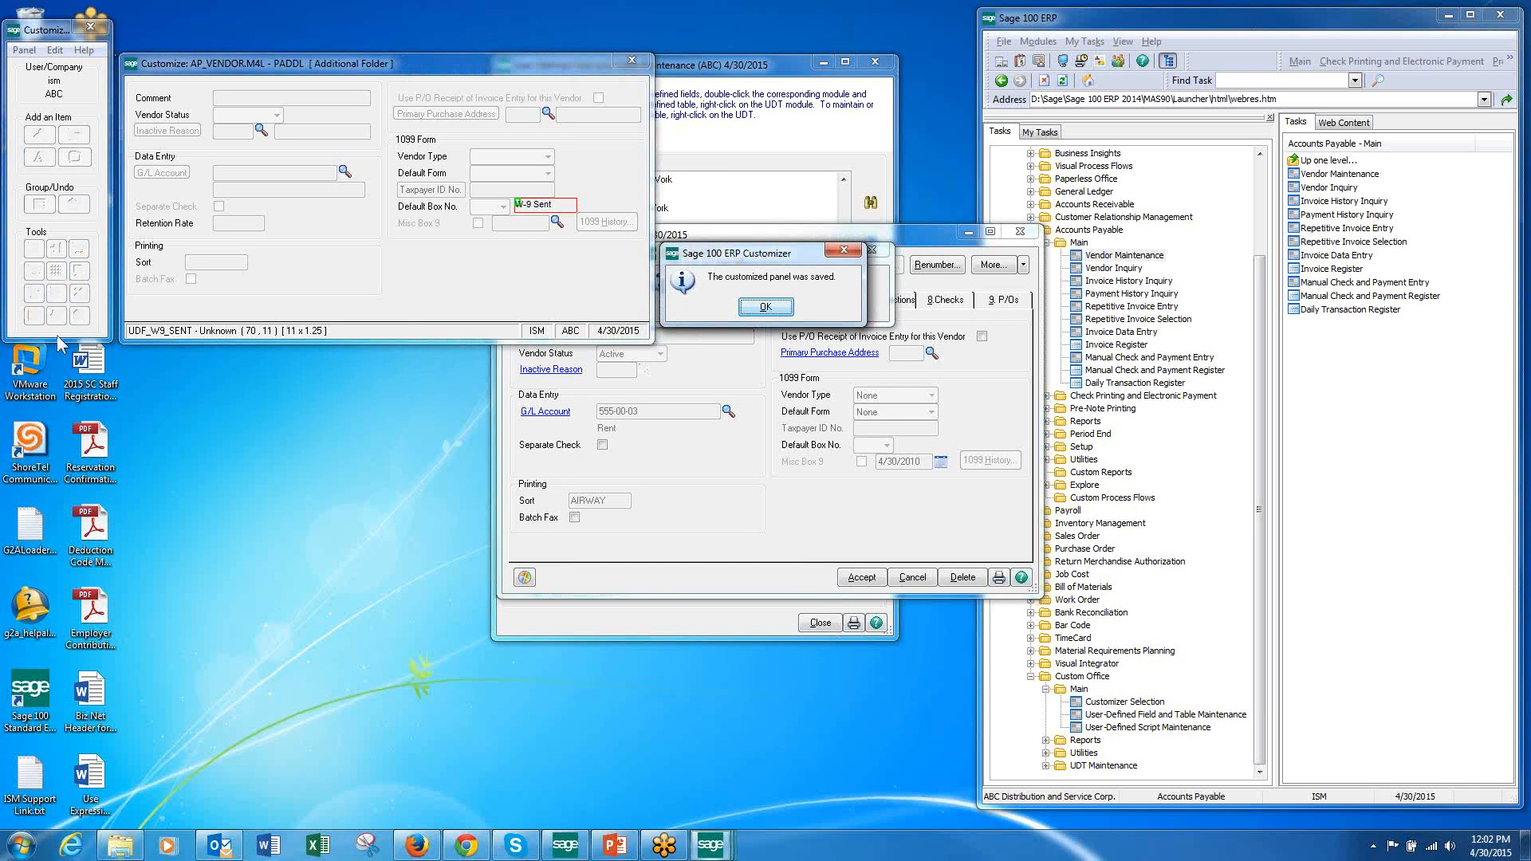
click(768, 308)
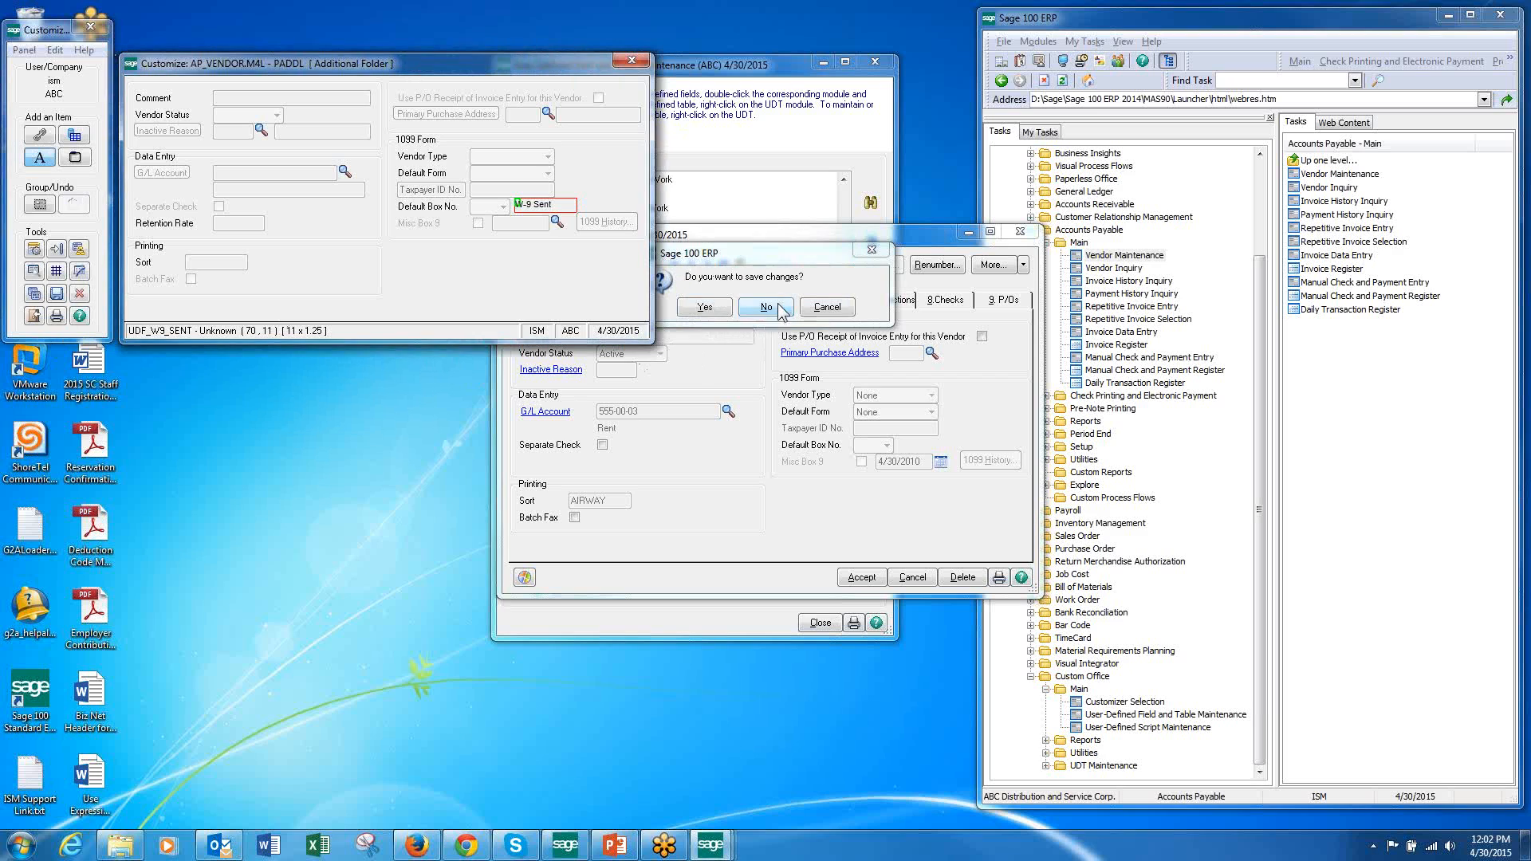
click(33, 318)
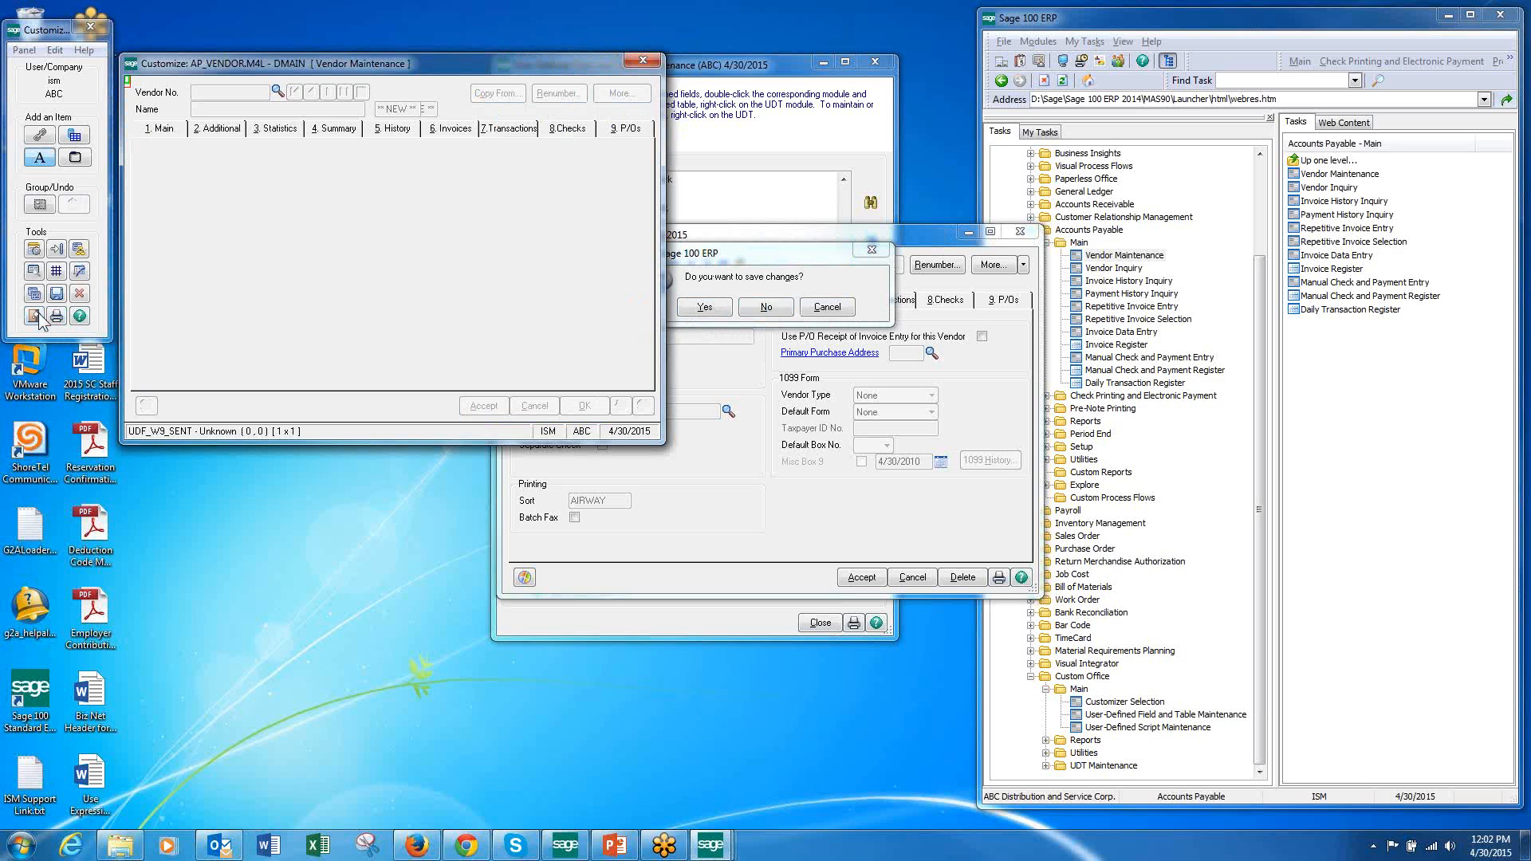
click(36, 318)
click(764, 309)
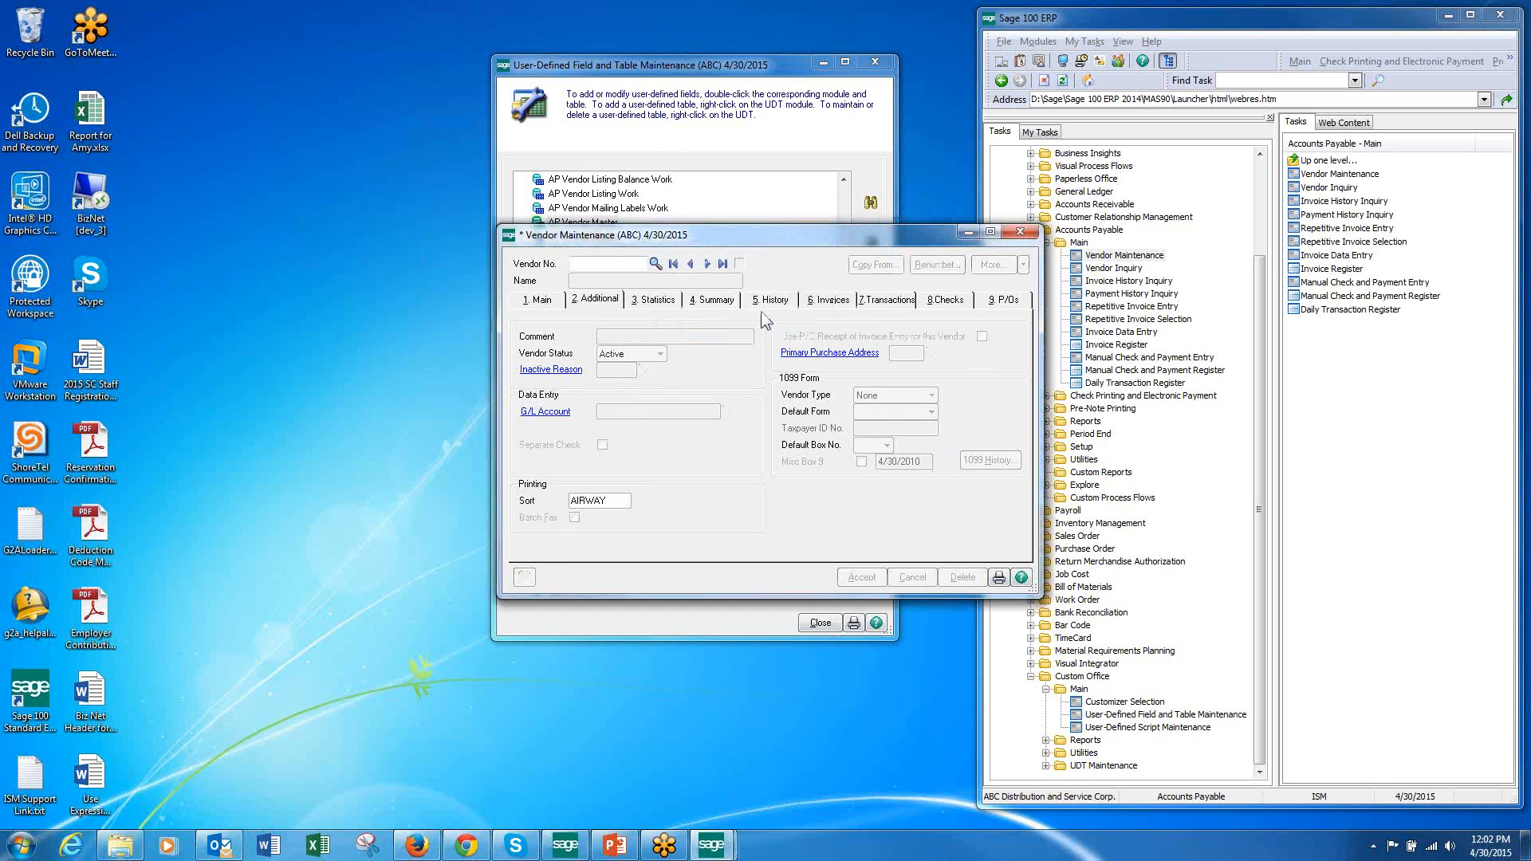
Step: Check the W-9 Sent label and date field in Airway Property's Additional settings, and close Vendor Maintenance without saving
double_click(1157, 255)
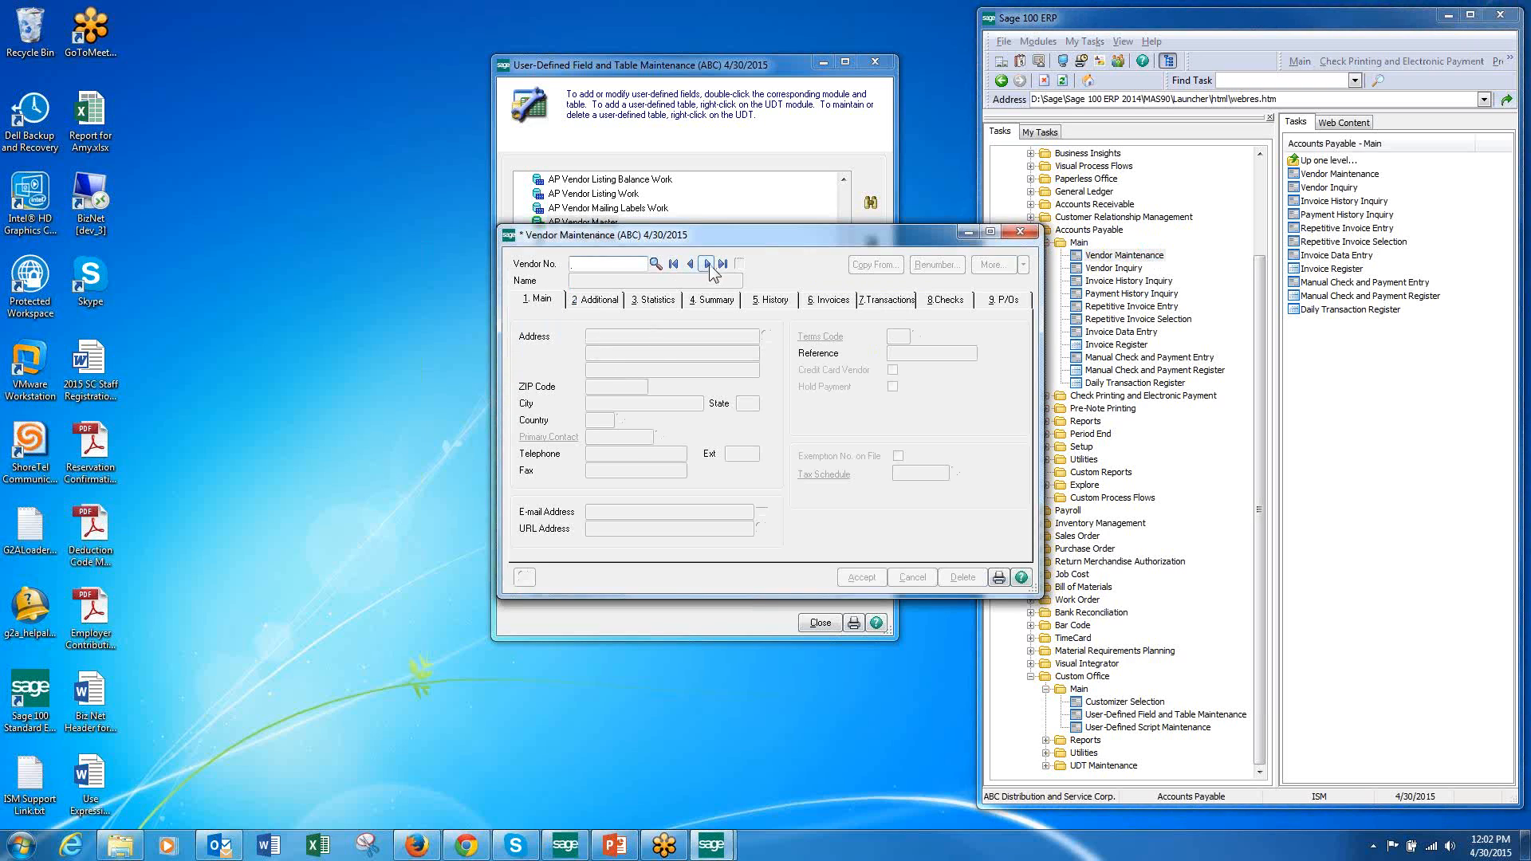
click(706, 264)
click(607, 301)
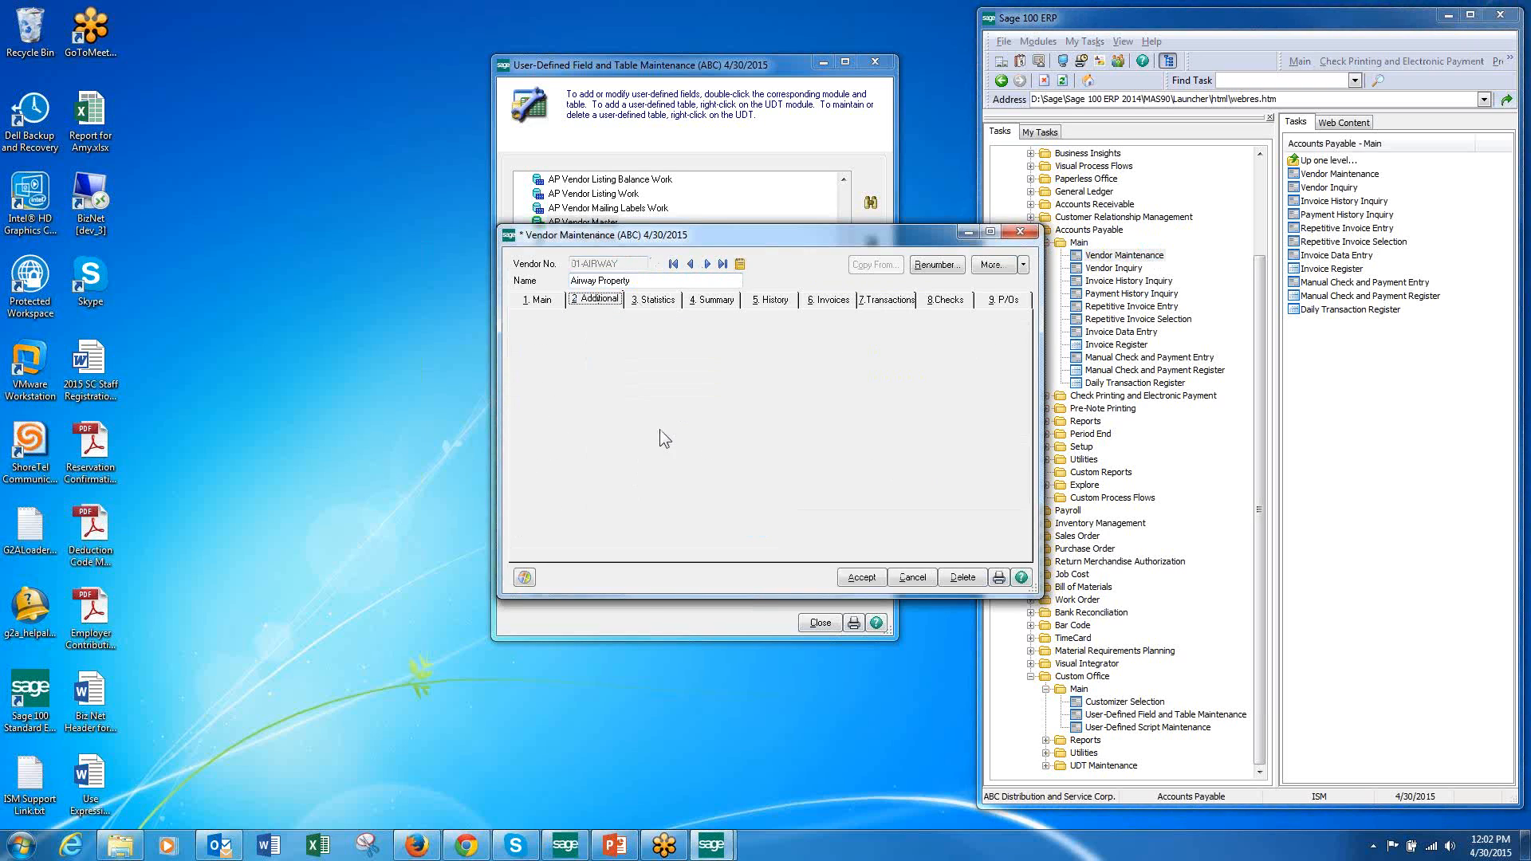
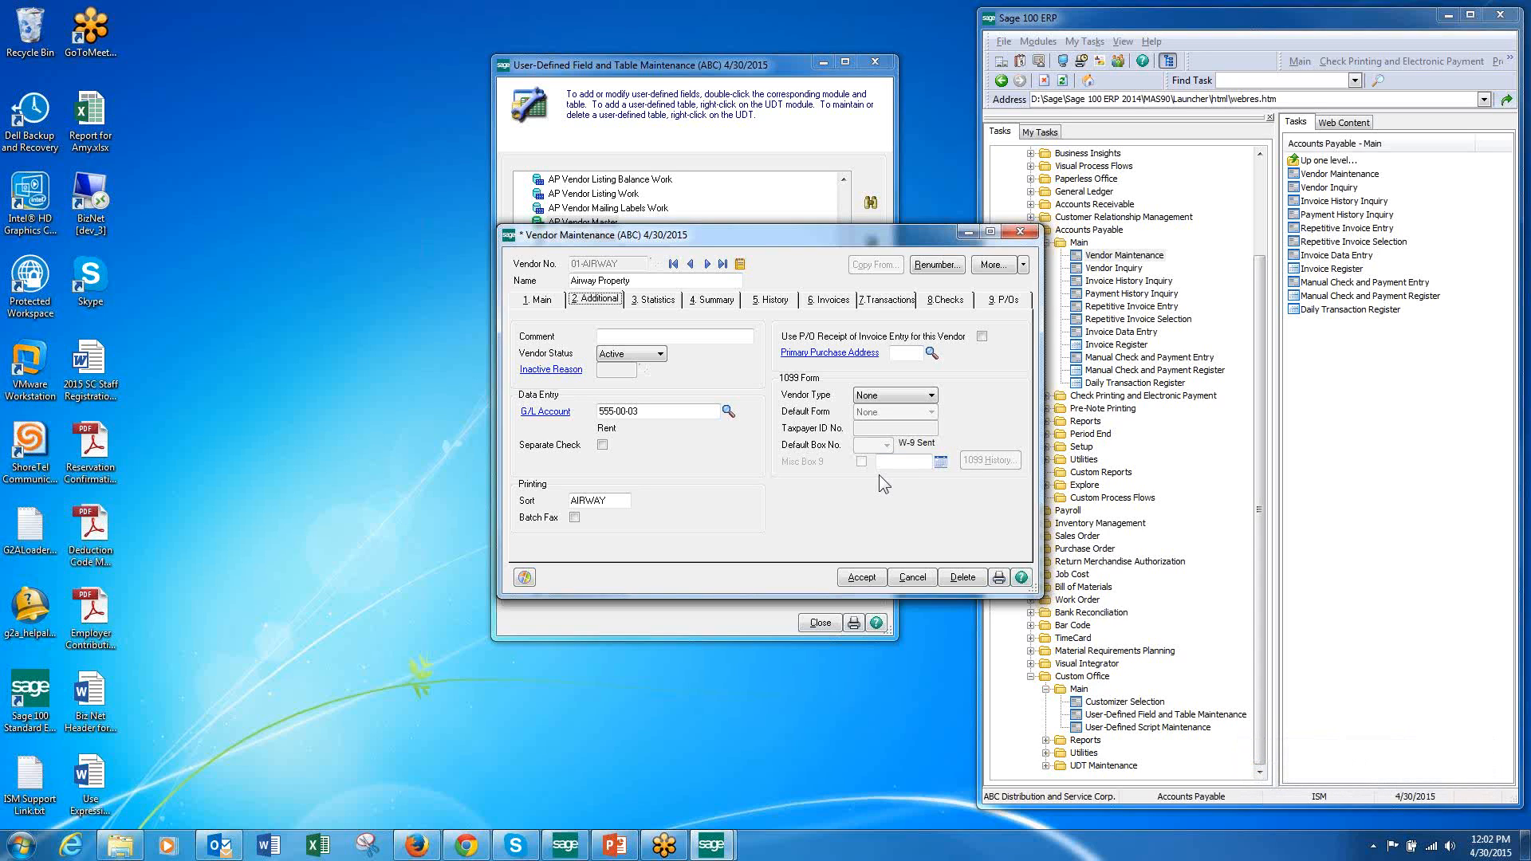
click(909, 576)
click(1020, 232)
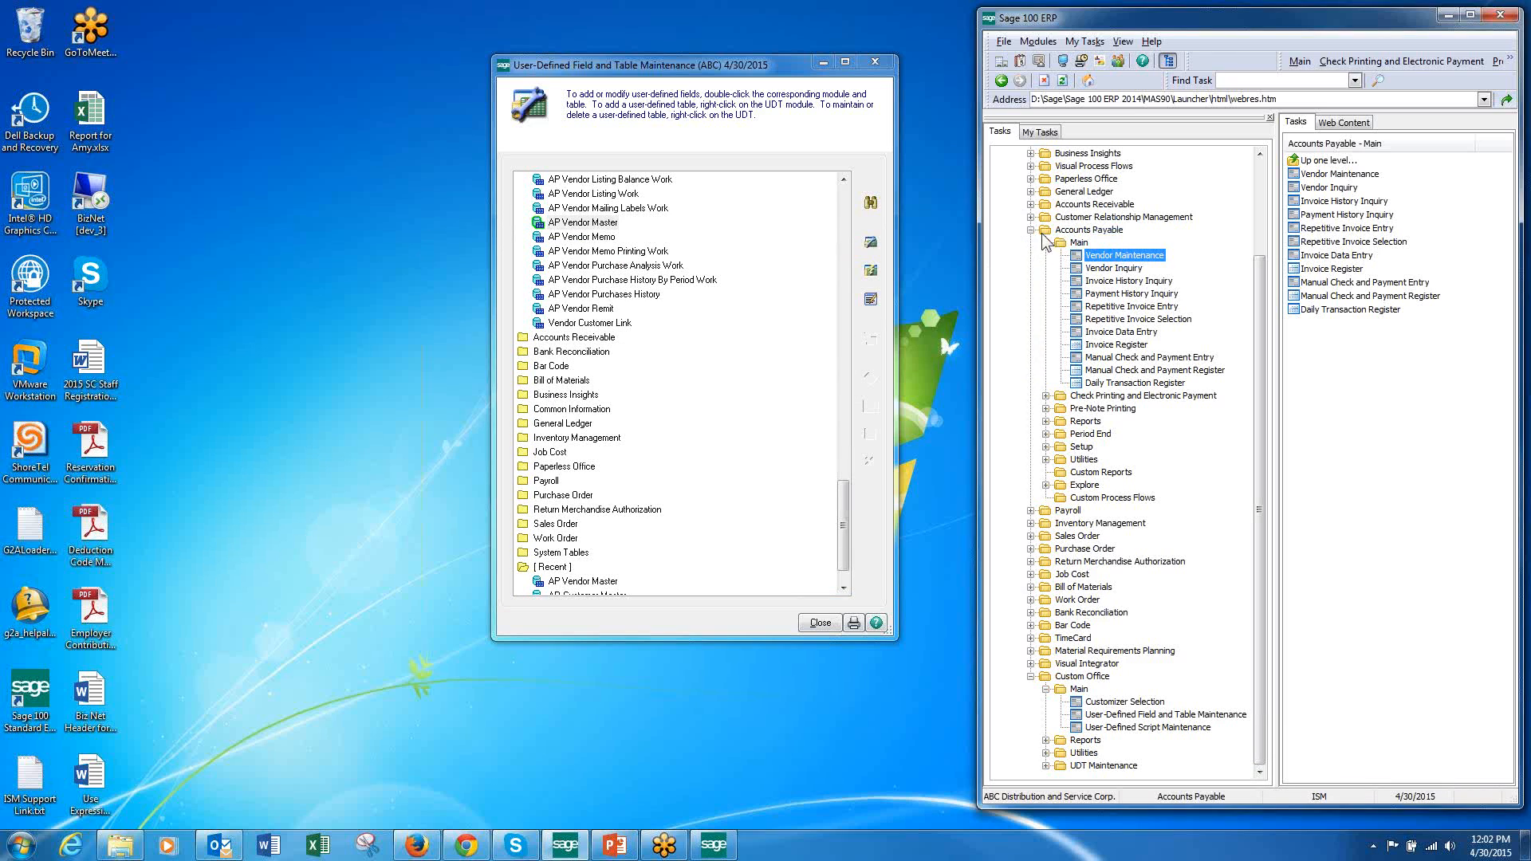
Step: Collapse the Accounts Payable and Custom Office modules and open American Business Futures in Accounts Receivable's Customer Maintenance
click(1031, 230)
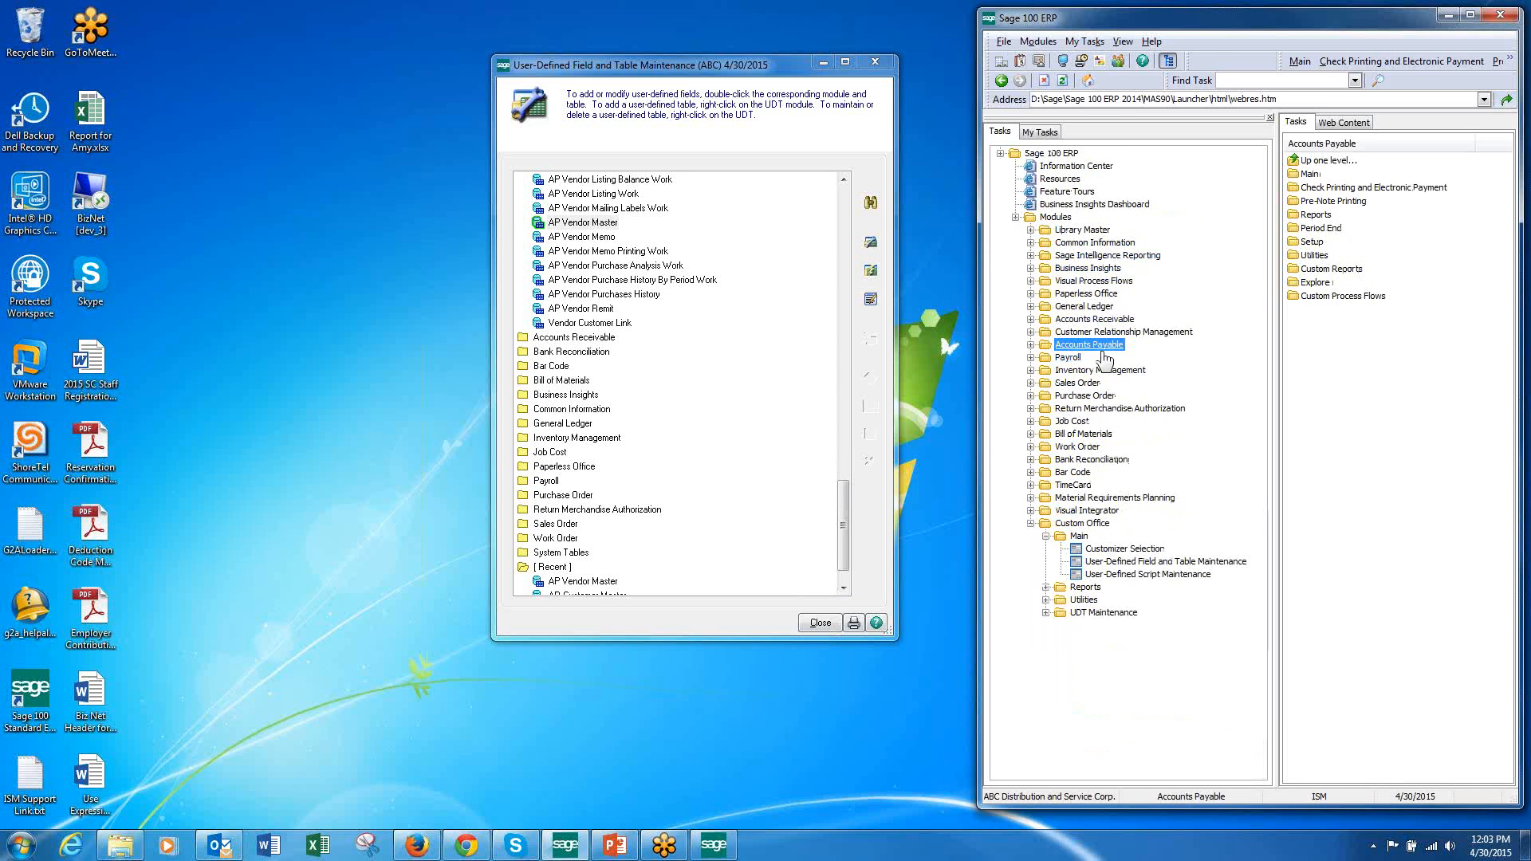
click(1032, 523)
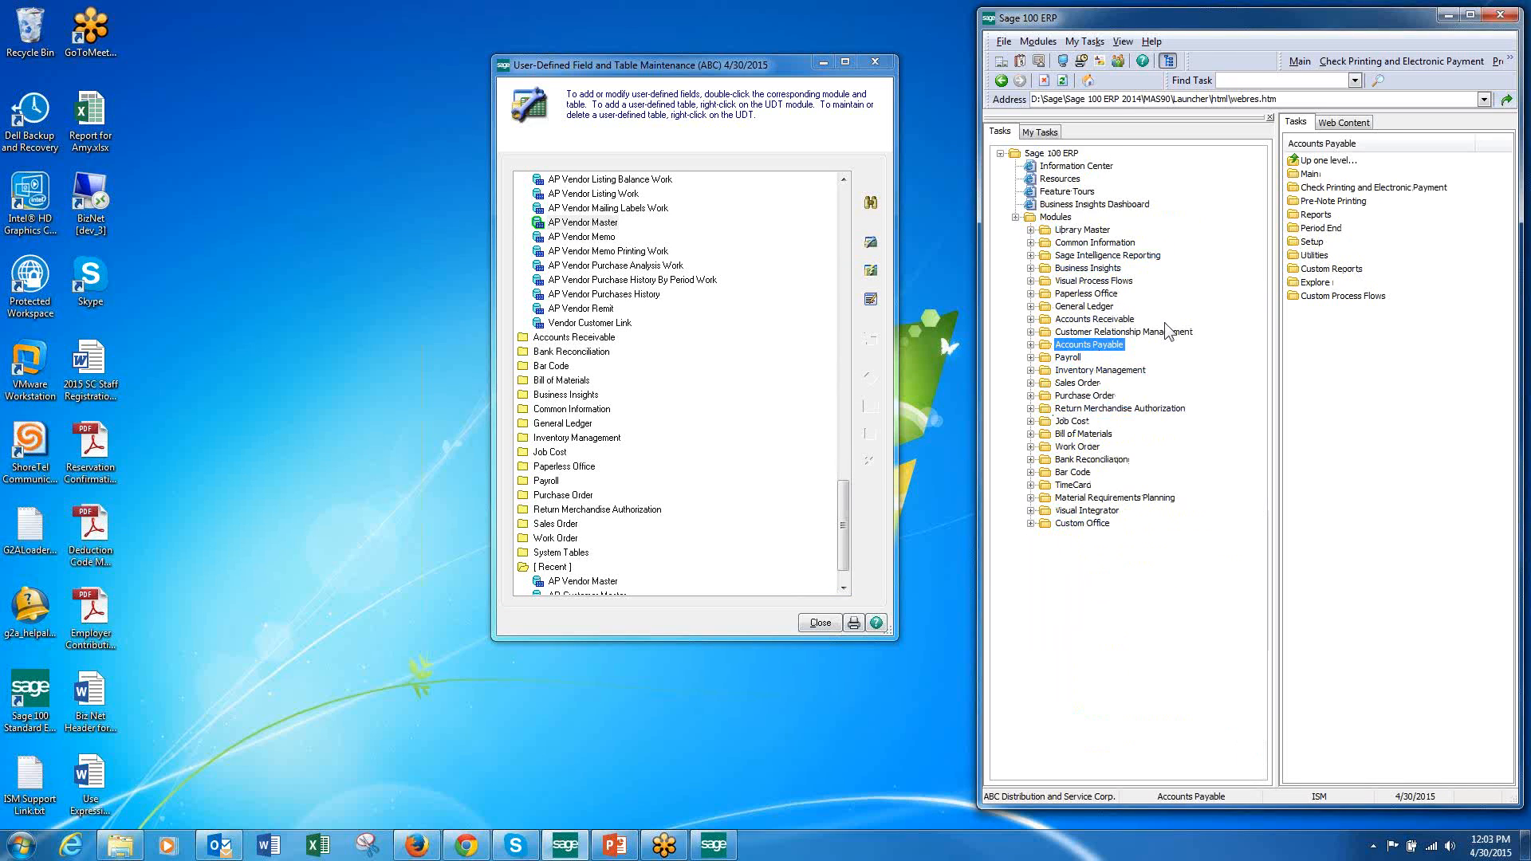
click(1092, 319)
click(1086, 333)
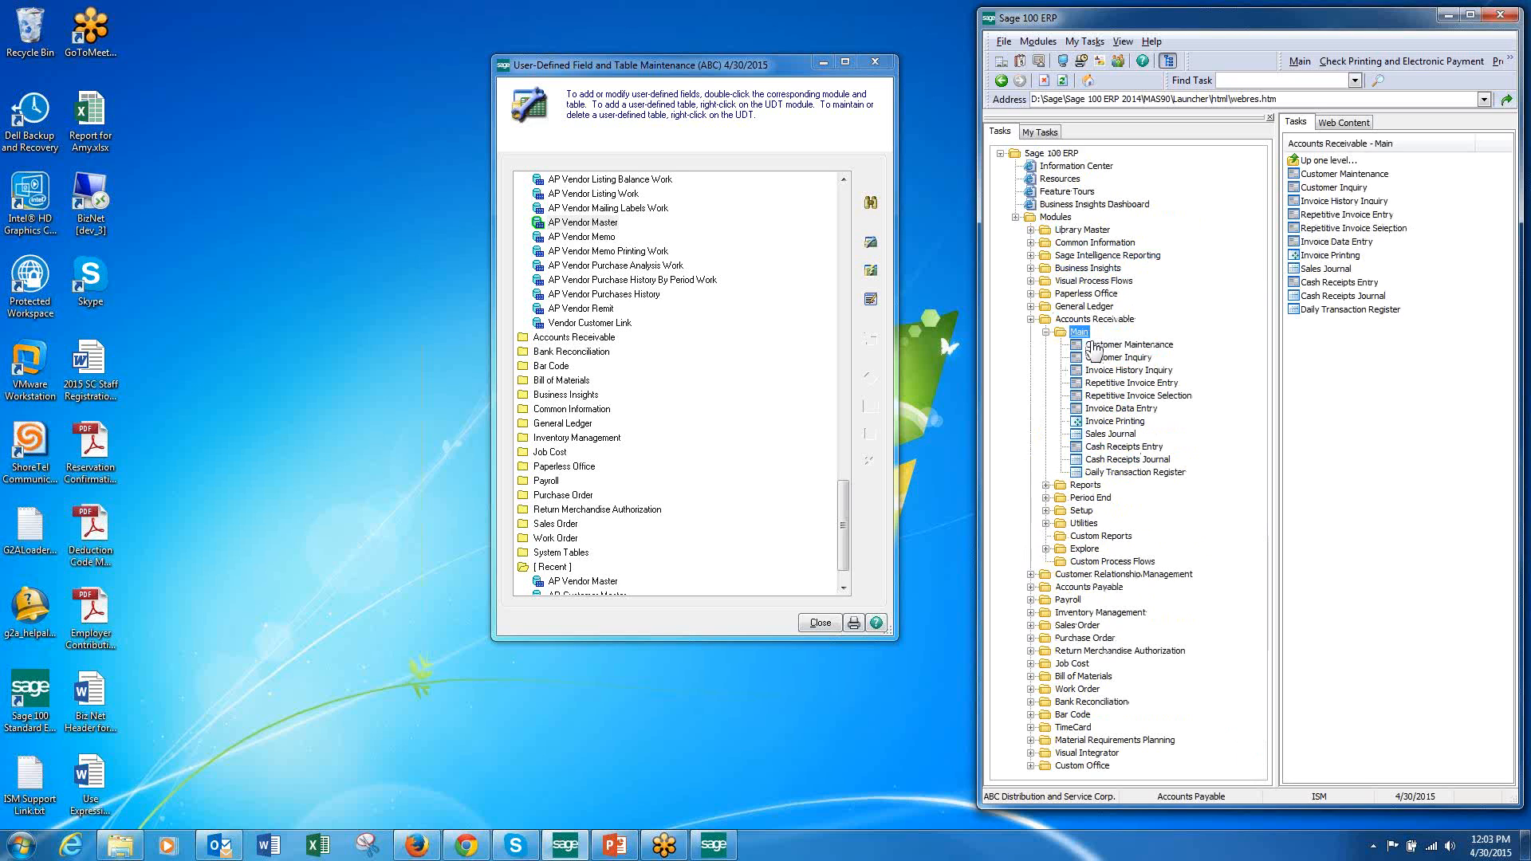
click(1157, 345)
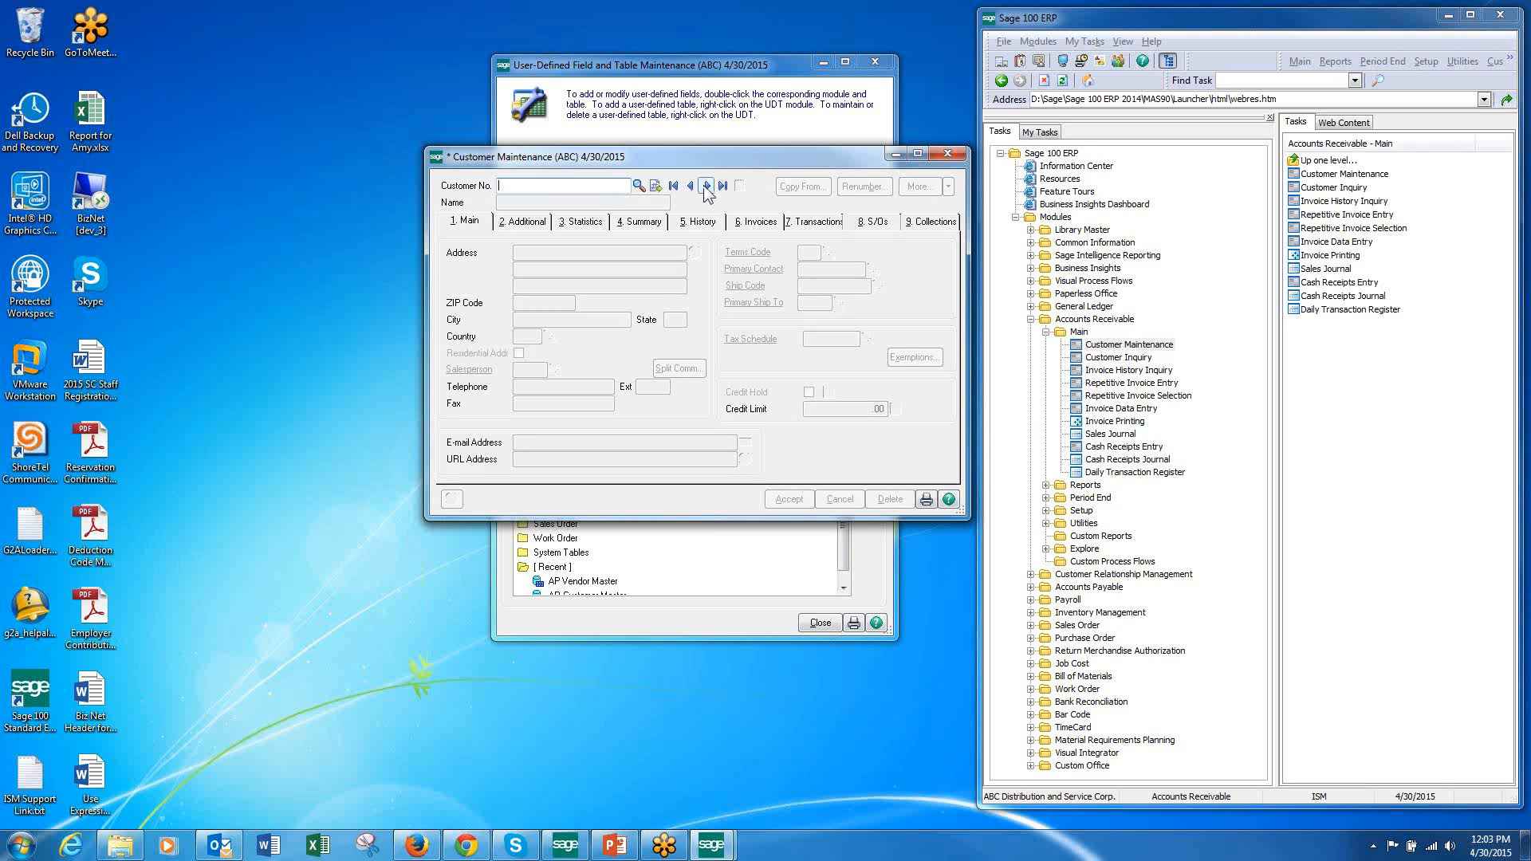
click(707, 185)
click(909, 577)
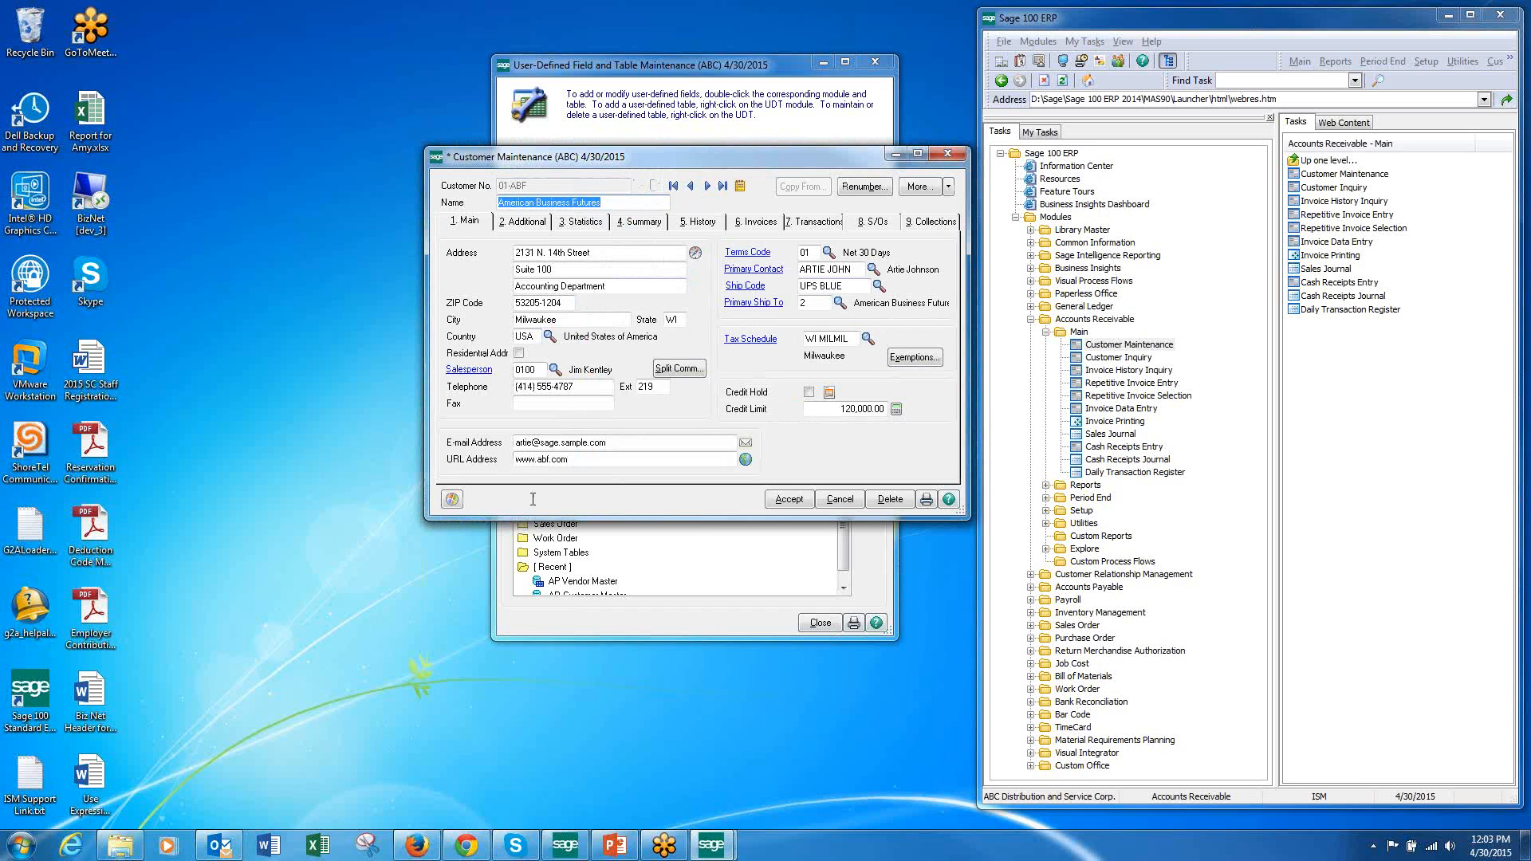
Step: Check the available Source Name codes in American Business Futures' Additional settings and leave the lookup without choosing one
click(526, 223)
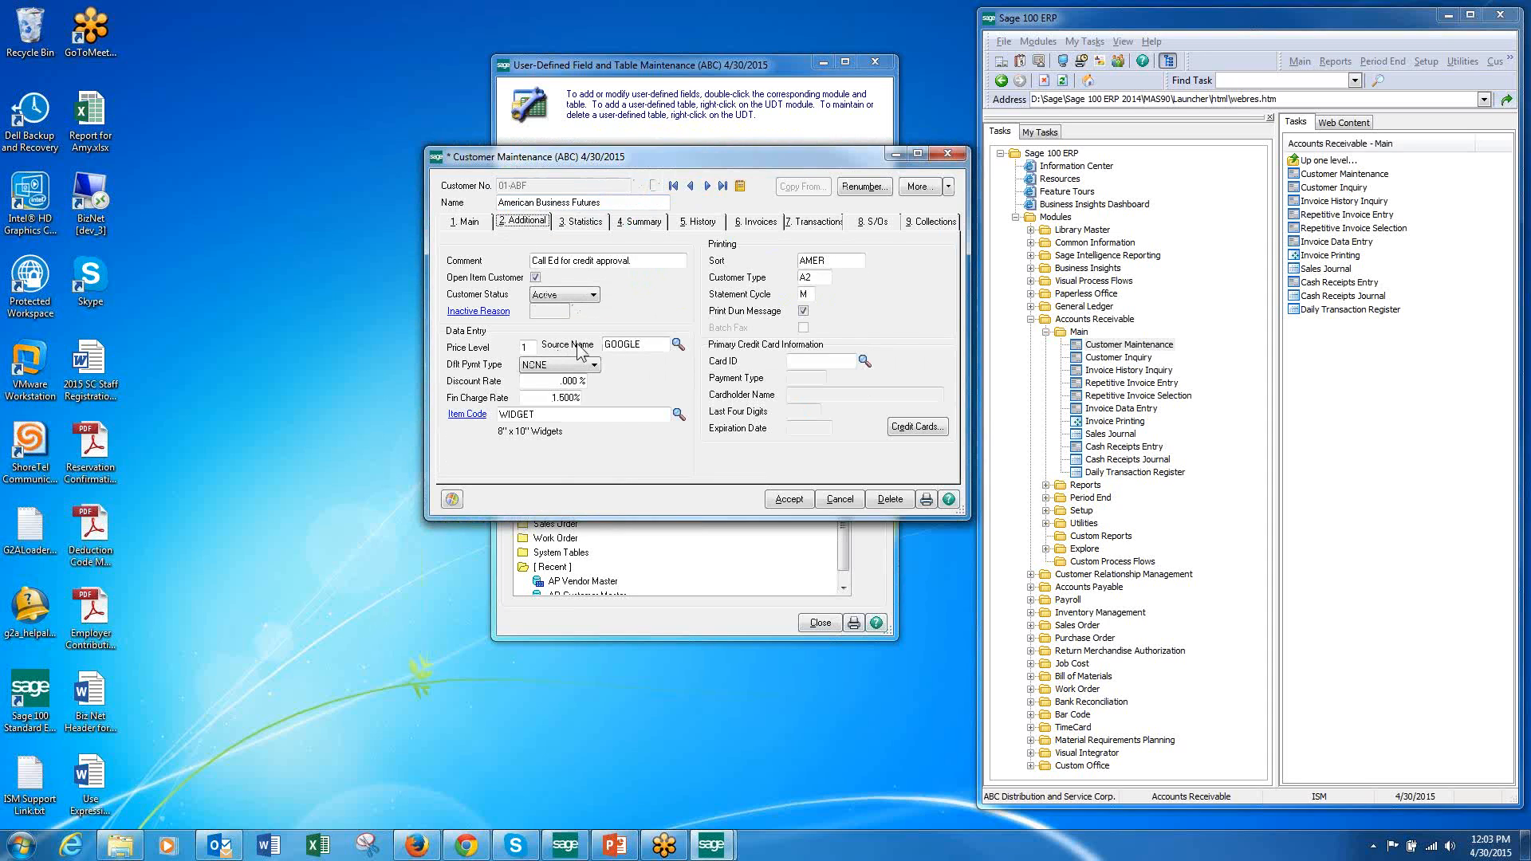
click(650, 344)
click(678, 345)
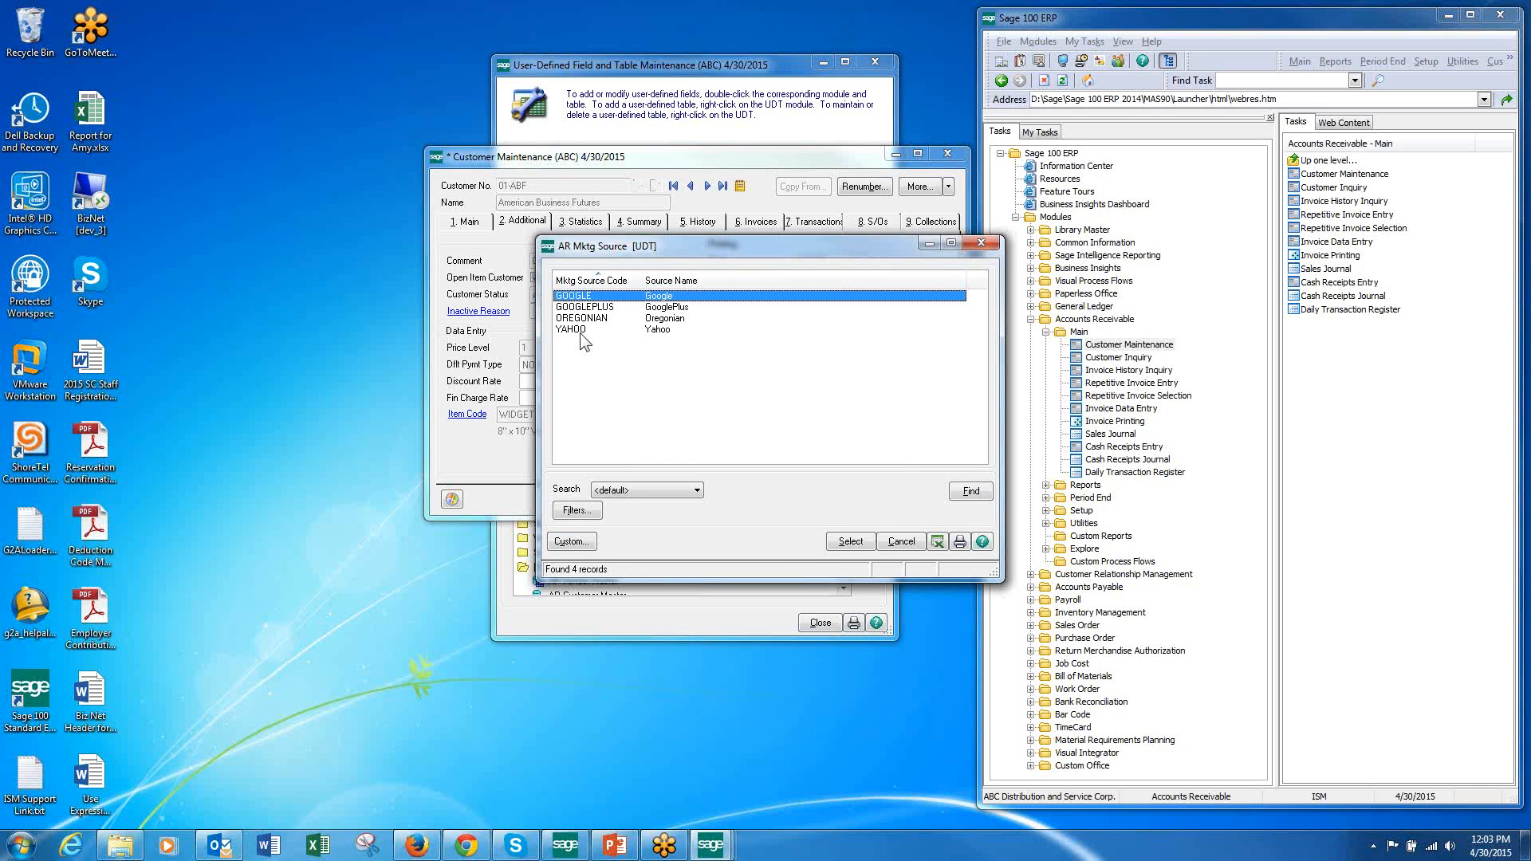
click(902, 542)
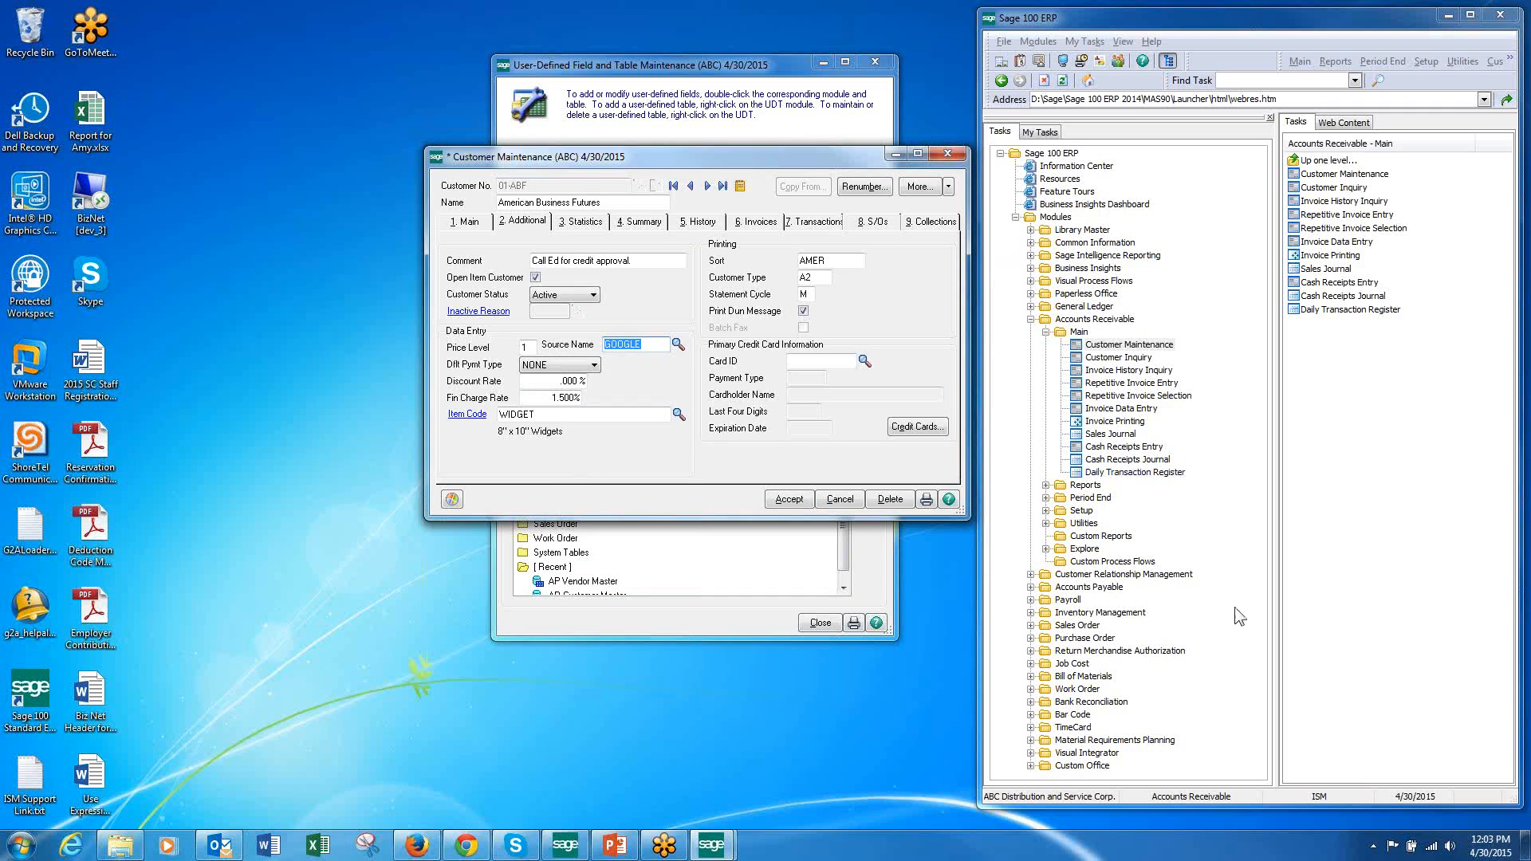
Step: Open the AR Mktg Source user-defined table from Custom Office's UDT Maintenance and move its window over the customer record
click(1227, 572)
click(1045, 332)
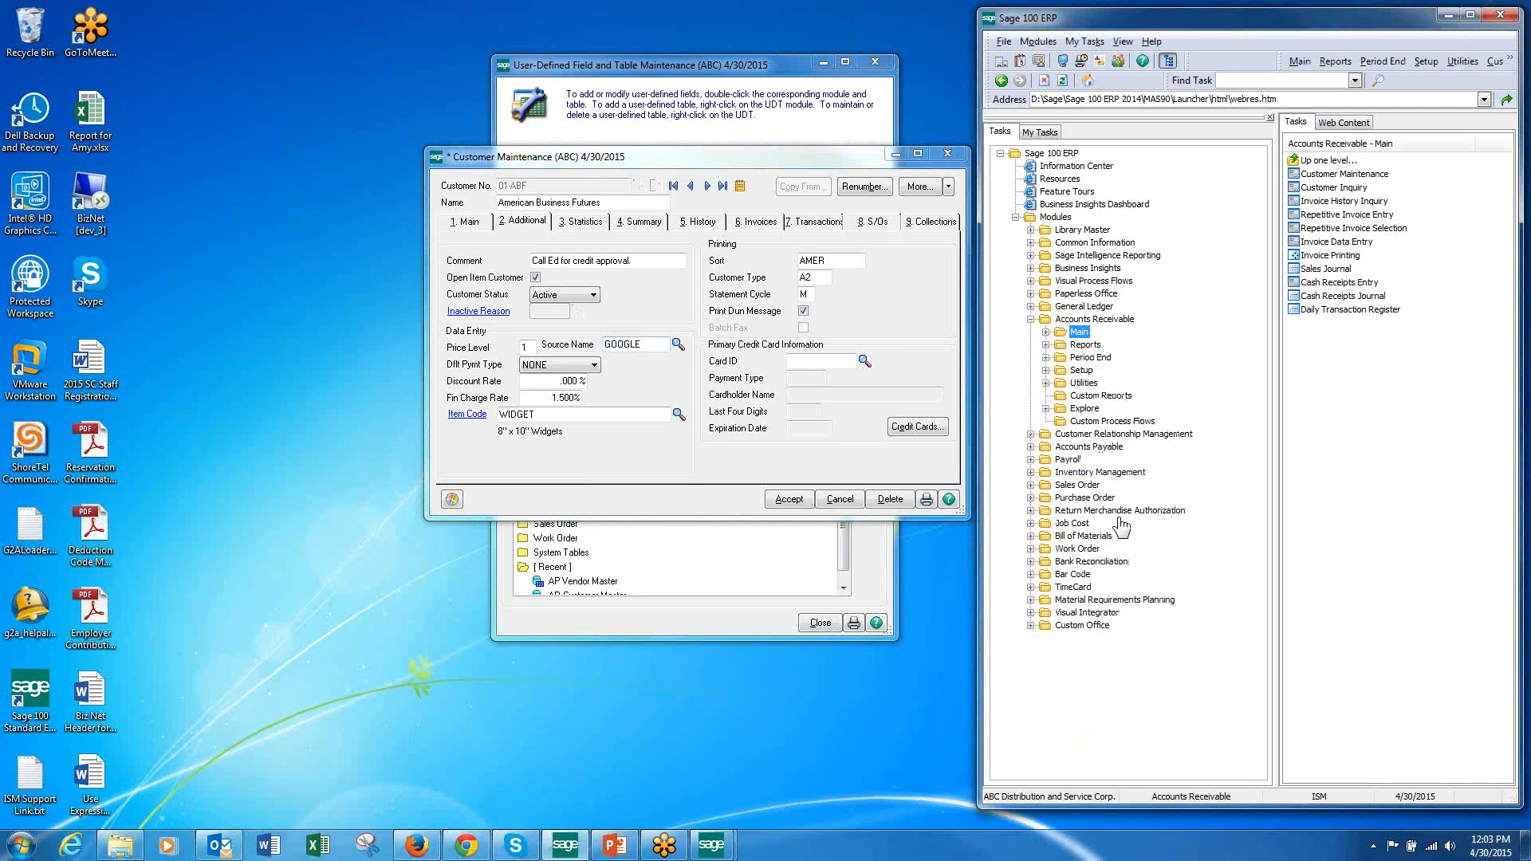
click(1030, 626)
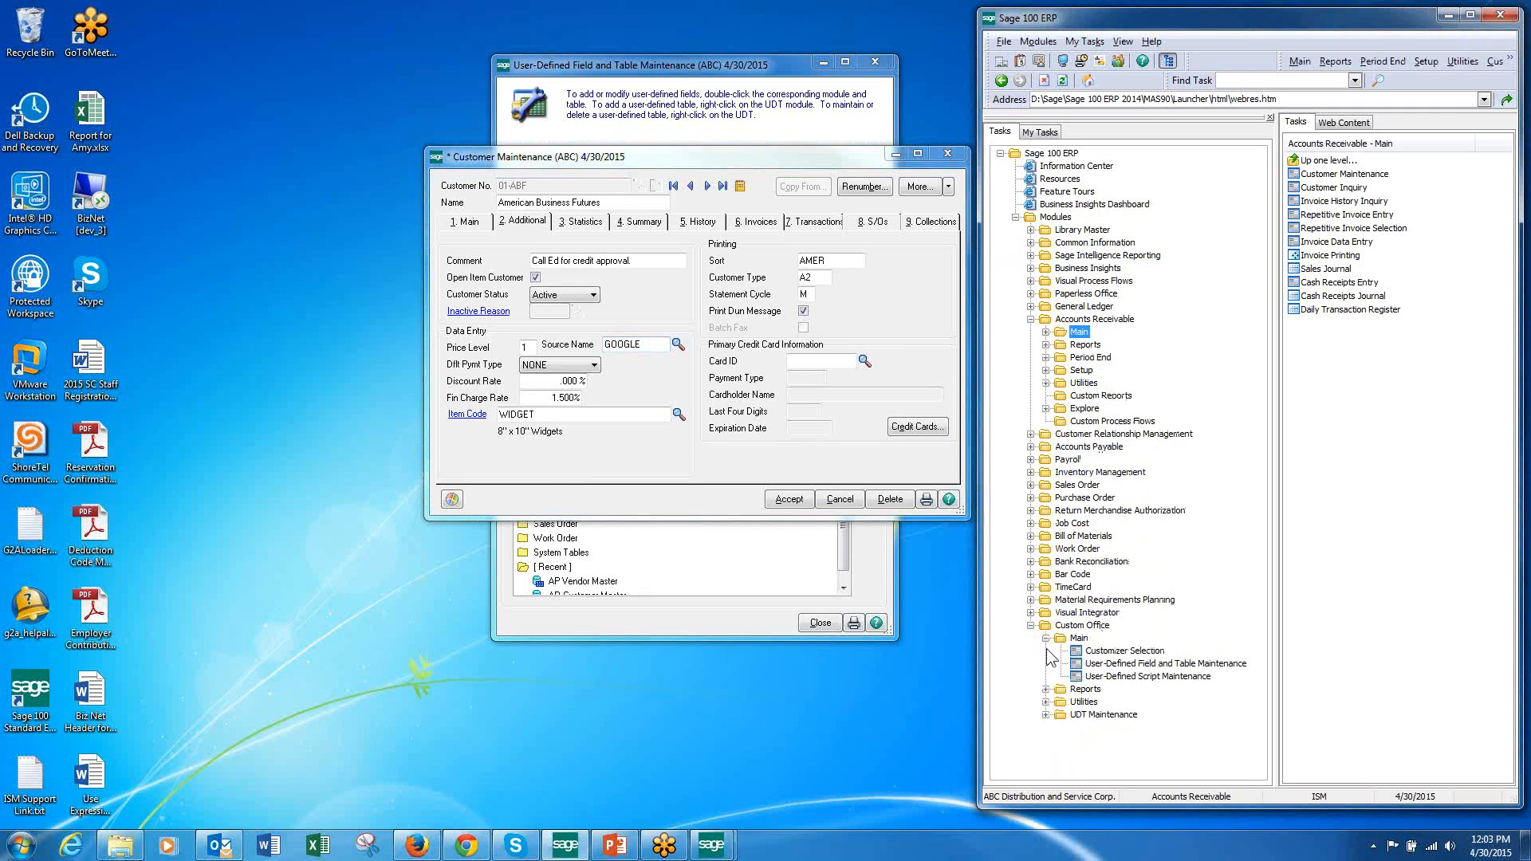
click(1104, 716)
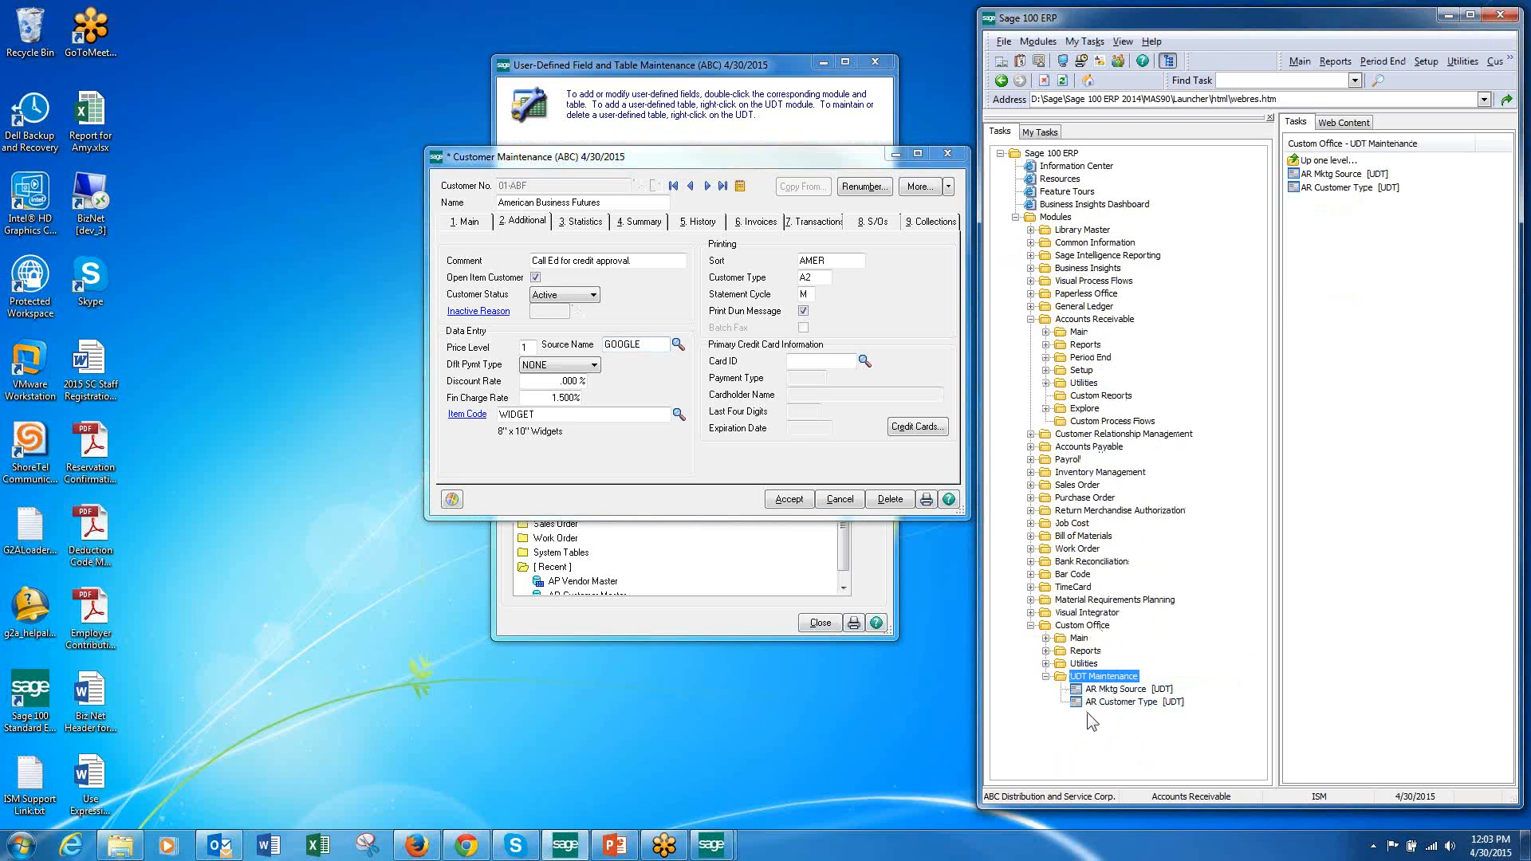
click(1129, 690)
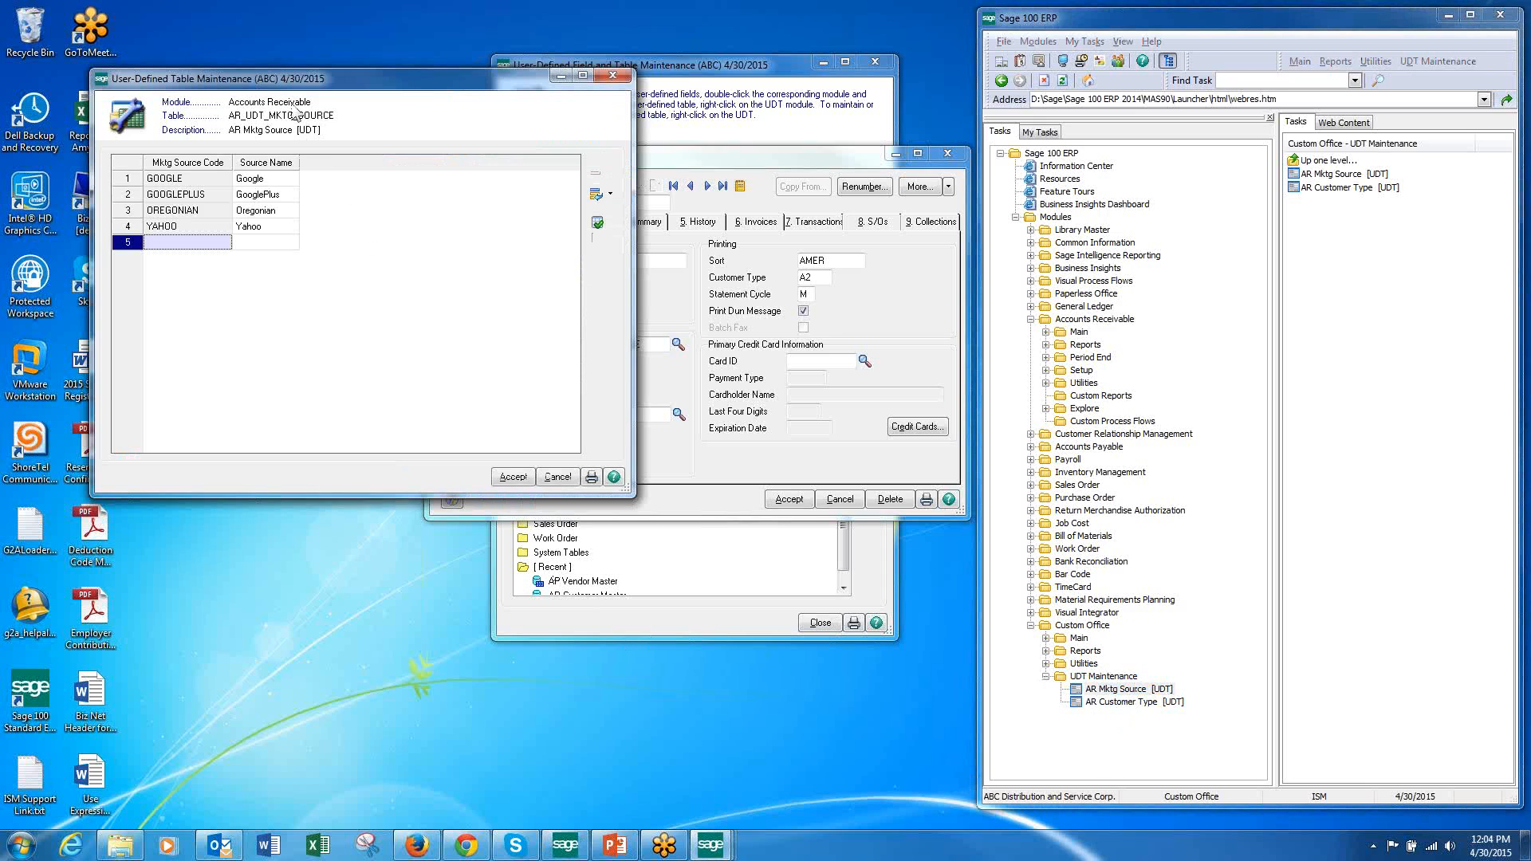
drag(414, 80, 645, 226)
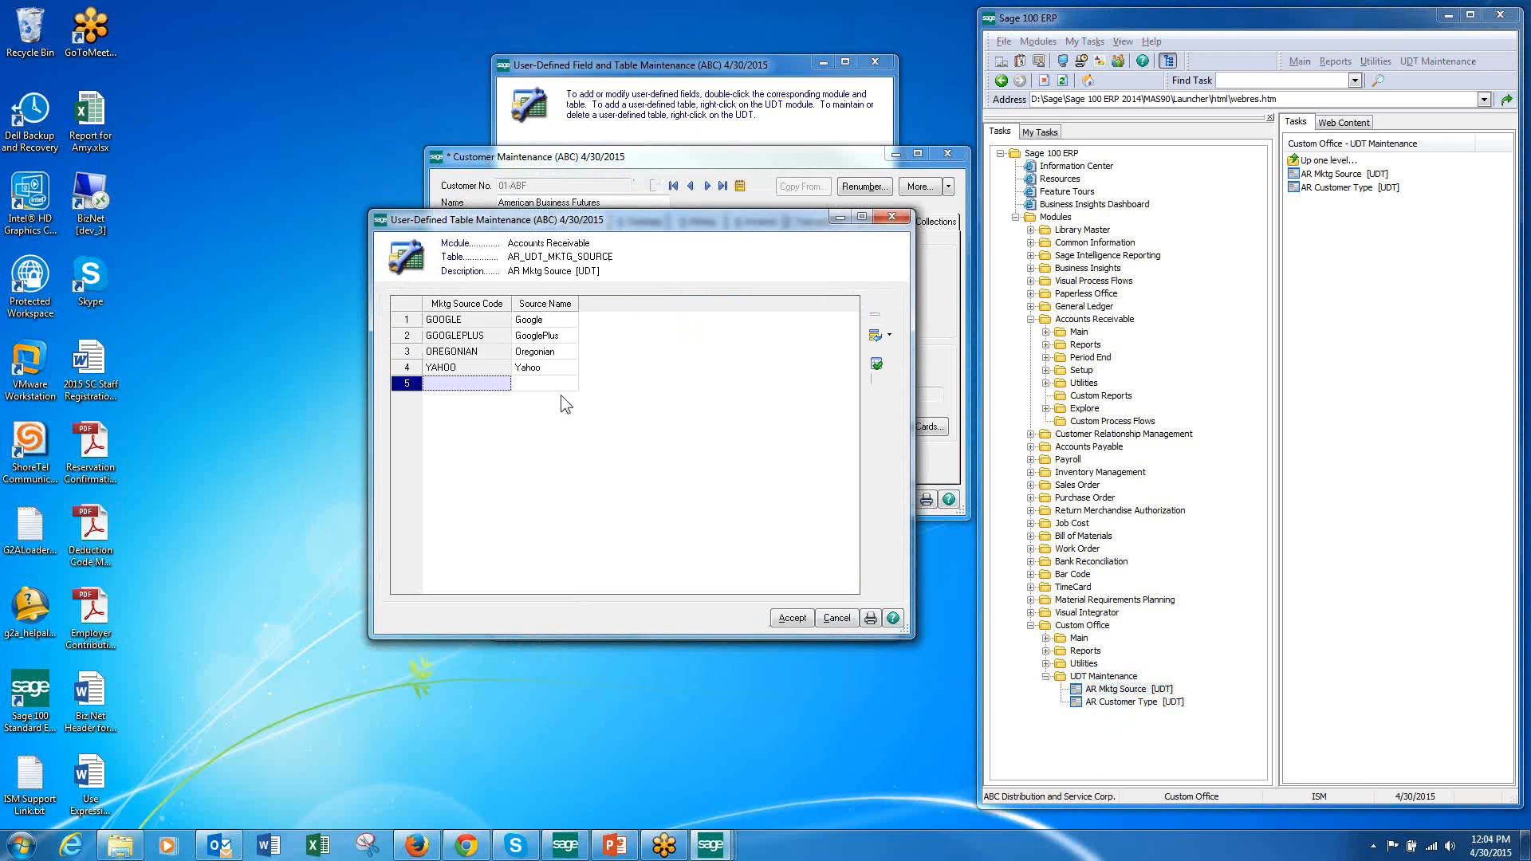
Step: Add marketing source code 20154TRIB with the source name Tribune to the AR Mktg Source table and accept it
text(2015)
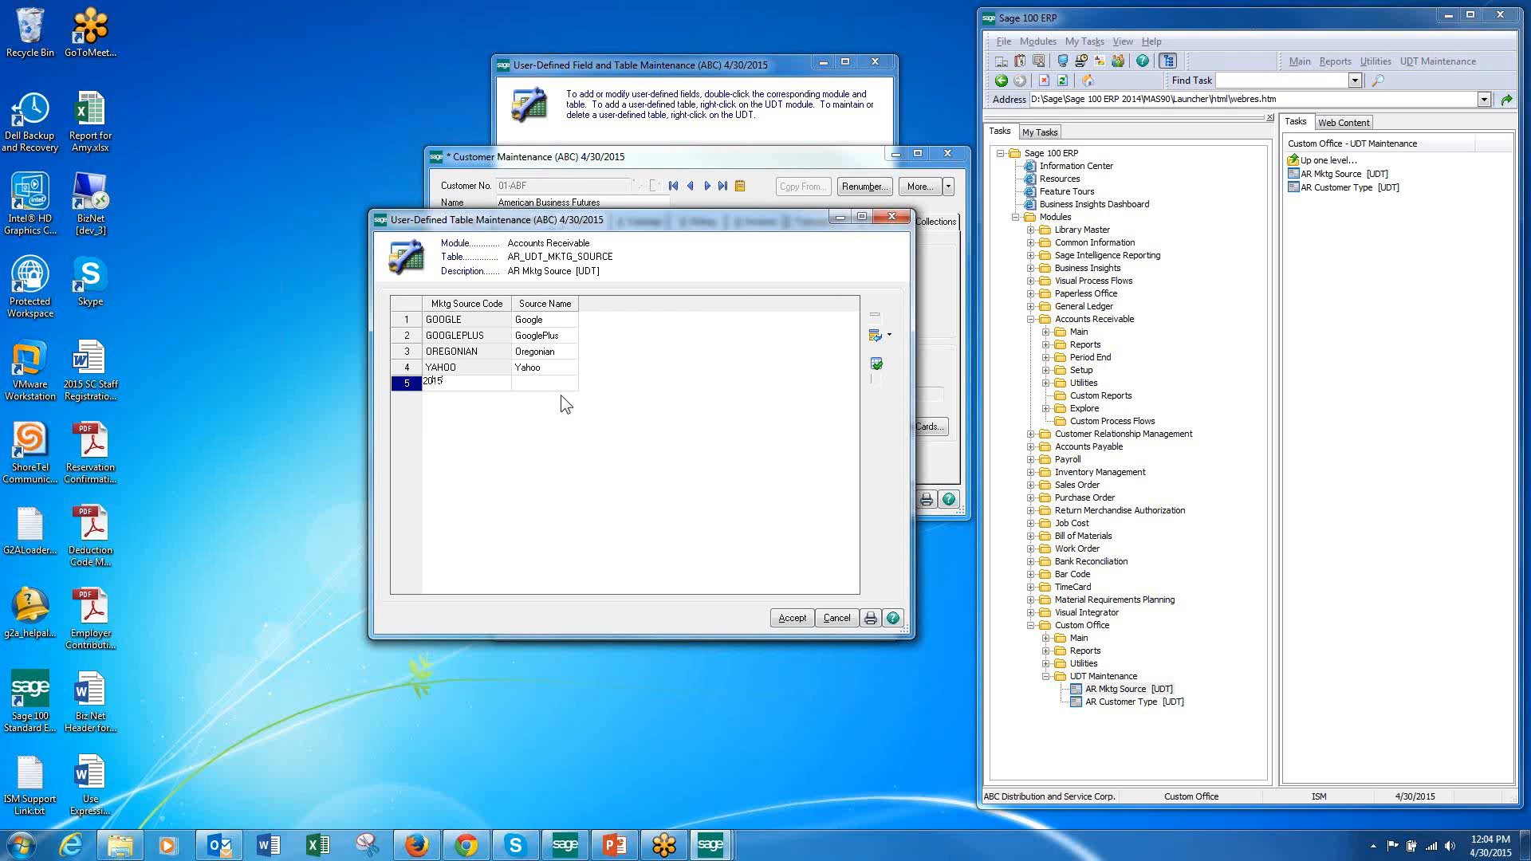
text(TRIBUNE)
key(BackSpace)
key(BackSpace)
key(BackSpace)
key(BackSpace)
key(BackSpace)
key(BackSpace)
key(BackSpace)
text(4TRIB)
key(Tab)
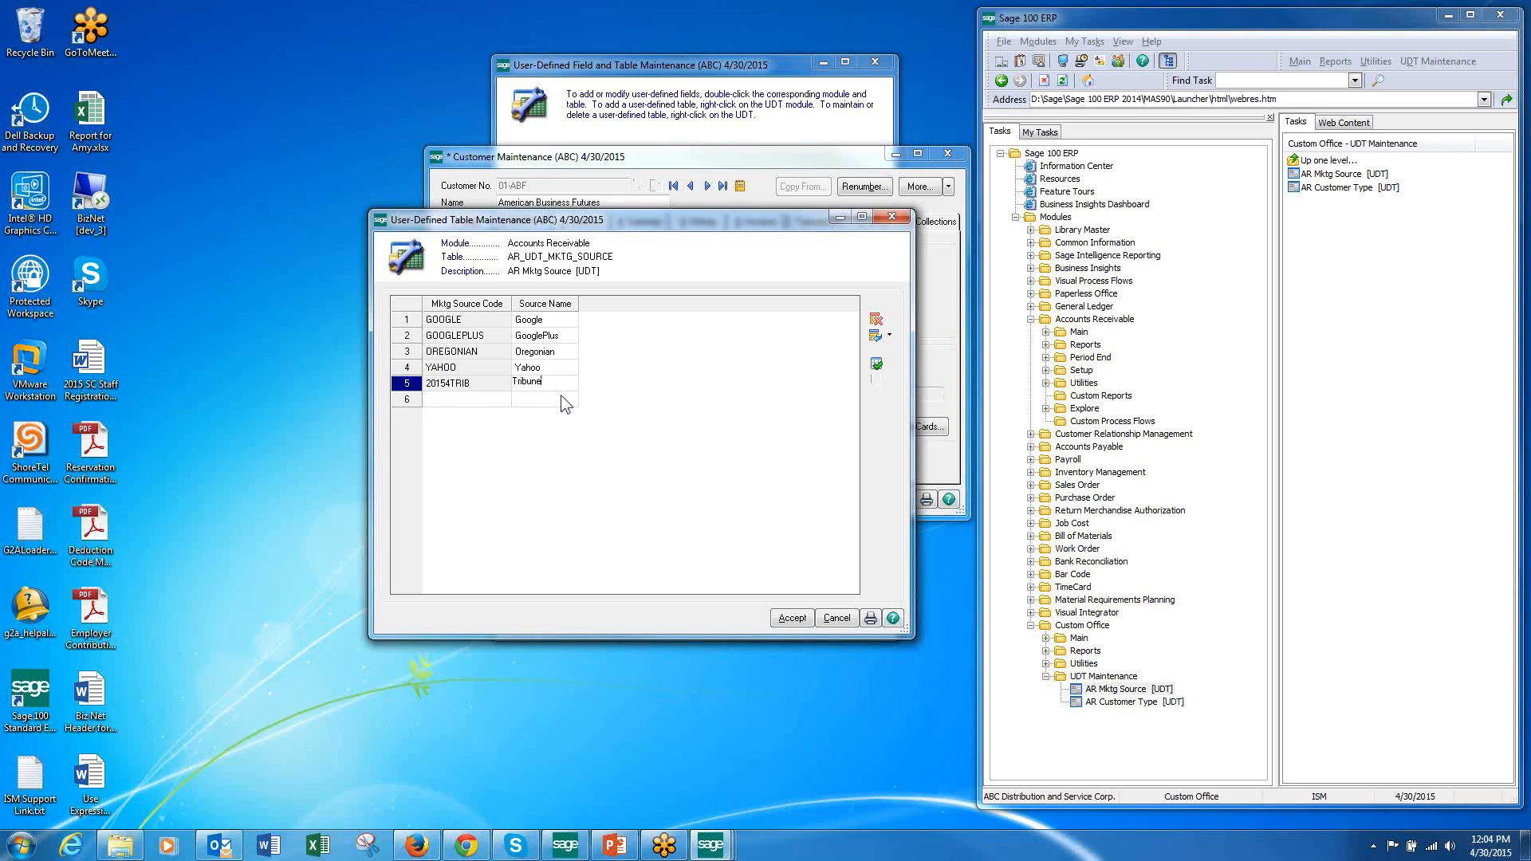
key(Tab)
click(792, 619)
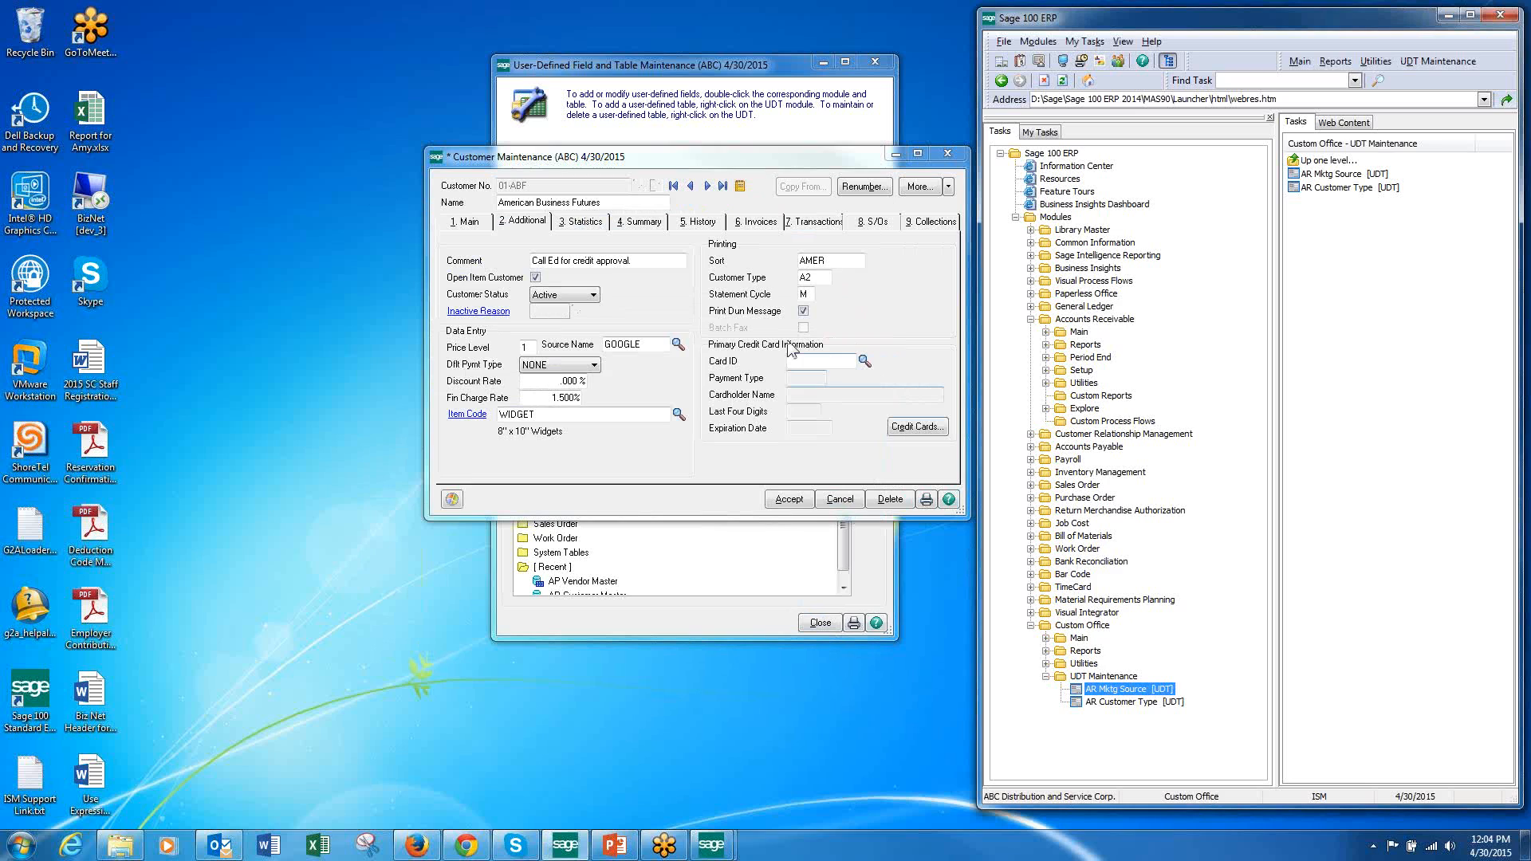
Step: Choose 20154TRIB as American Business Futures' Source Name, save the customer record and close Customer Maintenance
click(678, 344)
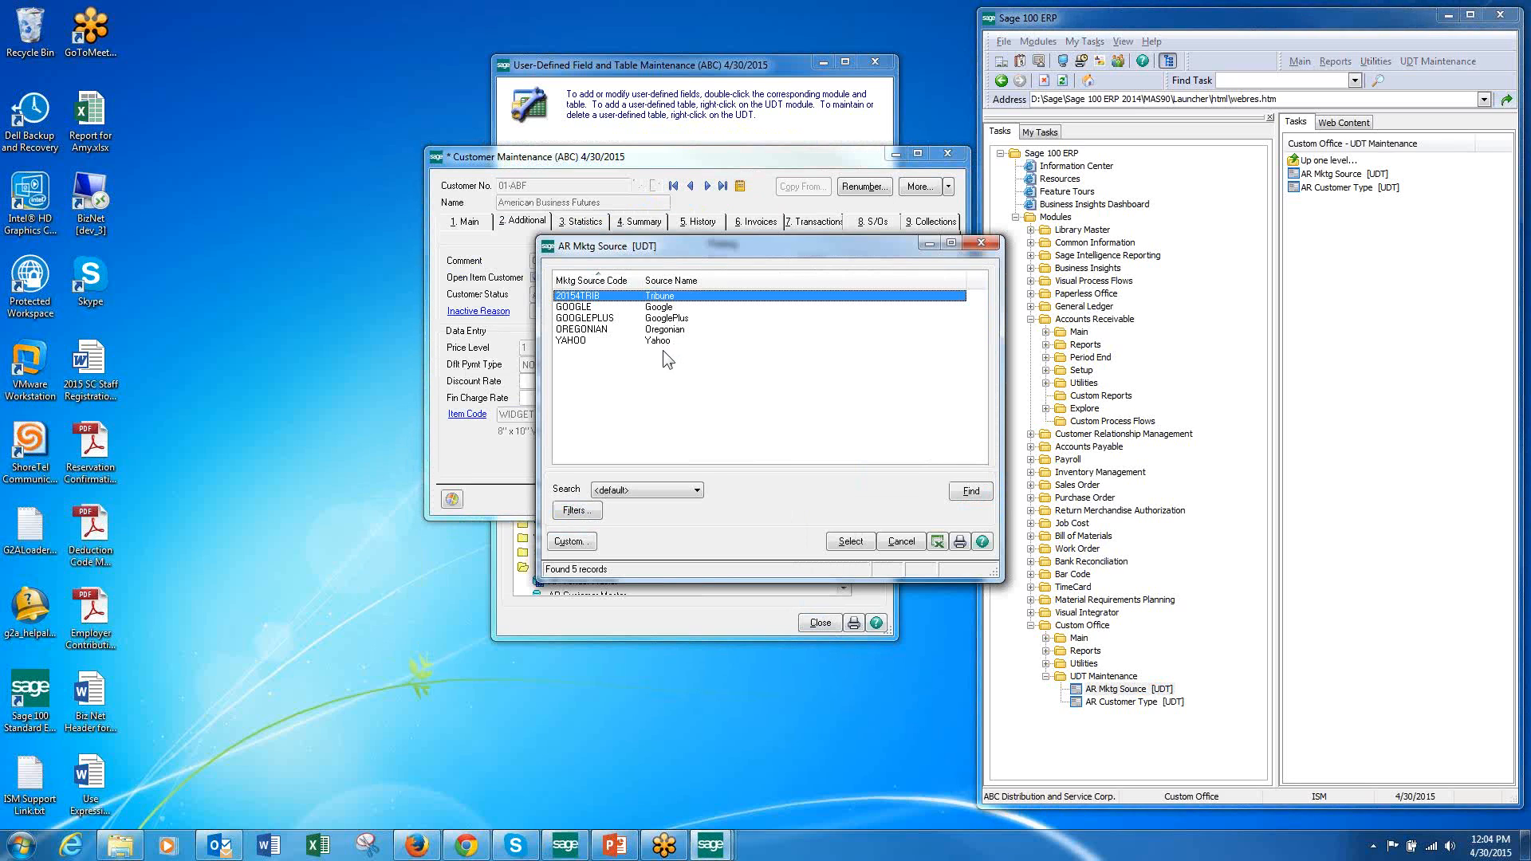
click(851, 542)
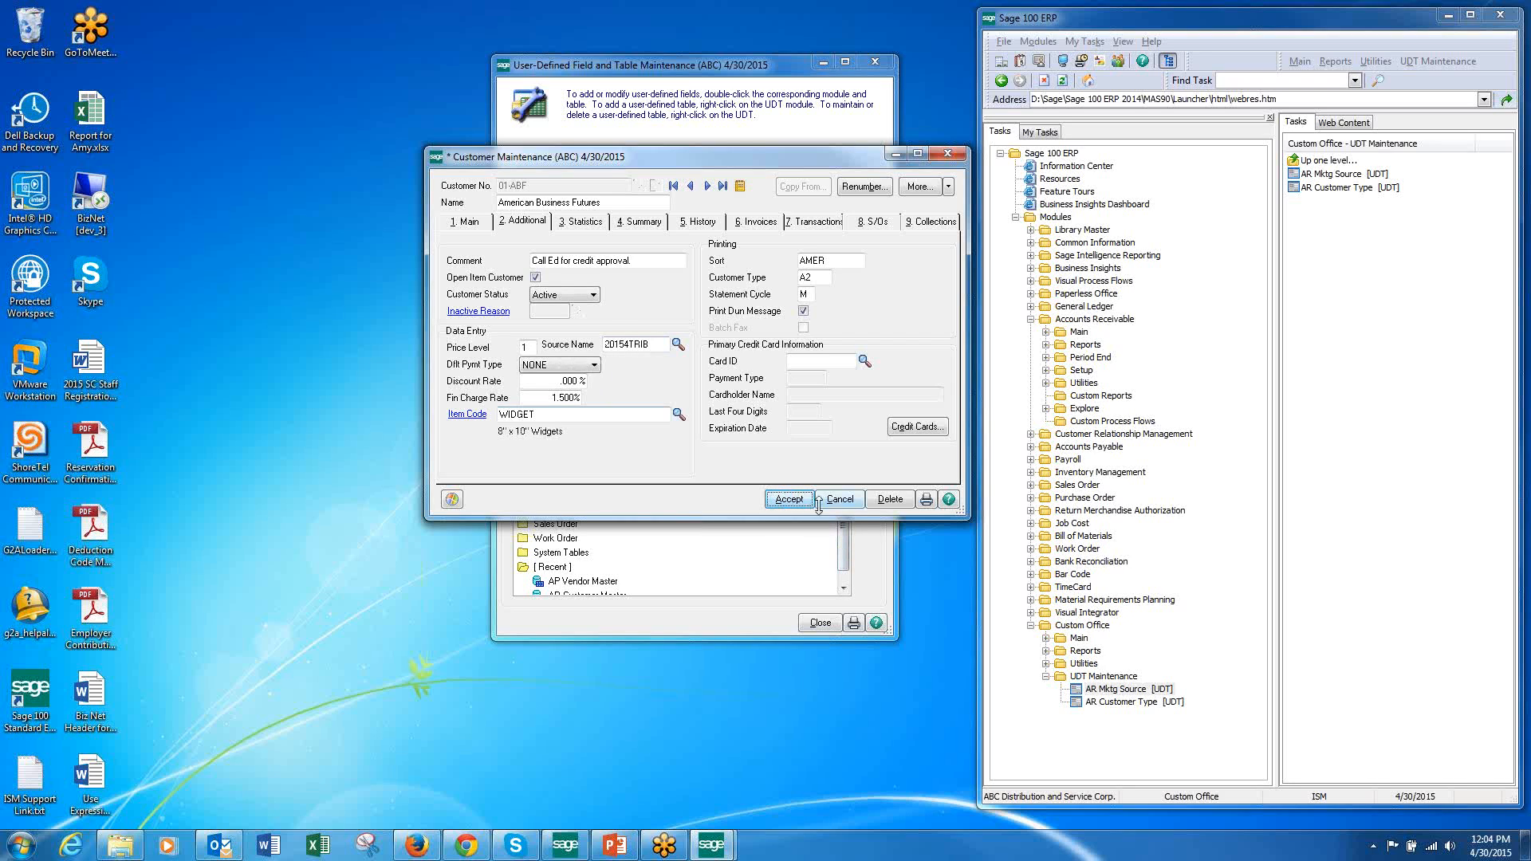
click(789, 499)
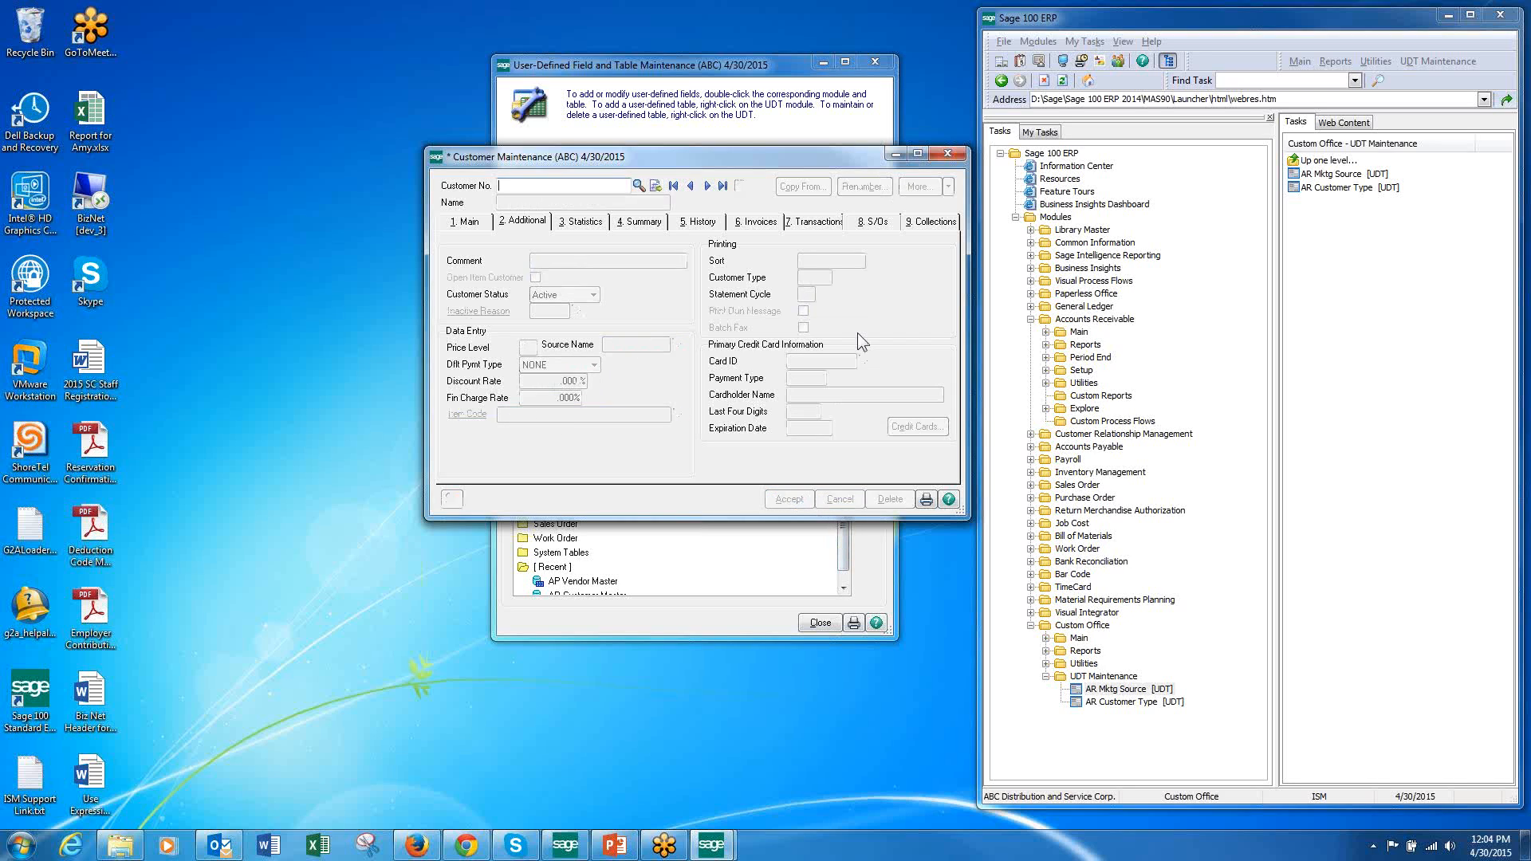
click(949, 154)
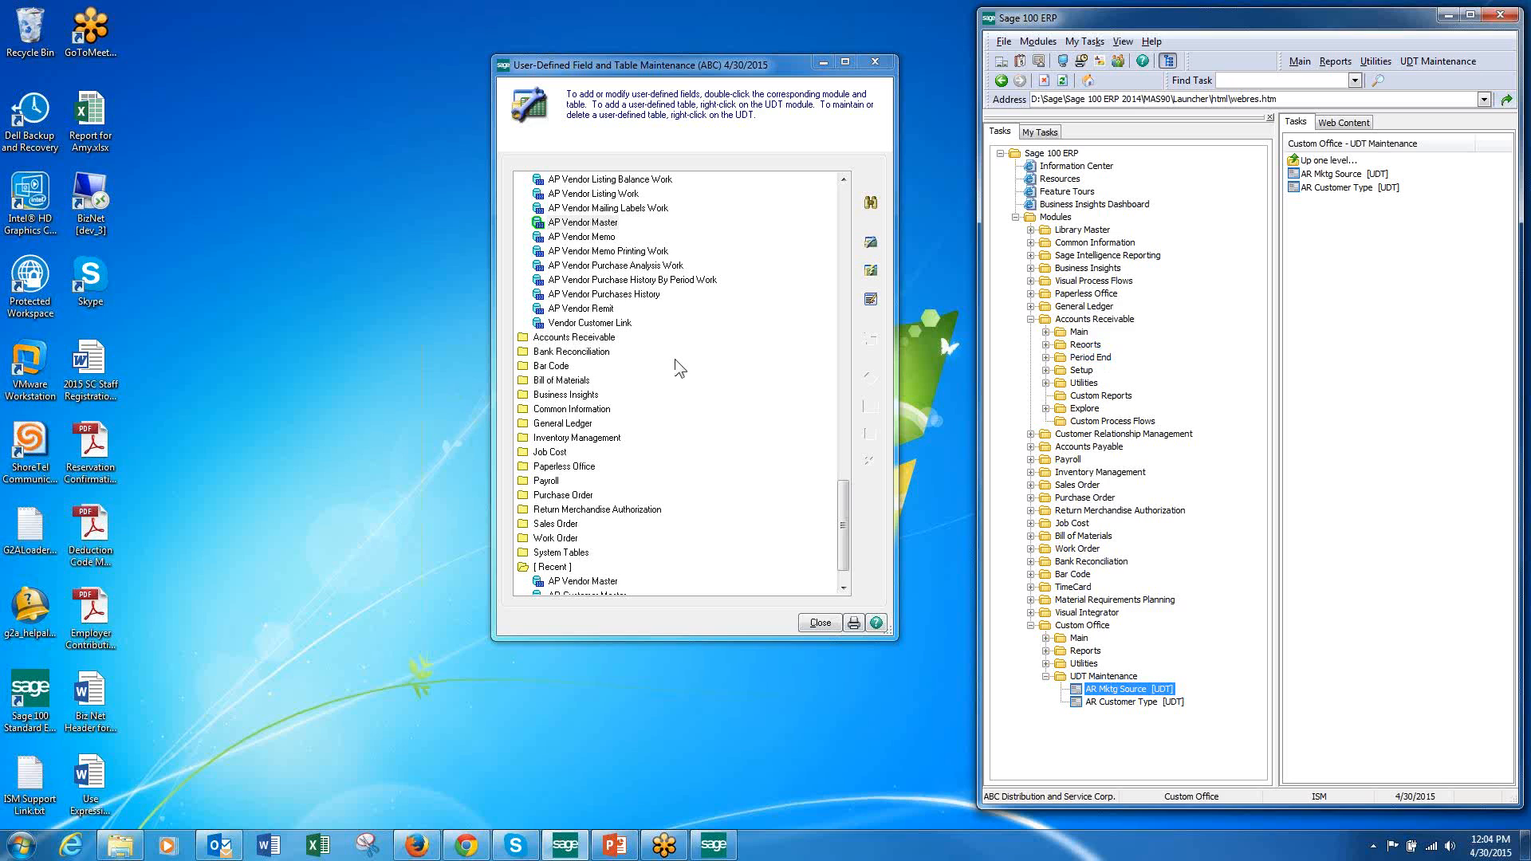
Step: Reopen American Business Futures in Customer Maintenance, dismiss its memo and go through the Collection Agent and Last Called fields under Collections
click(1079, 332)
click(1156, 344)
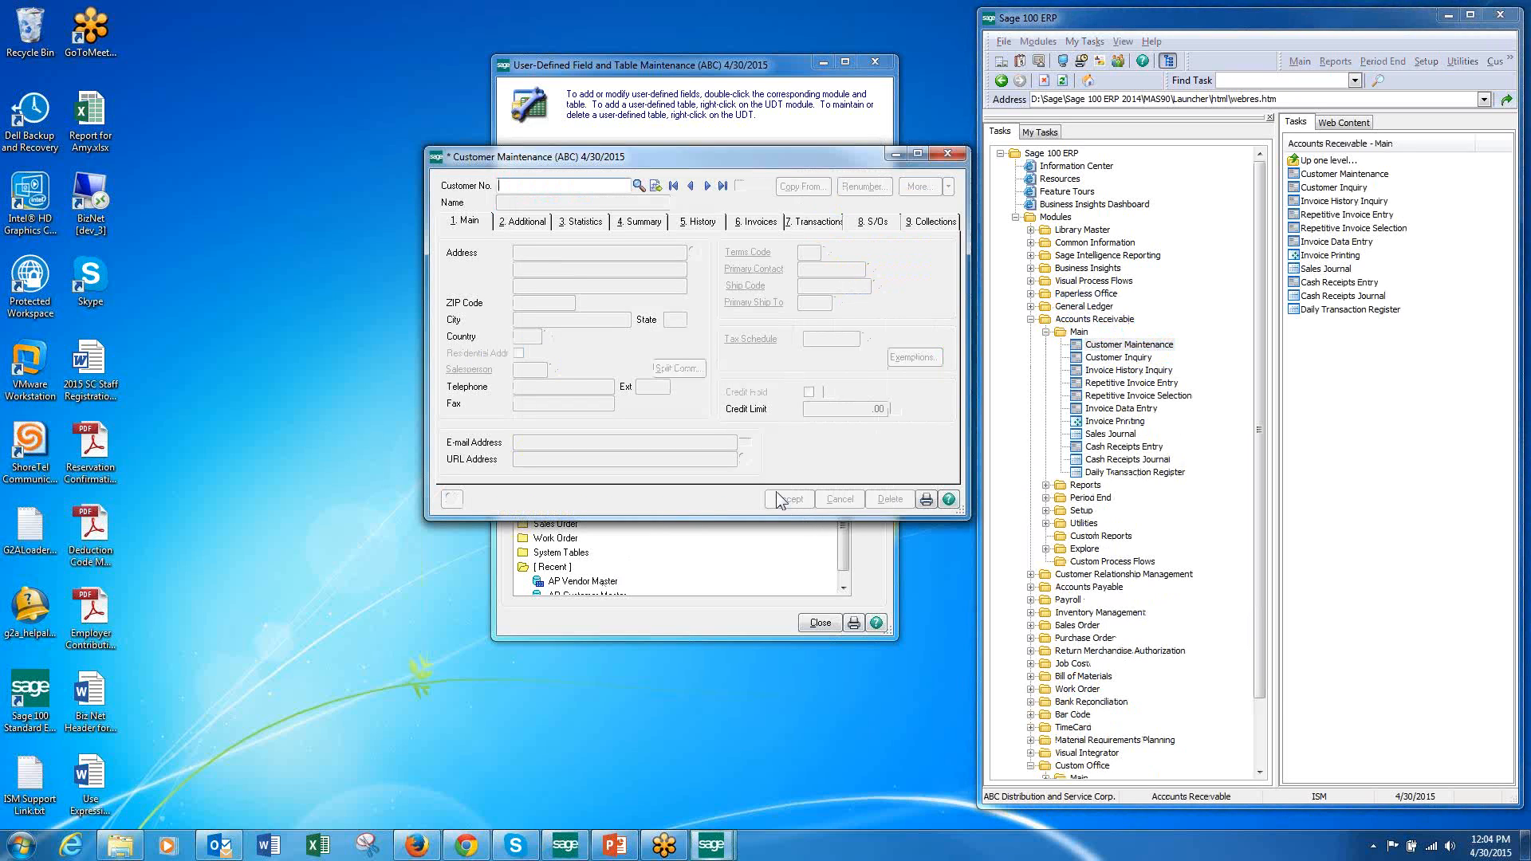
click(707, 186)
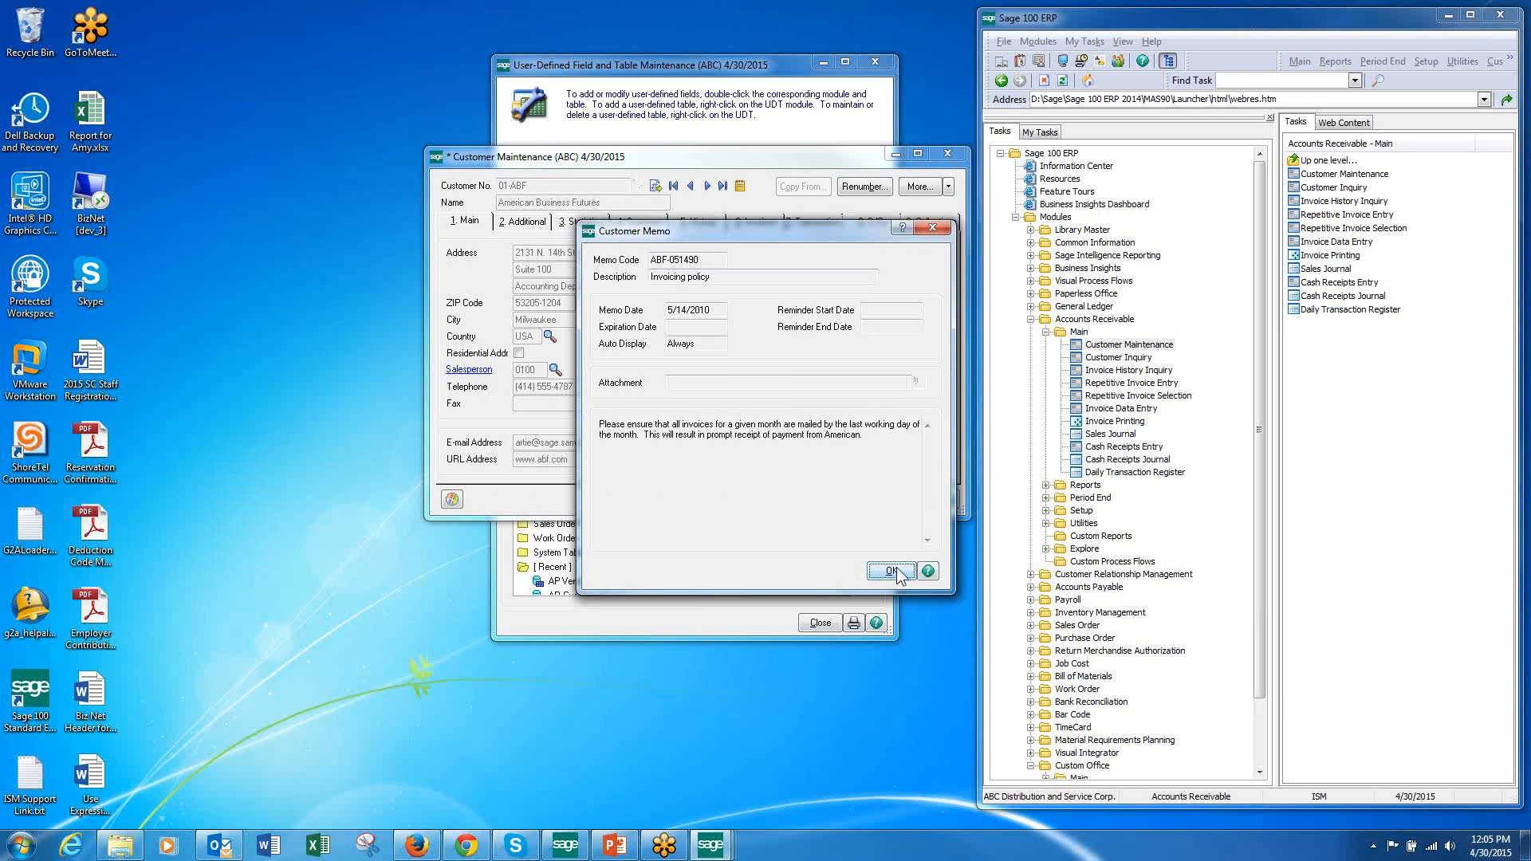
click(891, 571)
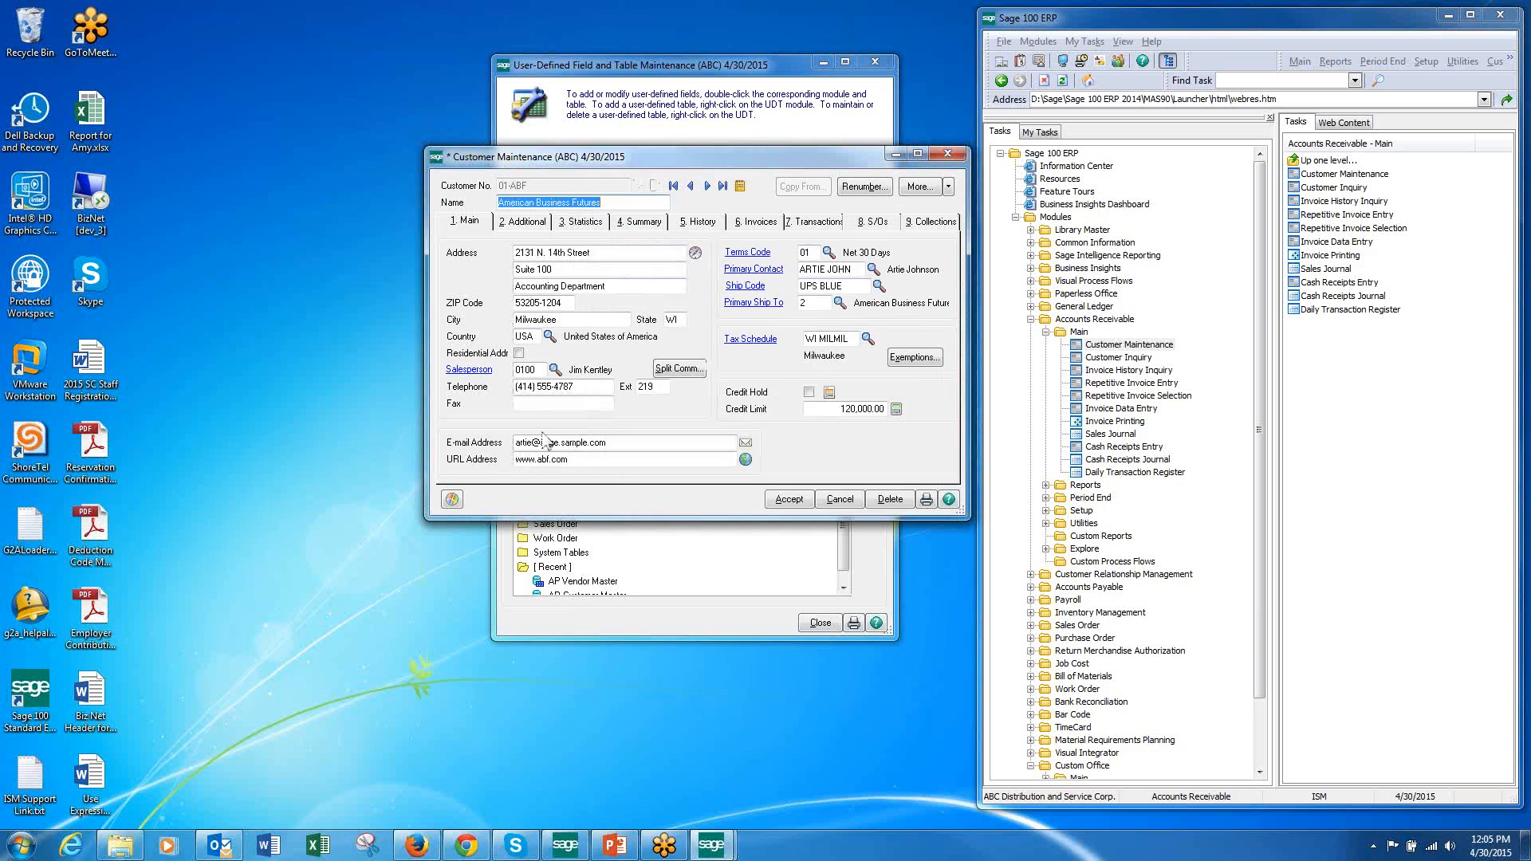
click(936, 228)
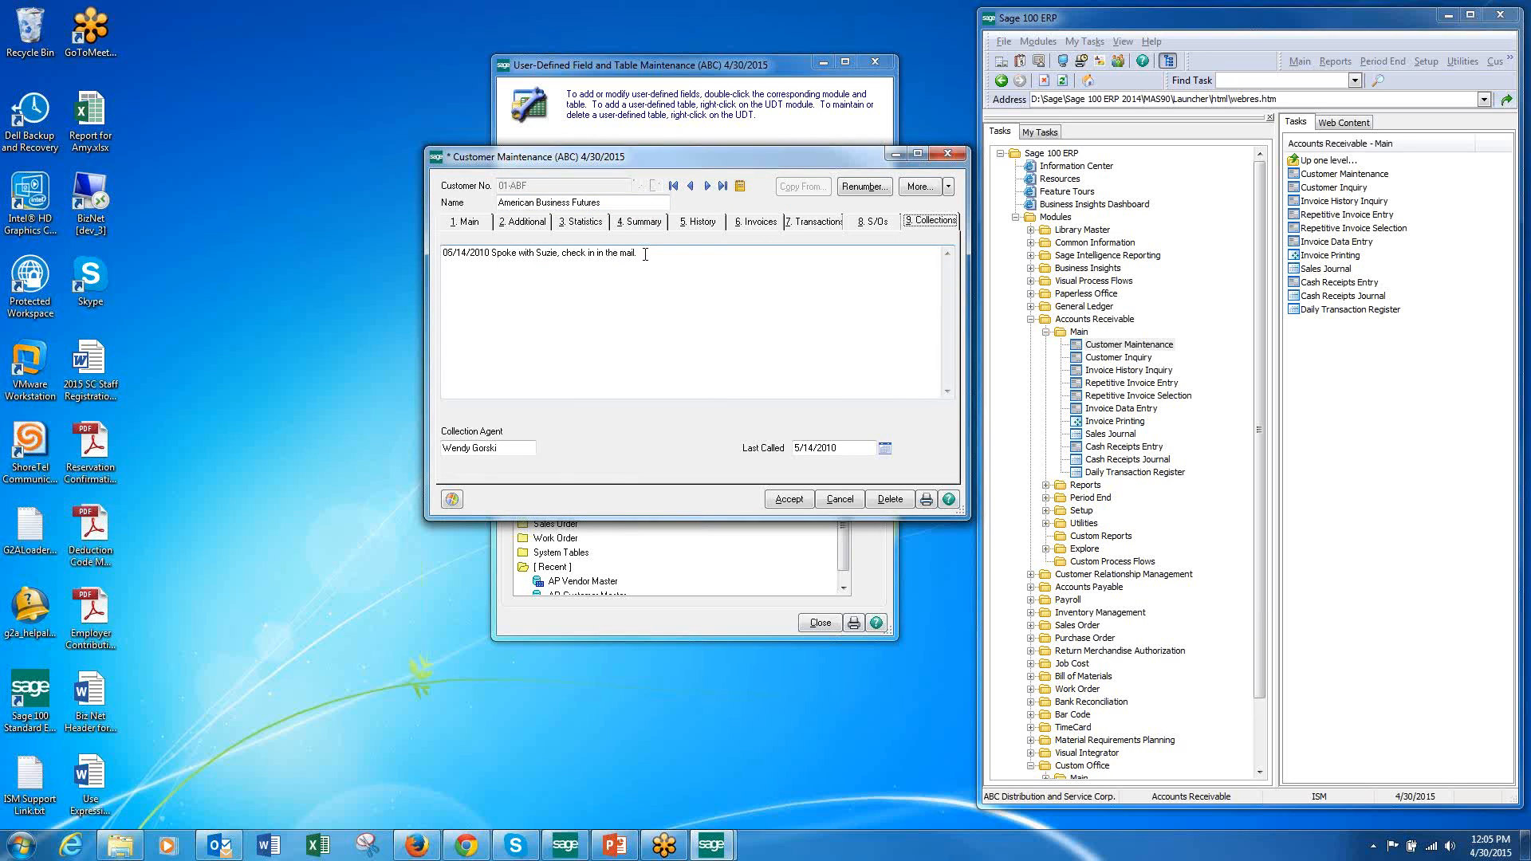
click(505, 448)
click(506, 449)
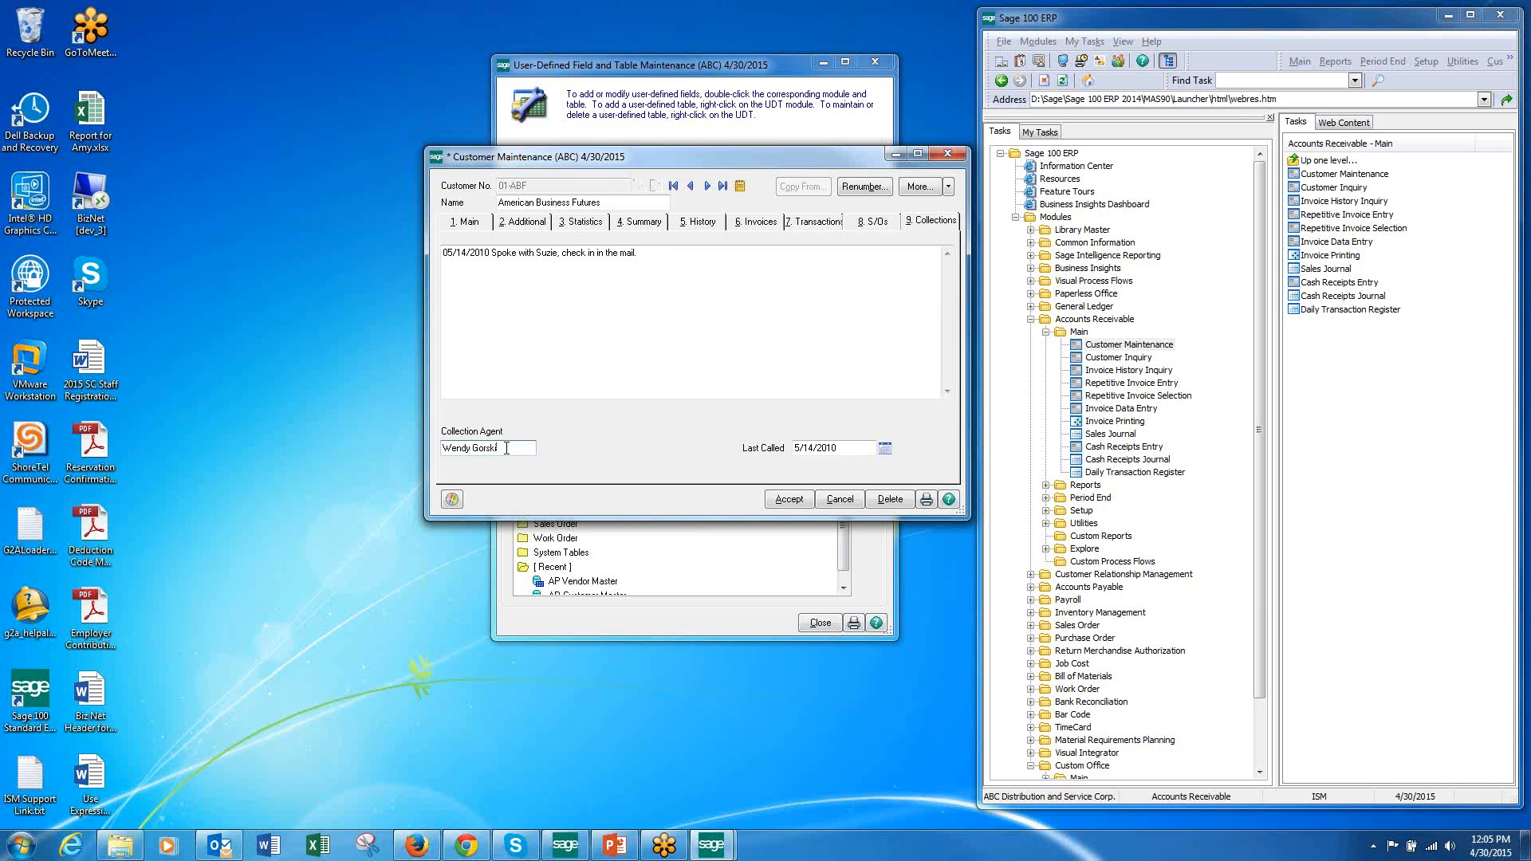
click(865, 449)
Step: Add a collections note dated 06/10/2010 above the existing one, recording a talk with the contact and ending "check was returned resending check."
click(657, 252)
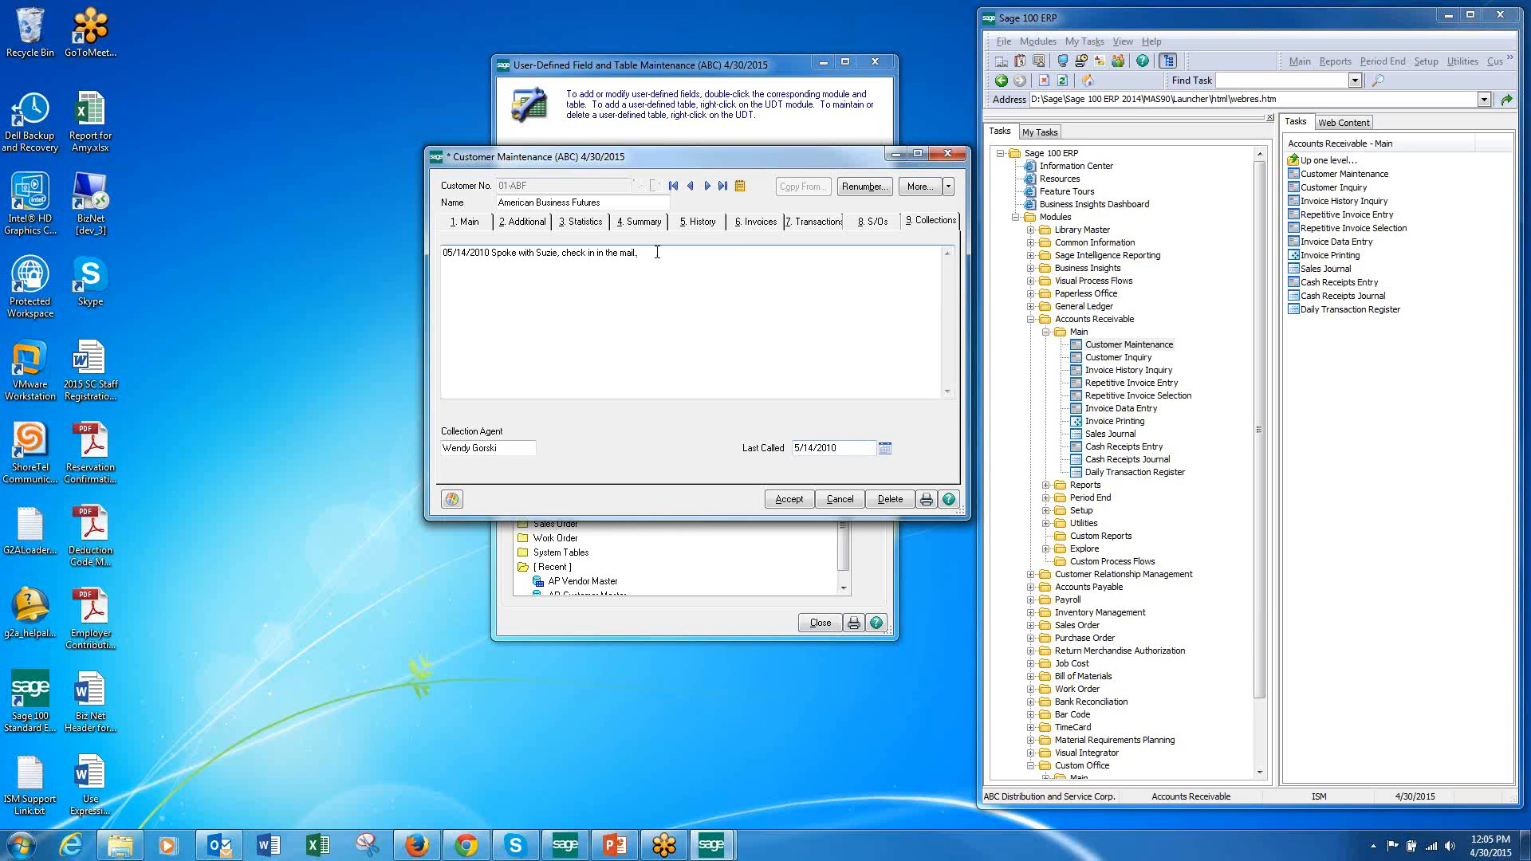
key(ctrl+Home)
key(Return)
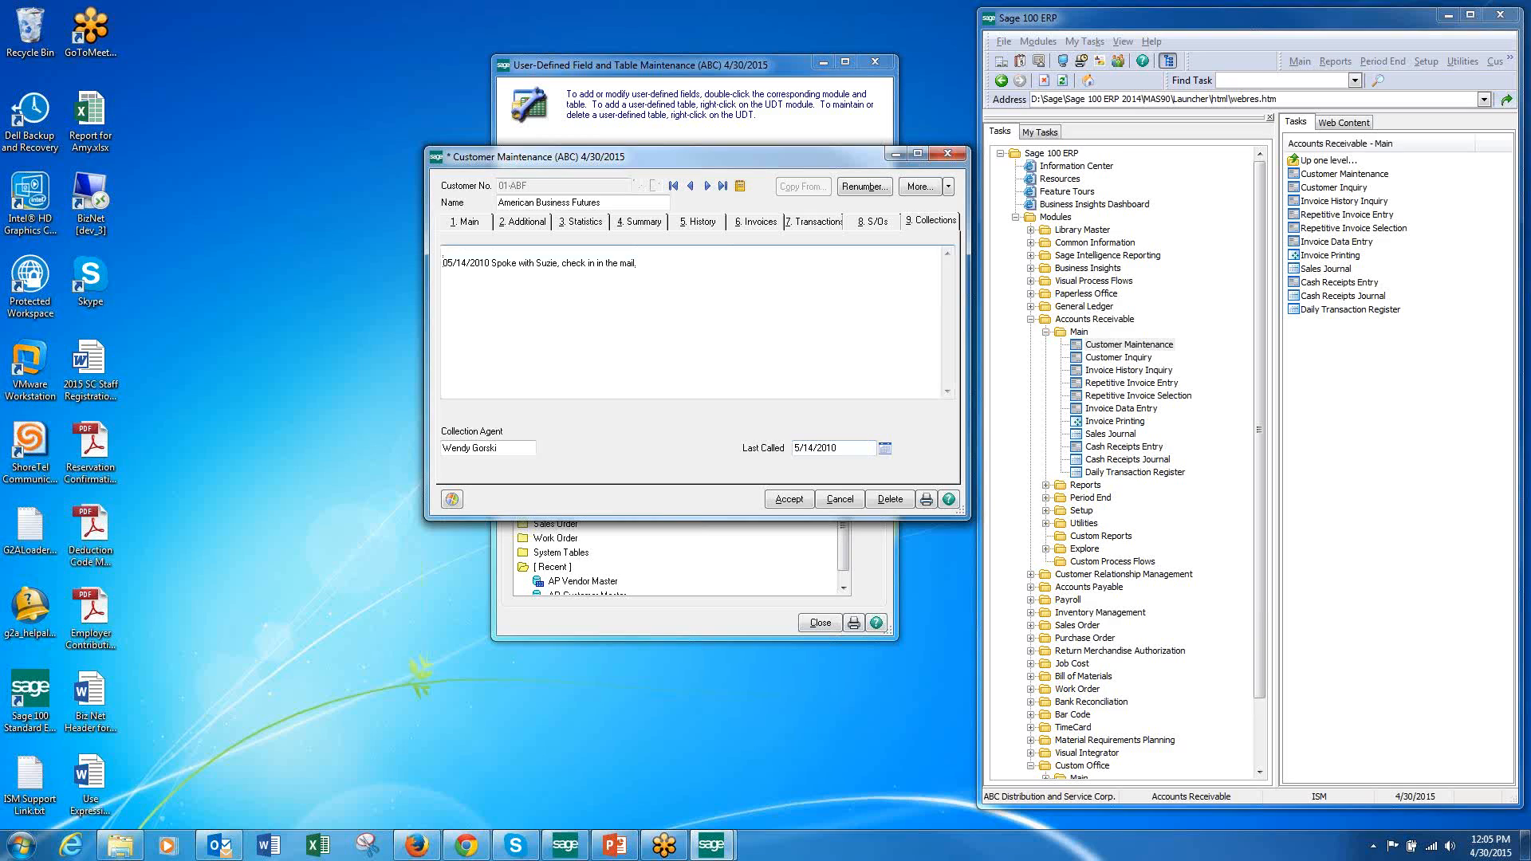
text(06/10/2010 Spoke with Suzie,)
key(BackSpace)
text(check was reurned)
text(resending check.)
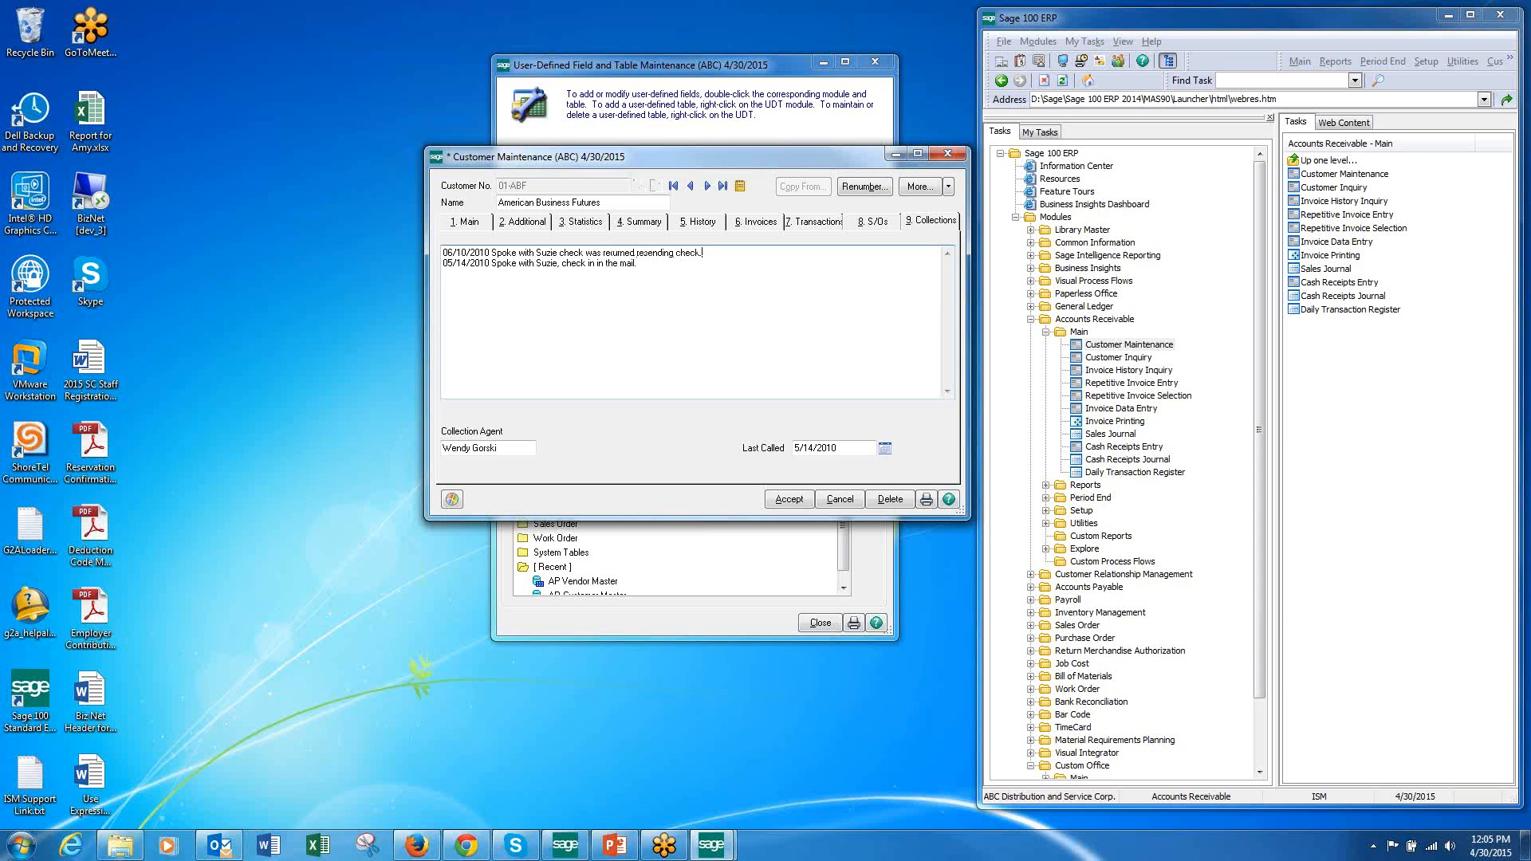
drag(512, 450, 401, 436)
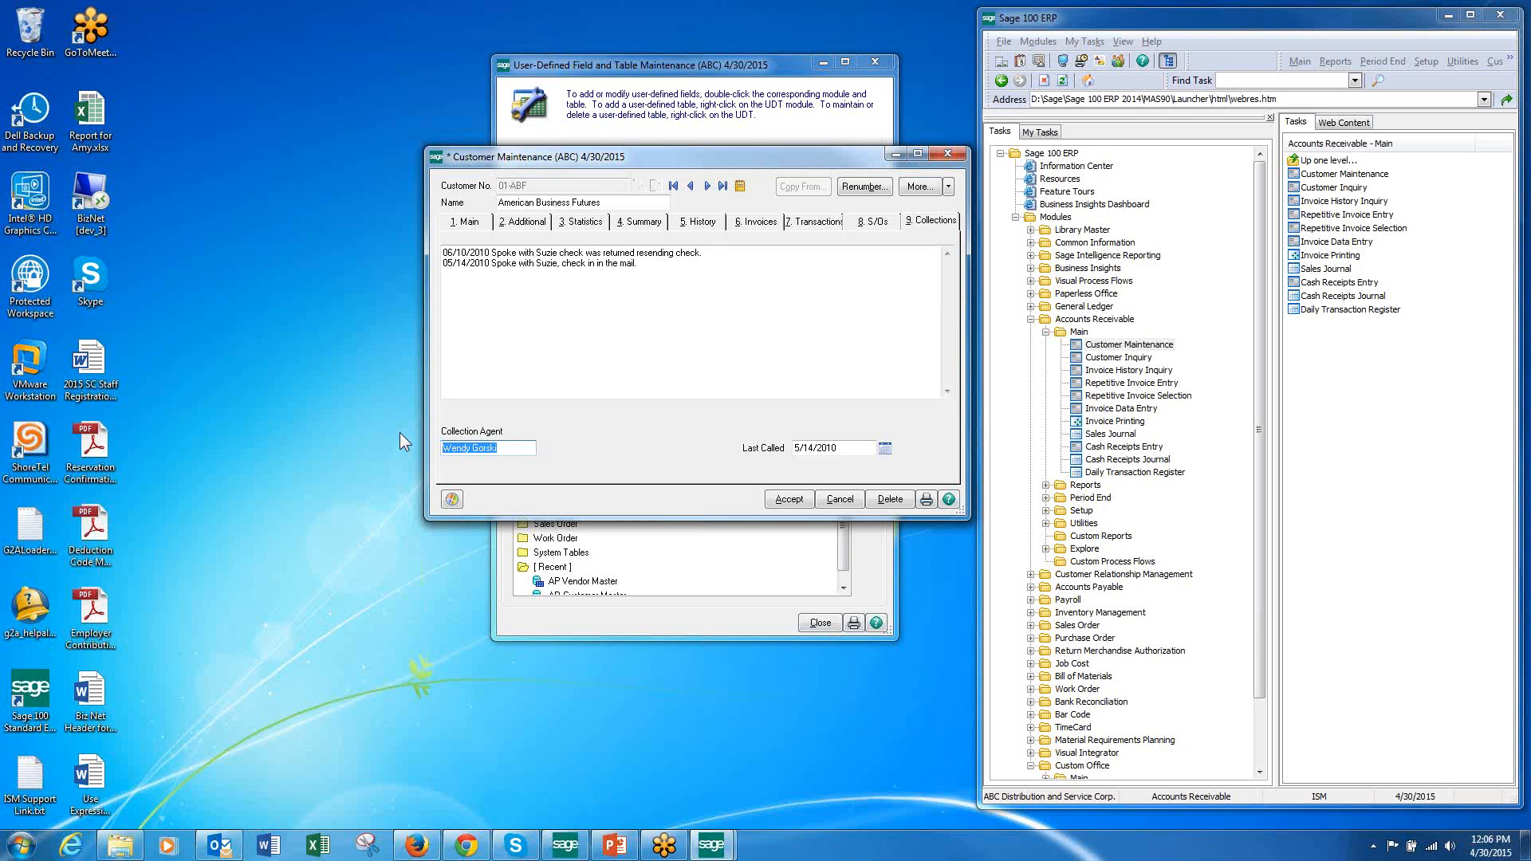
click(763, 334)
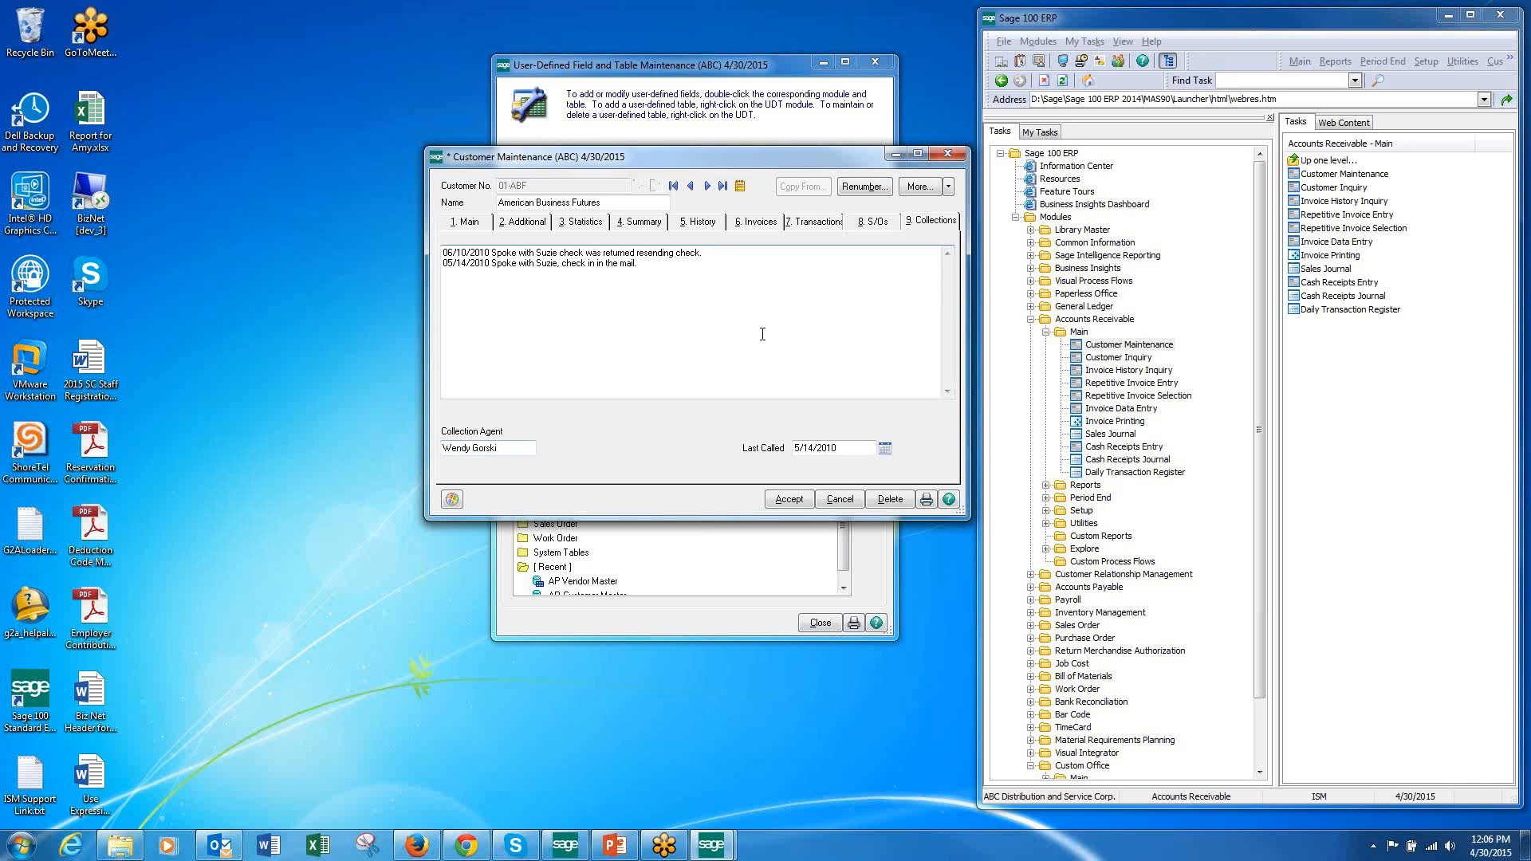
drag(514, 448, 449, 444)
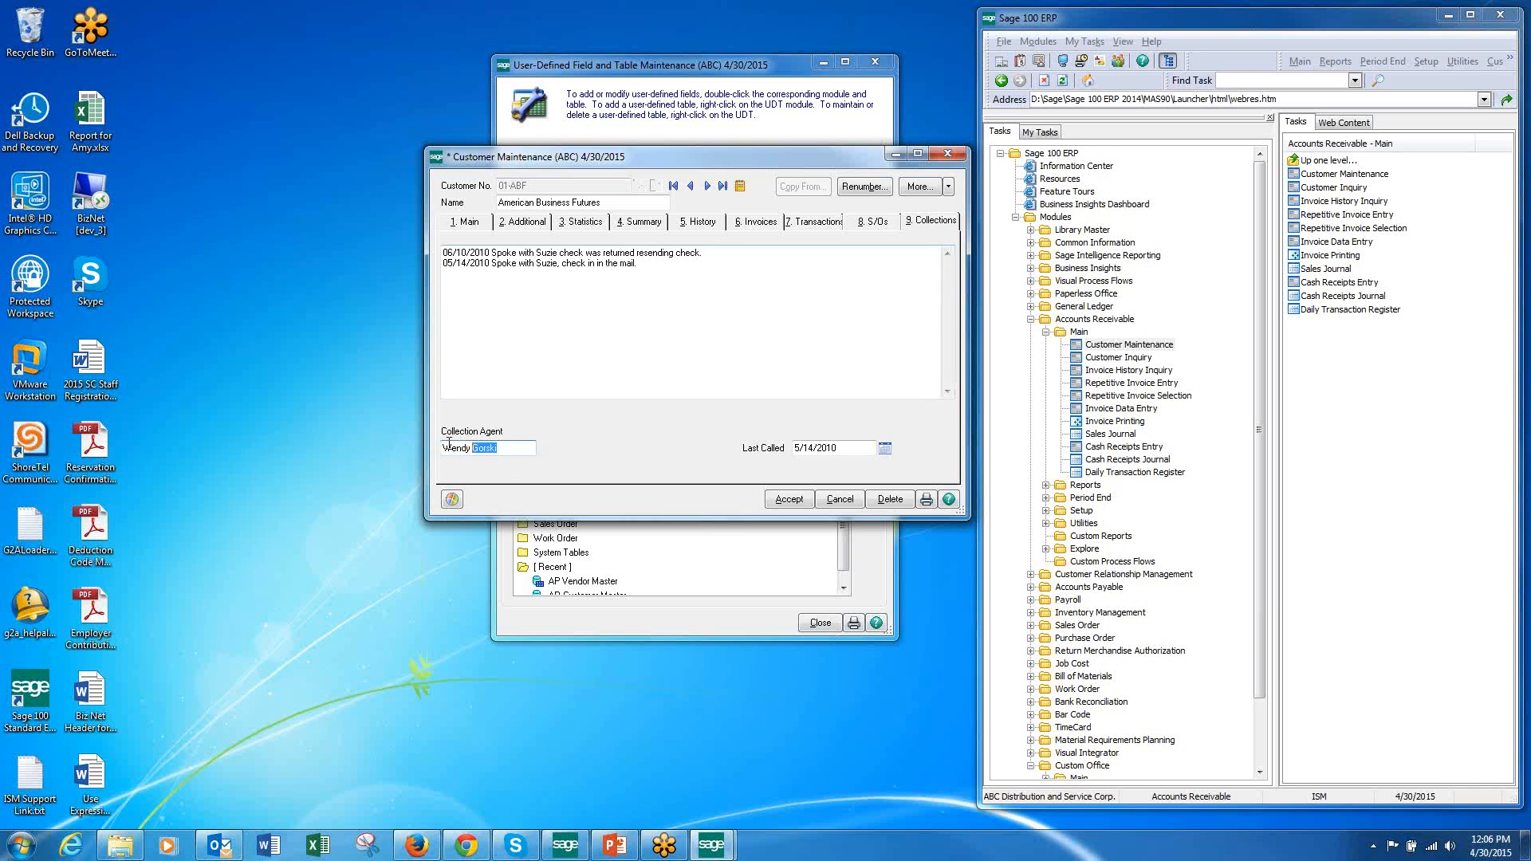
click(519, 448)
Step: Set the Last Called date to 6/10/2010, save the customer record and close Customer Maintenance
click(884, 448)
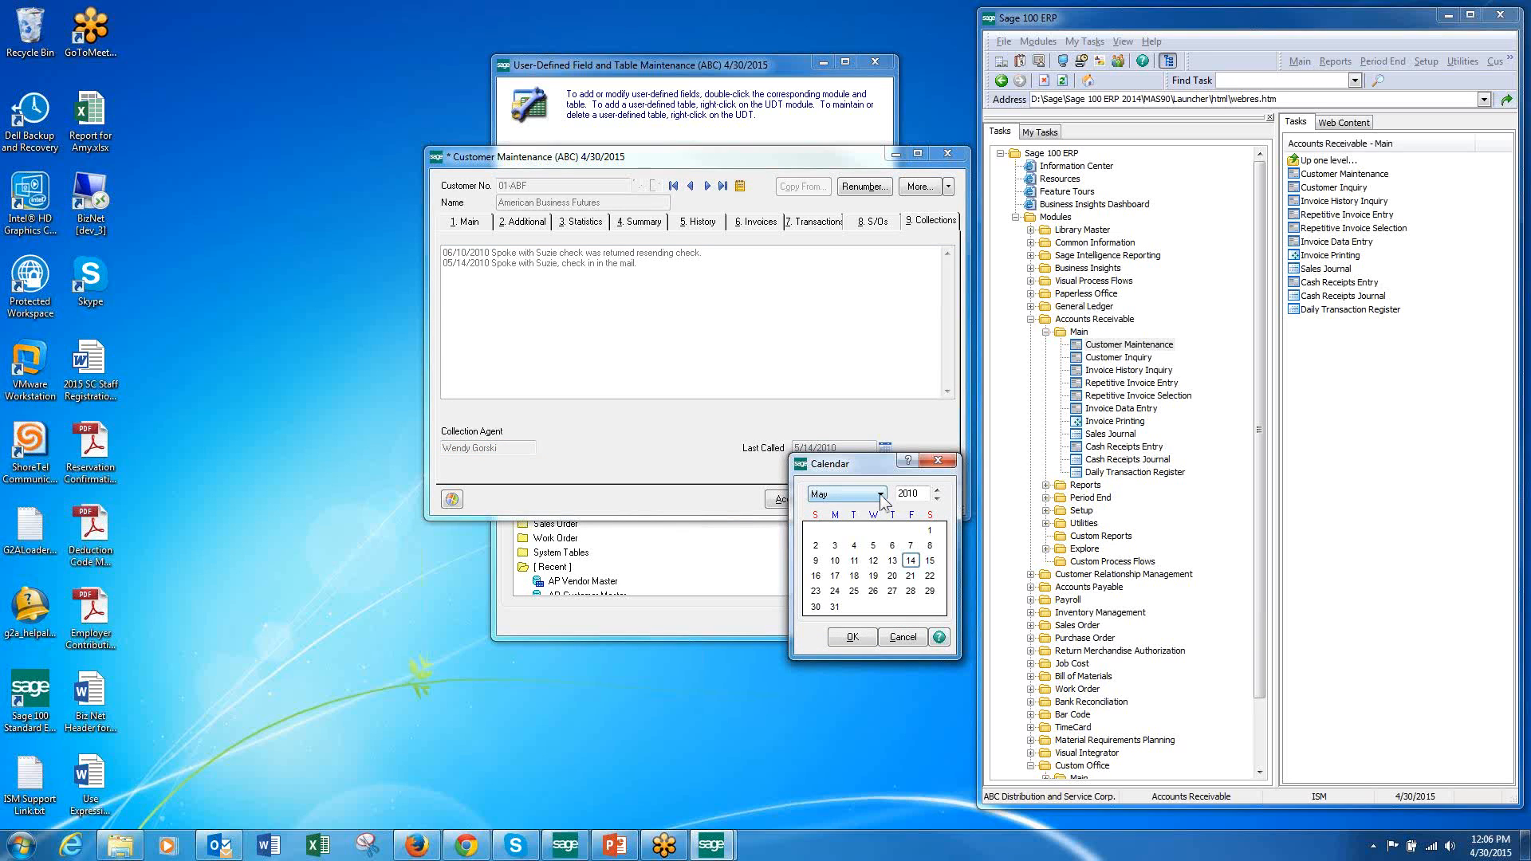
click(880, 494)
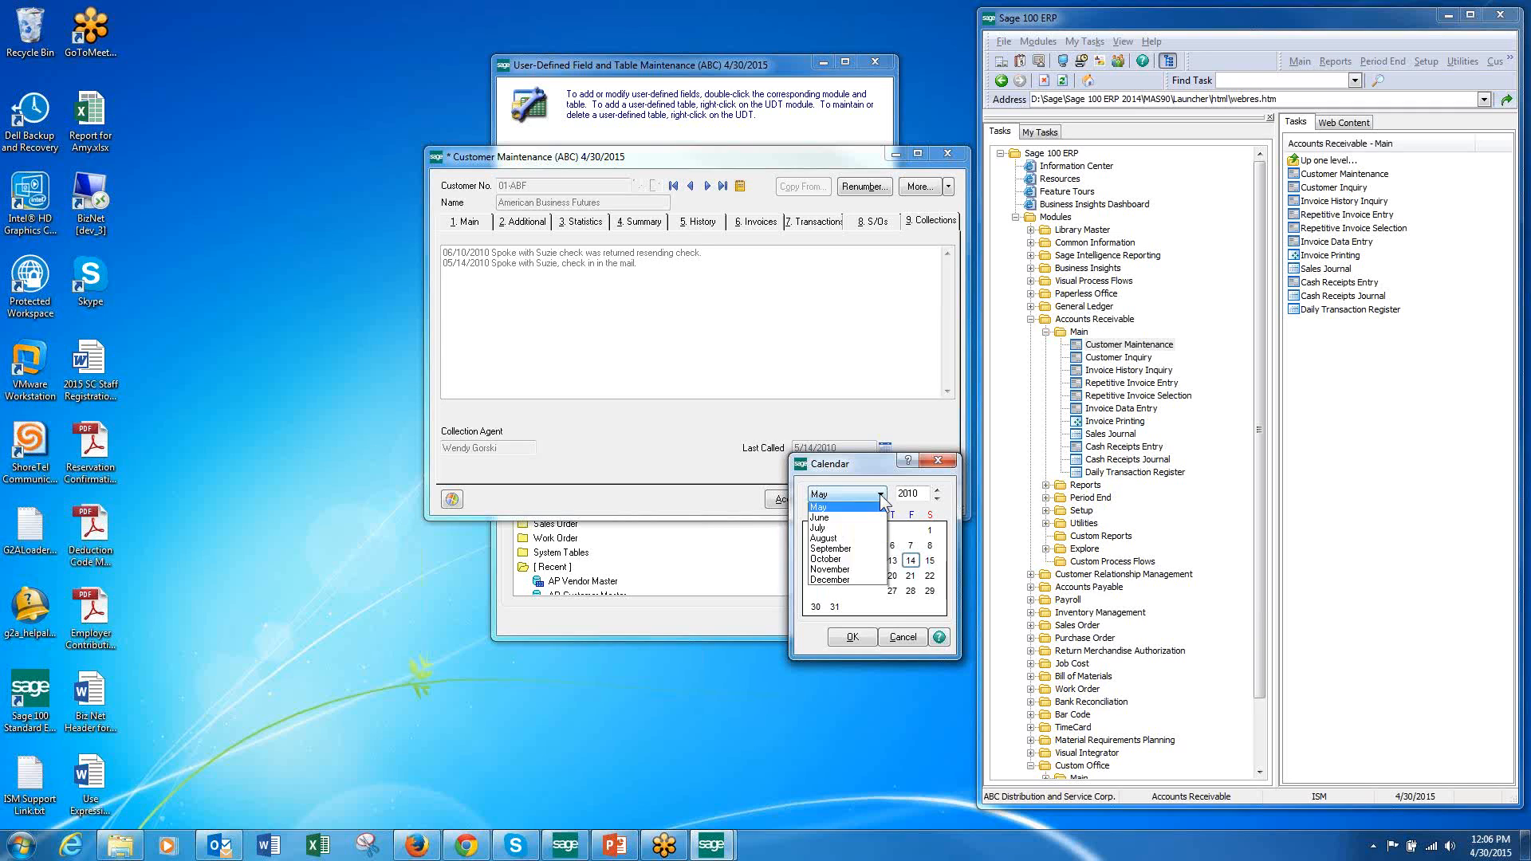
click(832, 566)
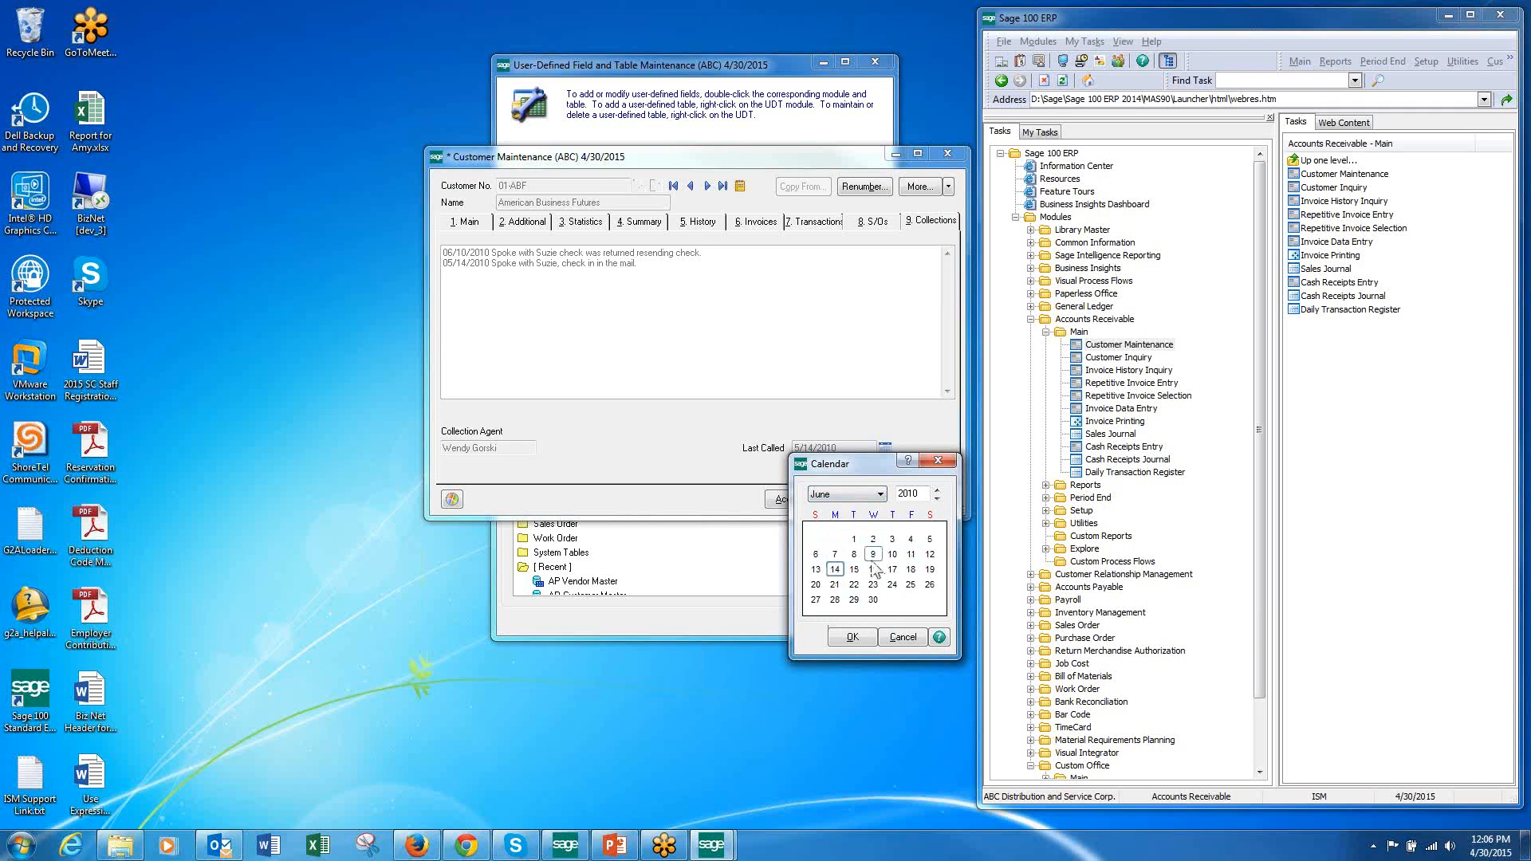
double_click(893, 555)
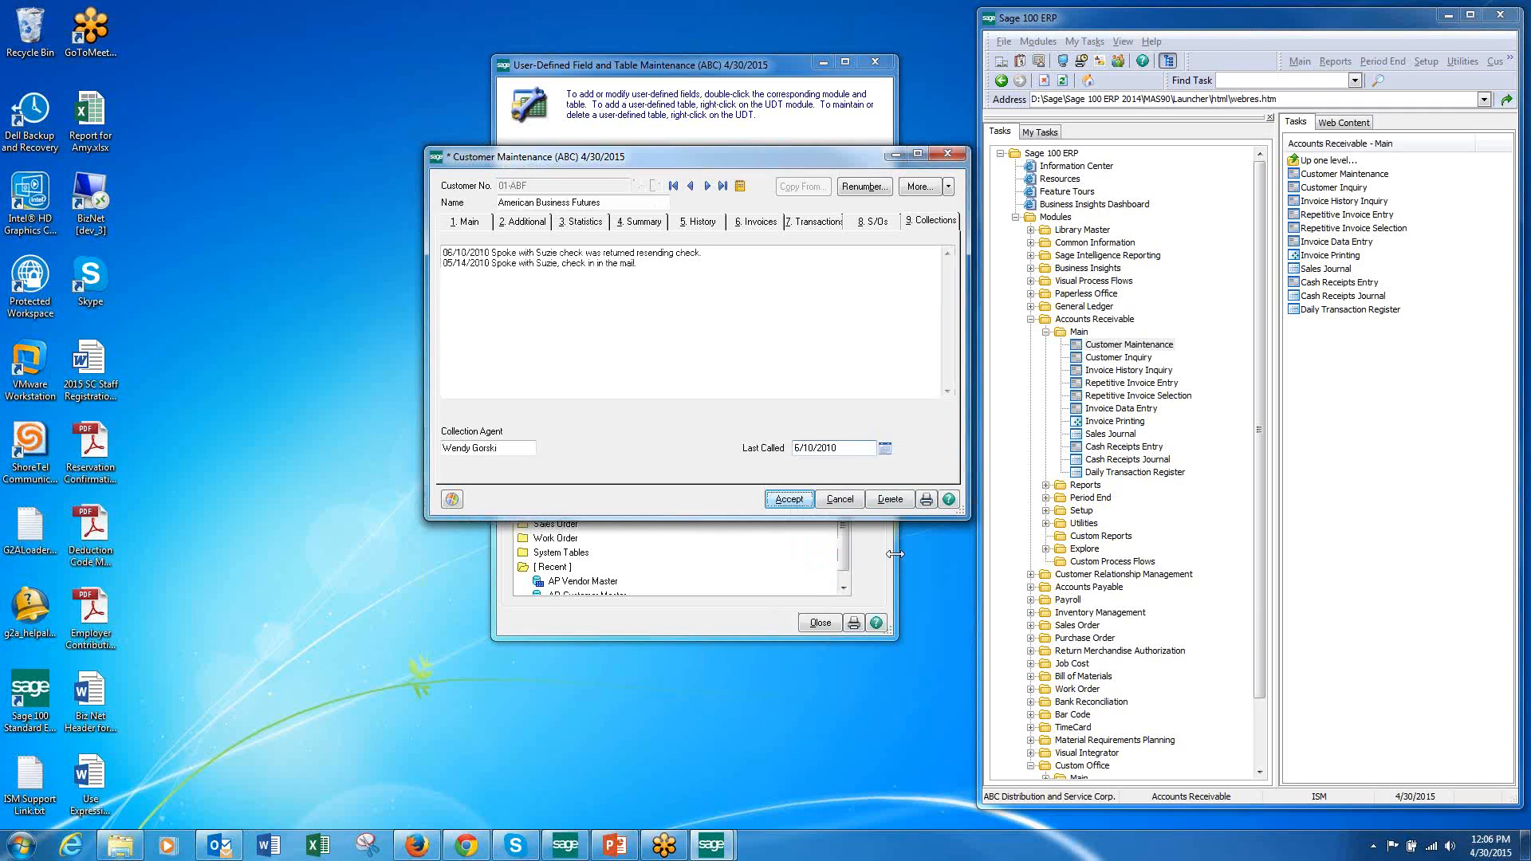
click(798, 506)
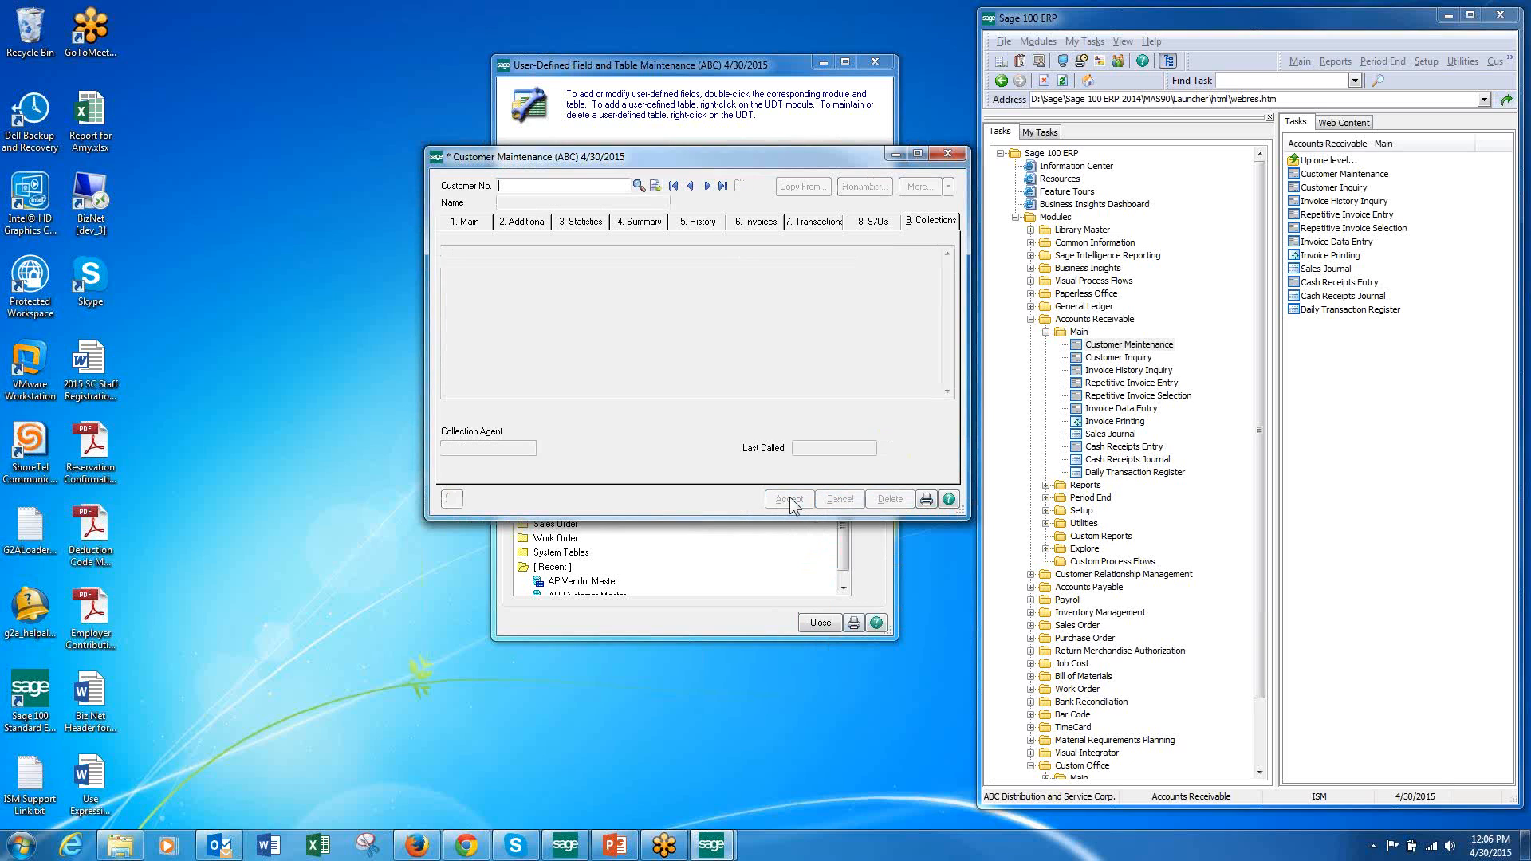
click(949, 155)
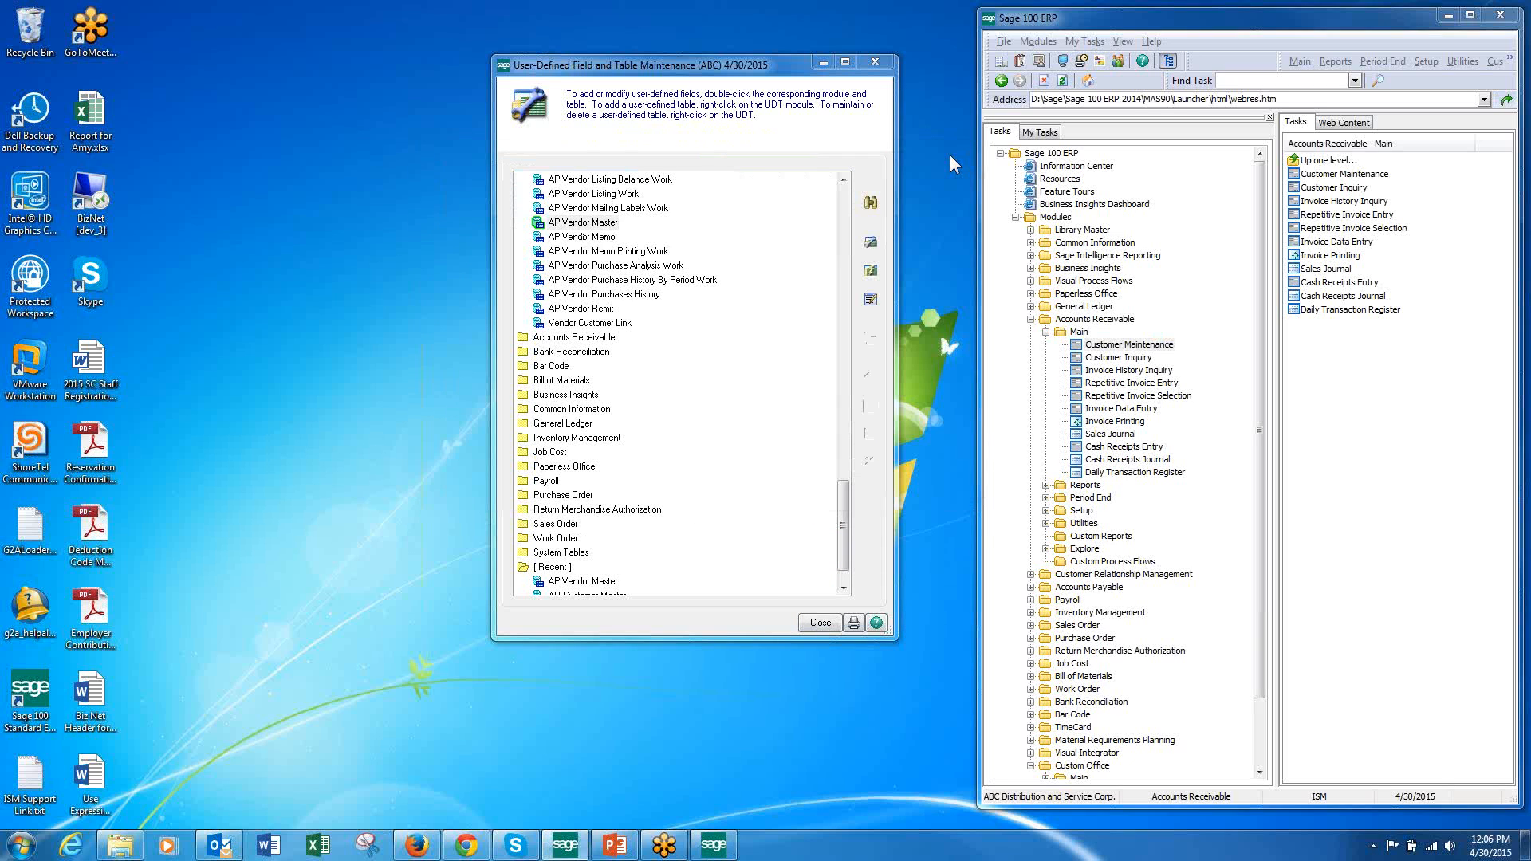
Step: Collapse the Accounts Receivable module and open User-Defined Field and Table Maintenance from Custom Office's main tasks
click(1045, 331)
click(1031, 319)
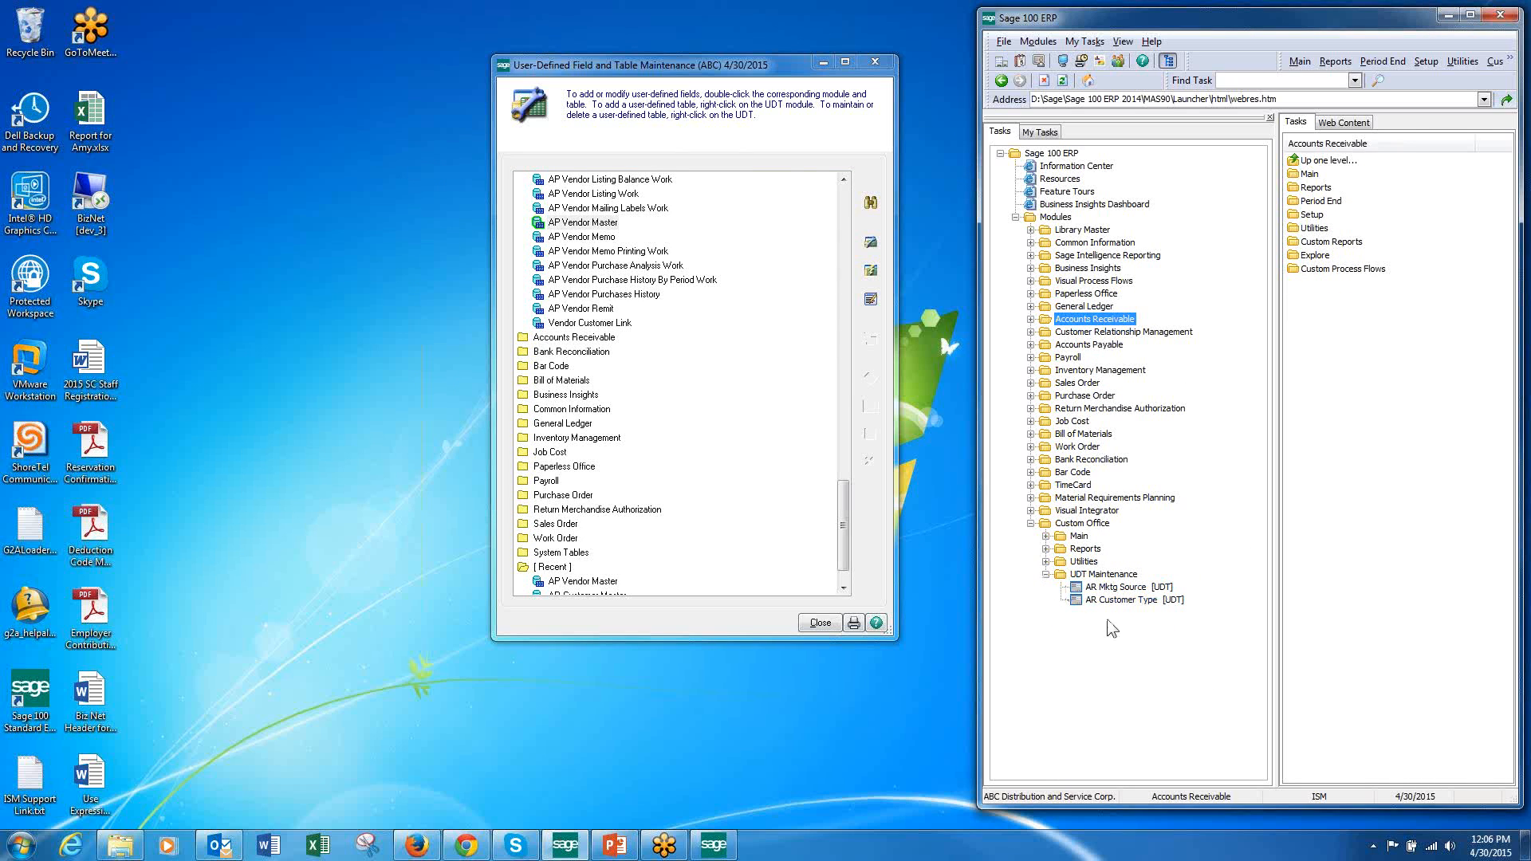
click(1078, 536)
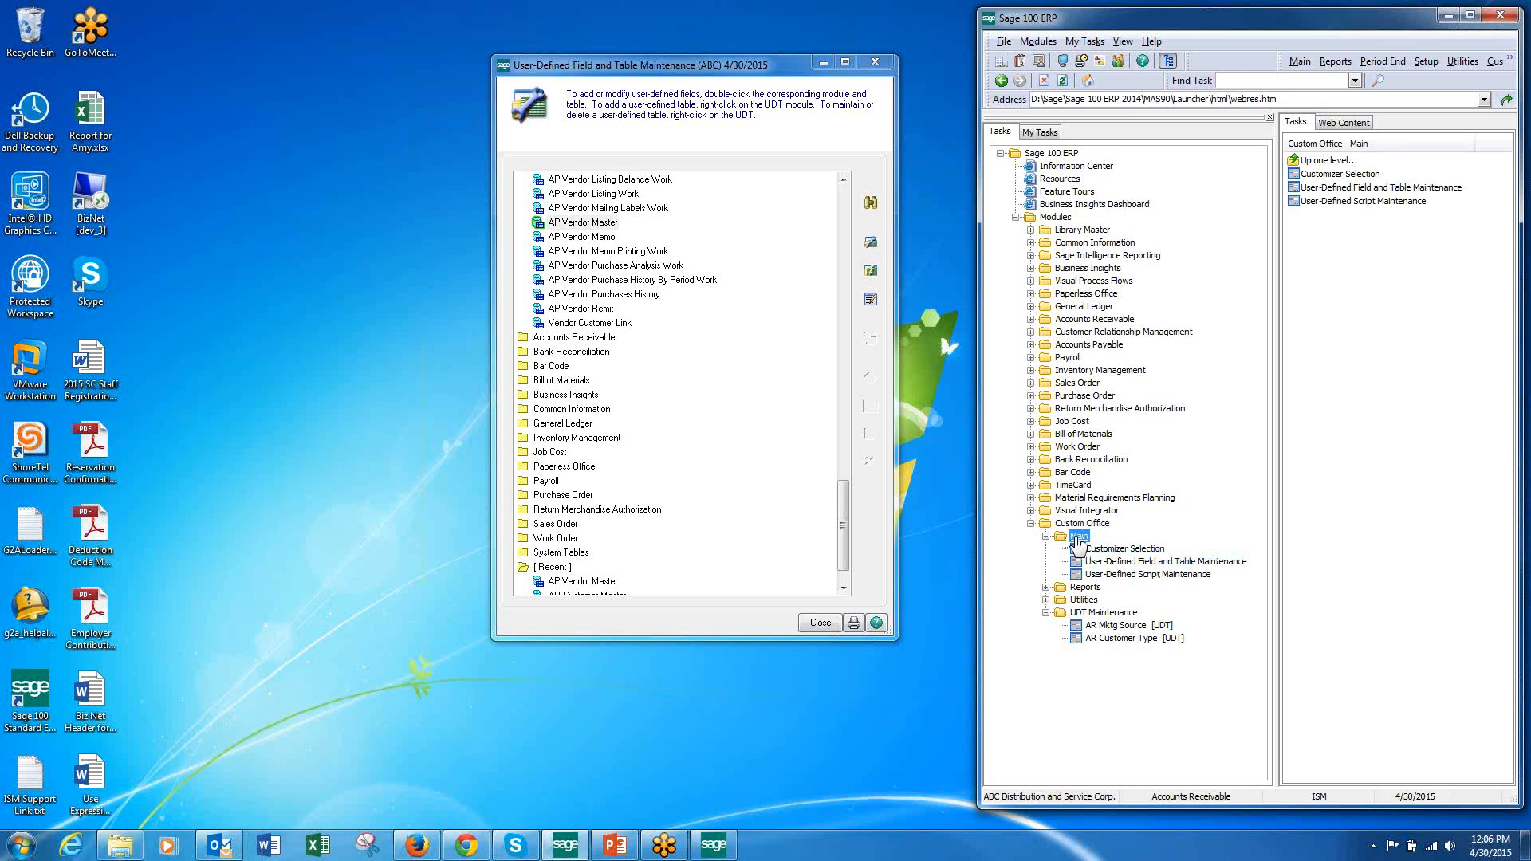
double_click(1221, 561)
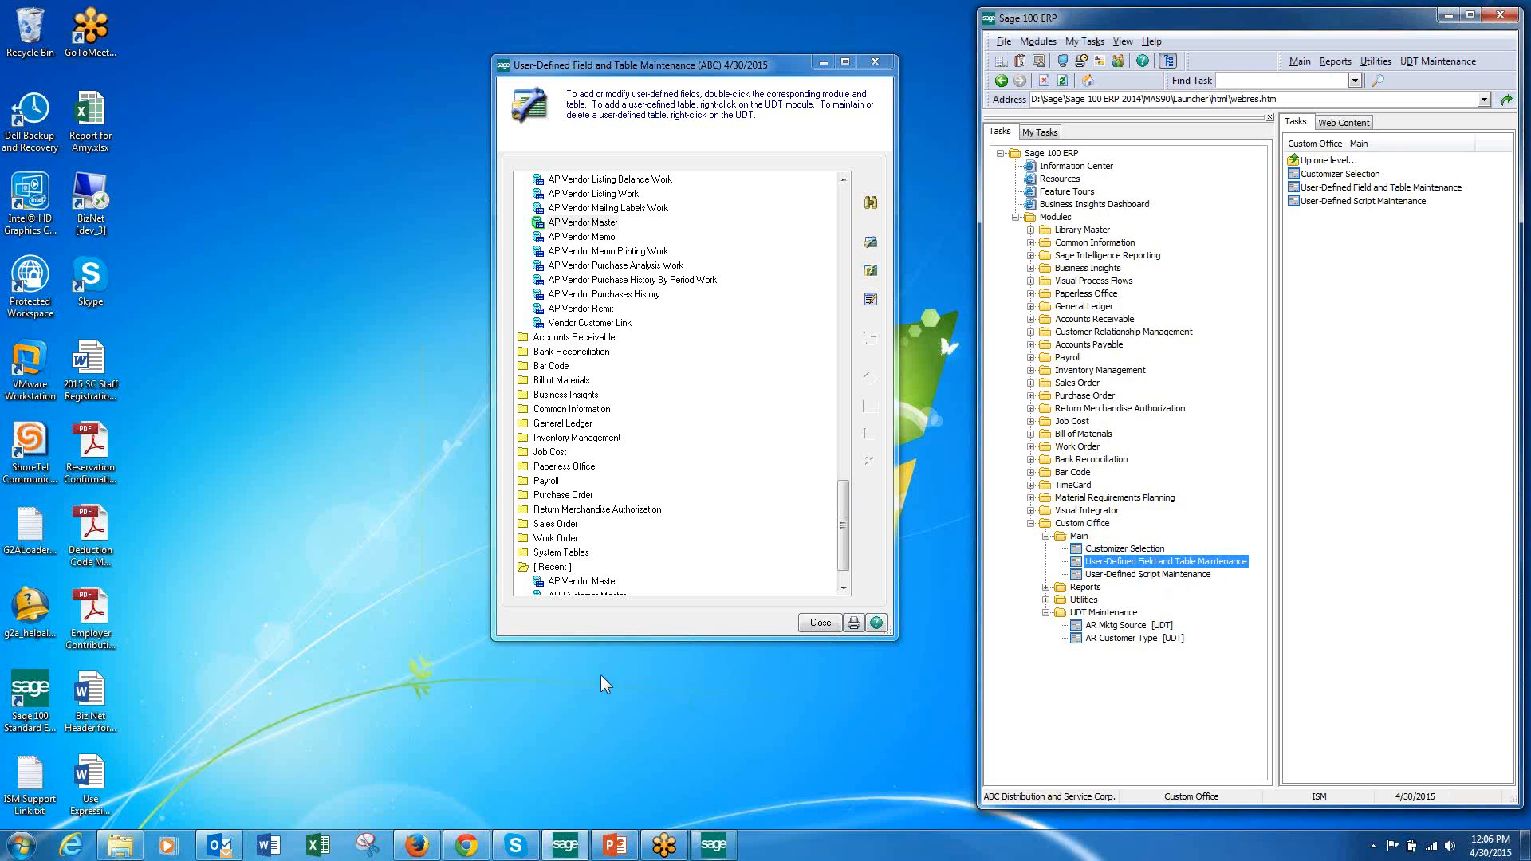
Step: Collapse the Accounts Payable table list and select the Accounts Receivable module
click(771, 308)
drag(842, 548, 830, 223)
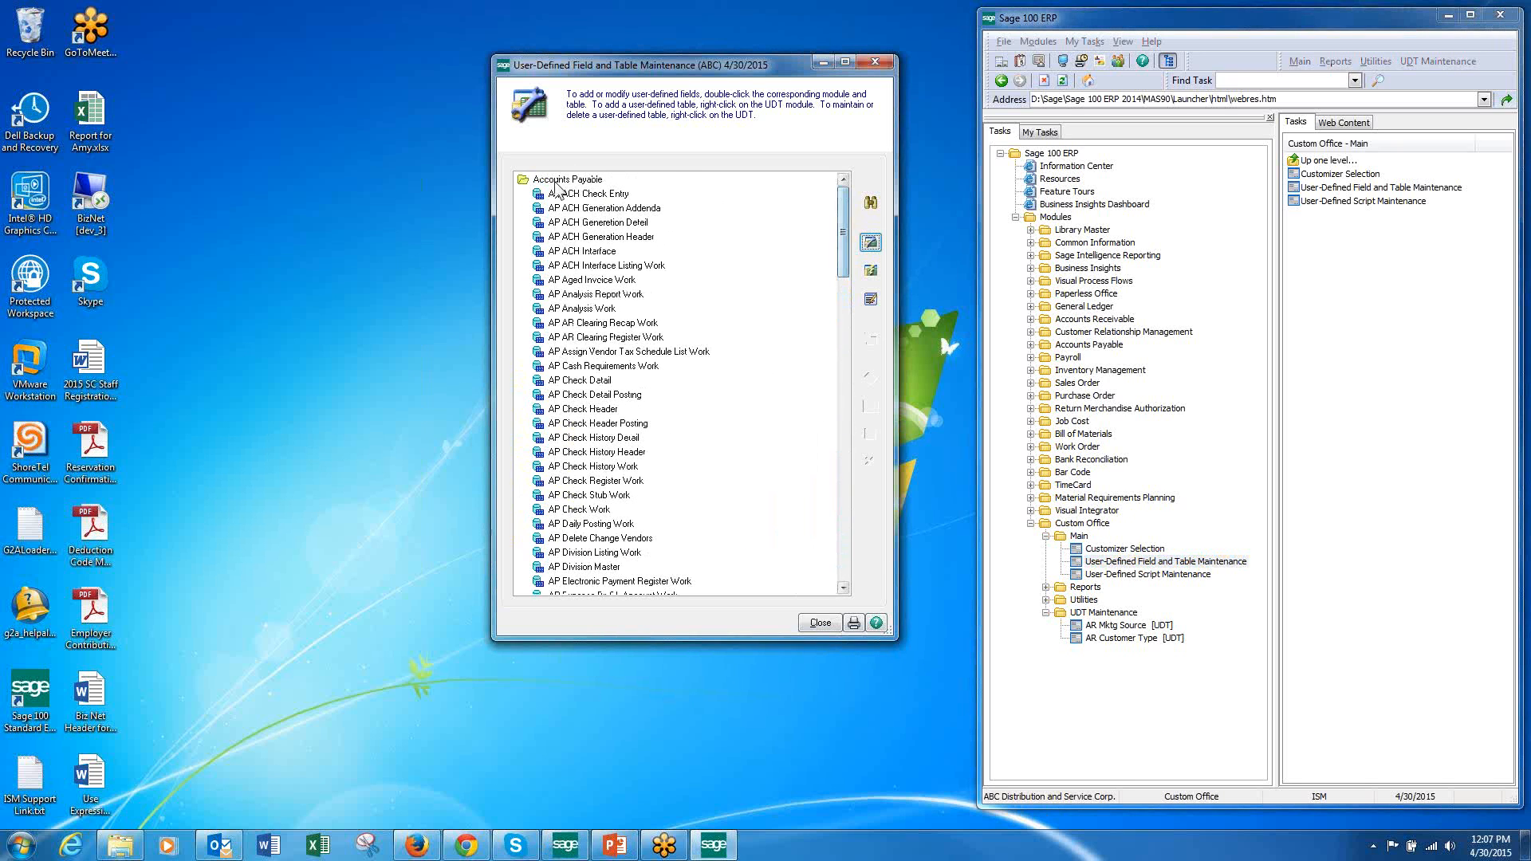
click(527, 179)
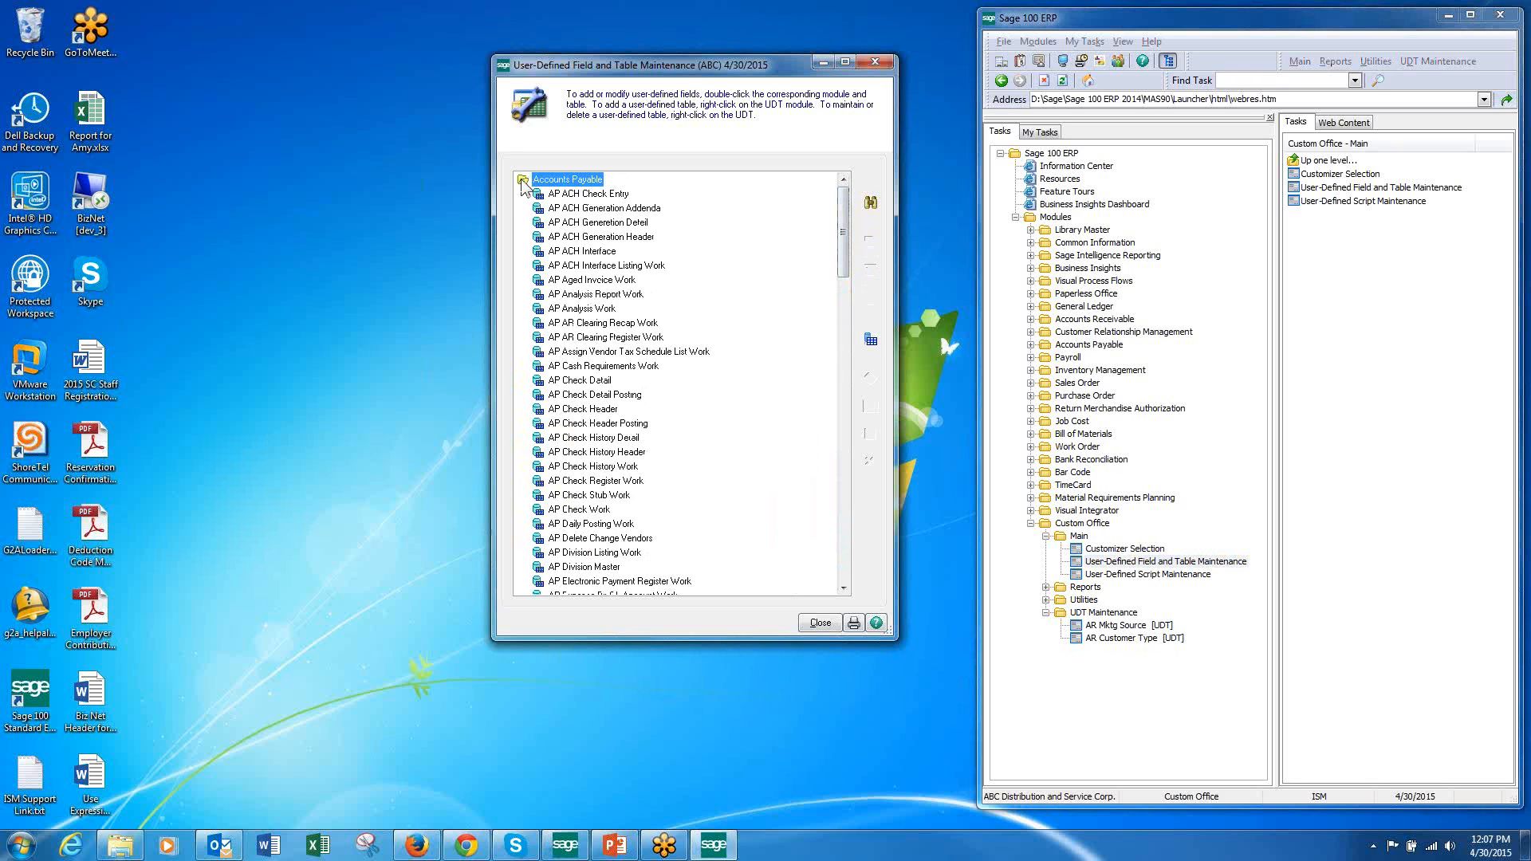
double_click(524, 183)
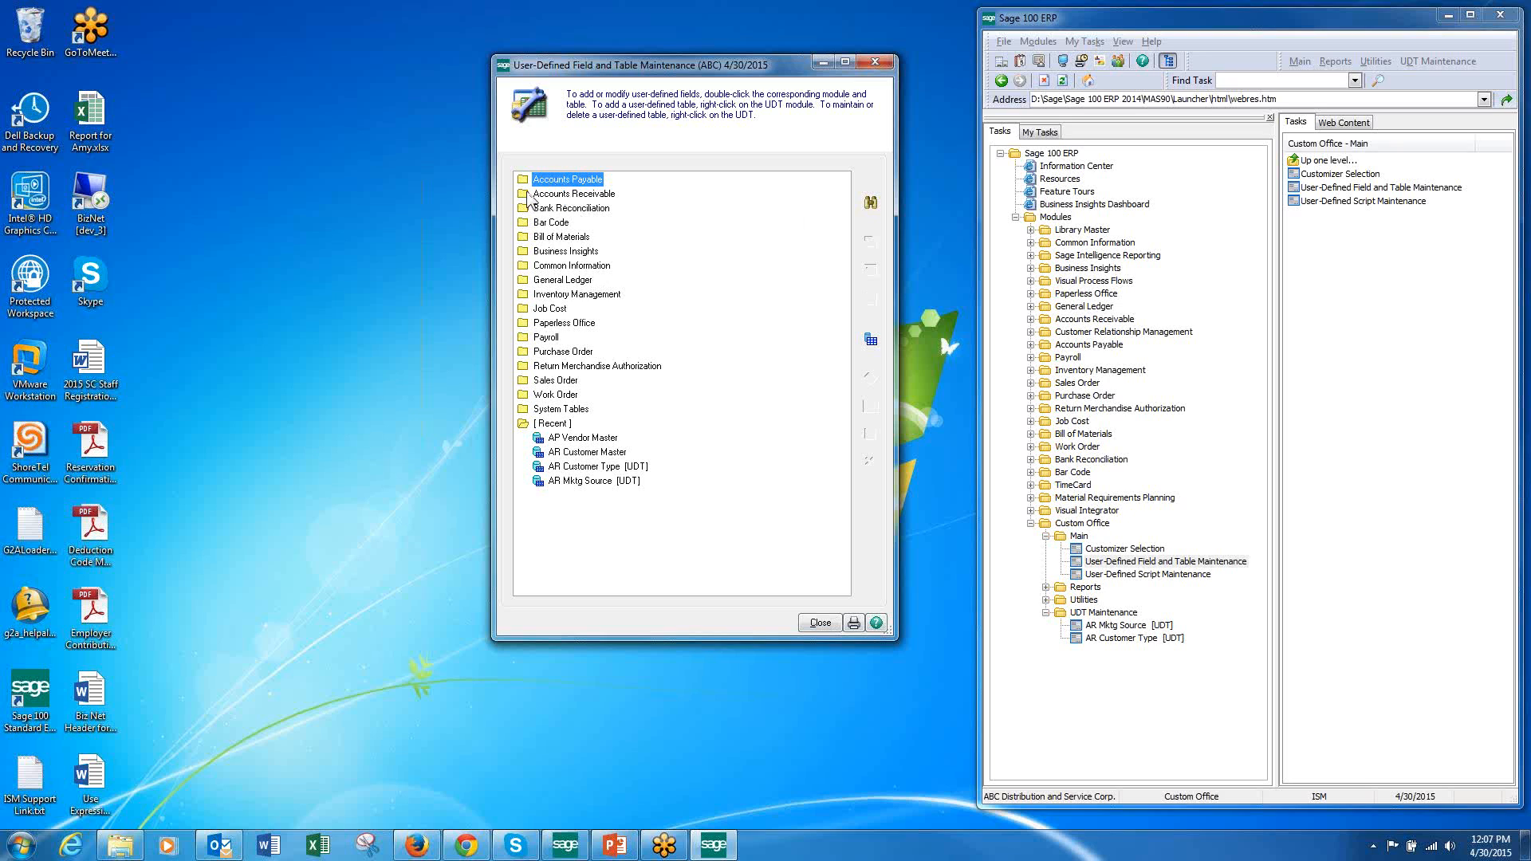
click(532, 196)
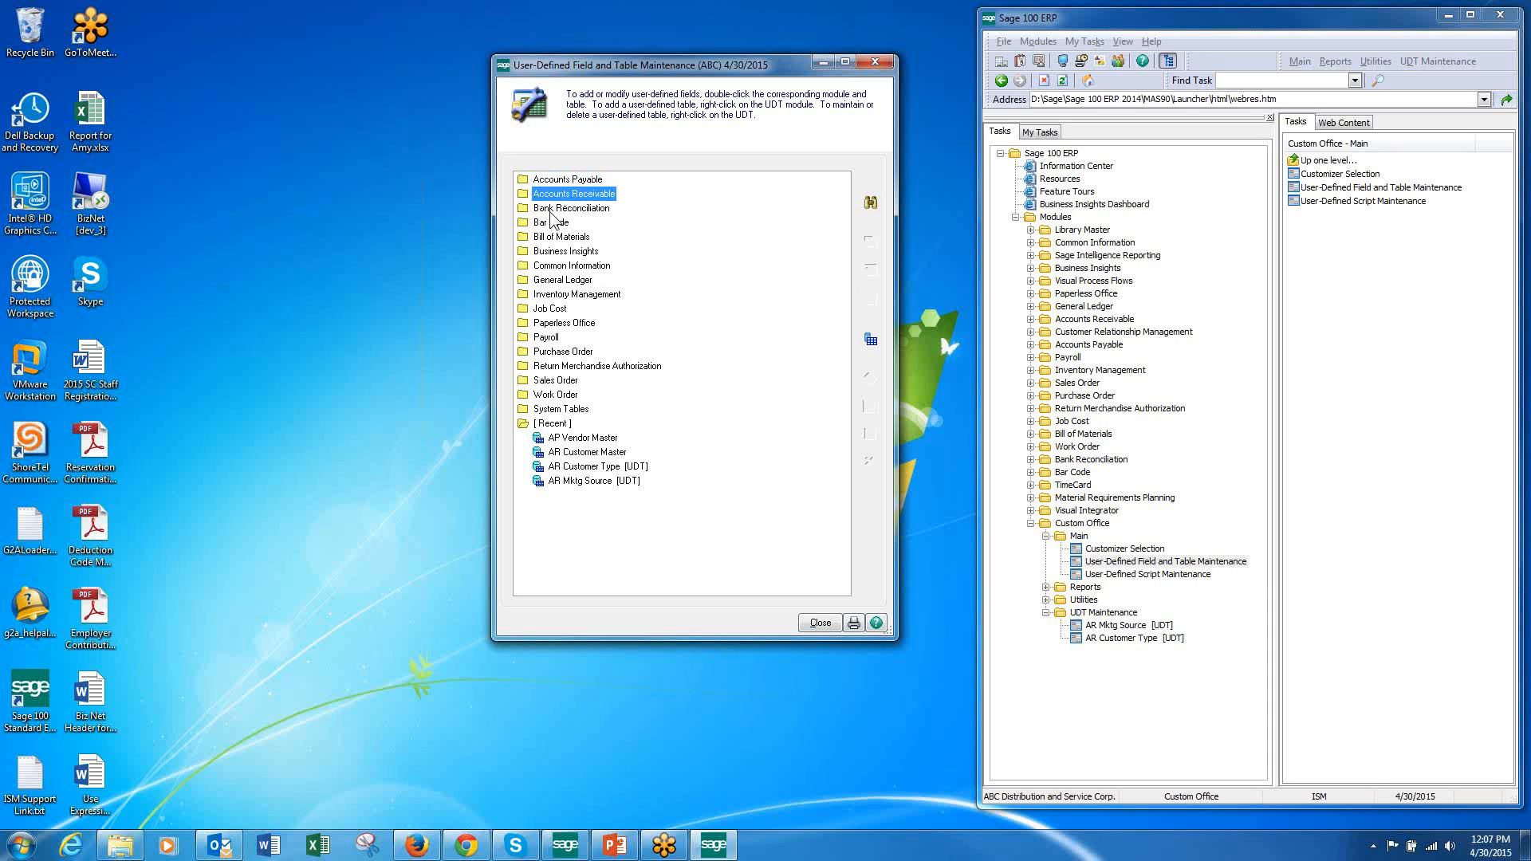
Step: Define a new Accounts Receivable user-defined table named DISTRICT_MGR with key field DISTRICT_MGR_CODE and key field length 15
click(872, 341)
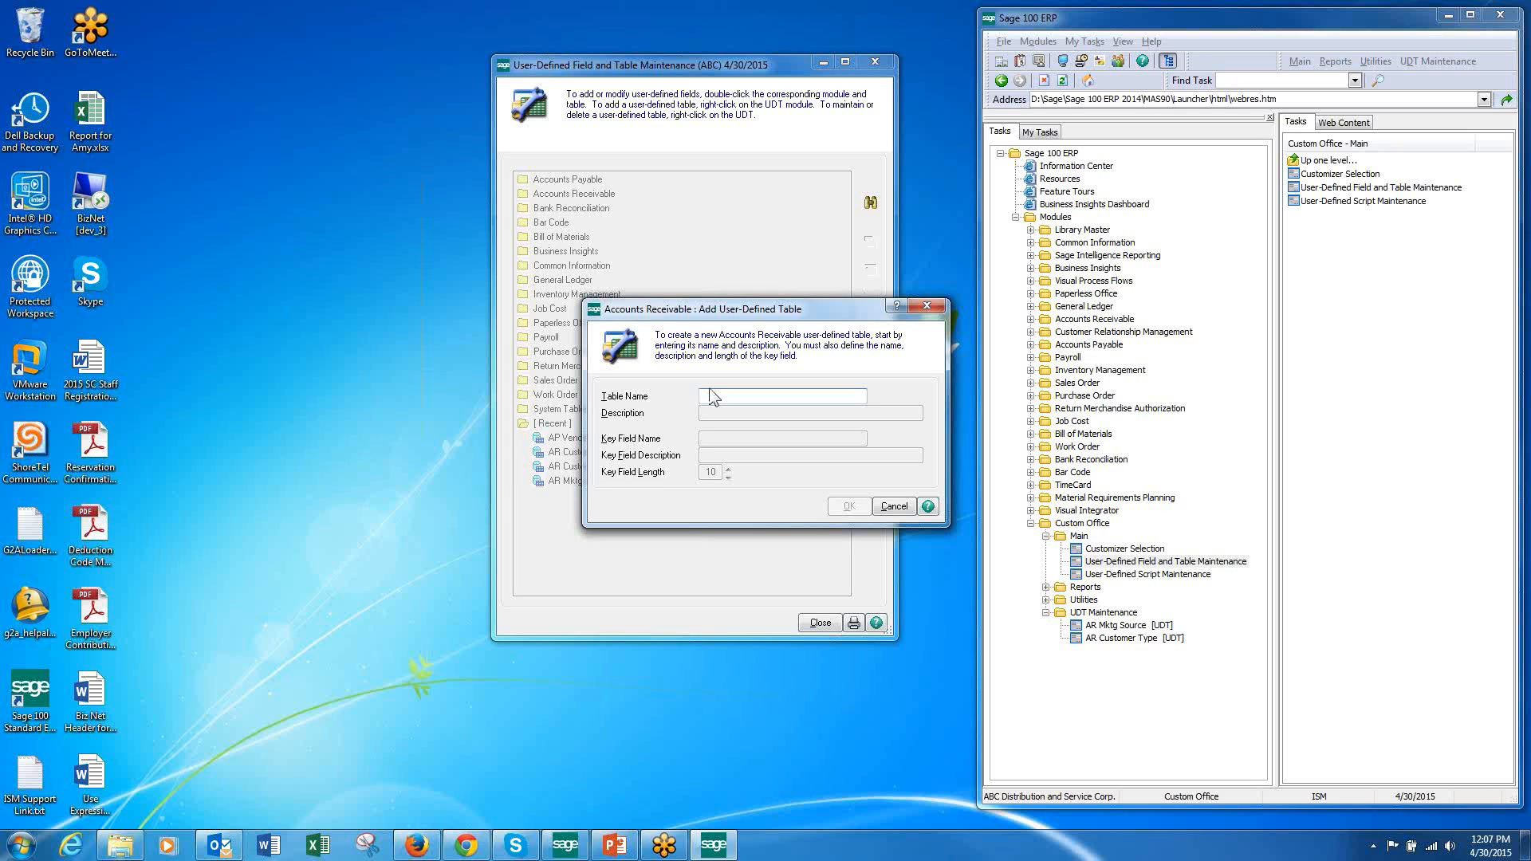
text(DISTRICT MGR)
key(Tab)
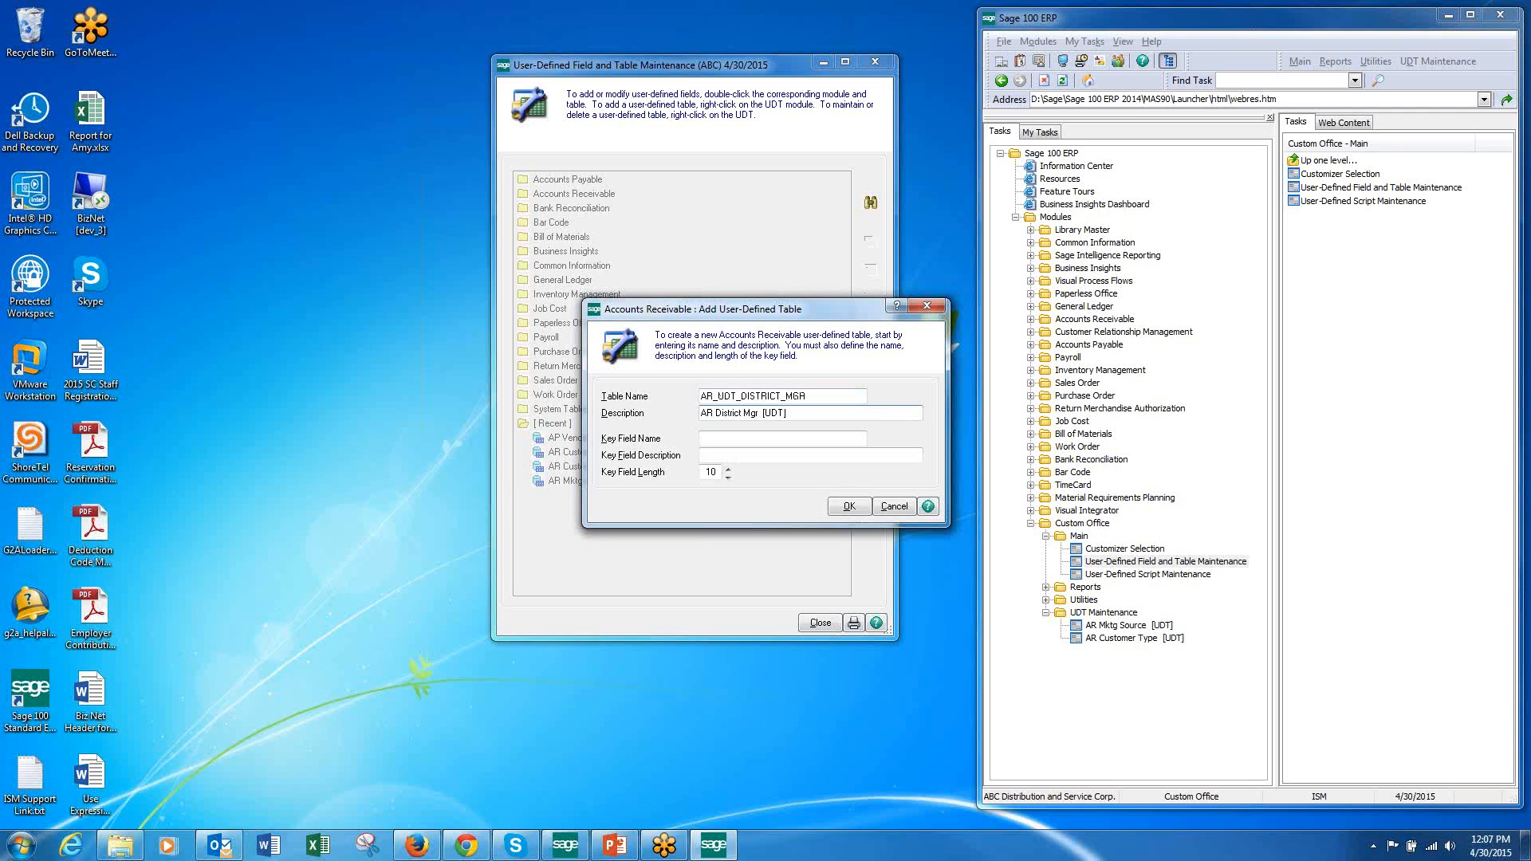
text(DISTRICT MGR CODE)
key(Tab)
key(Tab)
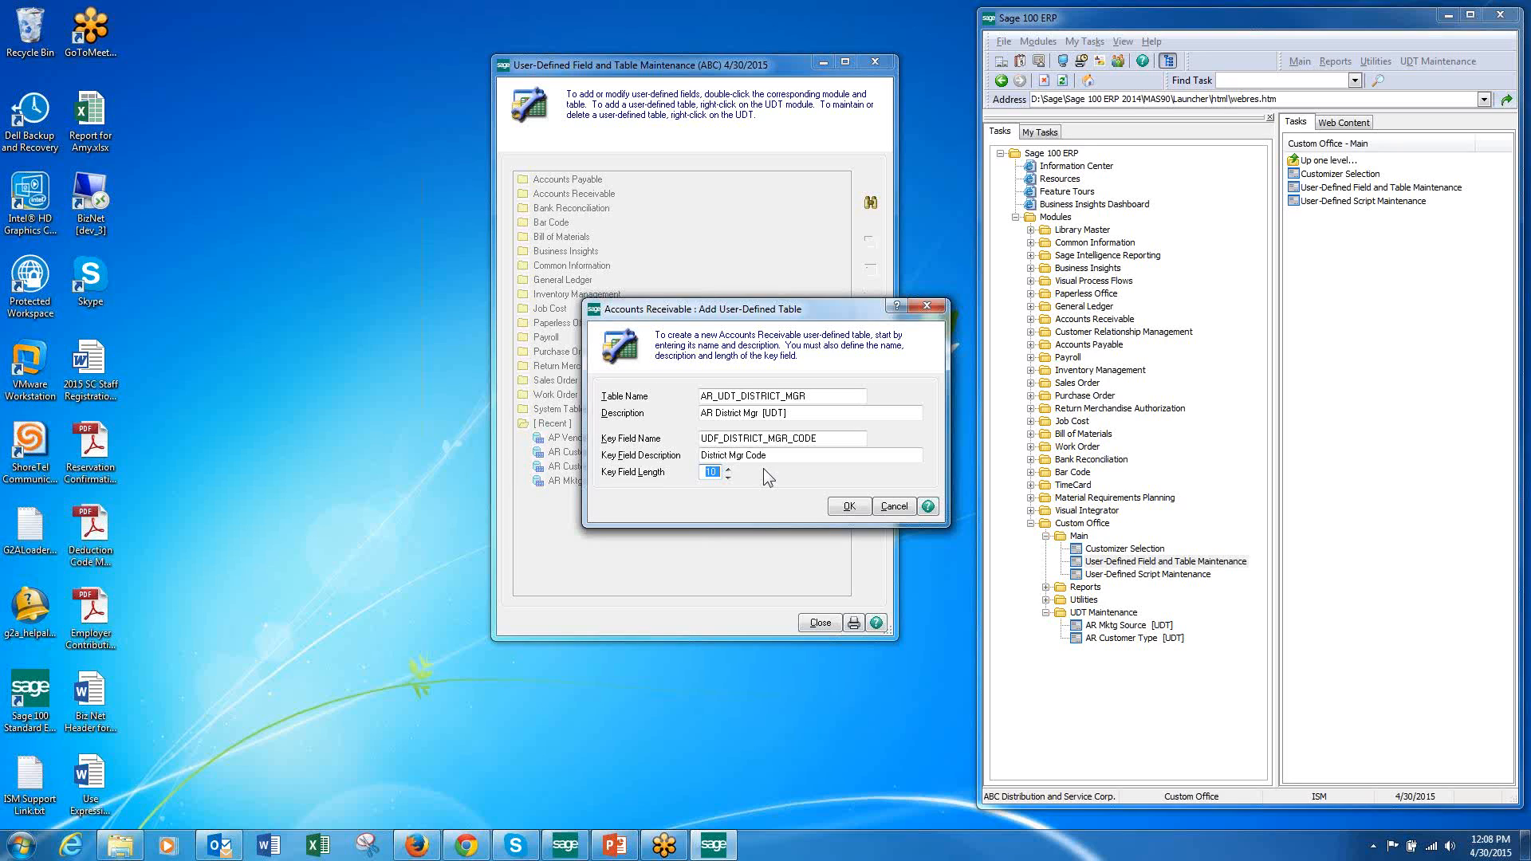
text(15)
Step: Capture the table definition with Snipping Tool, set the snip aside for reference, and create the table
click(367, 845)
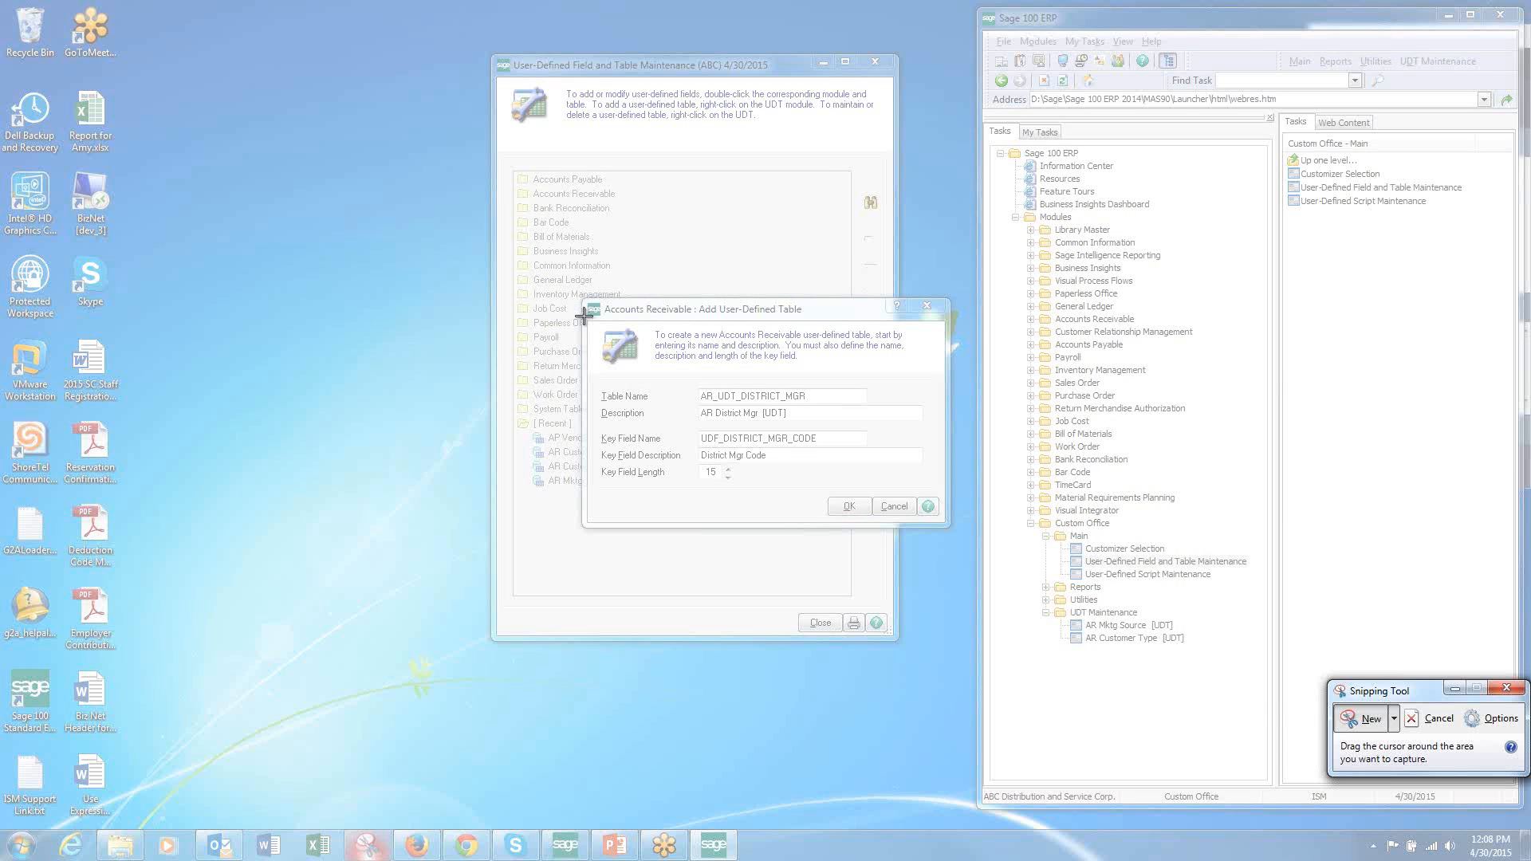
drag(585, 317, 948, 526)
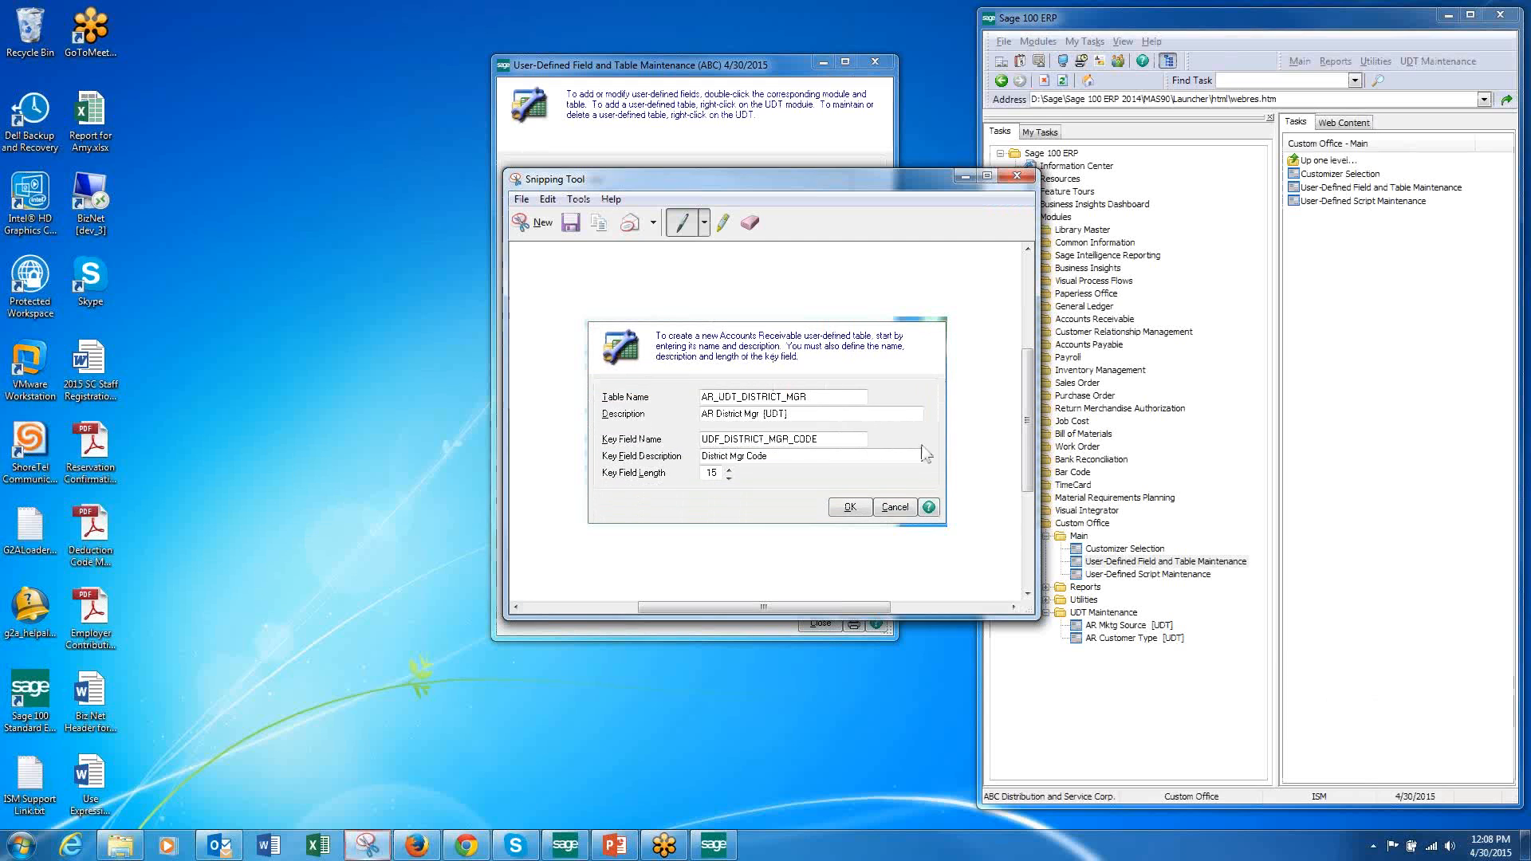
drag(807, 185, 317, 96)
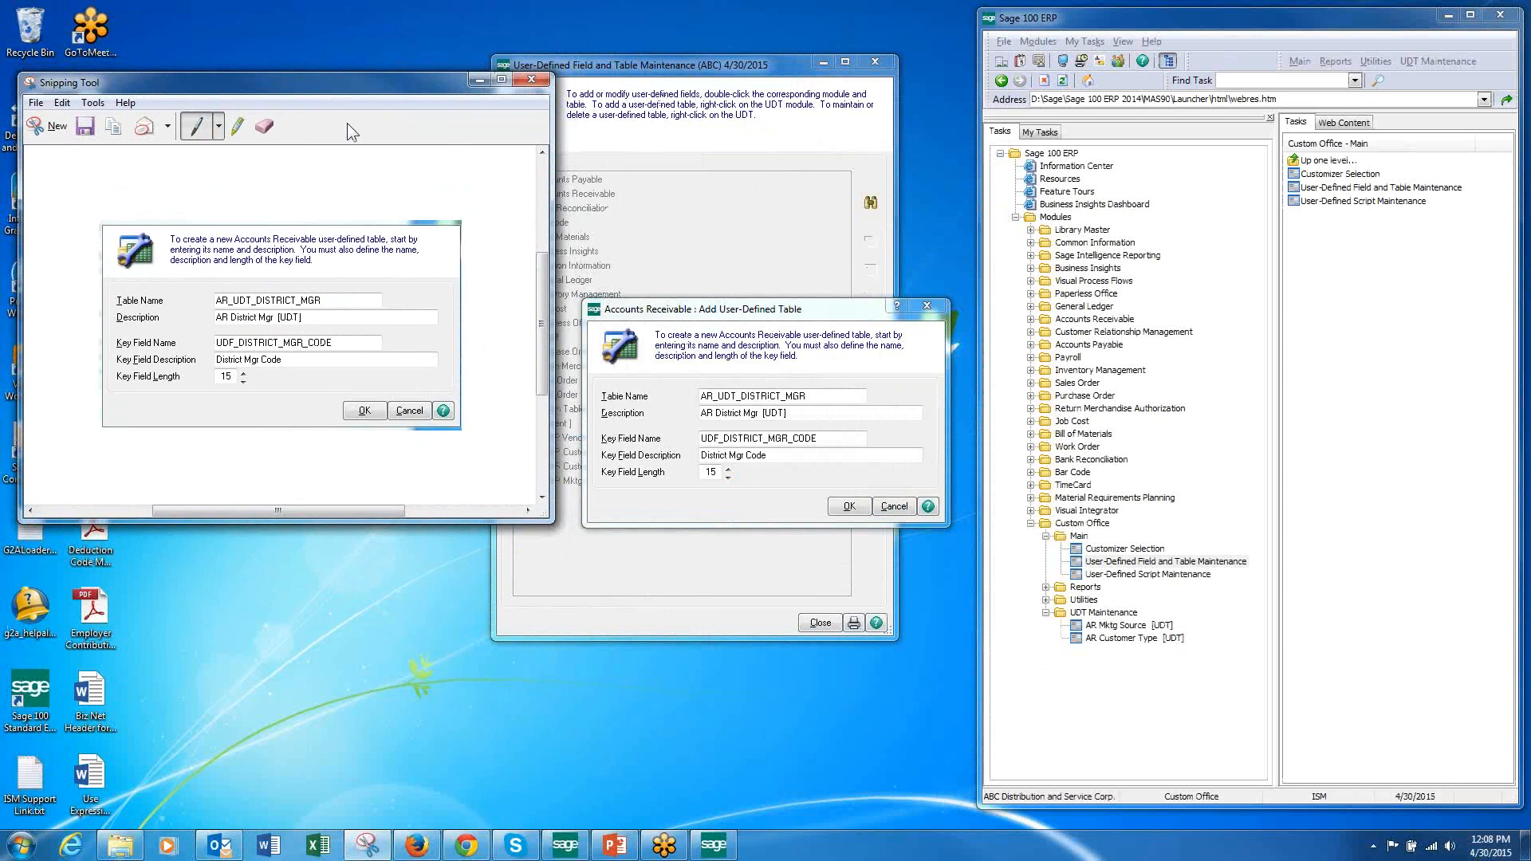
click(850, 304)
click(848, 506)
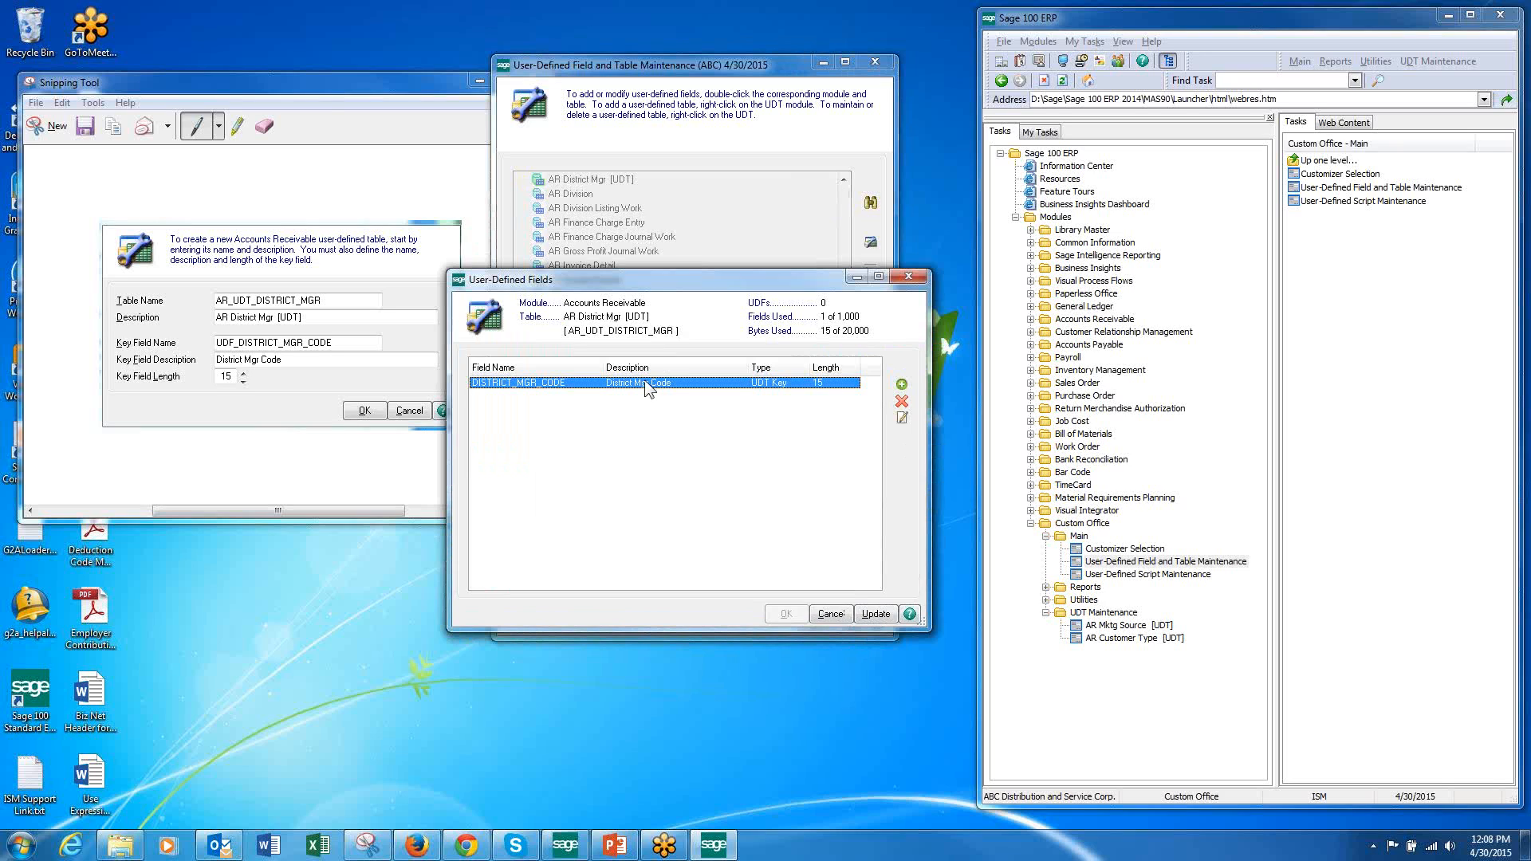
Step: Define a string field DISTRICT_MGR in the AR District Mgr table, described as District Manager, with maximum length 15
click(902, 386)
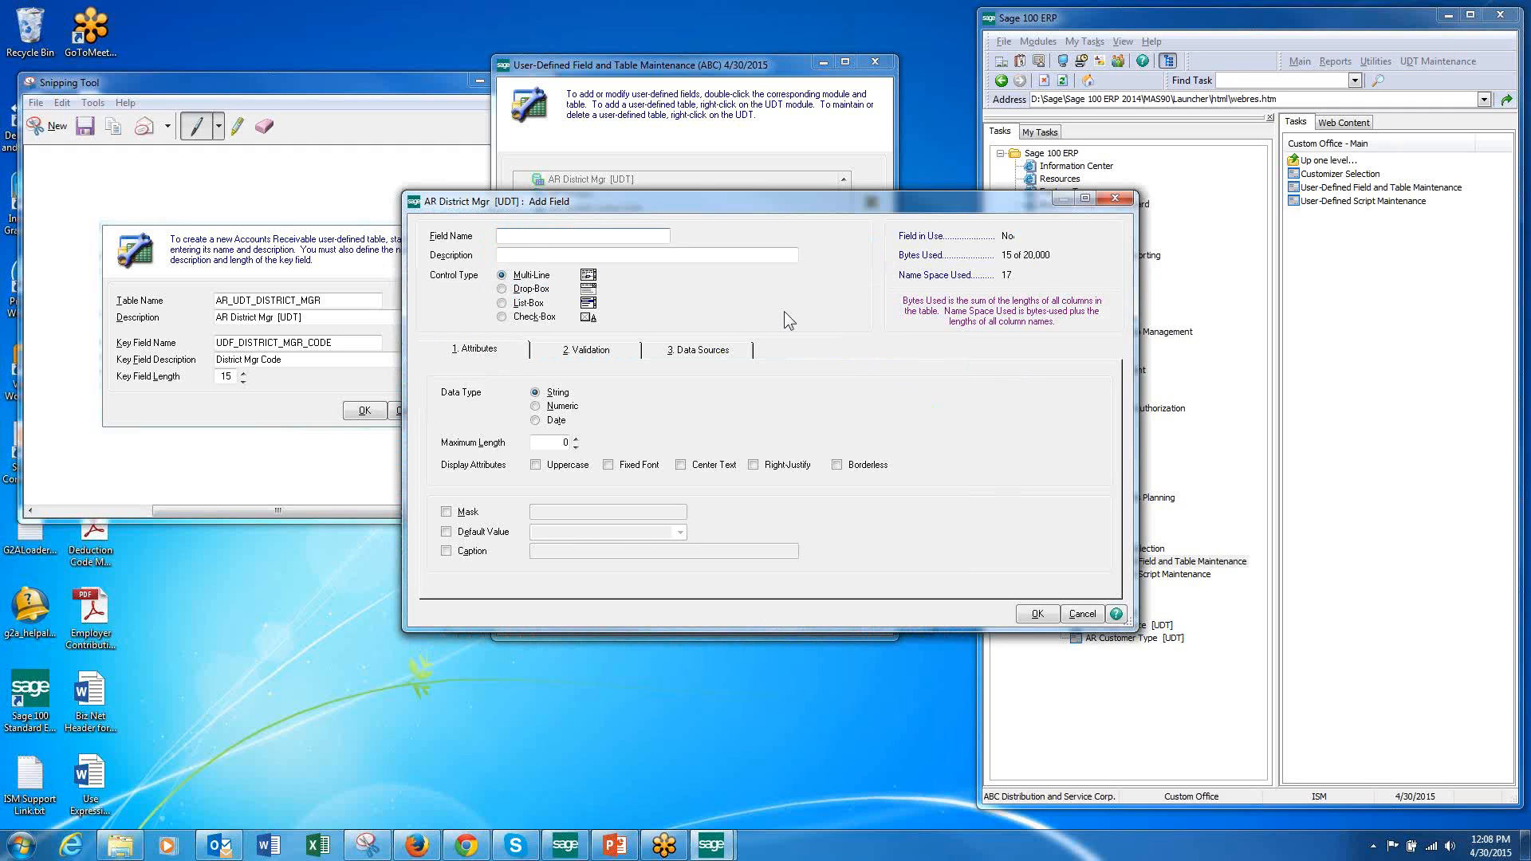
text(DISTRICT_MGR)
key(Tab)
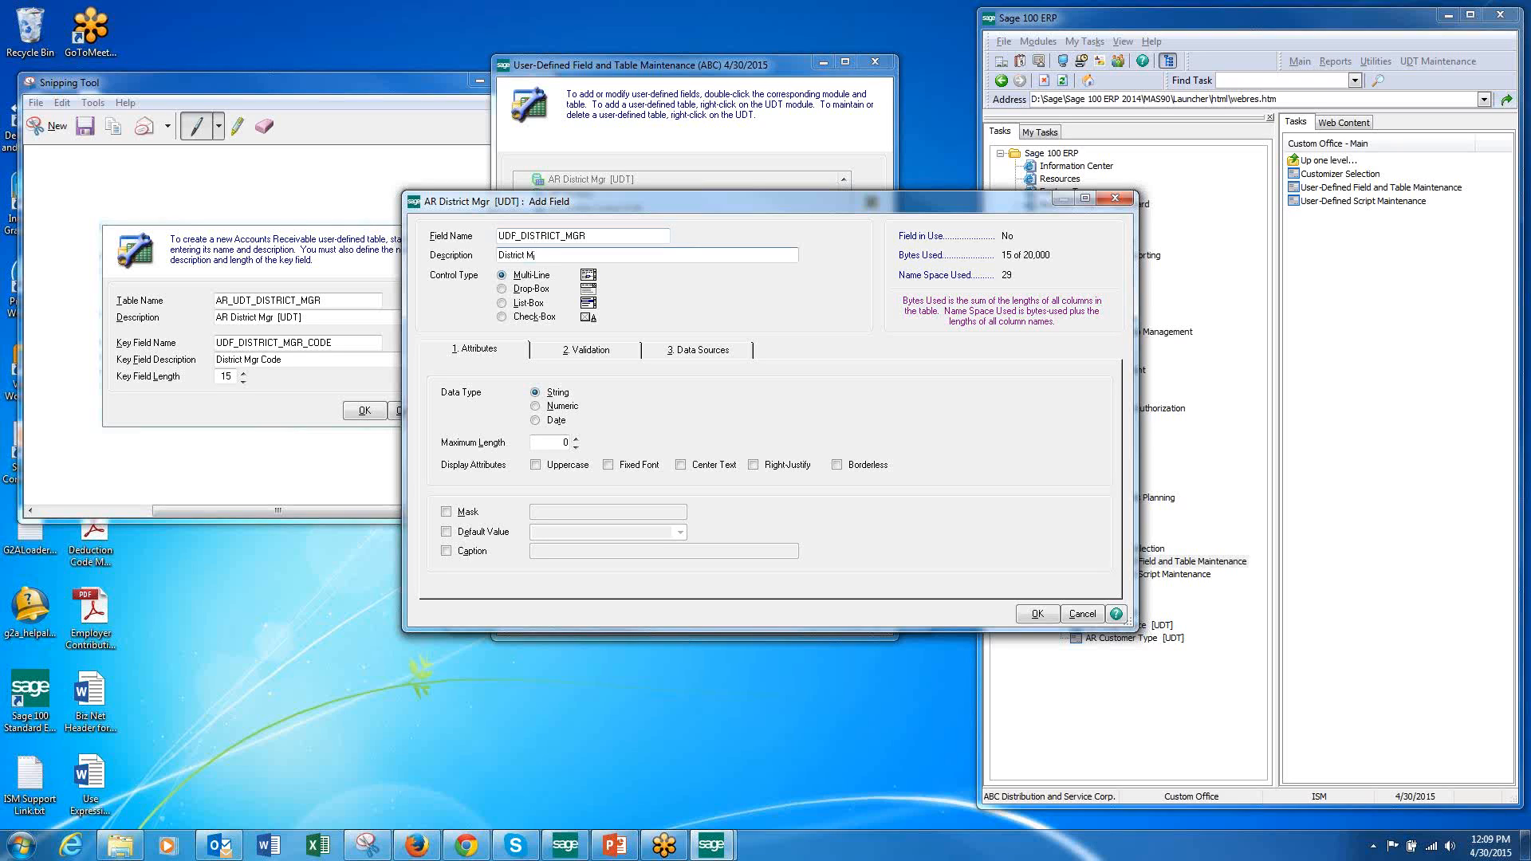
text(ger)
key(Tab)
click(543, 450)
click(569, 445)
text(15)
key(Tab)
Step: Check the field's validation settings, then save the field and run the table's data dictionary update
click(609, 358)
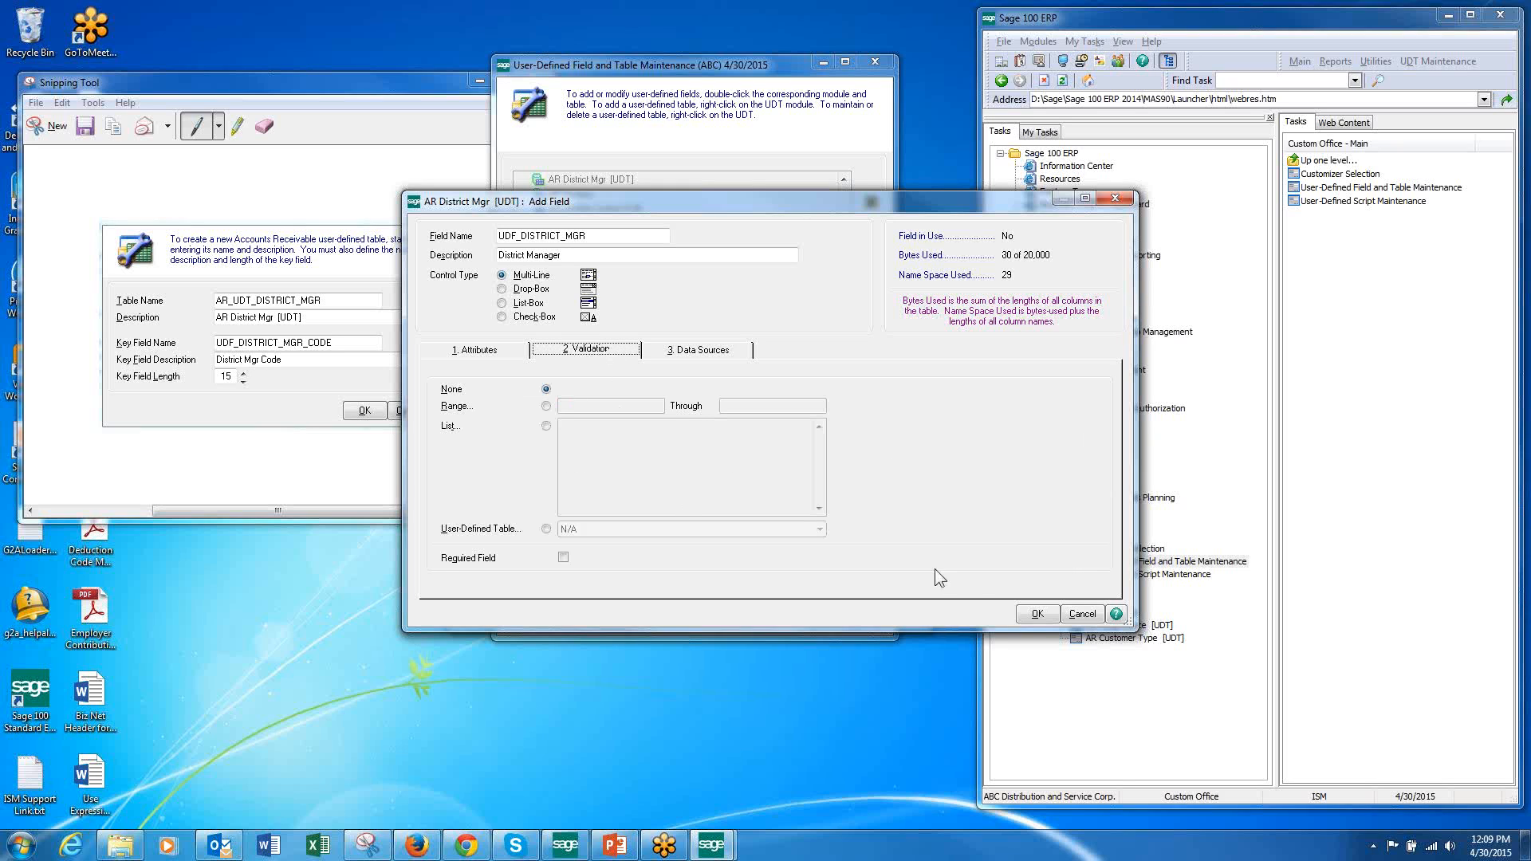
click(1038, 613)
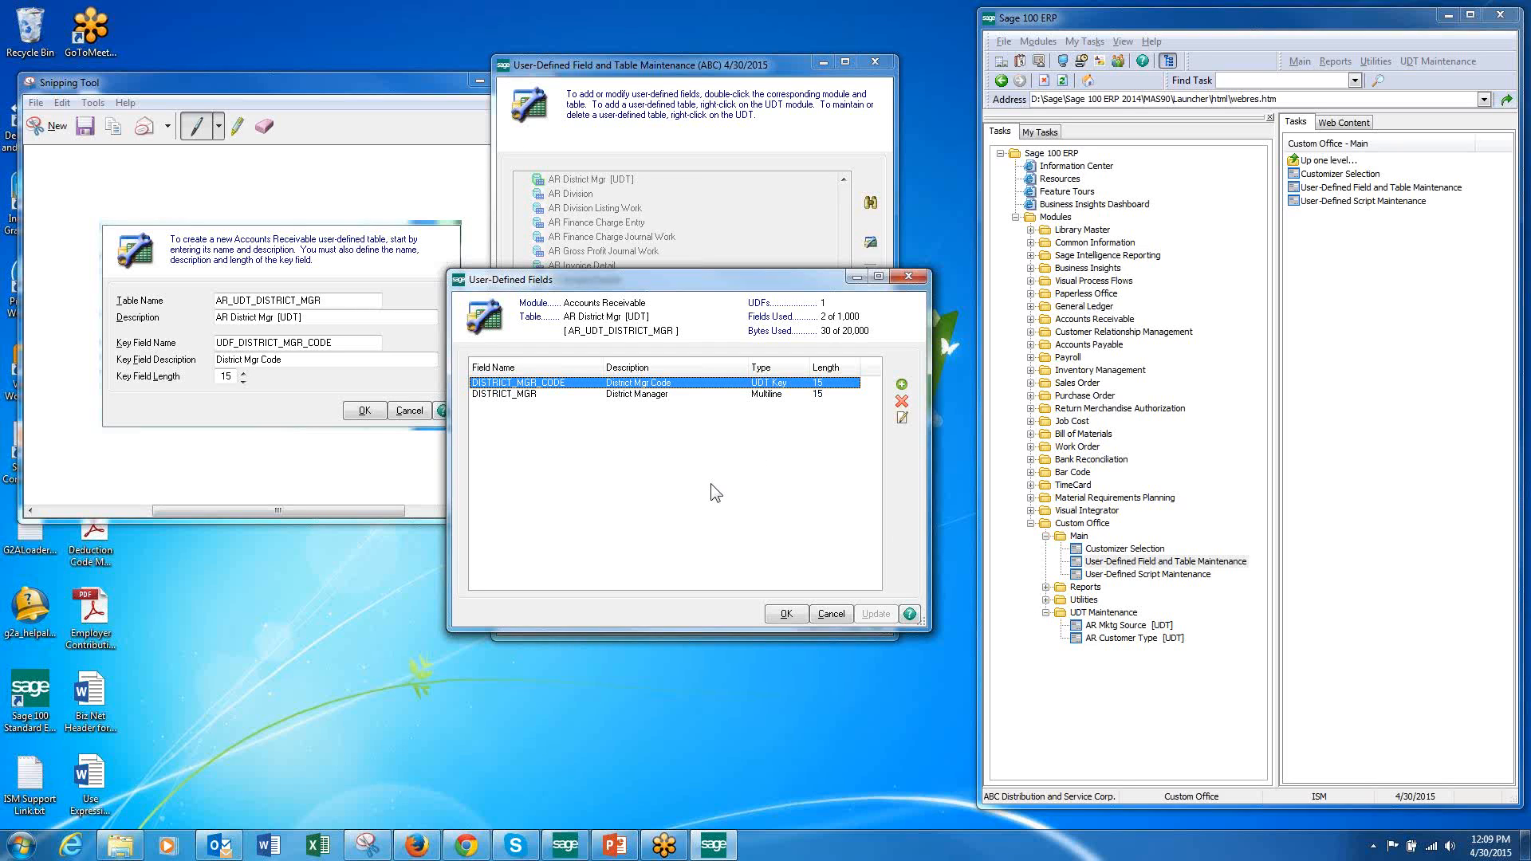
click(786, 613)
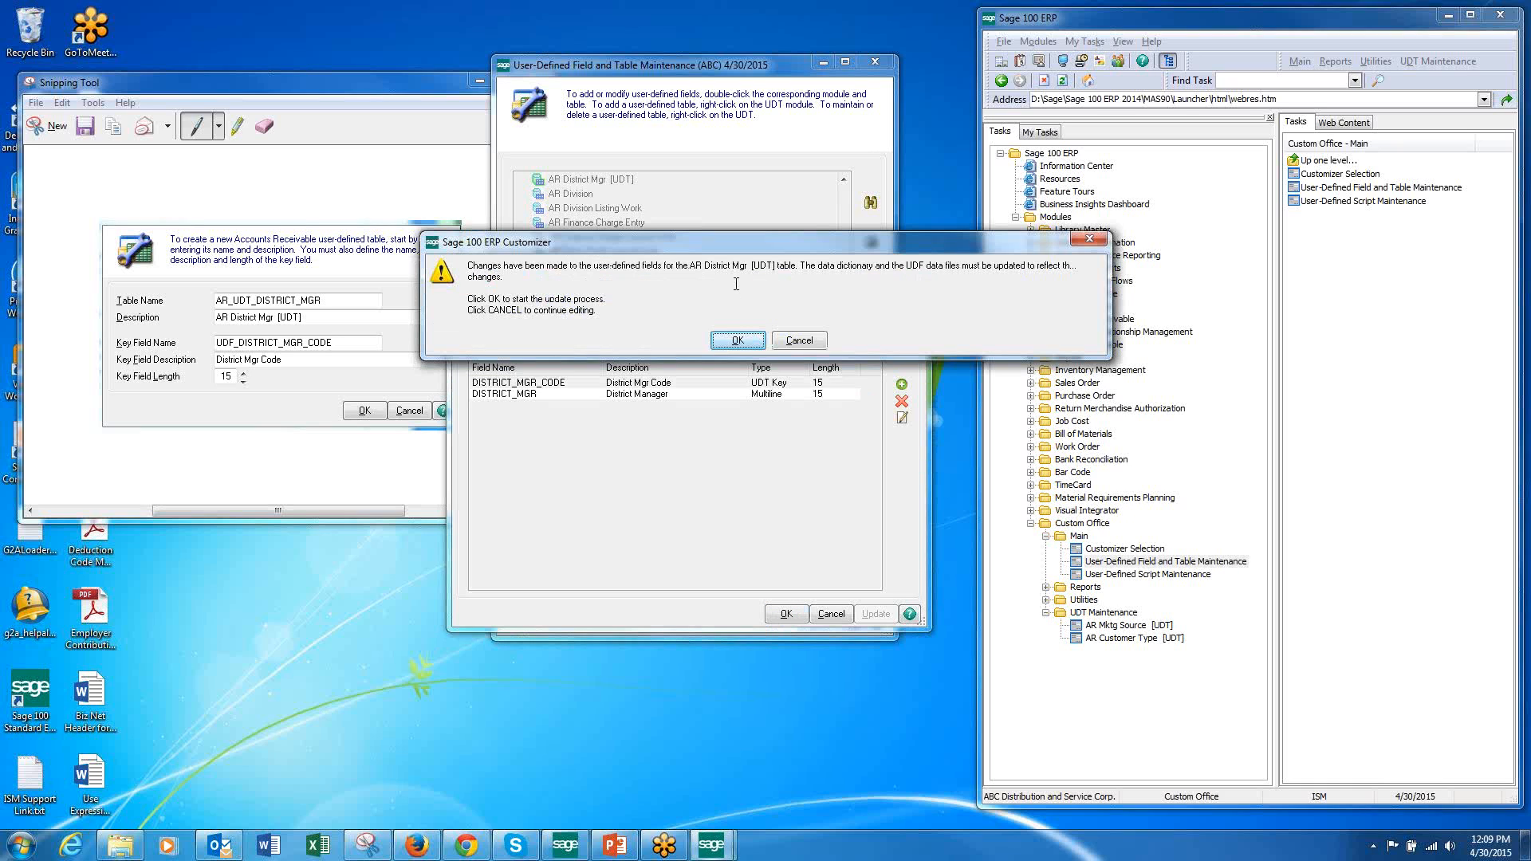
click(738, 340)
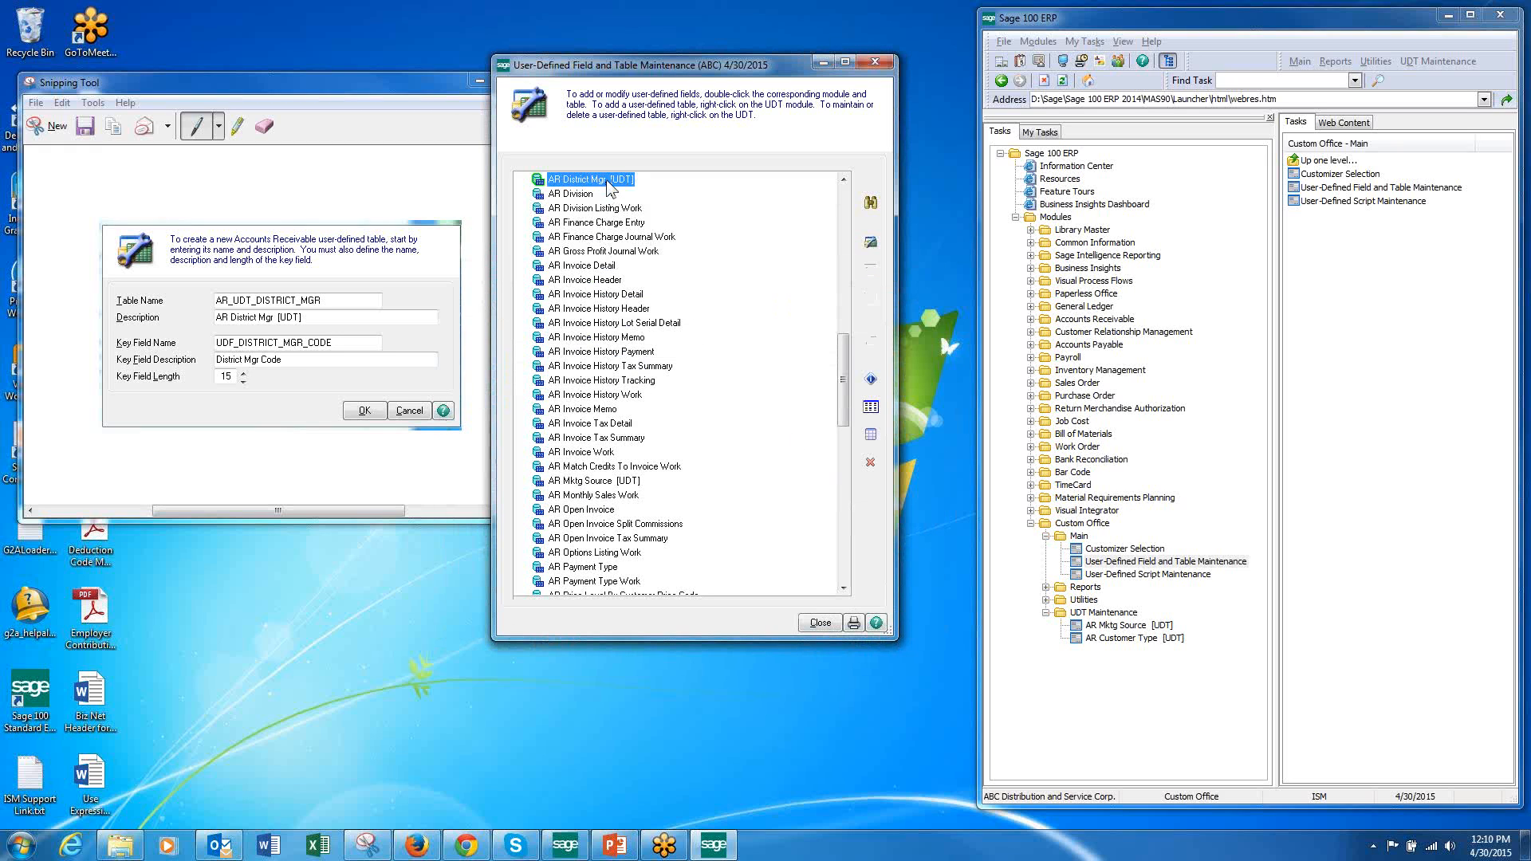
Step: Open the AR District Mgr table for data entry and enter the first district manager's code and name
click(871, 381)
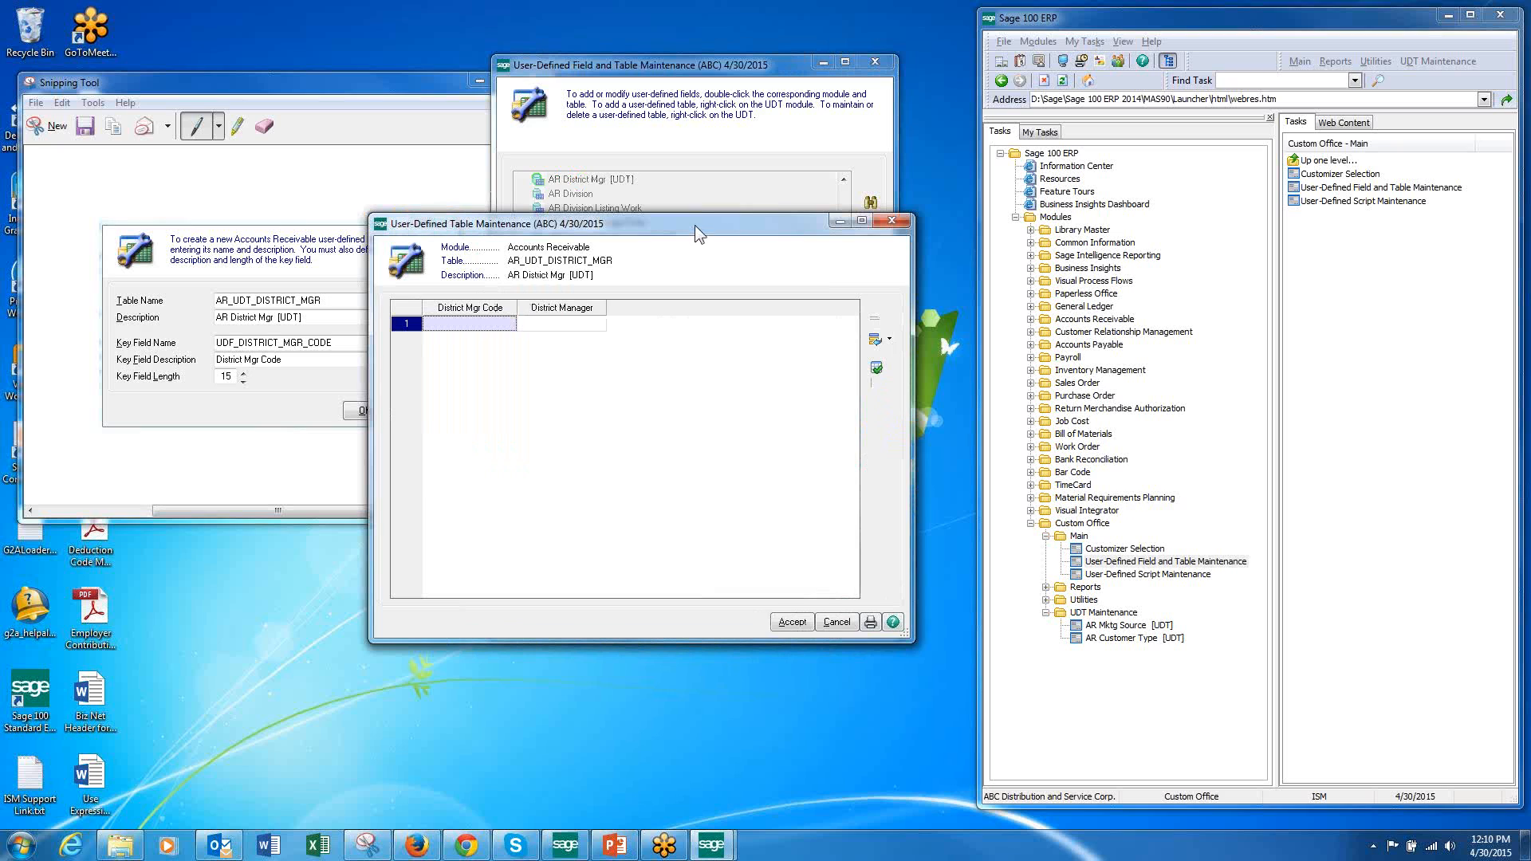
click(837, 622)
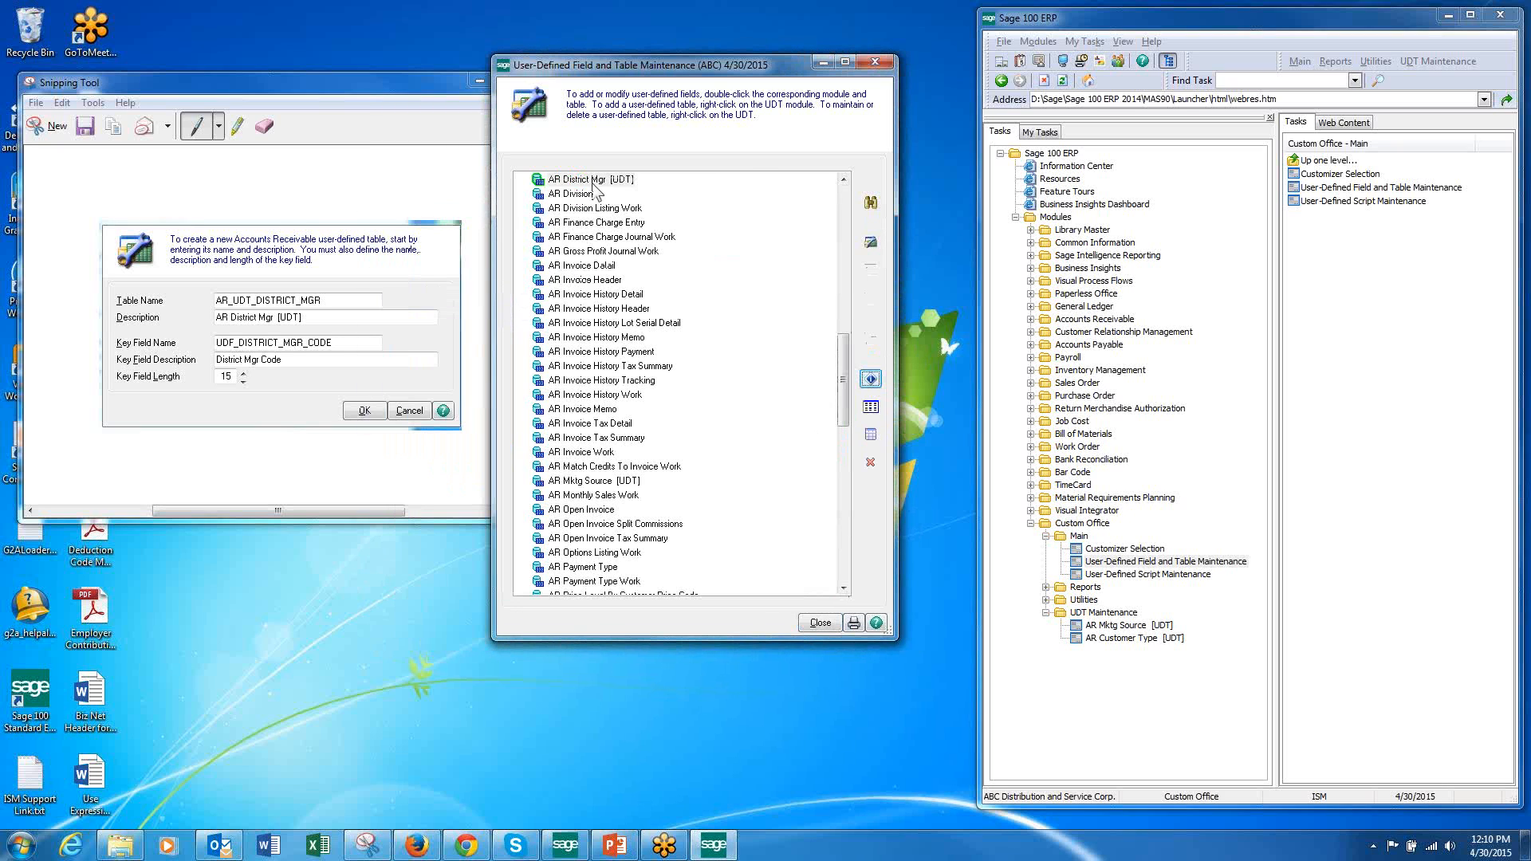
click(591, 180)
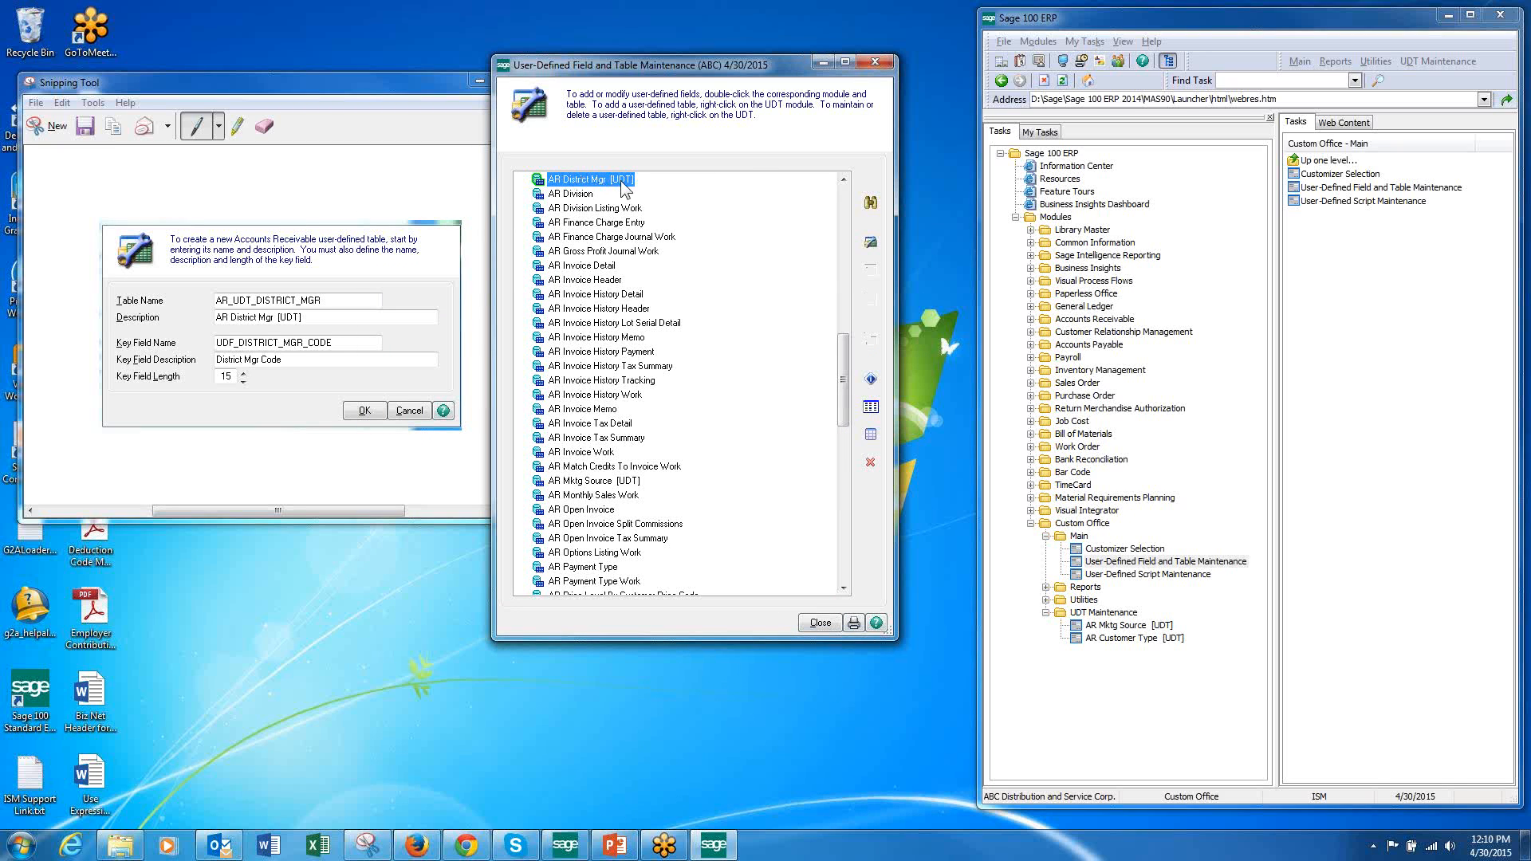
click(872, 380)
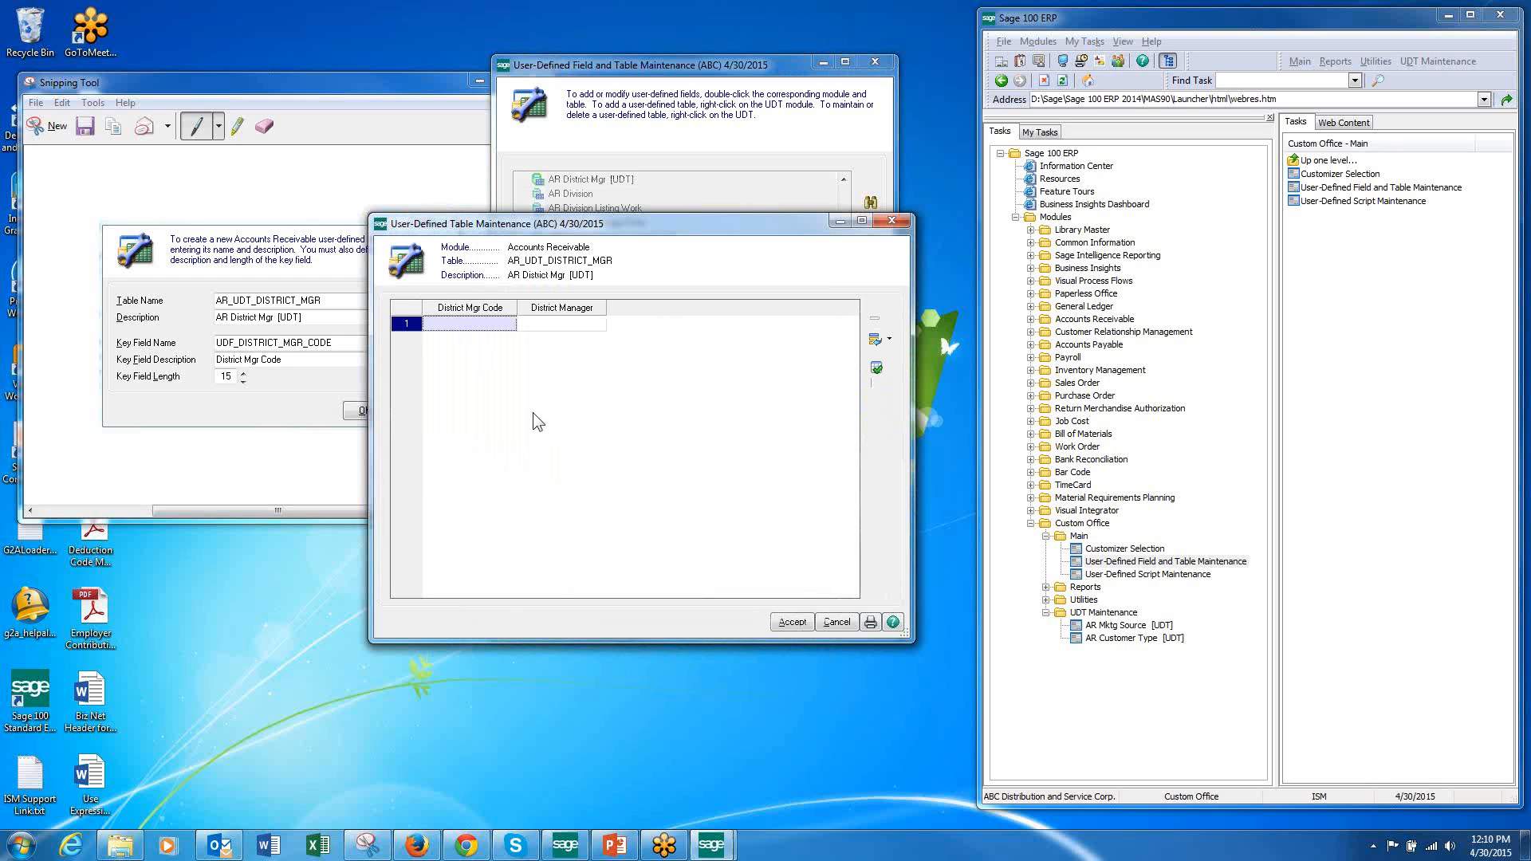
text(AJOHNSON)
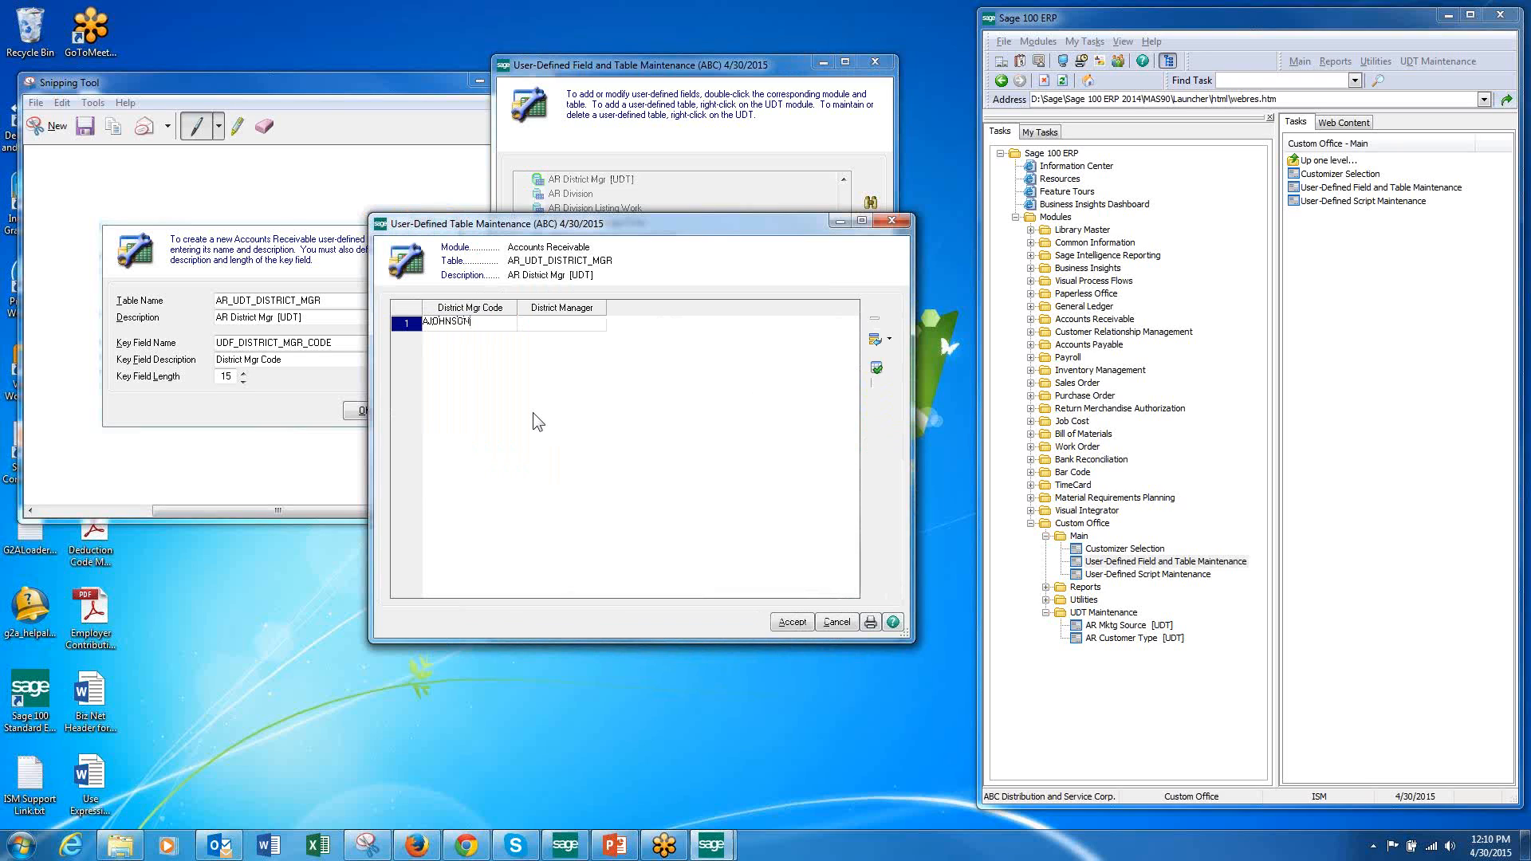
key(Tab)
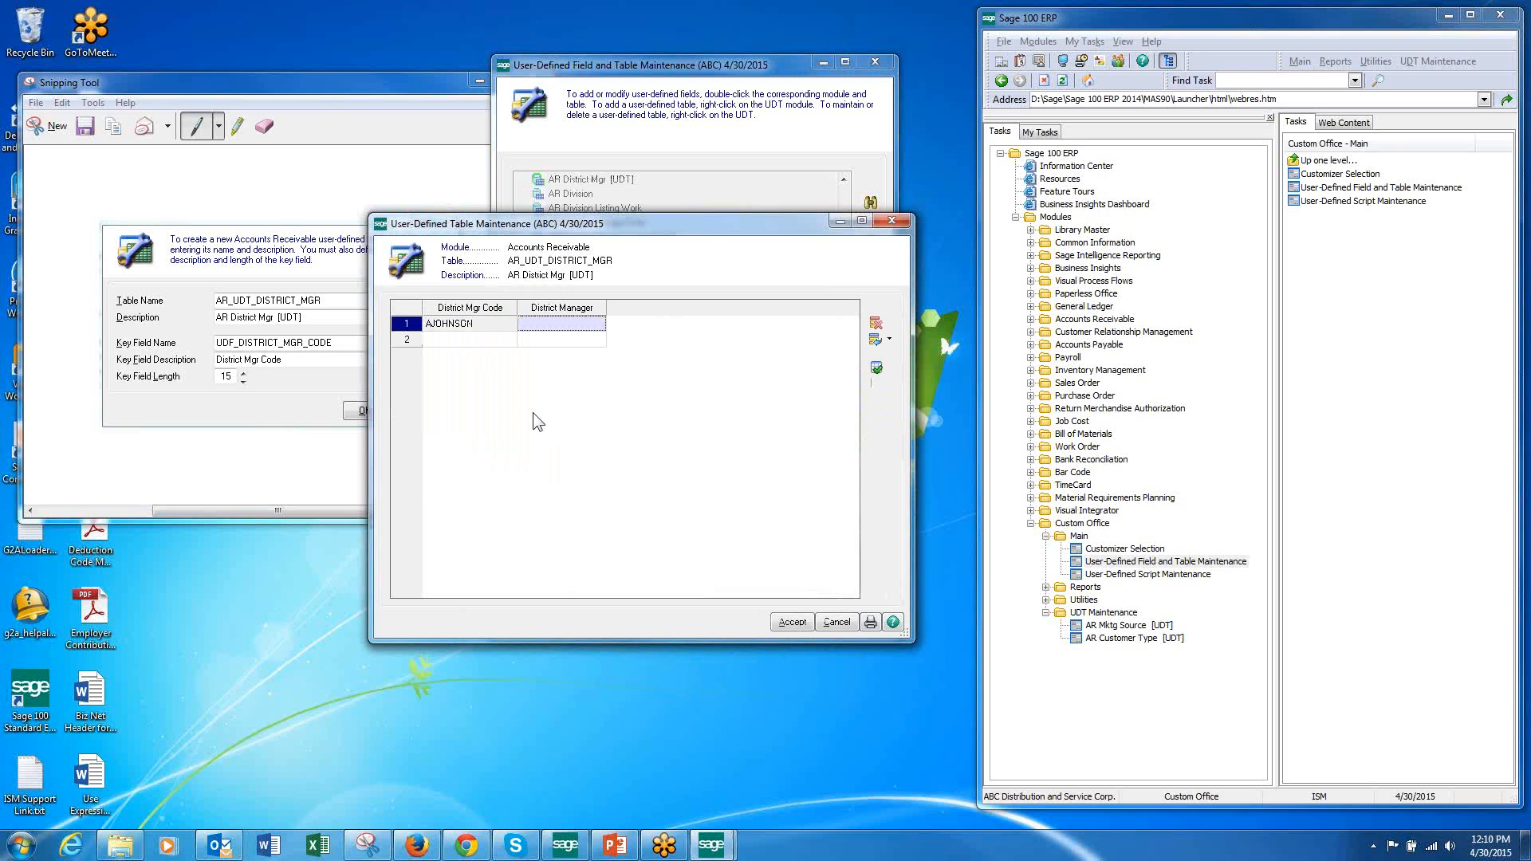
text(Ajo)
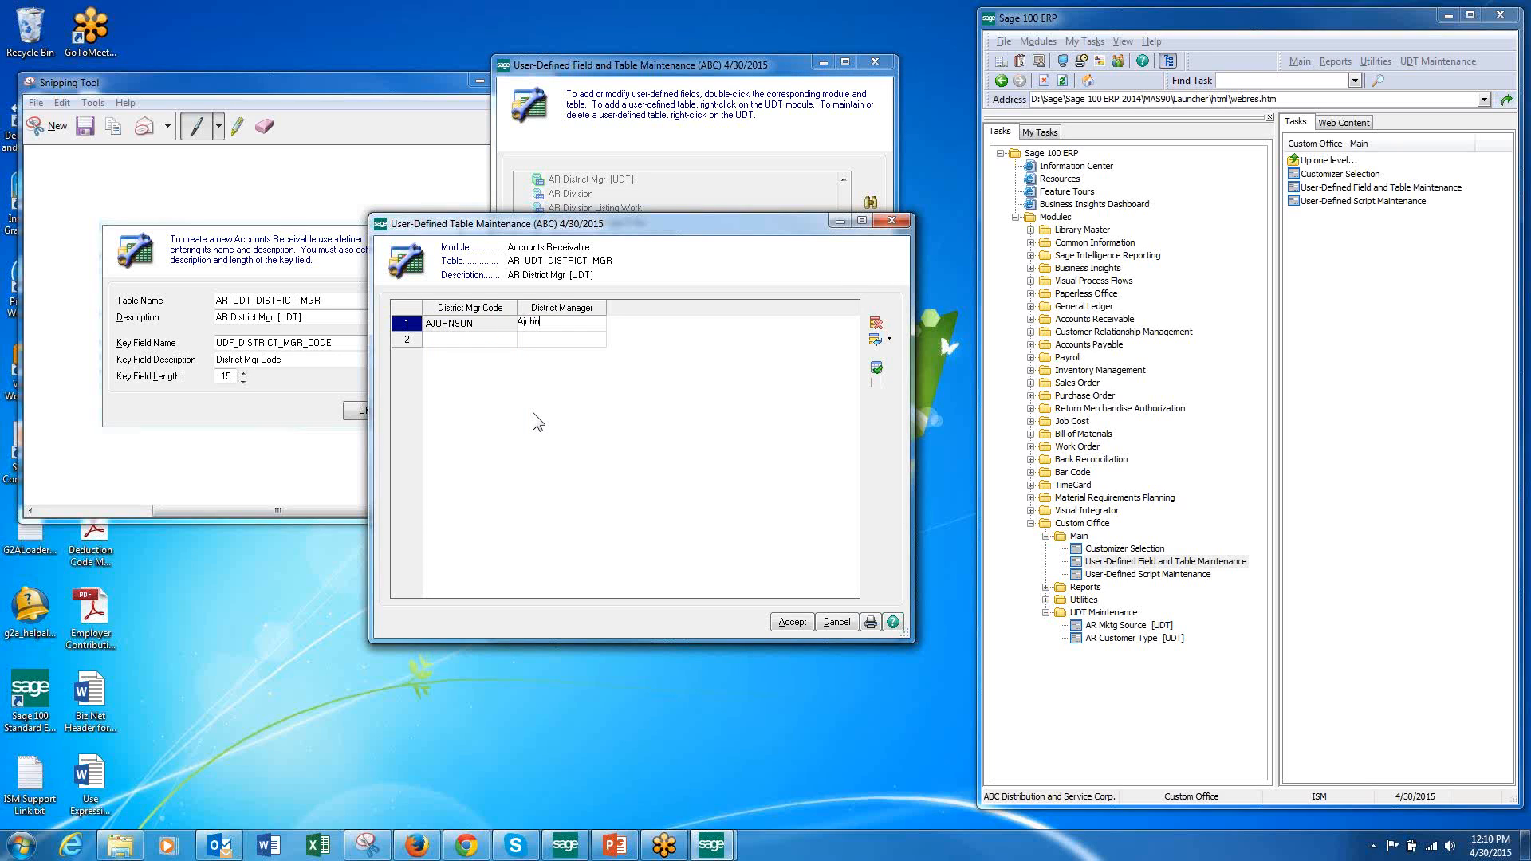
text(Johnson)
key(Tab)
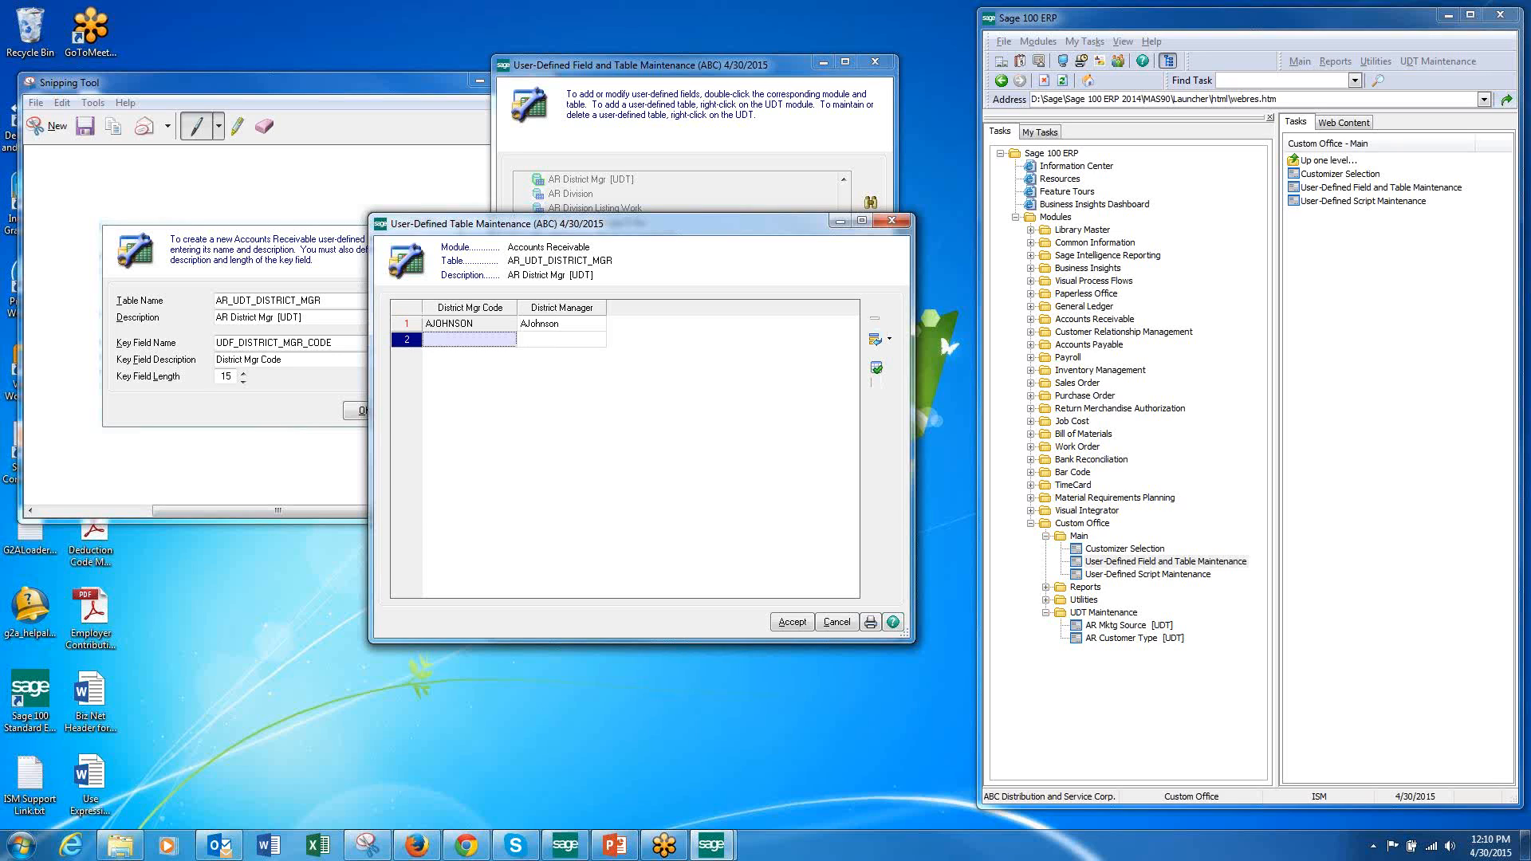
Step: Enter the second district manager's code and name in the AR District Mgr table and accept the entries
text(B)
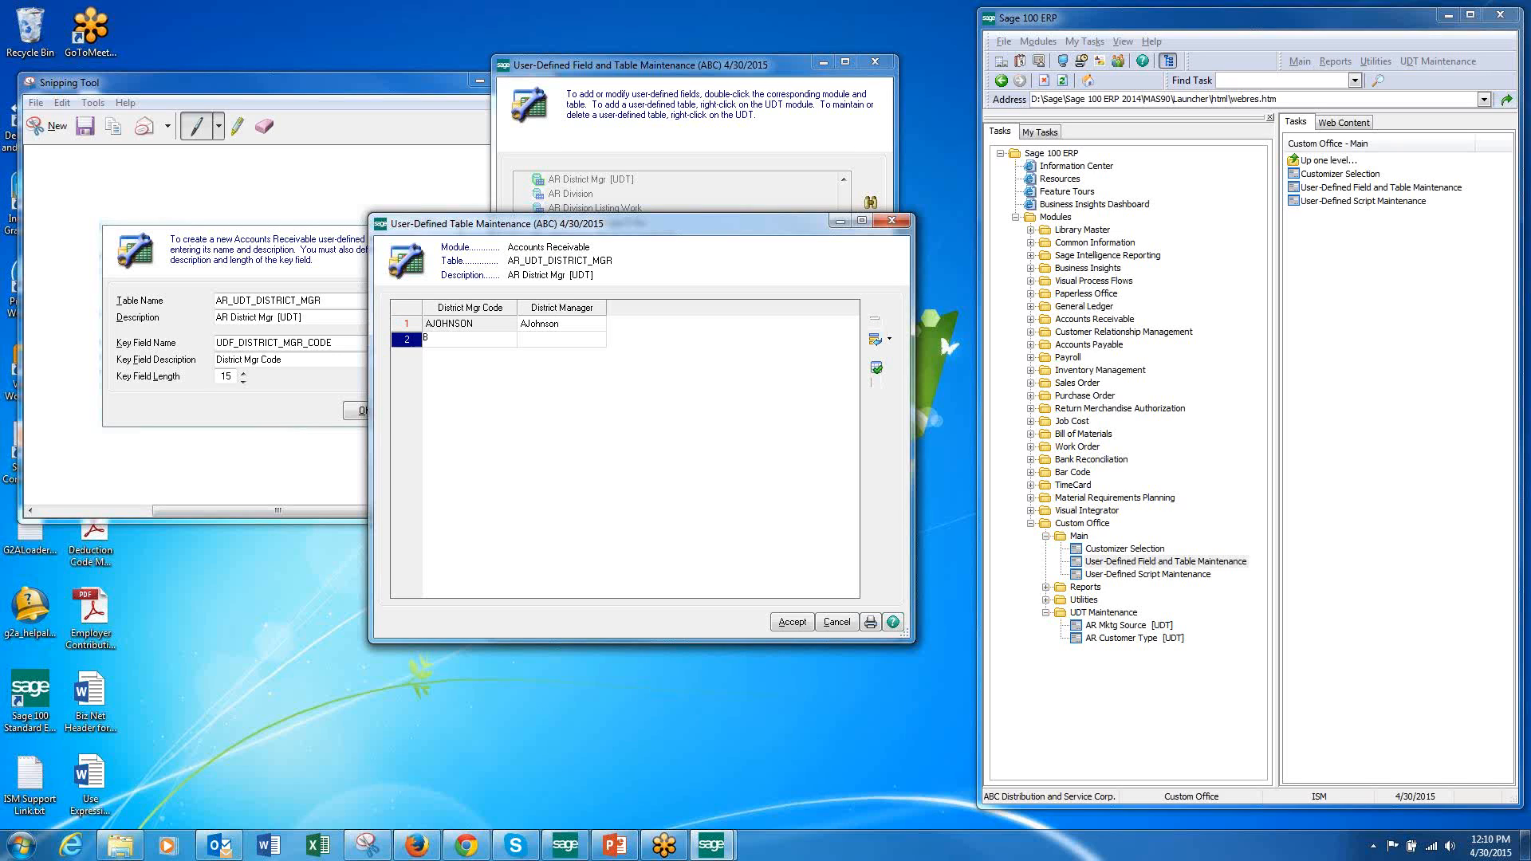
text(SMITH)
key(Tab)
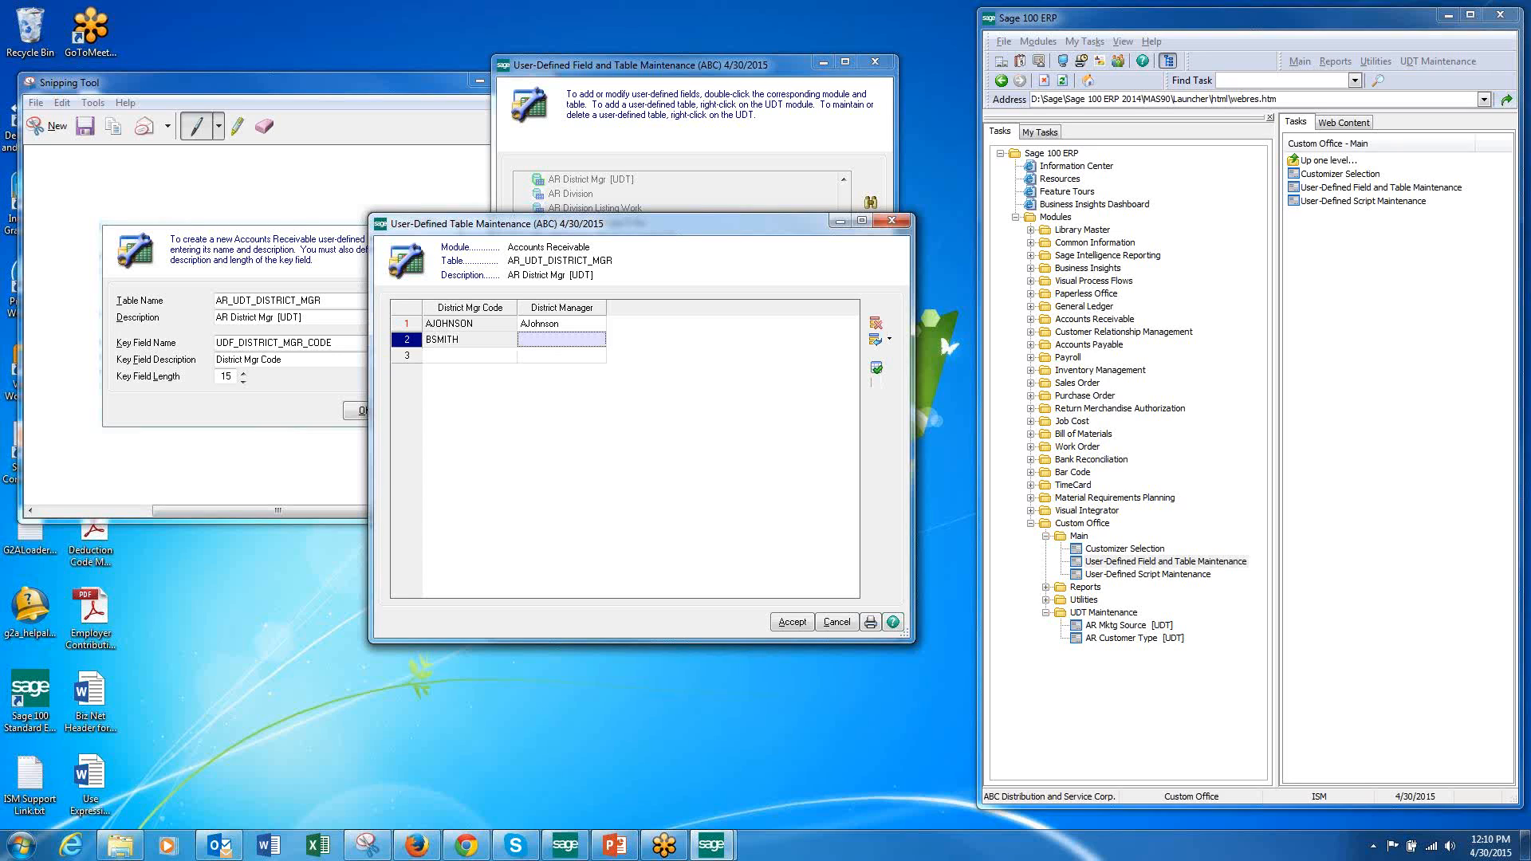
text(b)
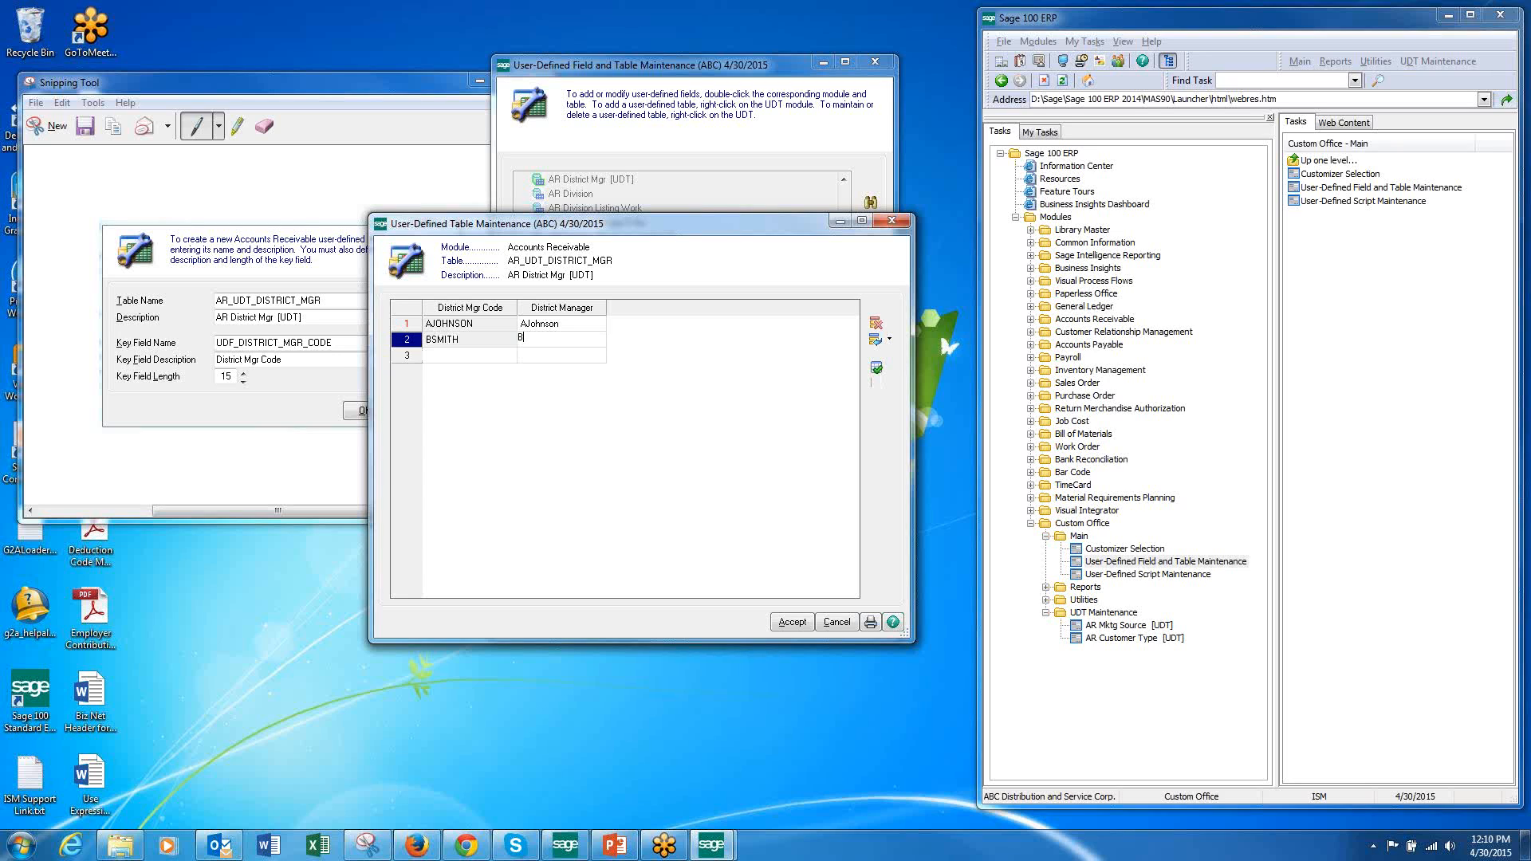
text(ob Smith)
key(Tab)
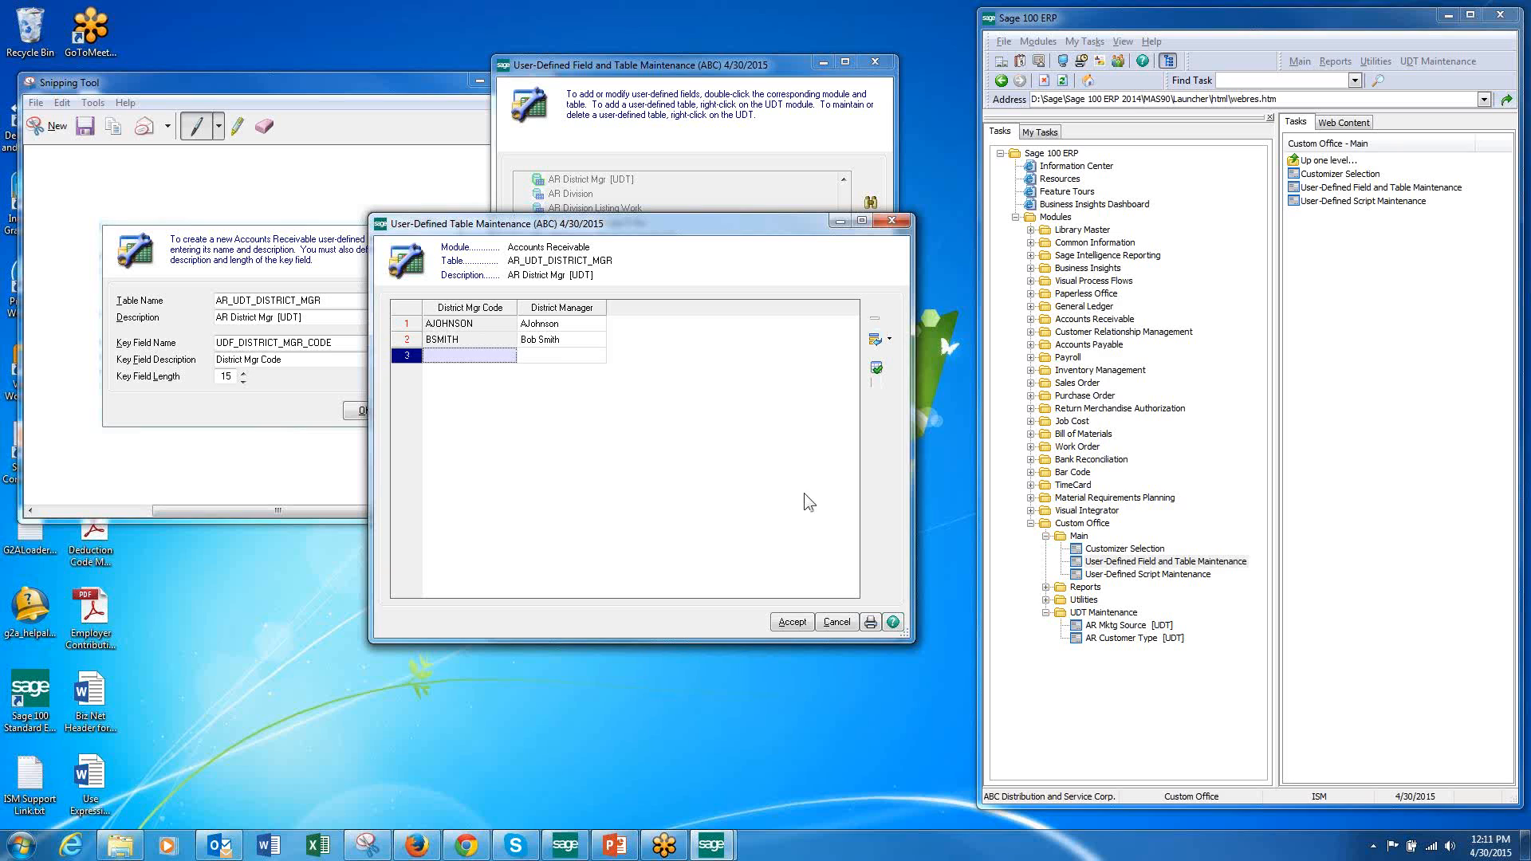
click(792, 625)
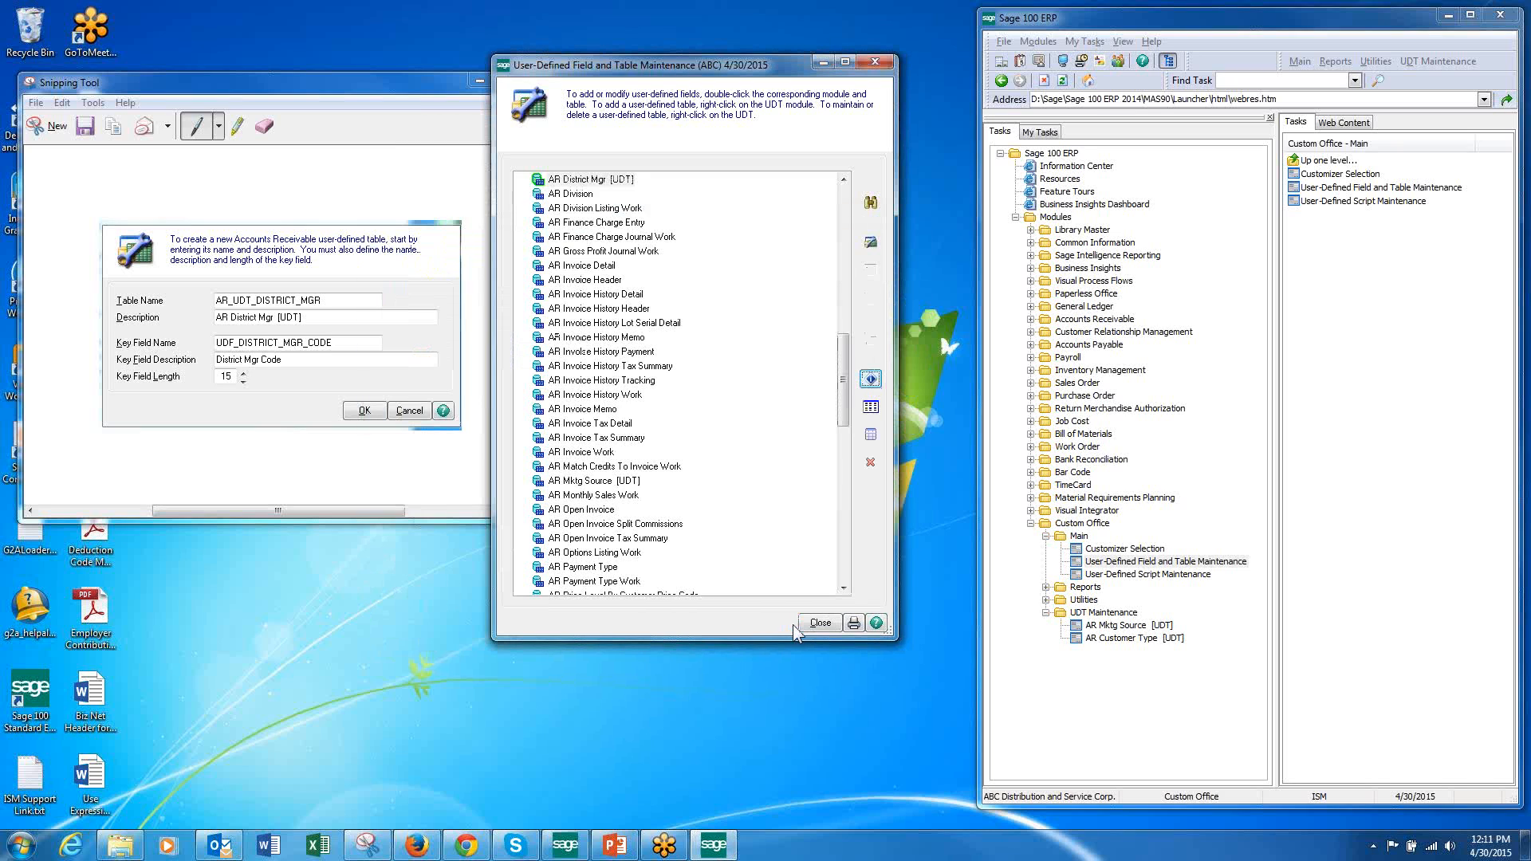
Step: Close the Snipping Tool window holding the captured table definition
click(333, 131)
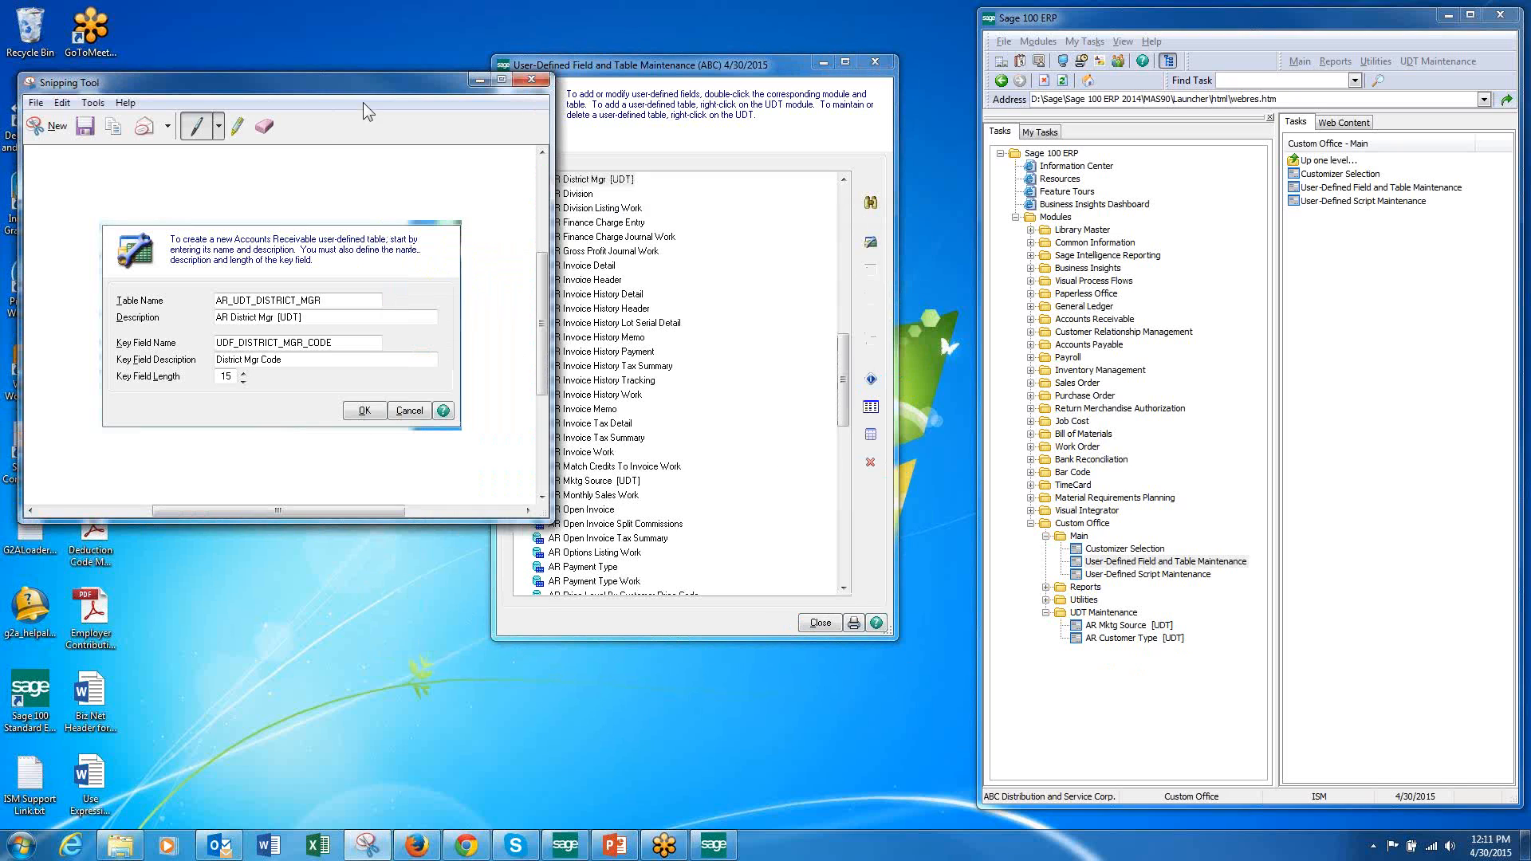
click(531, 79)
click(354, 313)
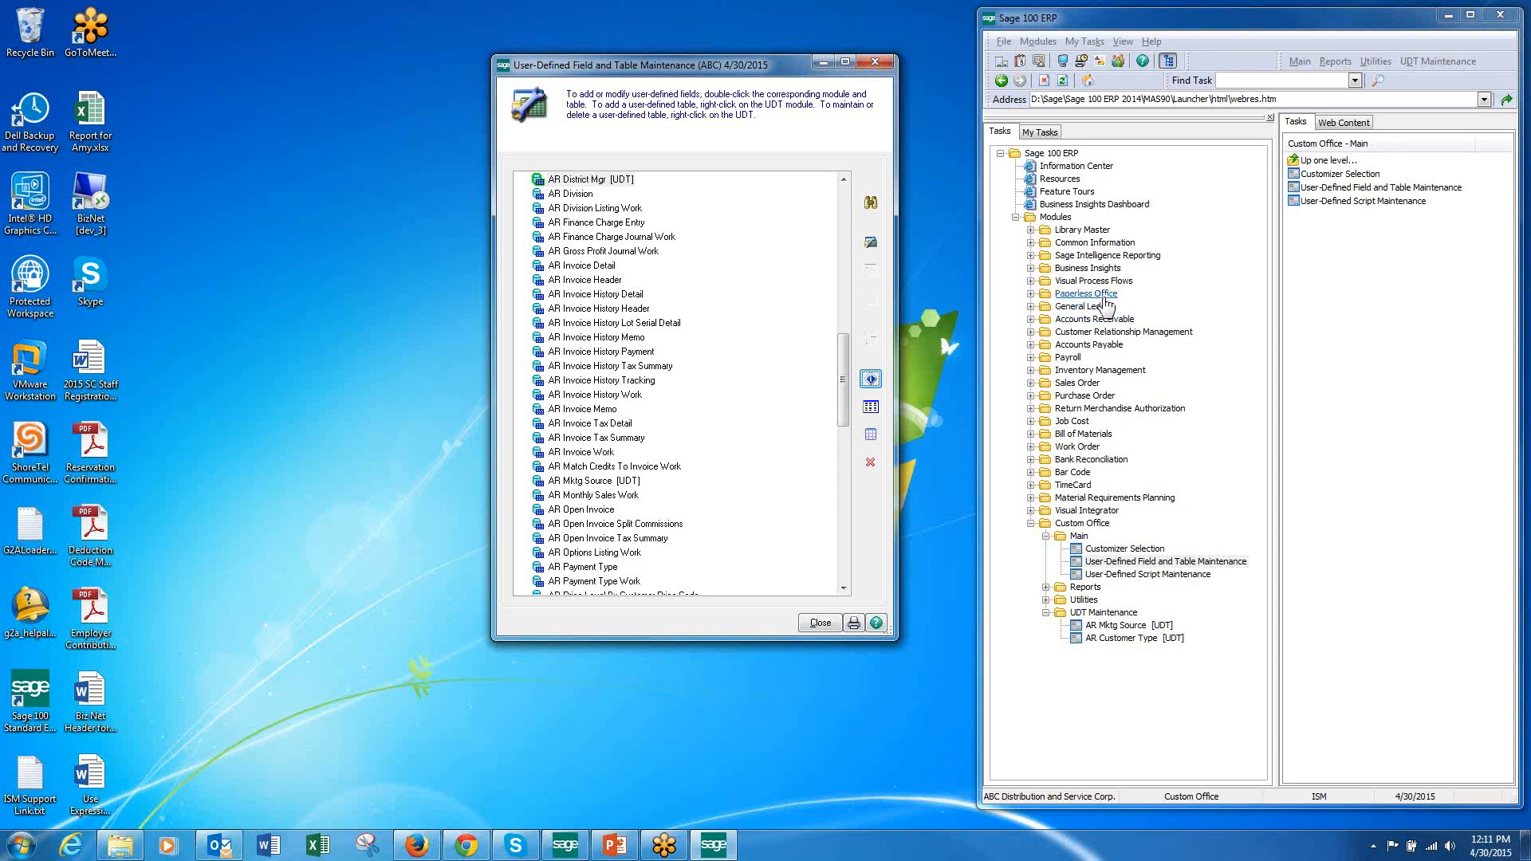
Step: Open Customer Maintenance from the Accounts Receivable main tasks and go to the next customer record
click(1096, 320)
click(1082, 332)
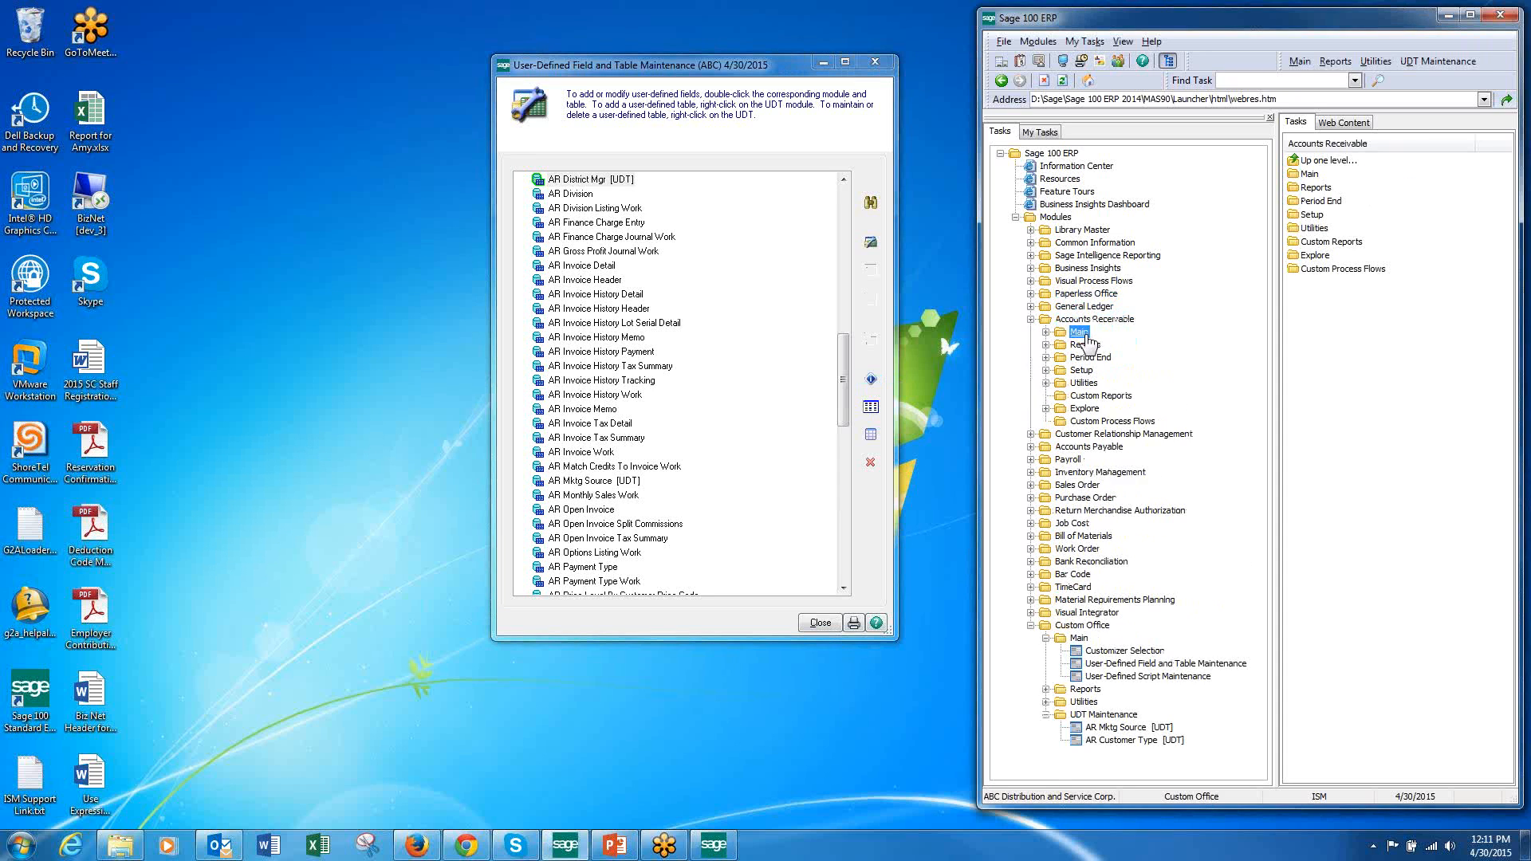
click(1129, 345)
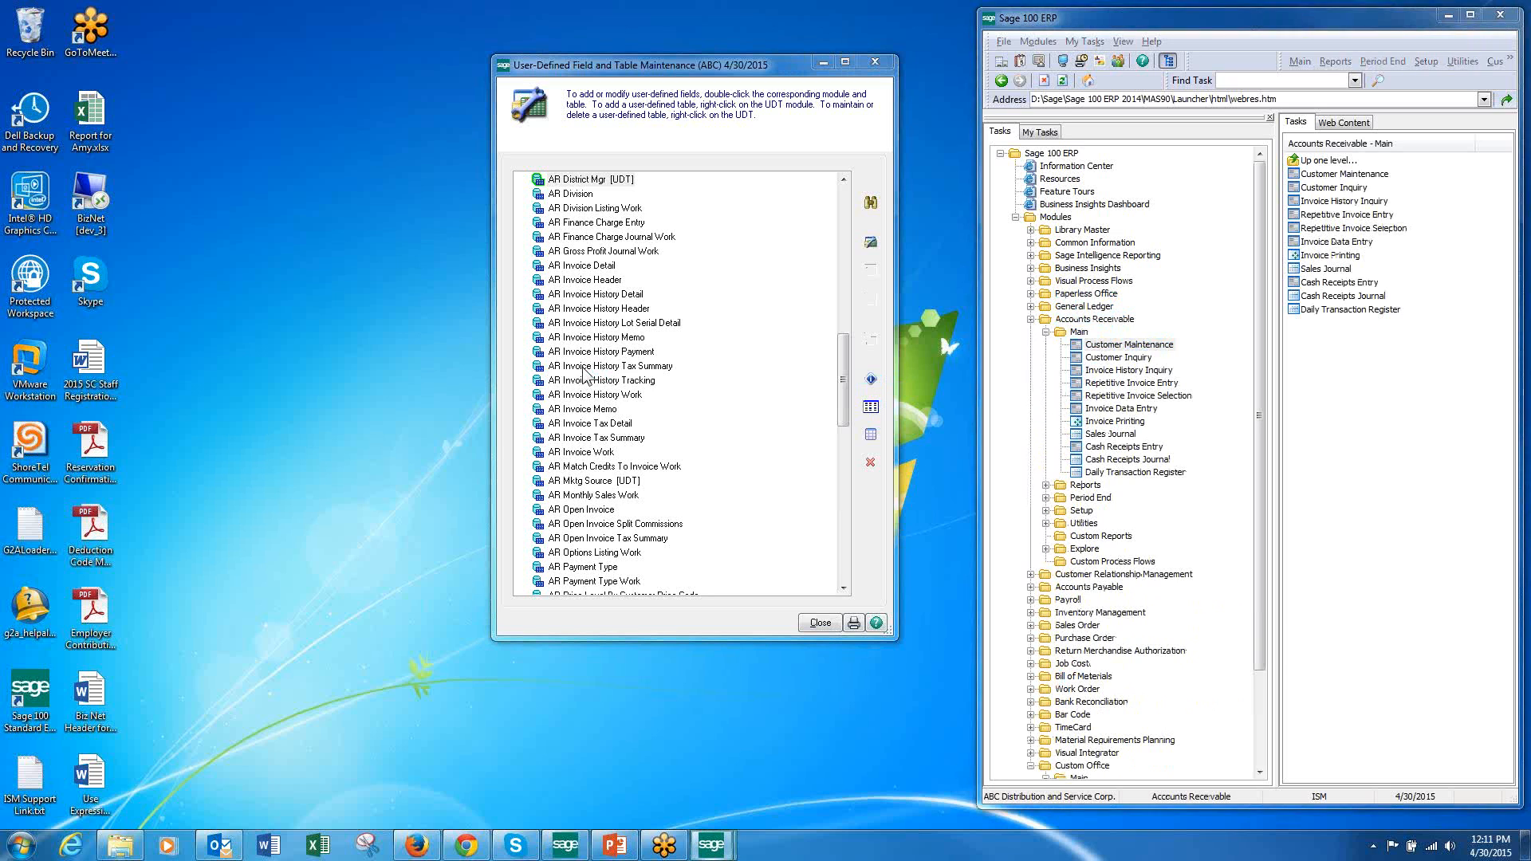
click(707, 186)
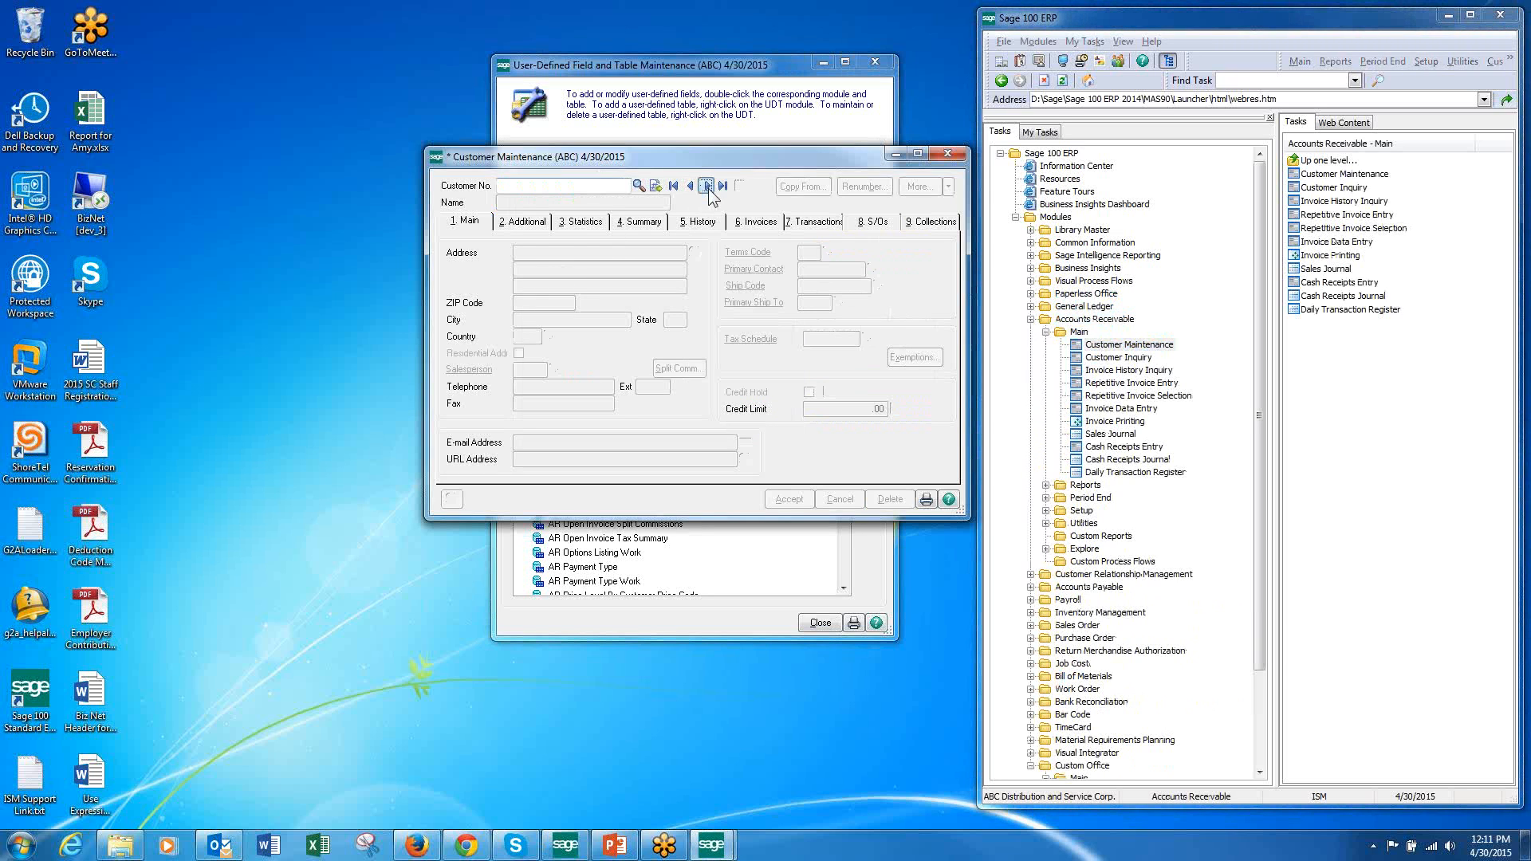
Step: Open the Customizer on Customer Maintenance's Additional panel, modifying the existing customized panel for user ism and company ABC
click(890, 571)
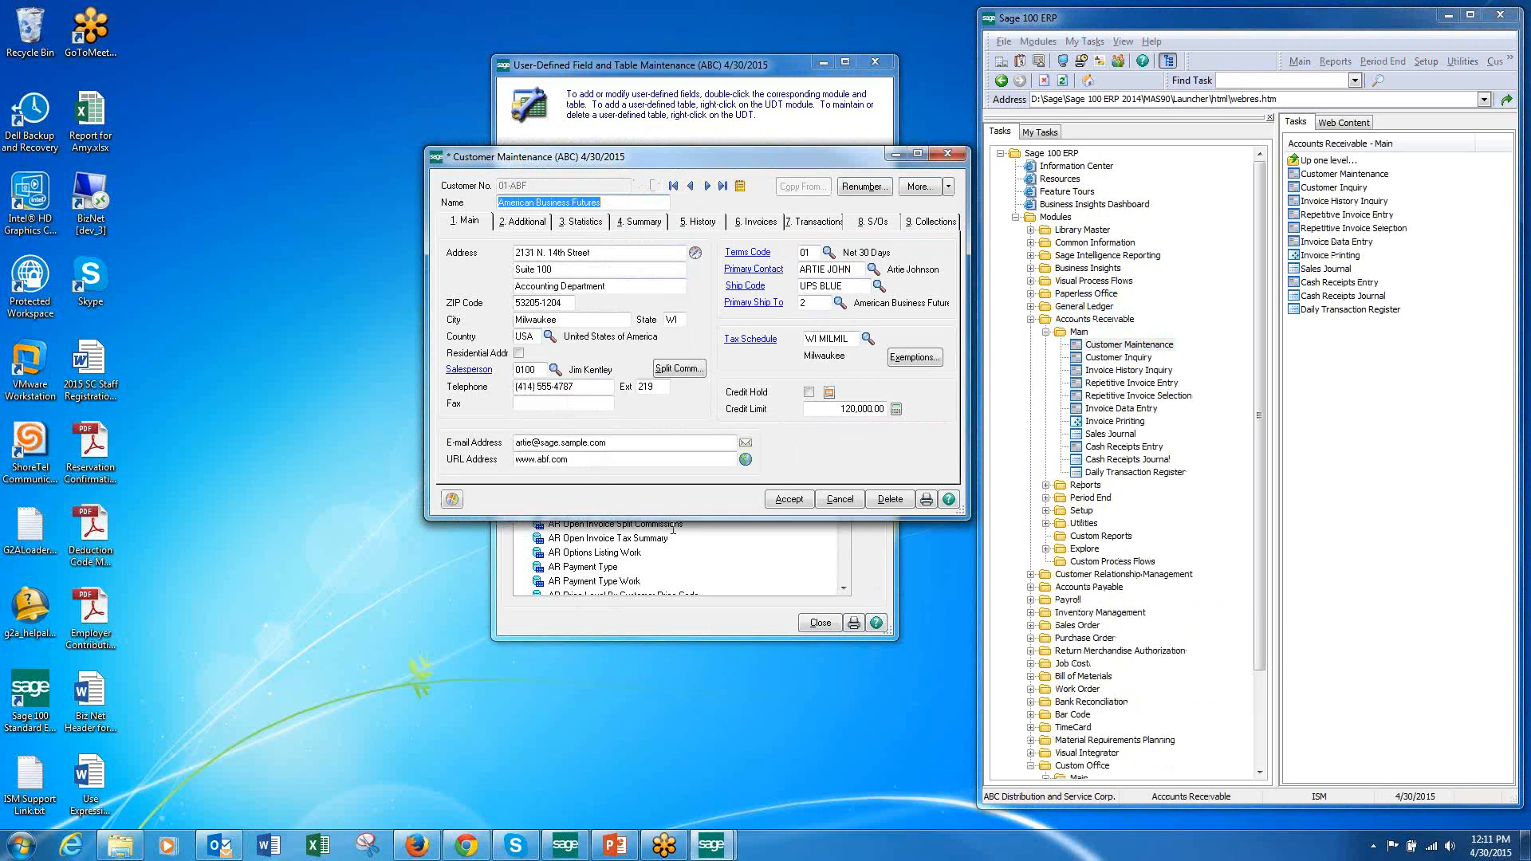
click(533, 226)
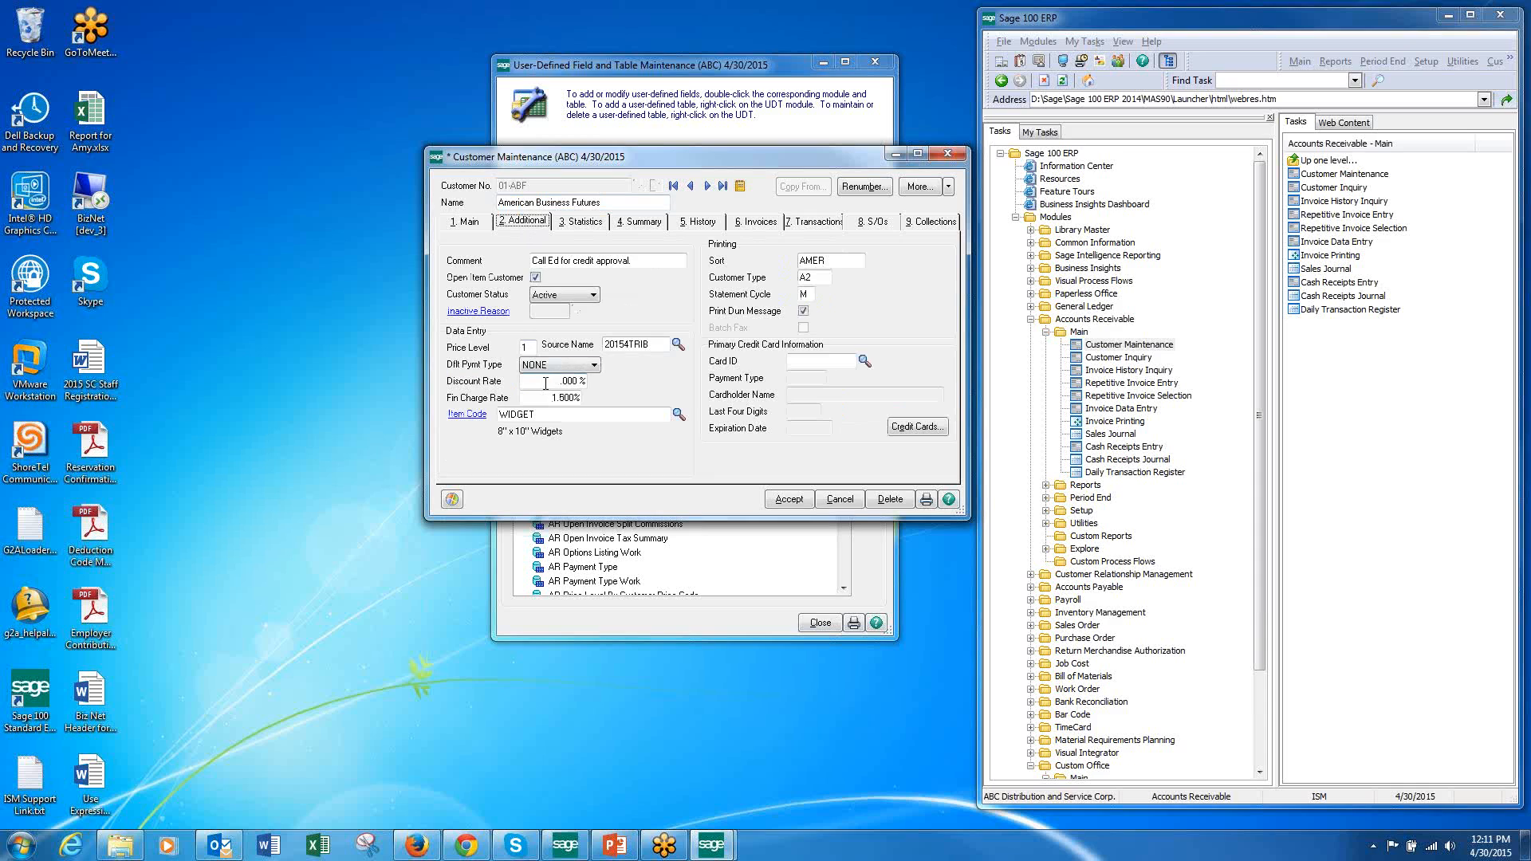
right_click(627, 297)
mouse_move(674, 321)
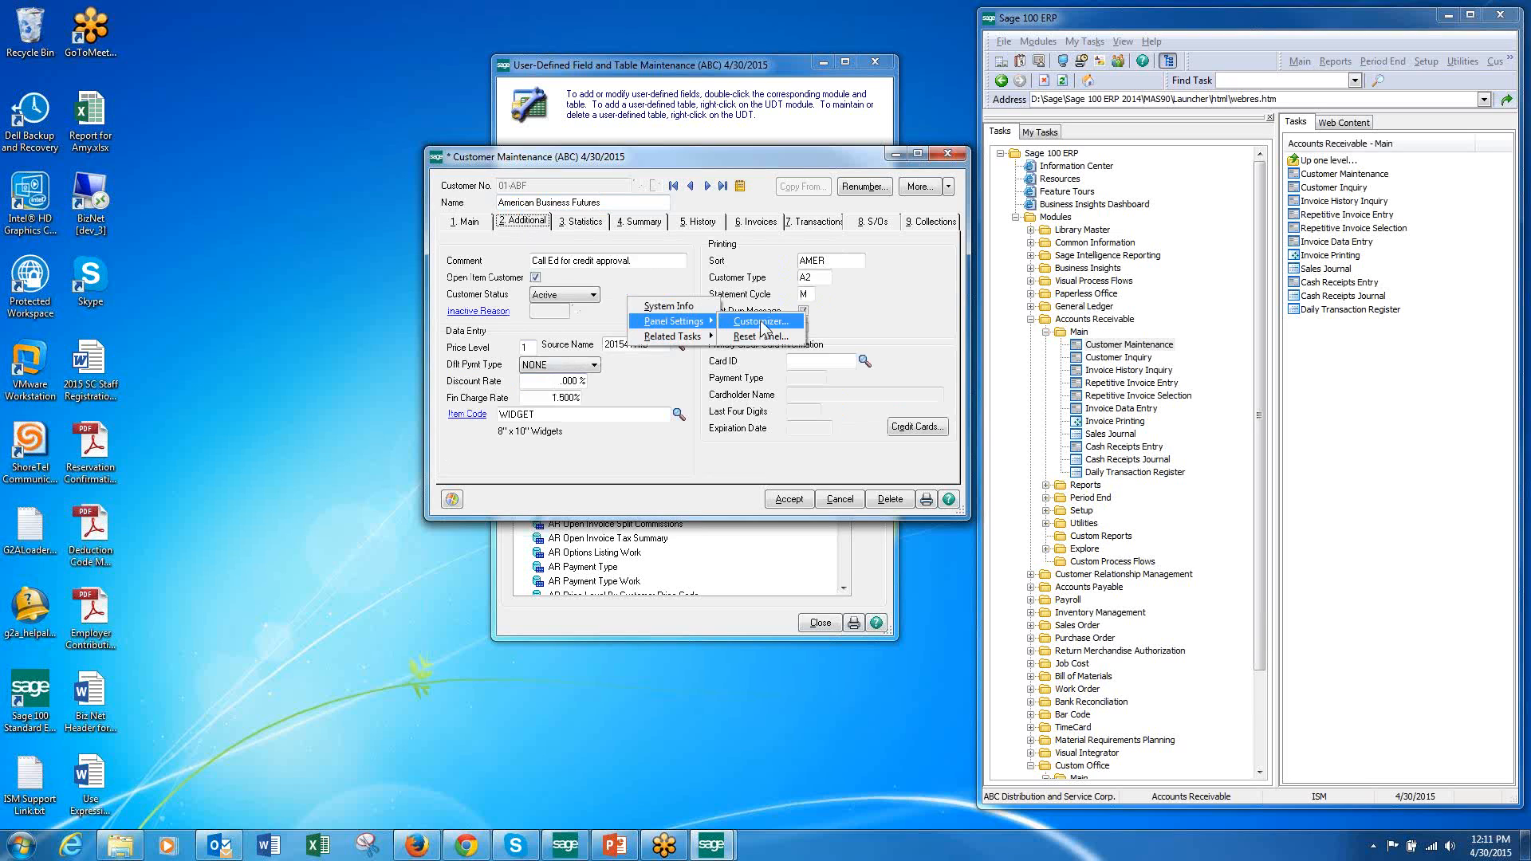
click(762, 323)
click(772, 447)
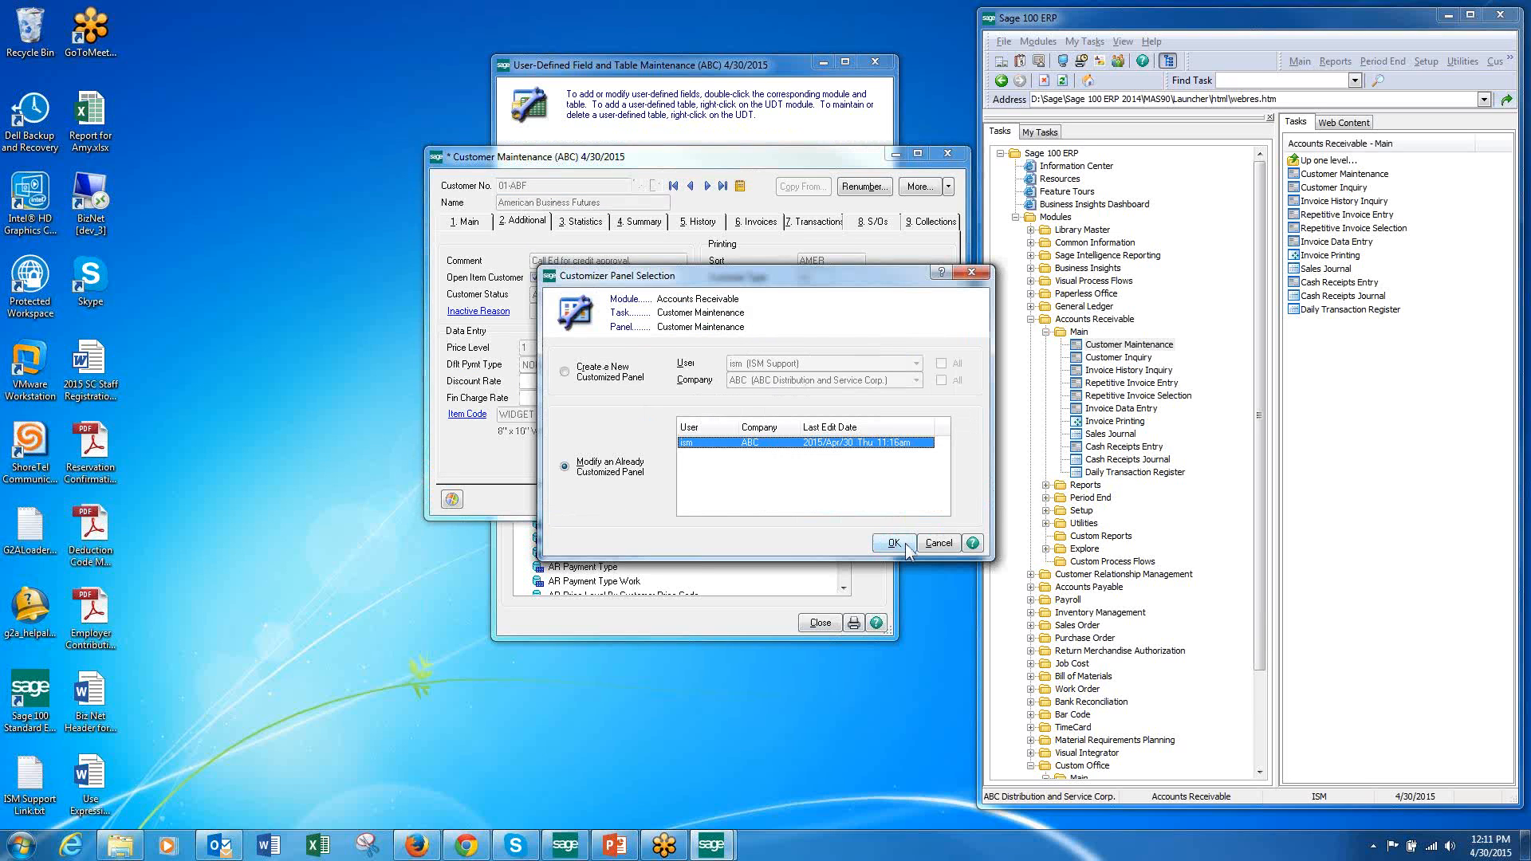
click(894, 542)
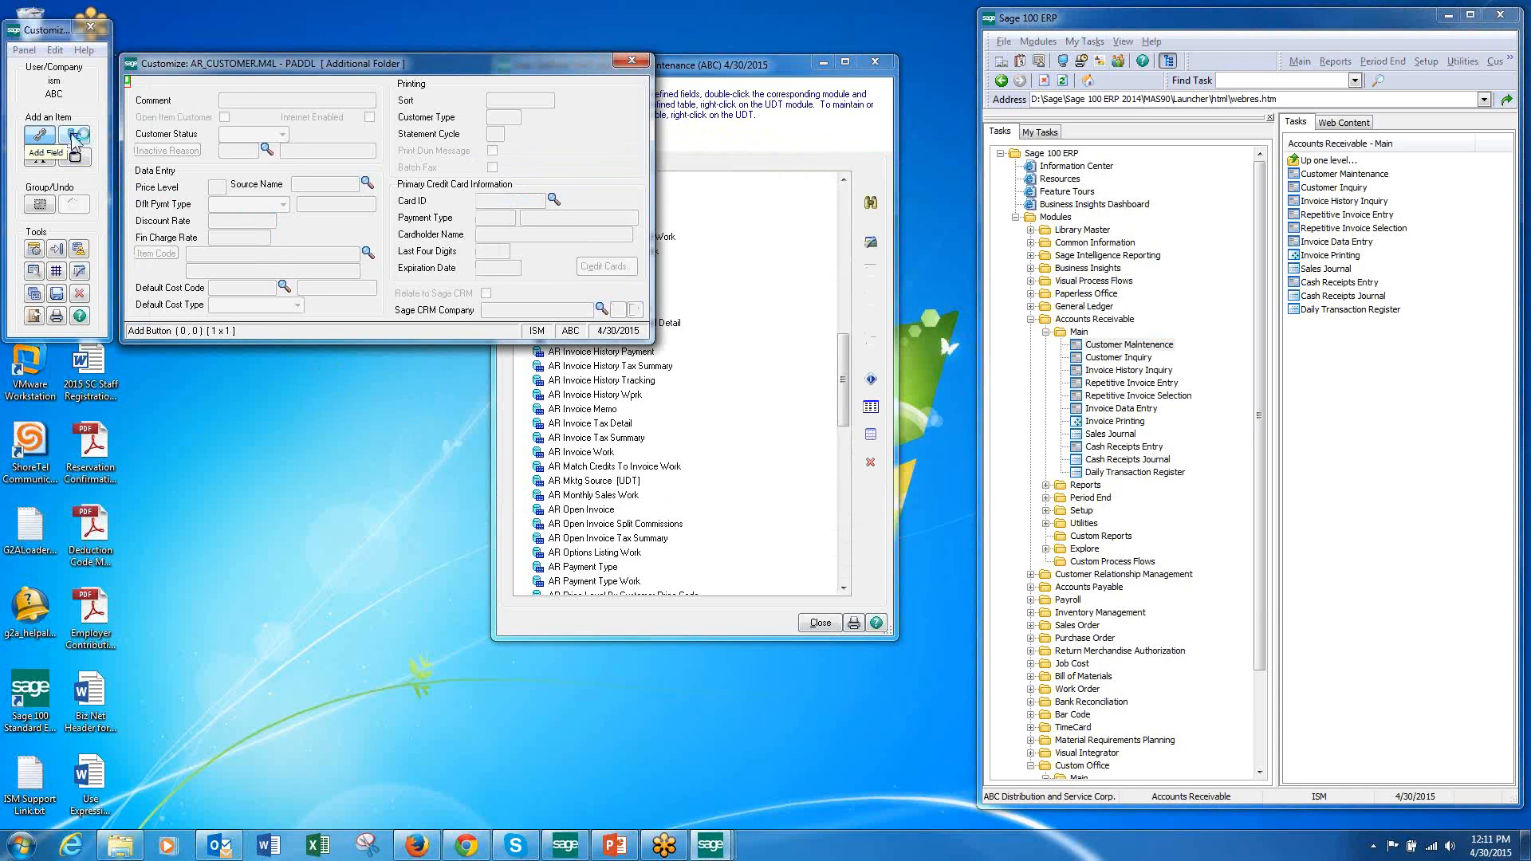
Step: Examine the full list of fields available for adding to the Additional panel, then leave the Customizer without adding one
click(75, 138)
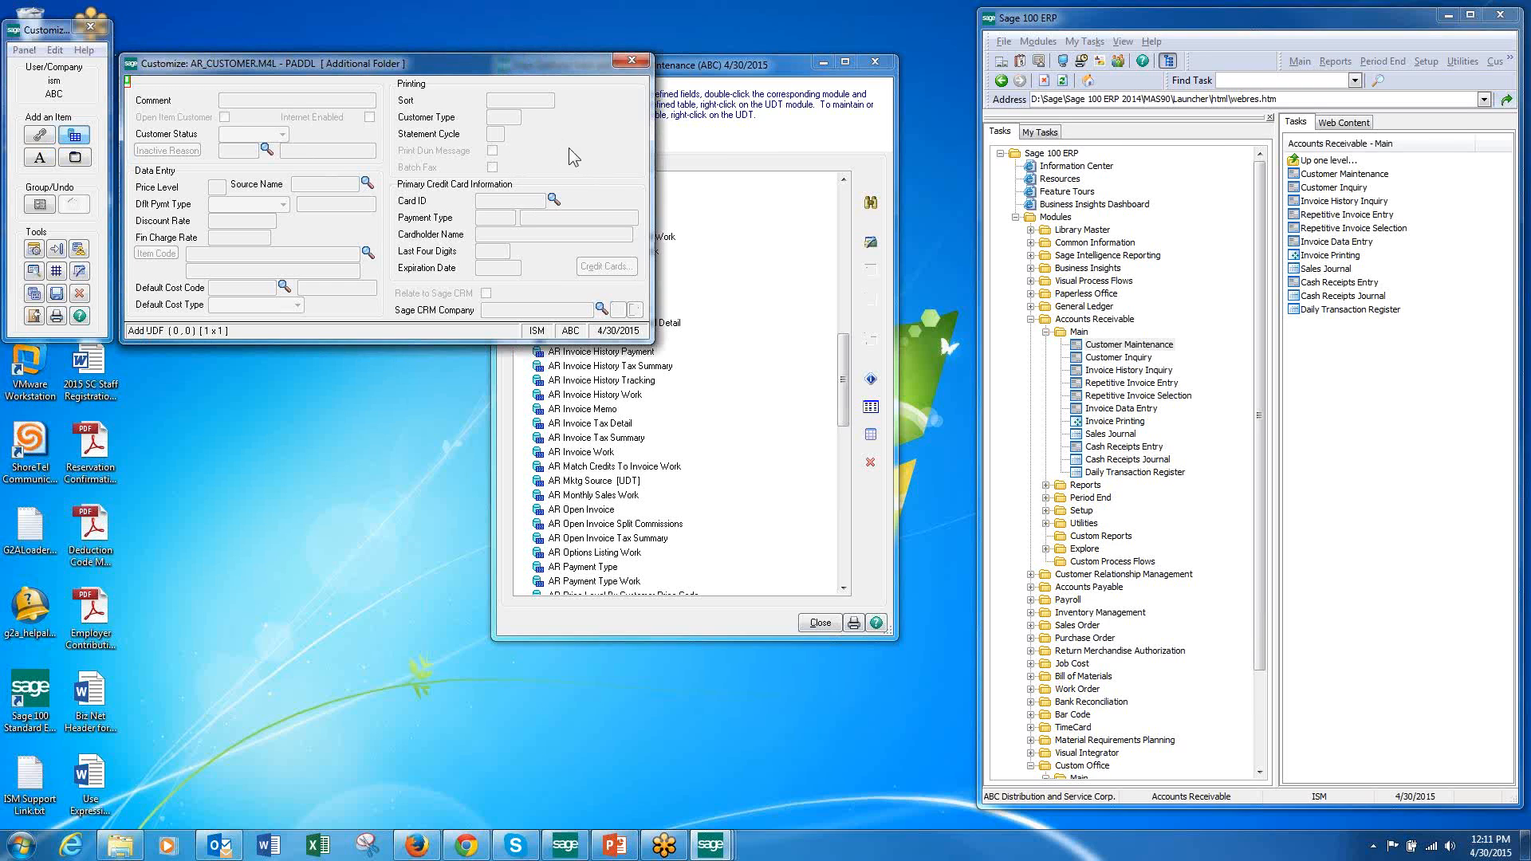
drag(570, 150, 639, 162)
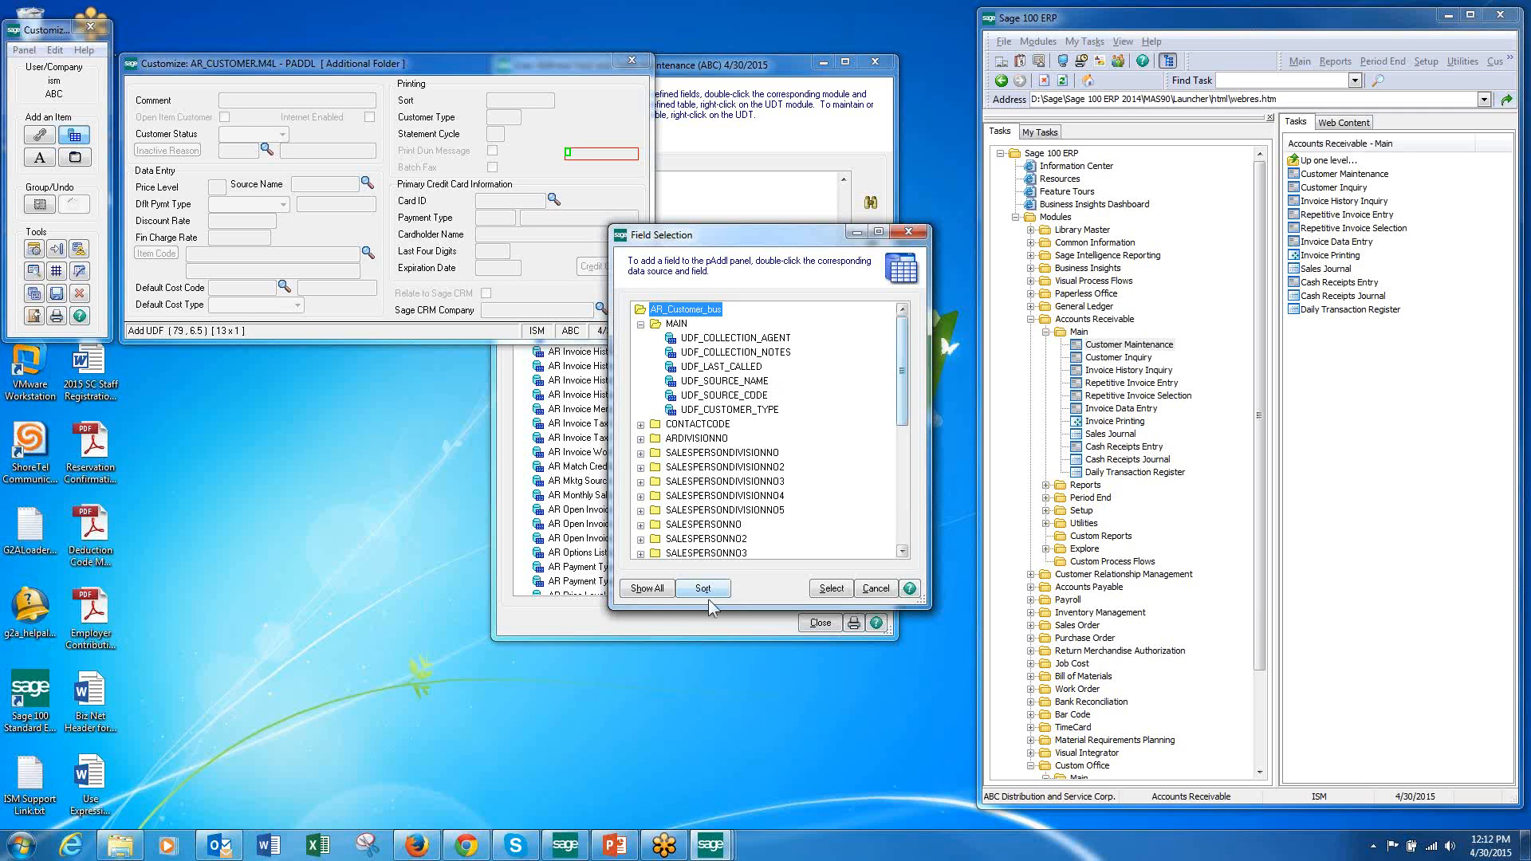
click(649, 589)
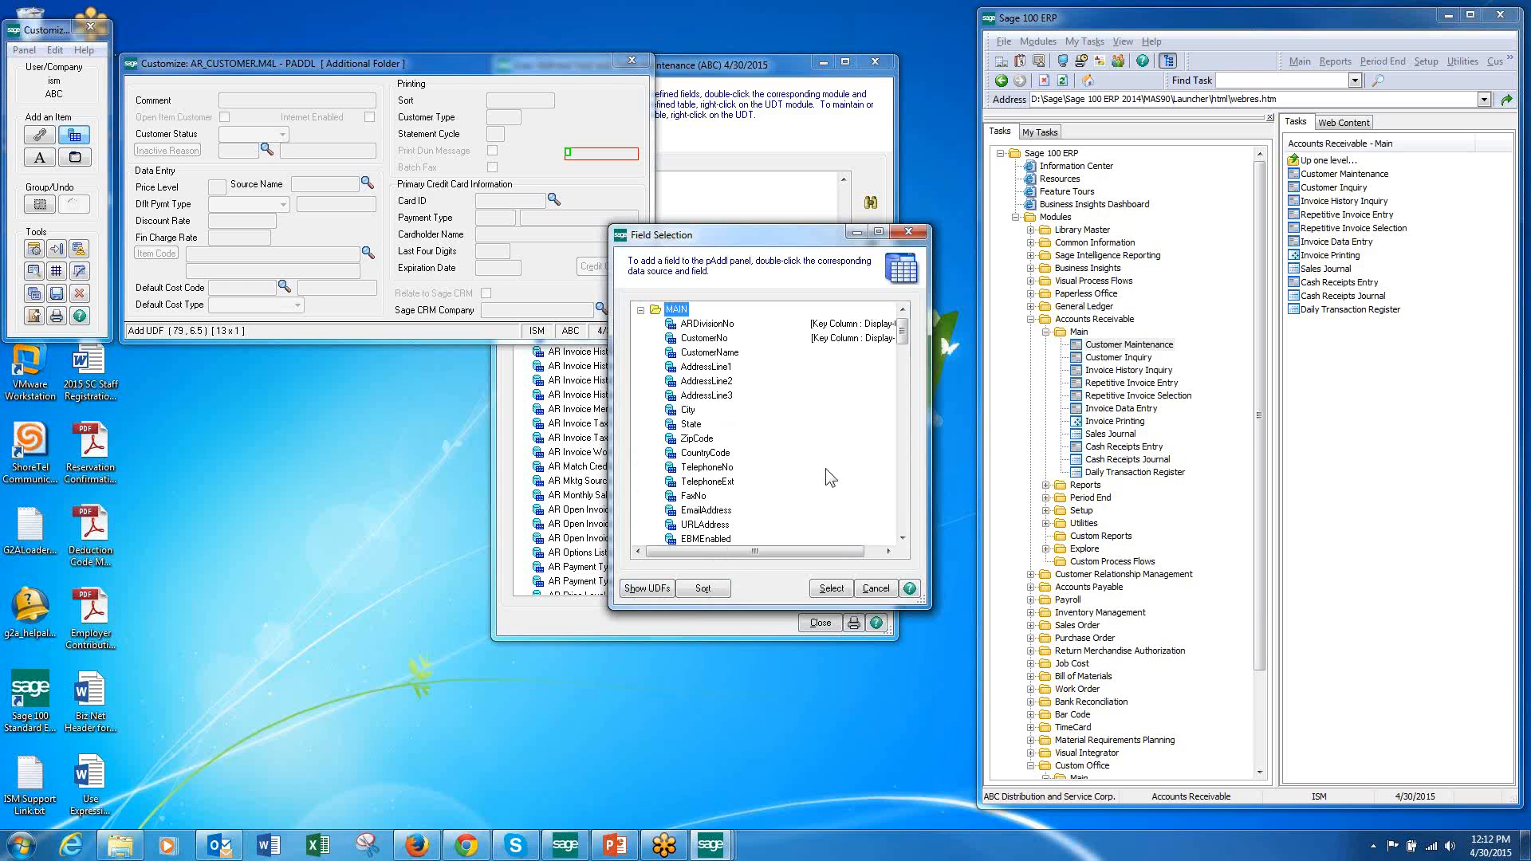
drag(818, 552, 741, 545)
drag(902, 333, 889, 482)
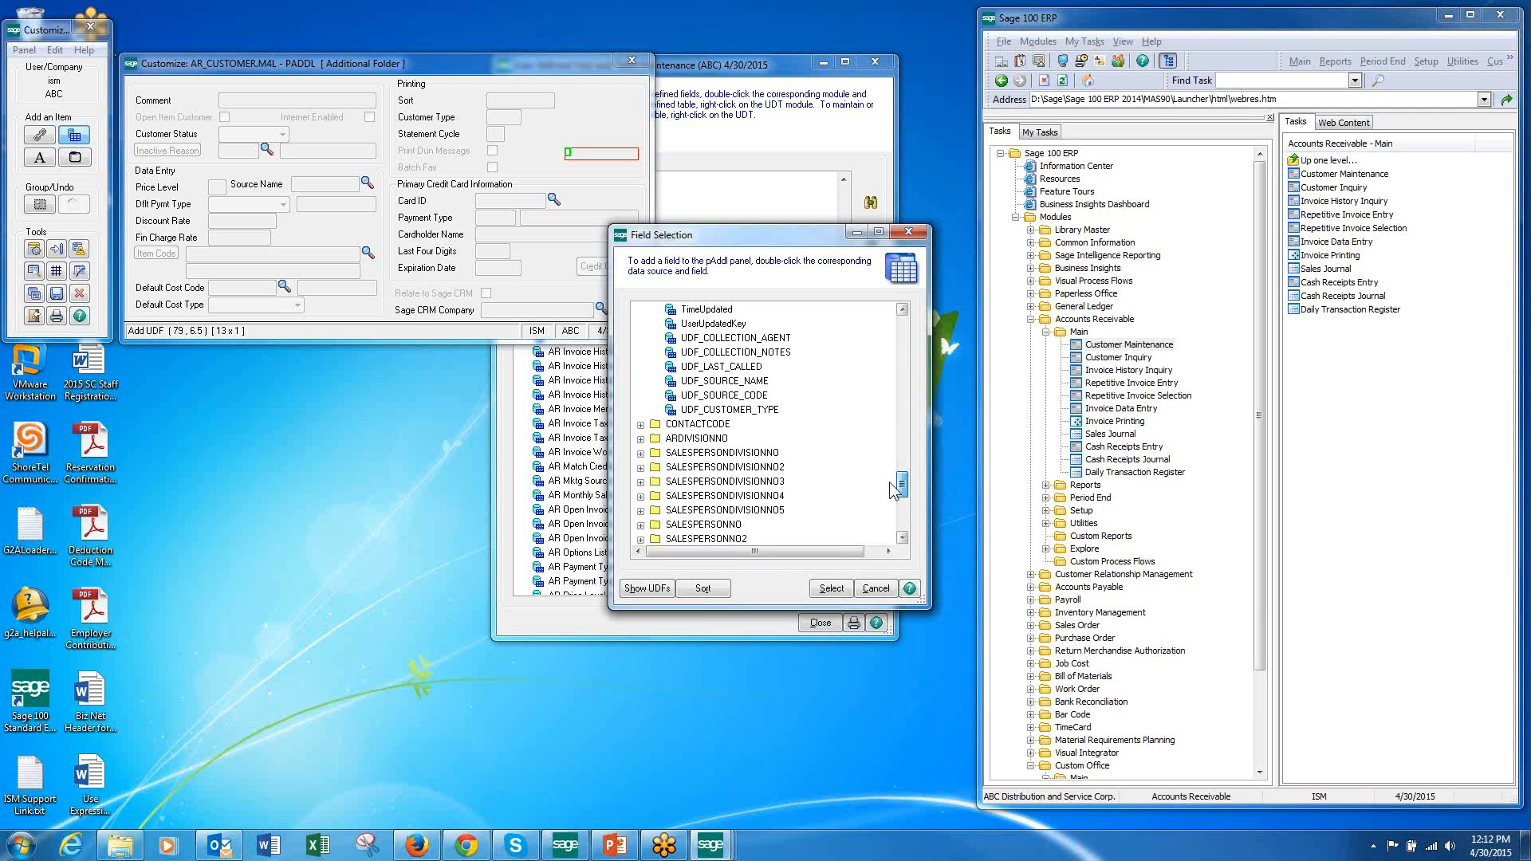
drag(888, 481, 902, 518)
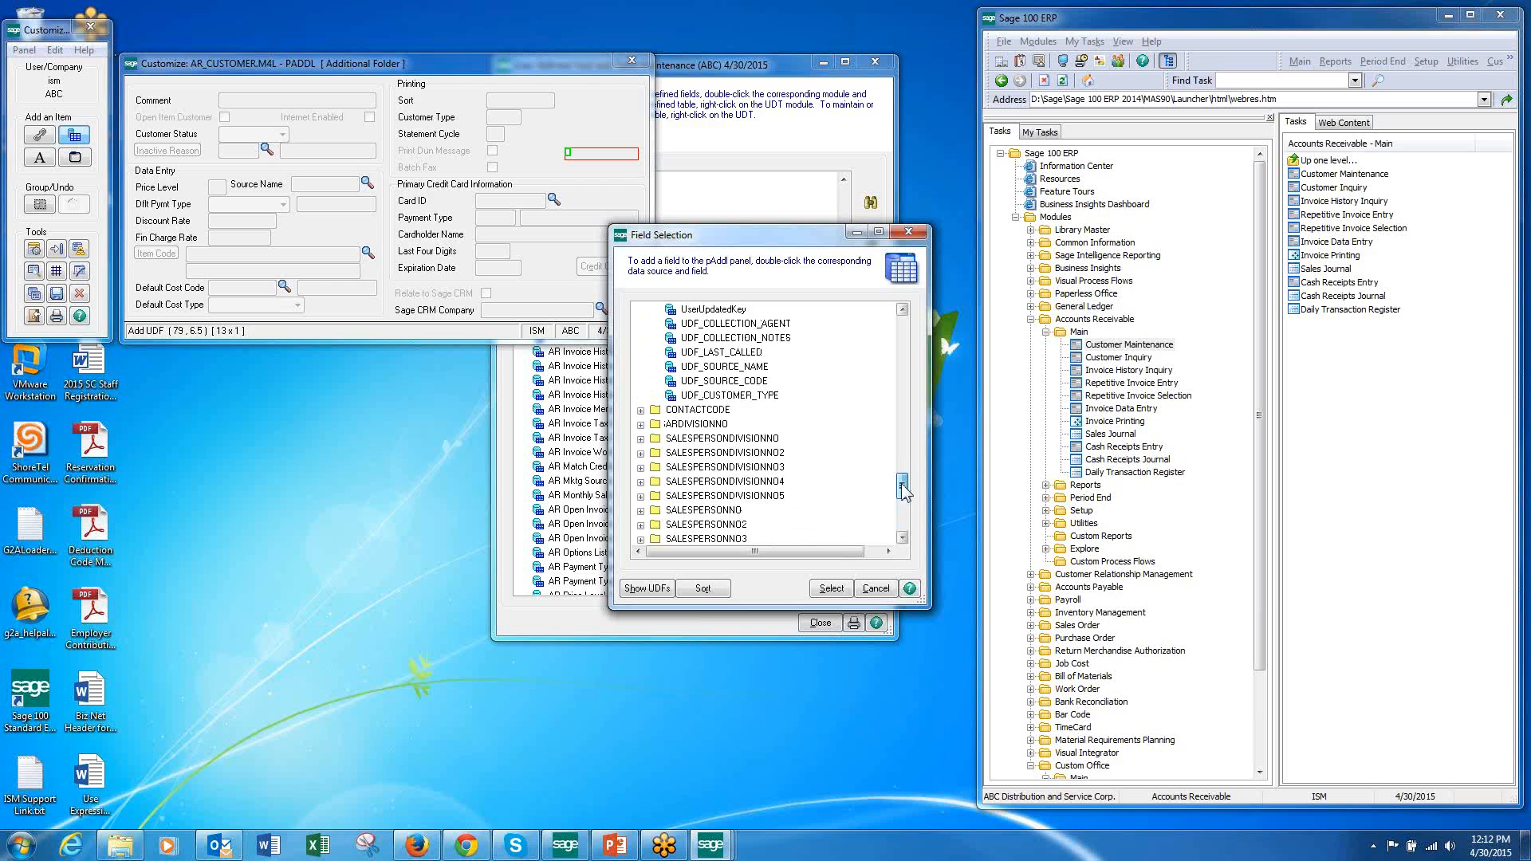
drag(904, 490, 906, 478)
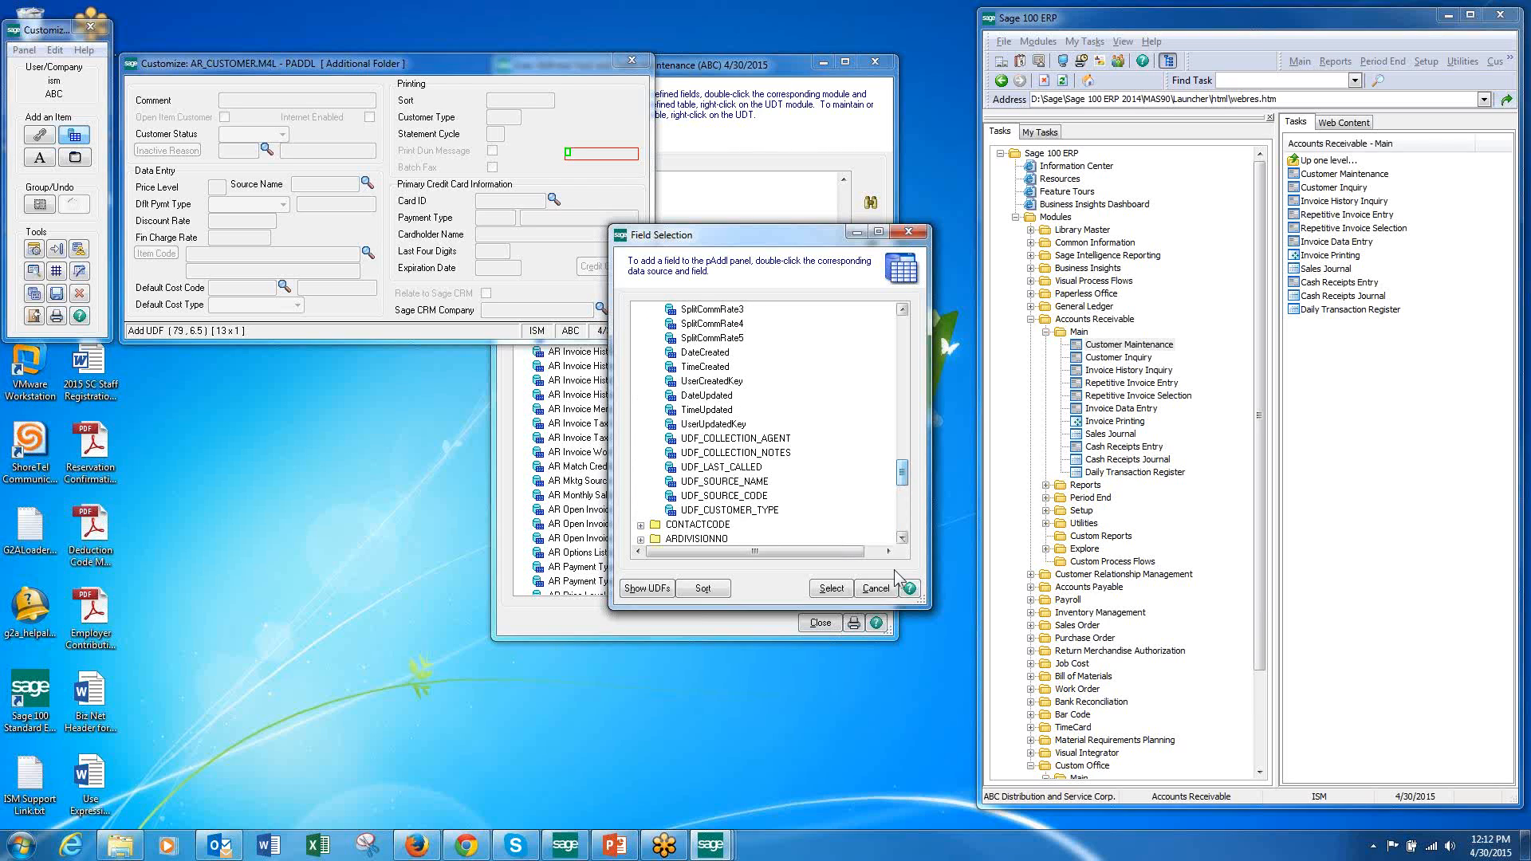
click(877, 588)
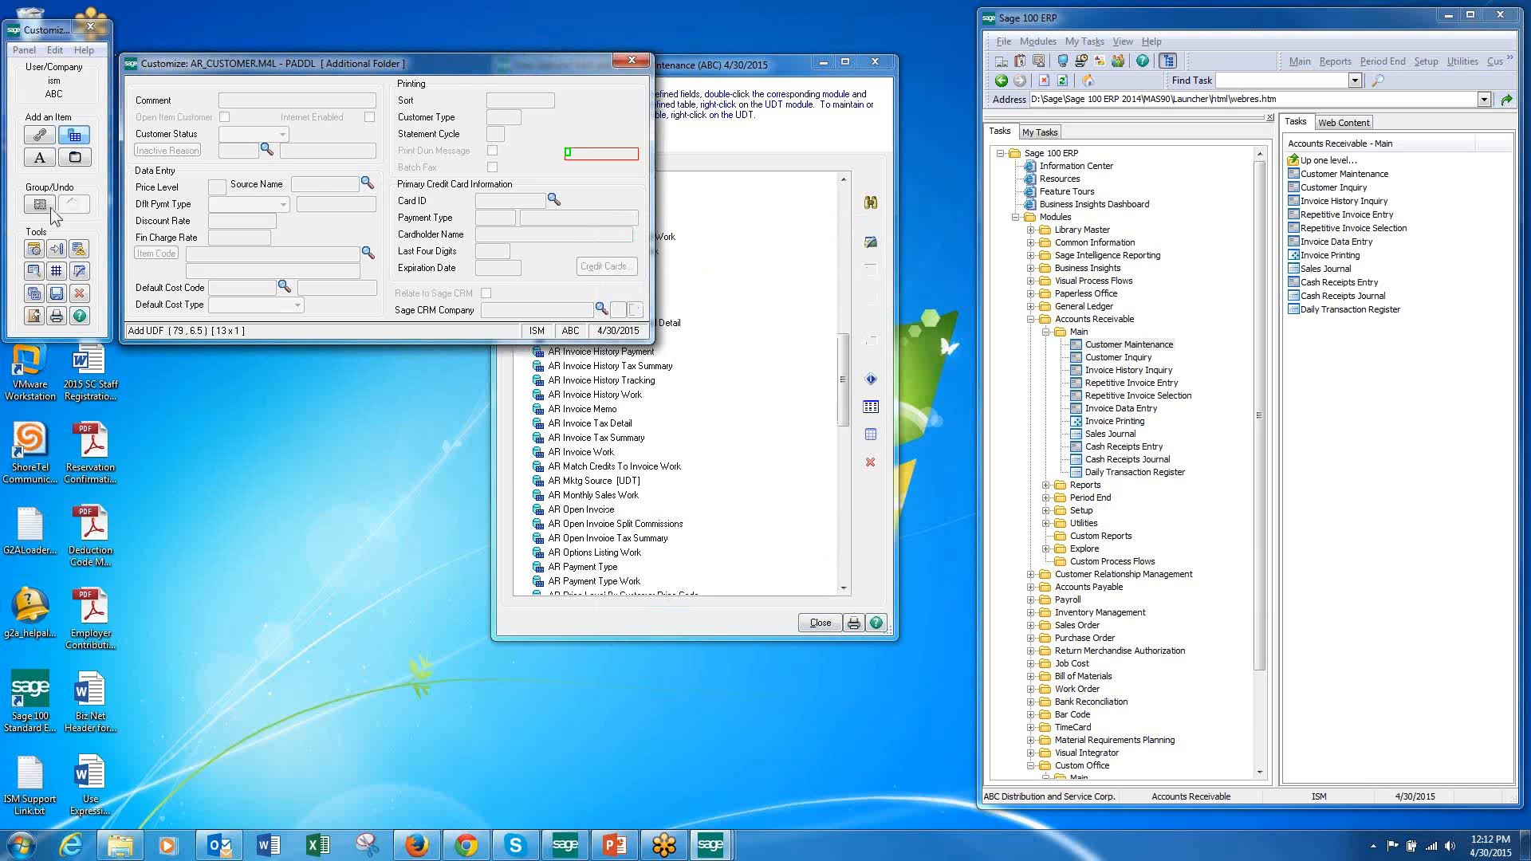
click(35, 317)
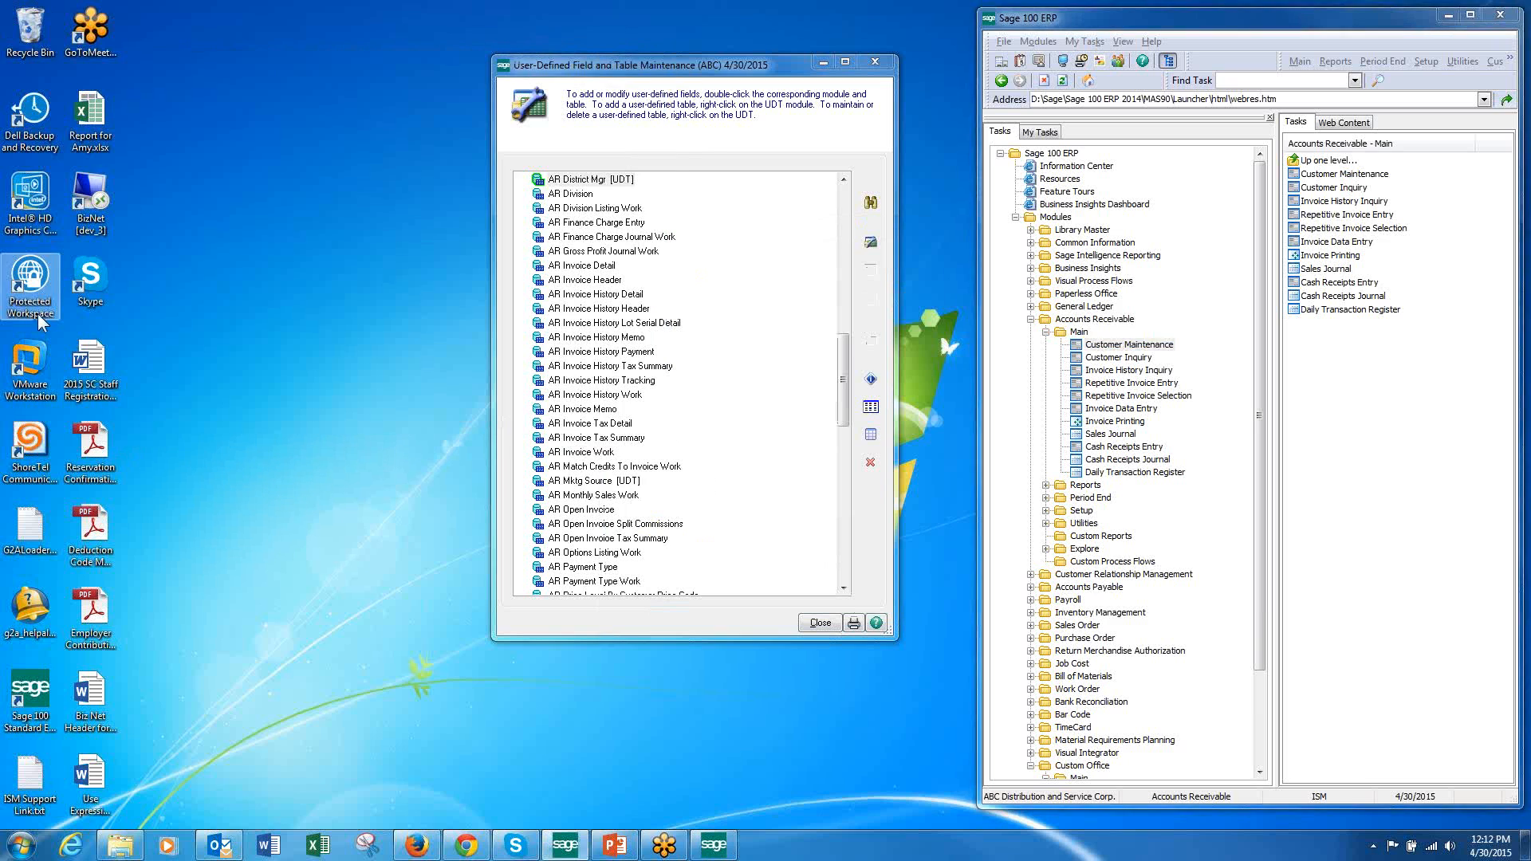
Step: Close User-Defined Field and Table Maintenance and open Customizer Selection from the Custom Office main tasks
click(601, 184)
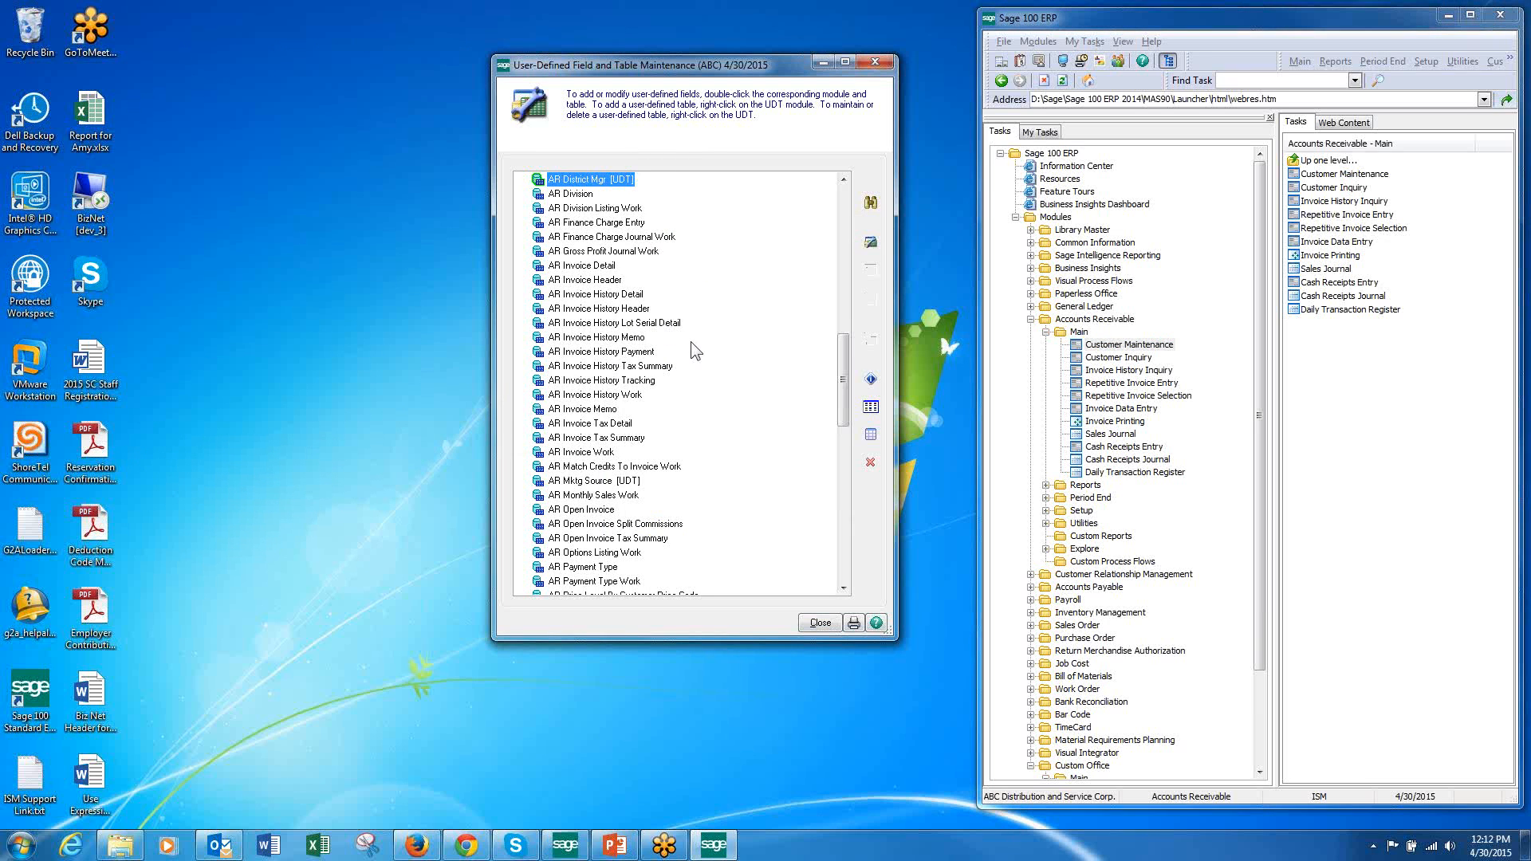
scroll(691, 341, up, 5)
scroll(691, 341, up, 12)
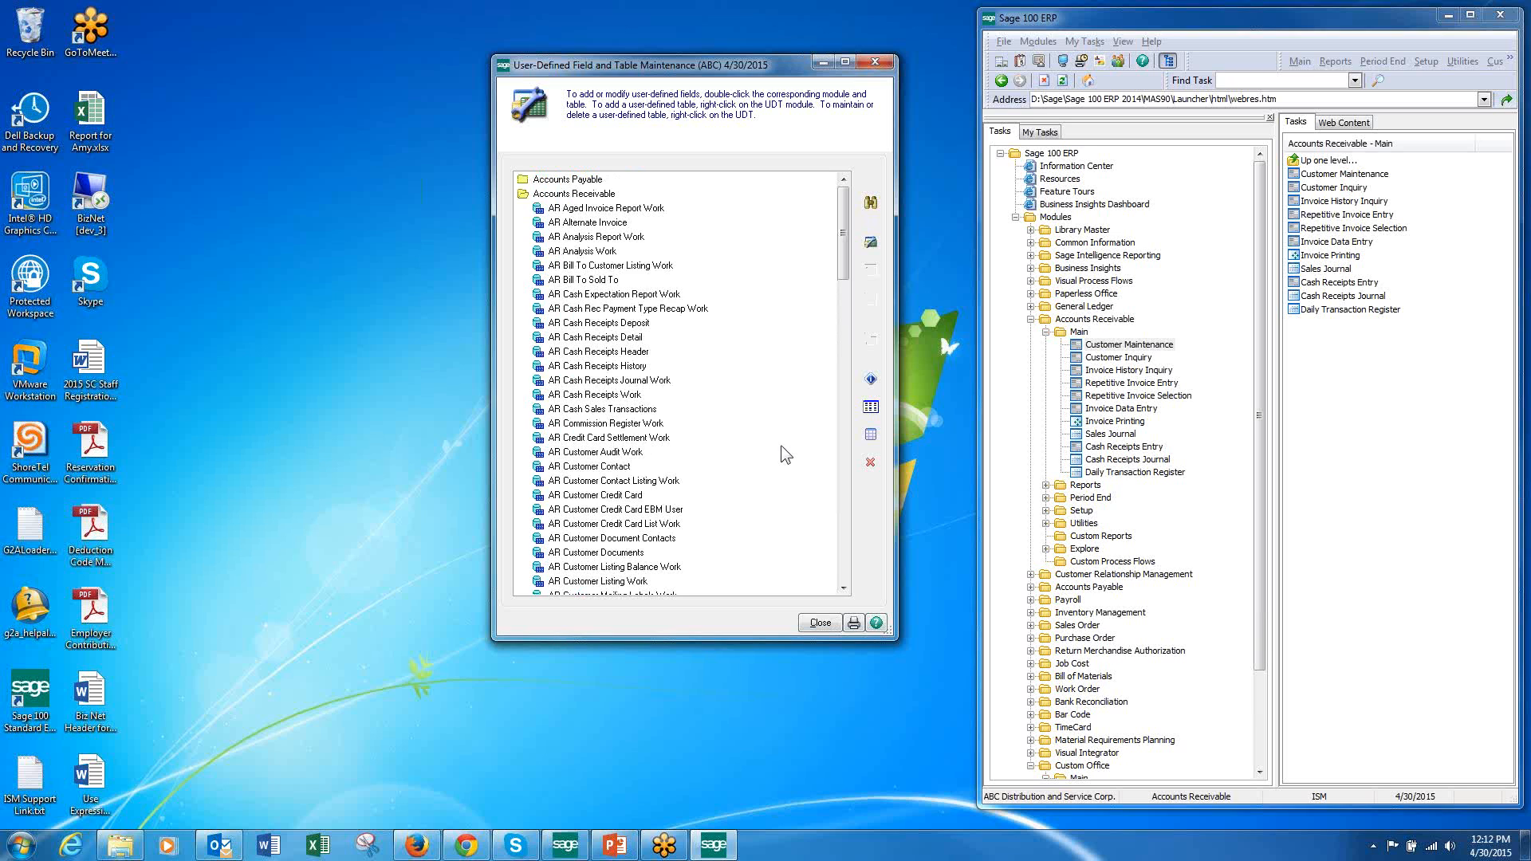
click(821, 623)
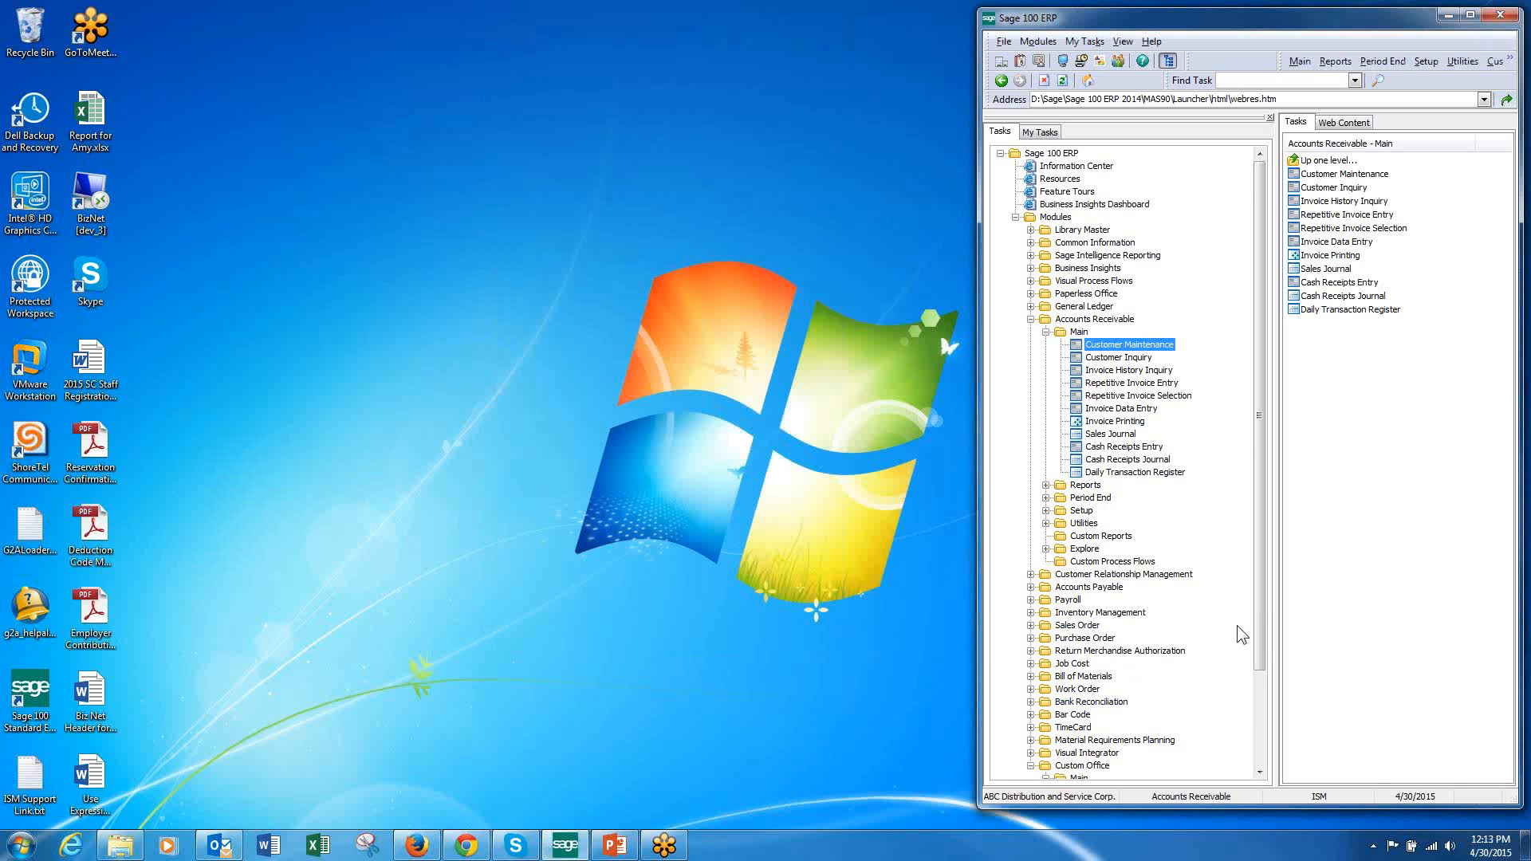
scroll(1237, 625, down, 3)
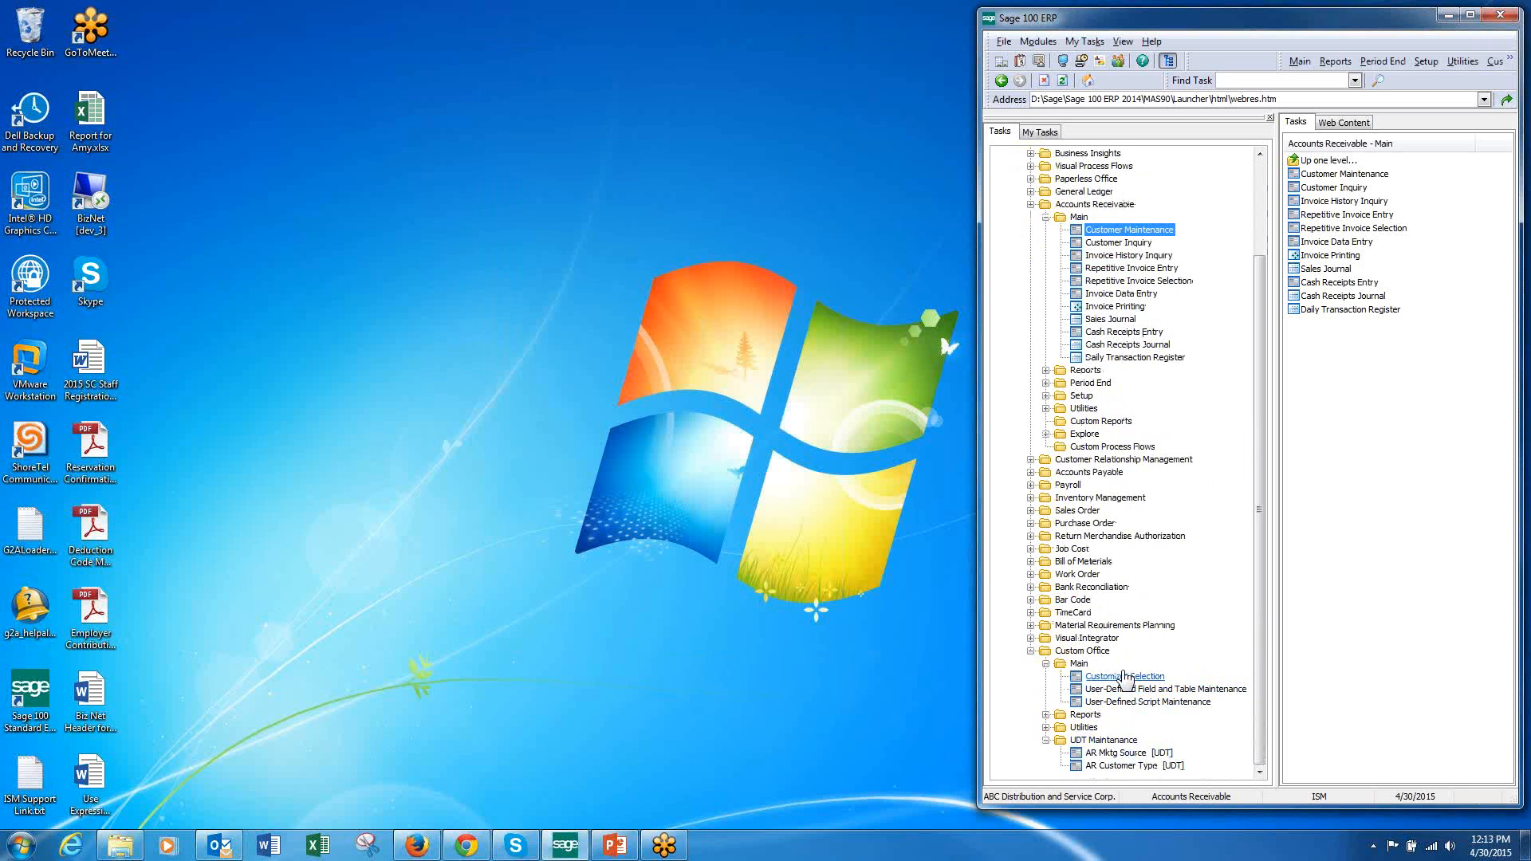
click(1125, 678)
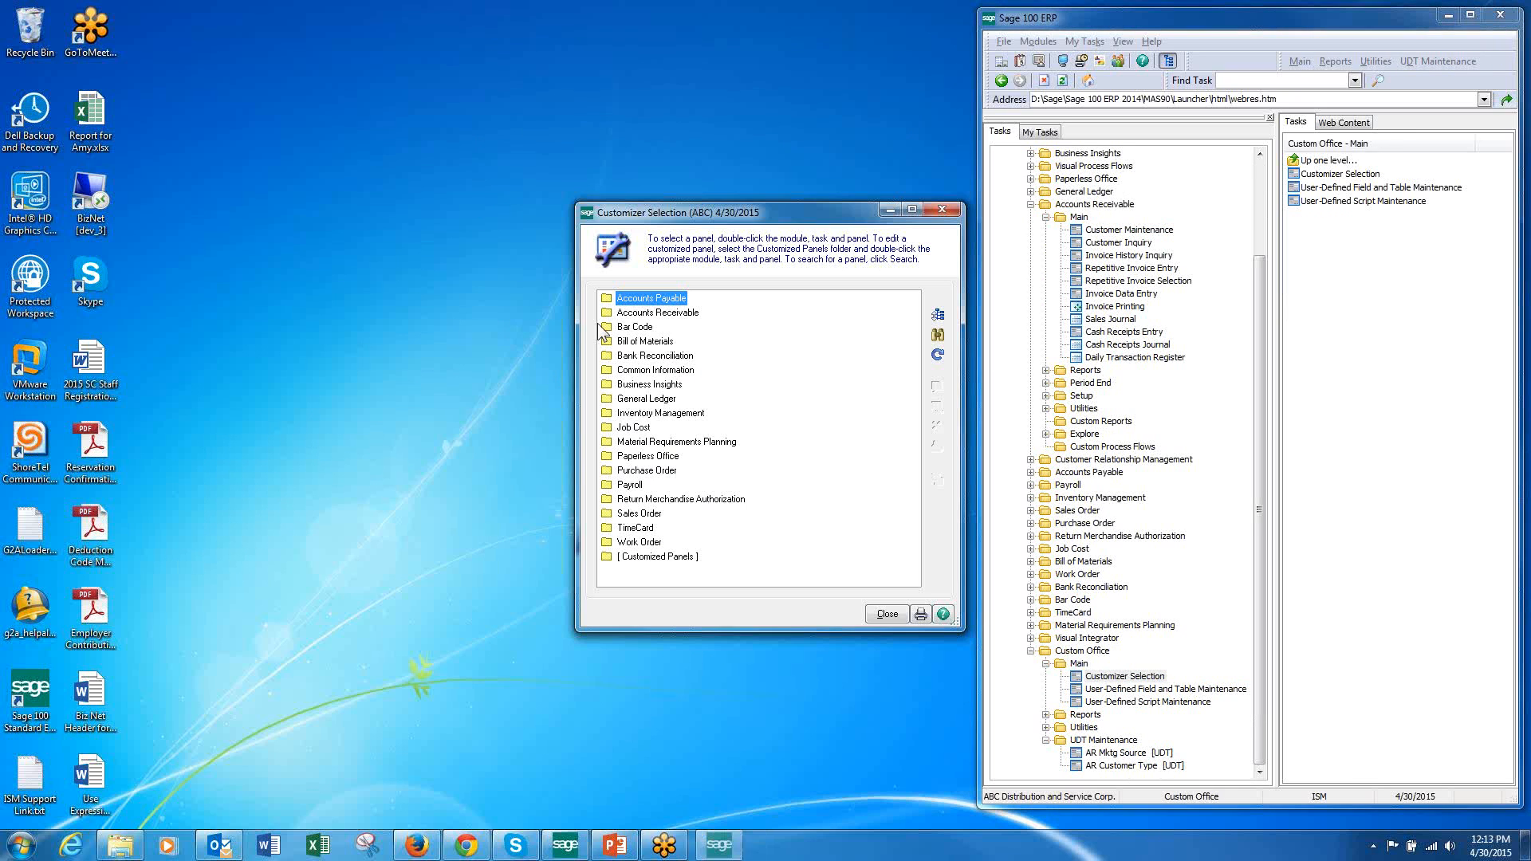
Step: Expand the customized panels down to Accounts Receivable Customer Maintenance for user ism and company ABC
double_click(618, 313)
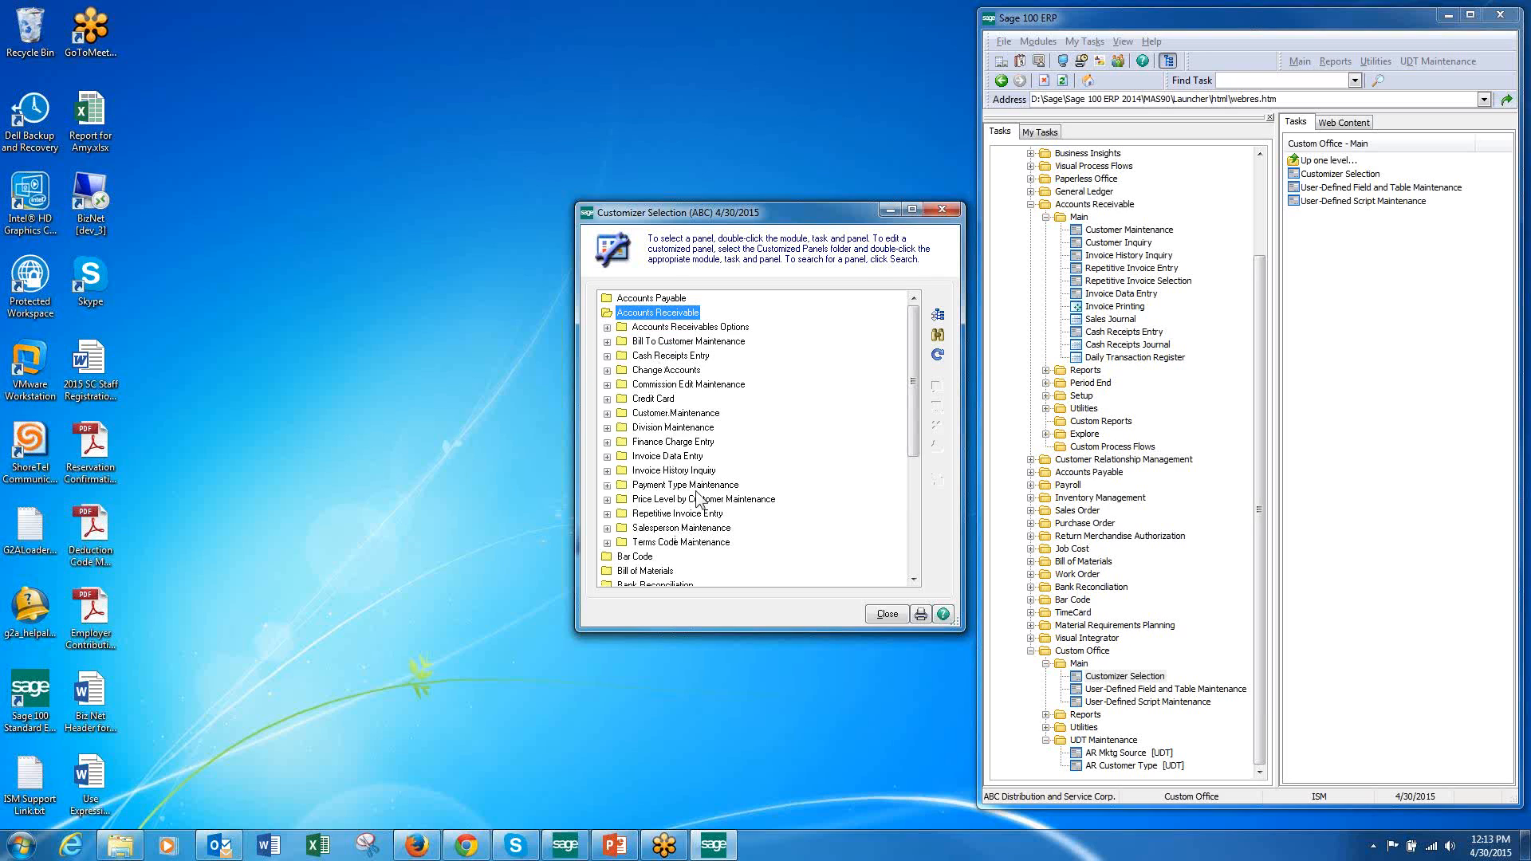
double_click(606, 313)
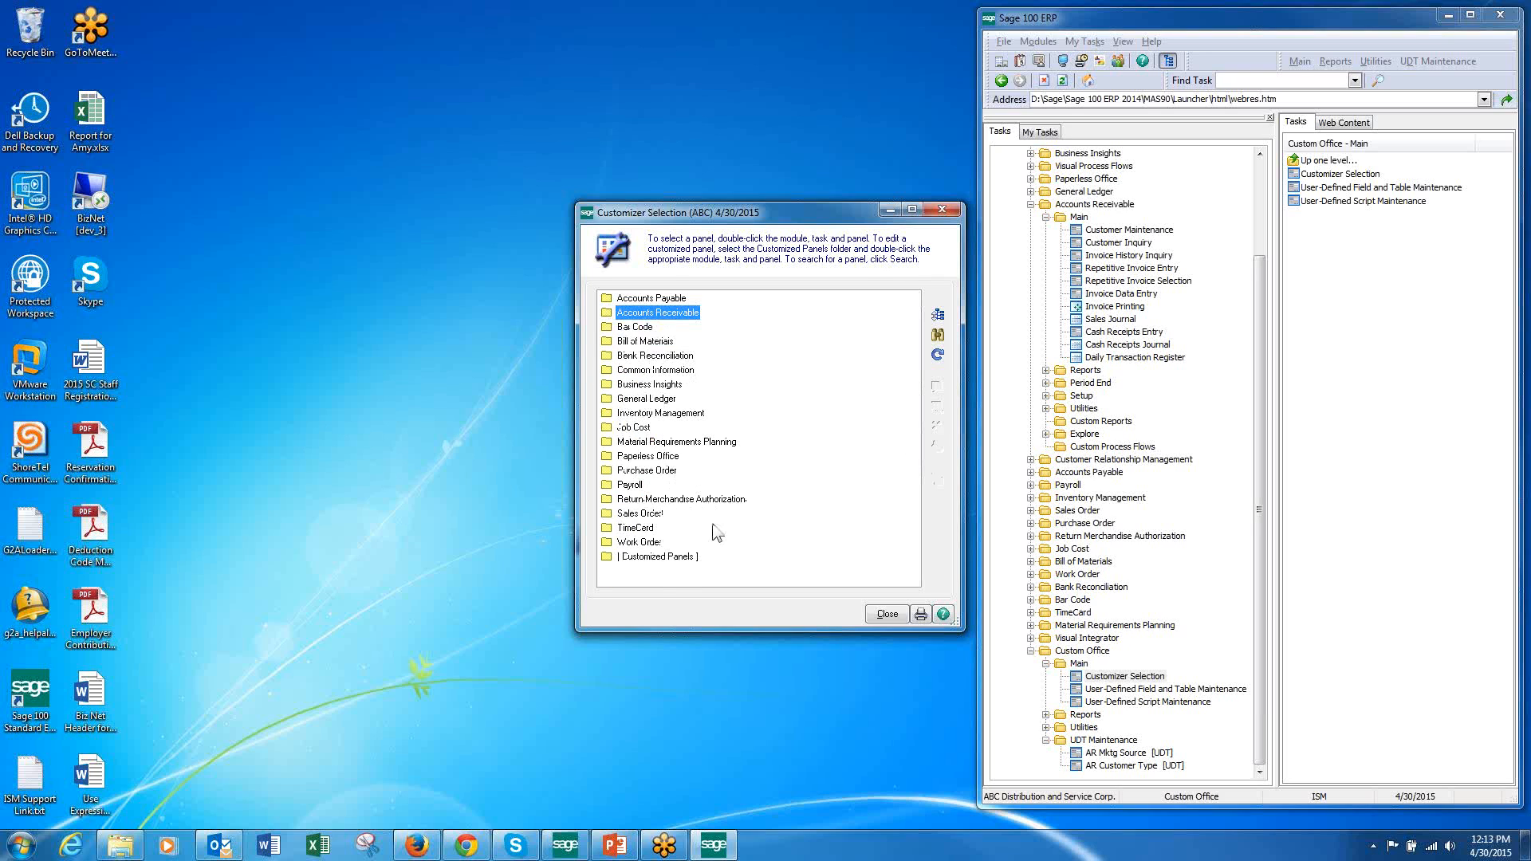
click(648, 557)
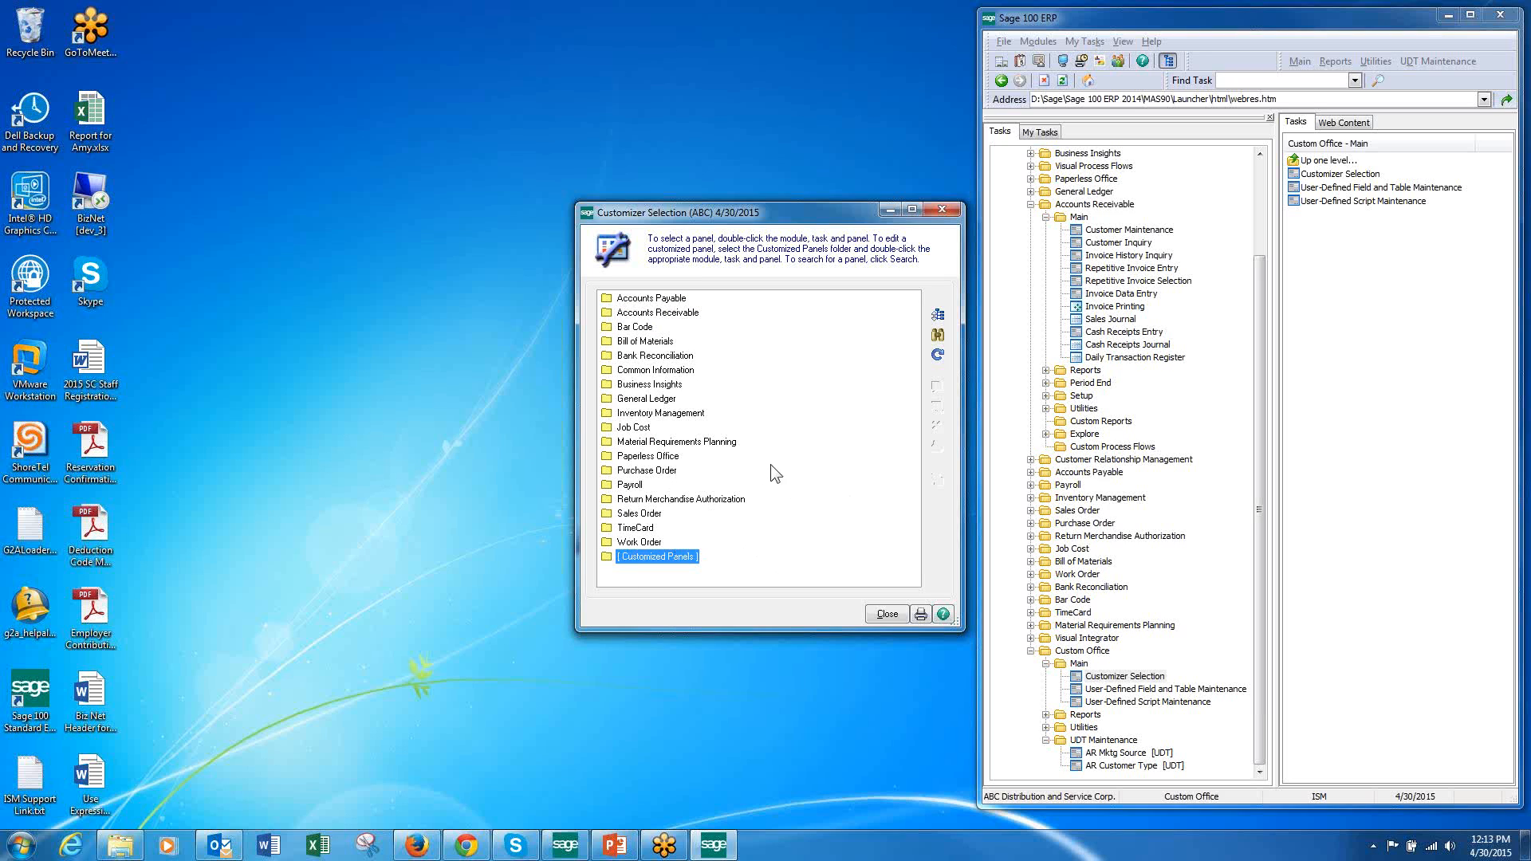
double_click(607, 556)
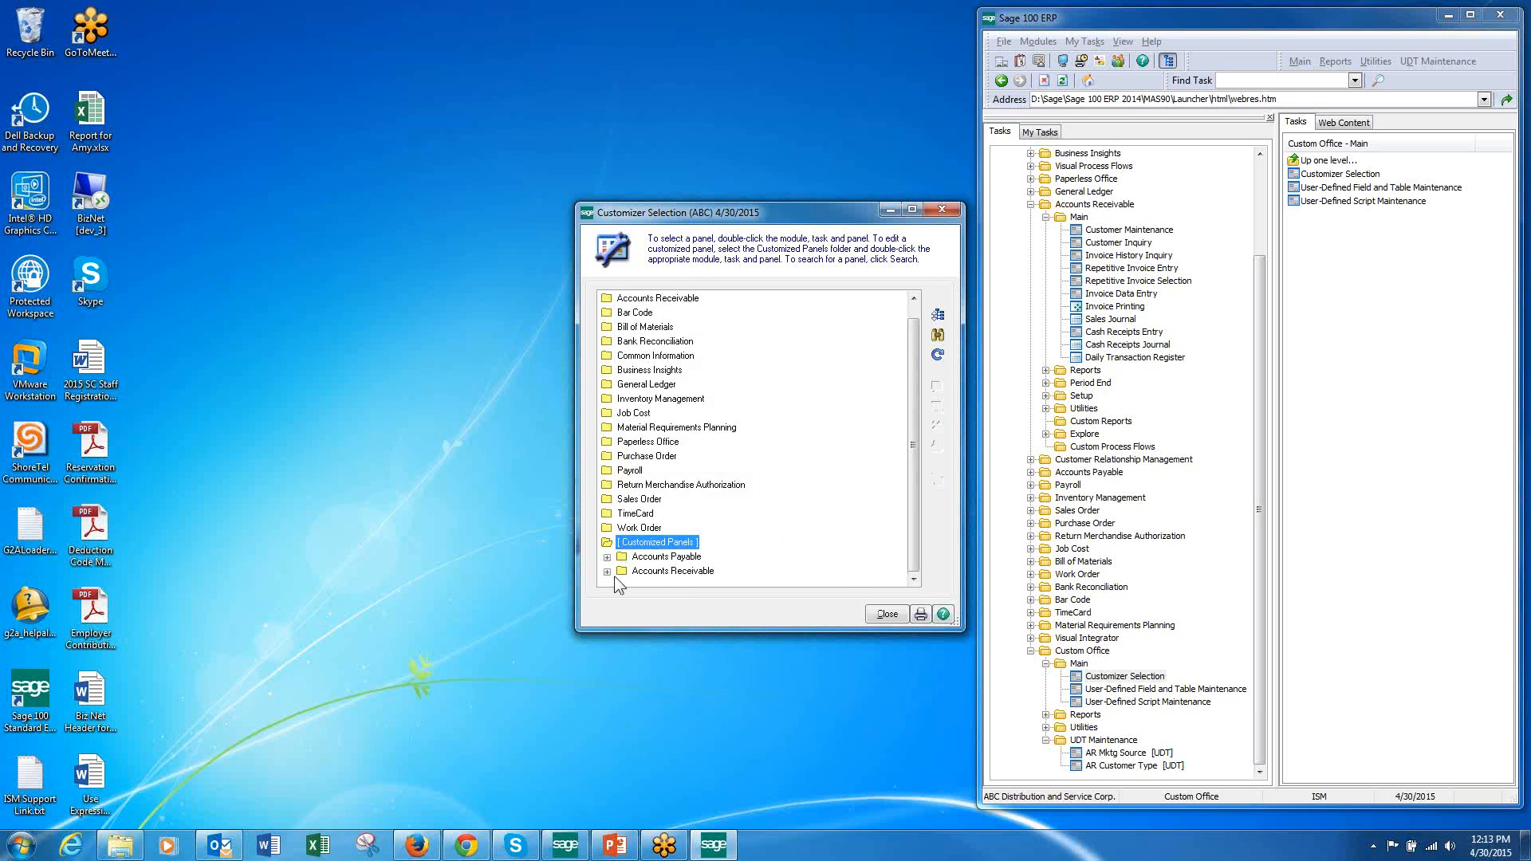
click(607, 571)
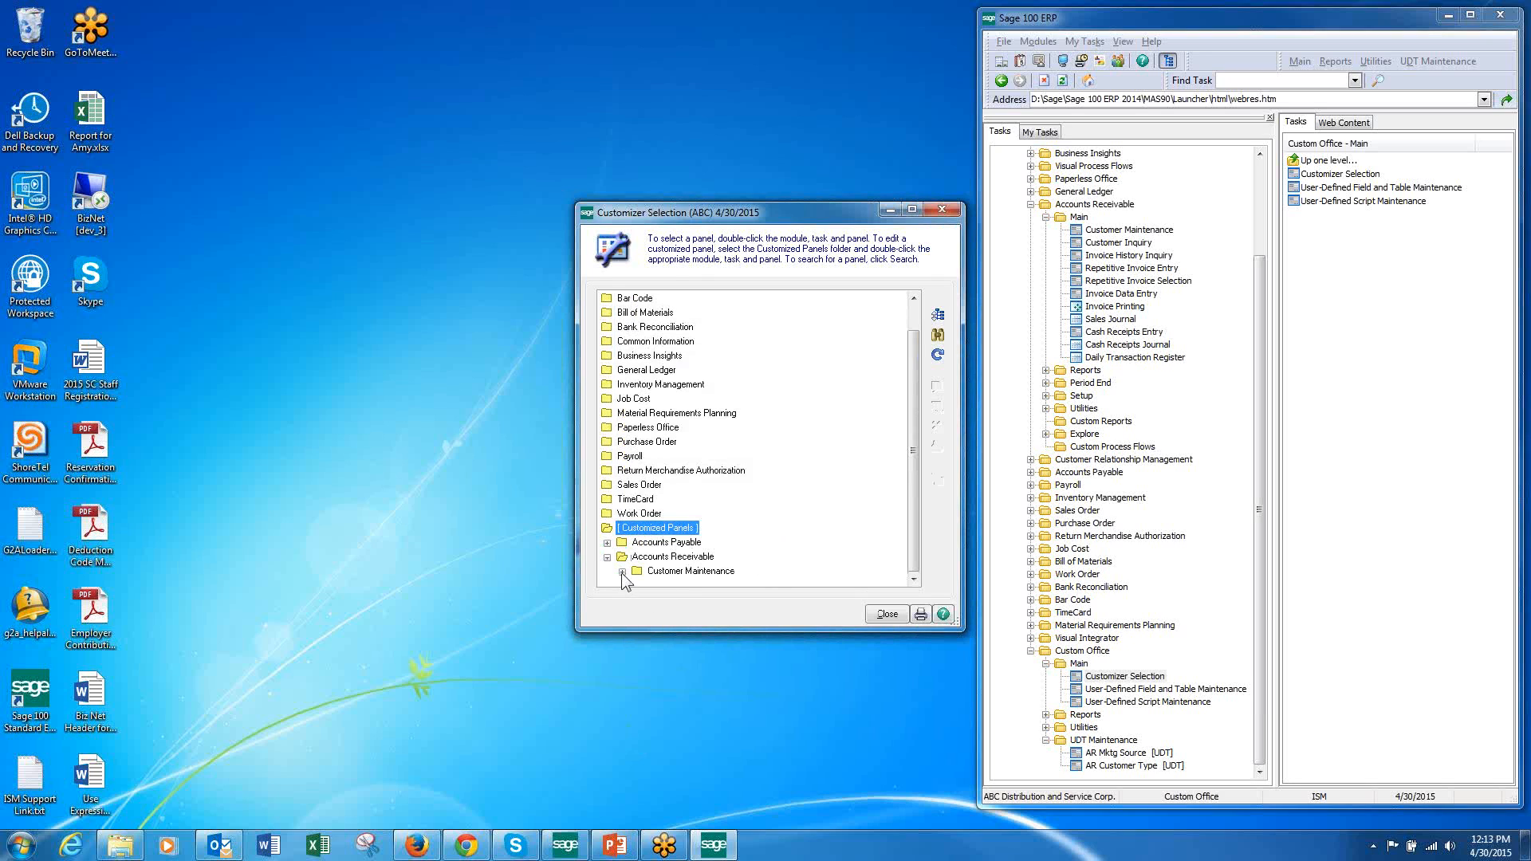
click(622, 572)
click(674, 572)
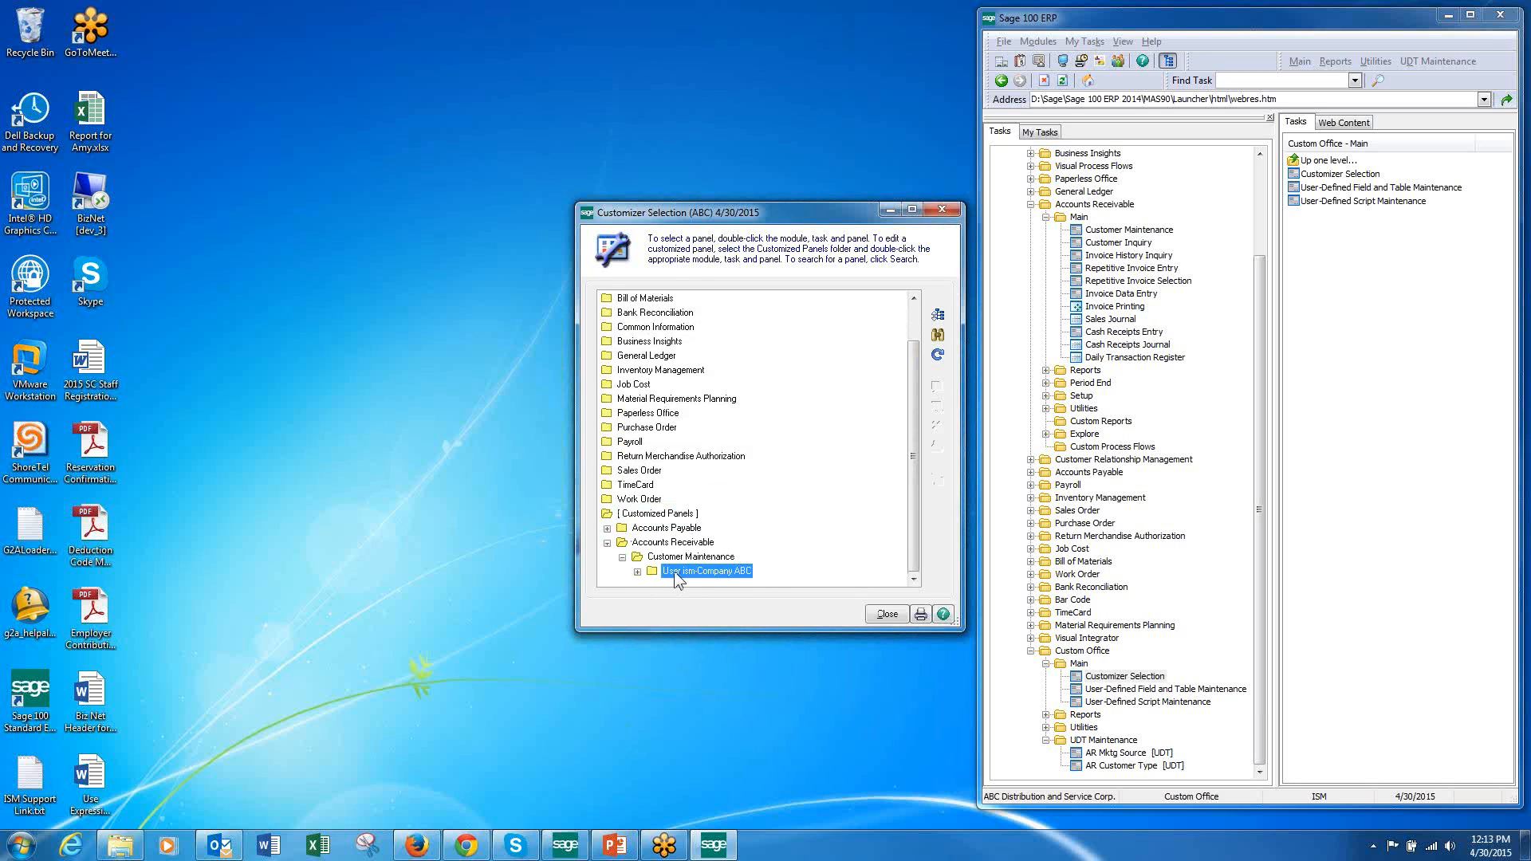
click(638, 572)
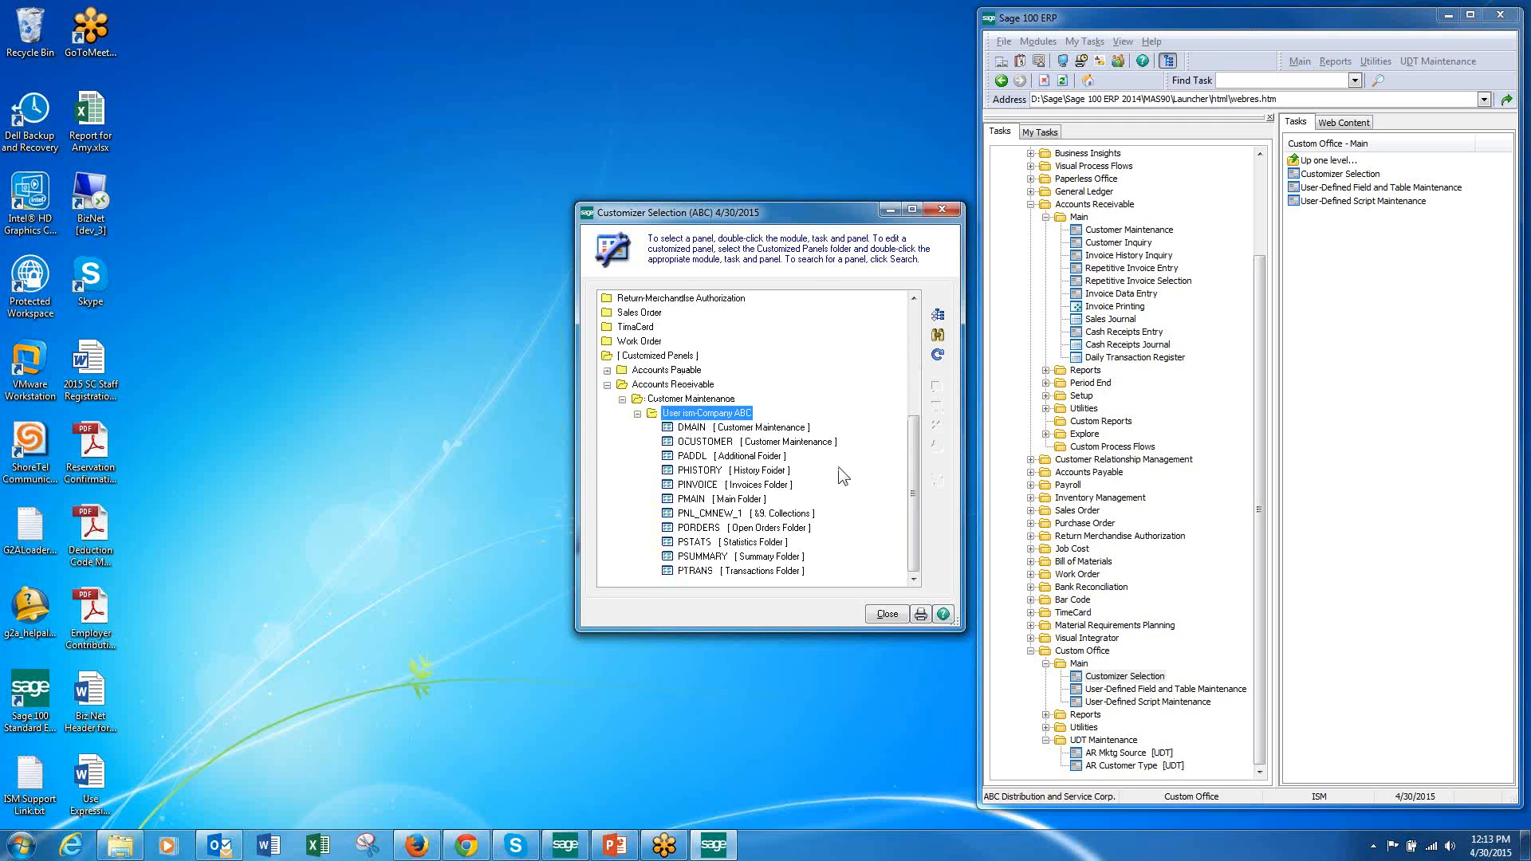
Step: View the customized DMAIN panel of Customer Maintenance in the Customizer, then exit it and close Customizer Selection
click(793, 430)
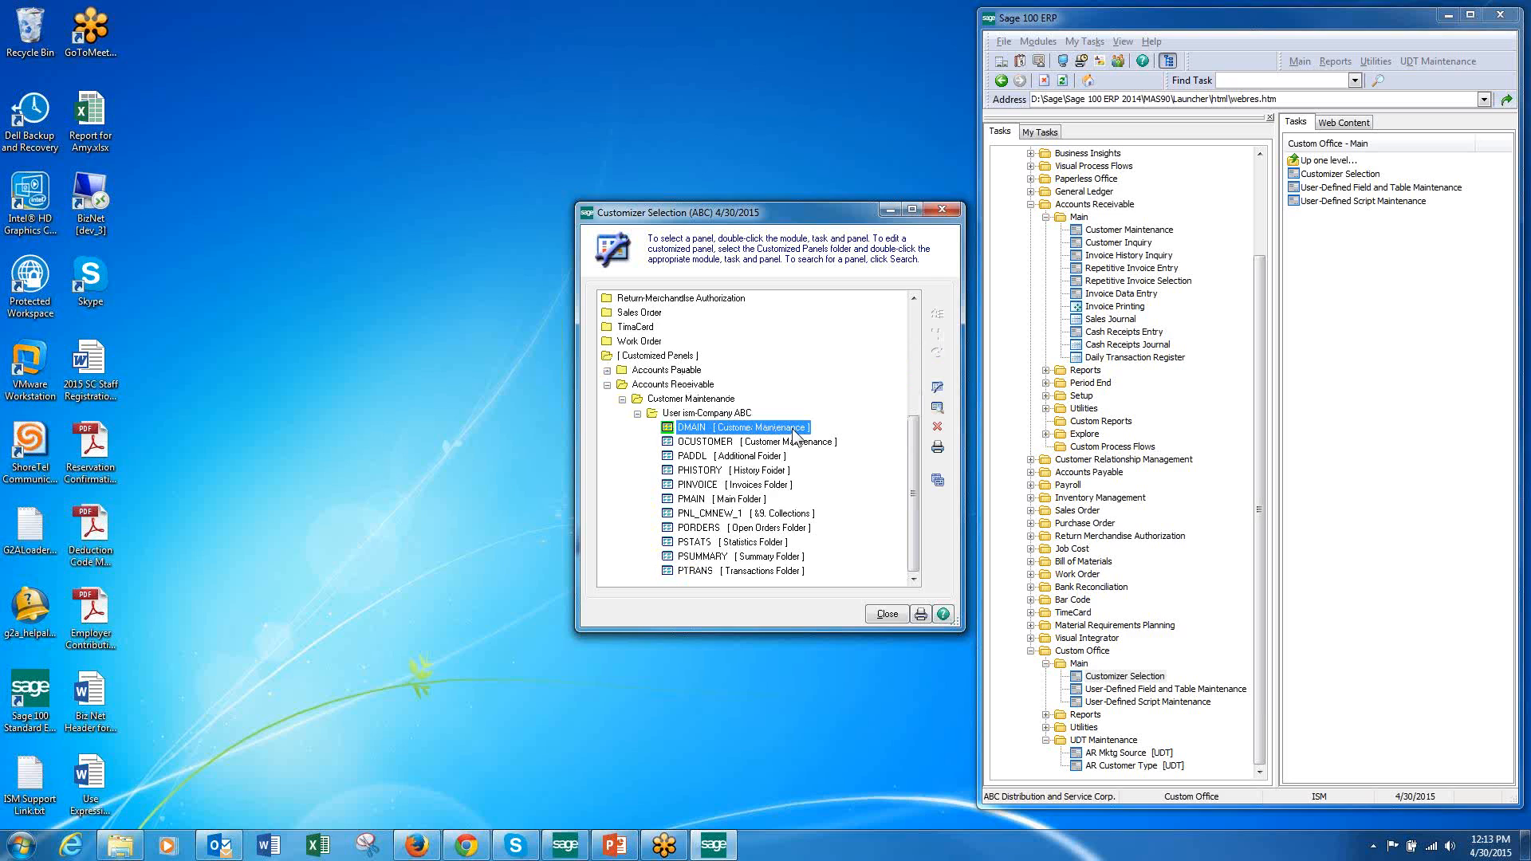
click(938, 388)
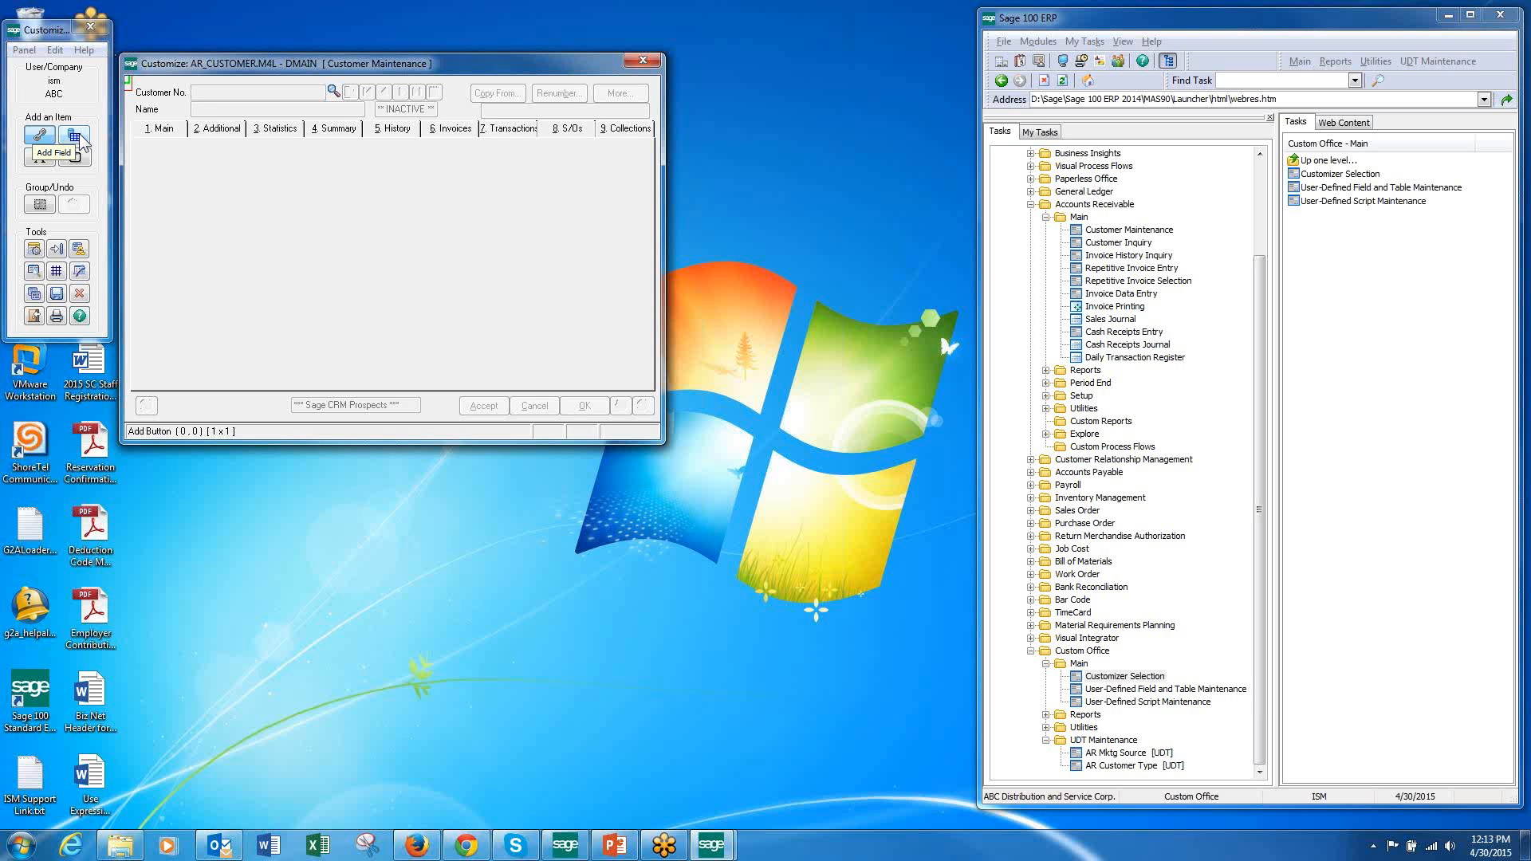
click(34, 316)
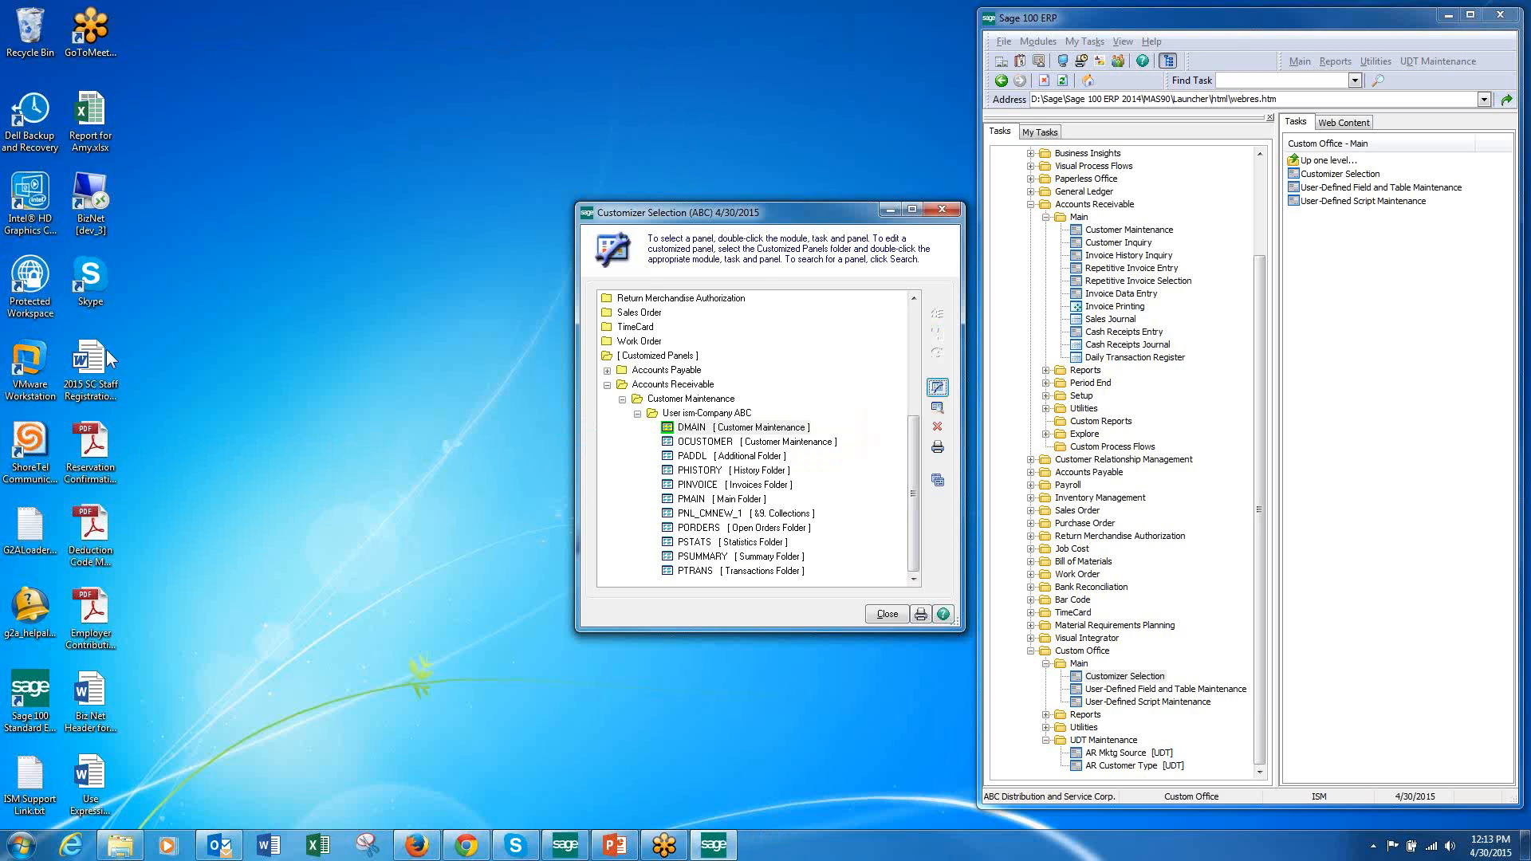
click(884, 614)
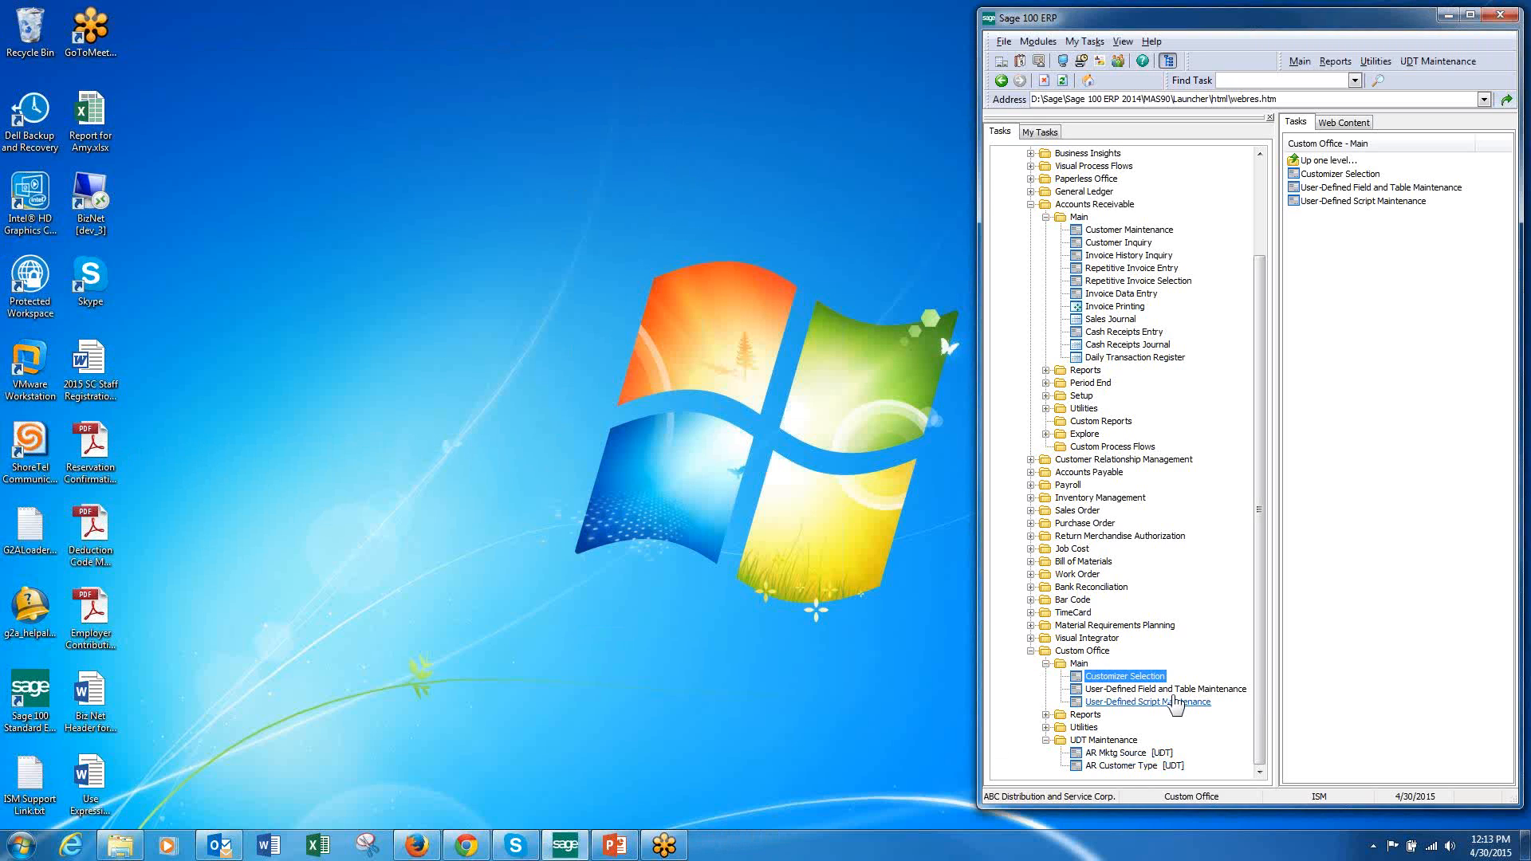
Step: Open User-Defined Field and Table Maintenance and view the form for adding an Accounts Receivable user-defined table, then cancel it
click(1165, 689)
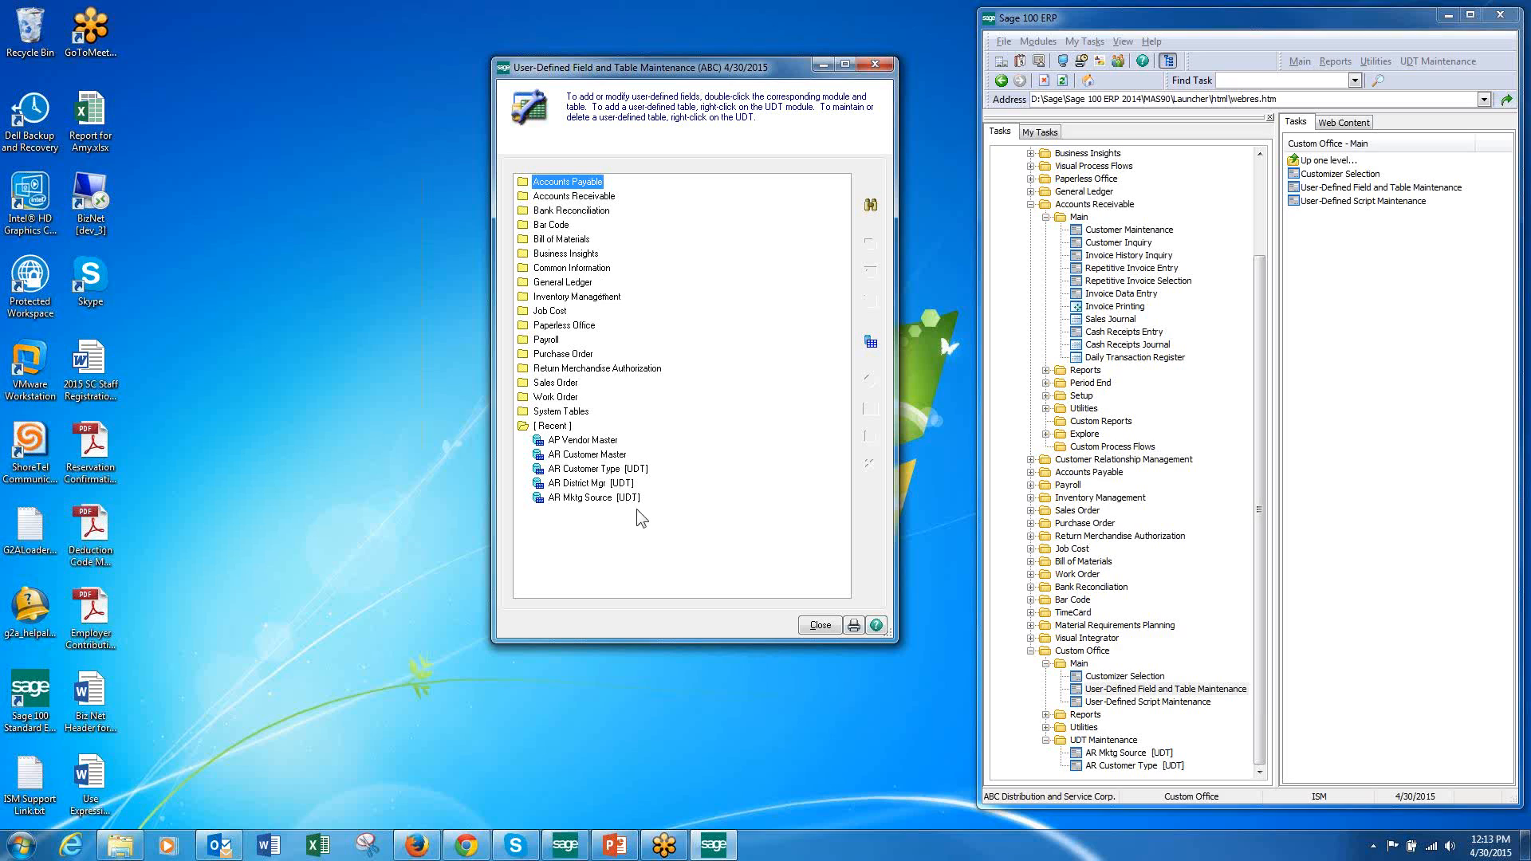
click(528, 198)
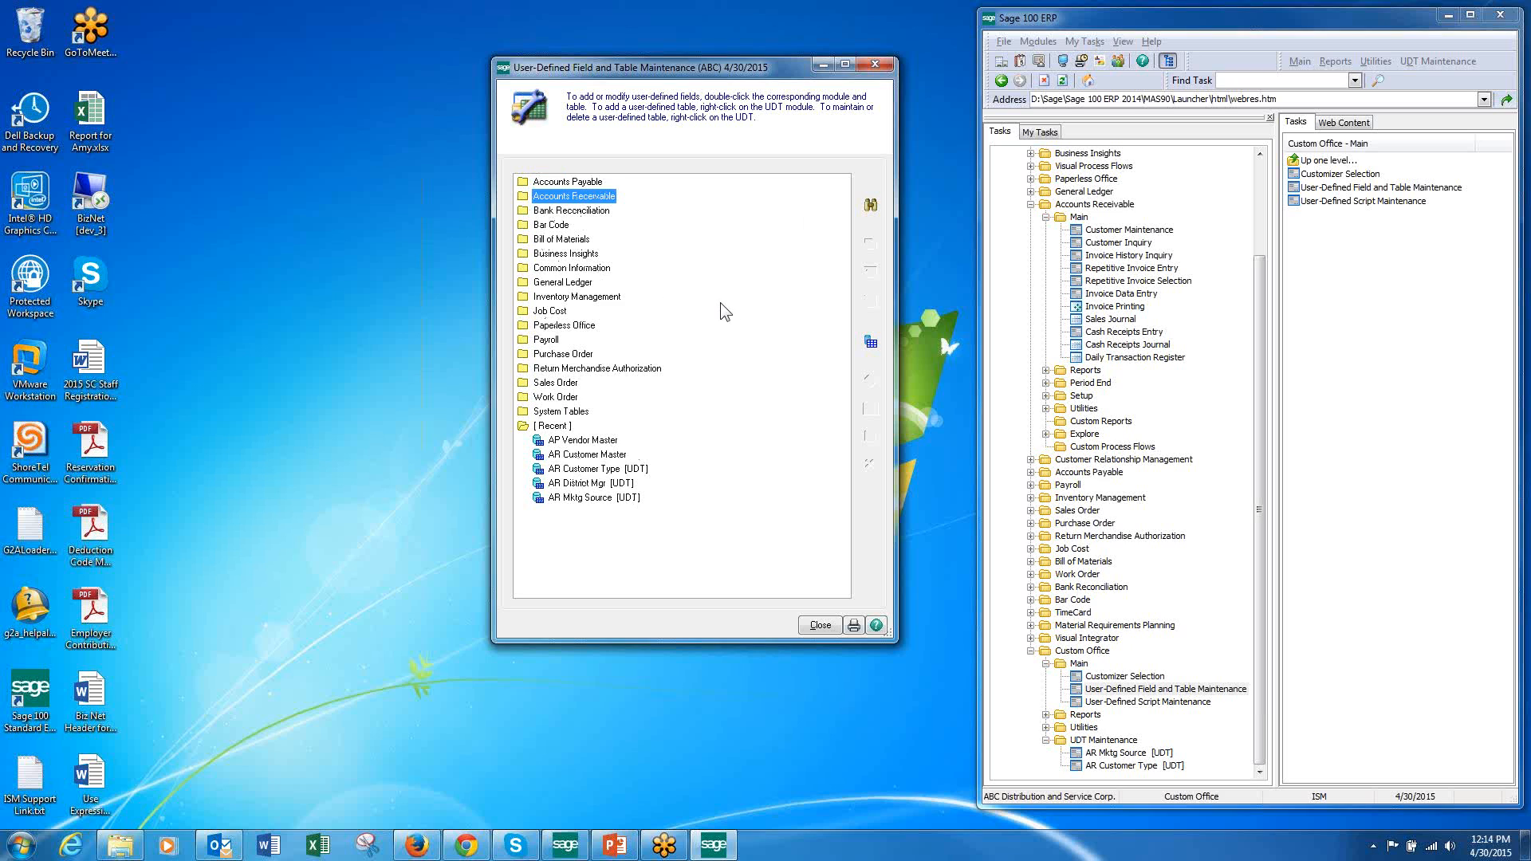
click(872, 343)
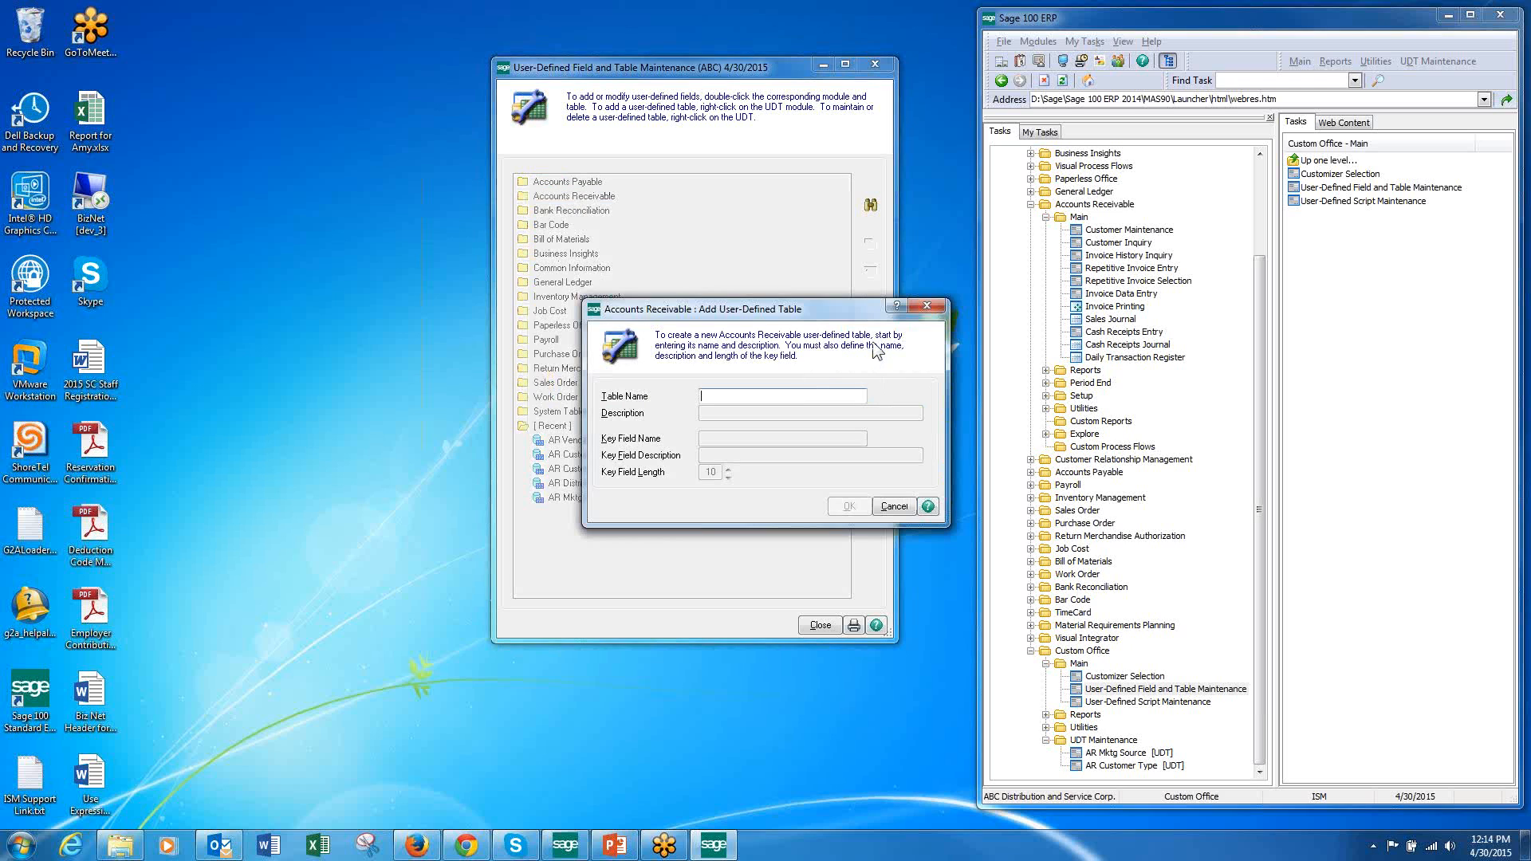
click(894, 507)
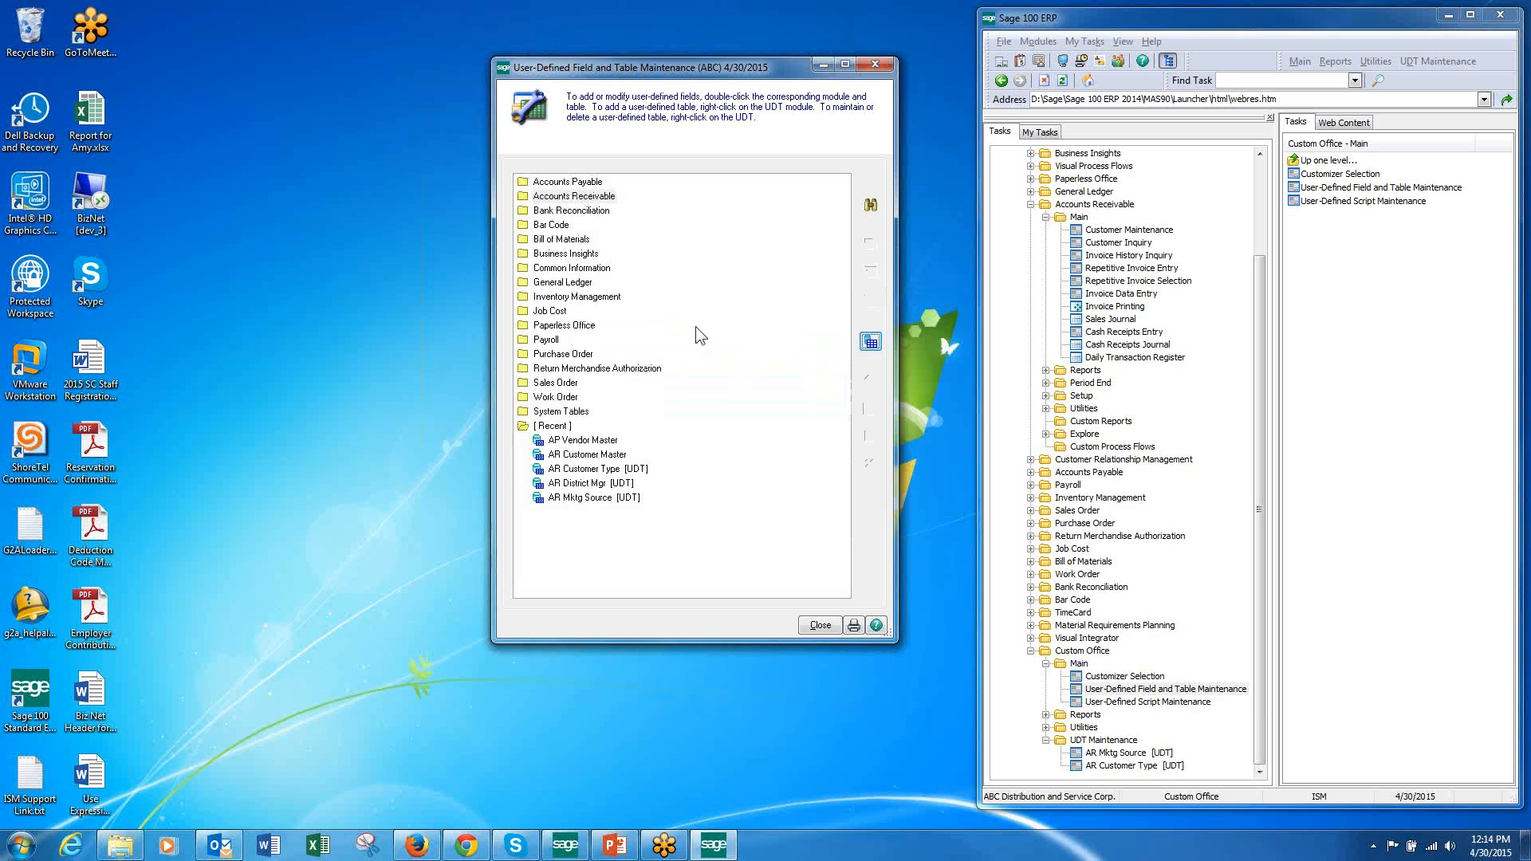
right_click(592, 195)
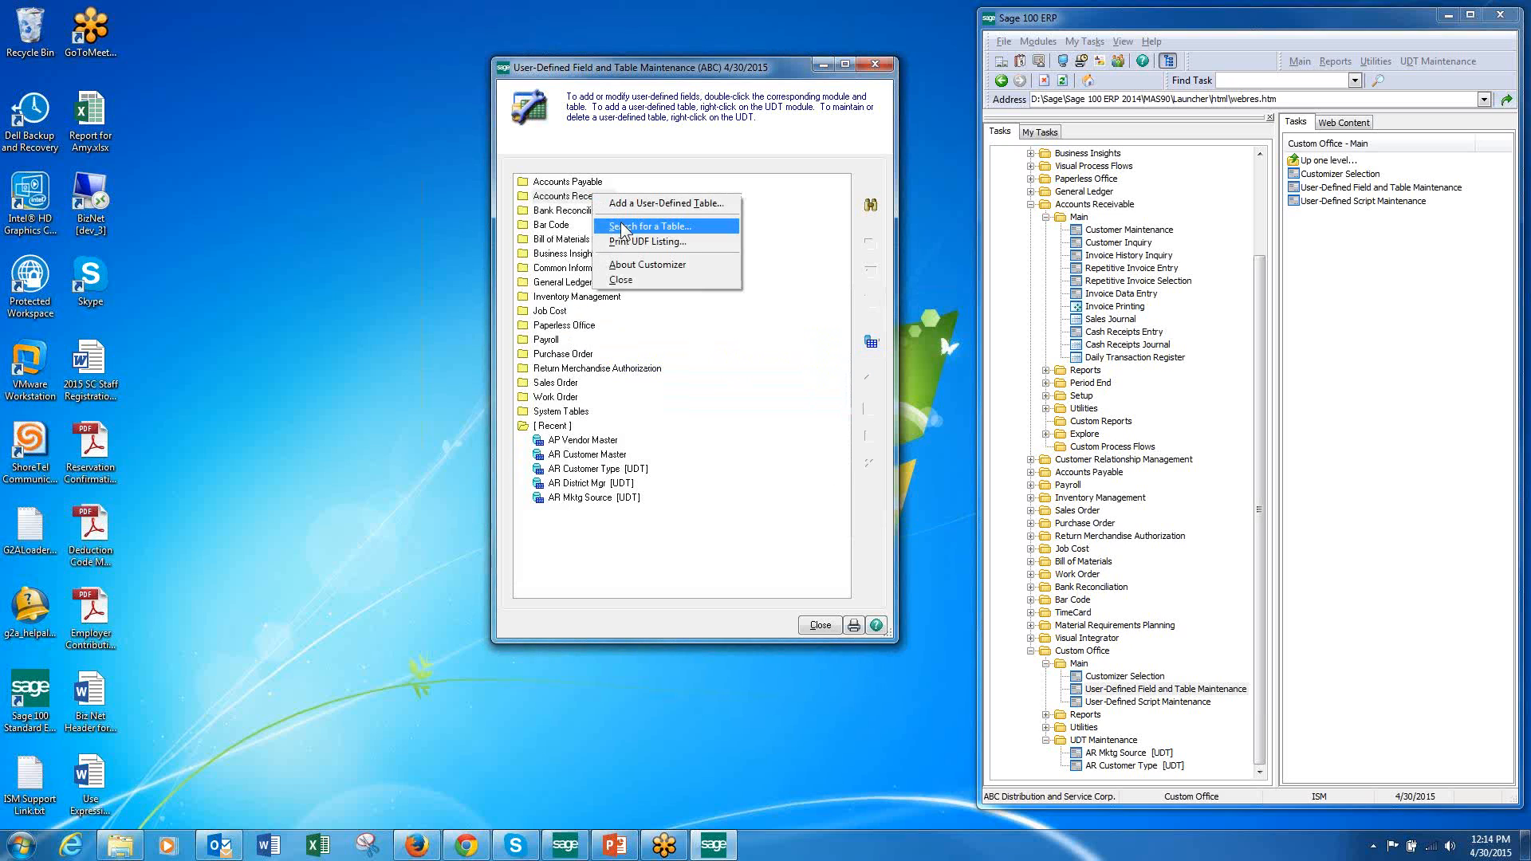
click(622, 228)
click(776, 194)
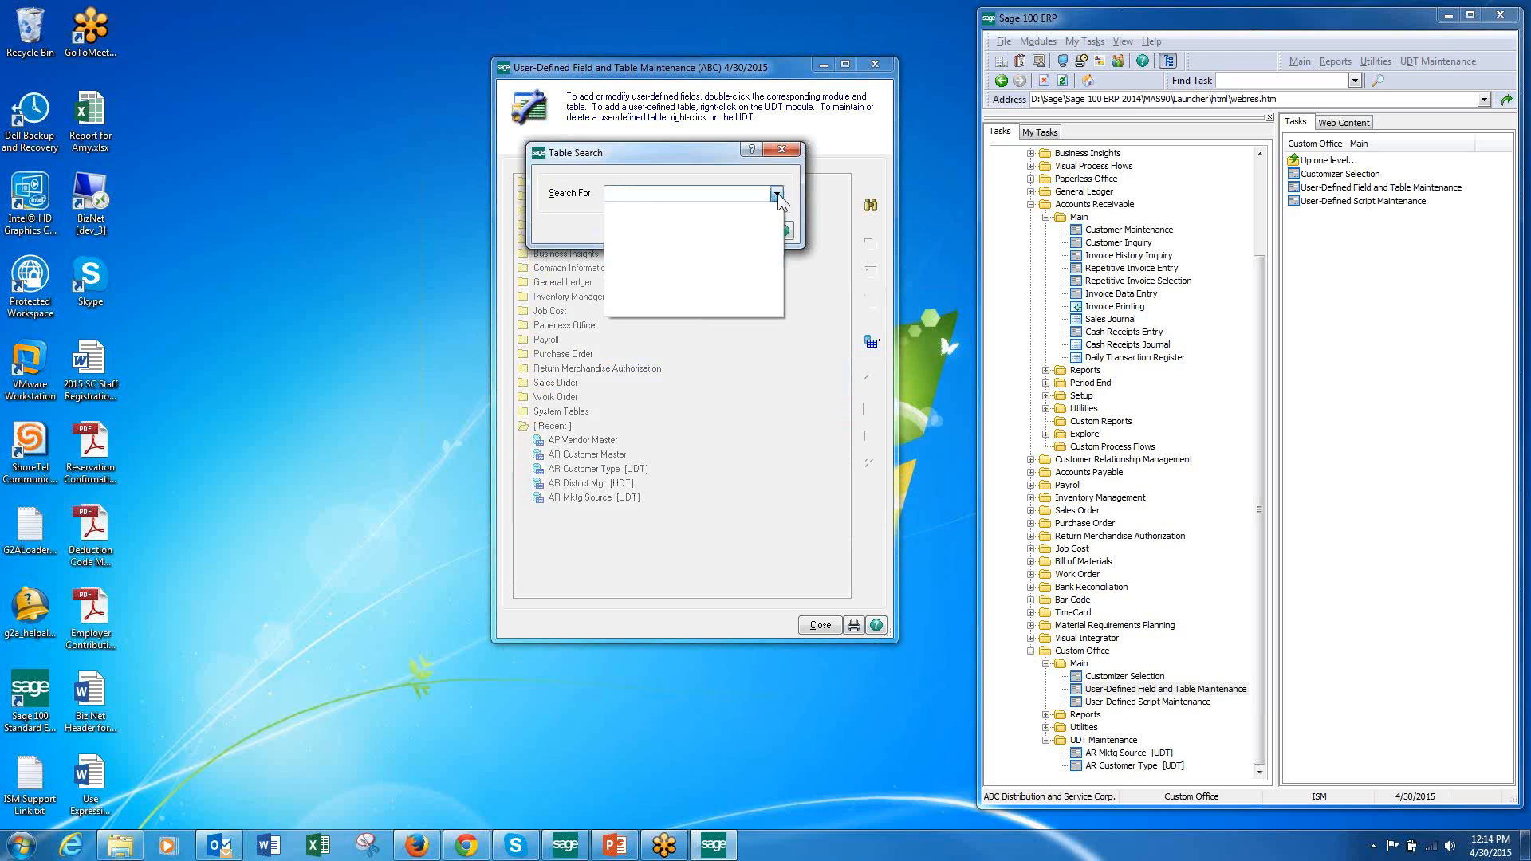
click(726, 151)
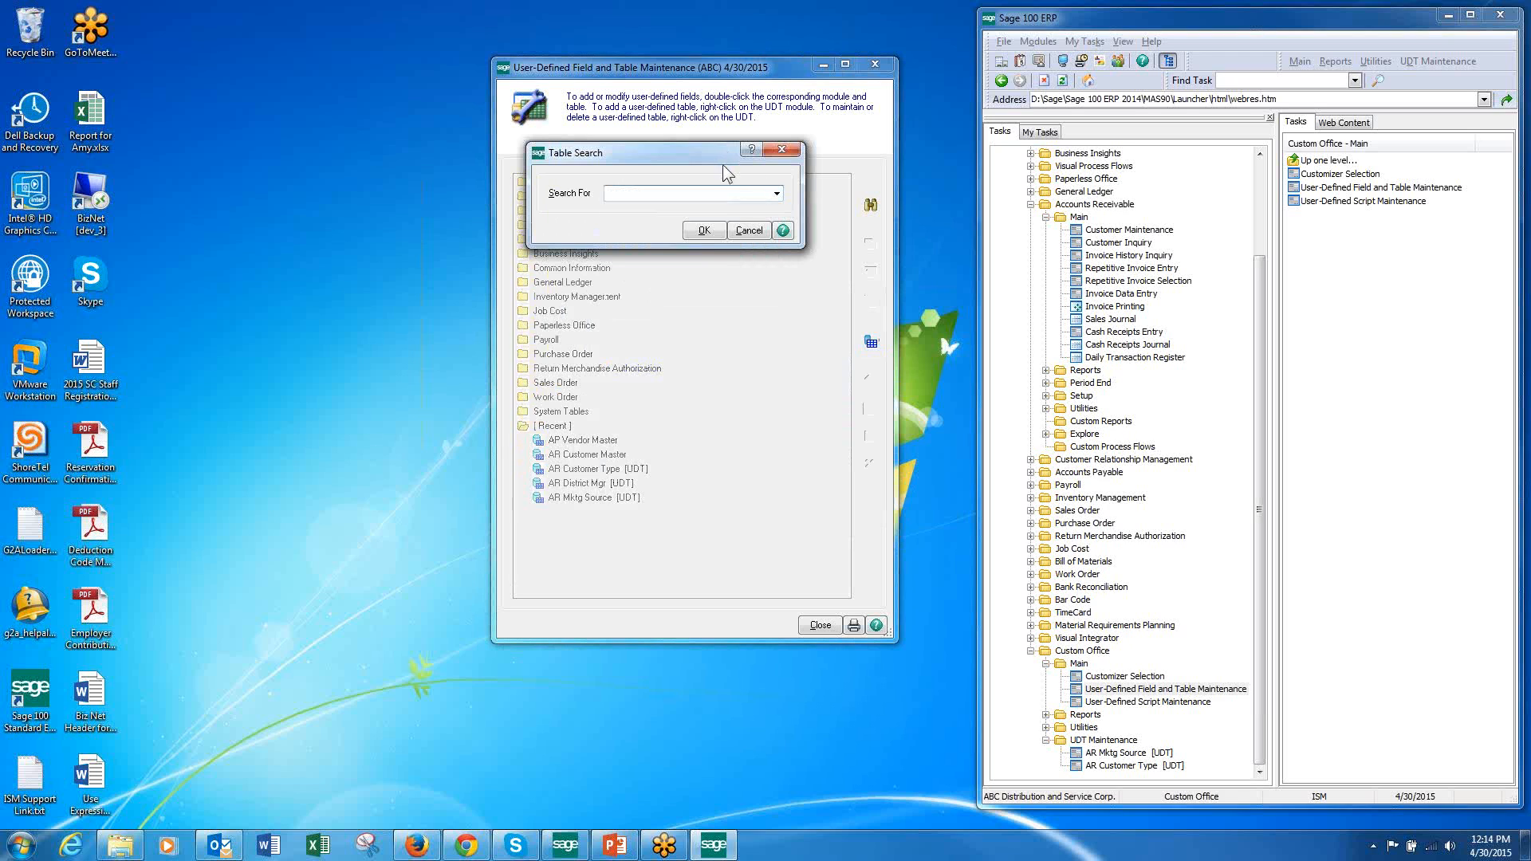
click(743, 232)
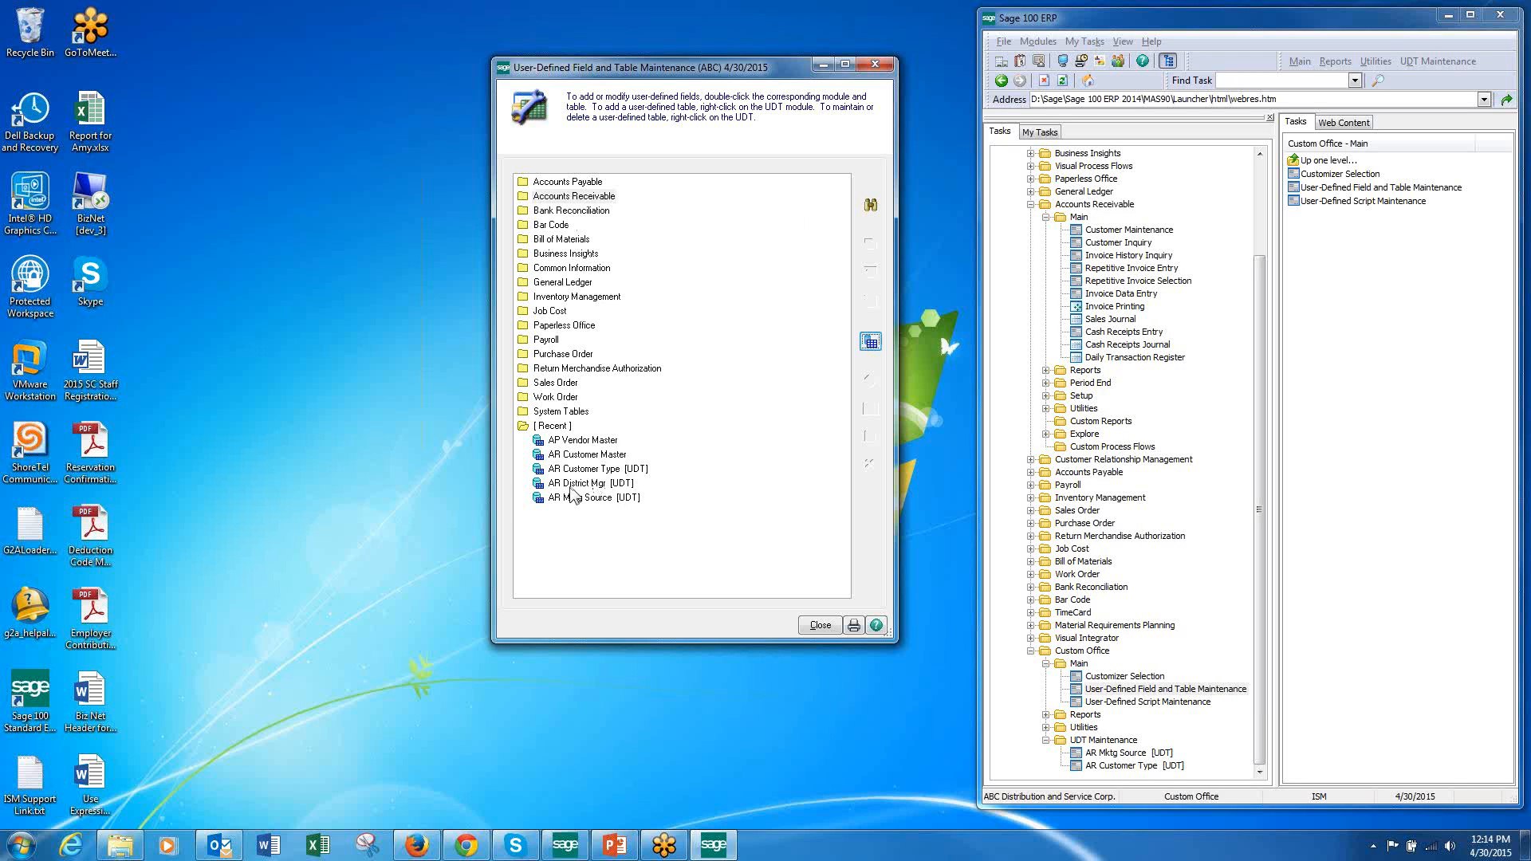
Step: Open the DISTRICT_MGR field of the AR District Mgr user-defined table for editing
click(571, 486)
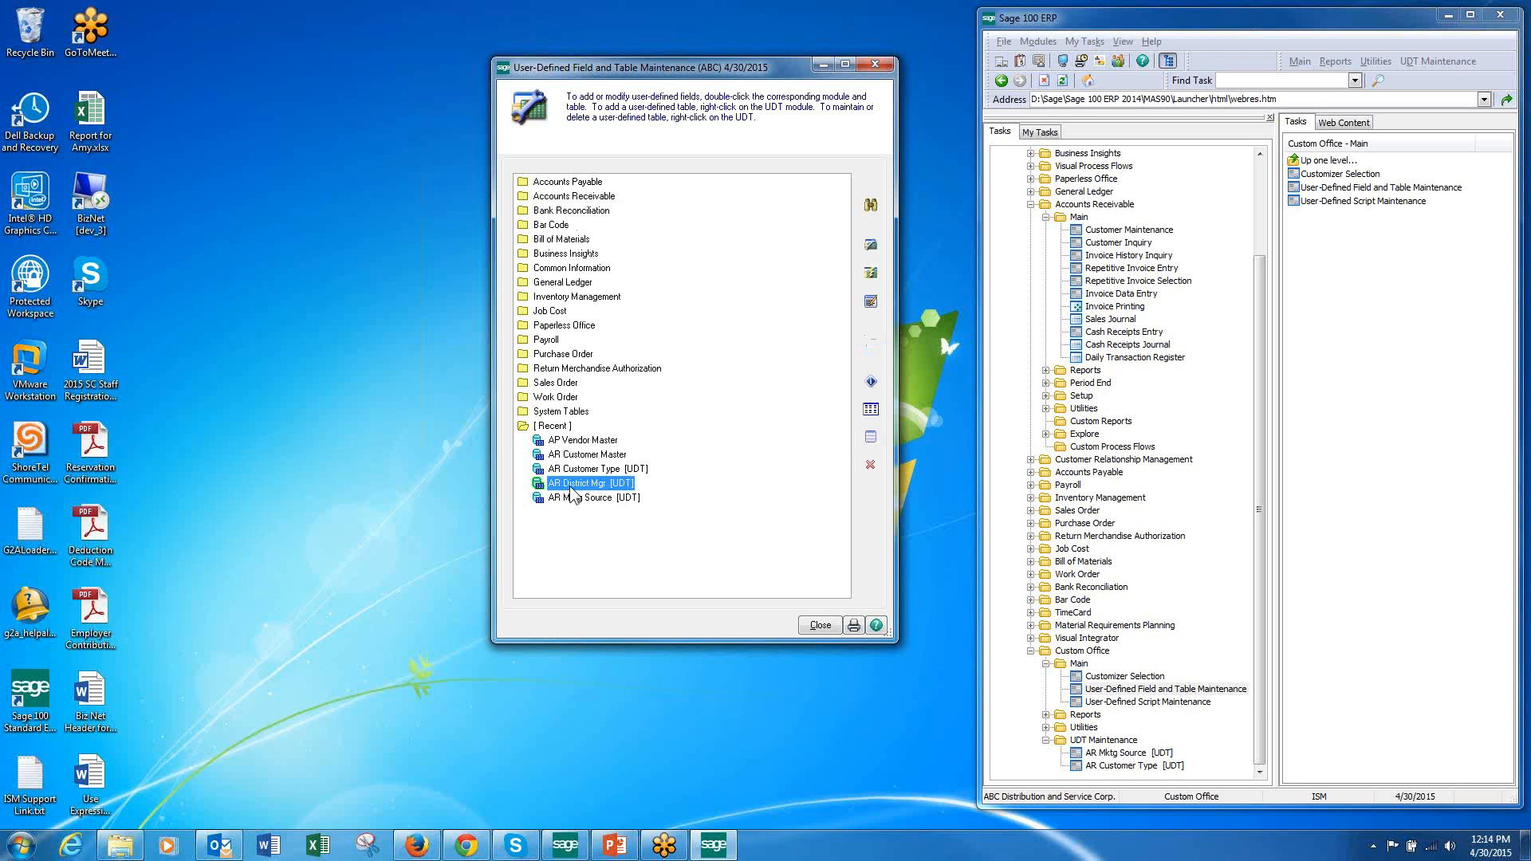
click(871, 247)
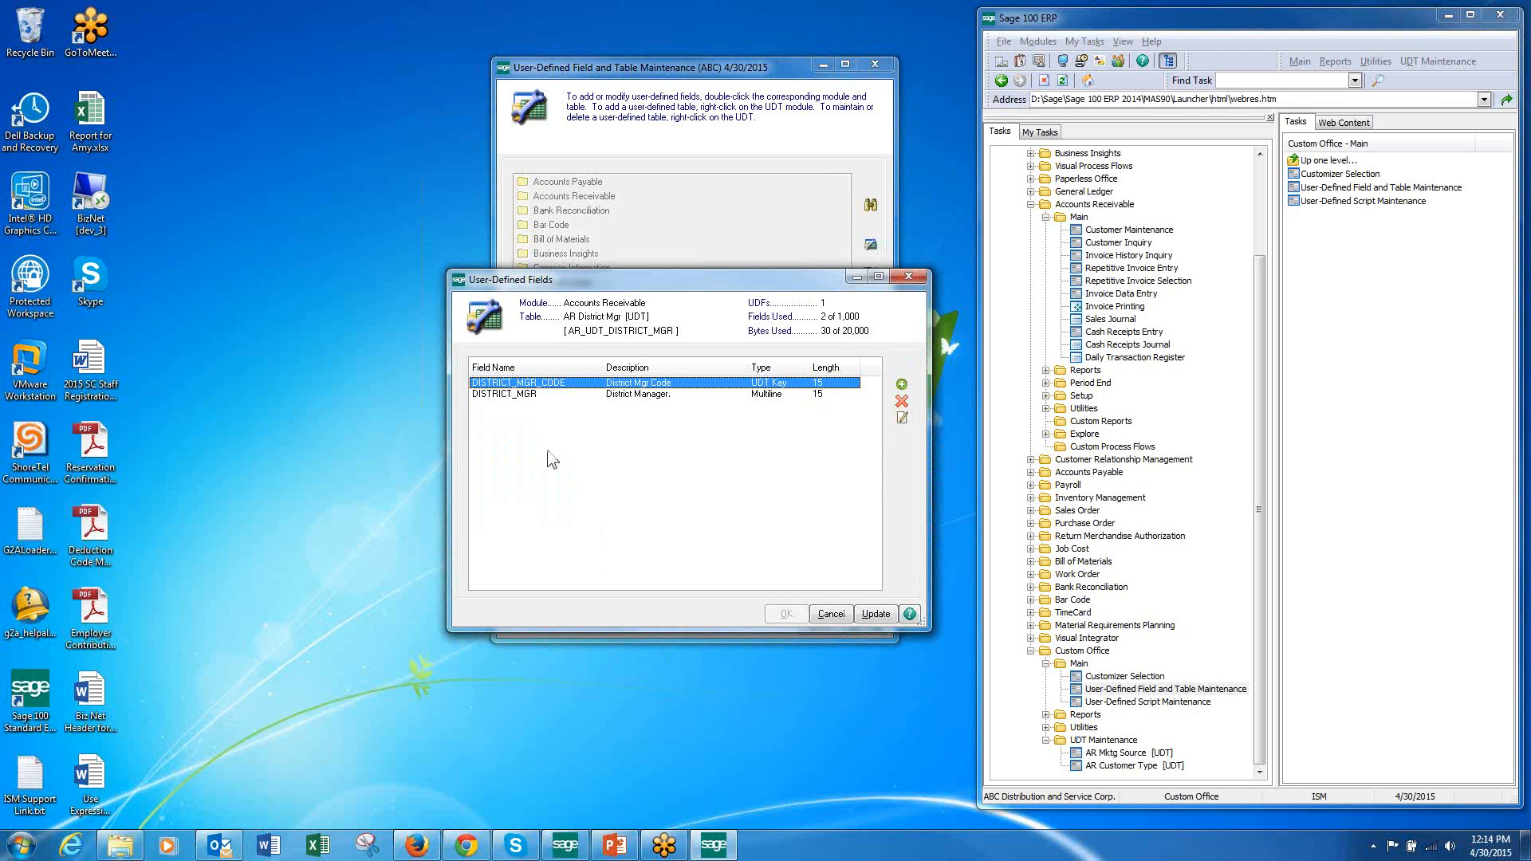
click(526, 394)
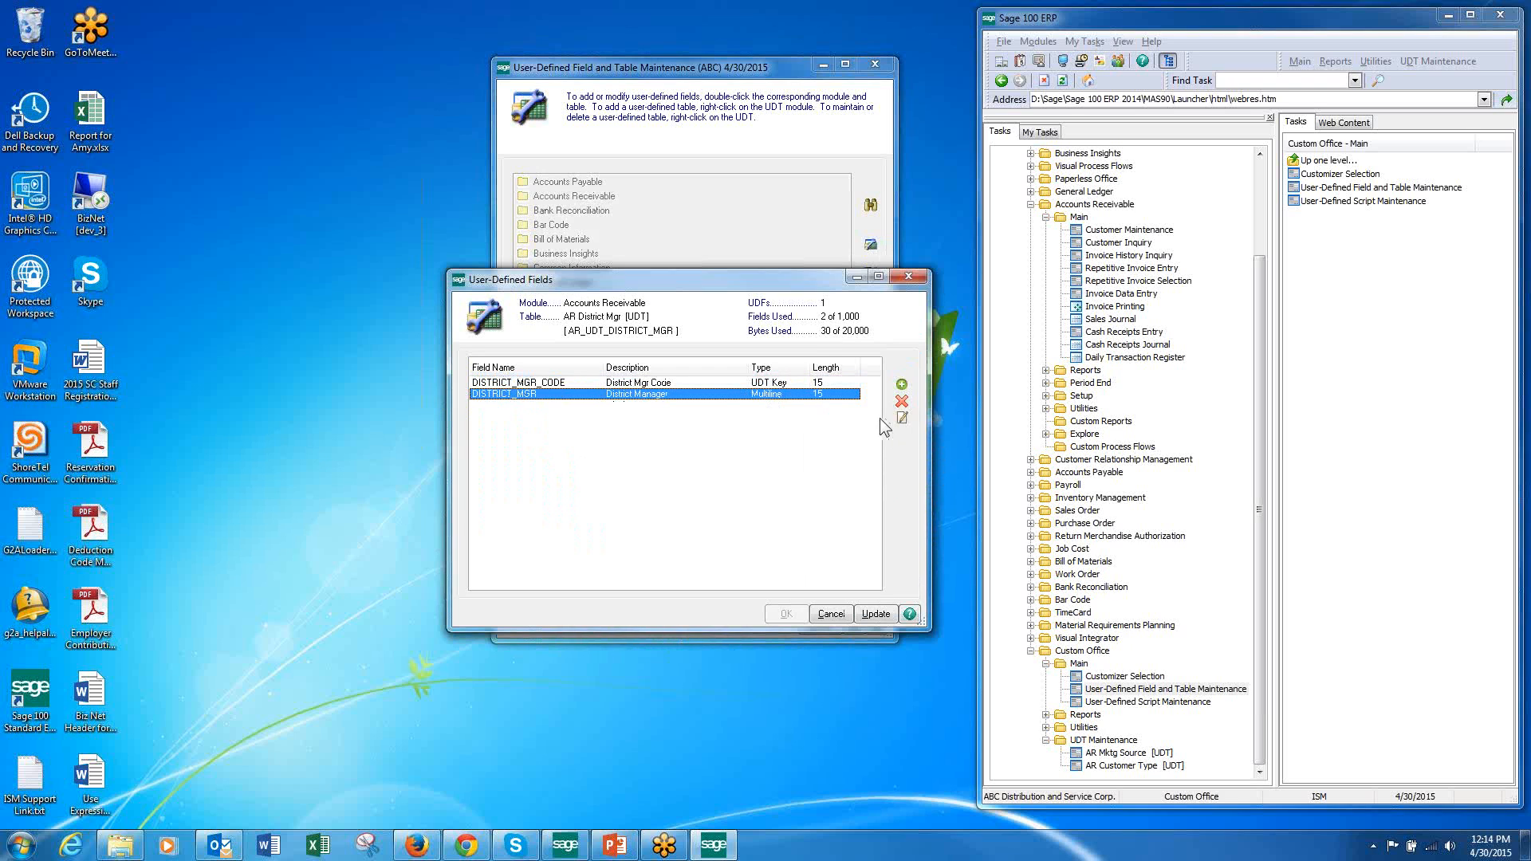
click(902, 419)
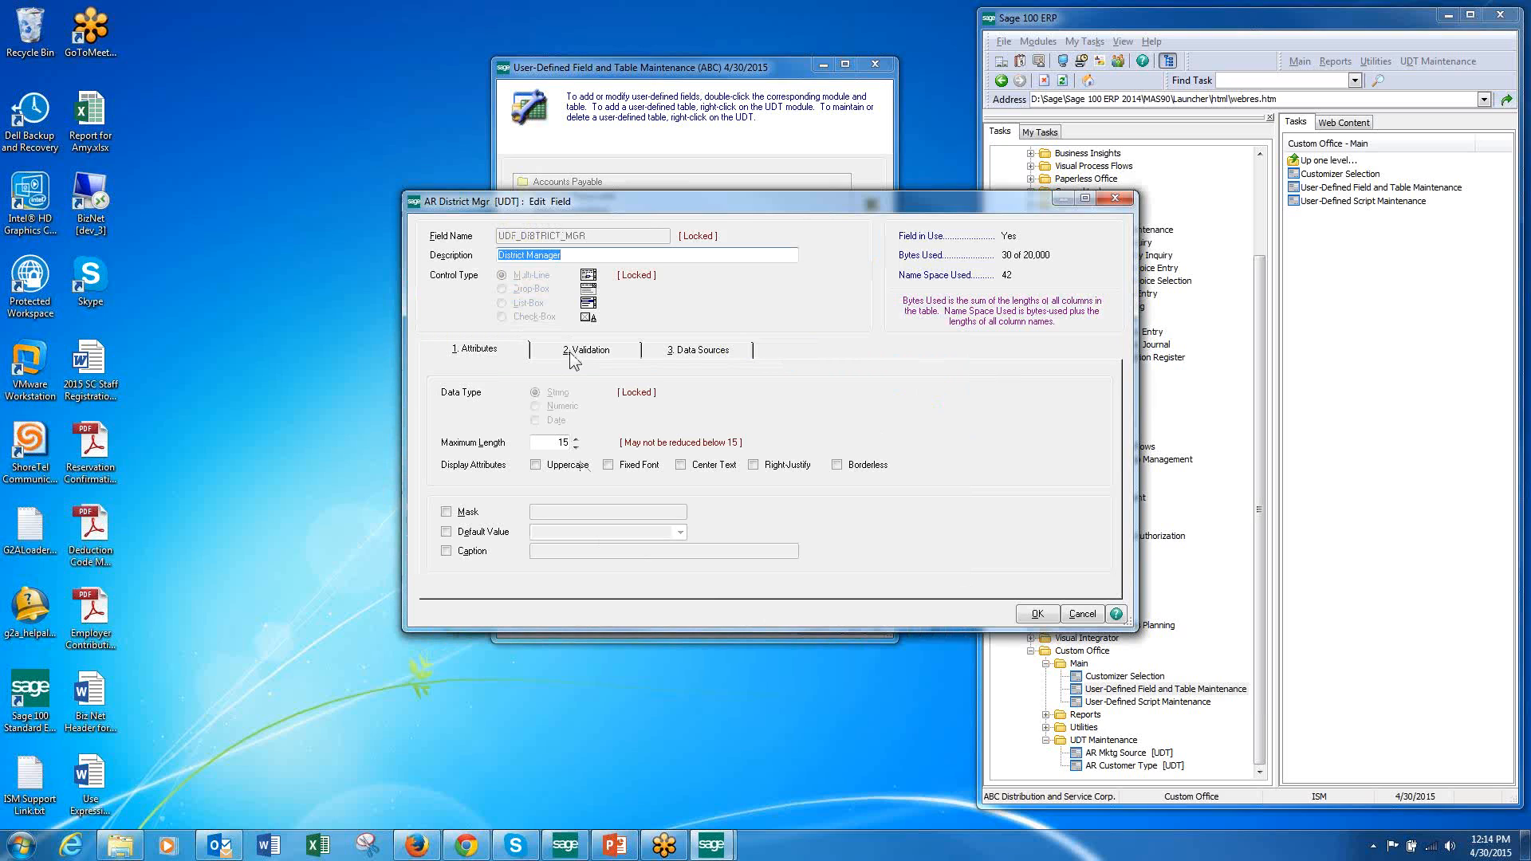
Step: Try to validate the DISTRICT_MGR field against a user-defined table, review its attributes and accept the field
click(573, 355)
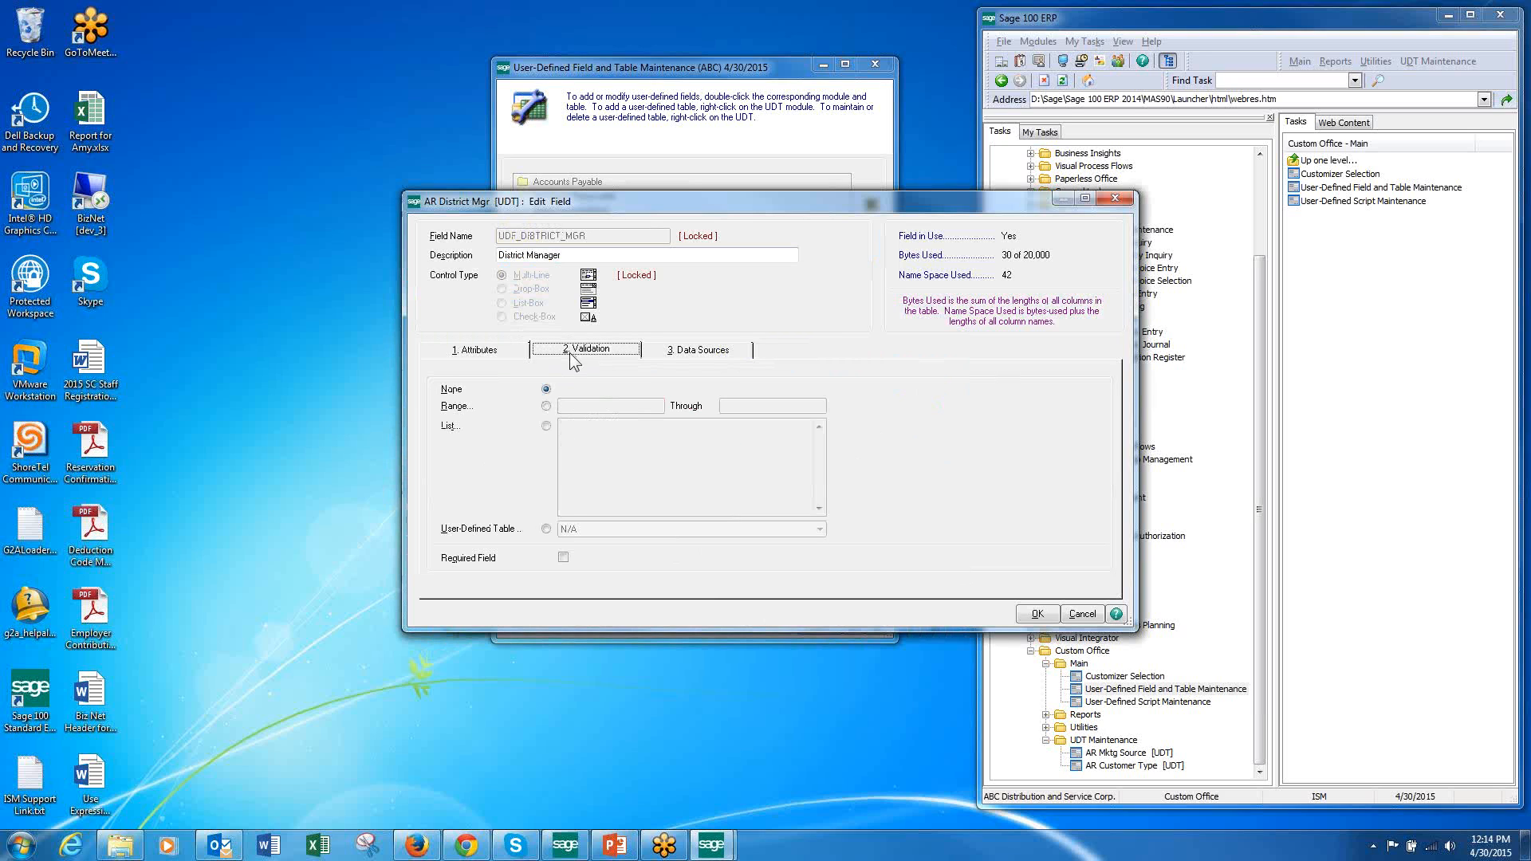
click(546, 529)
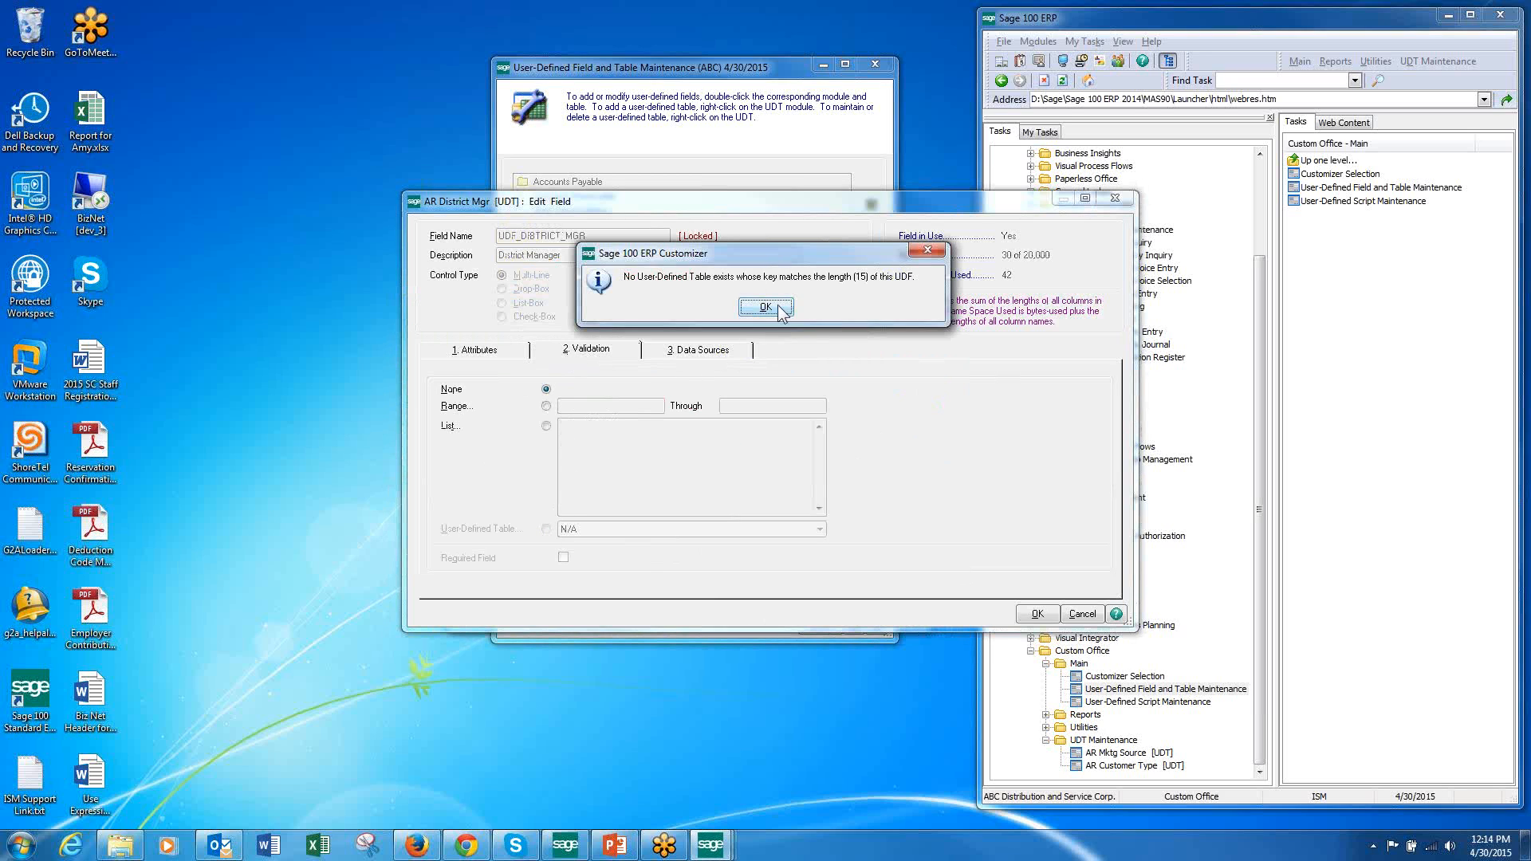
click(766, 307)
click(488, 355)
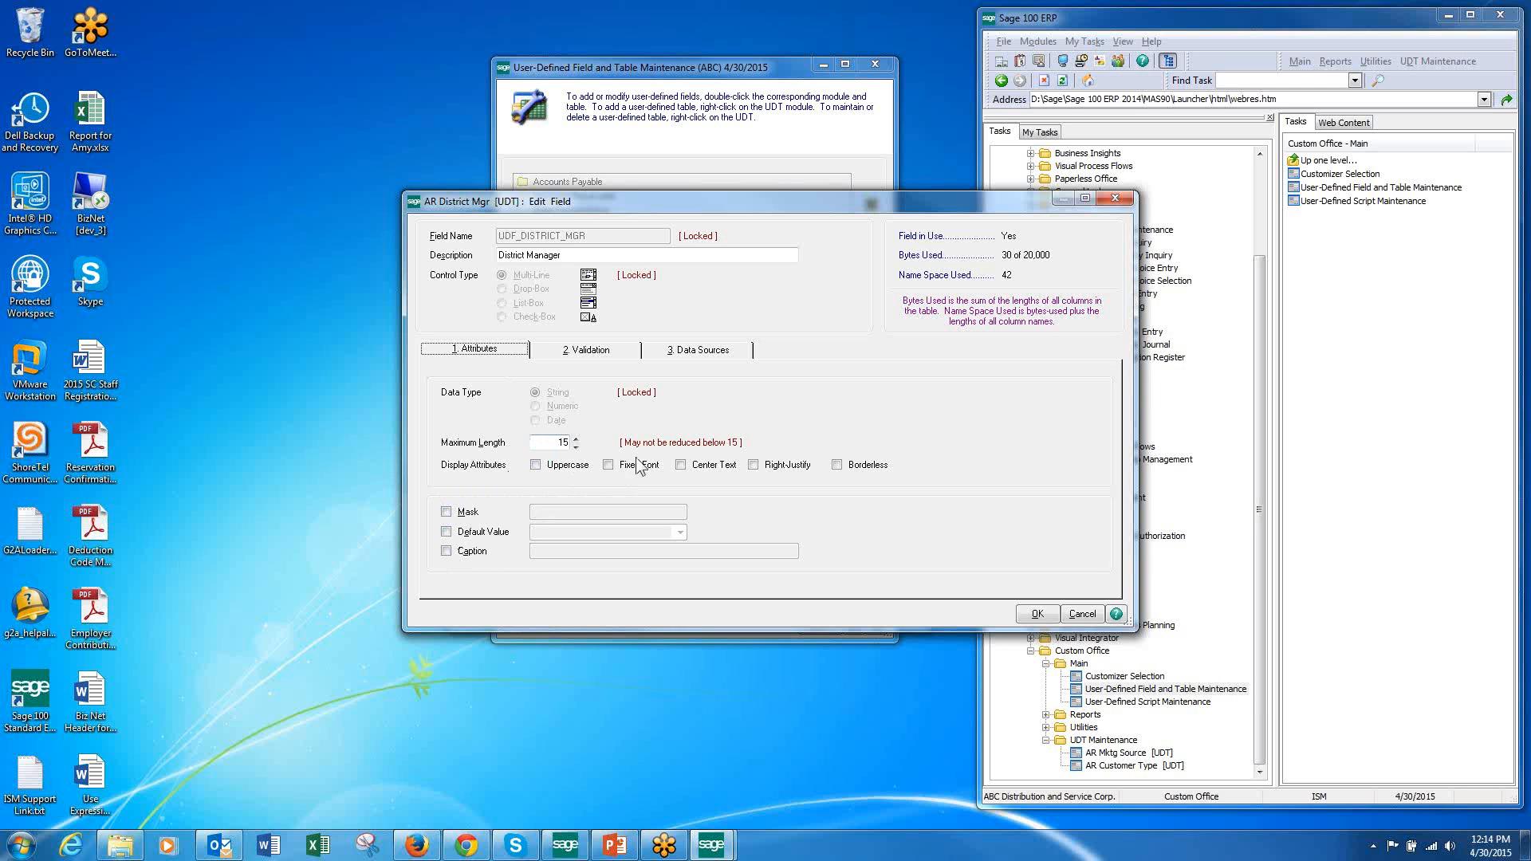
click(1038, 612)
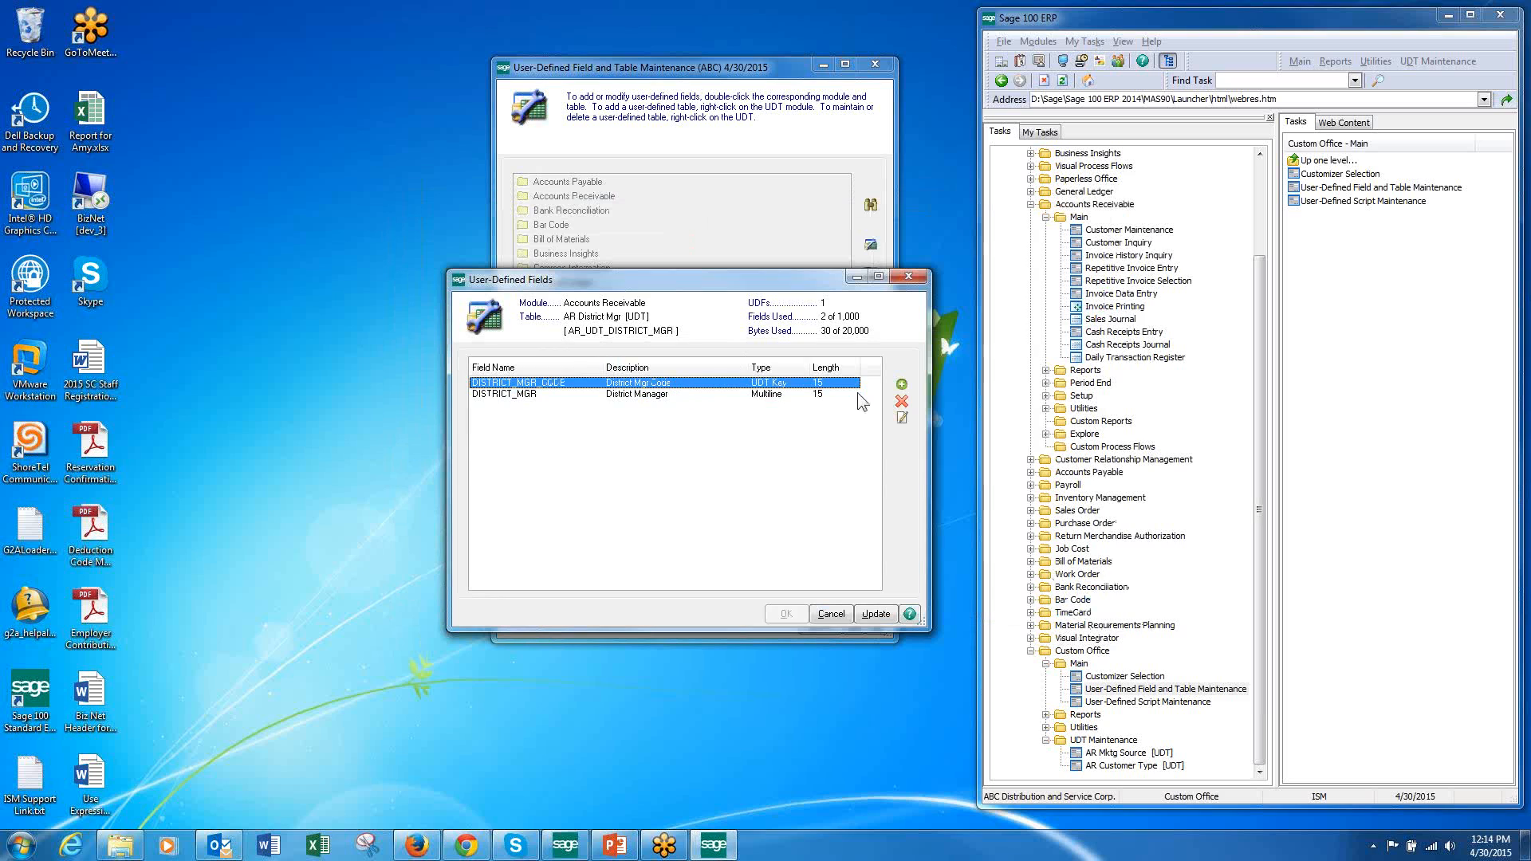
Step: View the key field properties of DISTRICT_MGR_CODE and the validation settings of DISTRICT_MGR, cancelling out of both
click(902, 417)
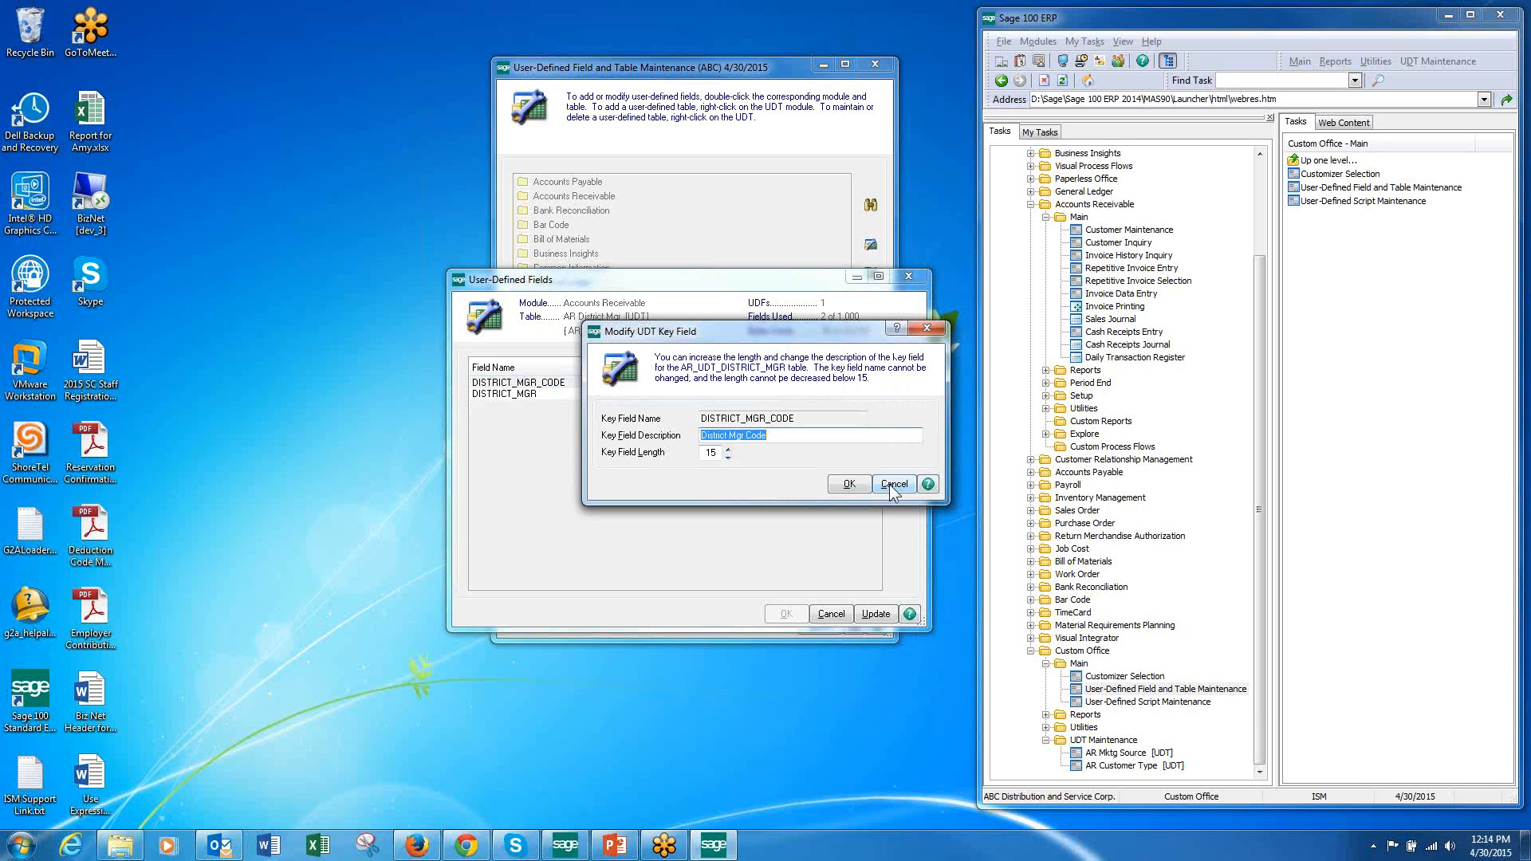
drag(802, 419, 660, 410)
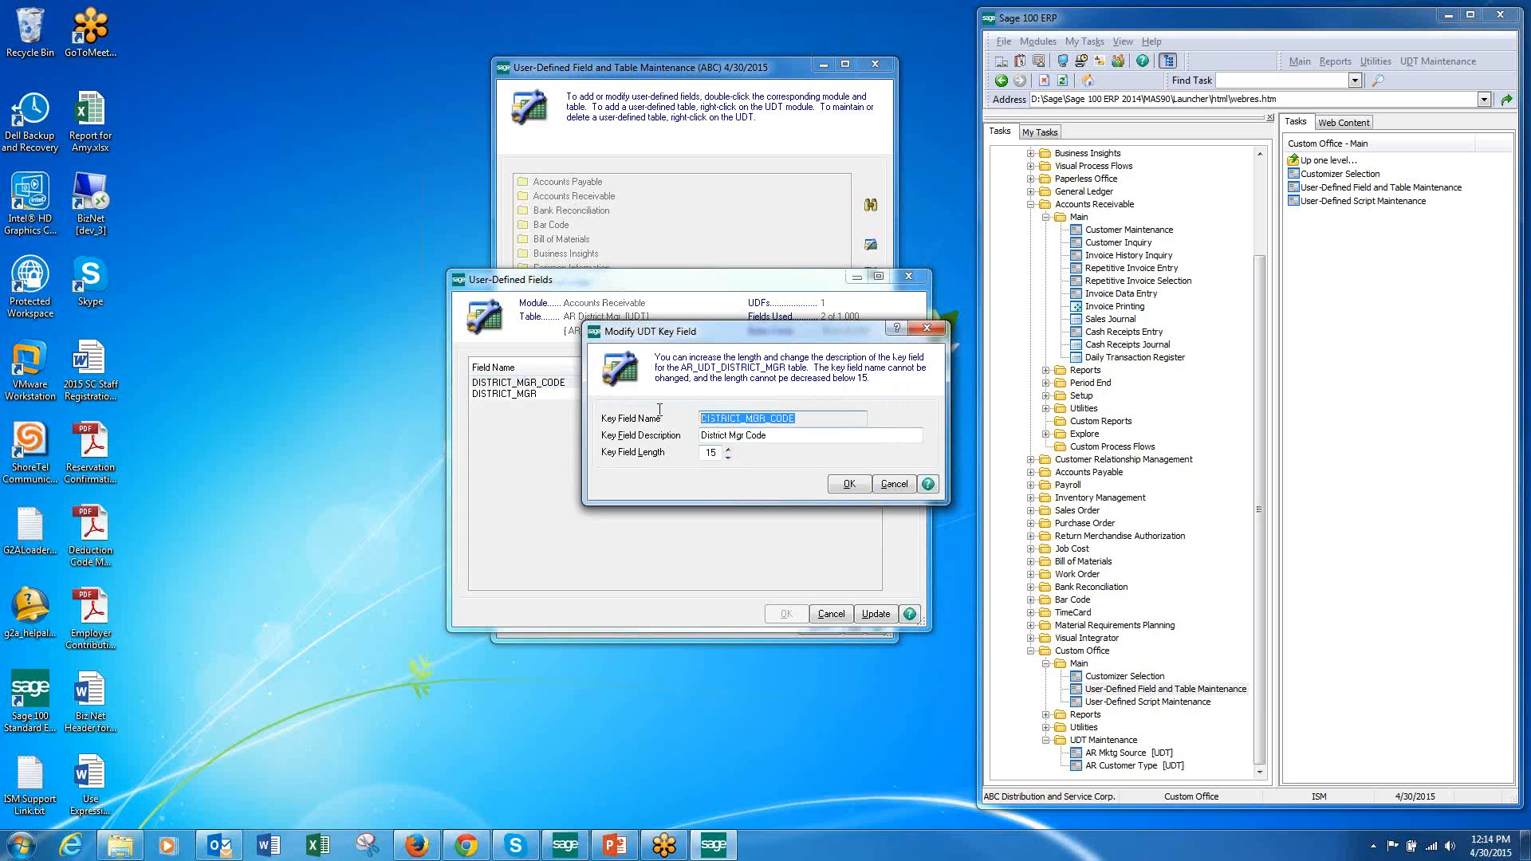
click(892, 485)
click(536, 395)
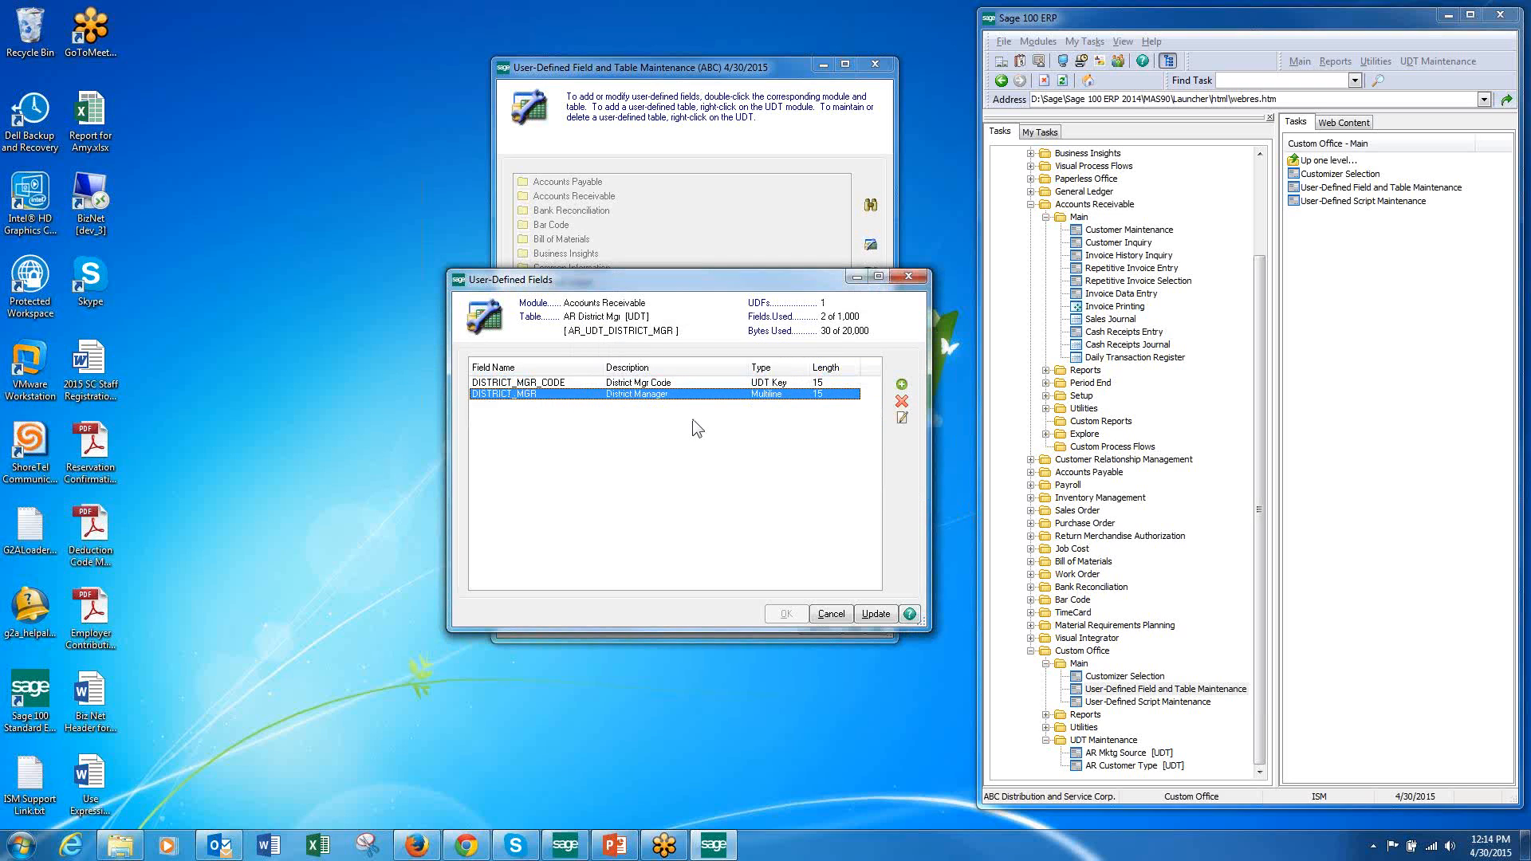
click(902, 417)
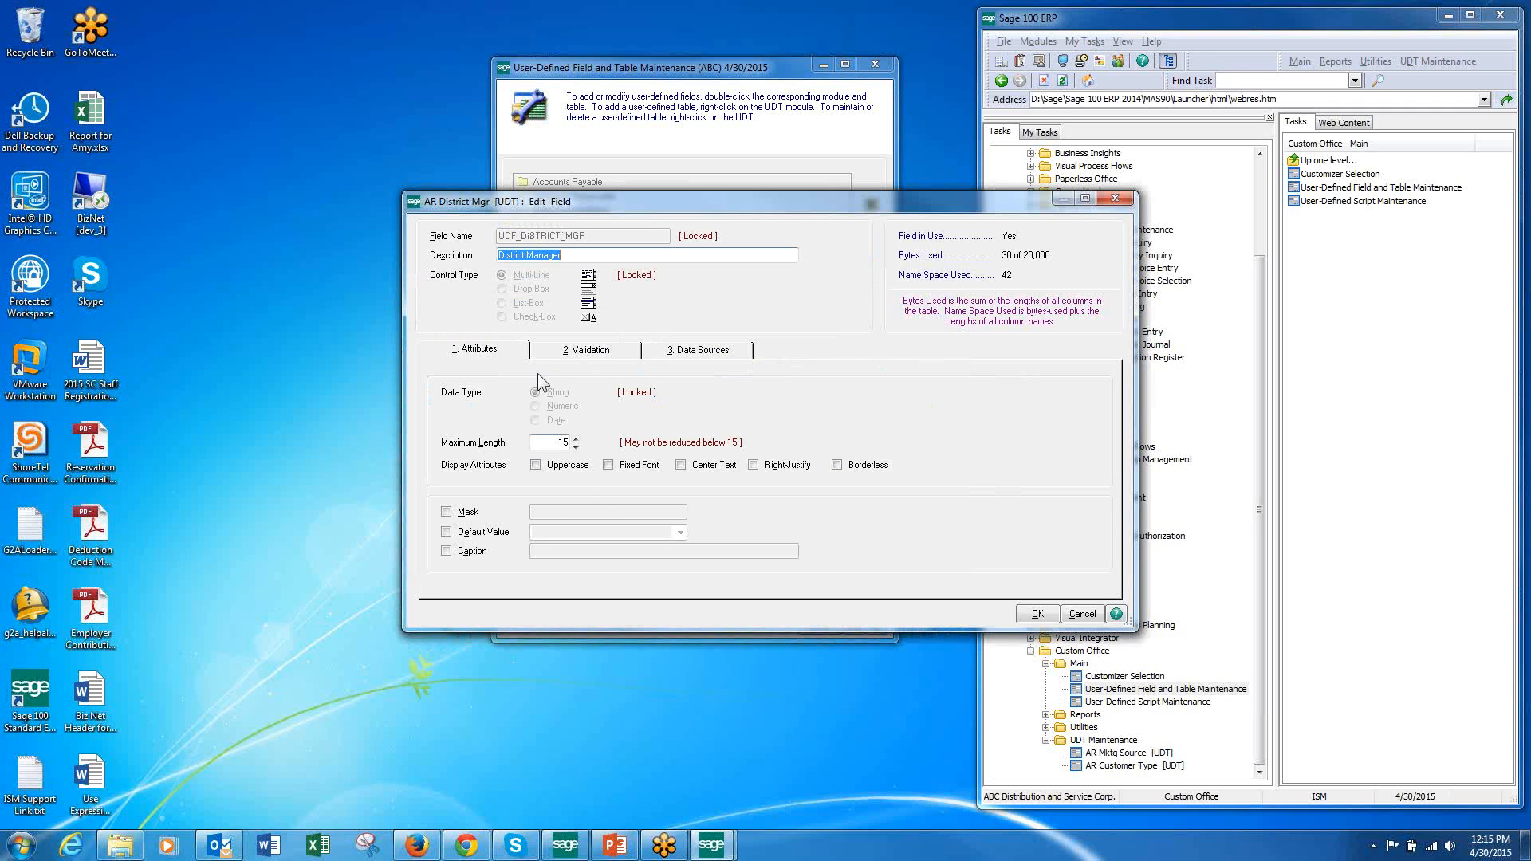
click(569, 353)
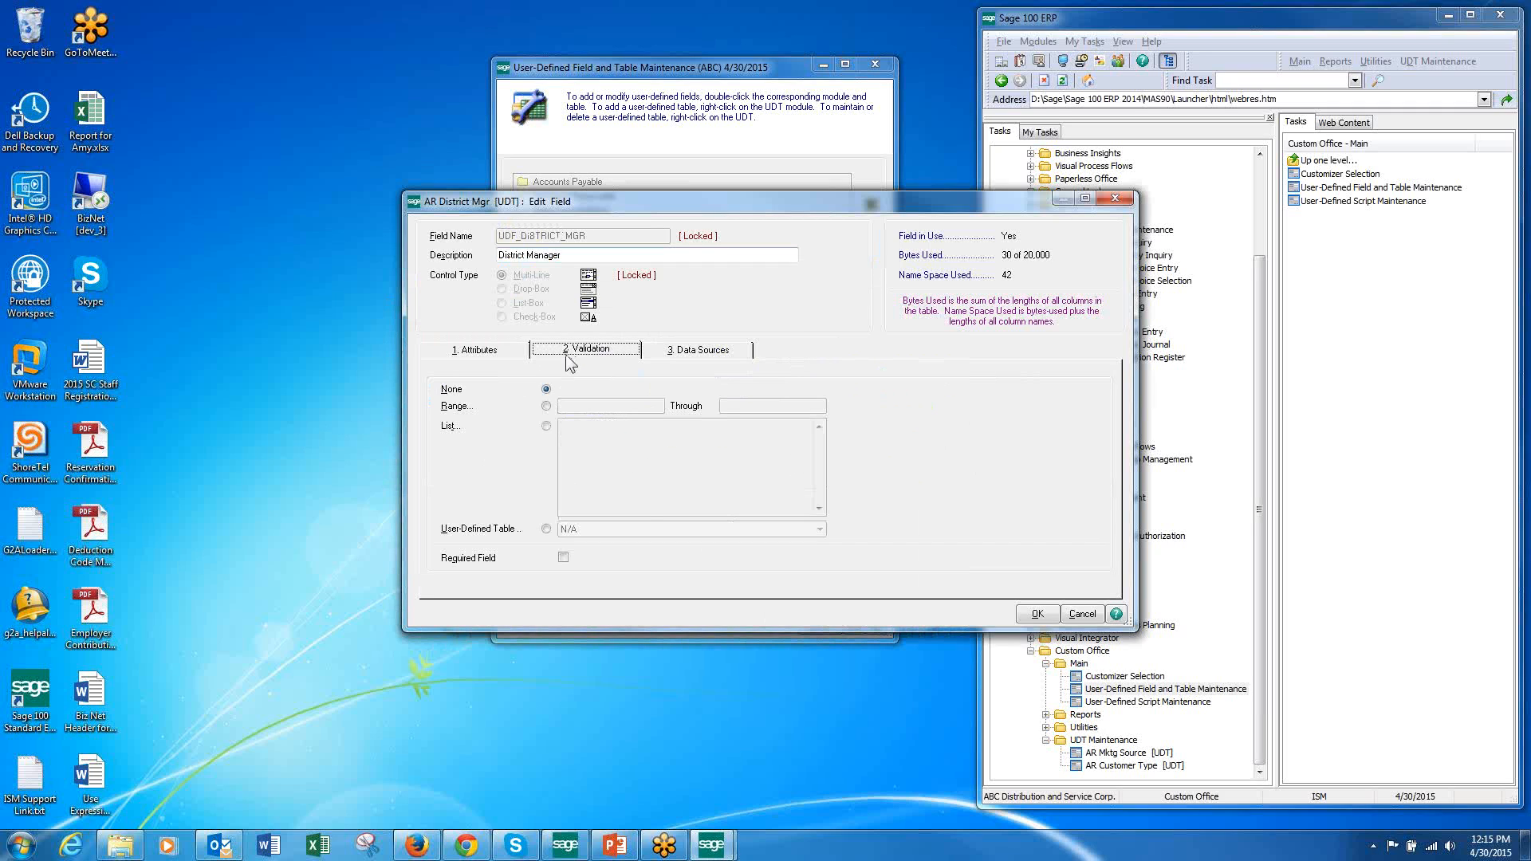
click(1083, 614)
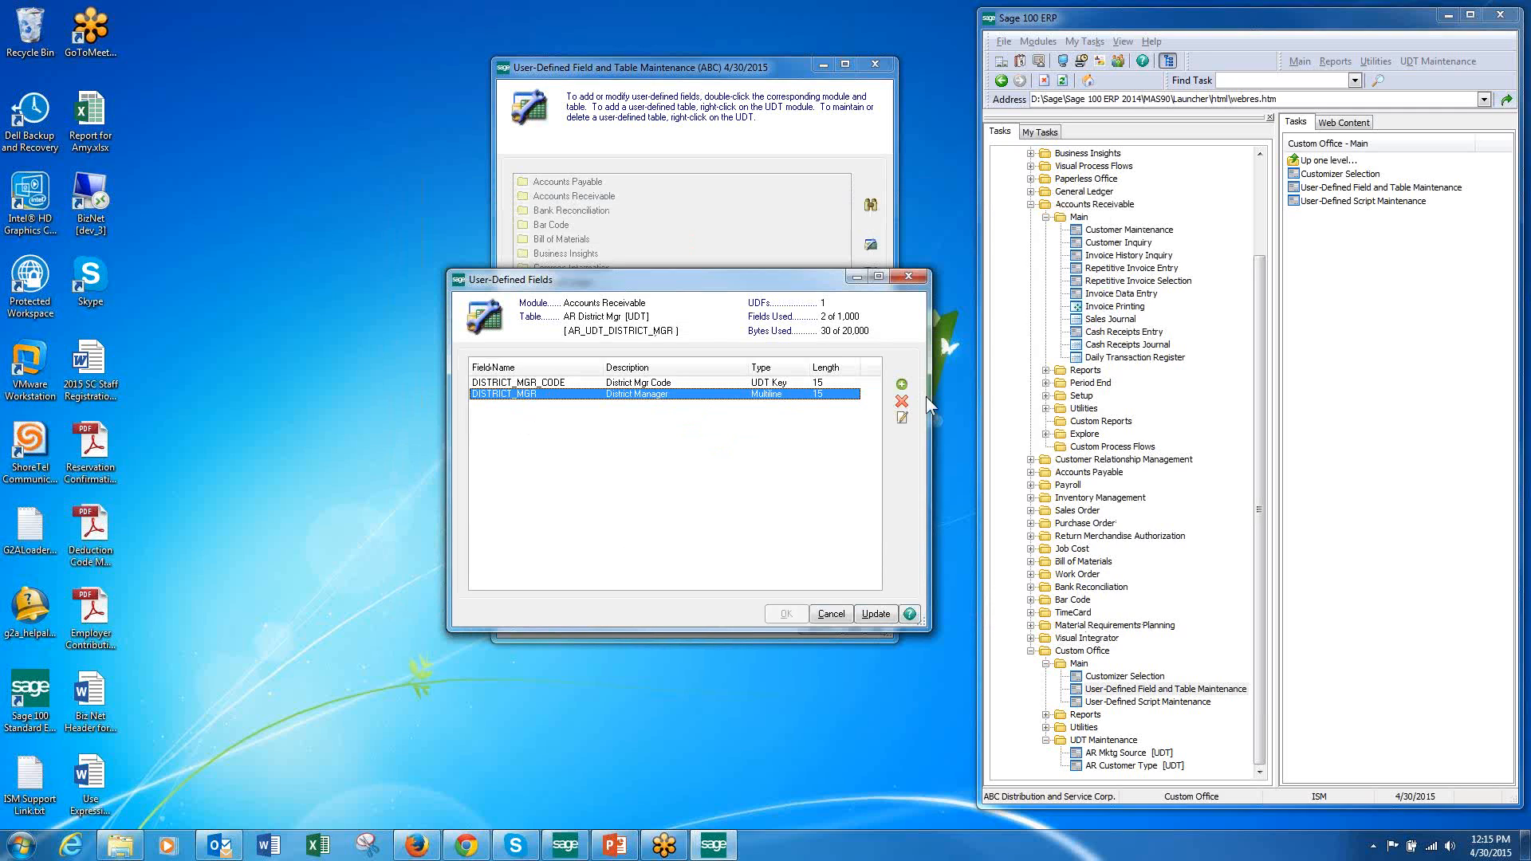
Step: Replace the DISTRICT_MGR field with a multi-line string field DISTRICT_MGR_CO, description District Mgr Co, maximum length 15, and update the table
click(901, 401)
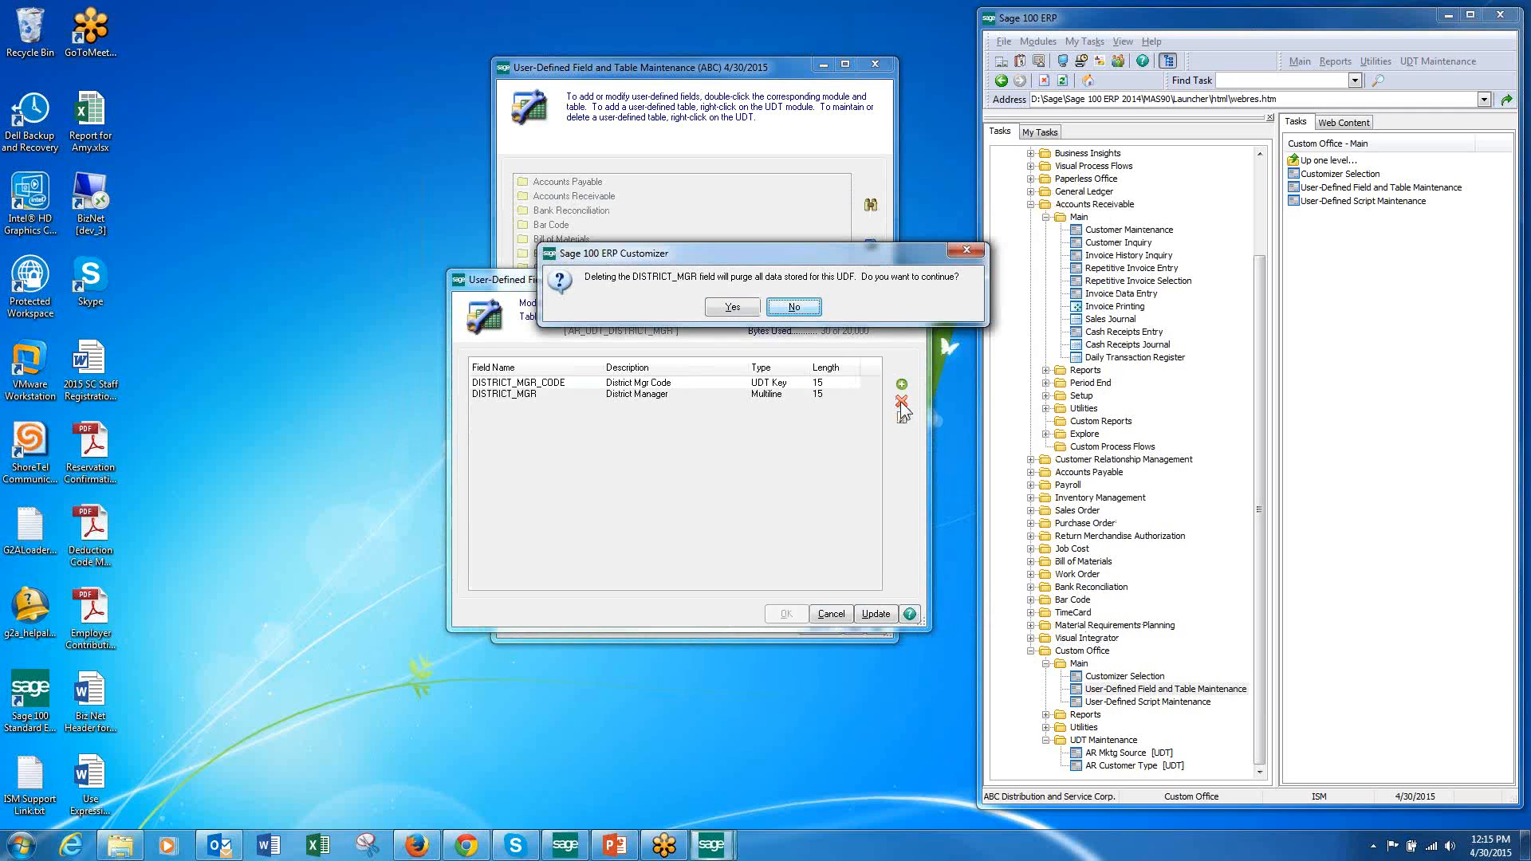
click(738, 307)
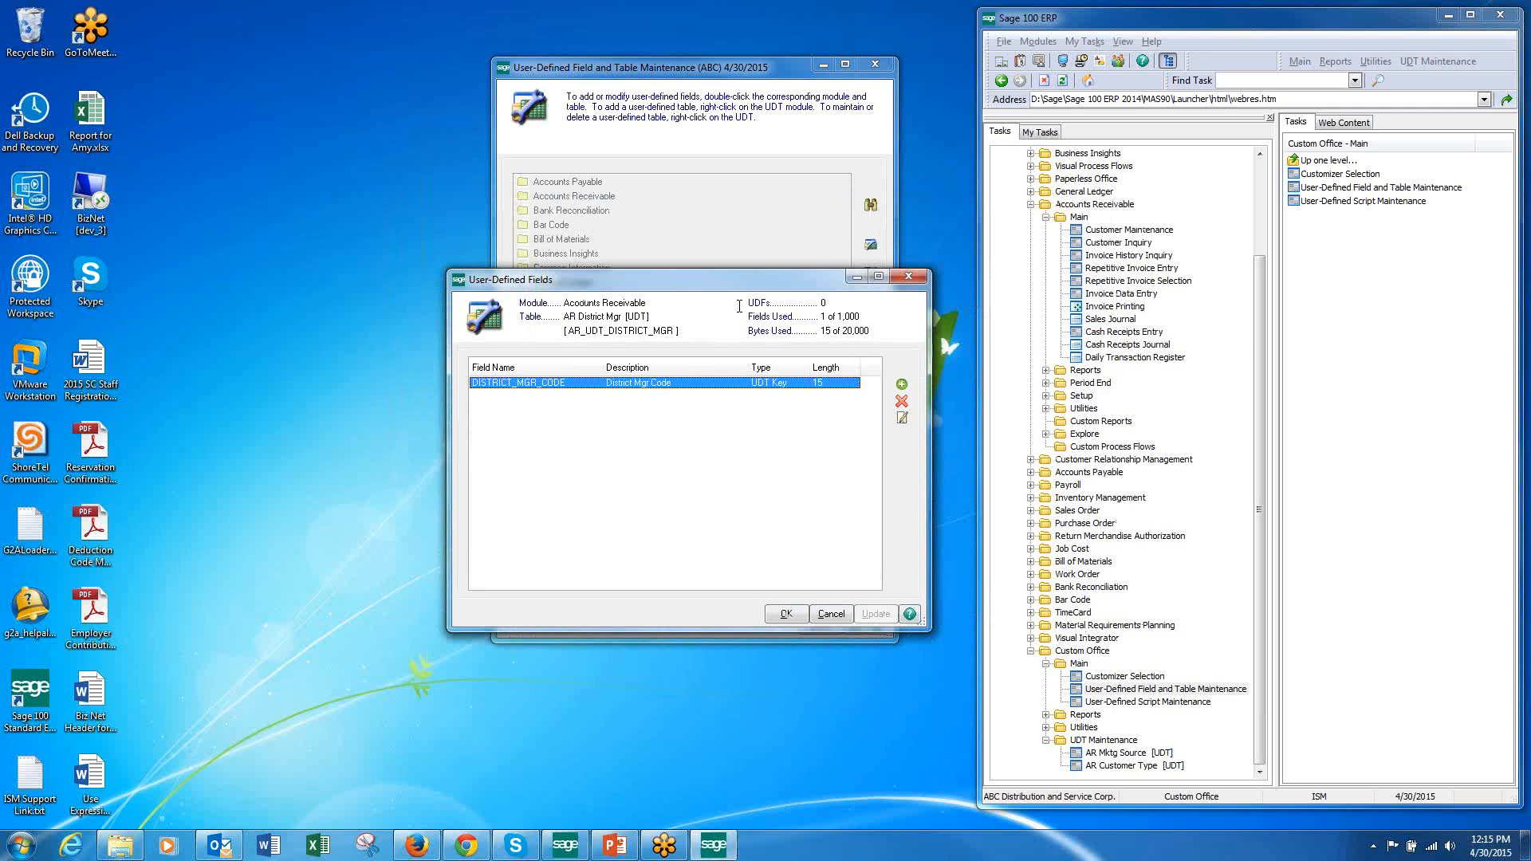
click(901, 385)
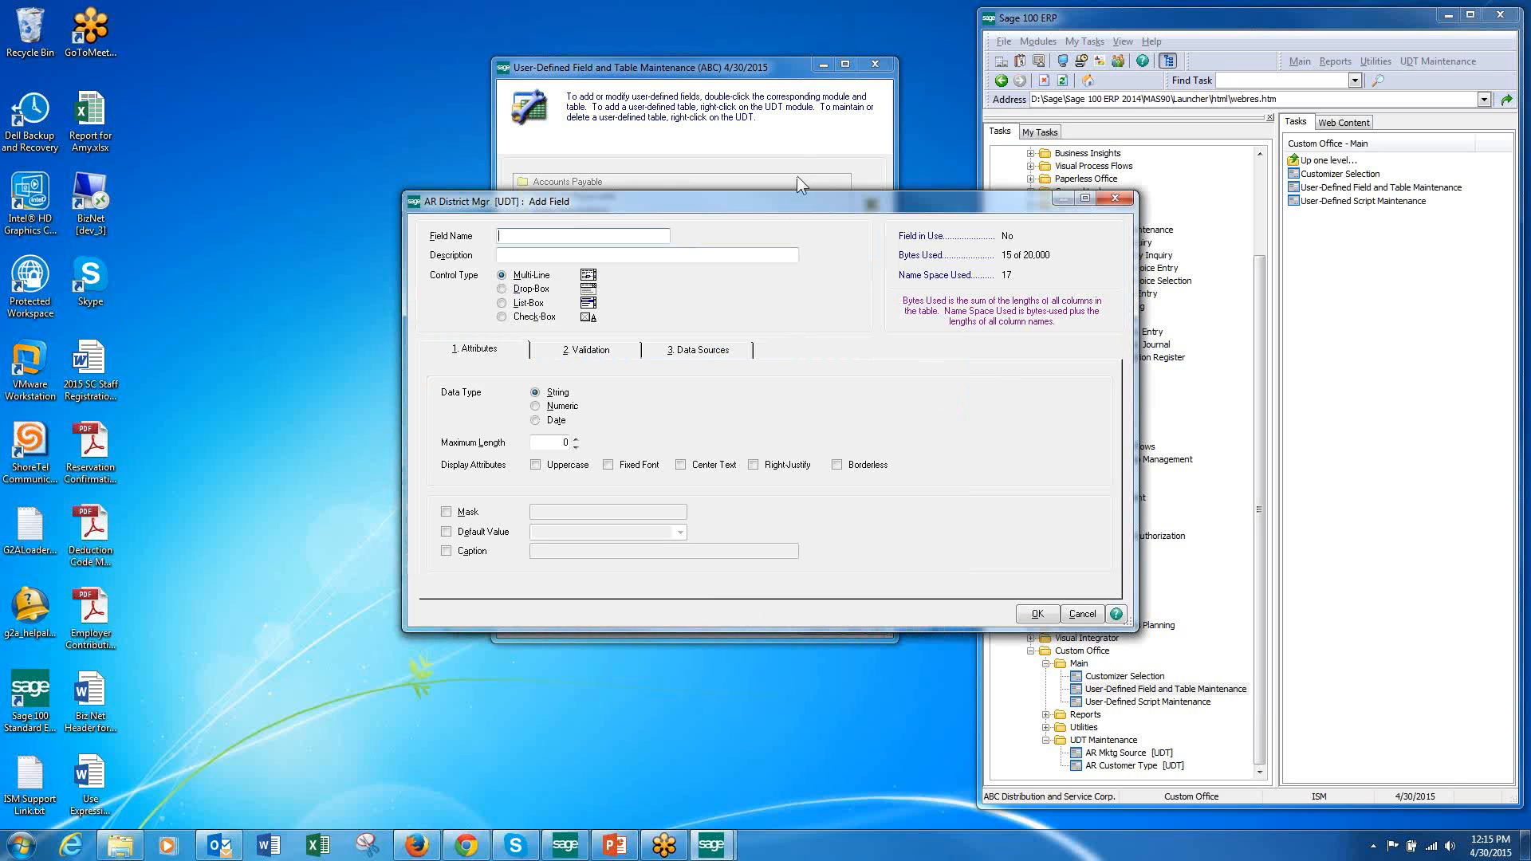
drag(781, 199, 1144, 217)
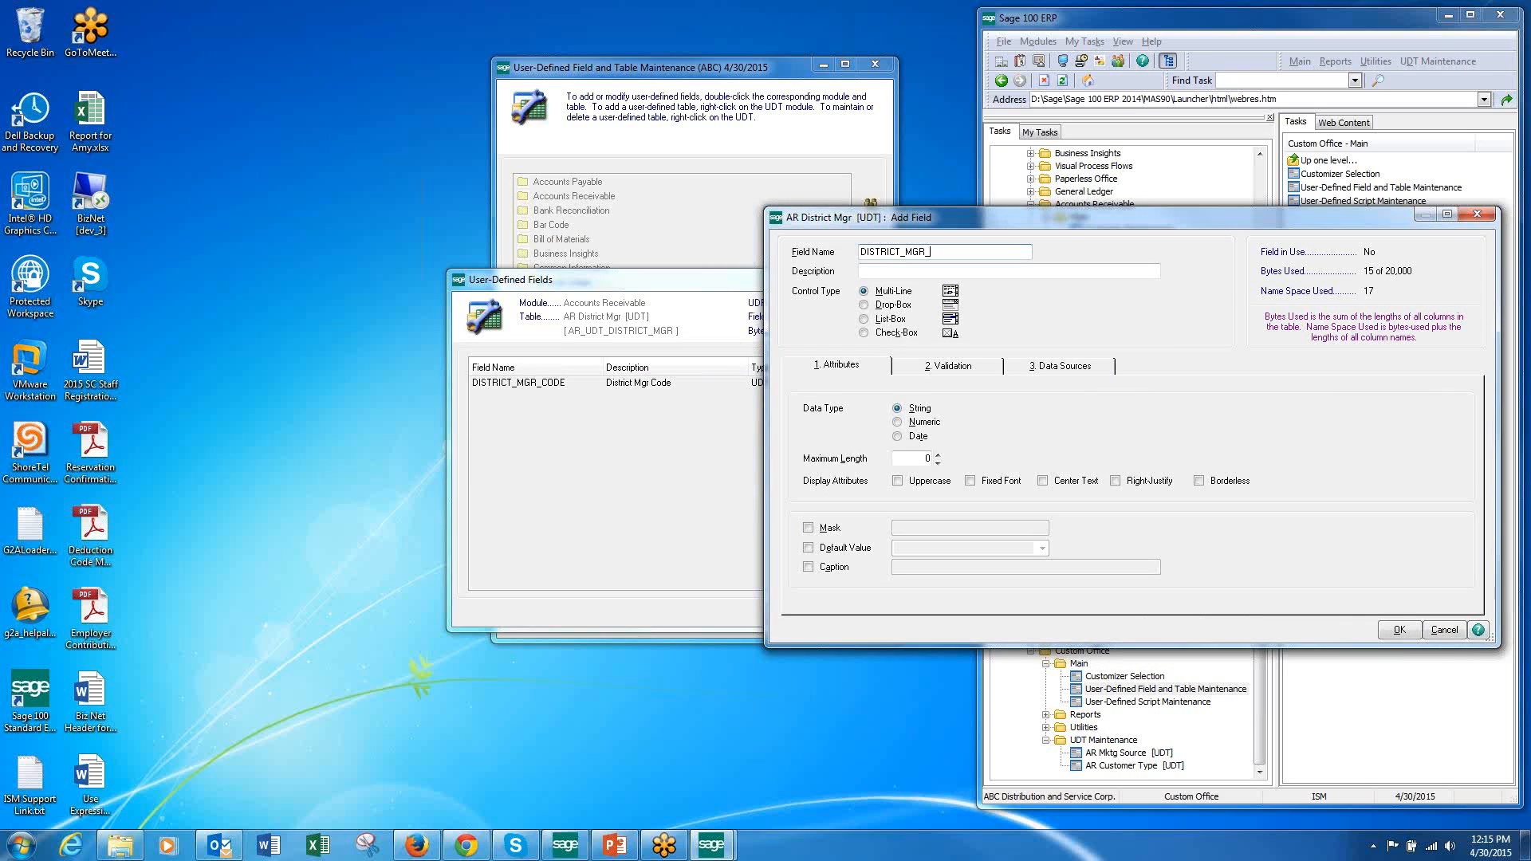
key(Tab)
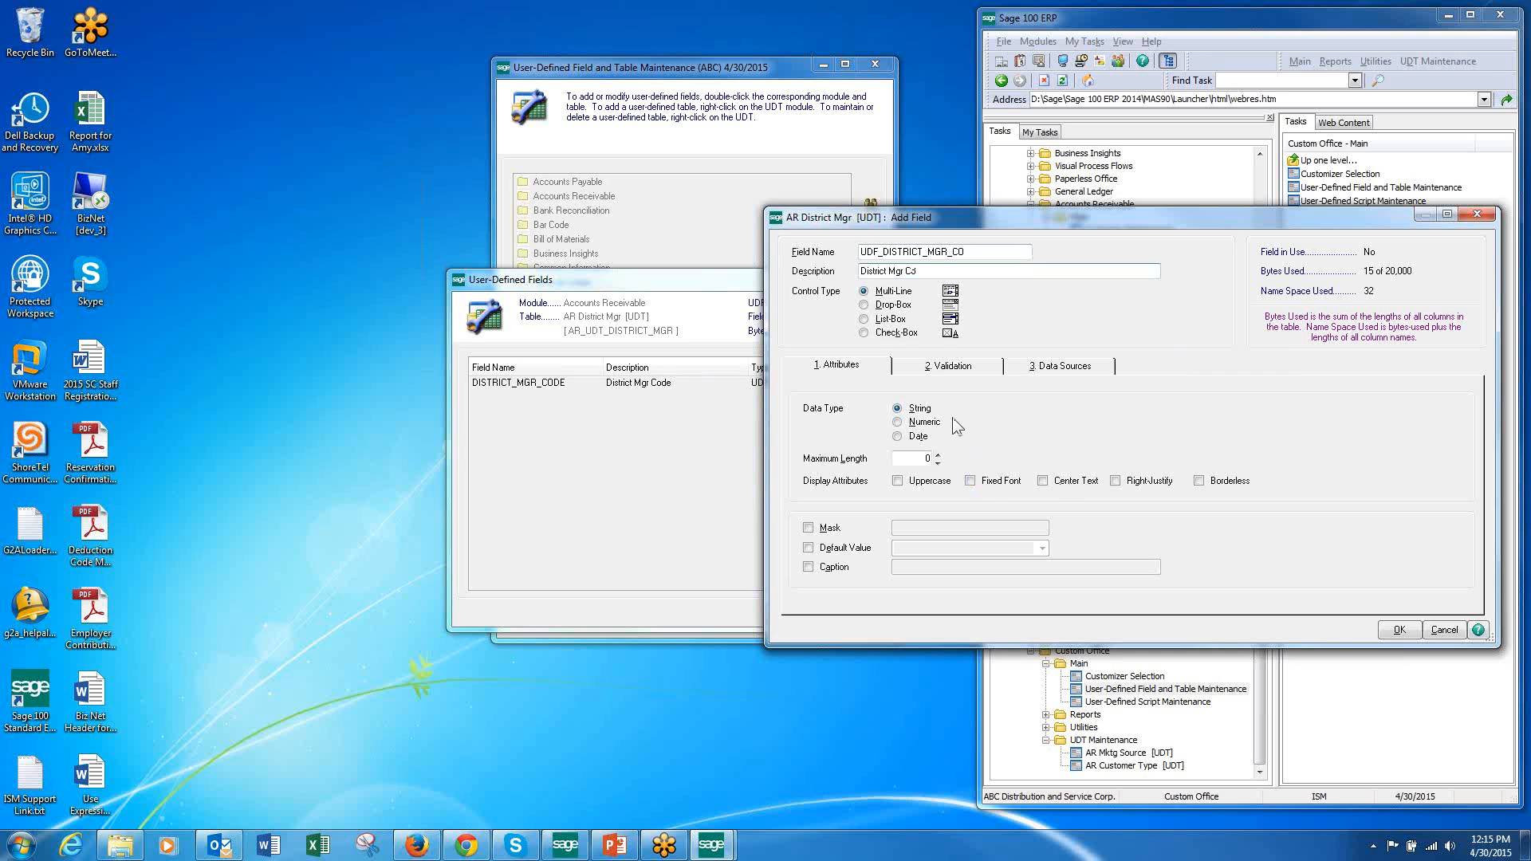
click(934, 460)
text(15)
key(Tab)
click(945, 367)
click(860, 369)
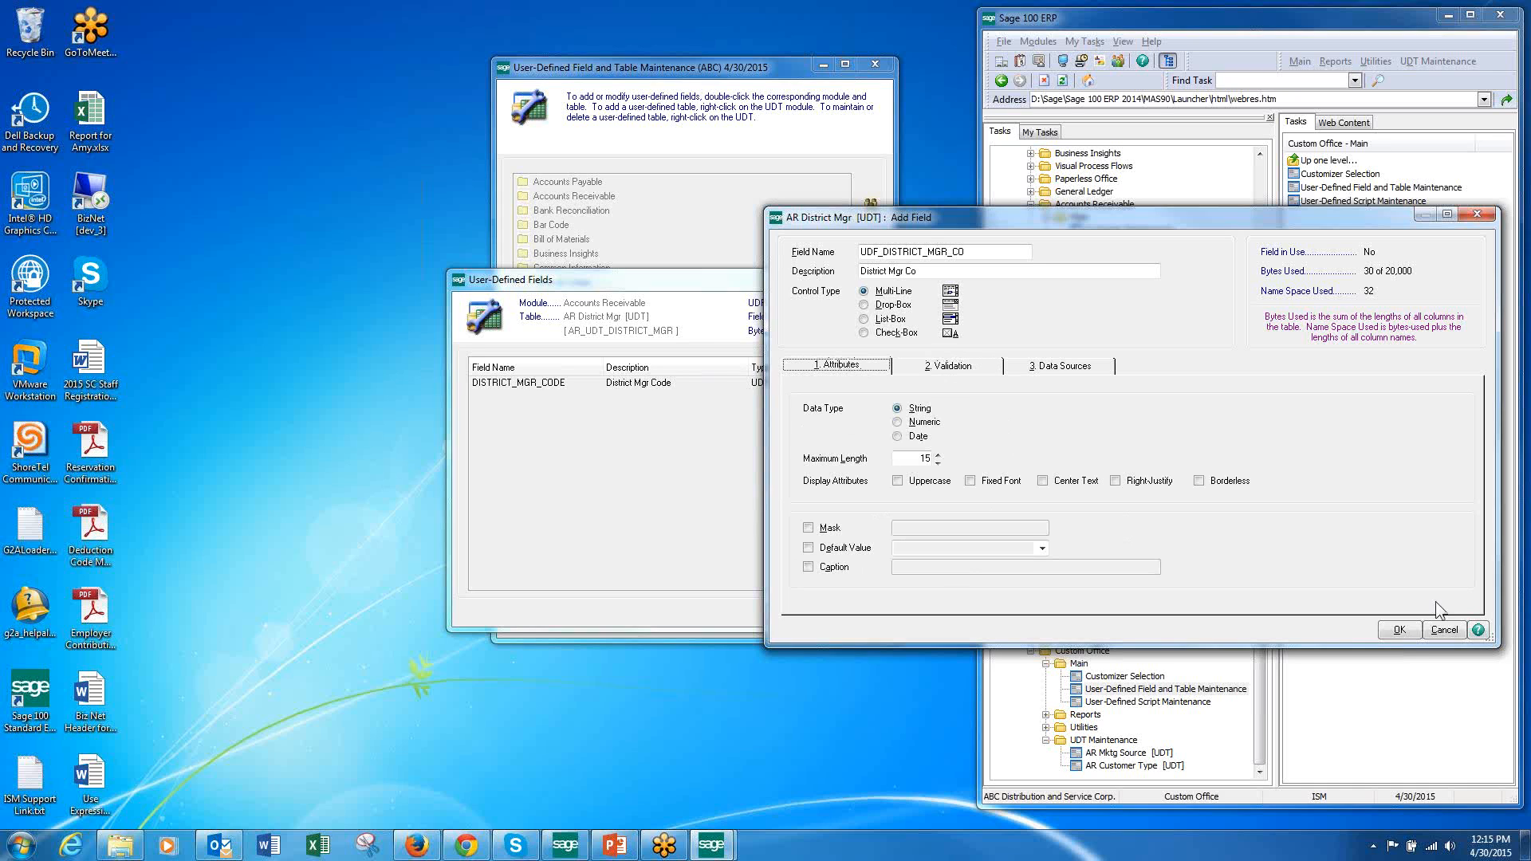
click(1400, 630)
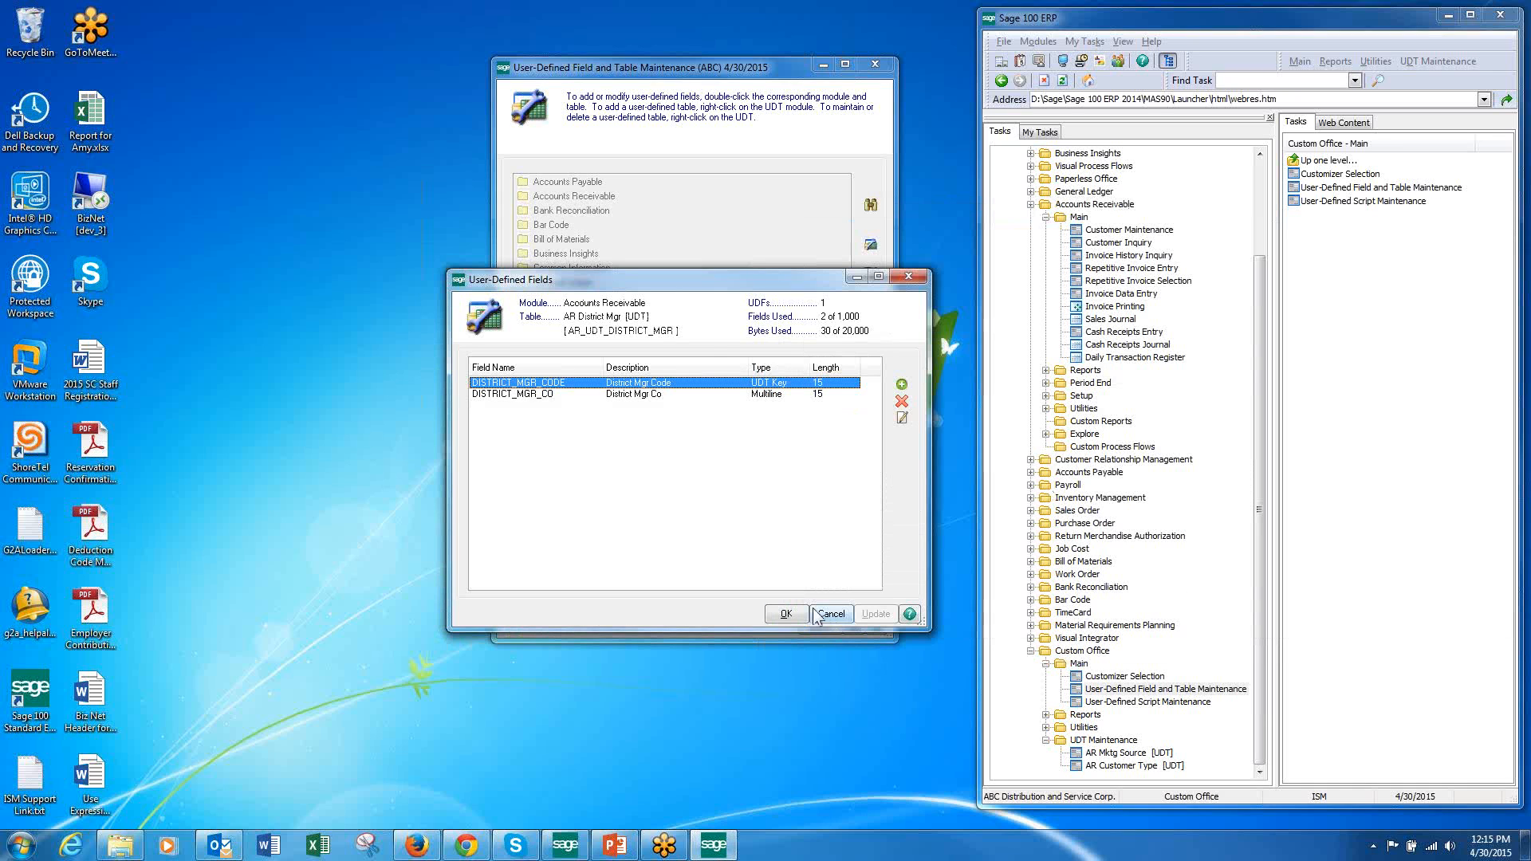
click(789, 614)
click(738, 340)
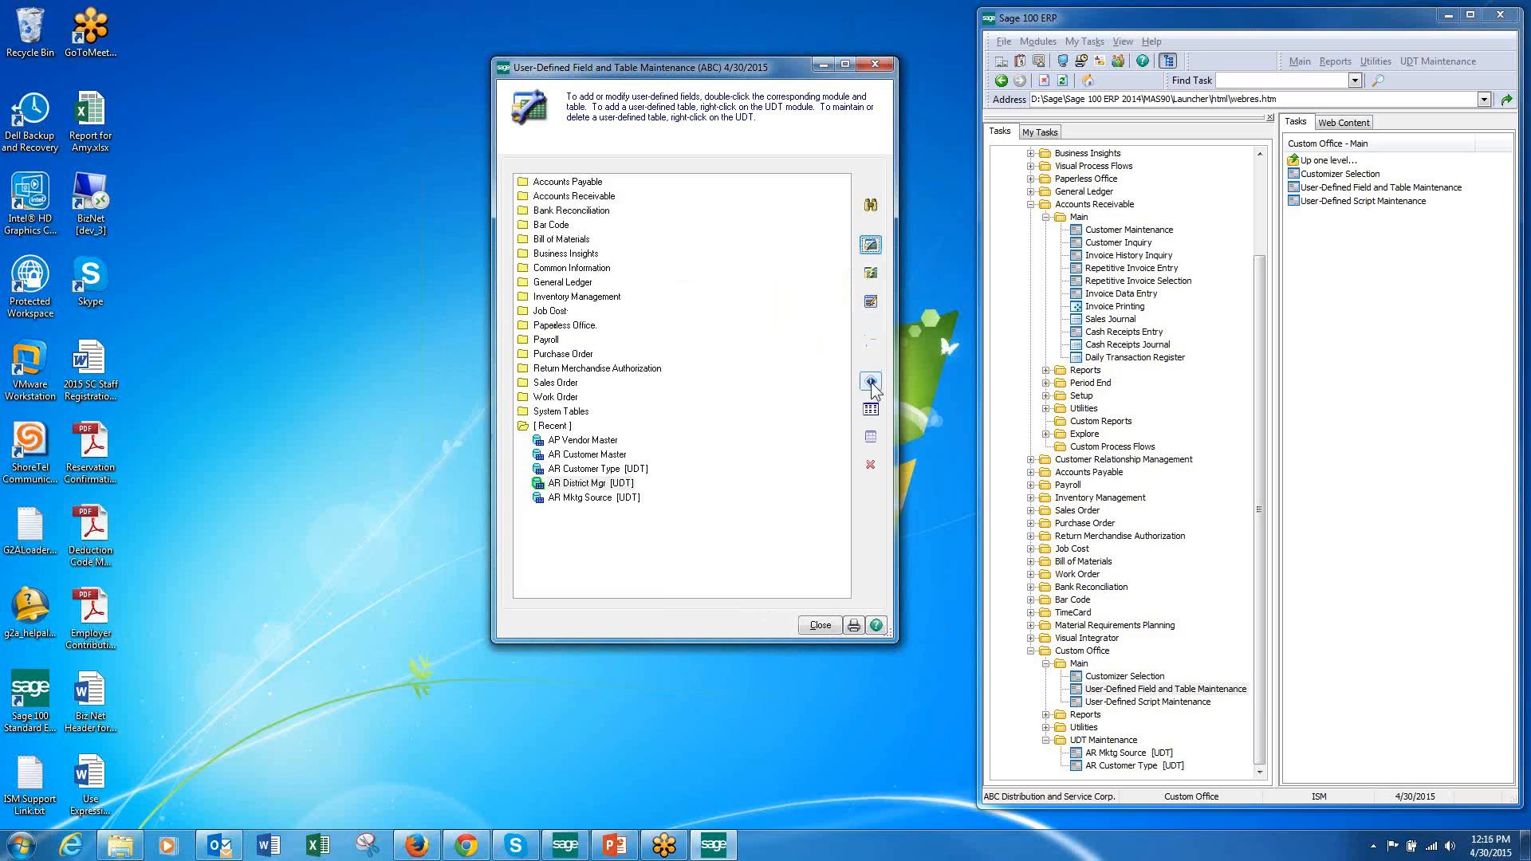
Step: Maintain the AR District Mgr table data by entering a manager's name in District Mgr Co for both existing codes, and accept
click(624, 485)
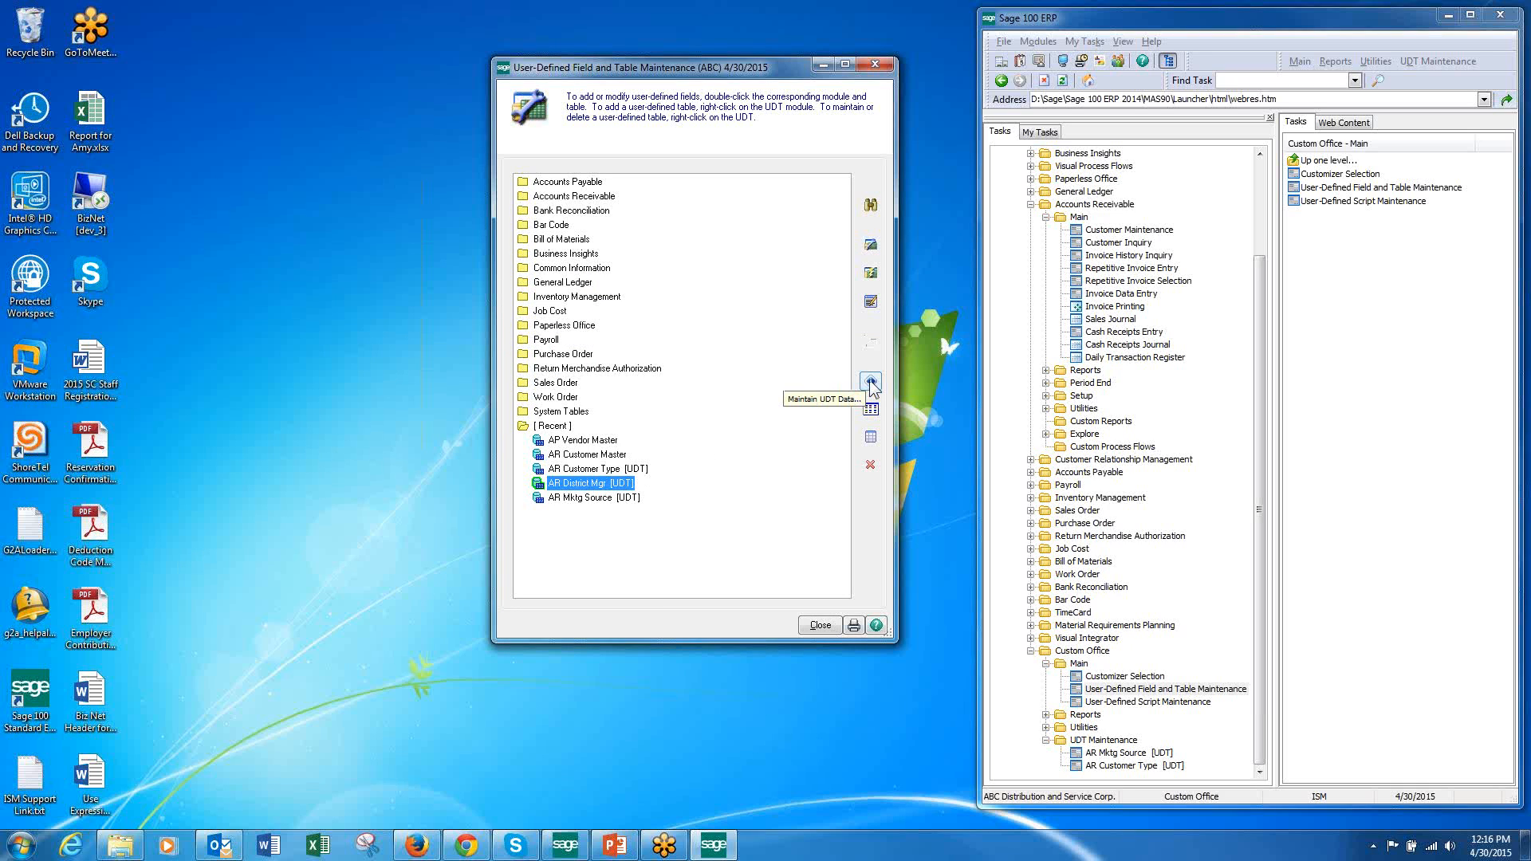
click(871, 384)
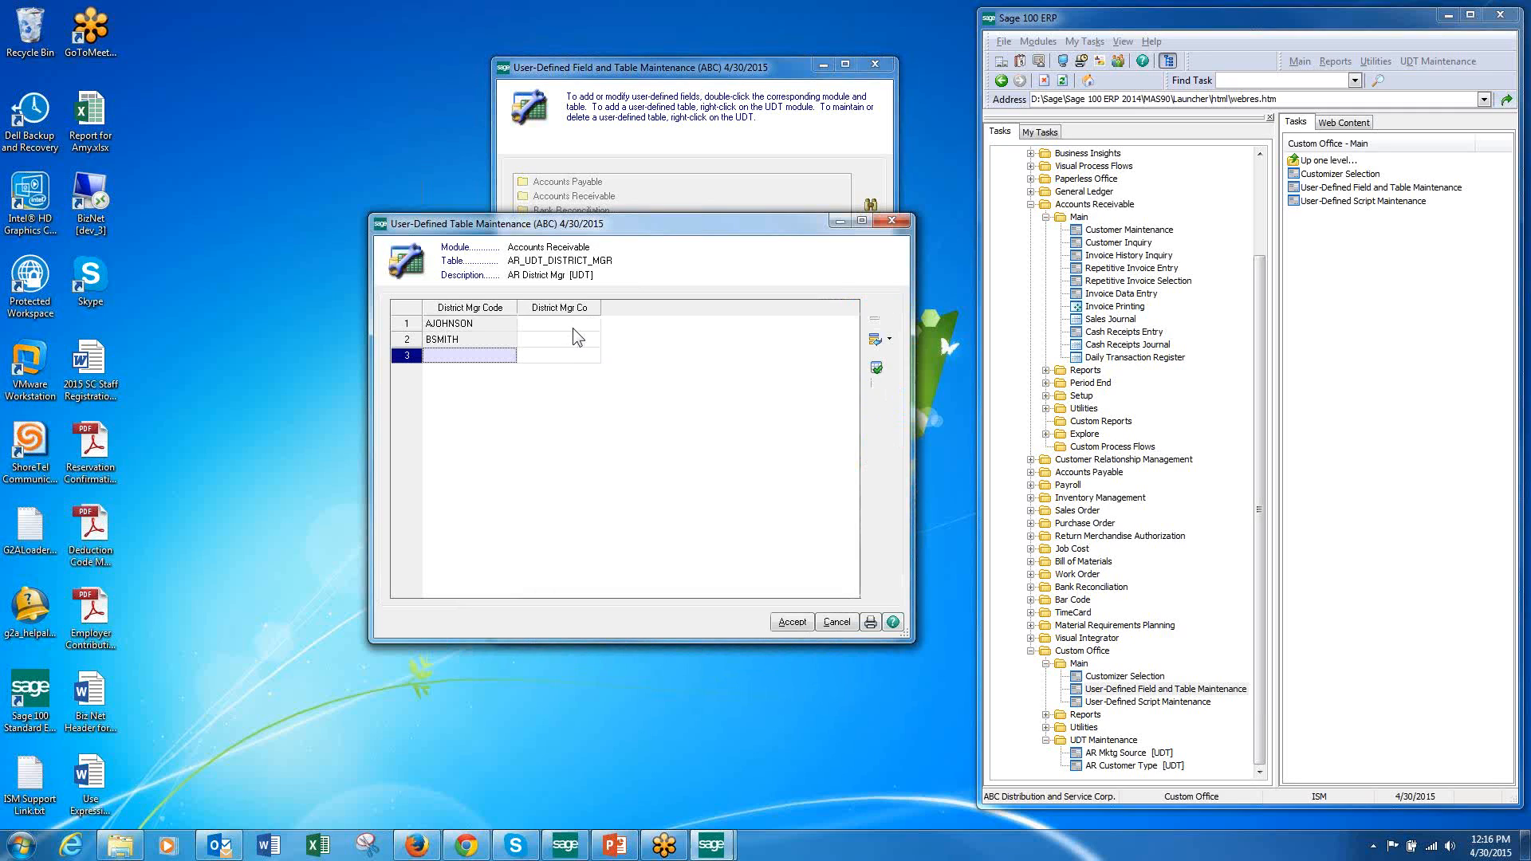
click(572, 325)
text(AJohnson)
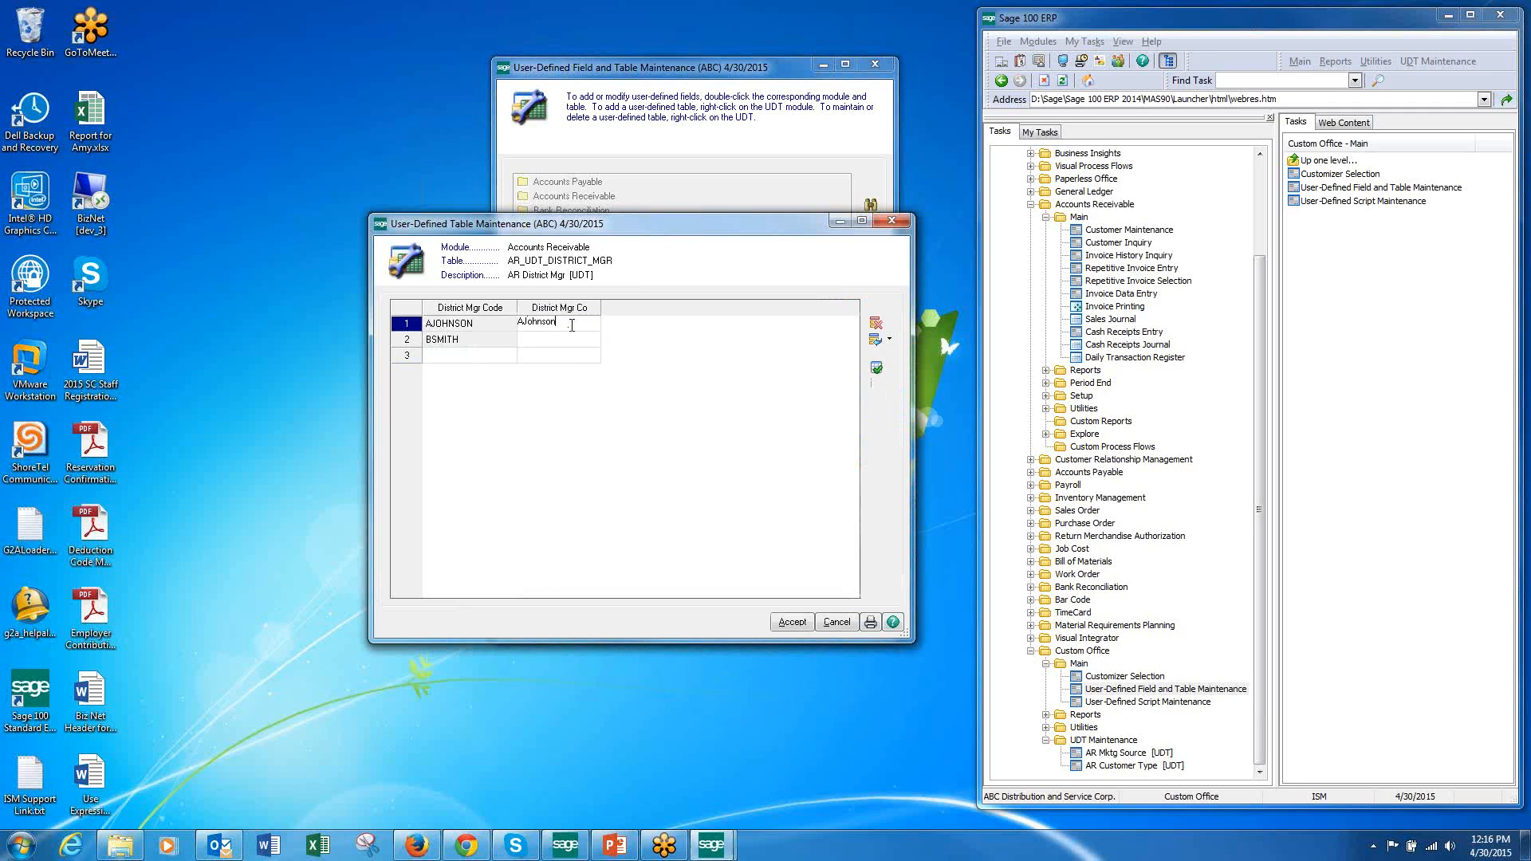
key(Down)
text(Bob Smith)
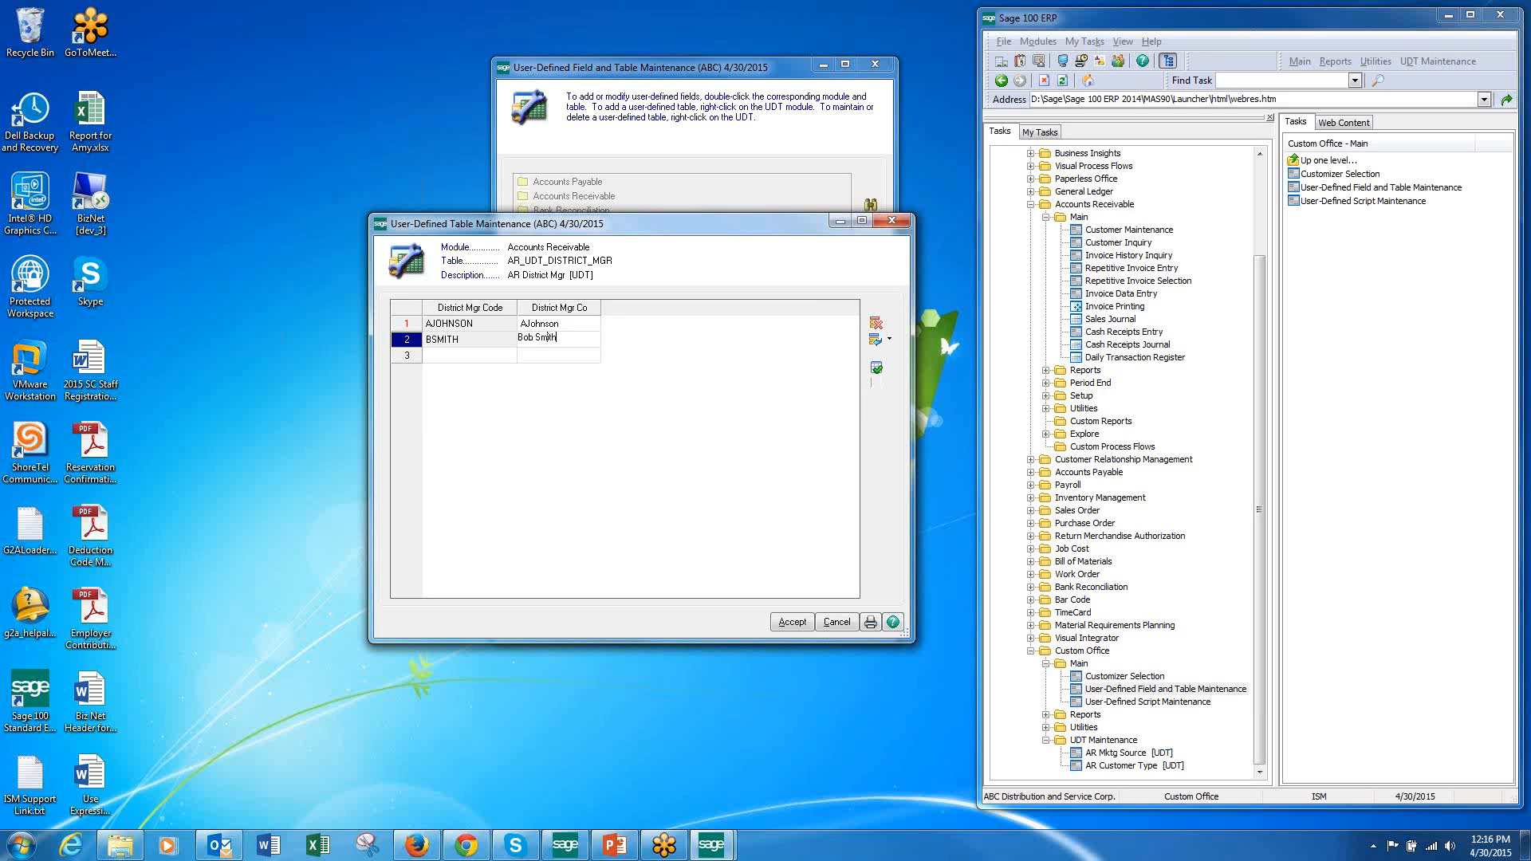
key(Tab)
click(793, 622)
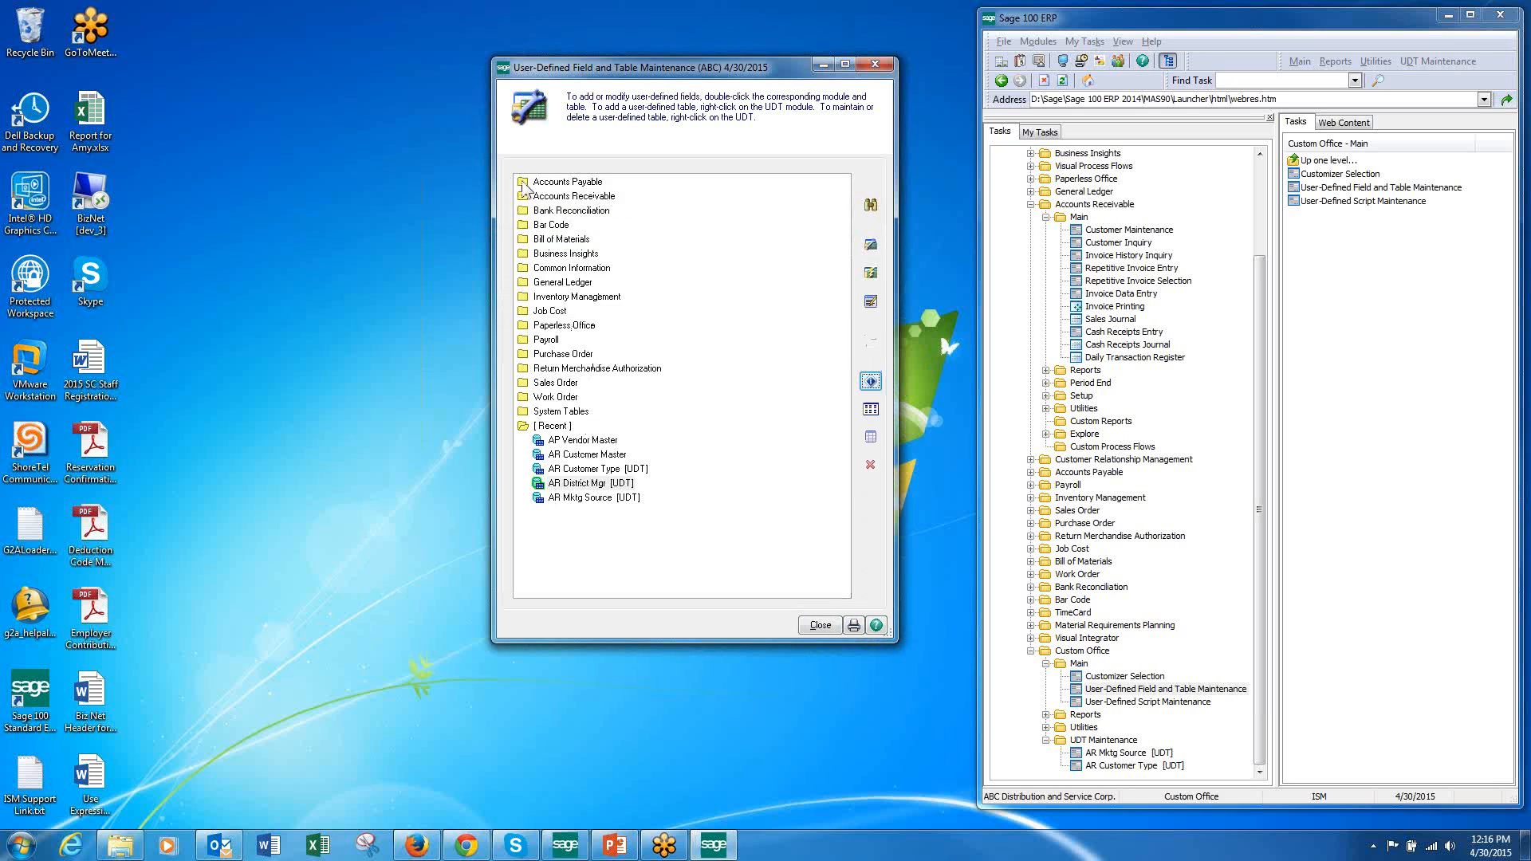
Step: Close User-Defined Field and Table Maintenance and open Accounts Receivable Customer Maintenance
click(532, 199)
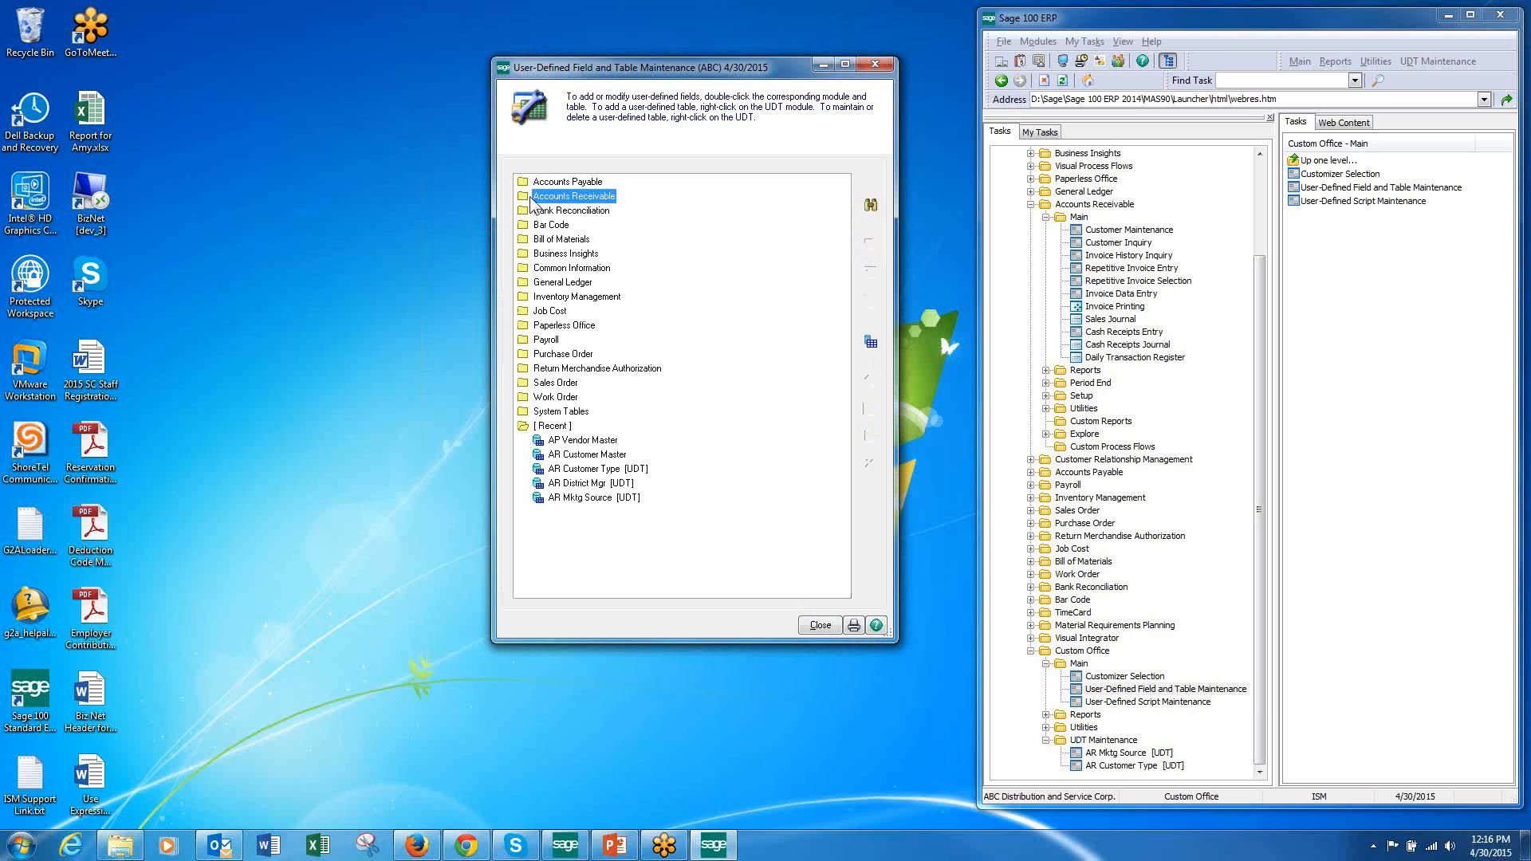
click(820, 626)
click(1164, 231)
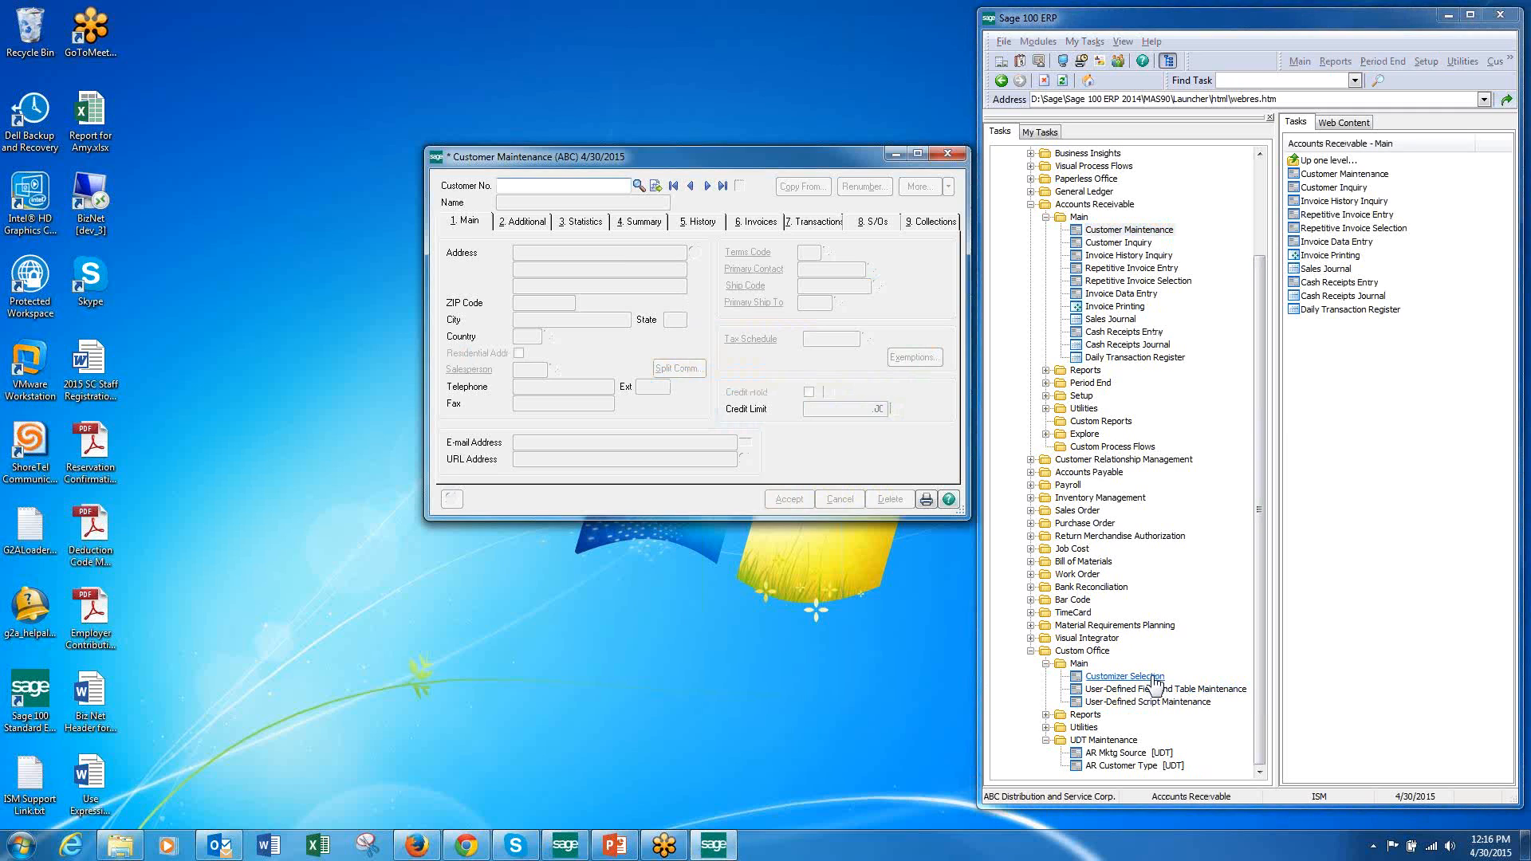
Step: Try to validate the DISTRICT_MGR_CO field of the AR District Mgr table against a user-defined table, then cancel the edit
click(1233, 693)
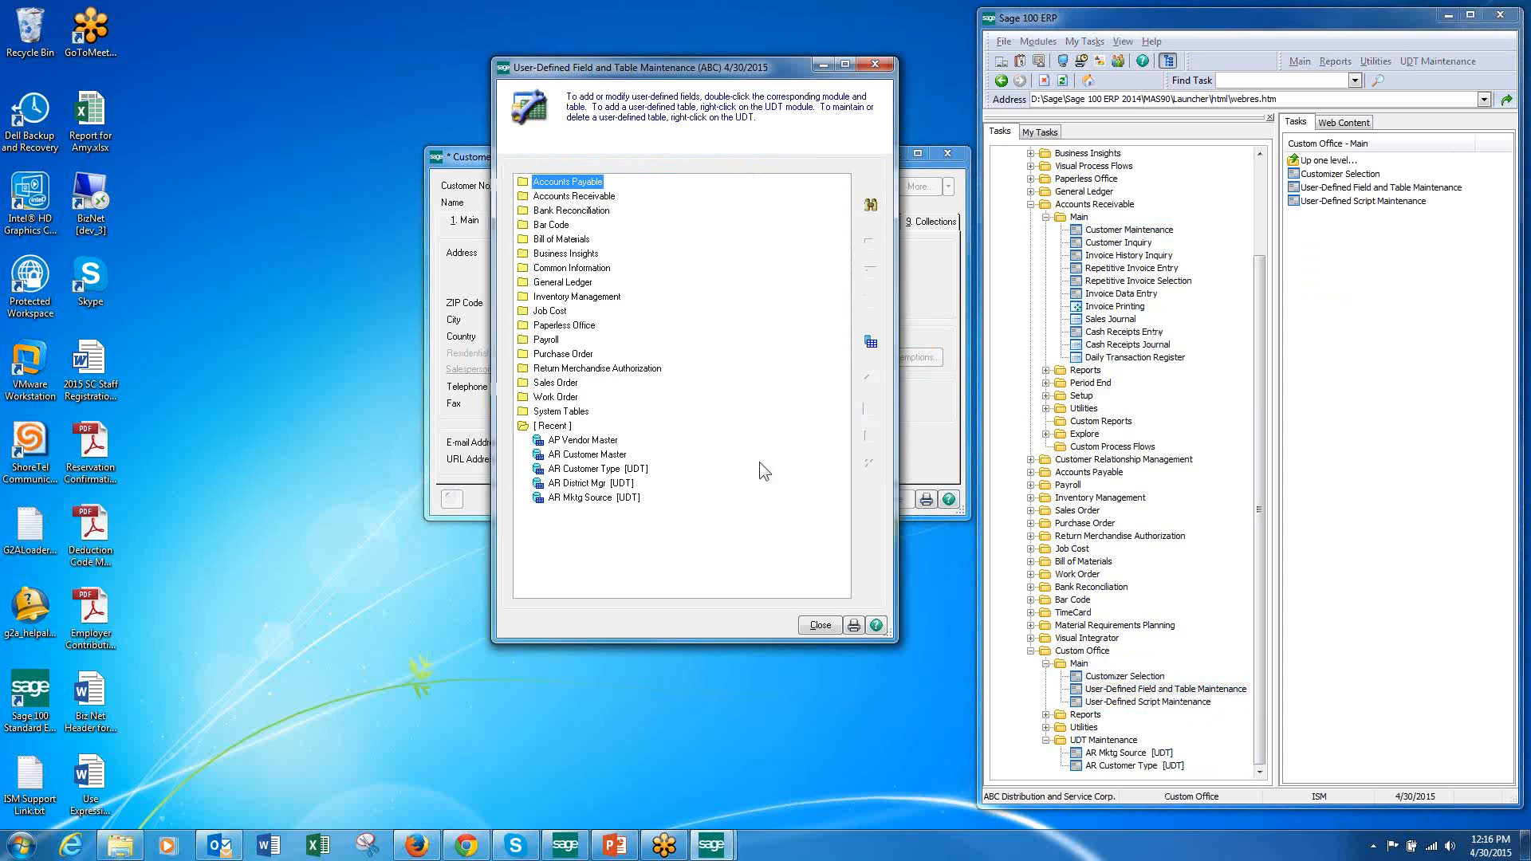
click(595, 484)
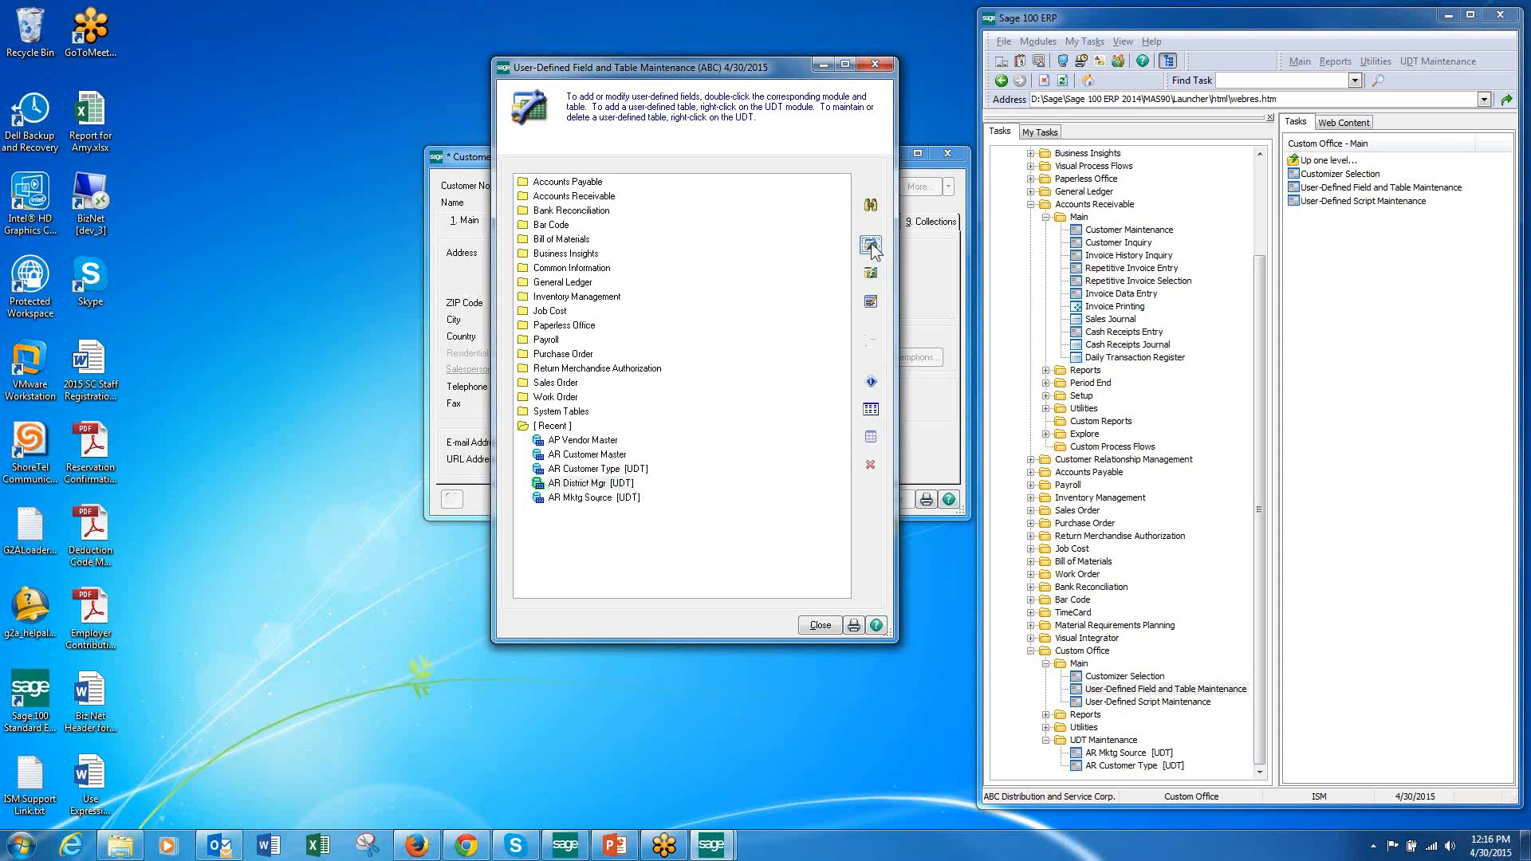
click(871, 244)
click(622, 394)
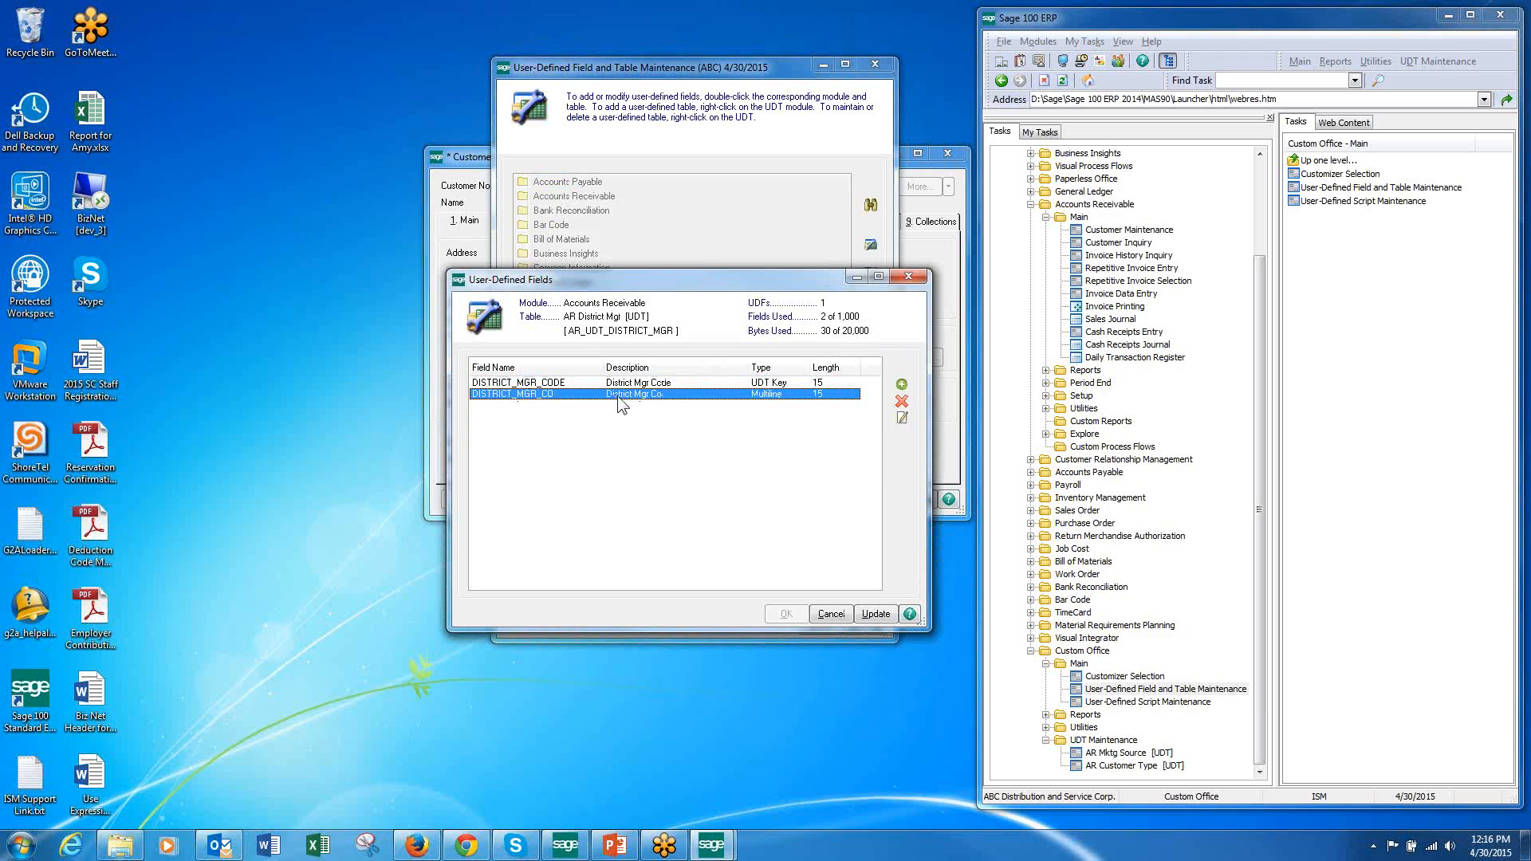
click(902, 418)
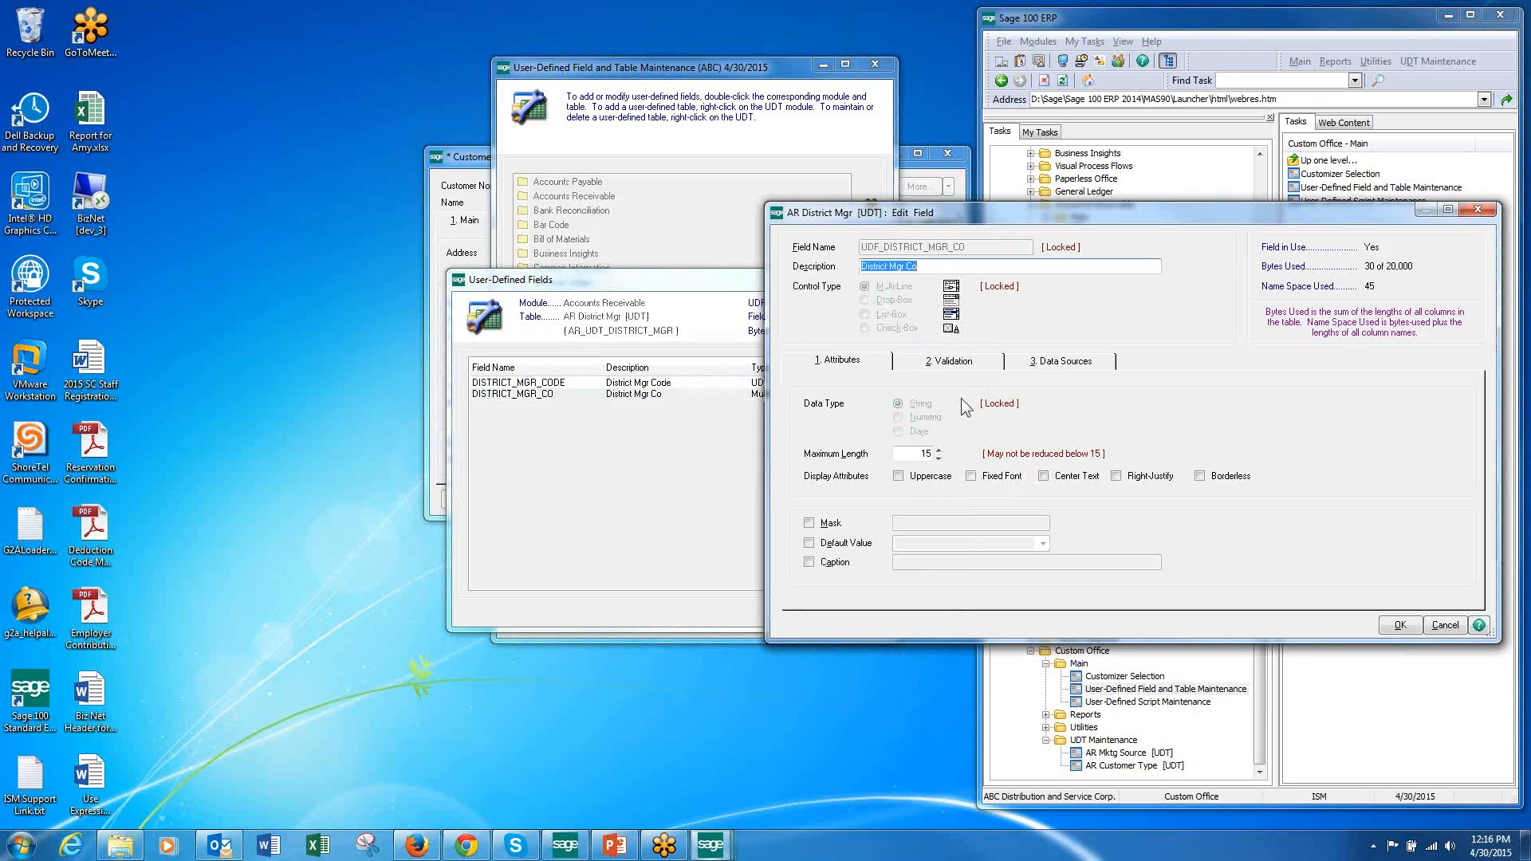
click(943, 363)
click(909, 540)
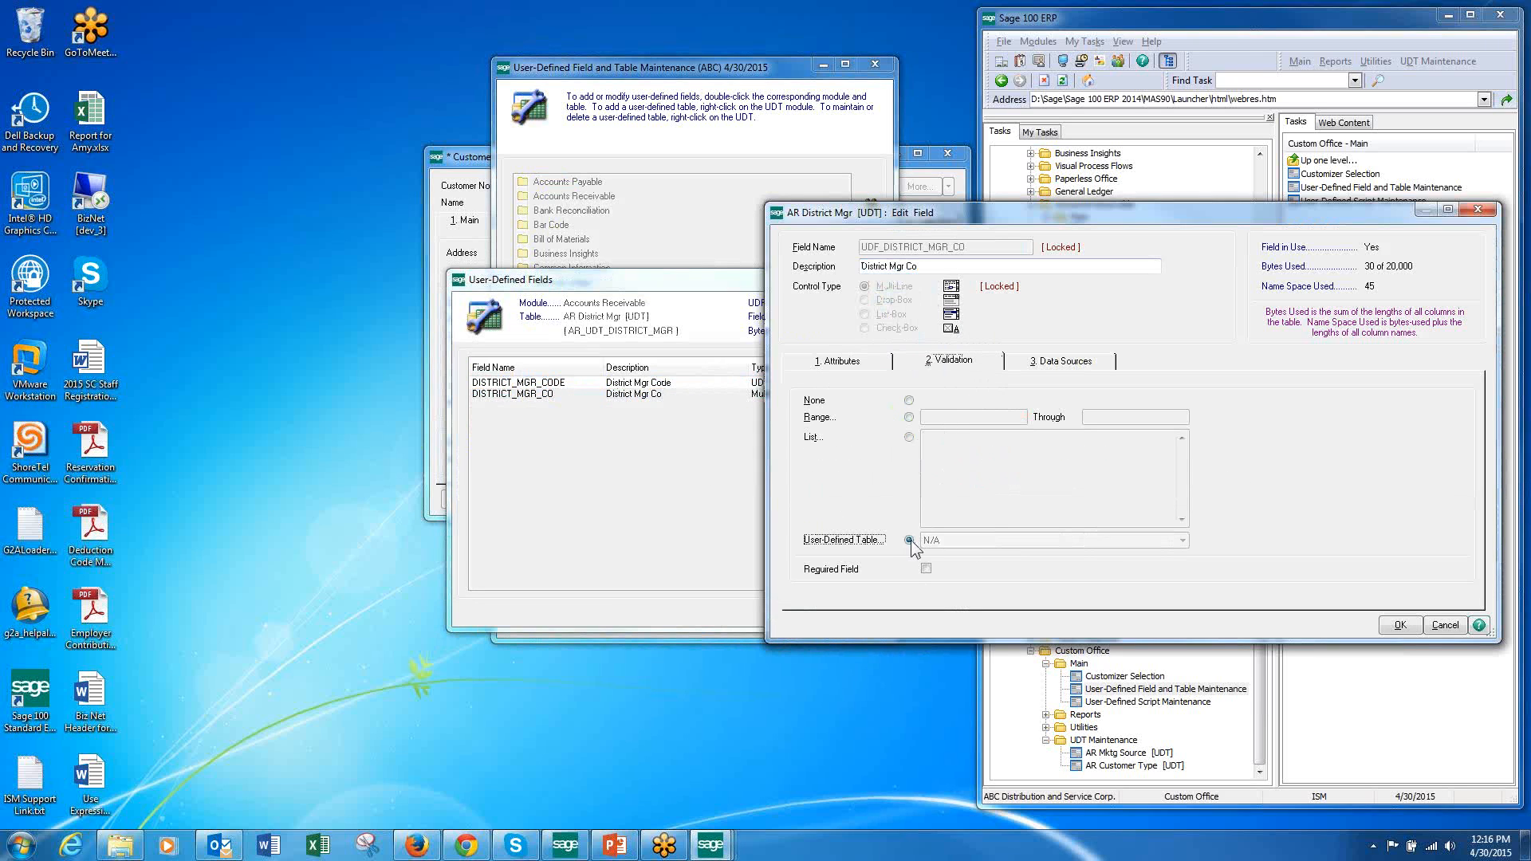
click(777, 315)
click(1447, 627)
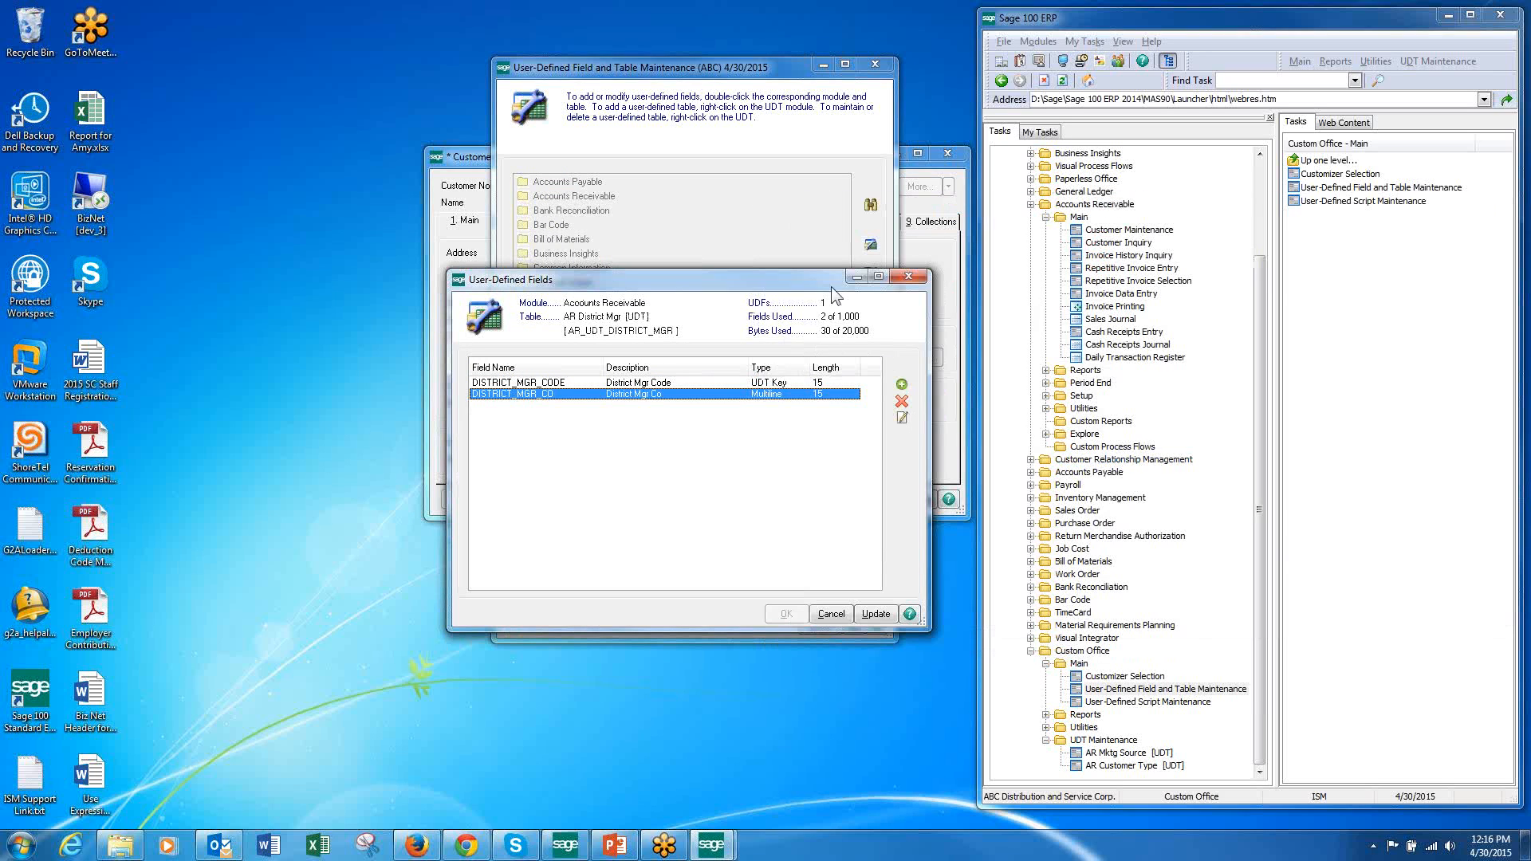
click(830, 614)
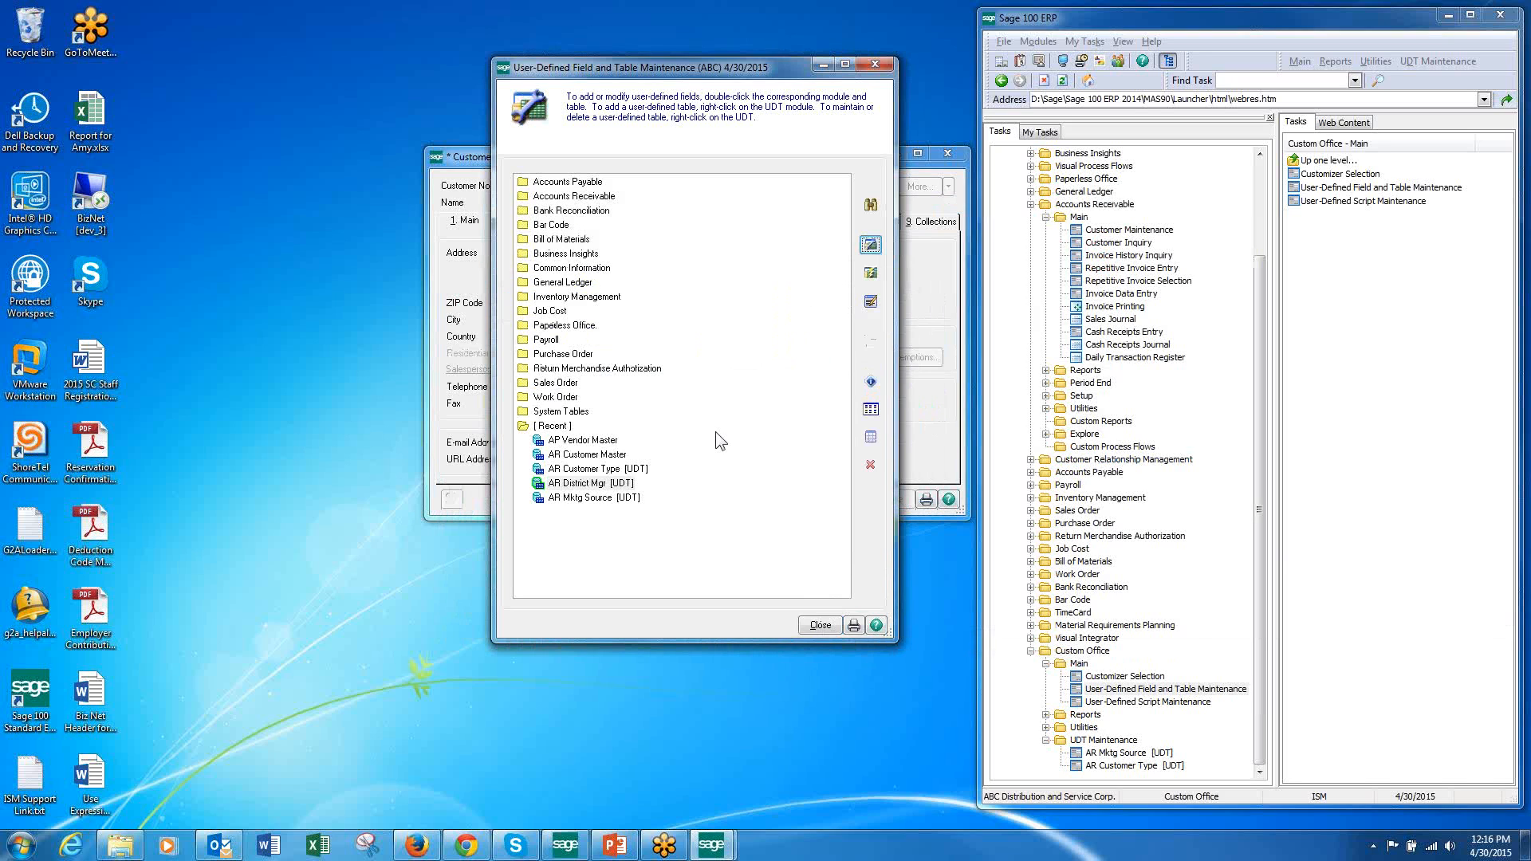
Step: View the data entries of the AR Mktg Source user-defined table and cancel out
click(568, 500)
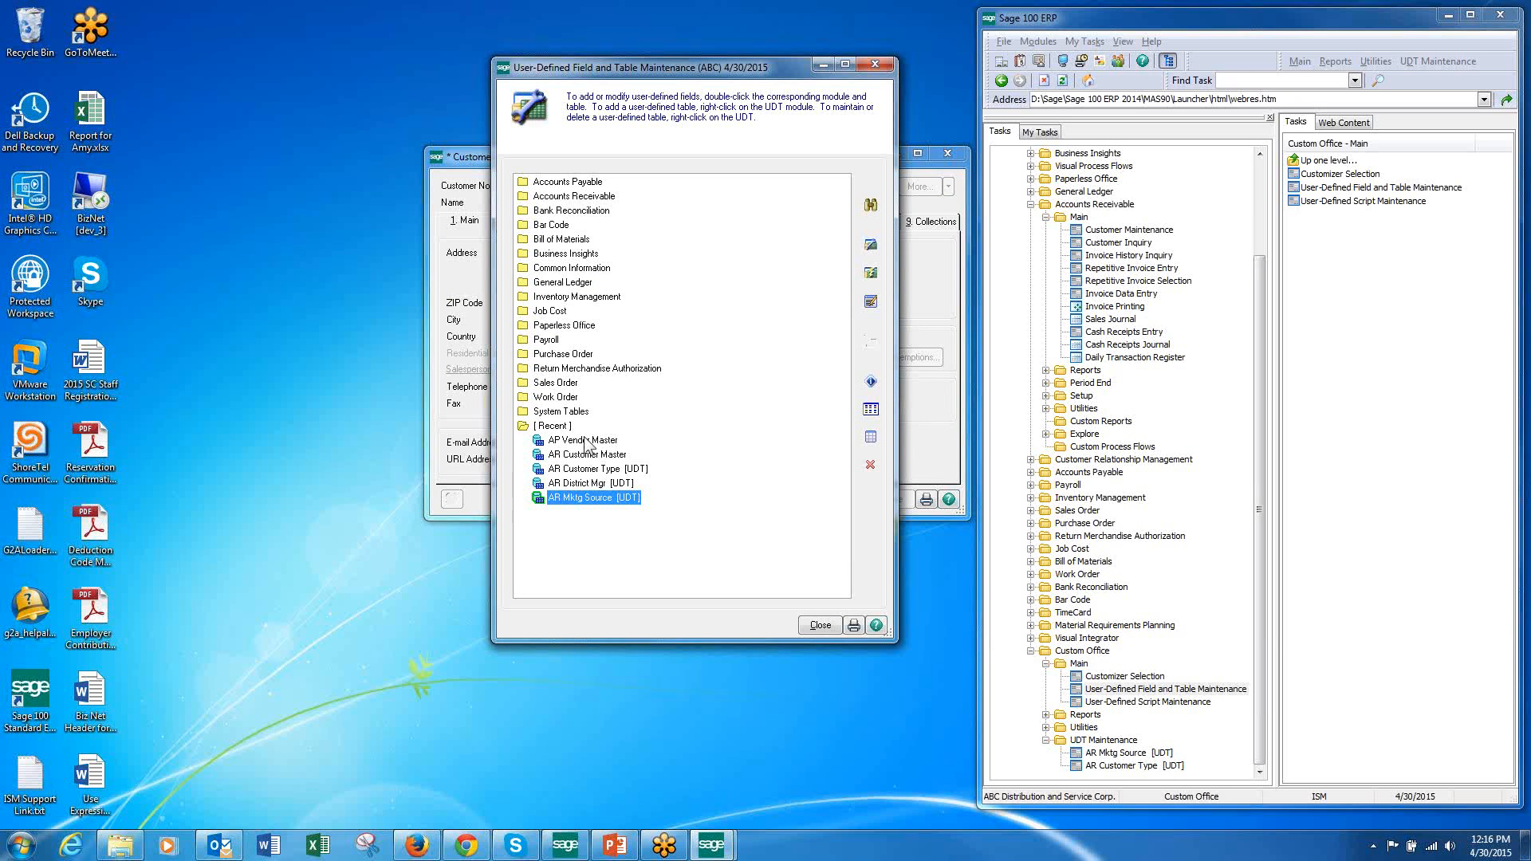
click(869, 382)
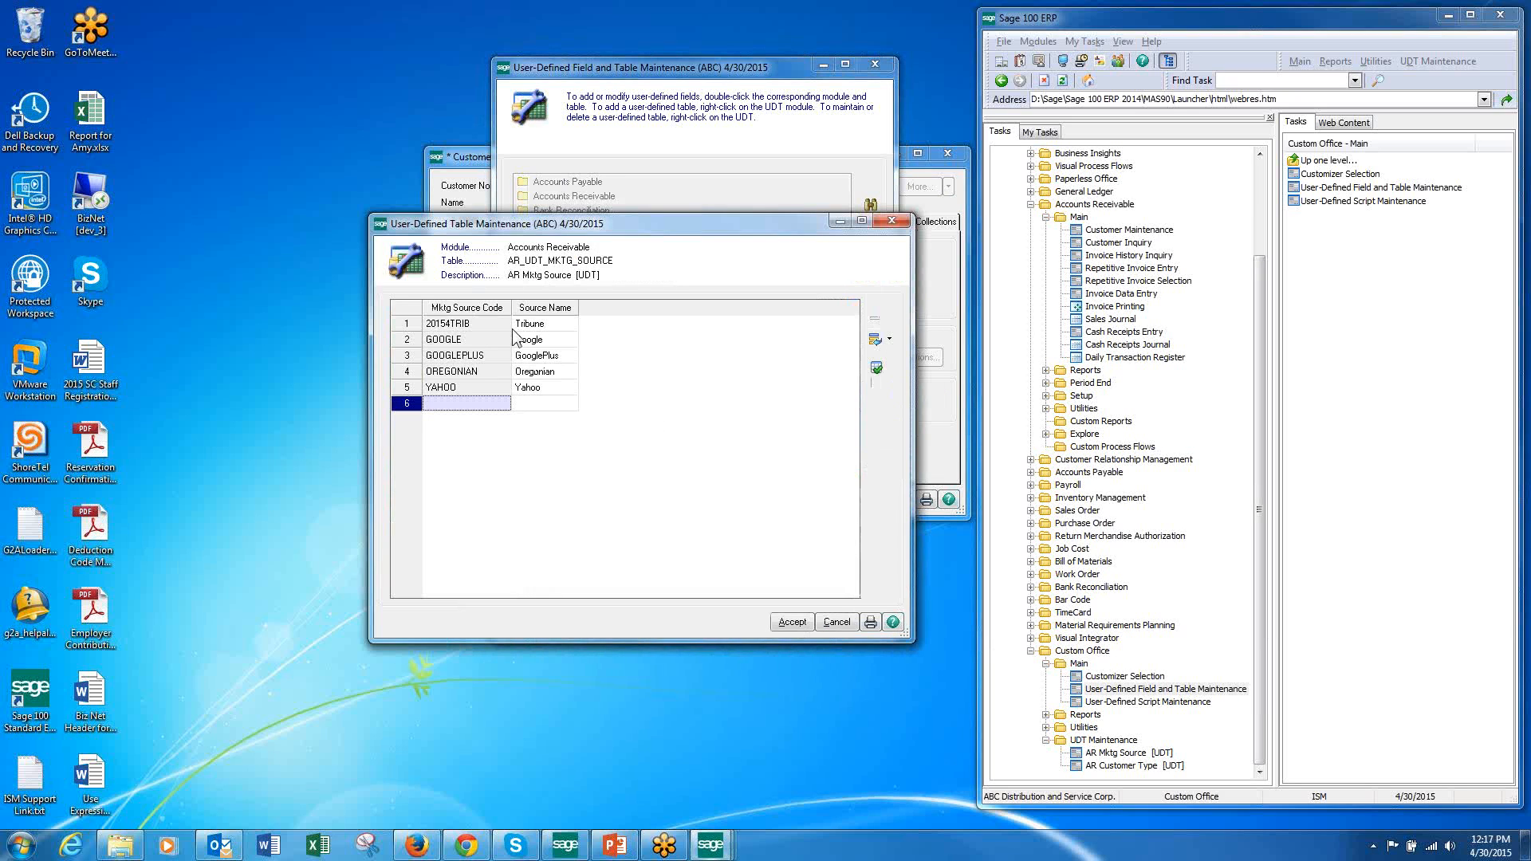
click(830, 624)
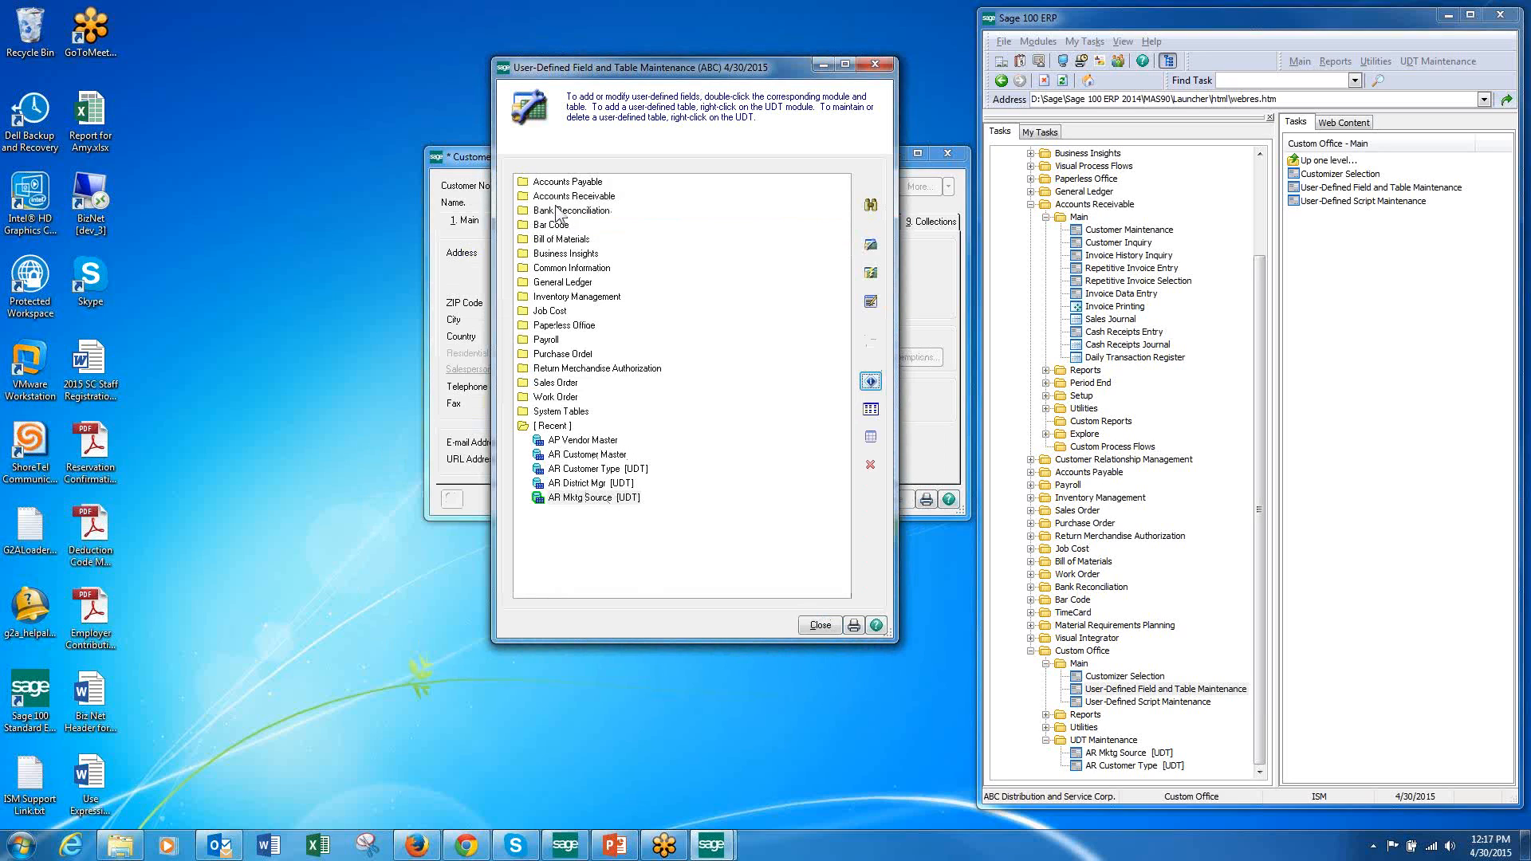
Step: Review the validation and attributes of SOURCE_NAME in the AR Mktg Source table, and try to open the MKTG_SOURCE_CODE key field
click(597, 499)
click(868, 247)
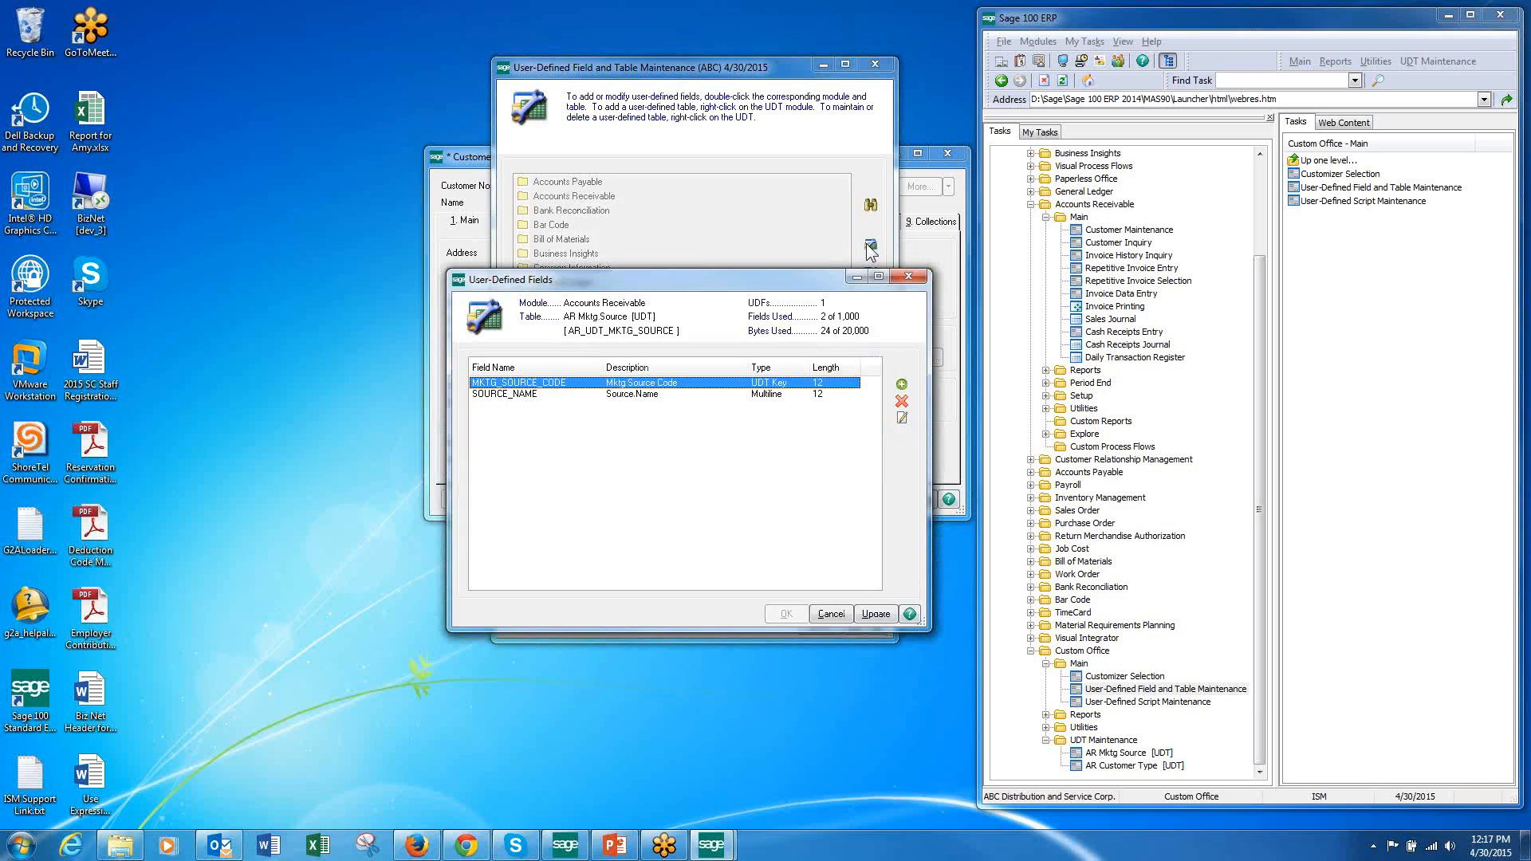
click(761, 394)
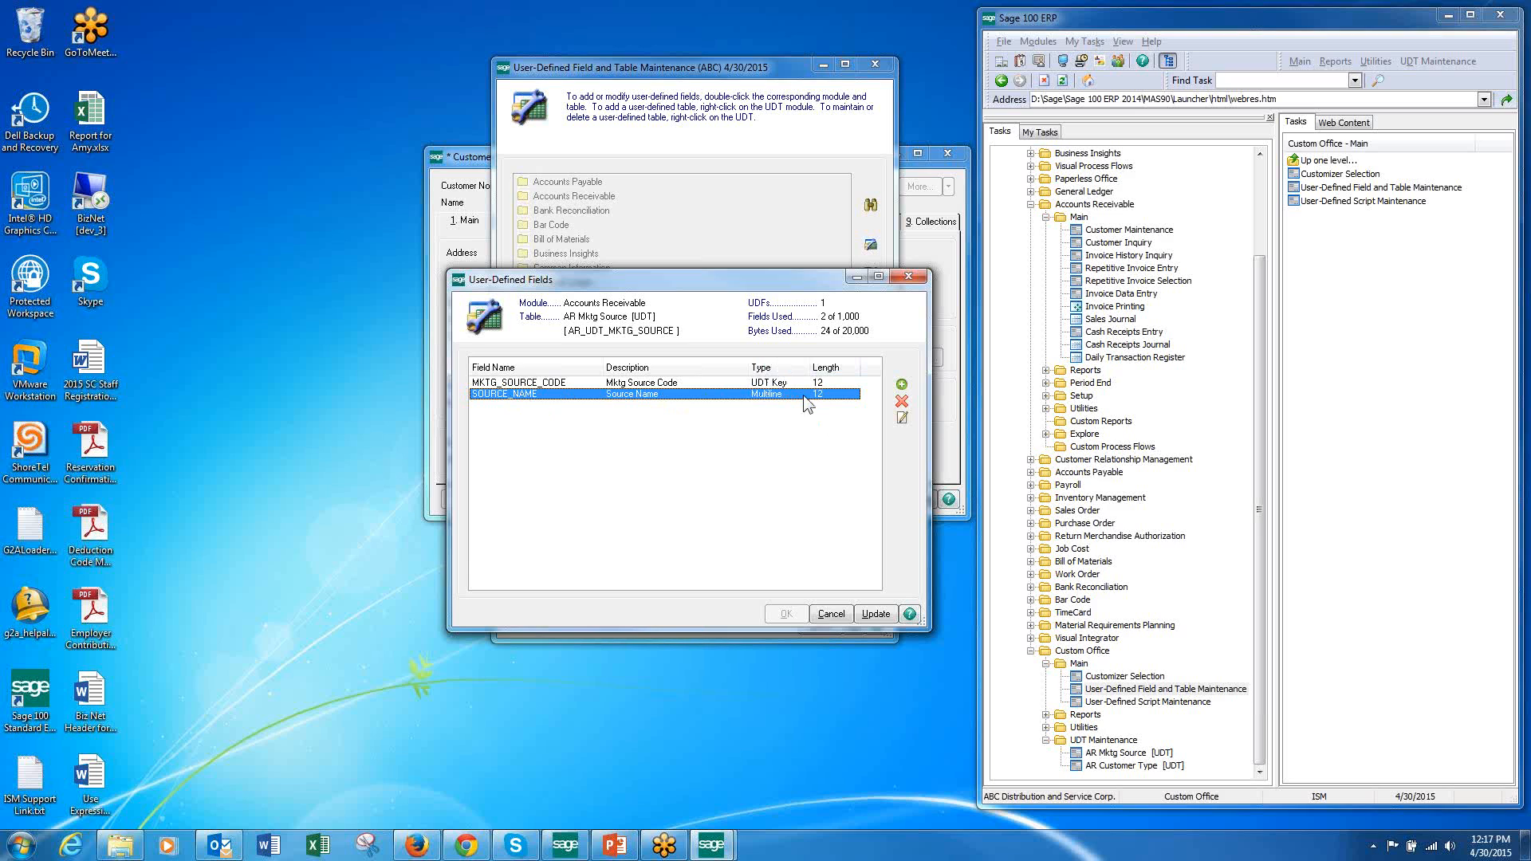
click(902, 418)
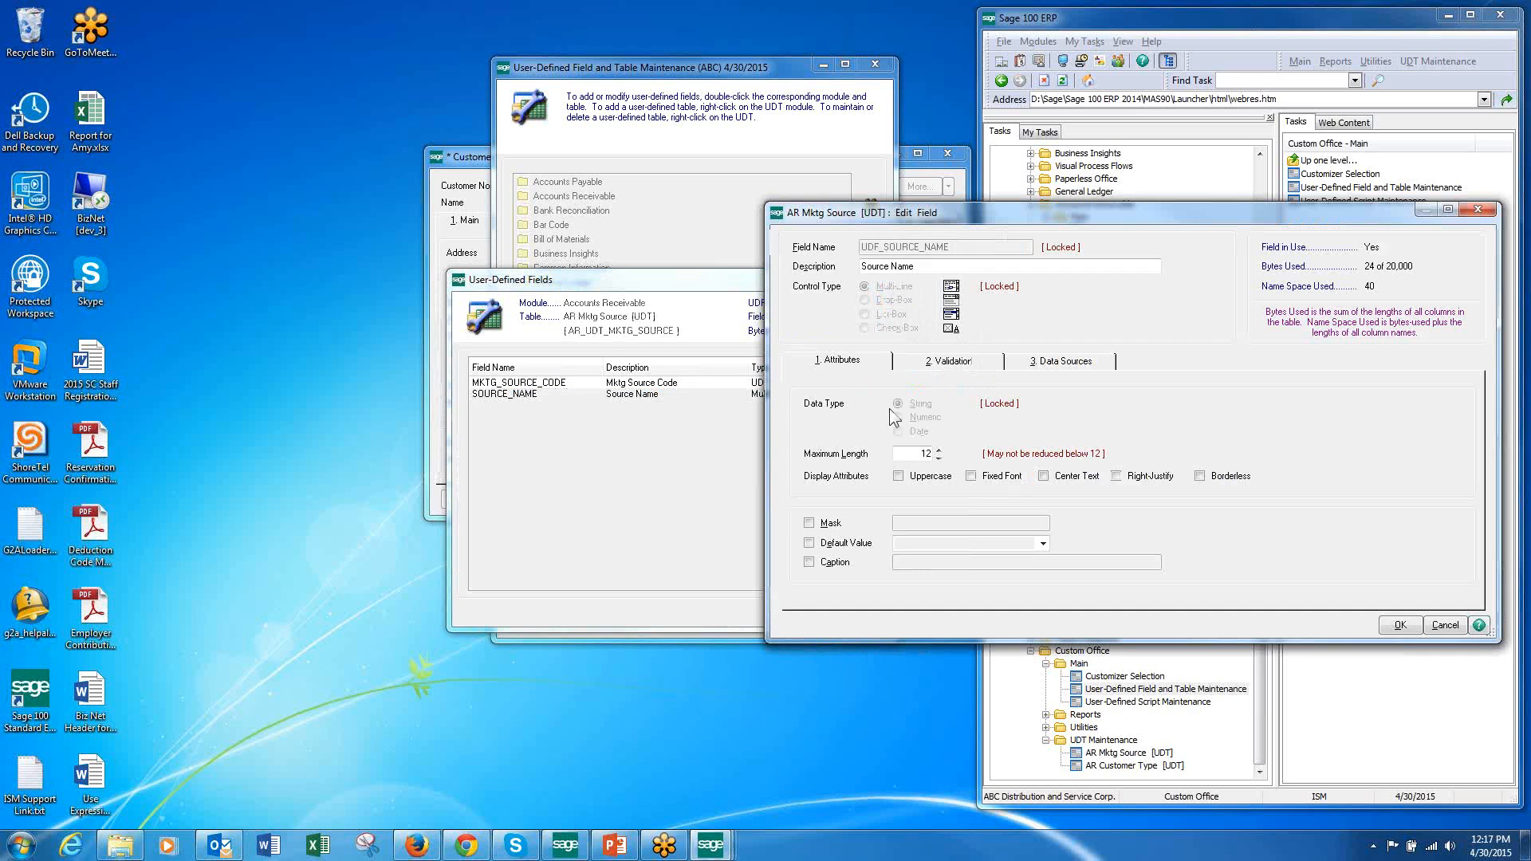
click(933, 363)
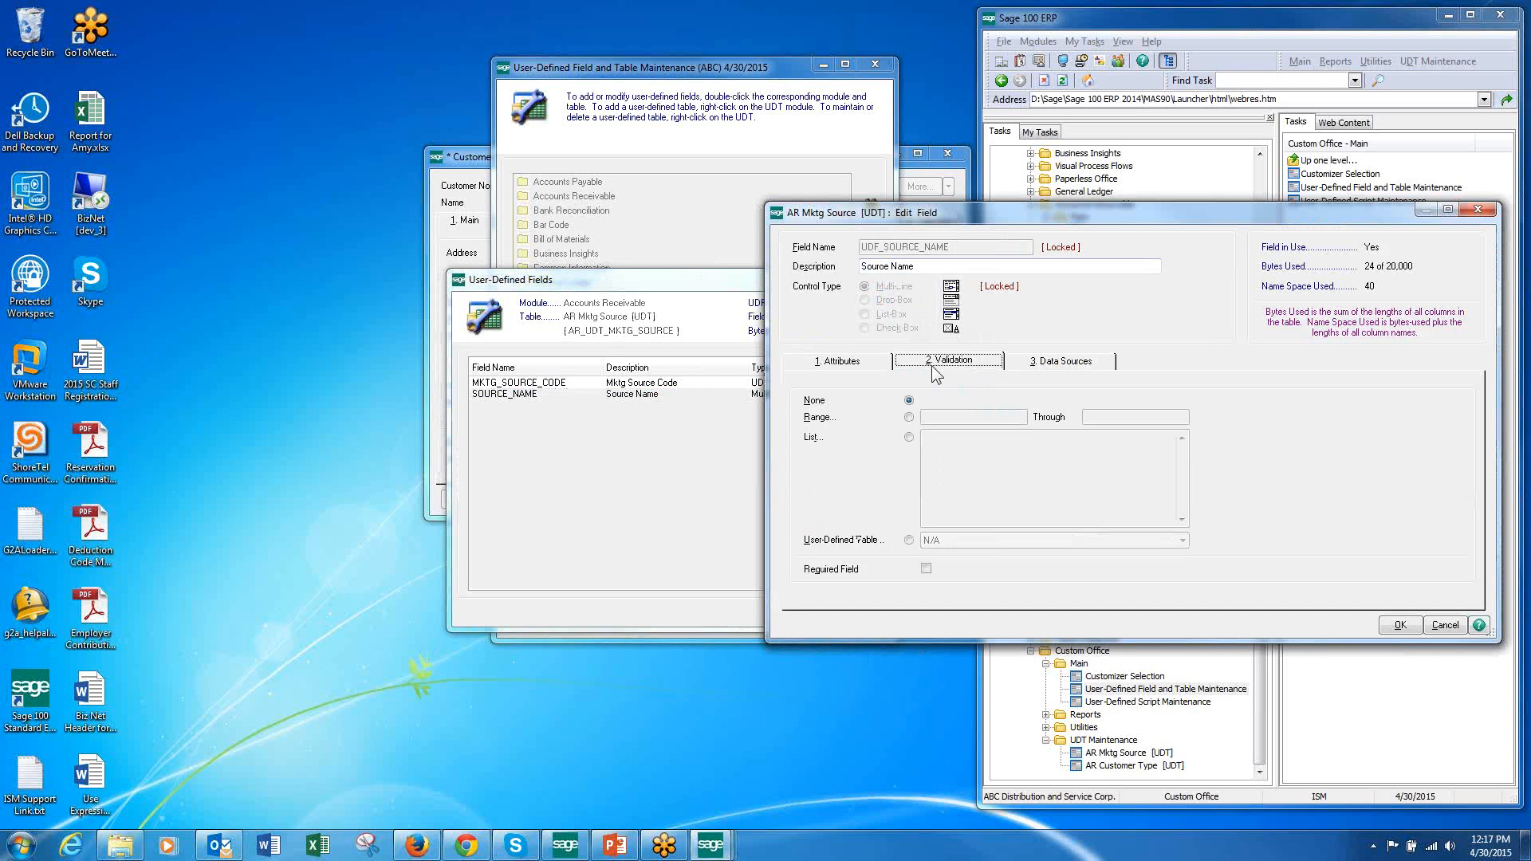
click(846, 363)
click(1445, 624)
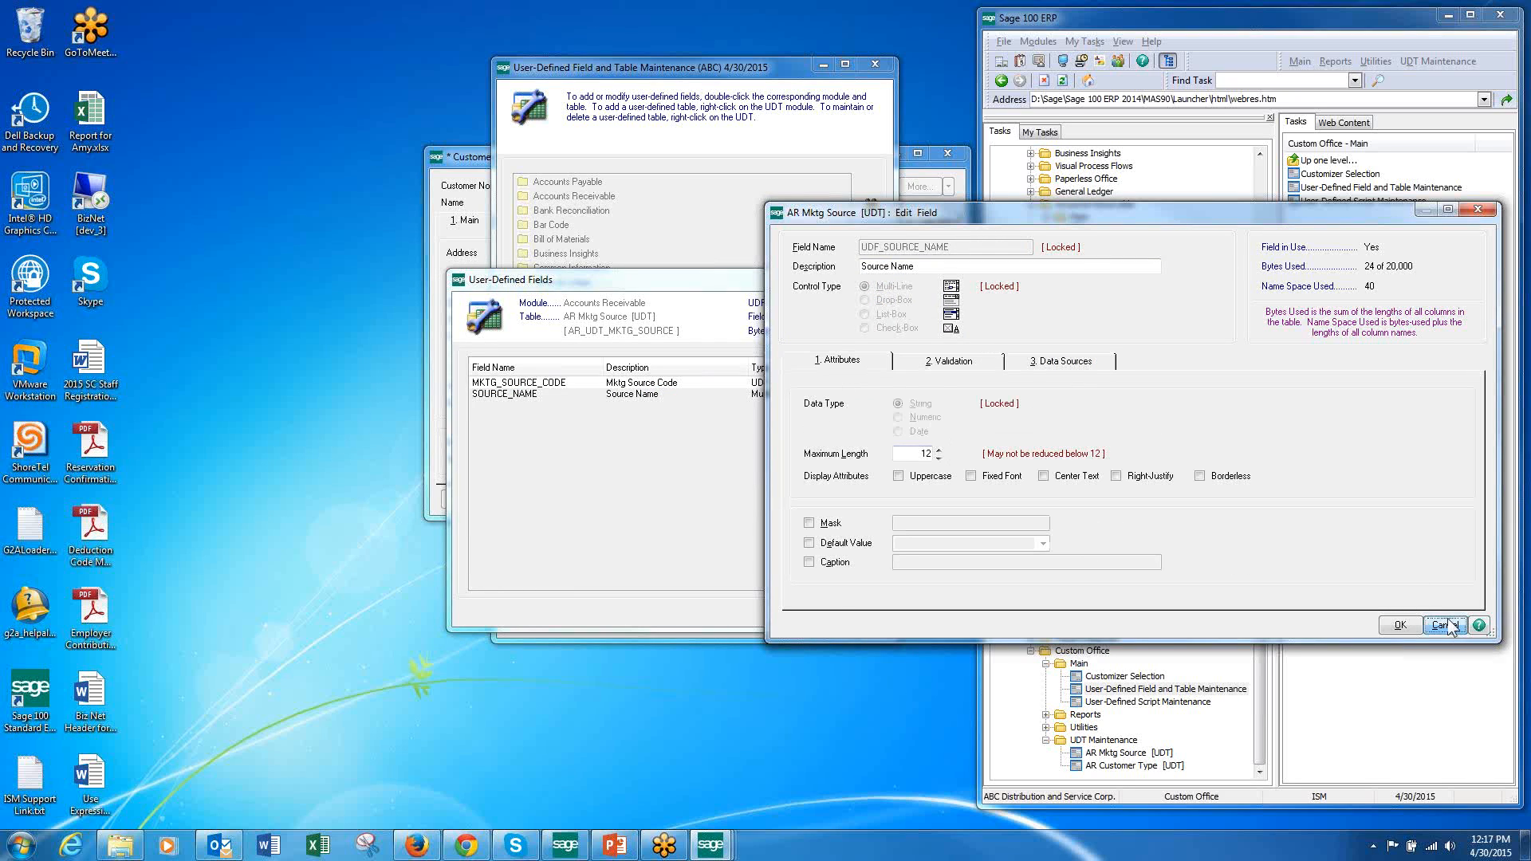
click(764, 384)
click(902, 417)
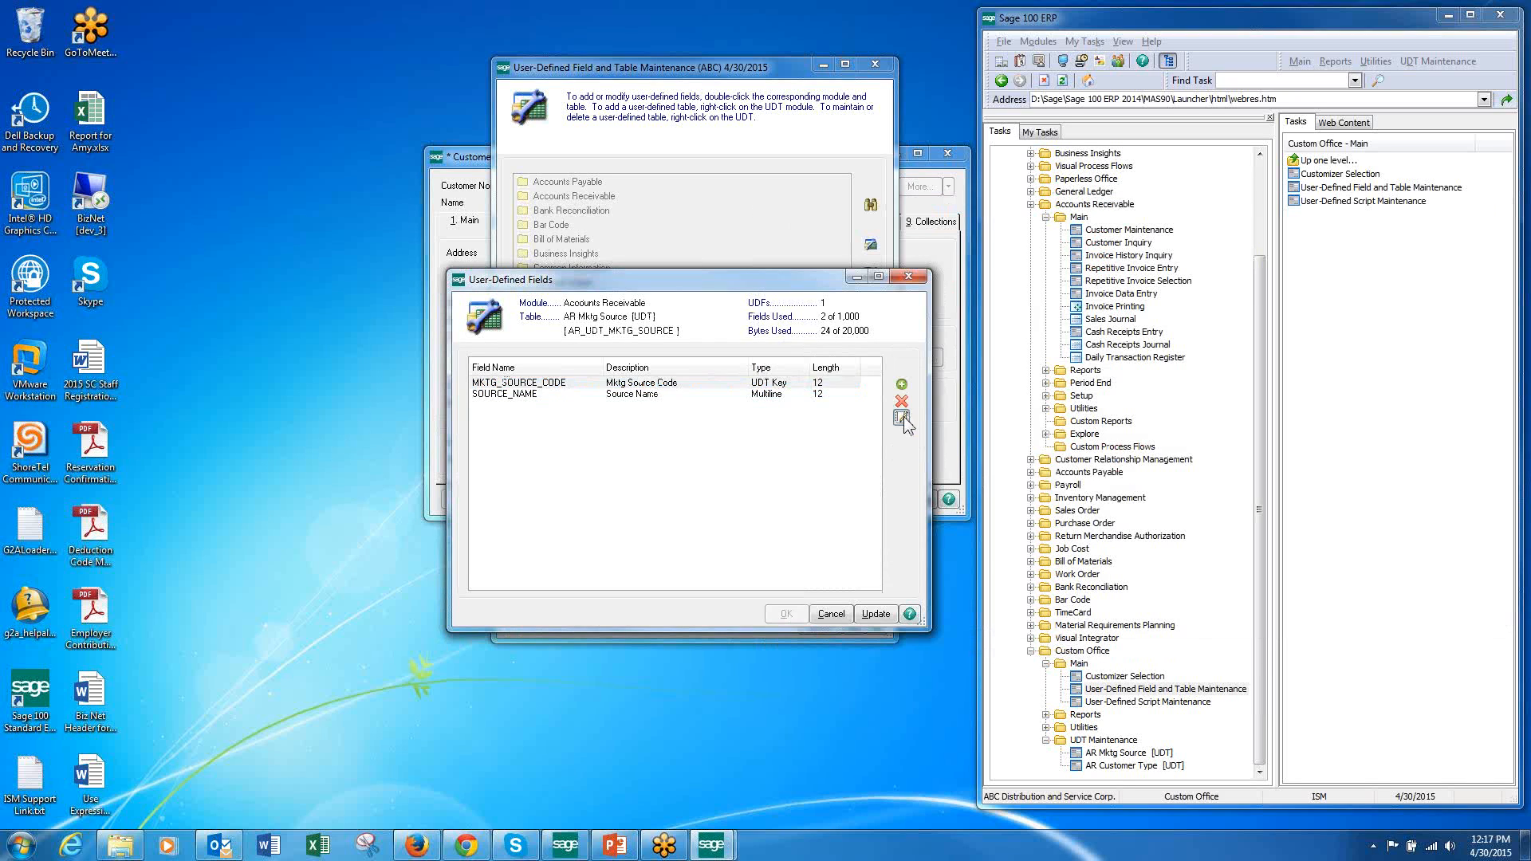
click(885, 486)
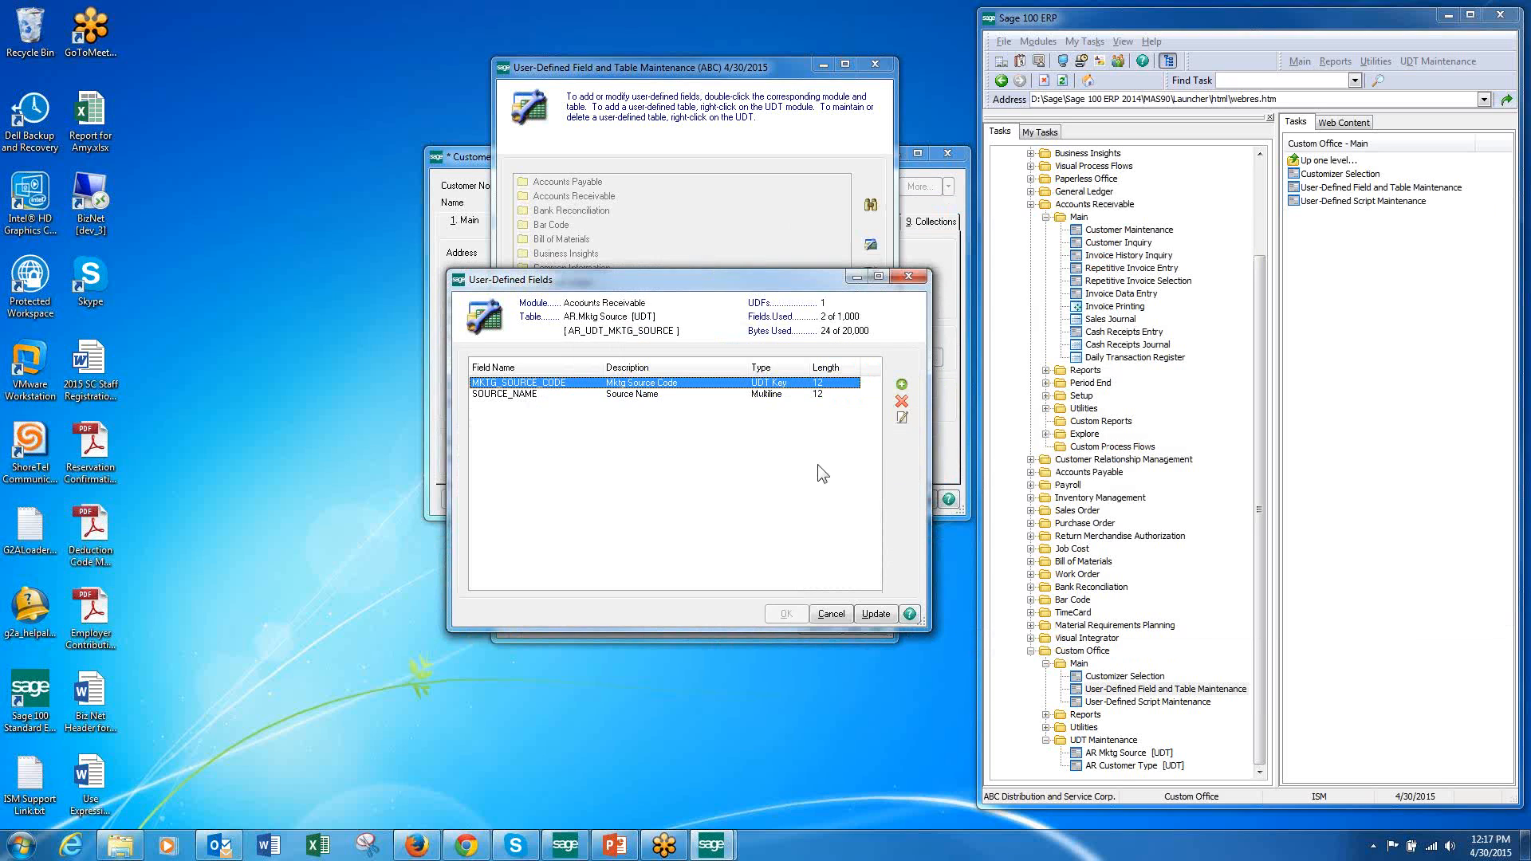
Step: Try to validate SOURCE_NAME against a user-defined table, then cancel and close User-Defined Field and Table Maintenance
click(767, 394)
click(902, 418)
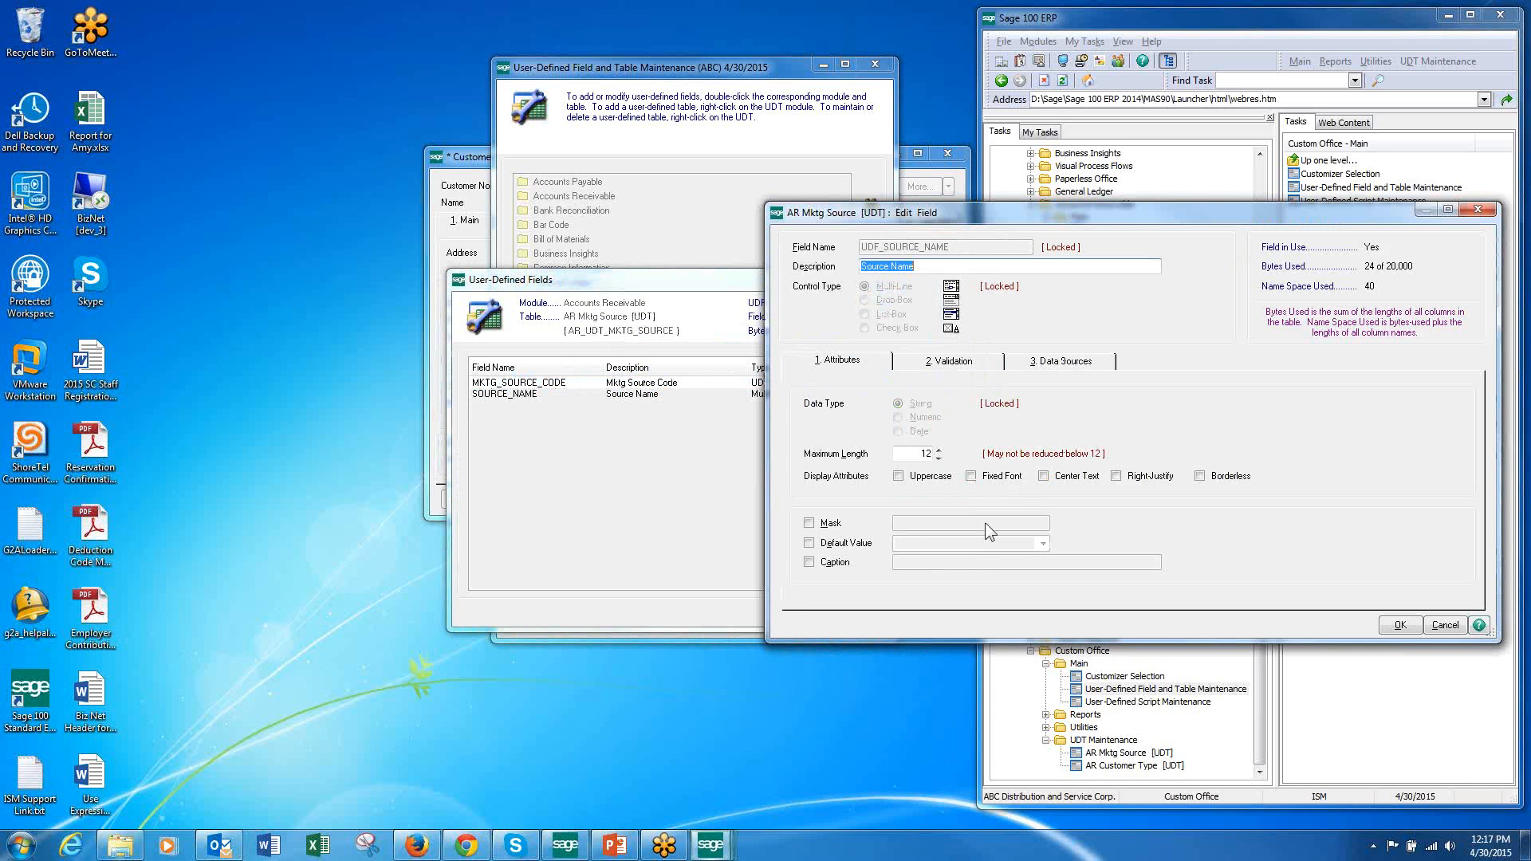
click(953, 362)
click(909, 541)
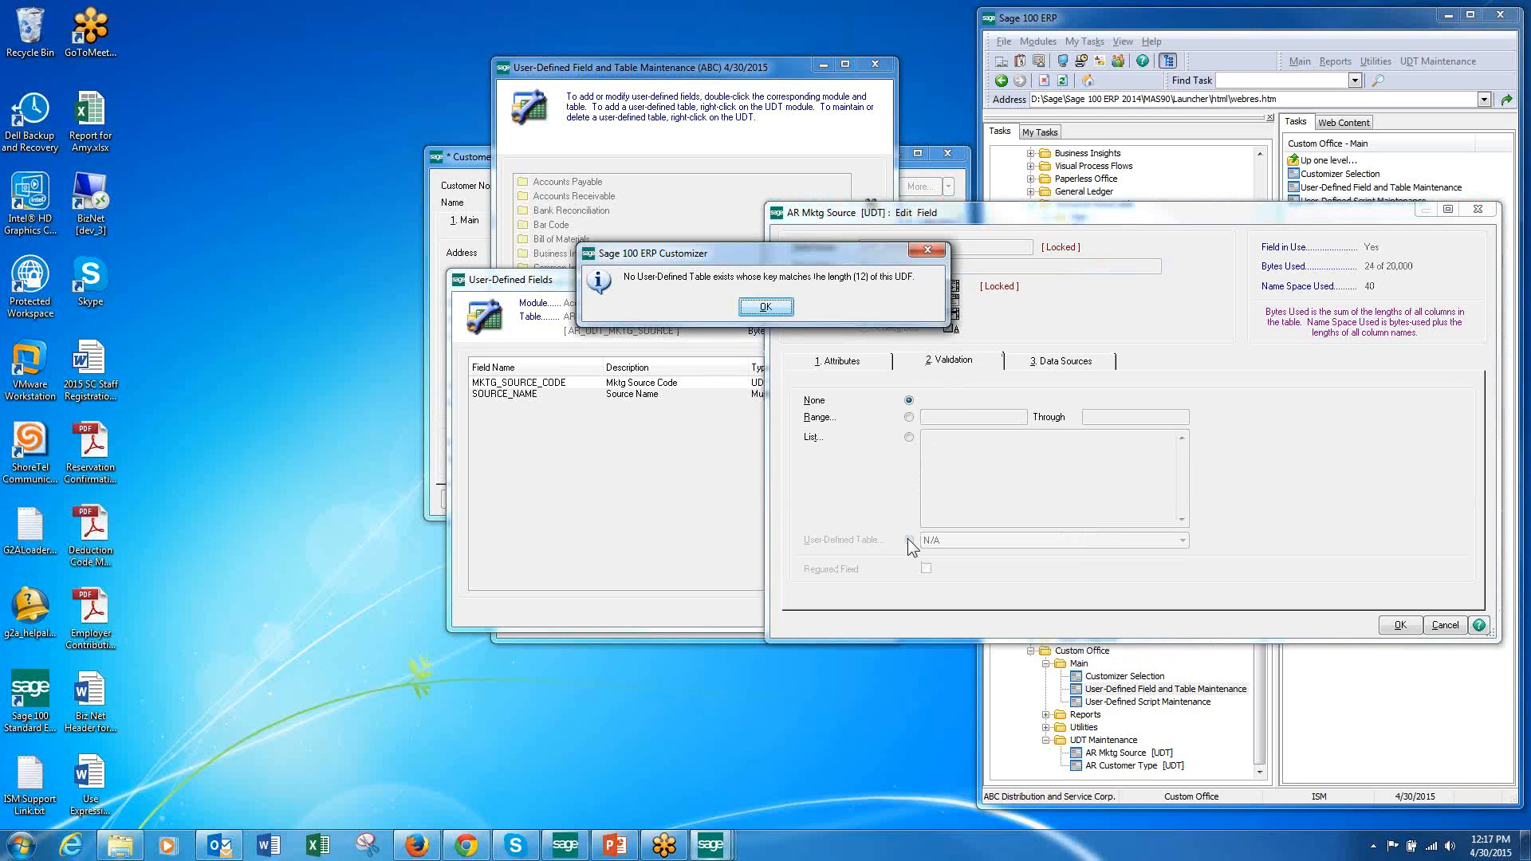
key(Return)
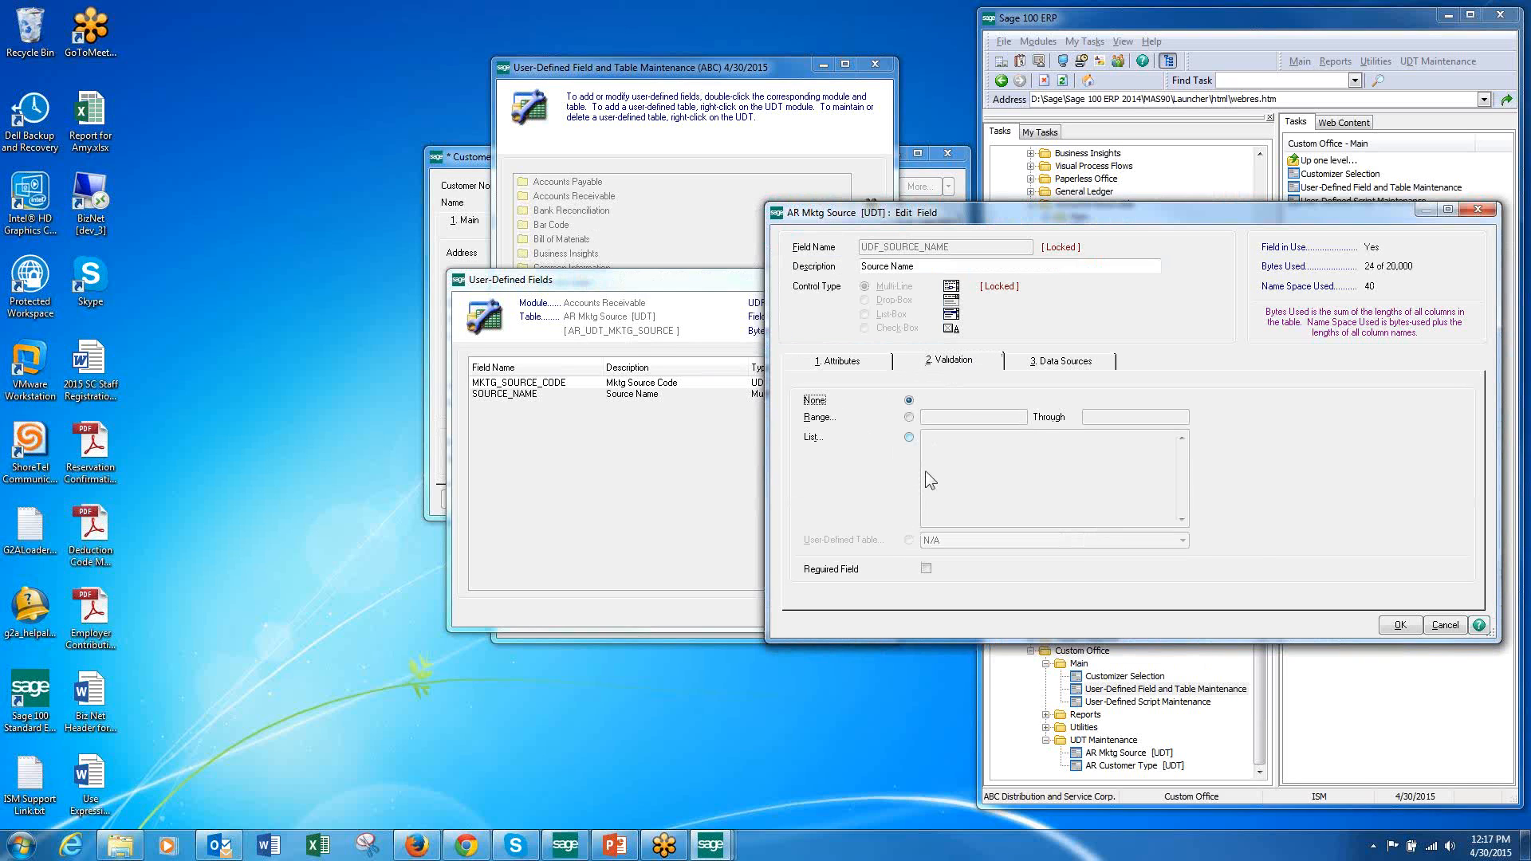
click(1445, 626)
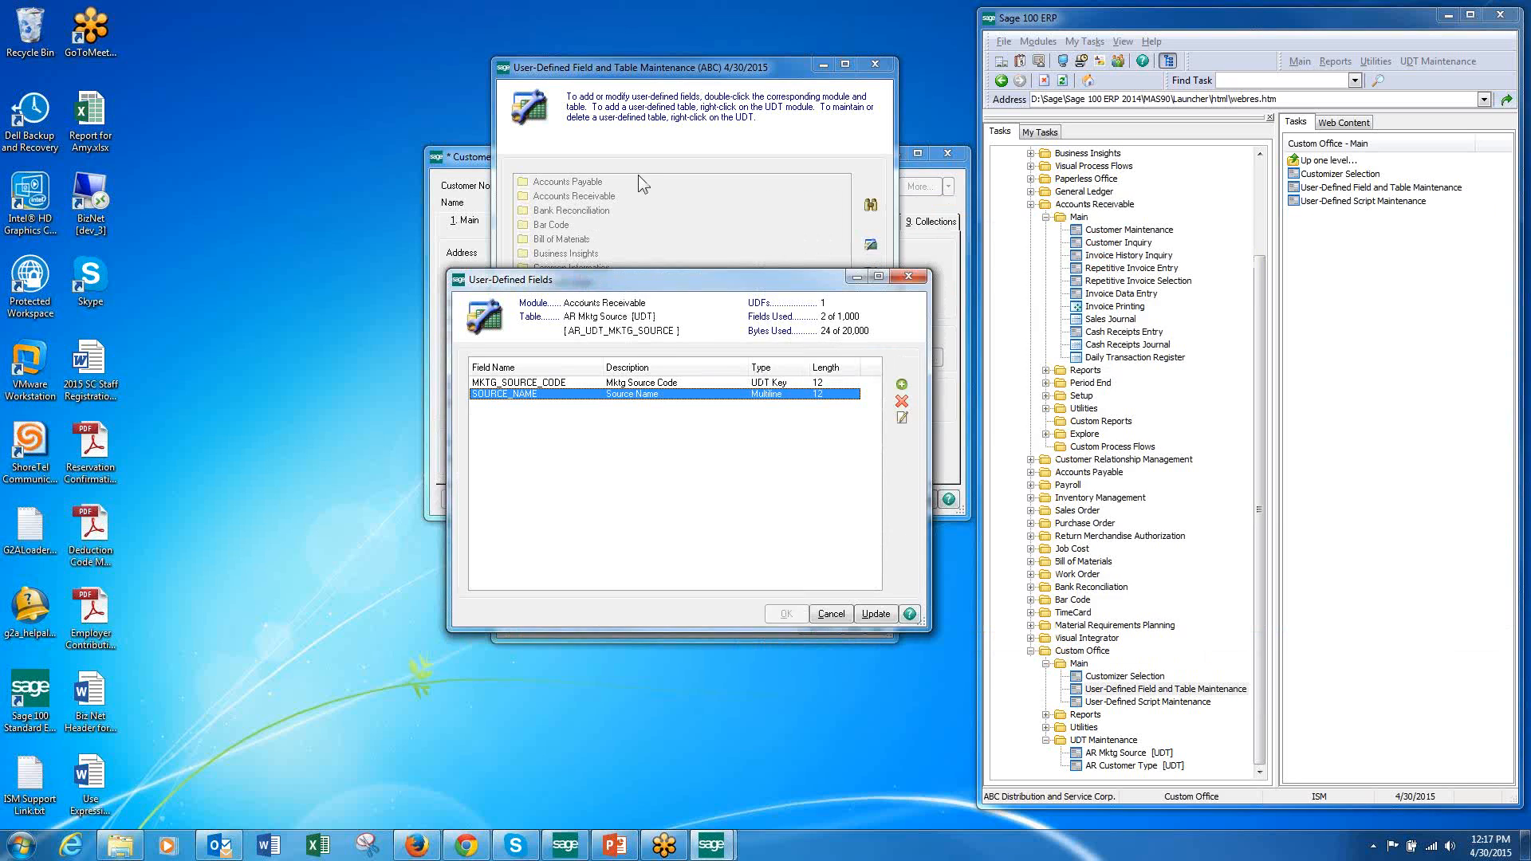
click(831, 614)
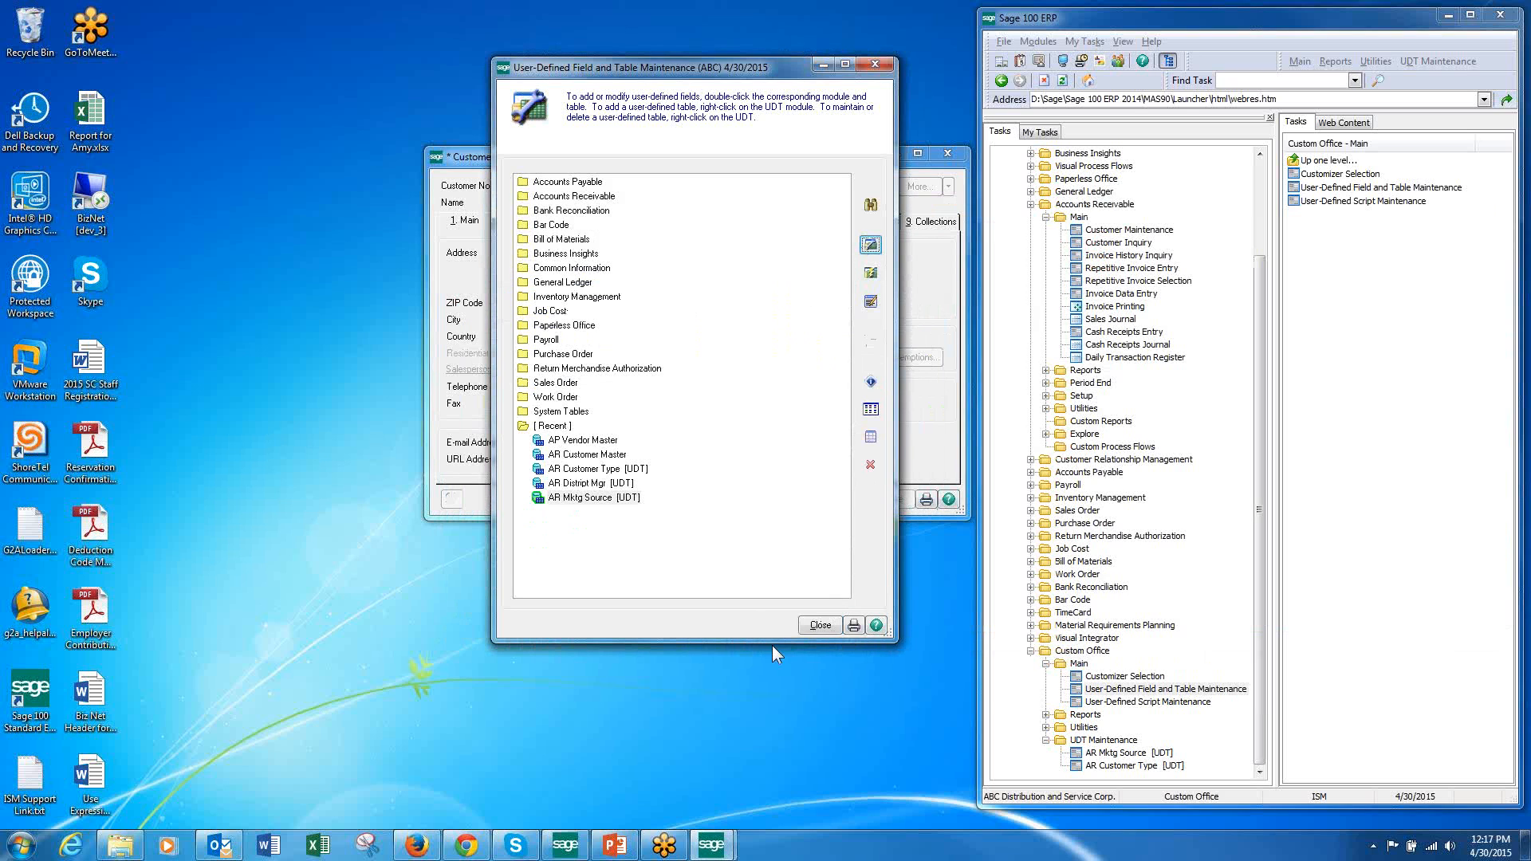
click(820, 626)
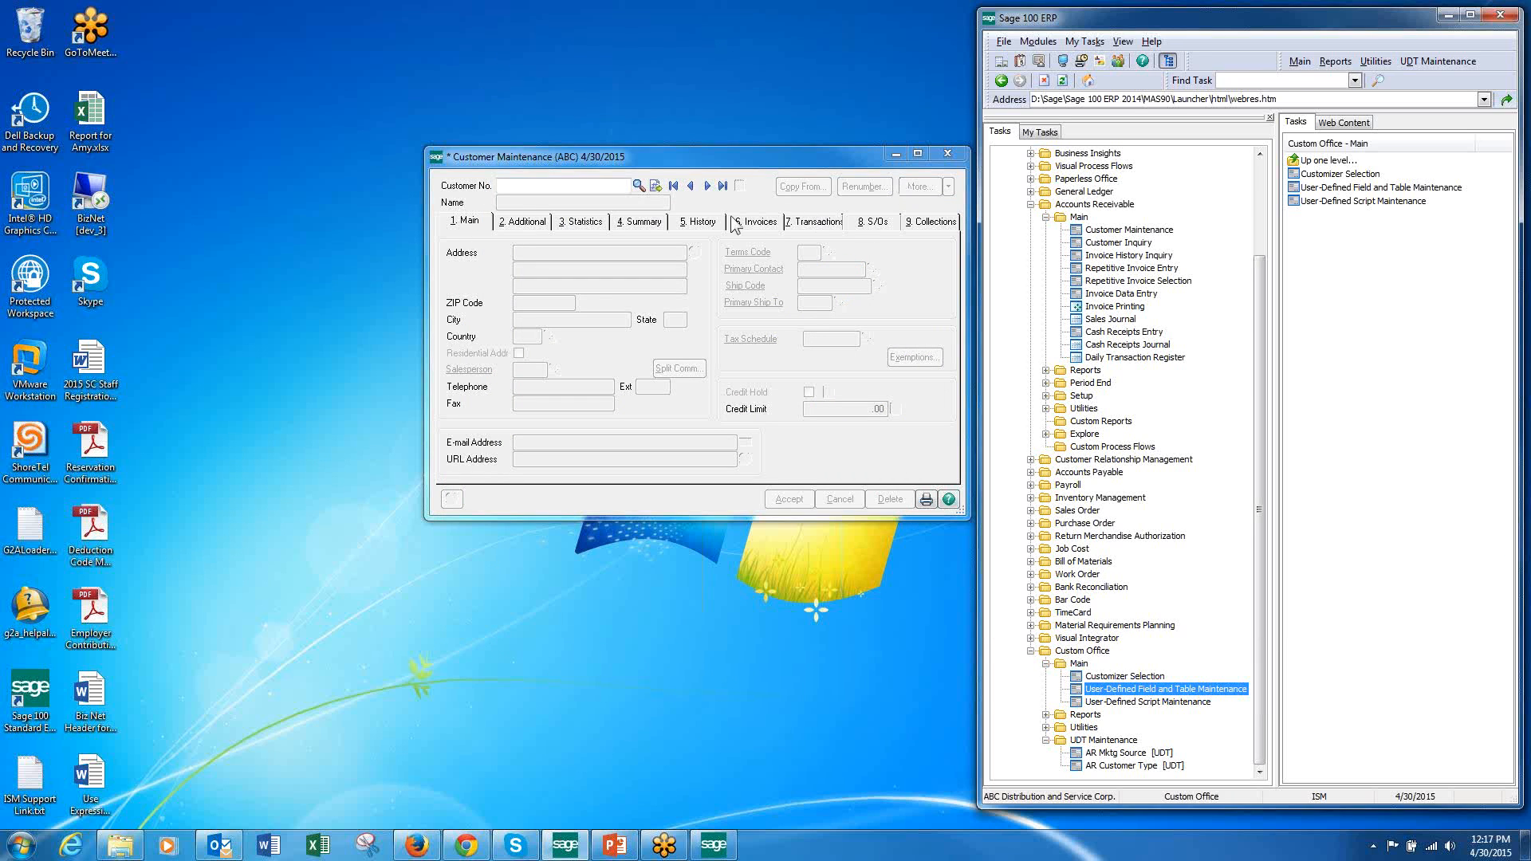
Step: Load the American Business Futures customer record, dismiss its memo, and open the Customizer for the Additional panel
click(691, 186)
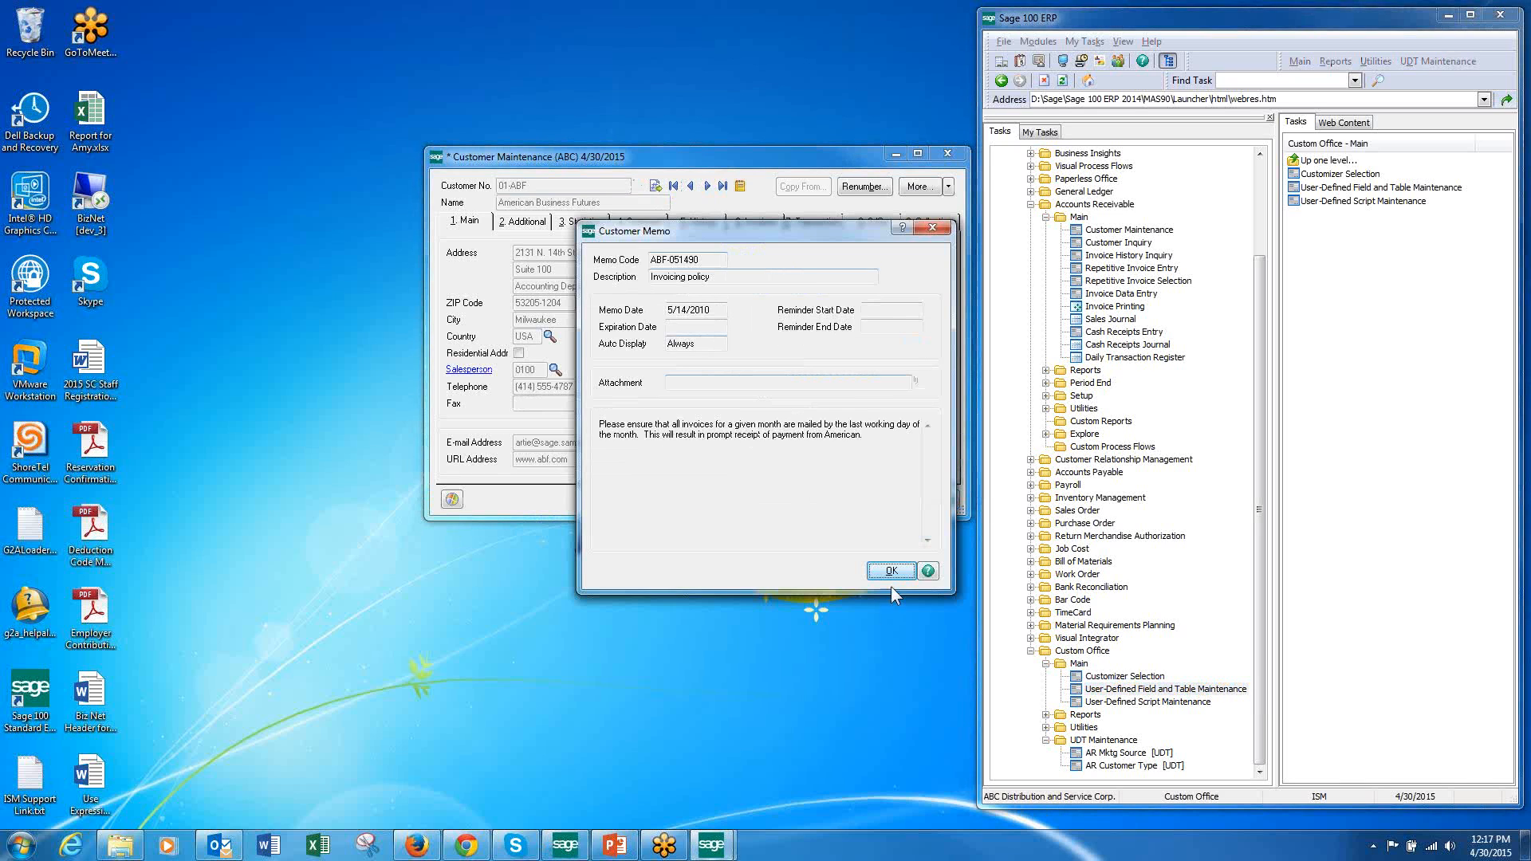
click(890, 578)
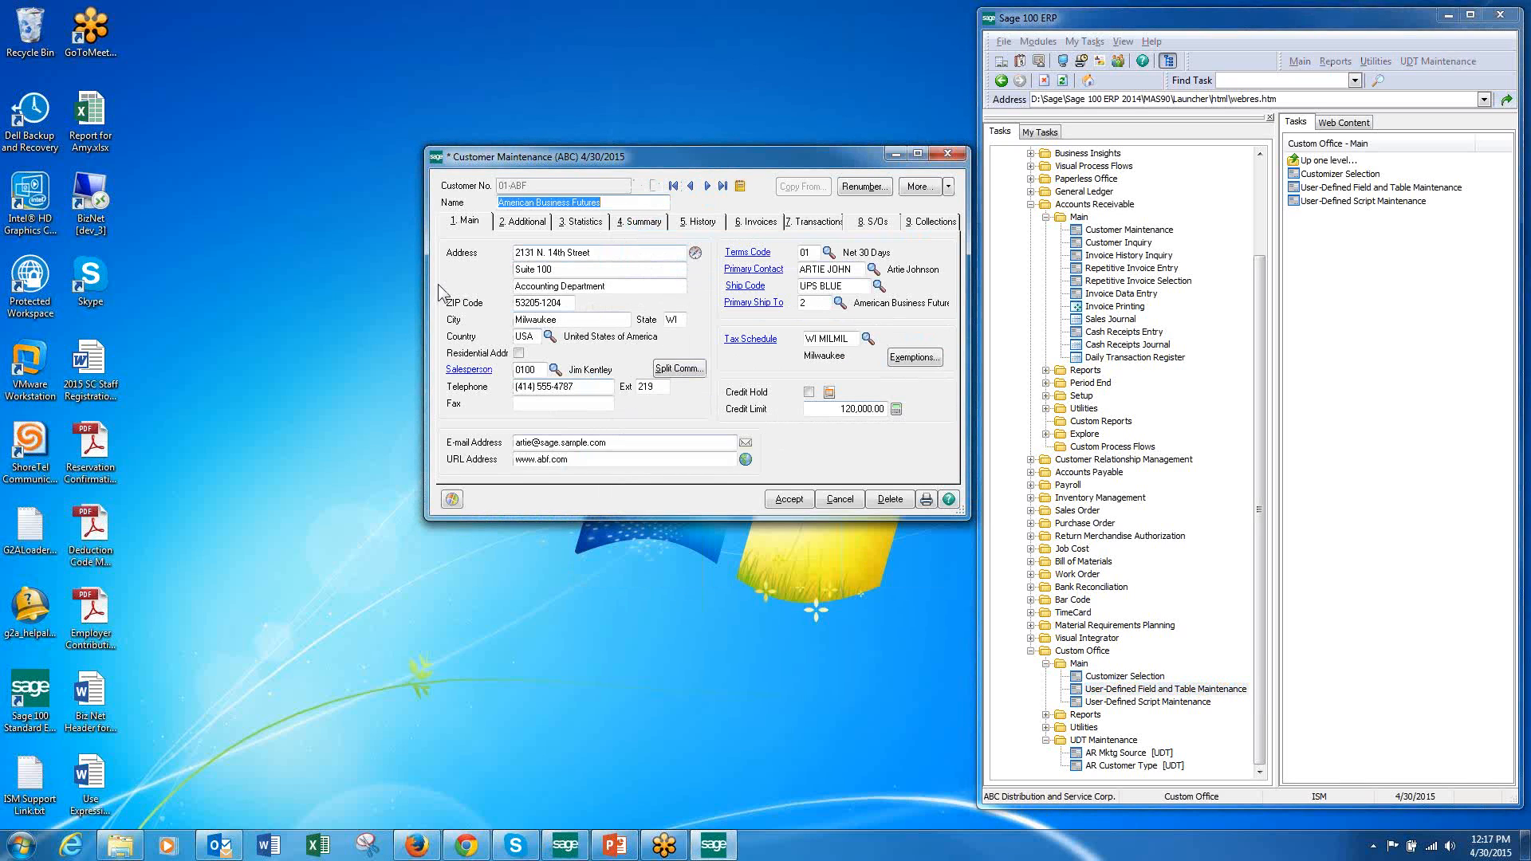
click(527, 223)
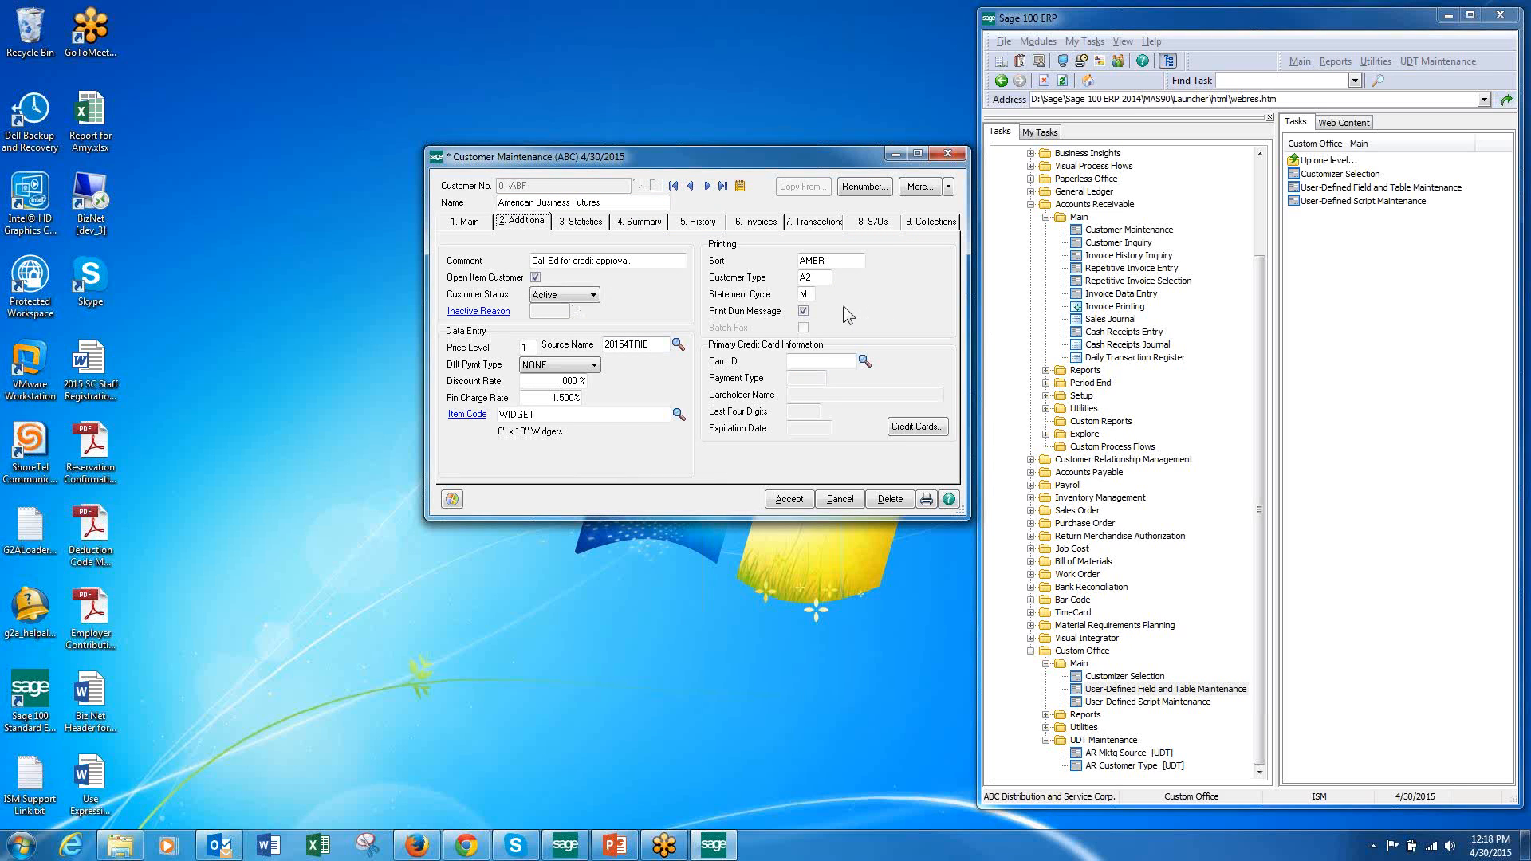
right_click(843, 307)
mouse_move(905, 330)
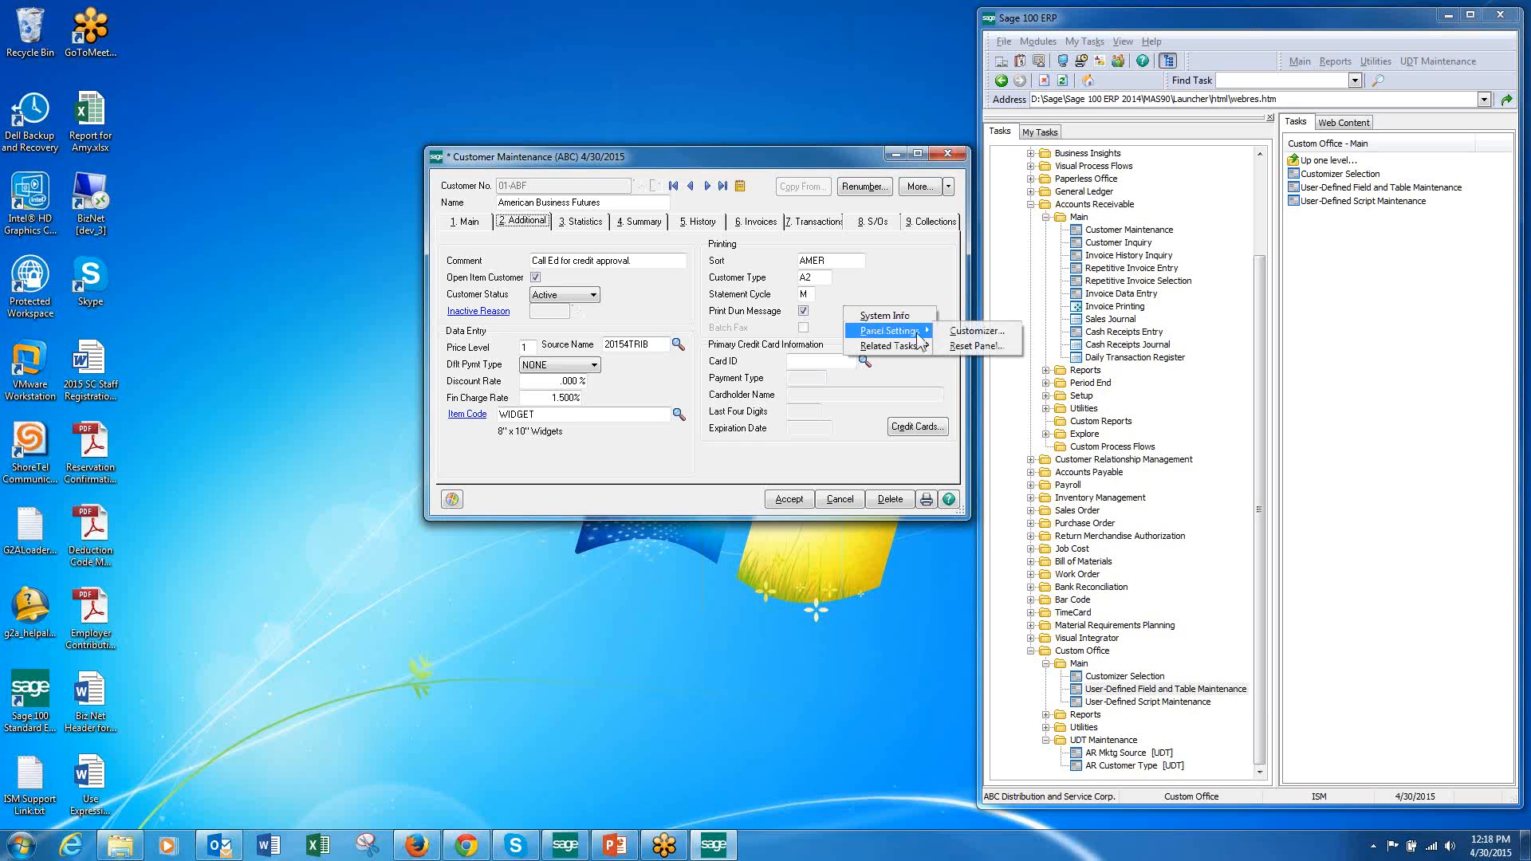
click(975, 332)
click(836, 445)
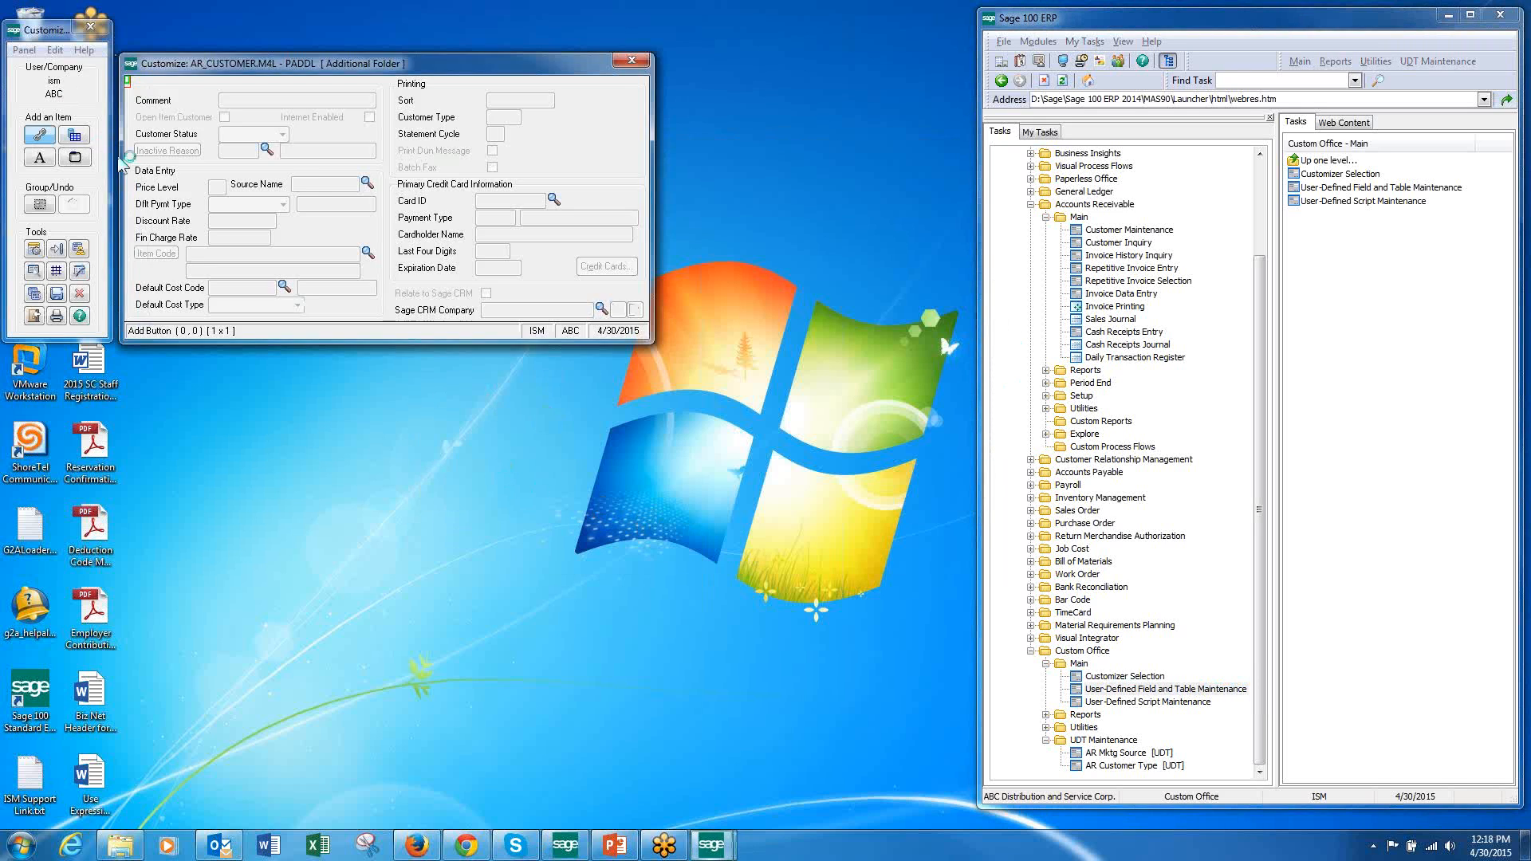
Step: Try to add a user-defined field beside Print Dun Message, browse the available fields, then cancel and exit the Customizer
click(74, 135)
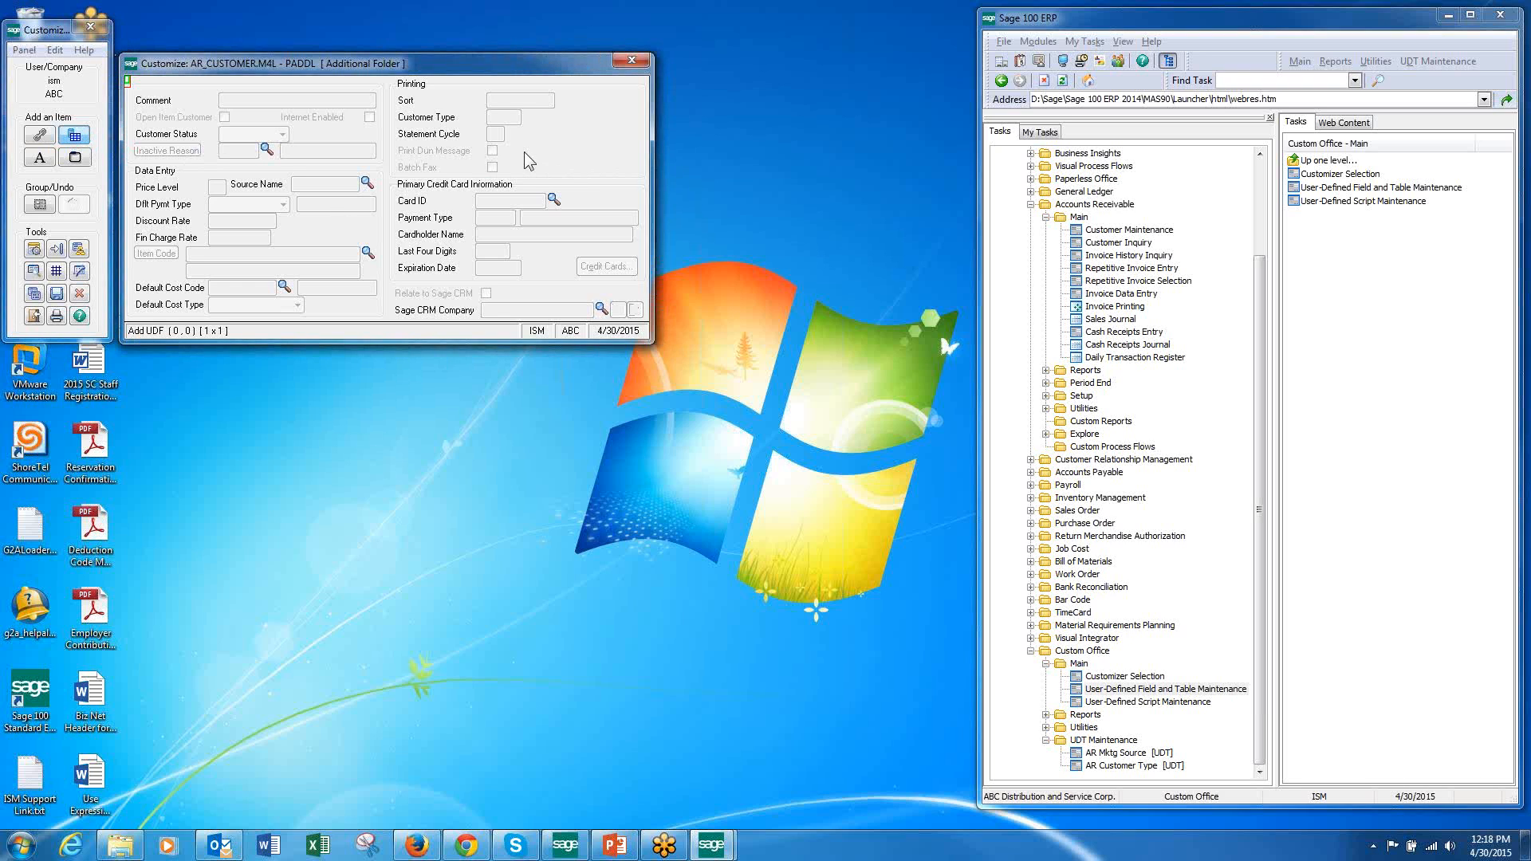
drag(524, 151, 600, 165)
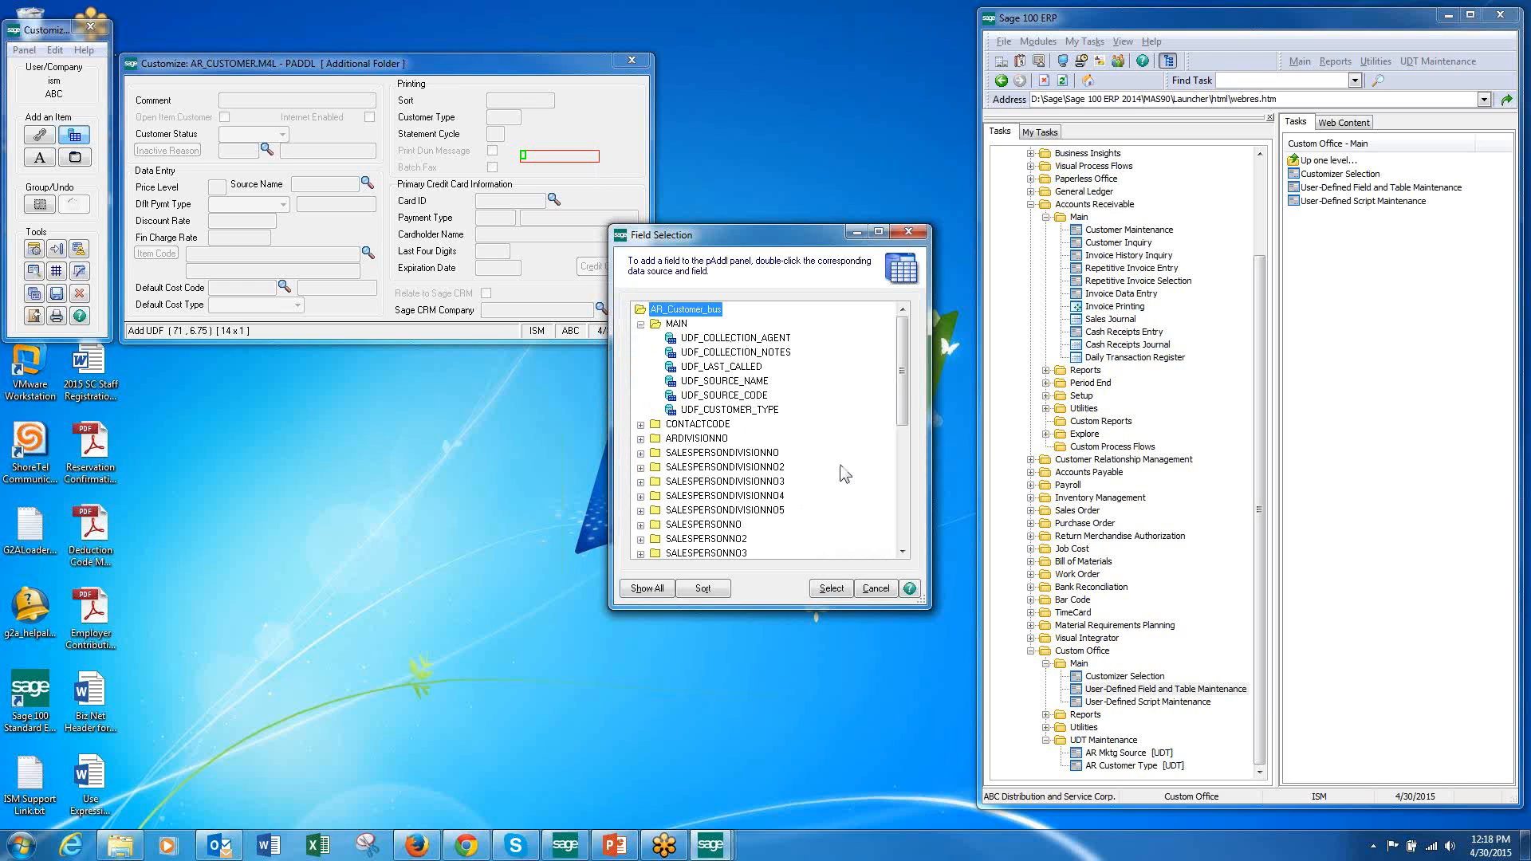
drag(903, 381, 902, 335)
click(875, 588)
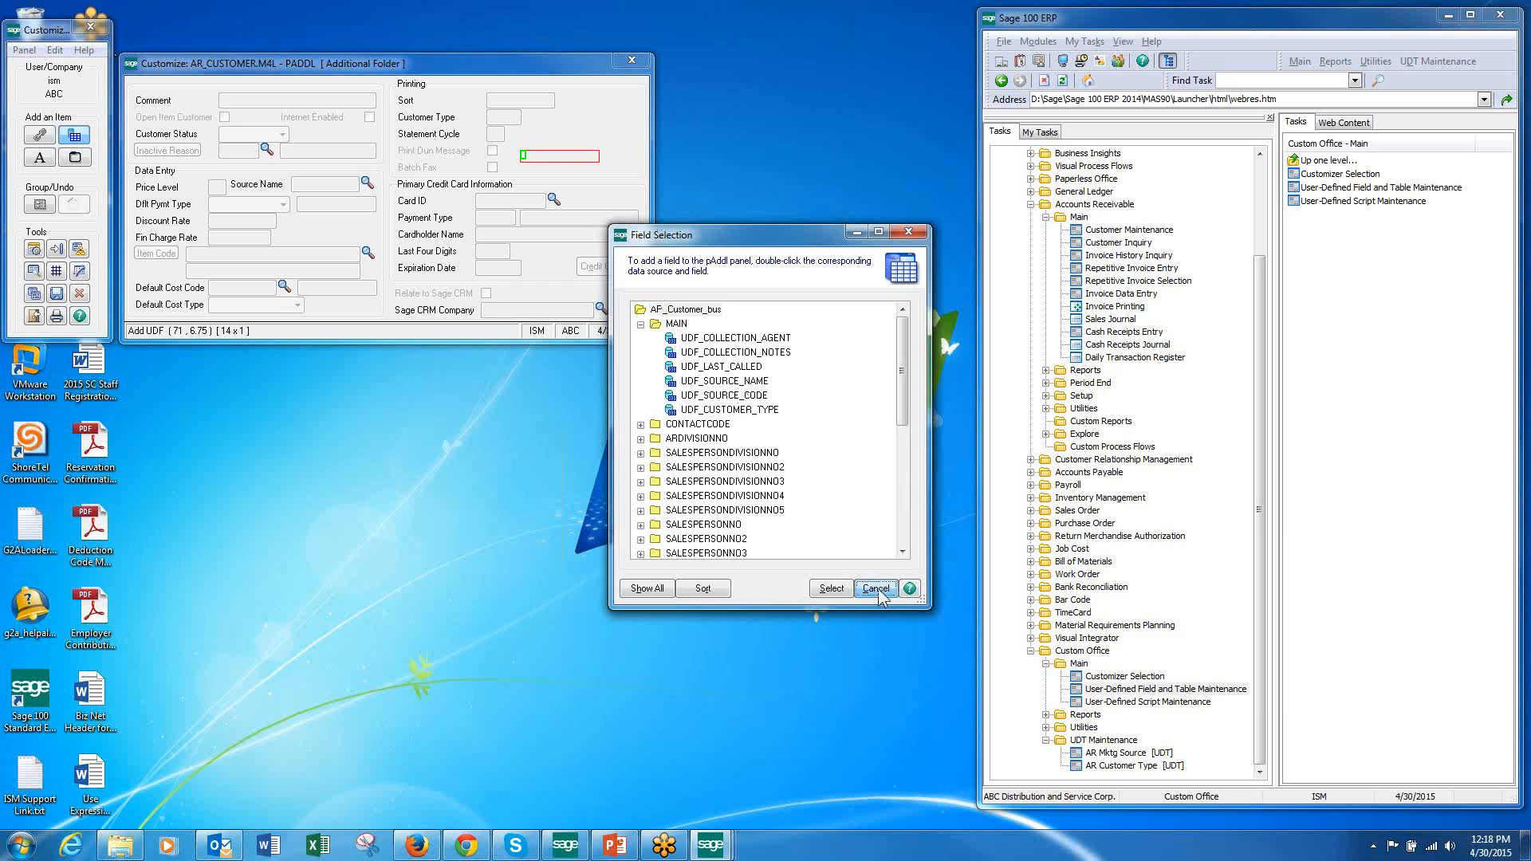
click(33, 317)
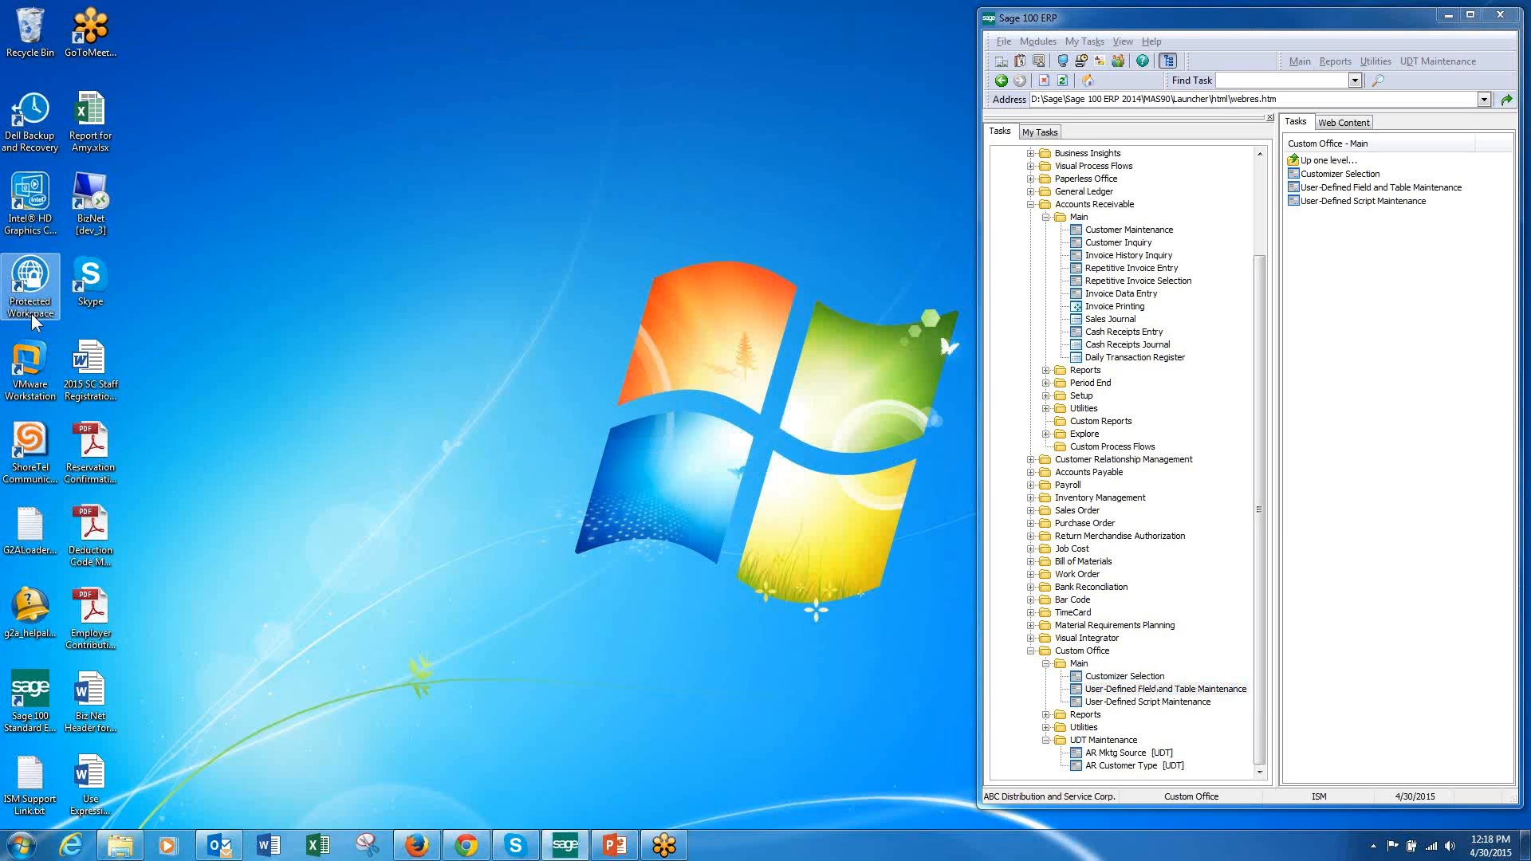
Step: Collapse the Custom Office Main and Accounts Receivable folders, and expand Accounts Payable to show its Main tasks
double_click(1046, 665)
click(1030, 665)
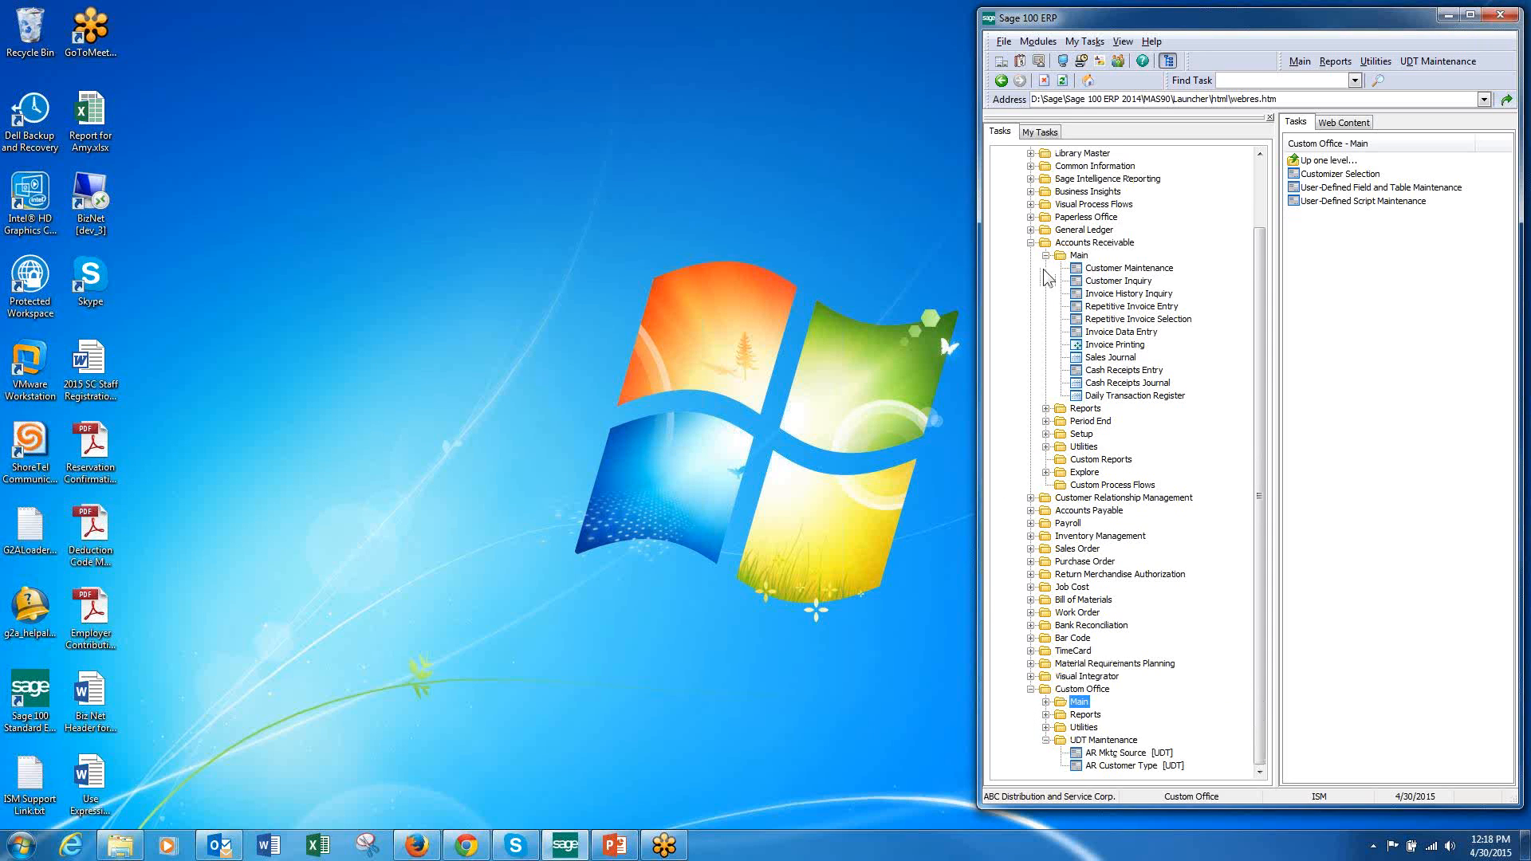
click(1046, 256)
click(1030, 345)
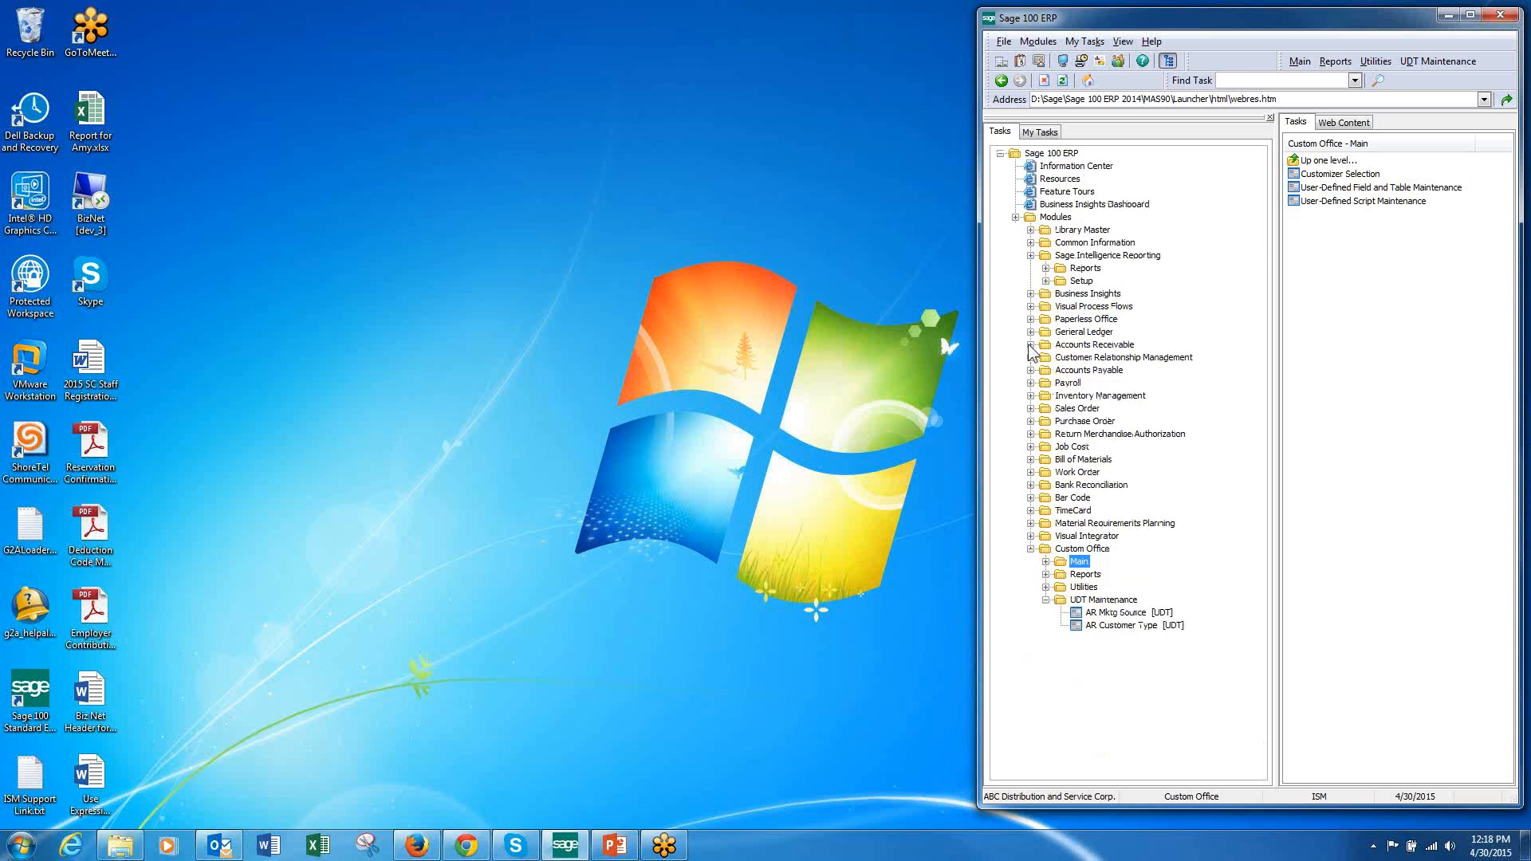
double_click(1097, 370)
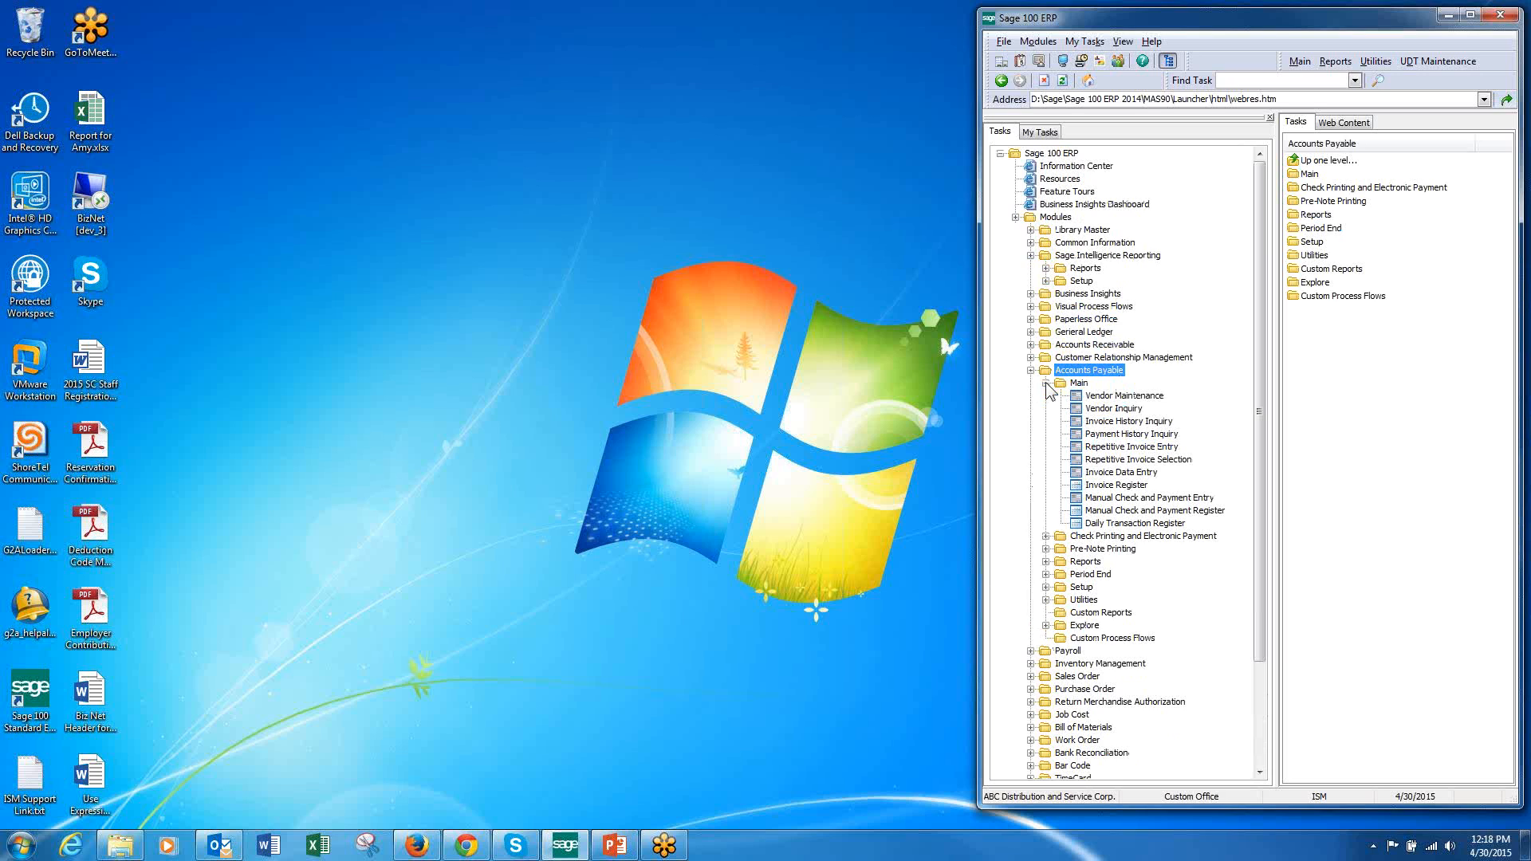
Step: Open the Vendor Payments View from Accounts Payable's Explore tasks, check its available settings, and reposition and enlarge the window
click(1046, 383)
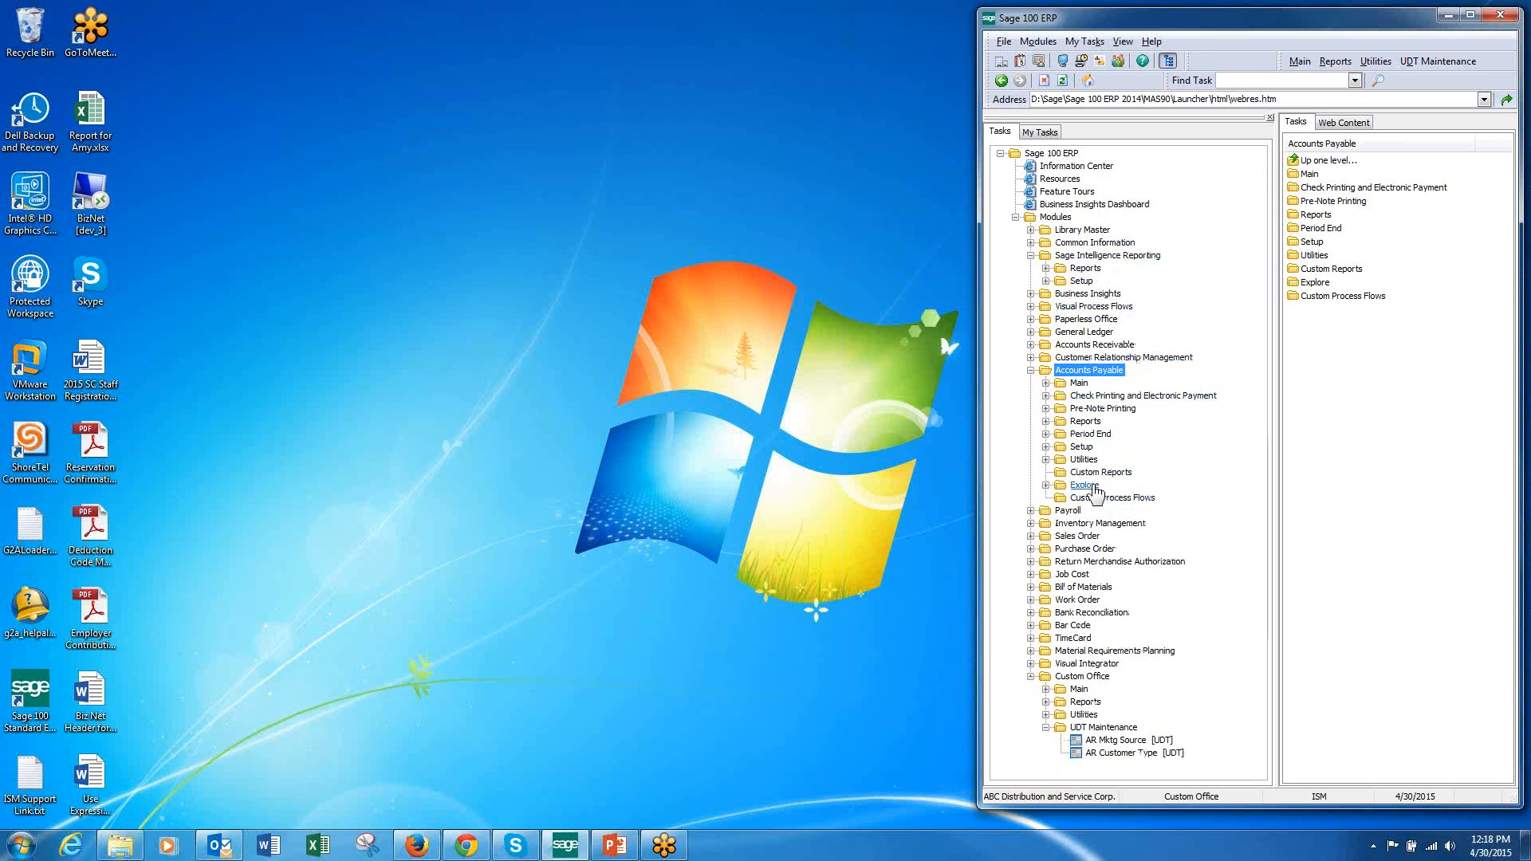
click(1090, 486)
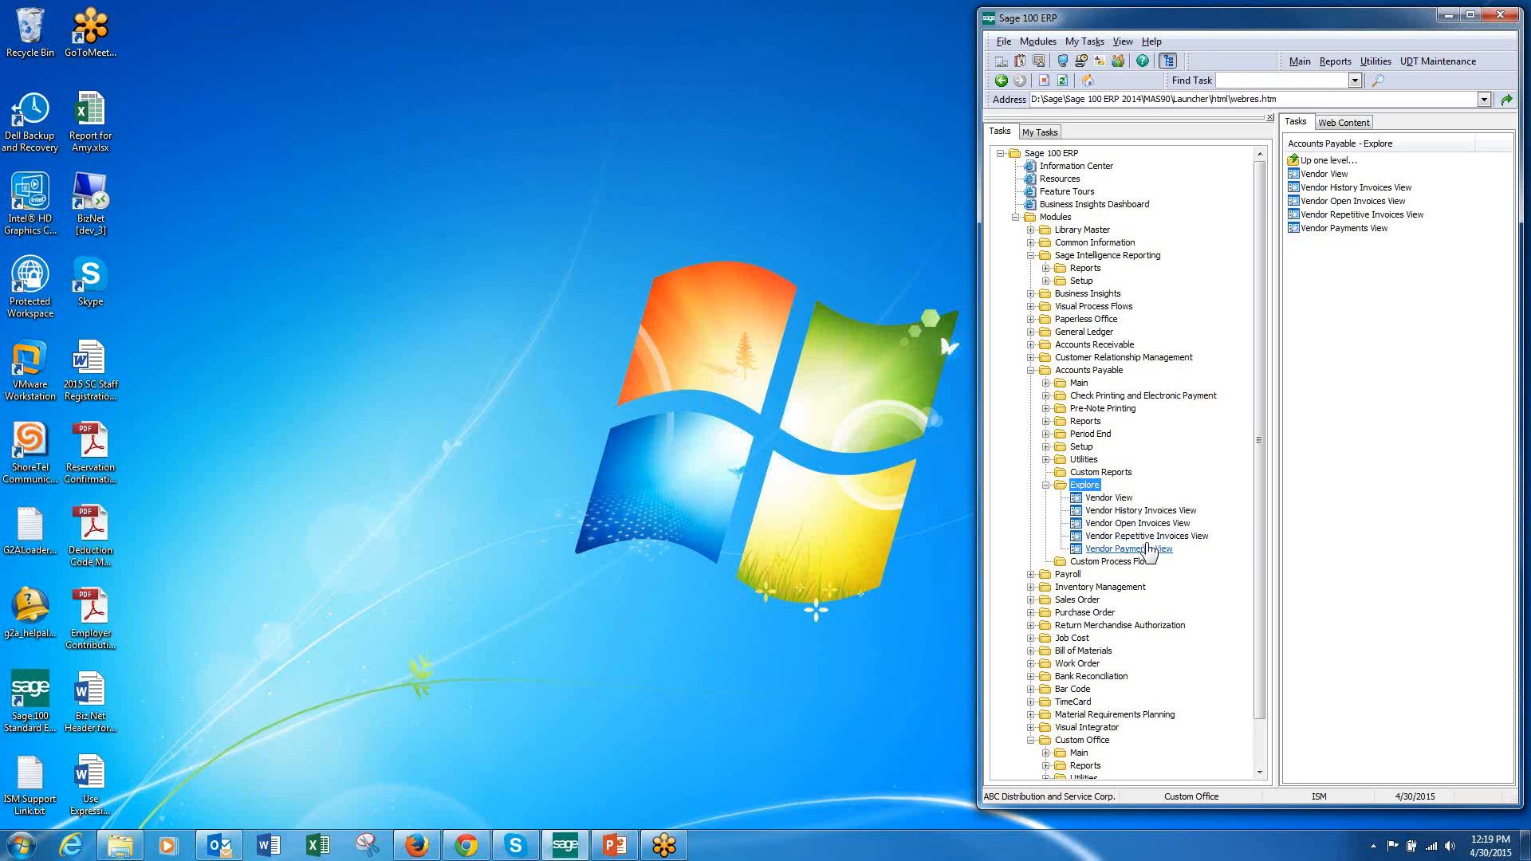
click(1161, 549)
double_click(1161, 548)
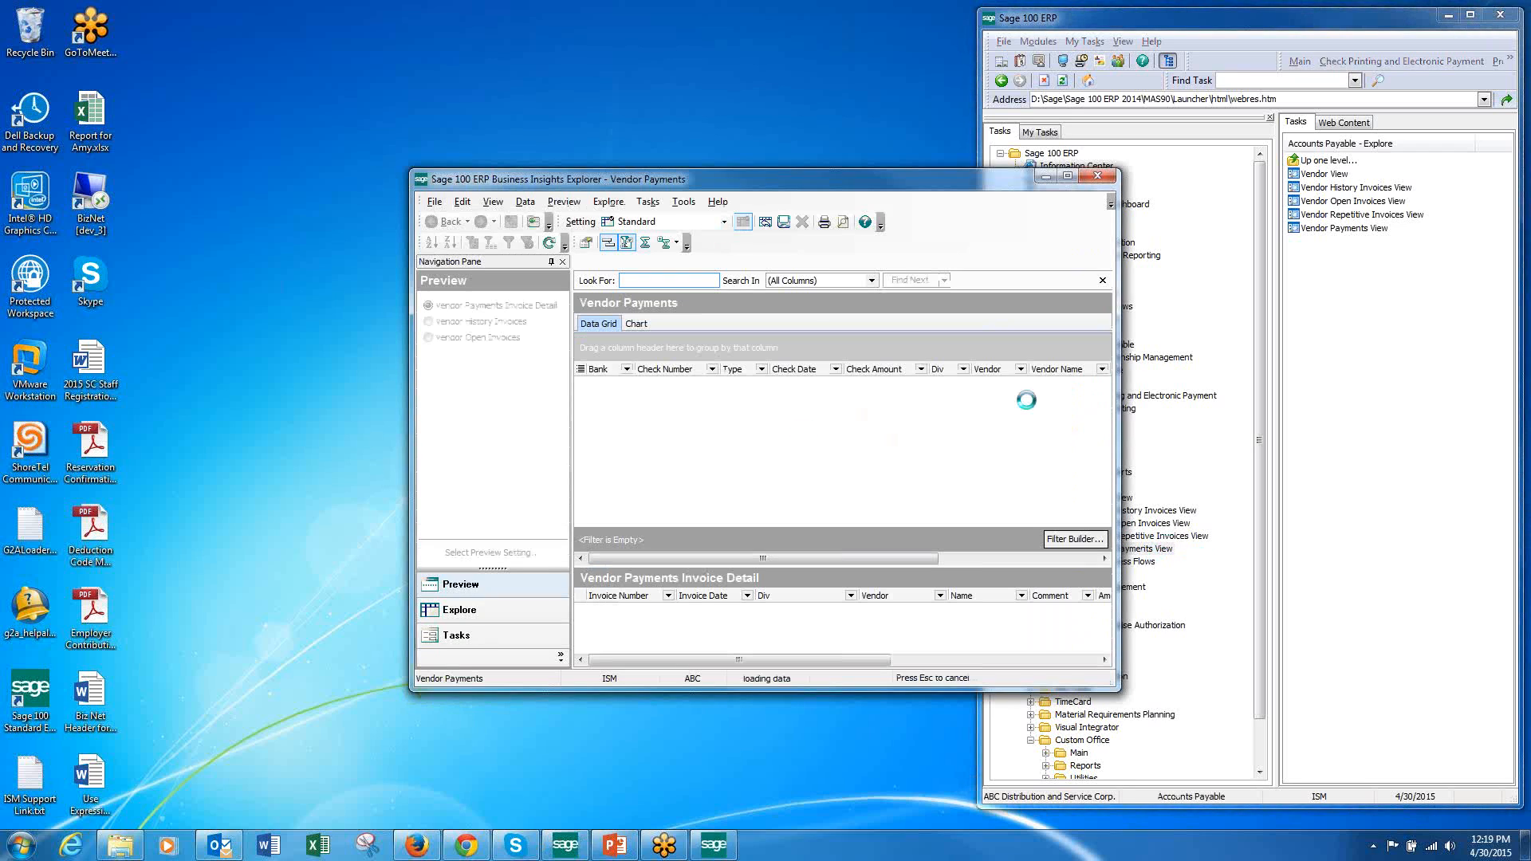
click(724, 222)
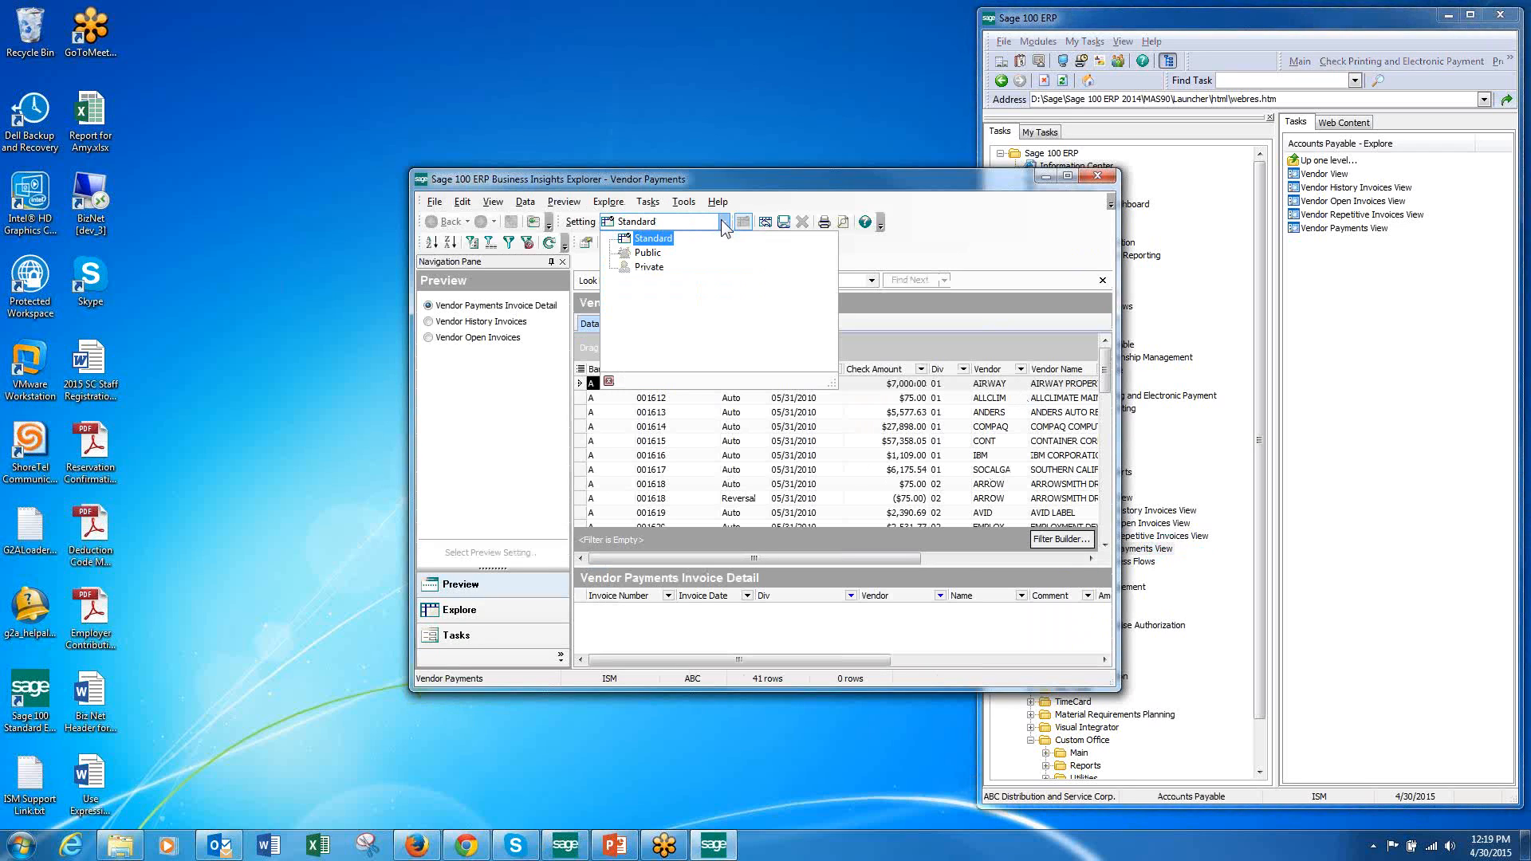
click(756, 179)
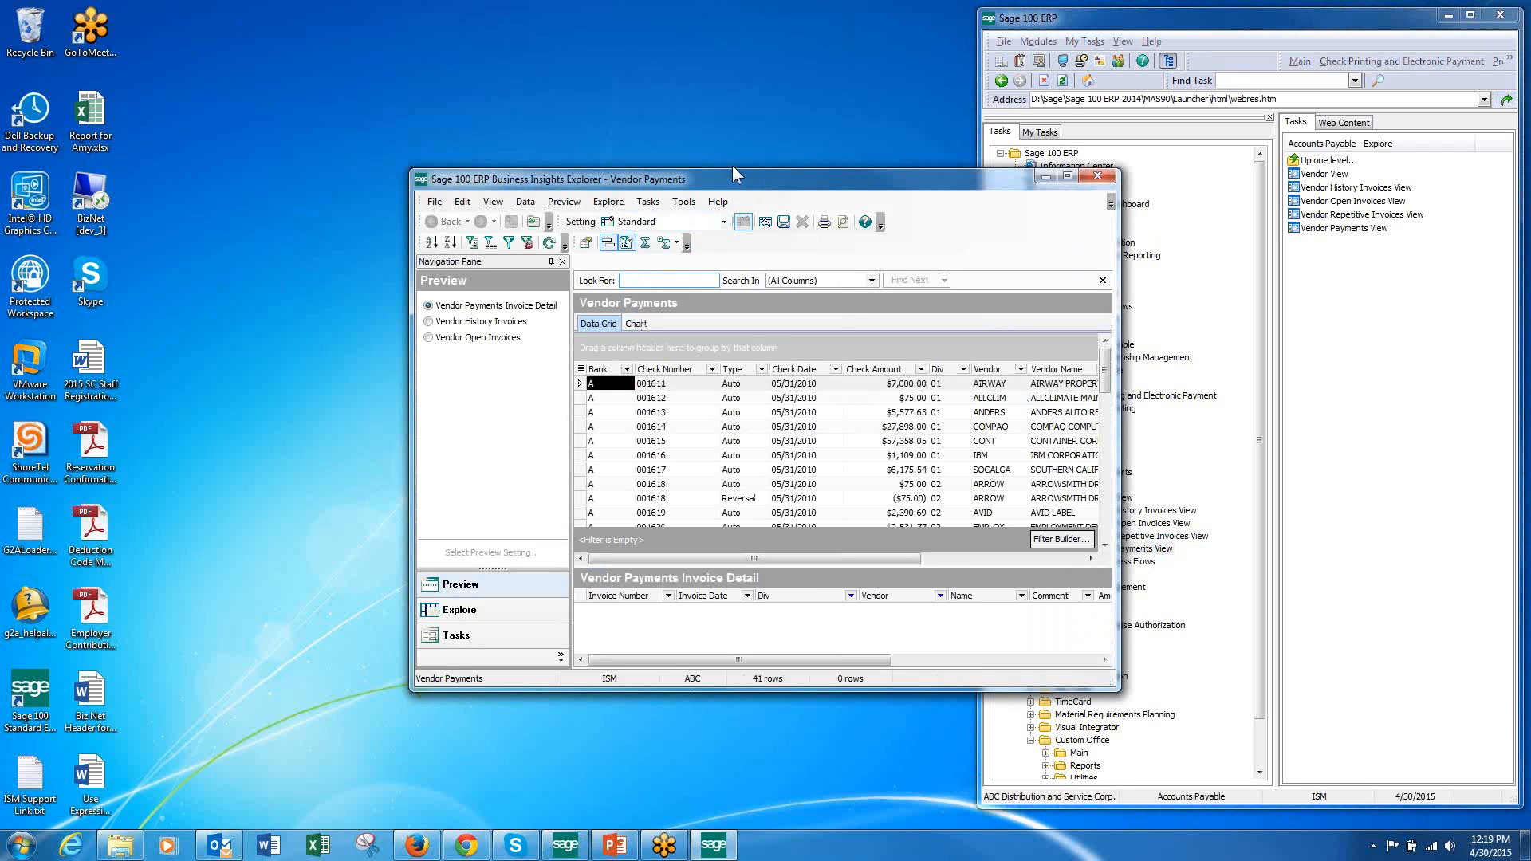
drag(732, 166, 502, 21)
drag(888, 550, 1268, 737)
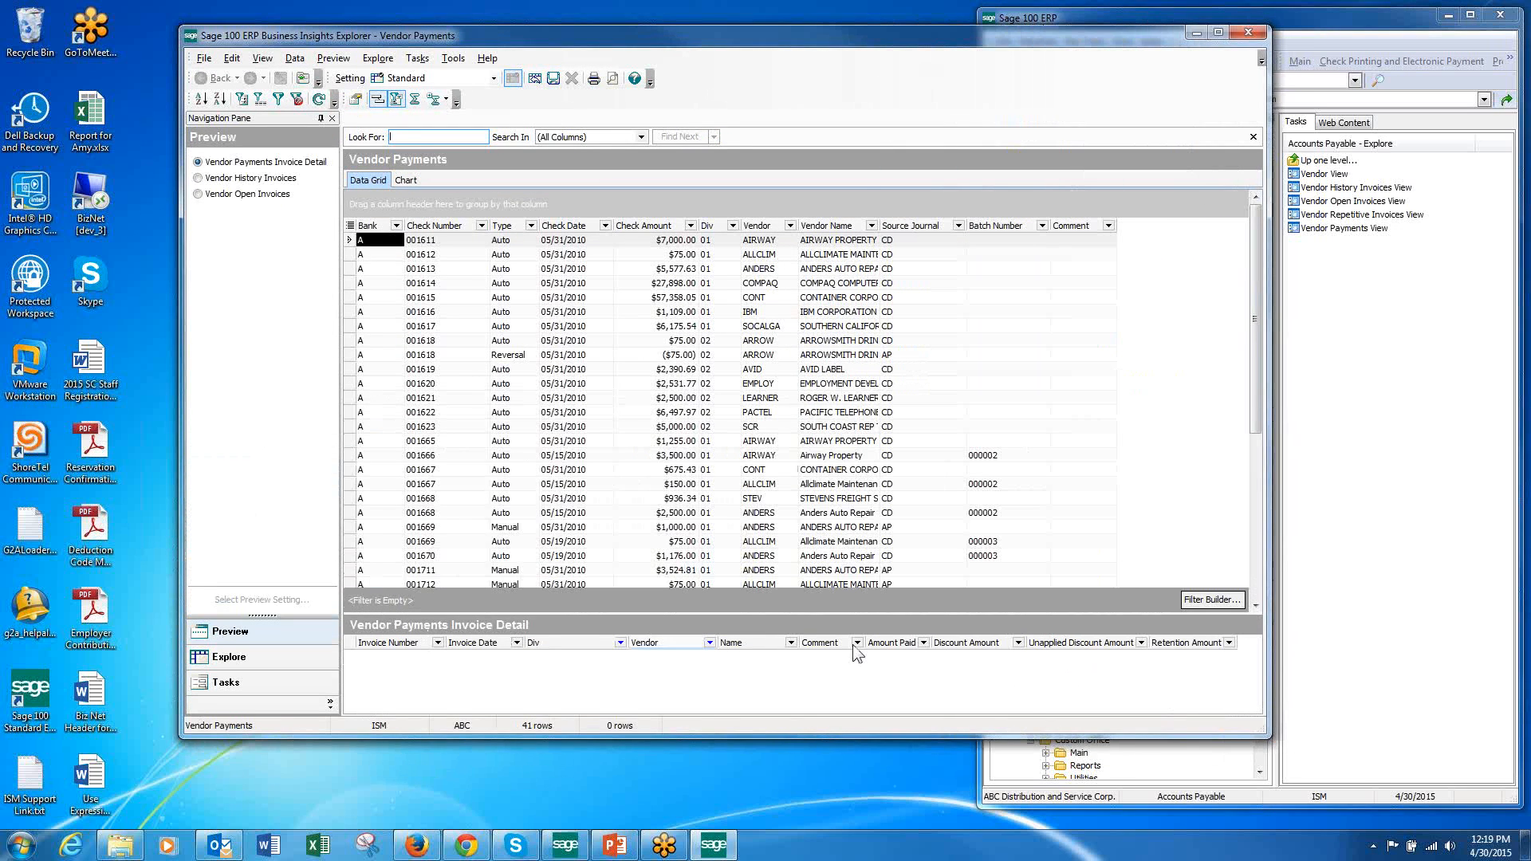
click(1212, 600)
click(589, 340)
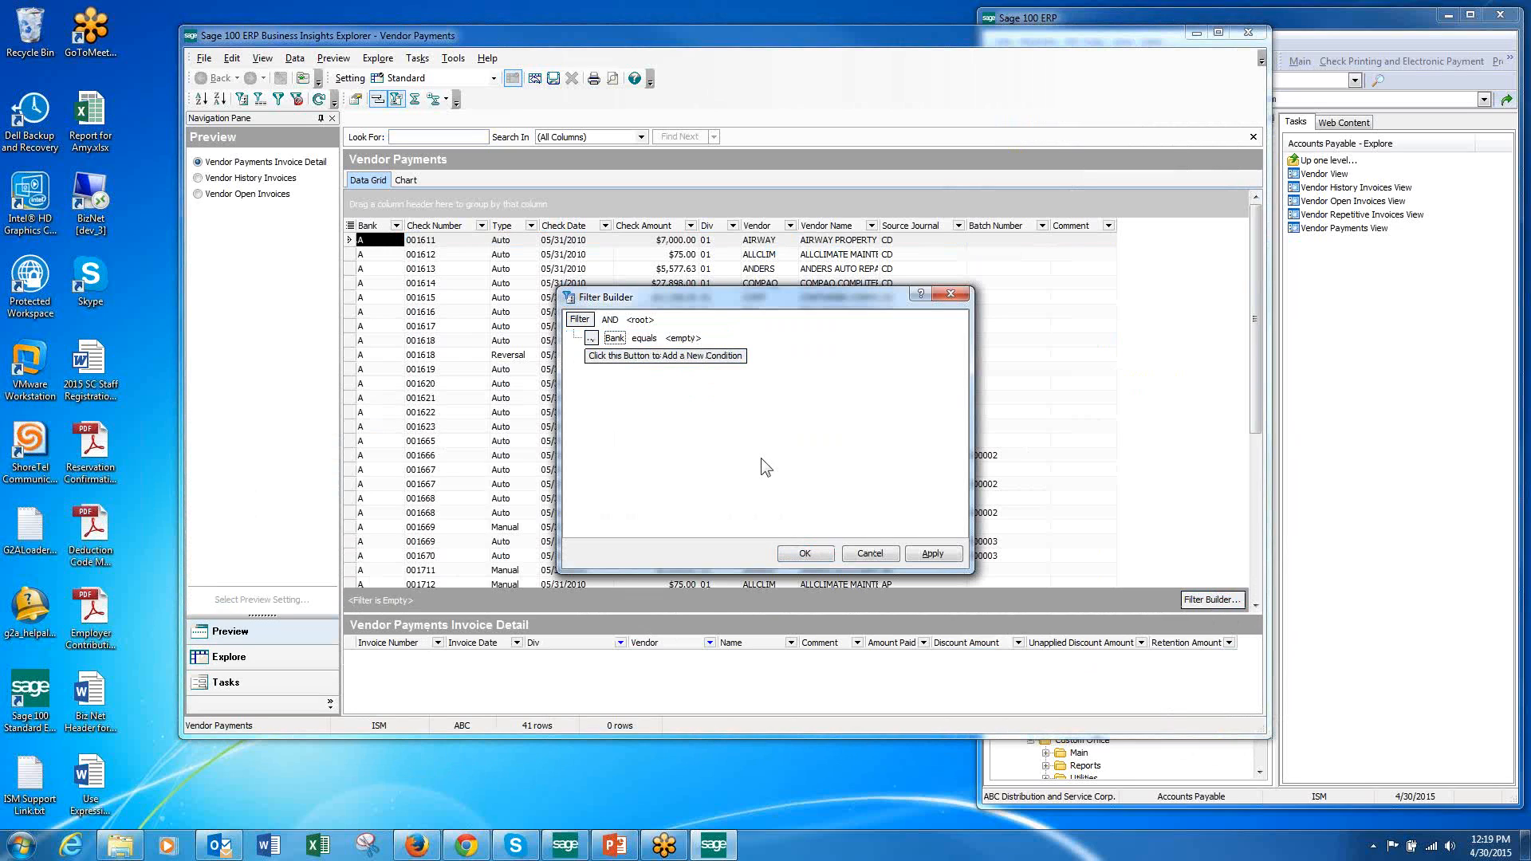
click(870, 554)
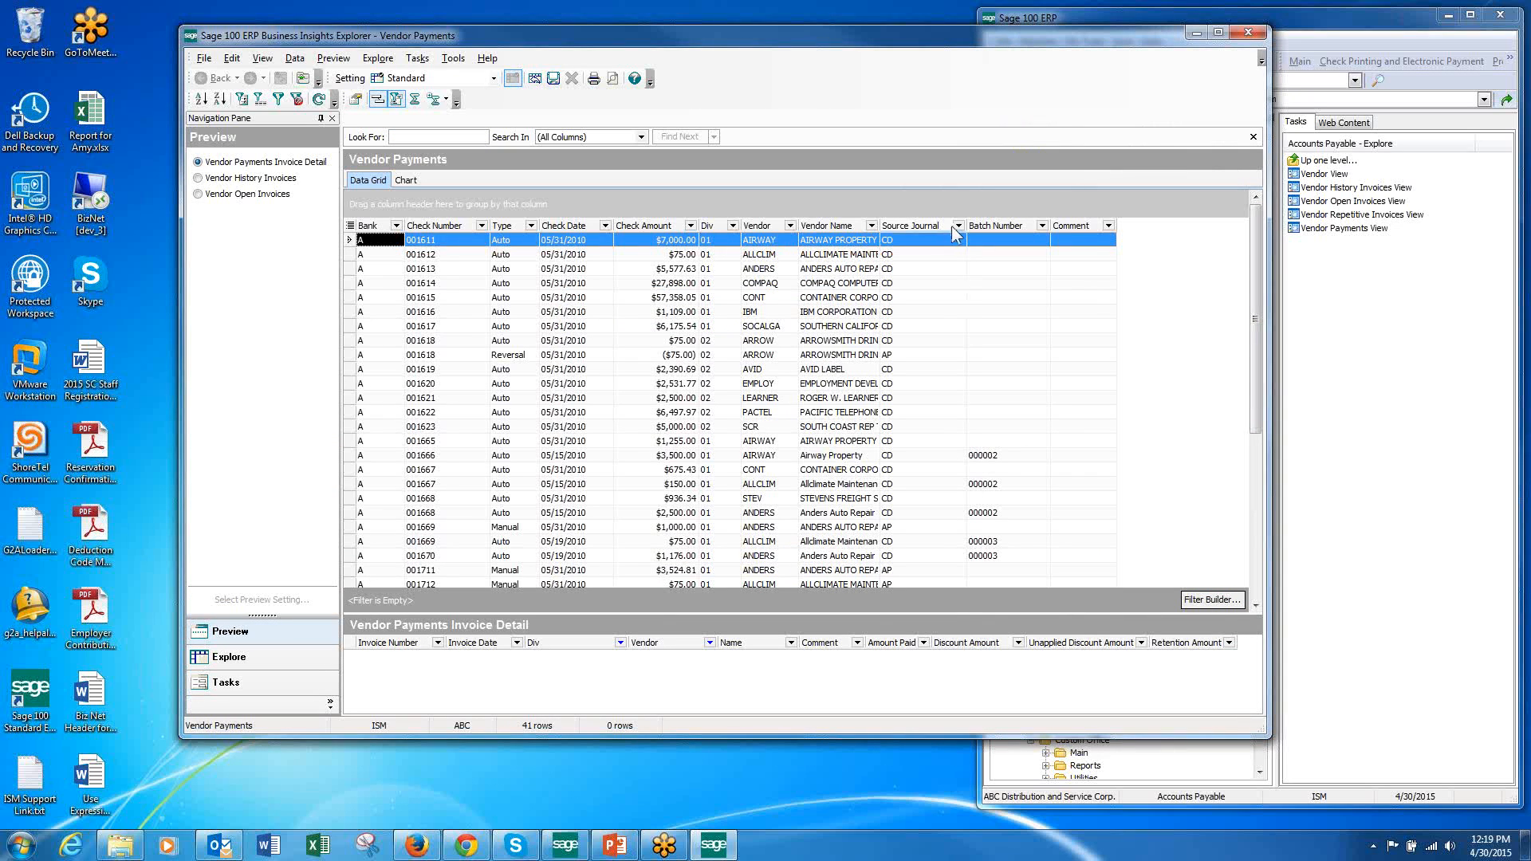
Step: Add the UDF_W9_SENT field from AP_Vendor as a column in the Vendor Payments grid
right_click(942, 231)
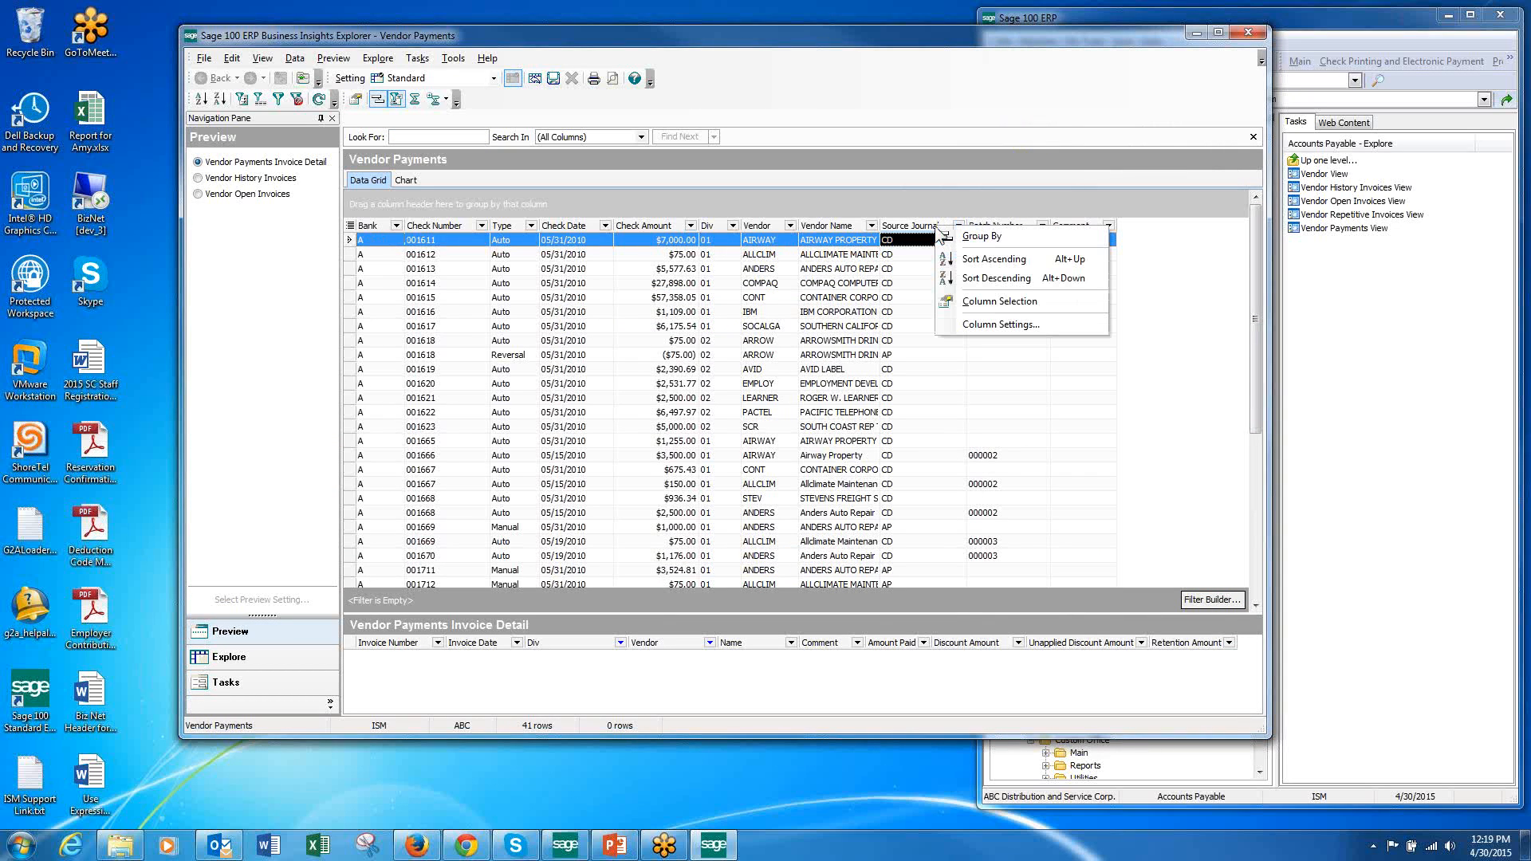
click(1001, 324)
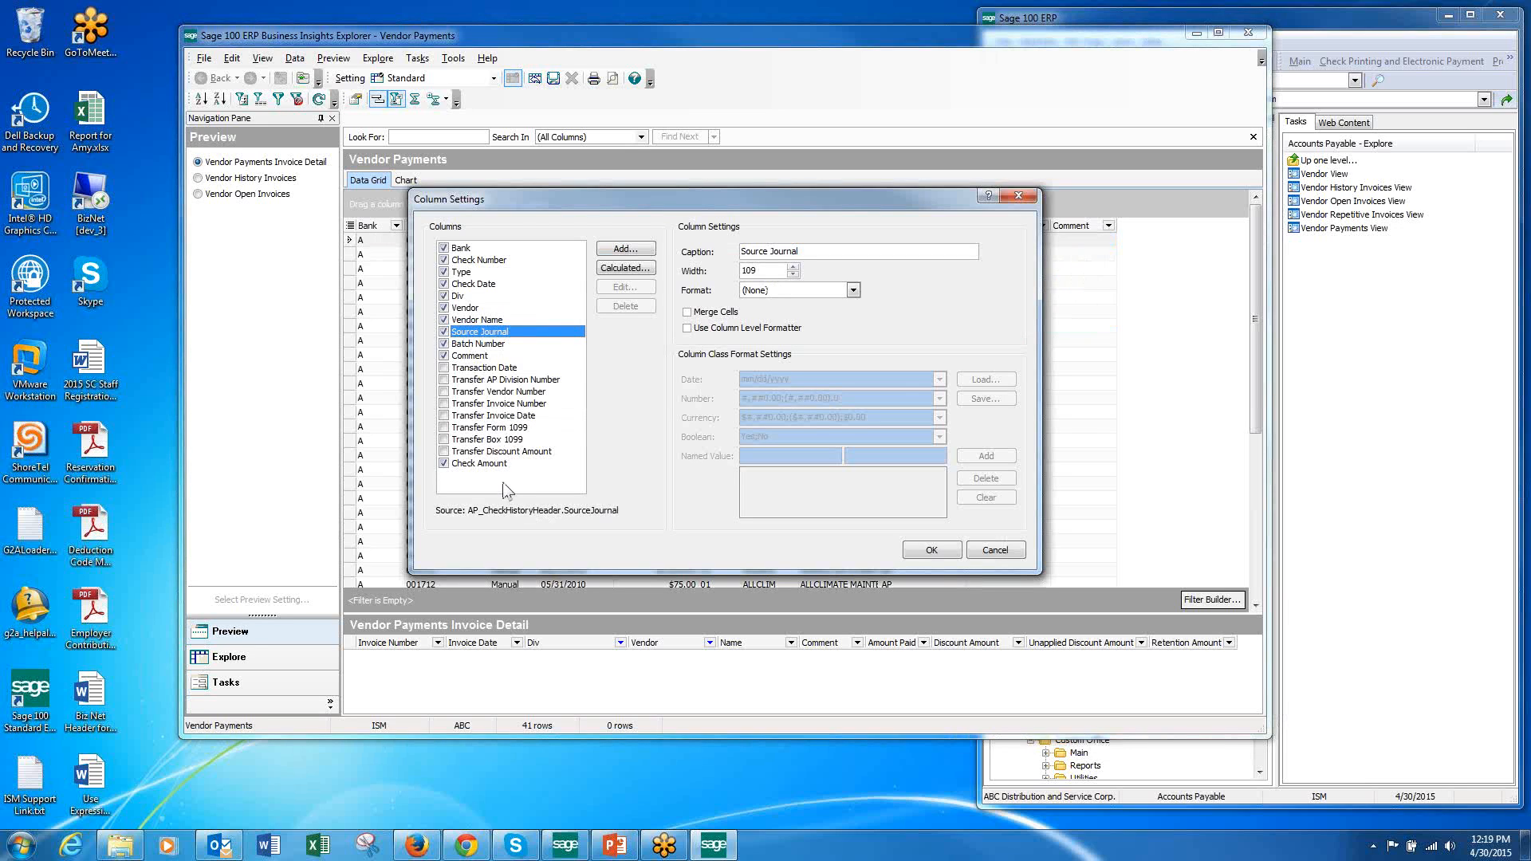
click(636, 249)
click(612, 296)
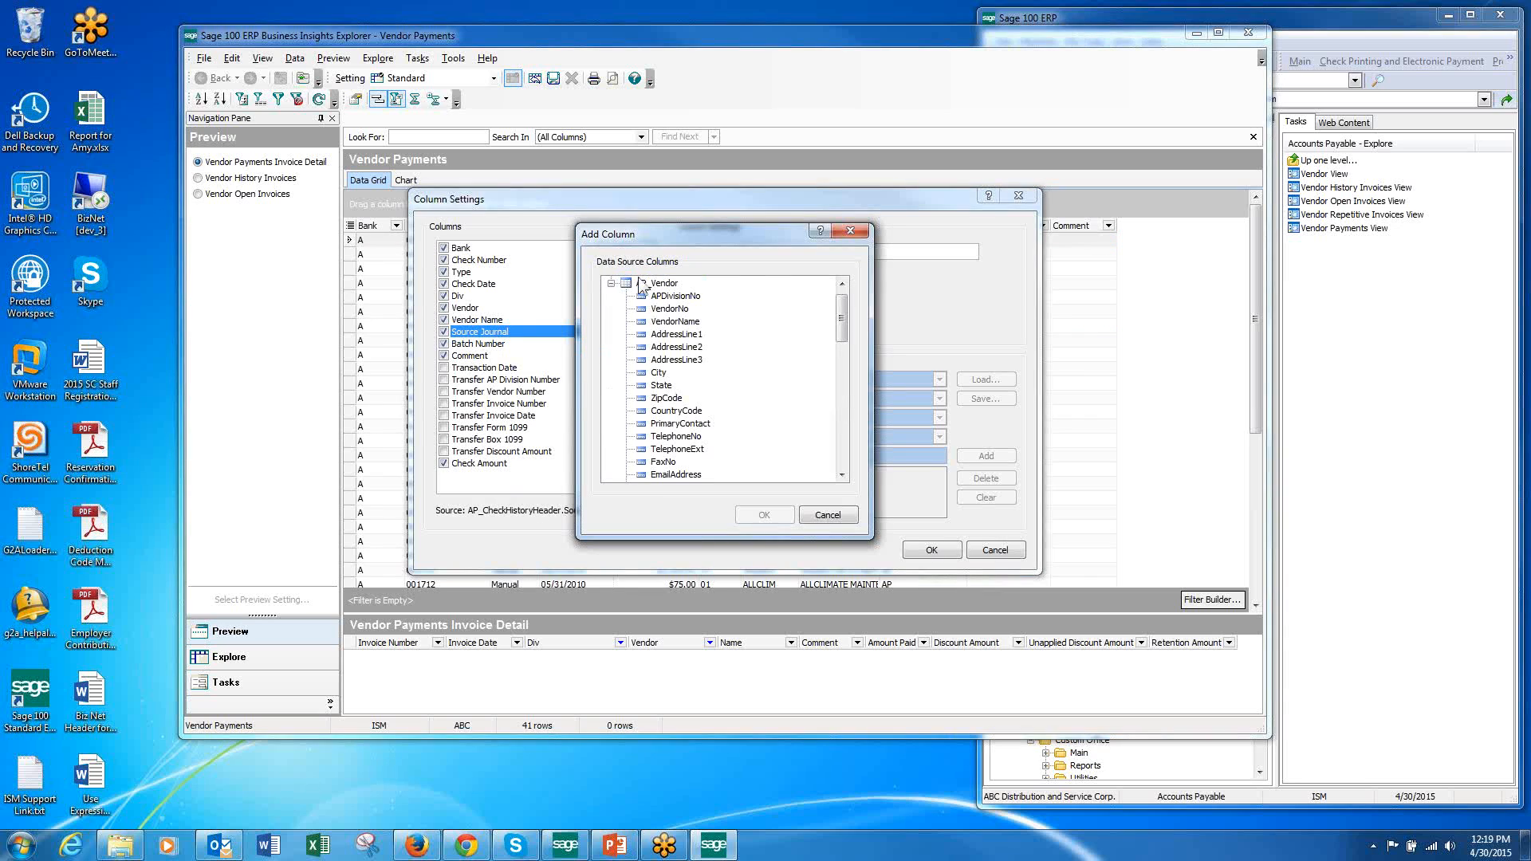
drag(840, 318, 840, 451)
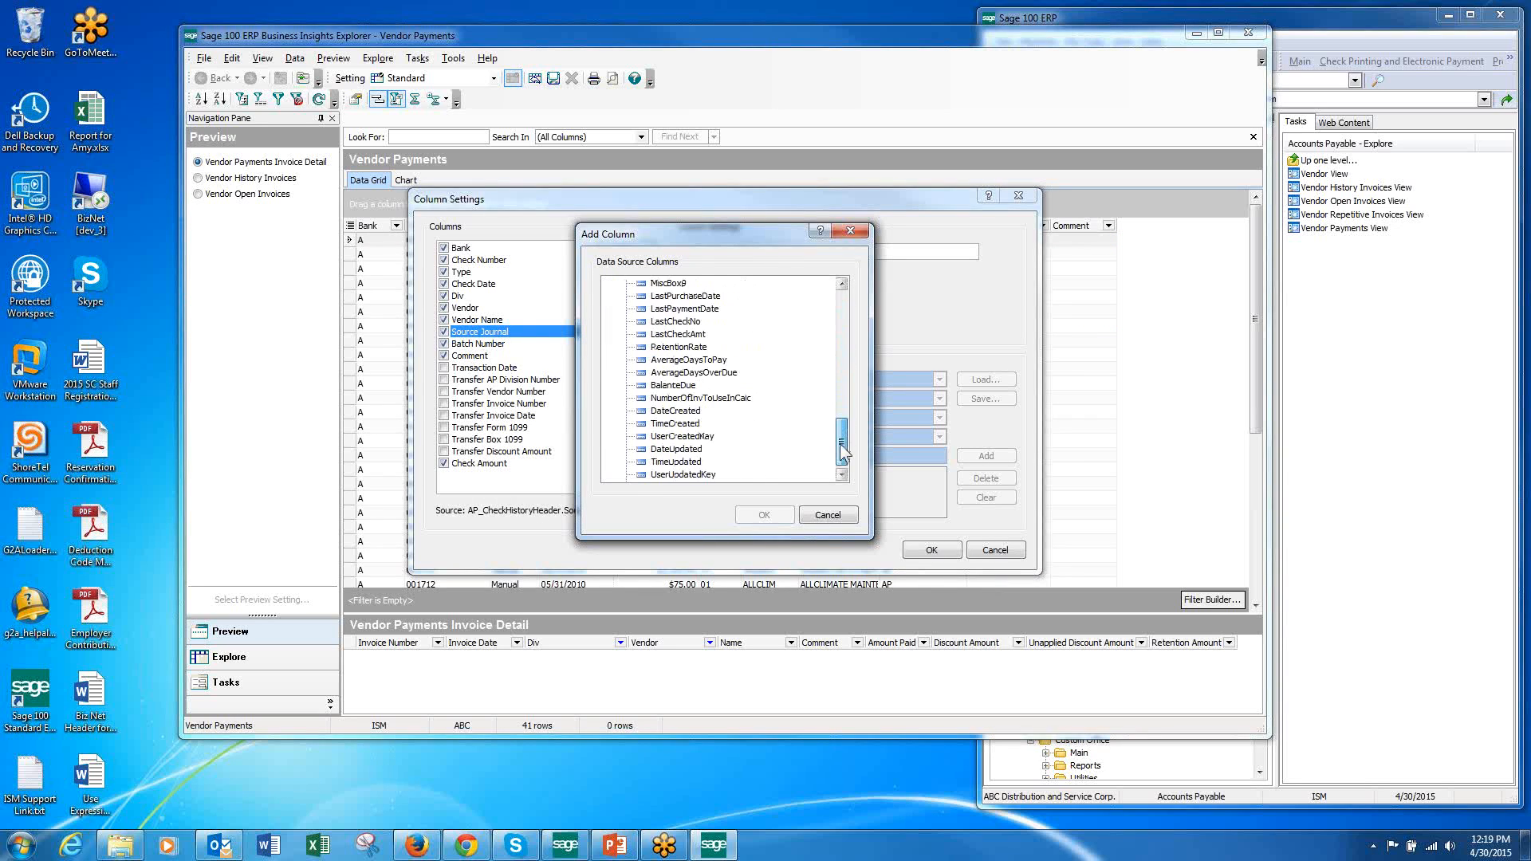
click(700, 476)
click(764, 514)
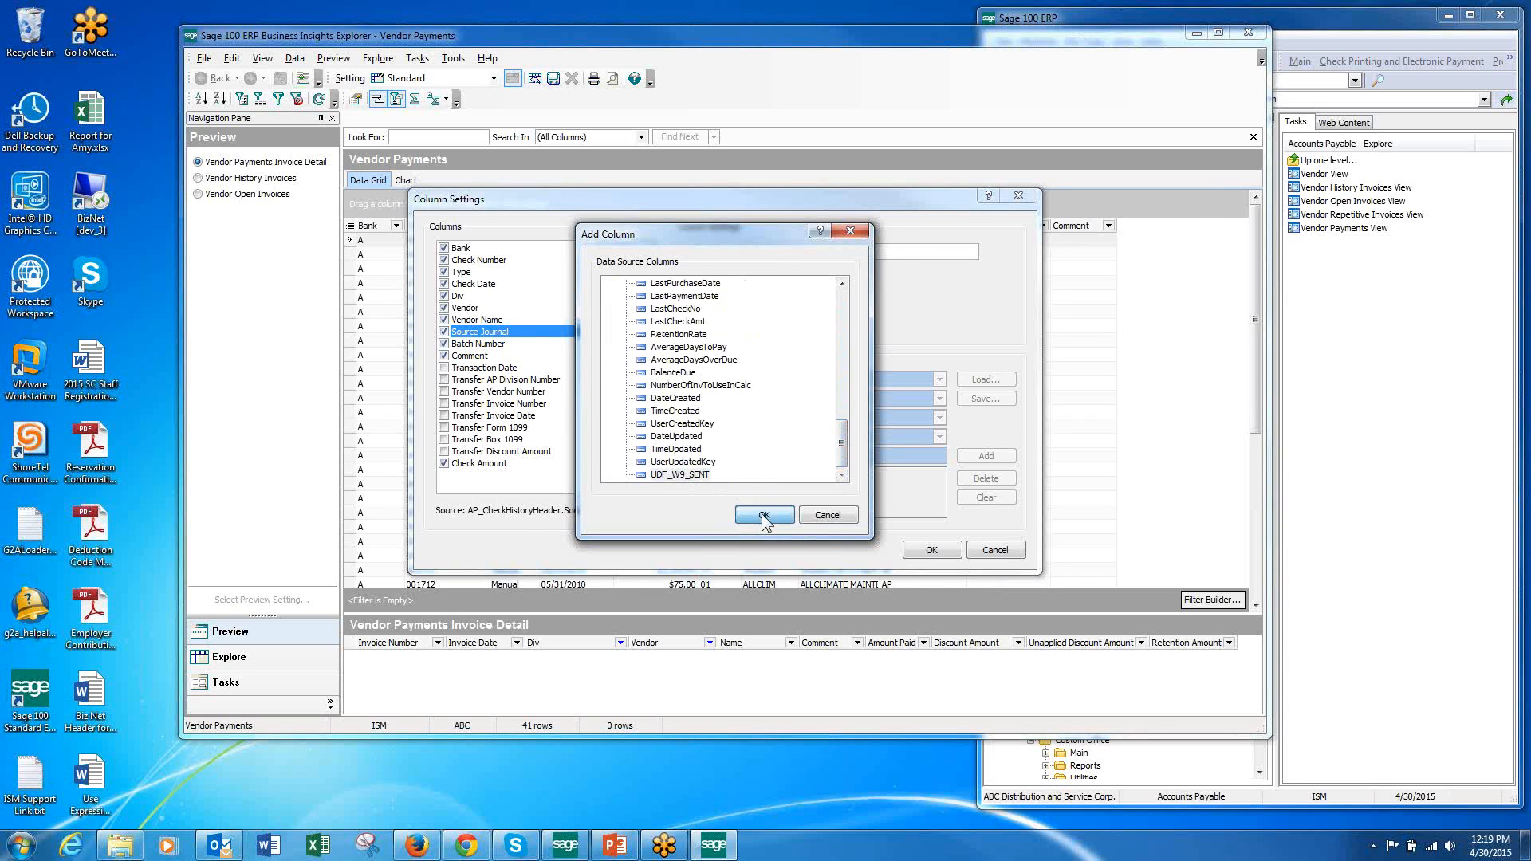
click(932, 551)
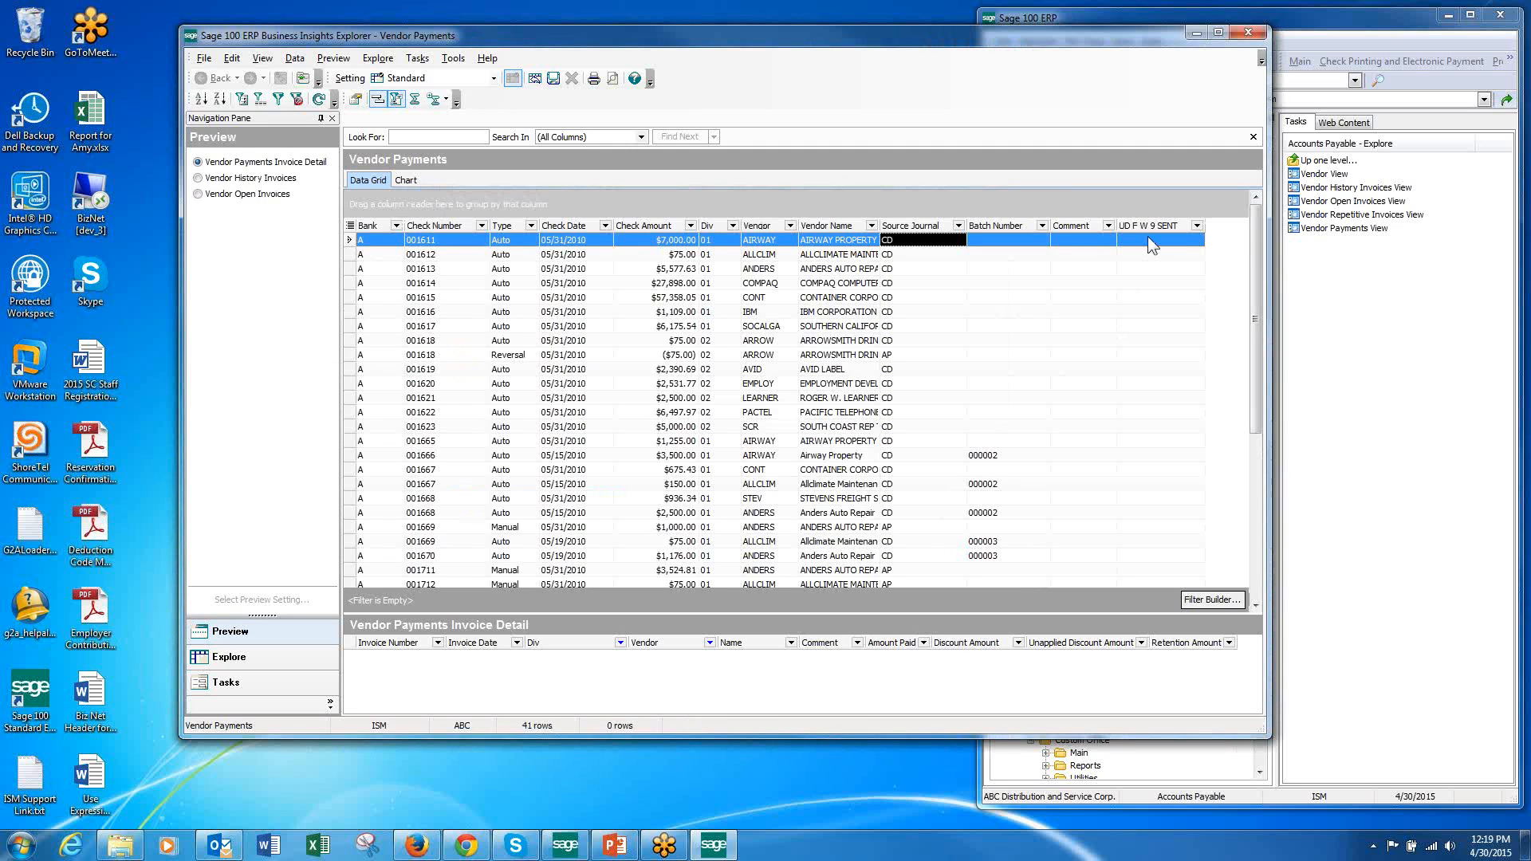
click(1158, 397)
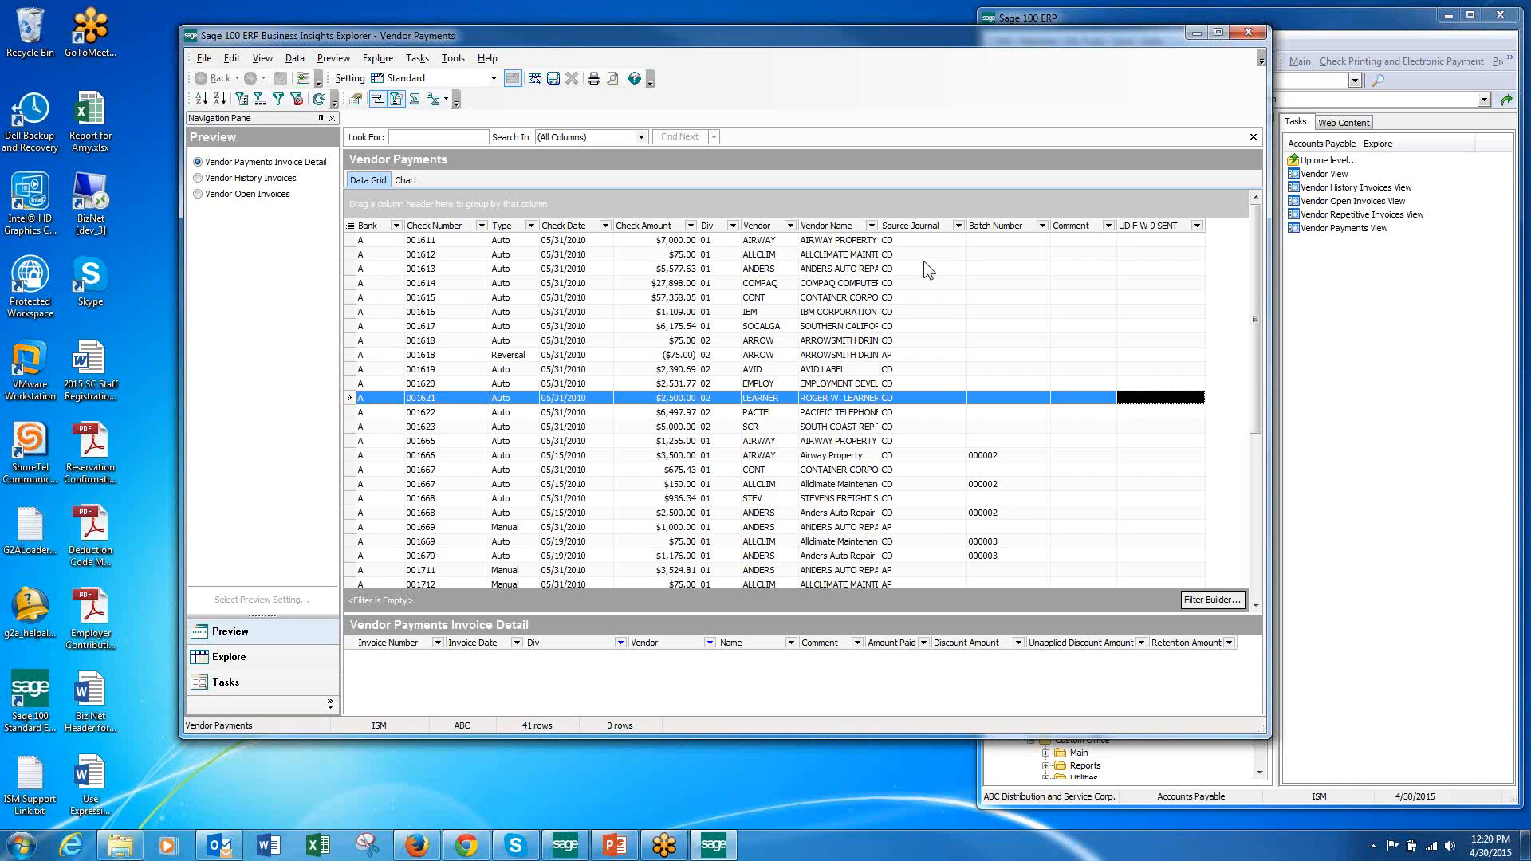
Step: Show the Transfer Box 1099 column in the Vendor Payments grid through its column settings
right_click(1077, 227)
click(1145, 324)
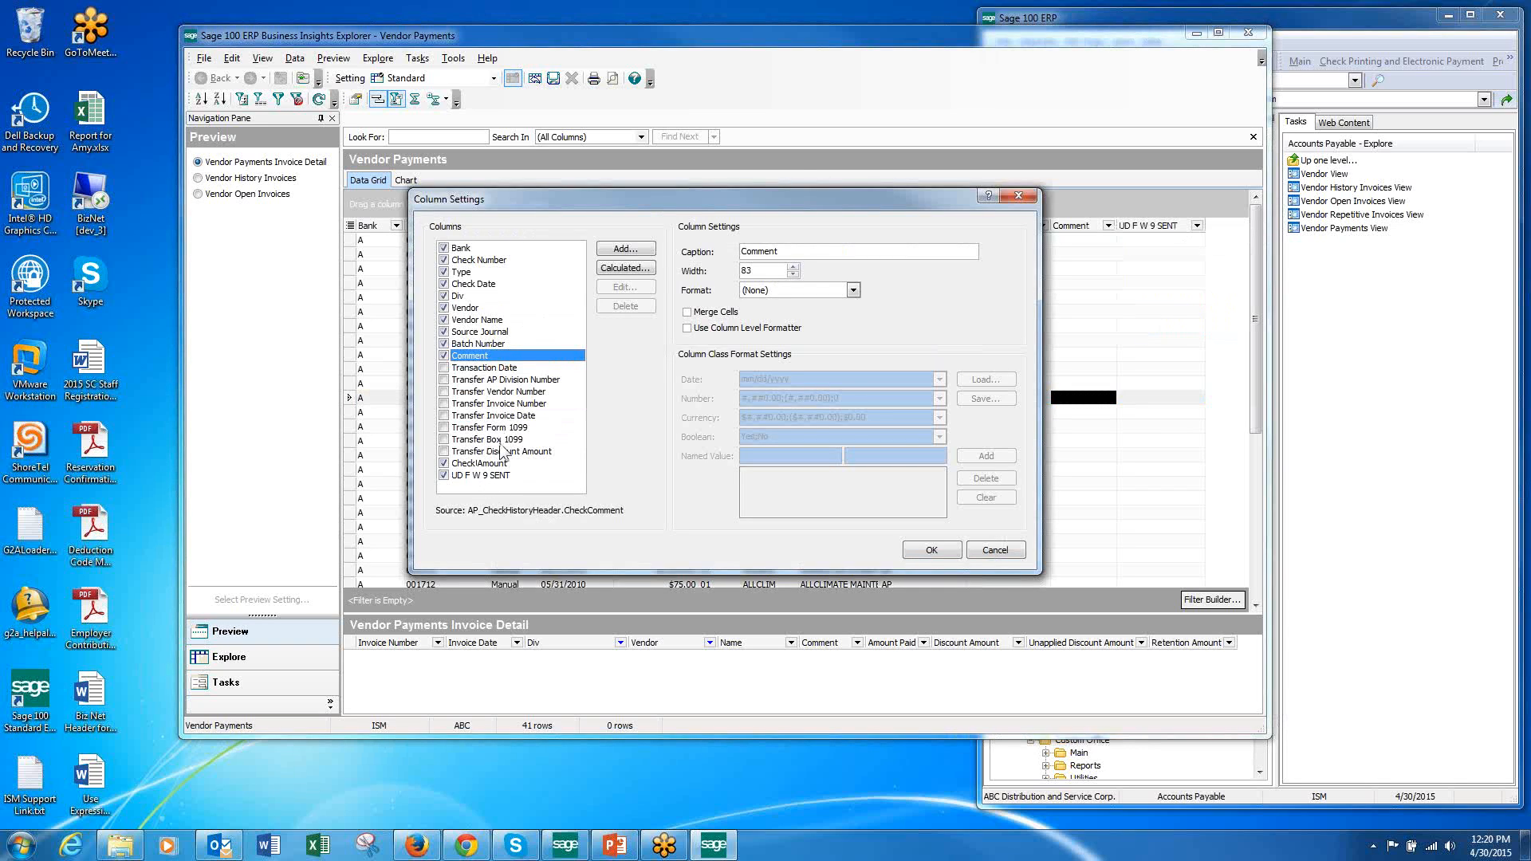
click(443, 439)
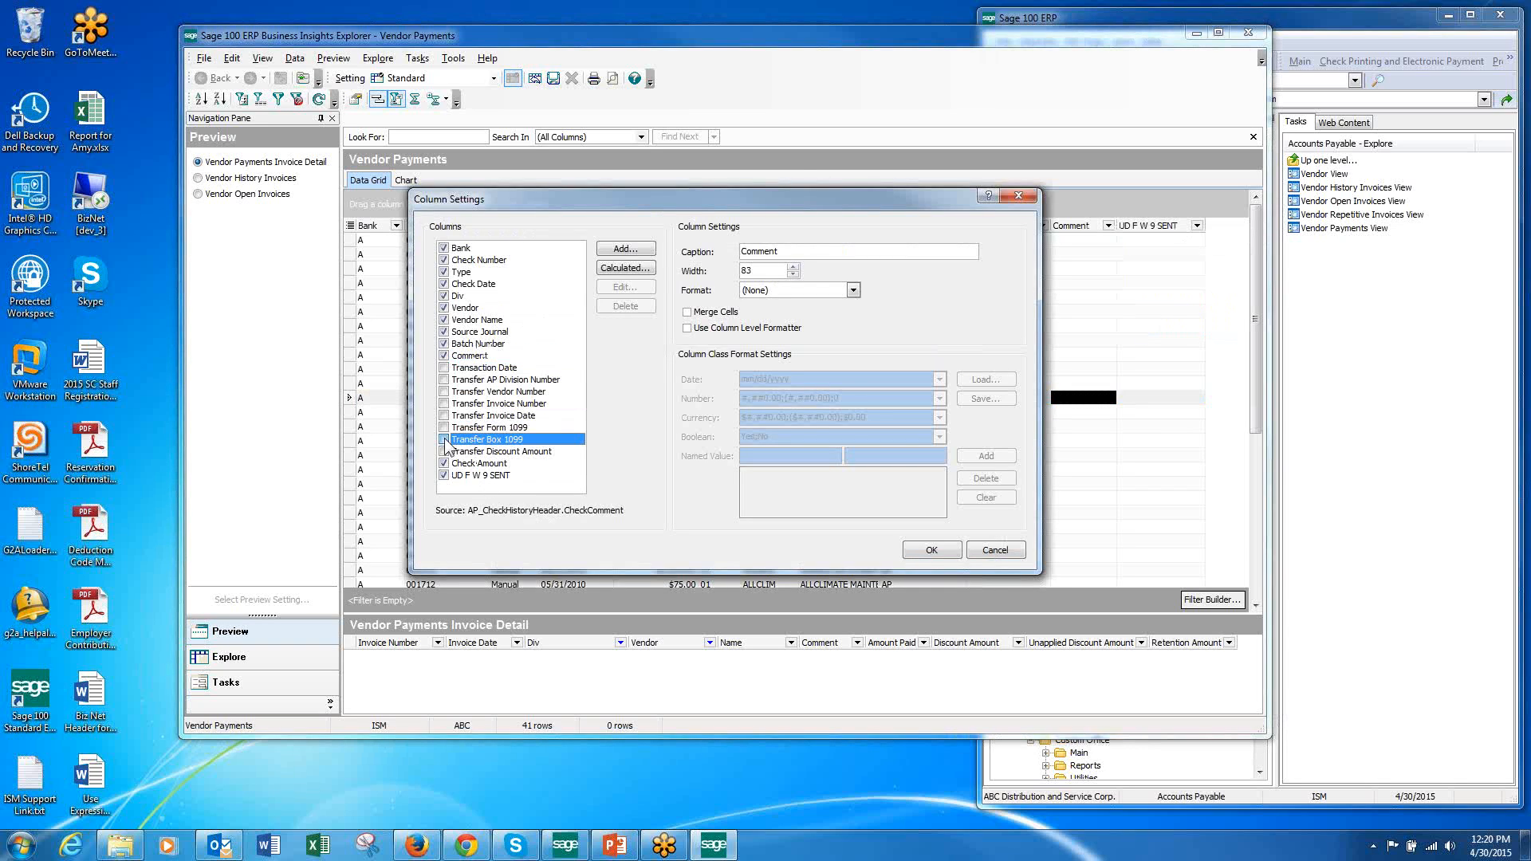
click(637, 250)
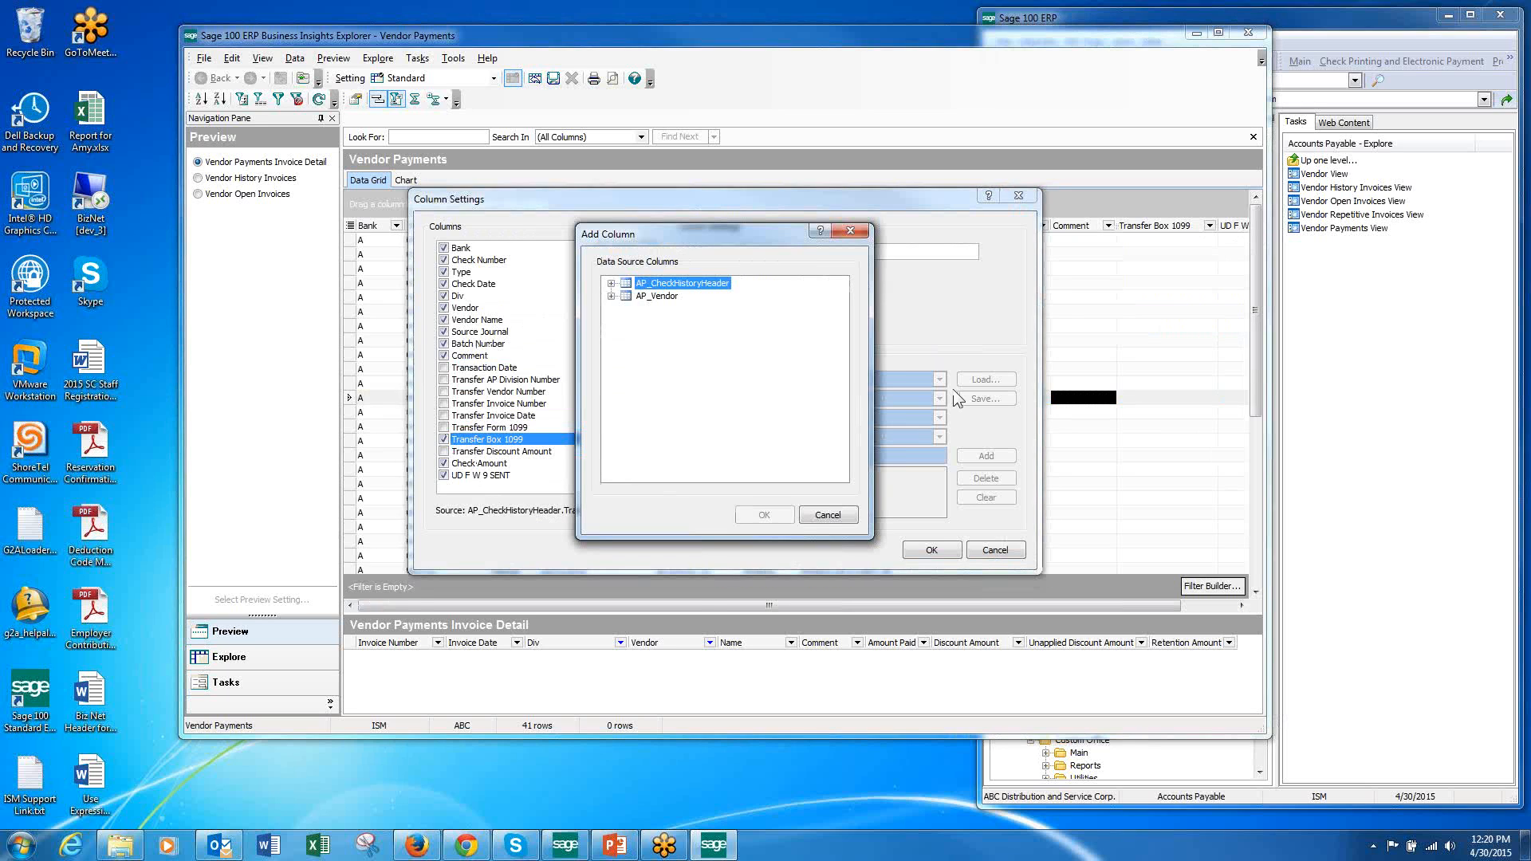
click(840, 516)
click(932, 550)
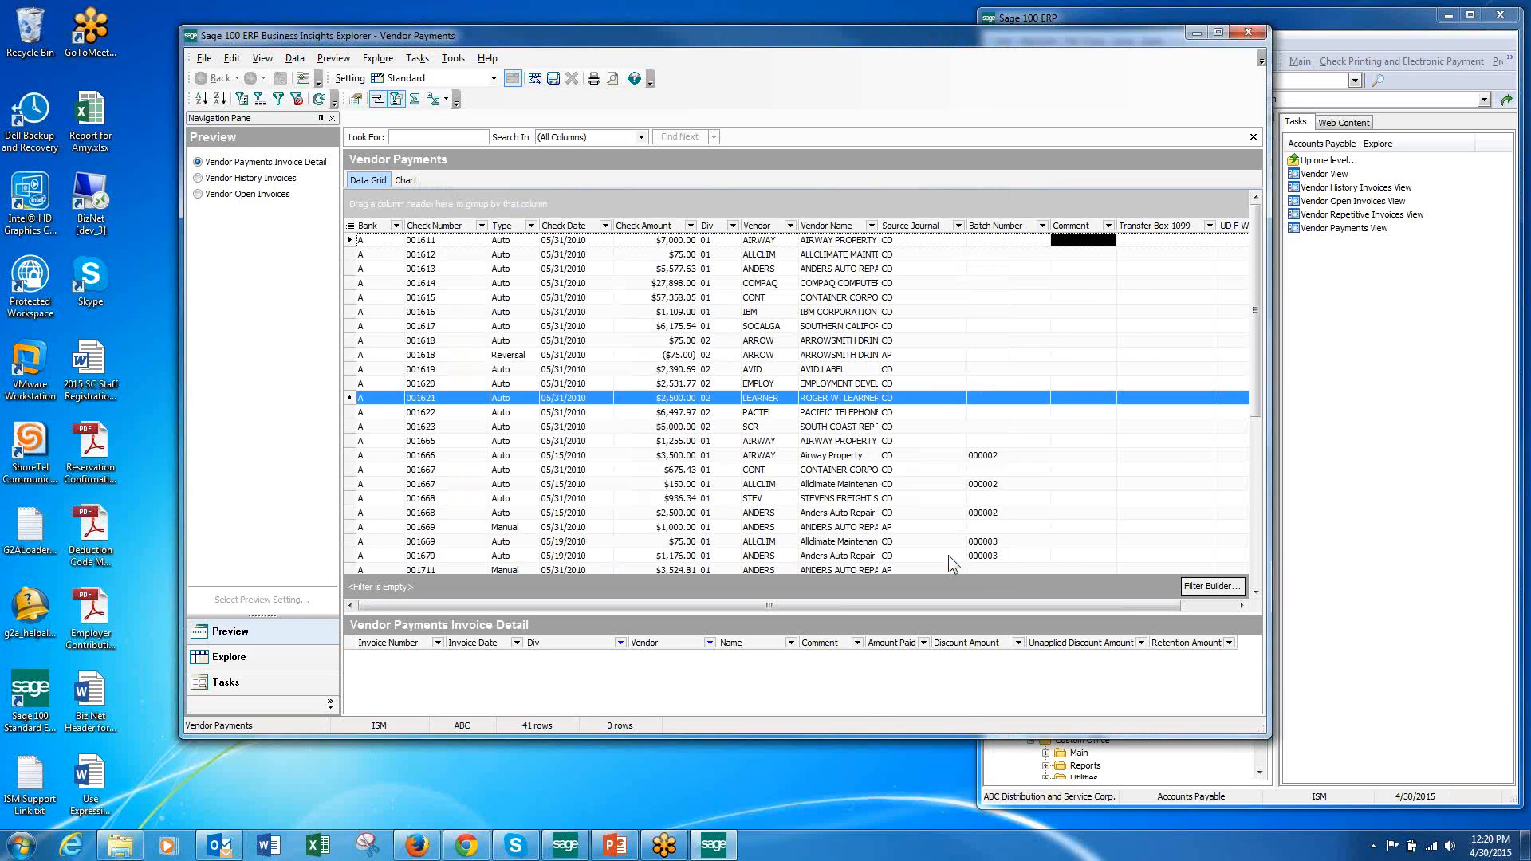
Step: Check the Transfer Box 1099 column's filter choices and examine it alongside the W9 sent column
click(1172, 241)
click(1210, 226)
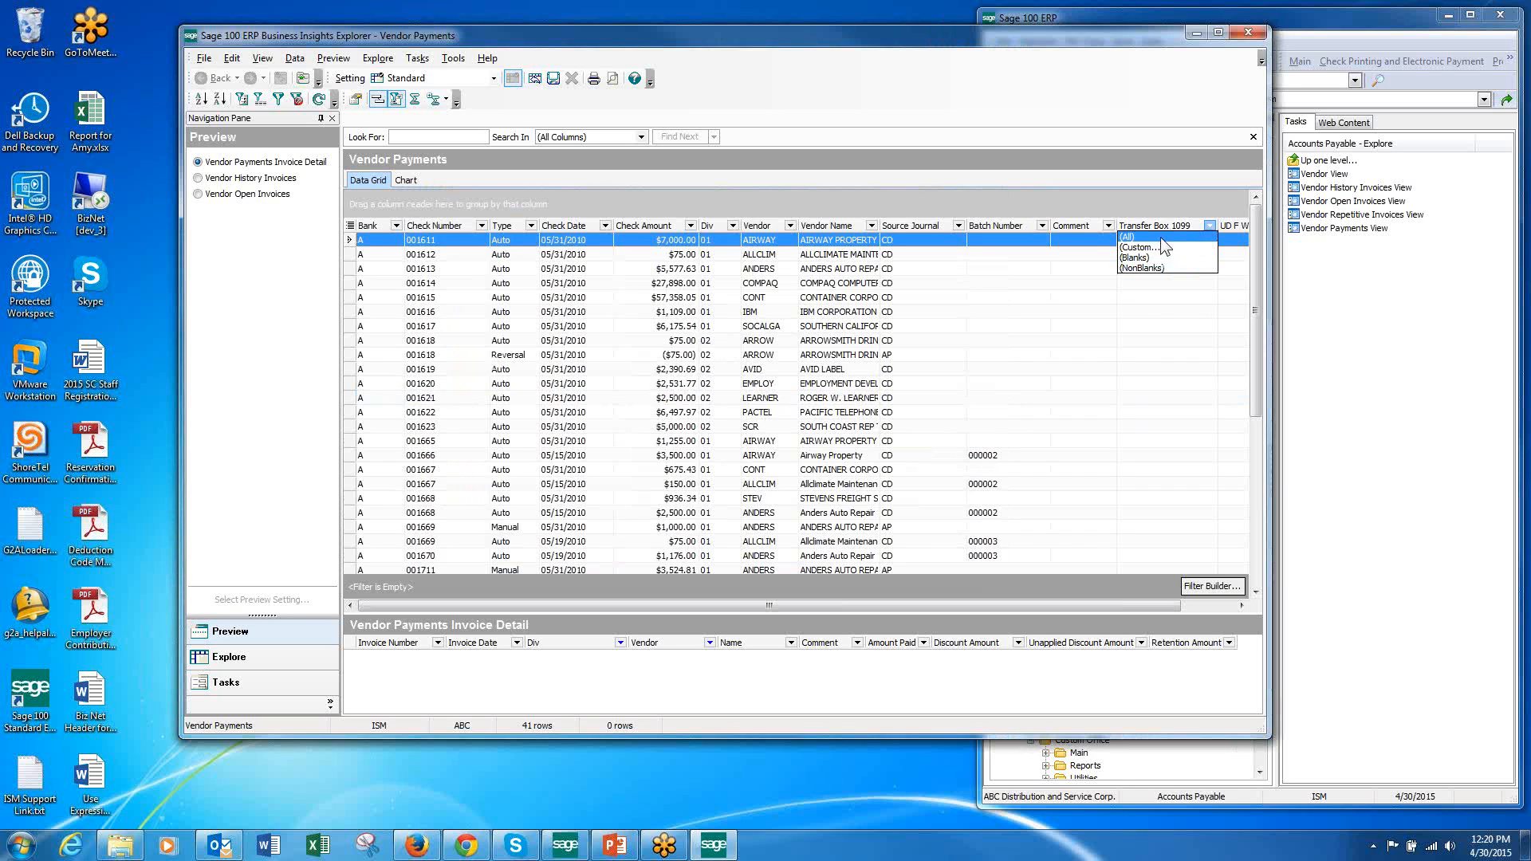
click(1165, 351)
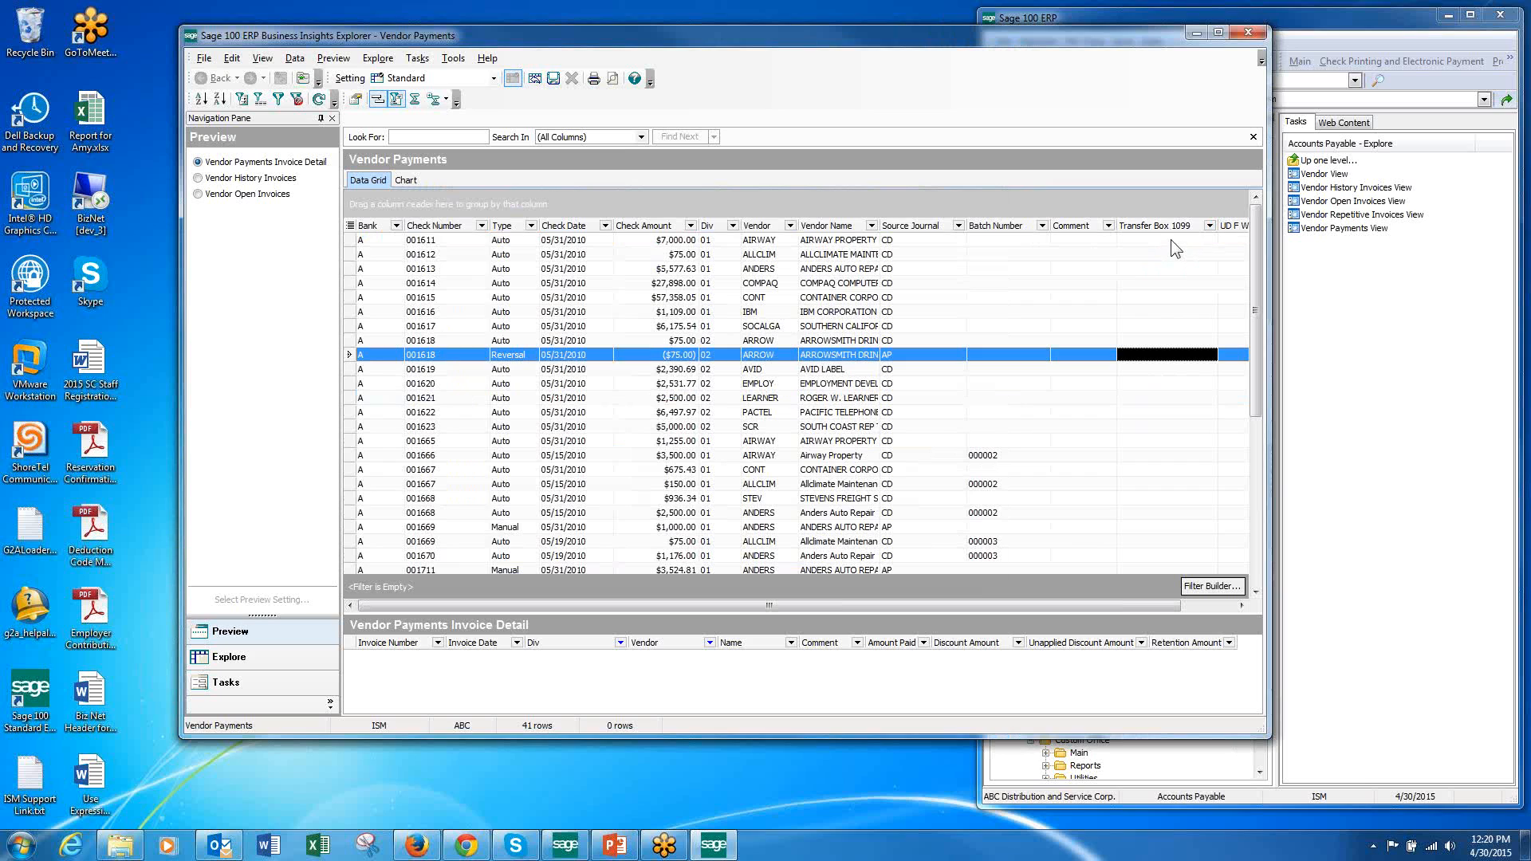
click(1171, 240)
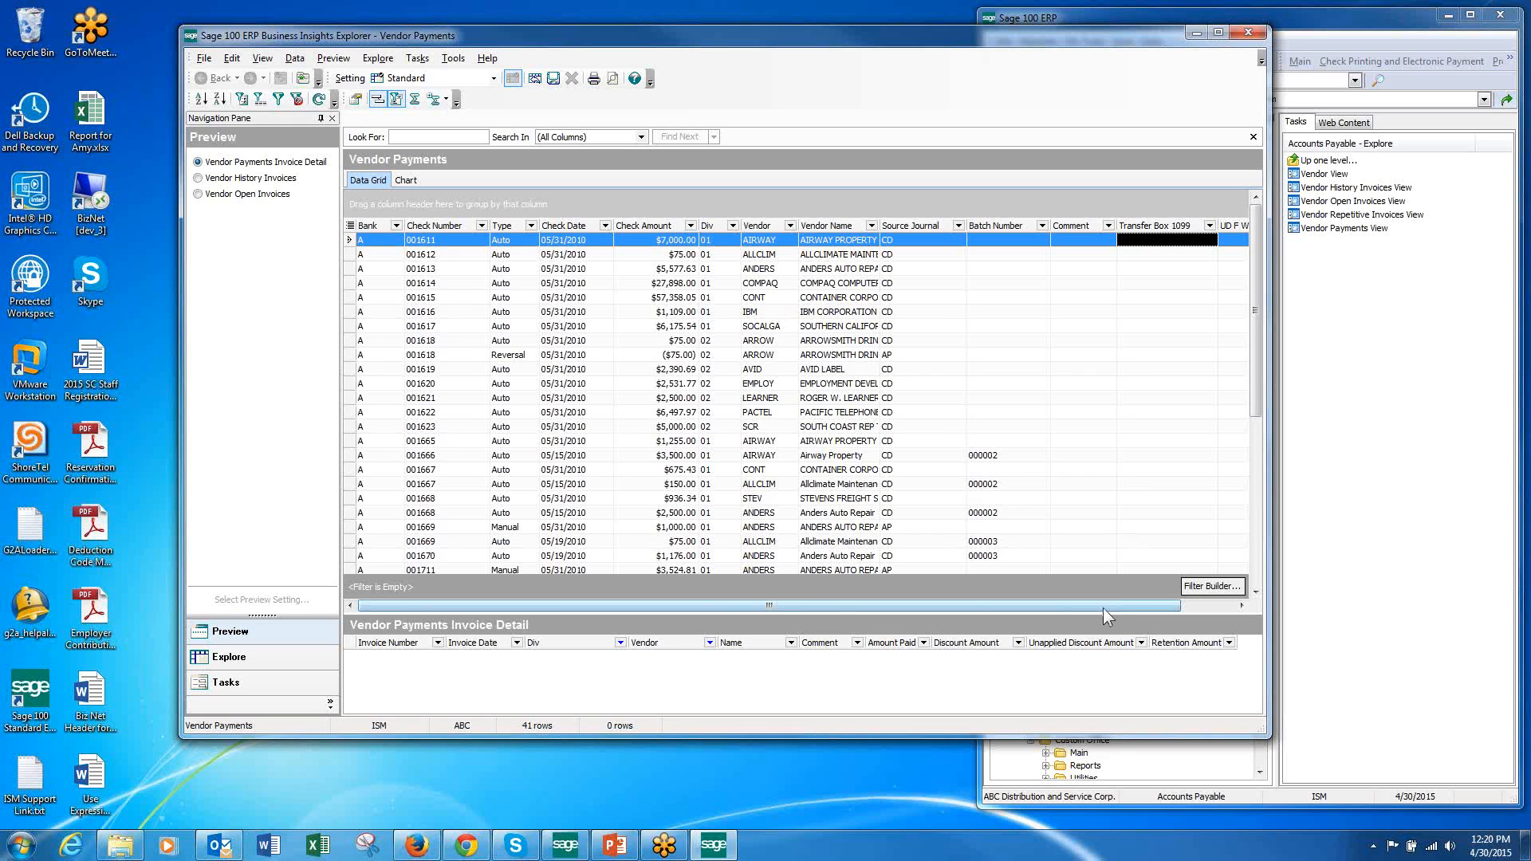
drag(1103, 608, 1157, 608)
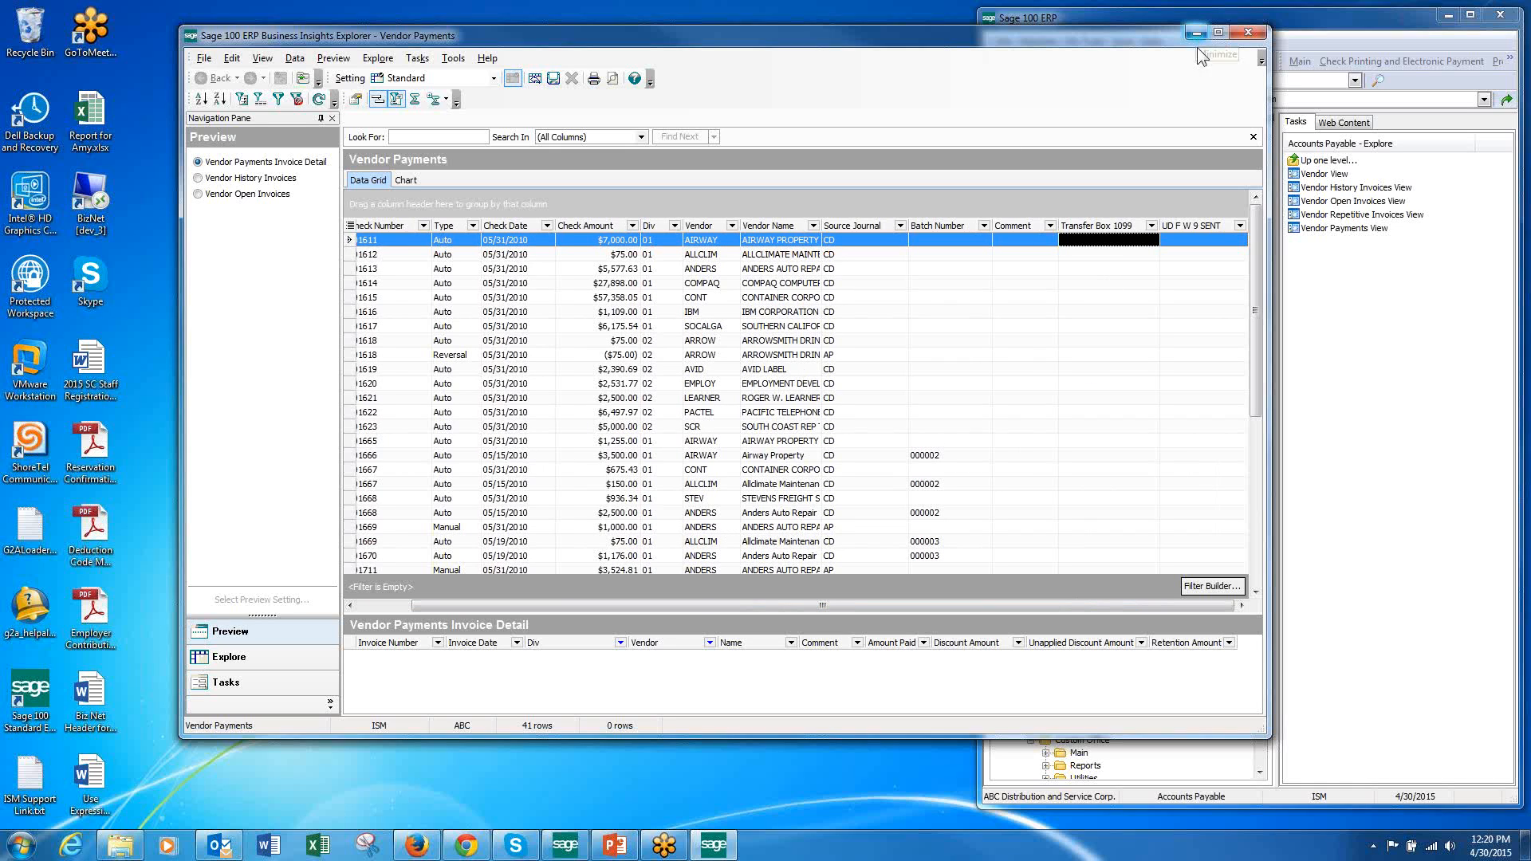
Step: Close the Vendor Payments view and collapse the Accounts Payable, Sage Intelligence Reporting and Custom Office folders
click(1248, 34)
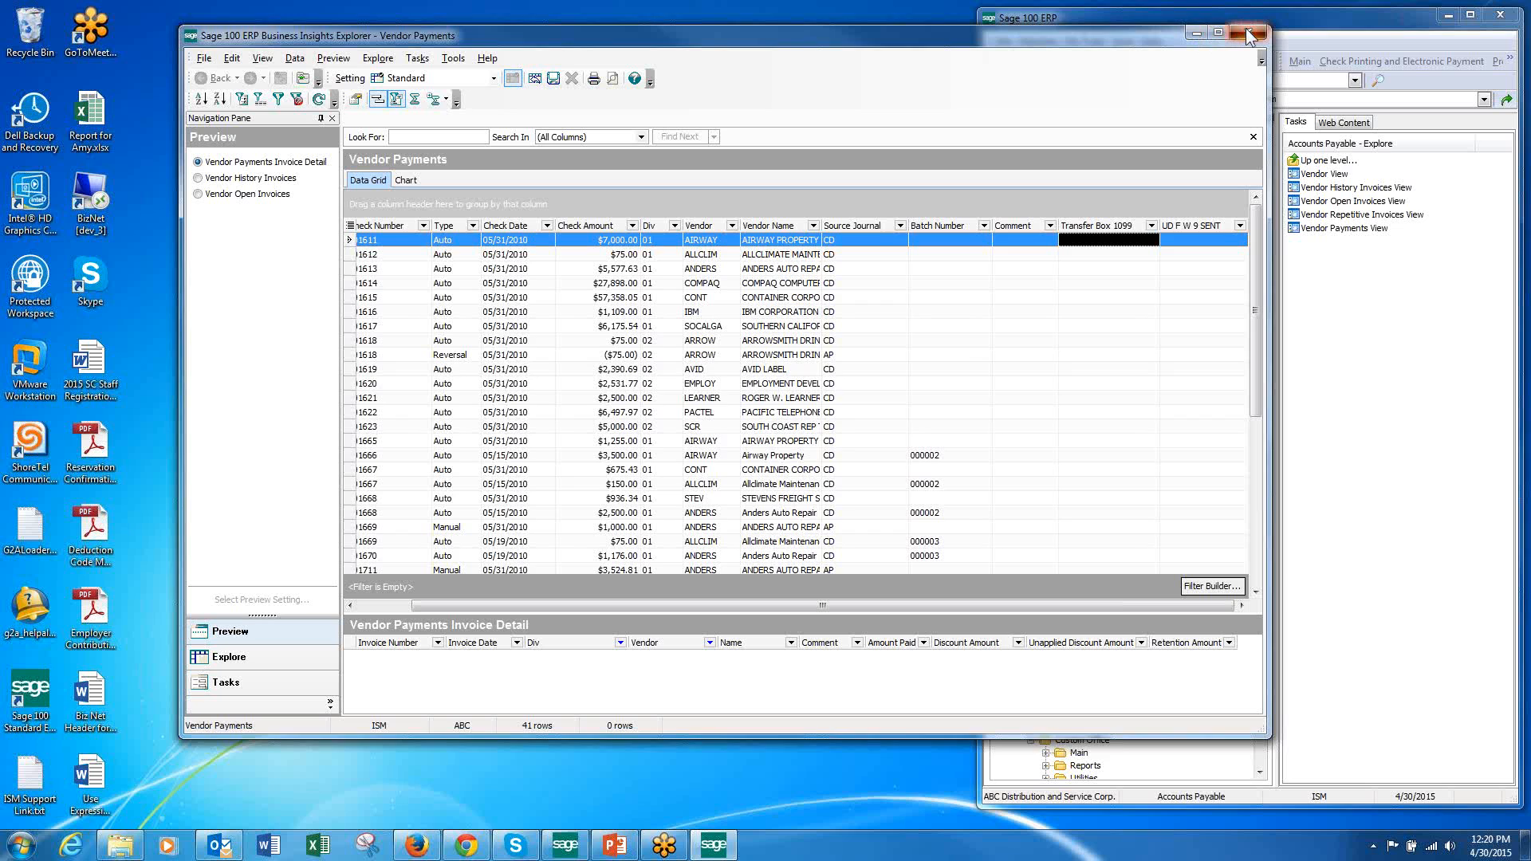
click(834, 485)
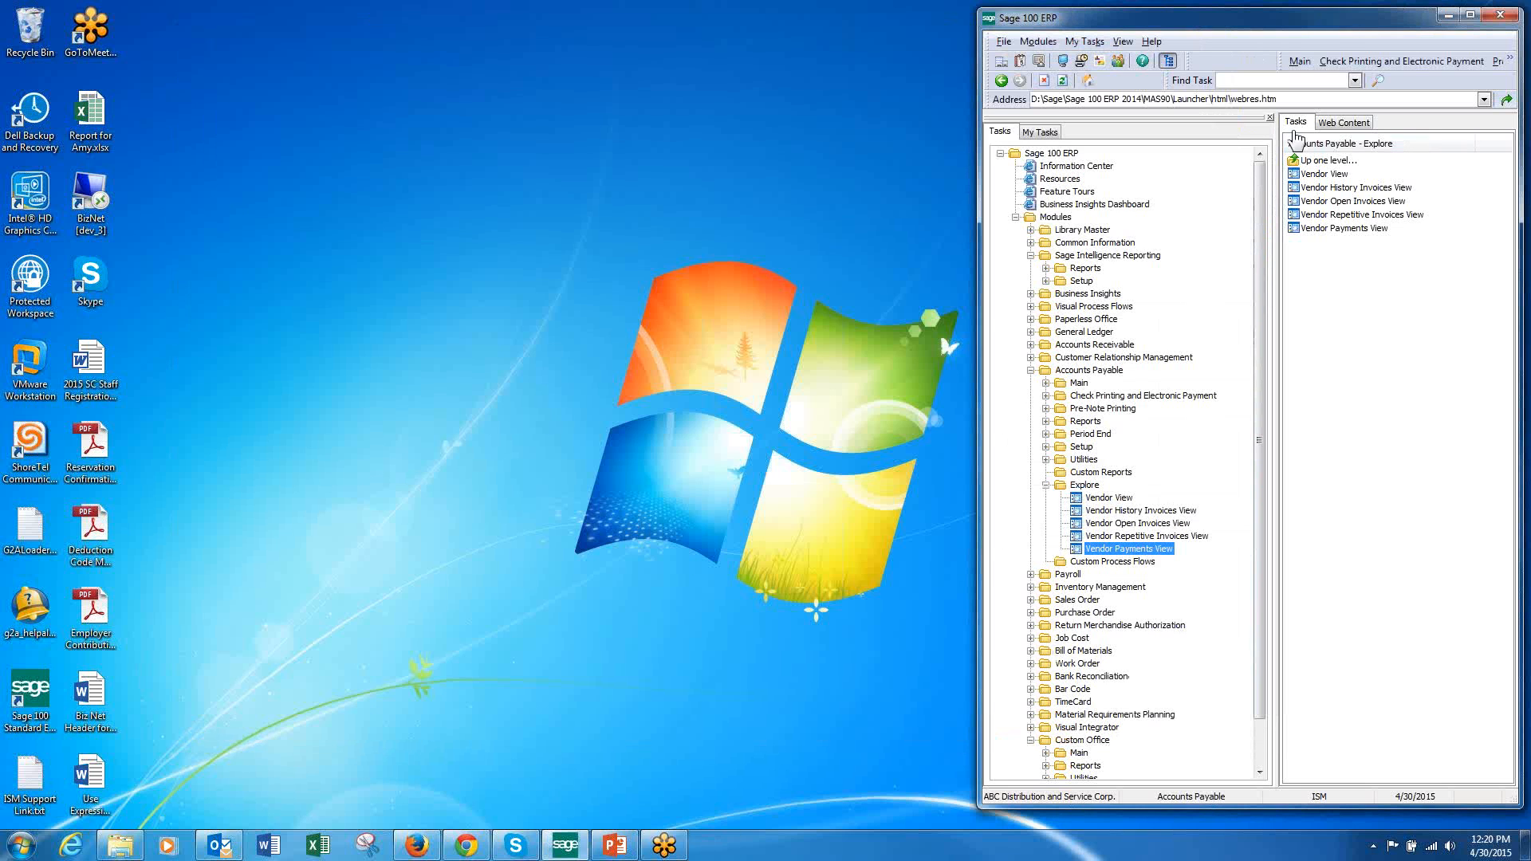
click(1046, 485)
click(1031, 370)
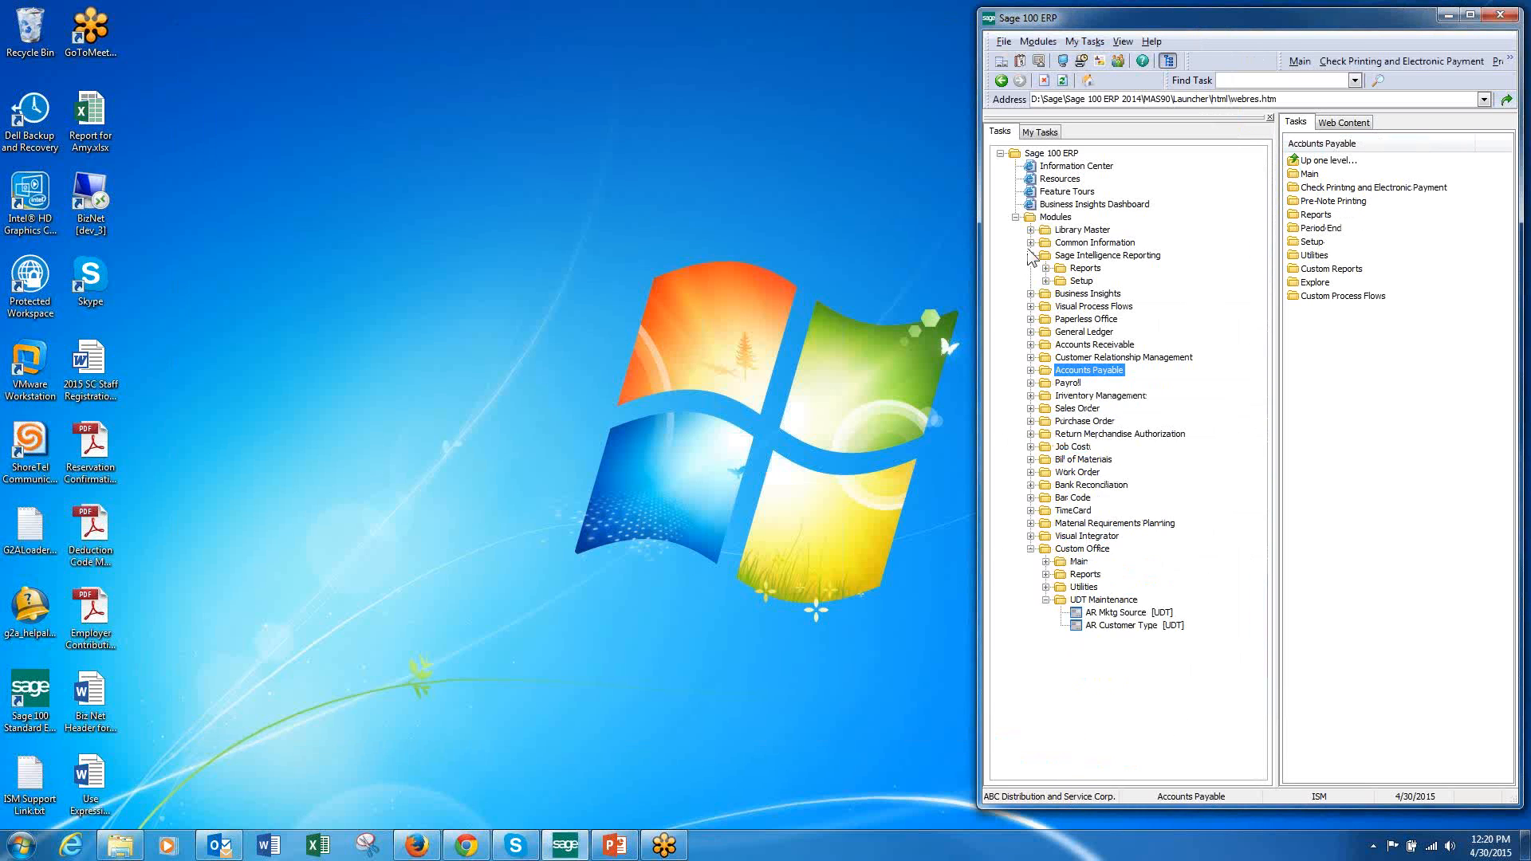
click(1031, 255)
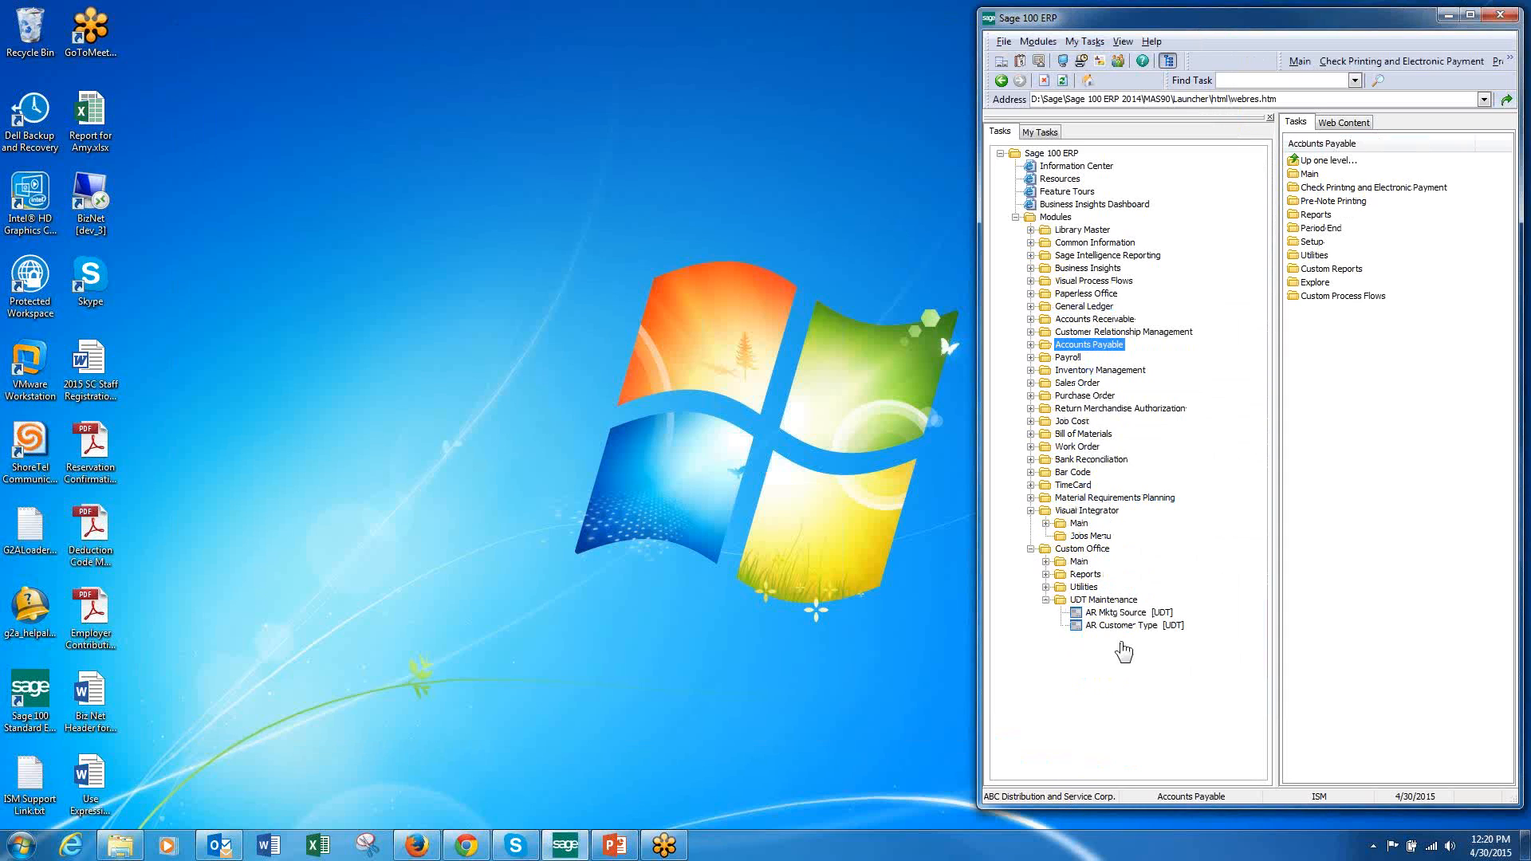
click(1031, 523)
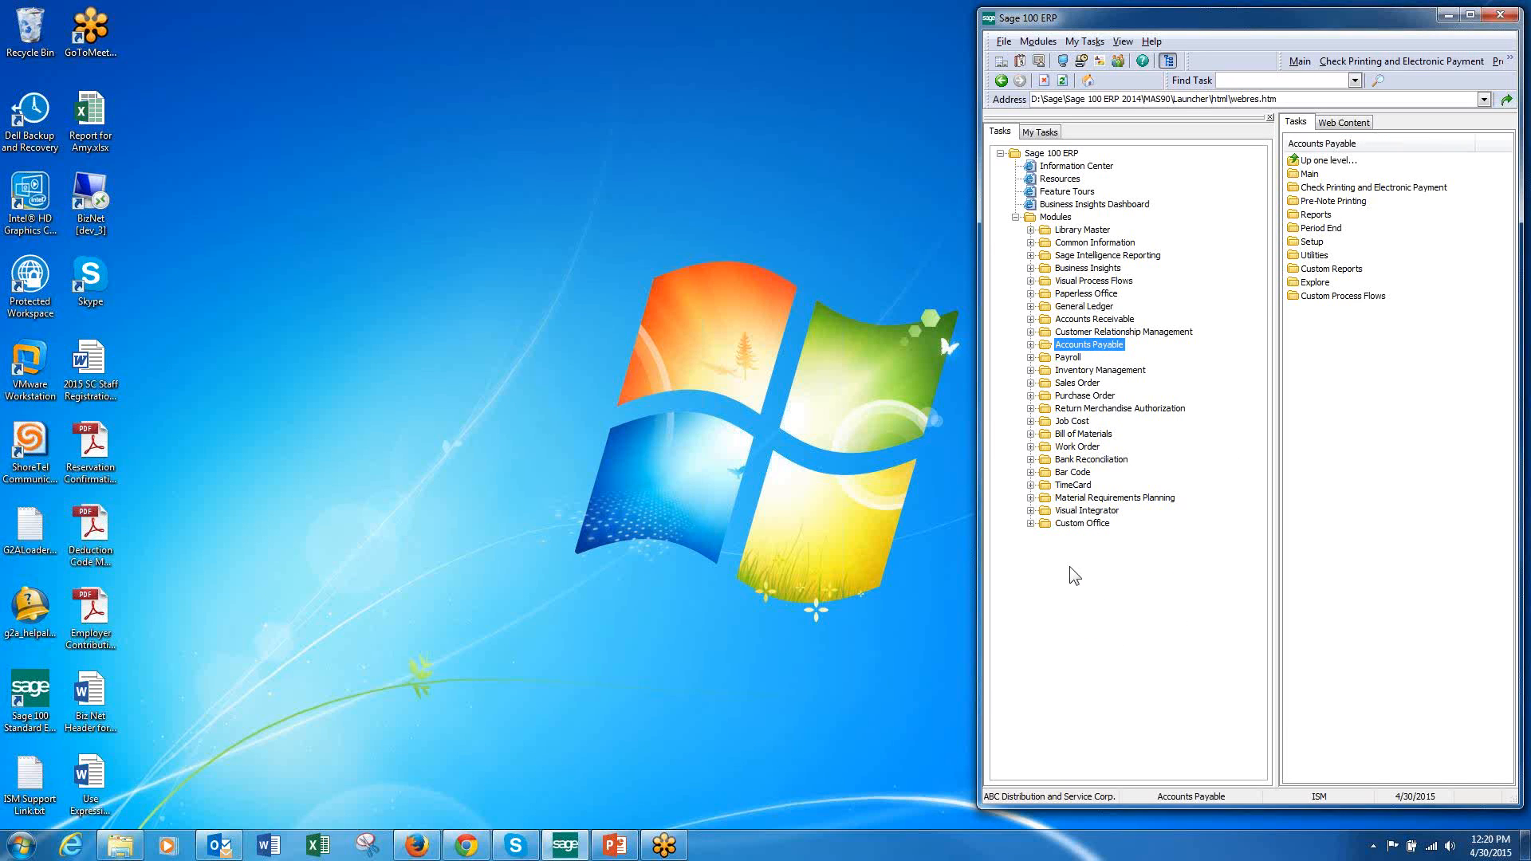
Step: Open the Vendor Listing report from Accounts Payable's Reports tasks and enlarge its window to show all selection fields
double_click(1112, 349)
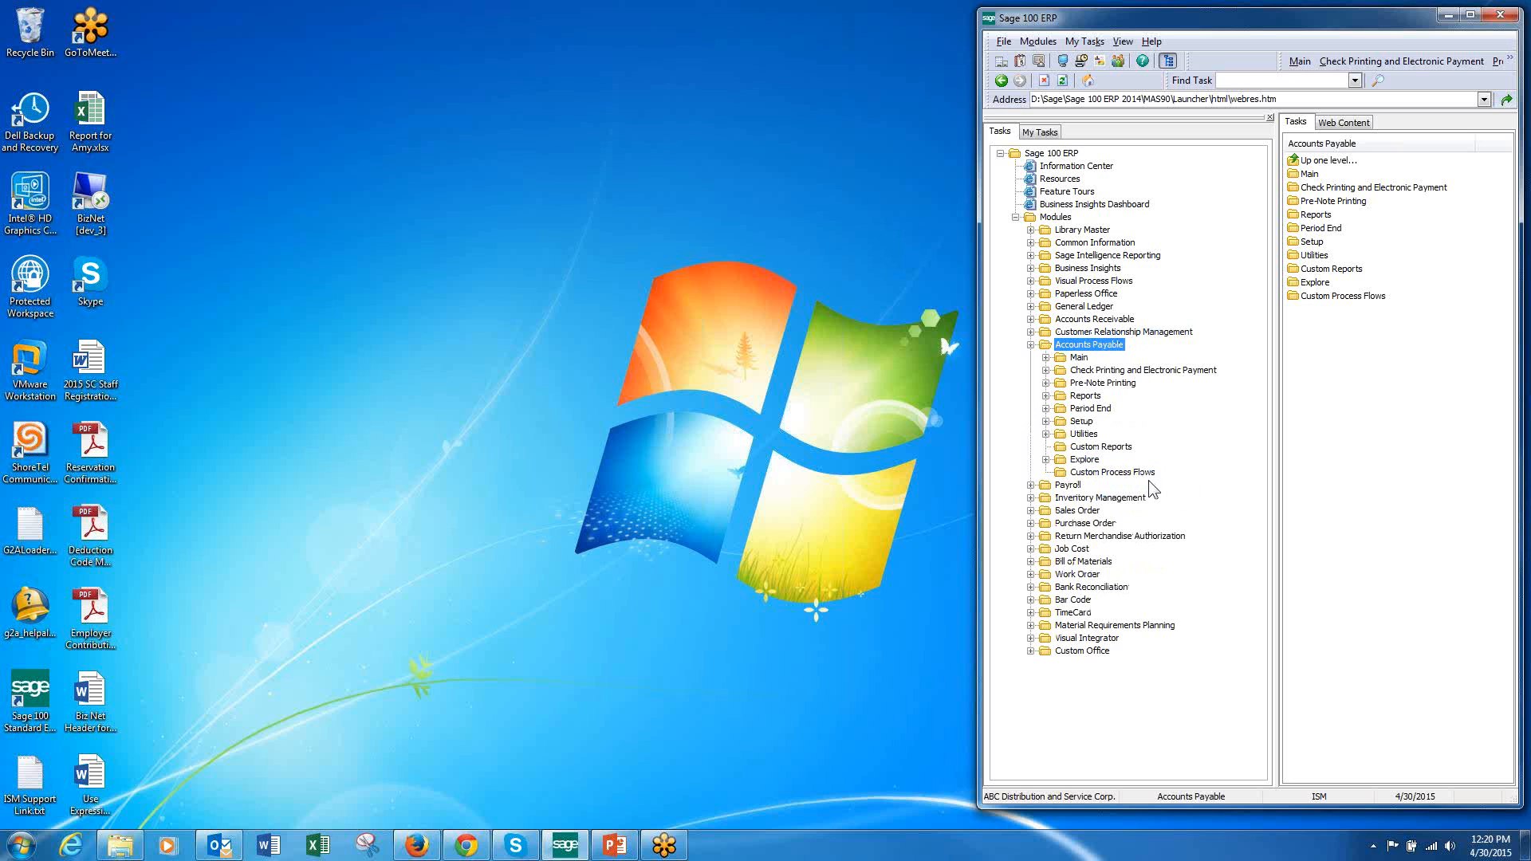
double_click(1085, 395)
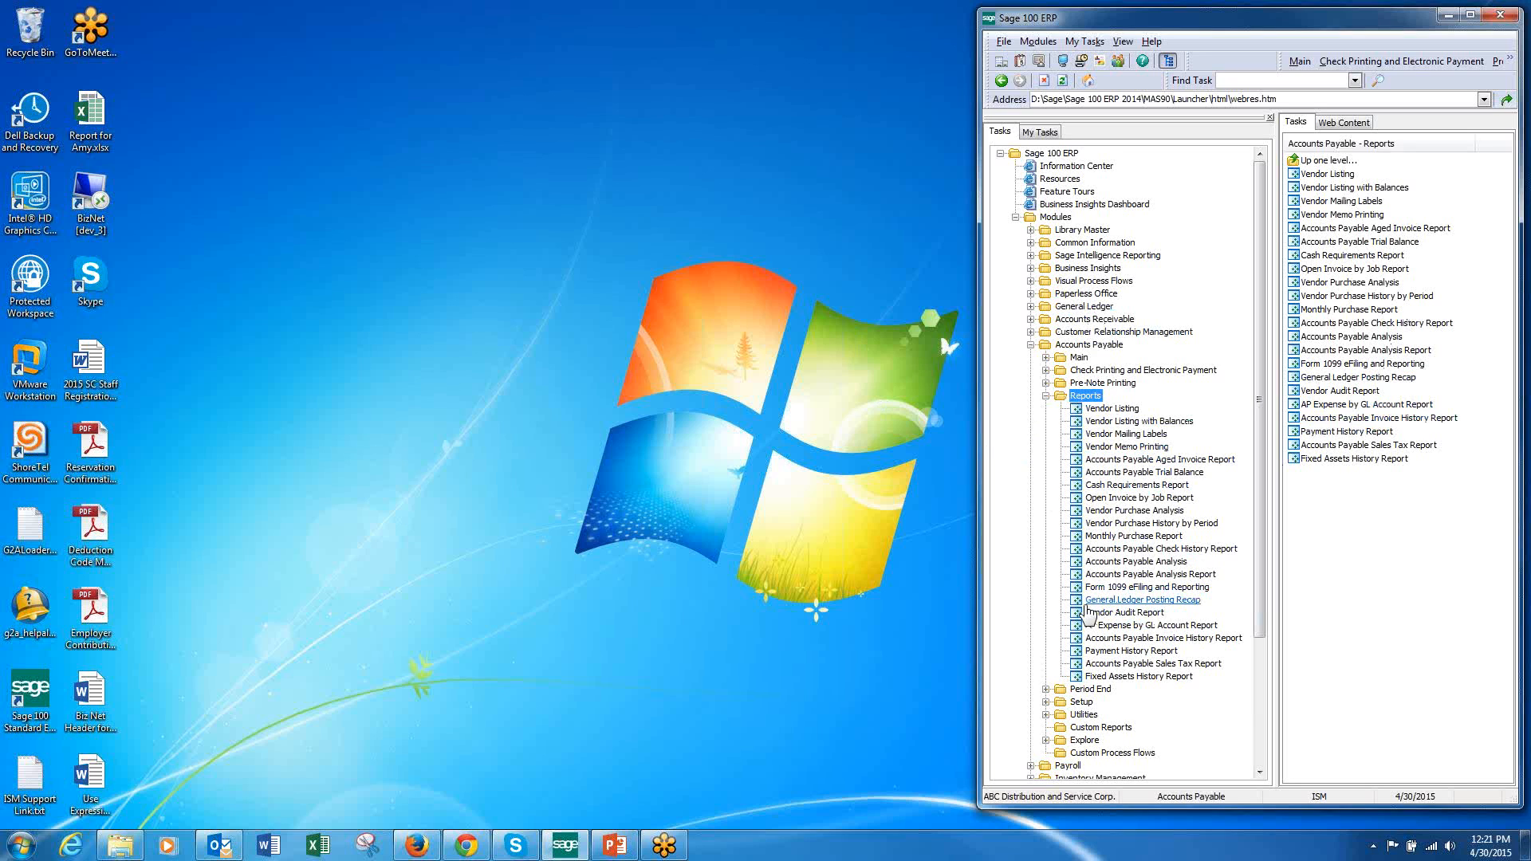
click(1106, 409)
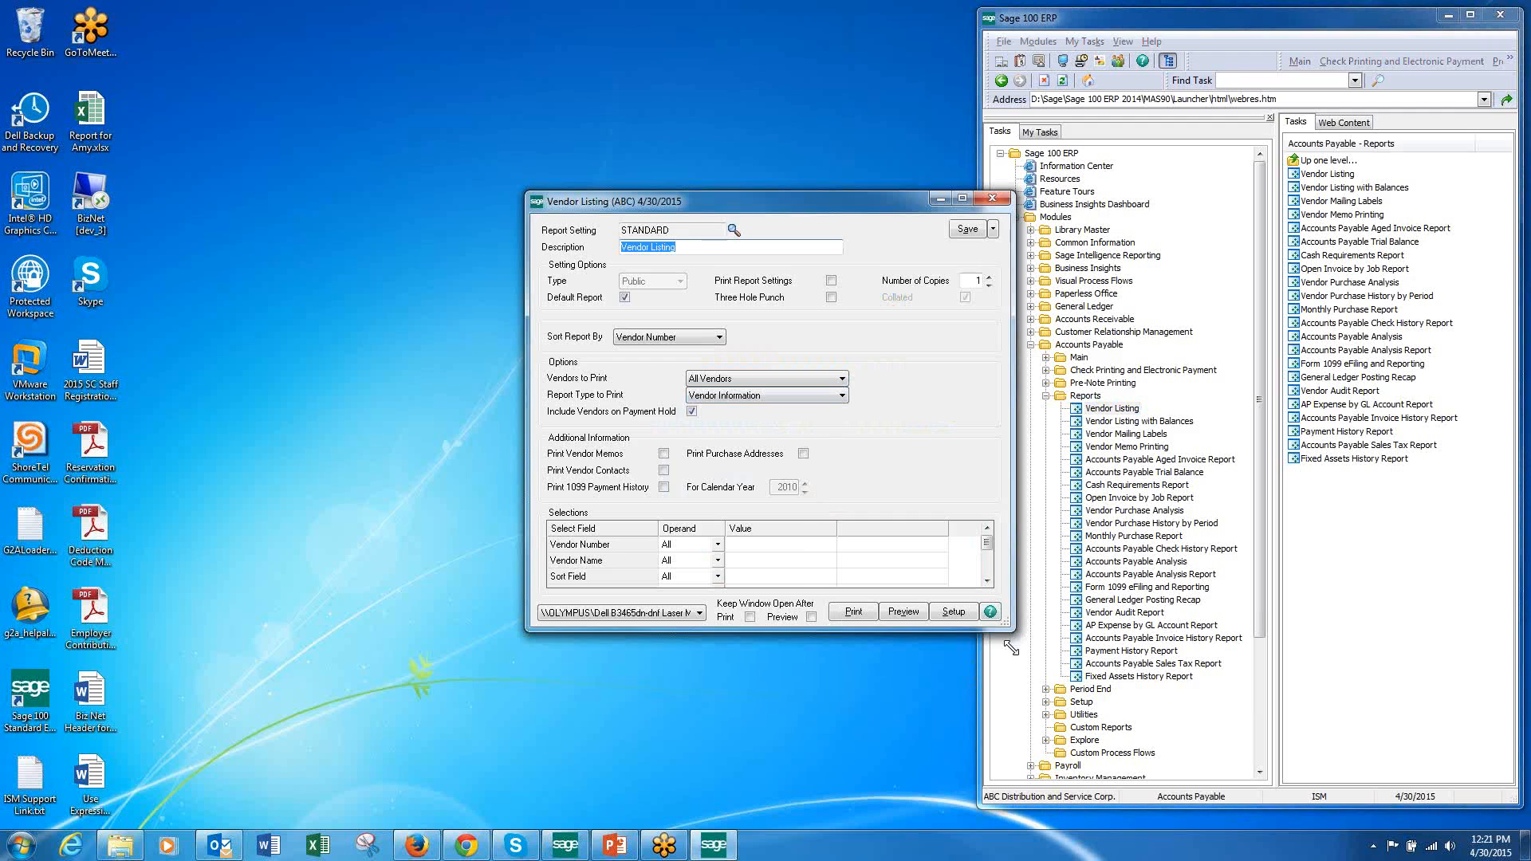
drag(1010, 631, 1009, 766)
Step: Set the W9_SENT selection in the Vendor Listing report to the Range operand and go to its value
click(611, 643)
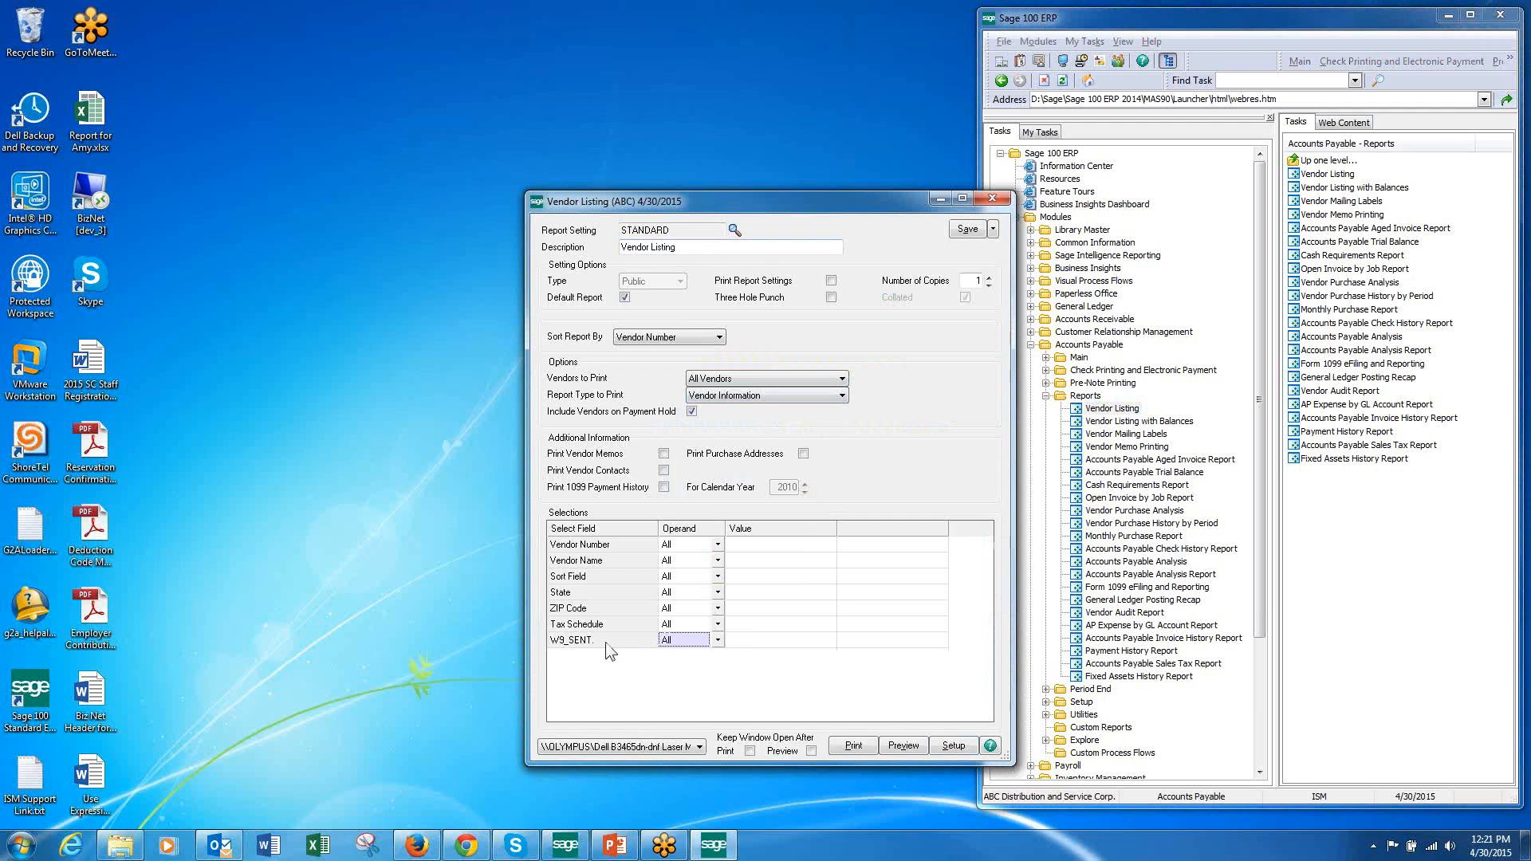
click(761, 643)
click(675, 643)
click(718, 642)
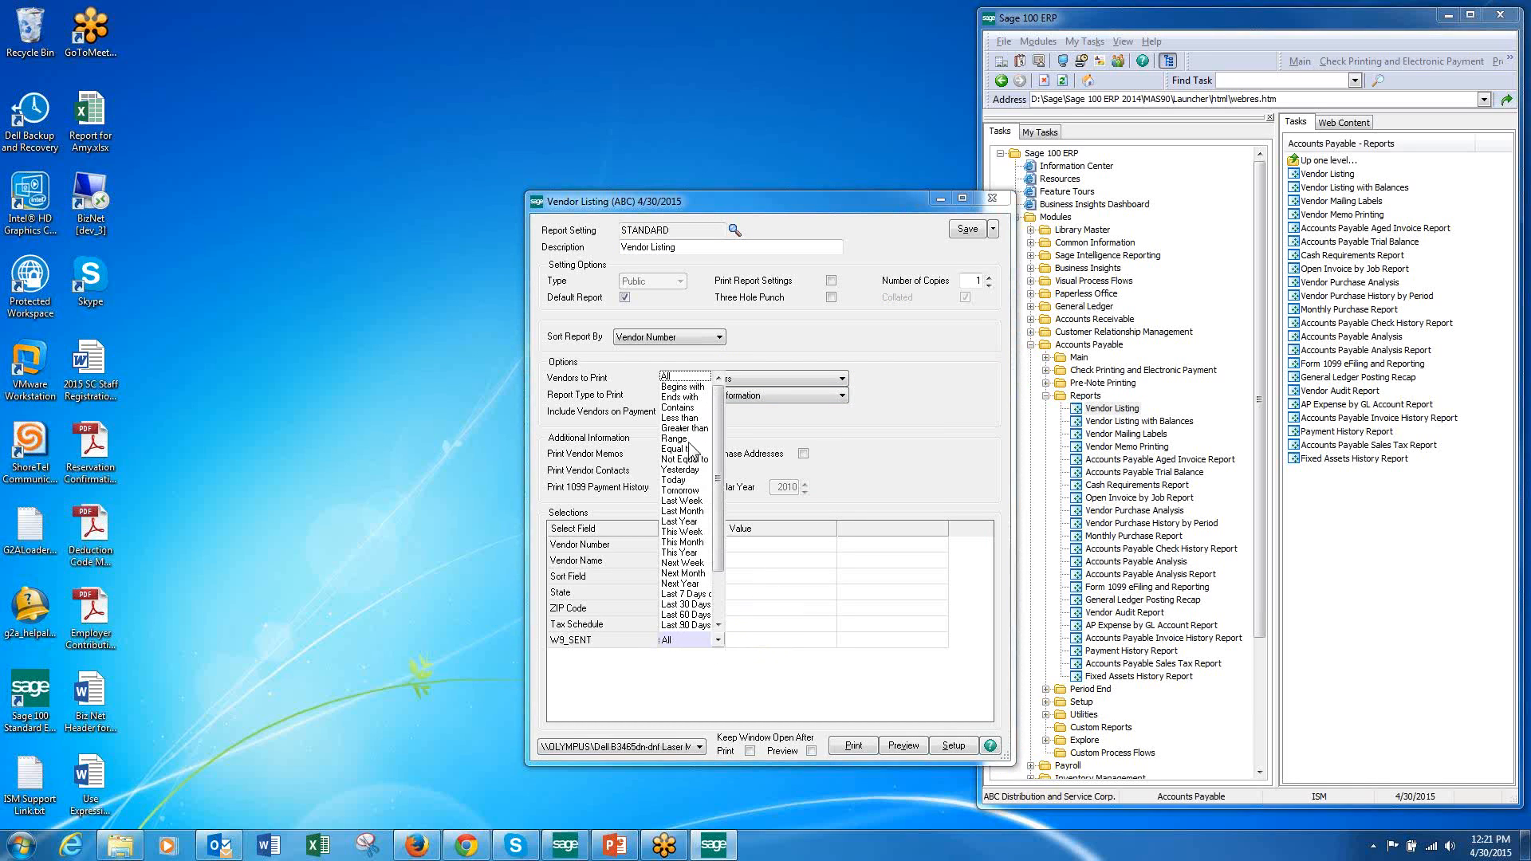
click(680, 438)
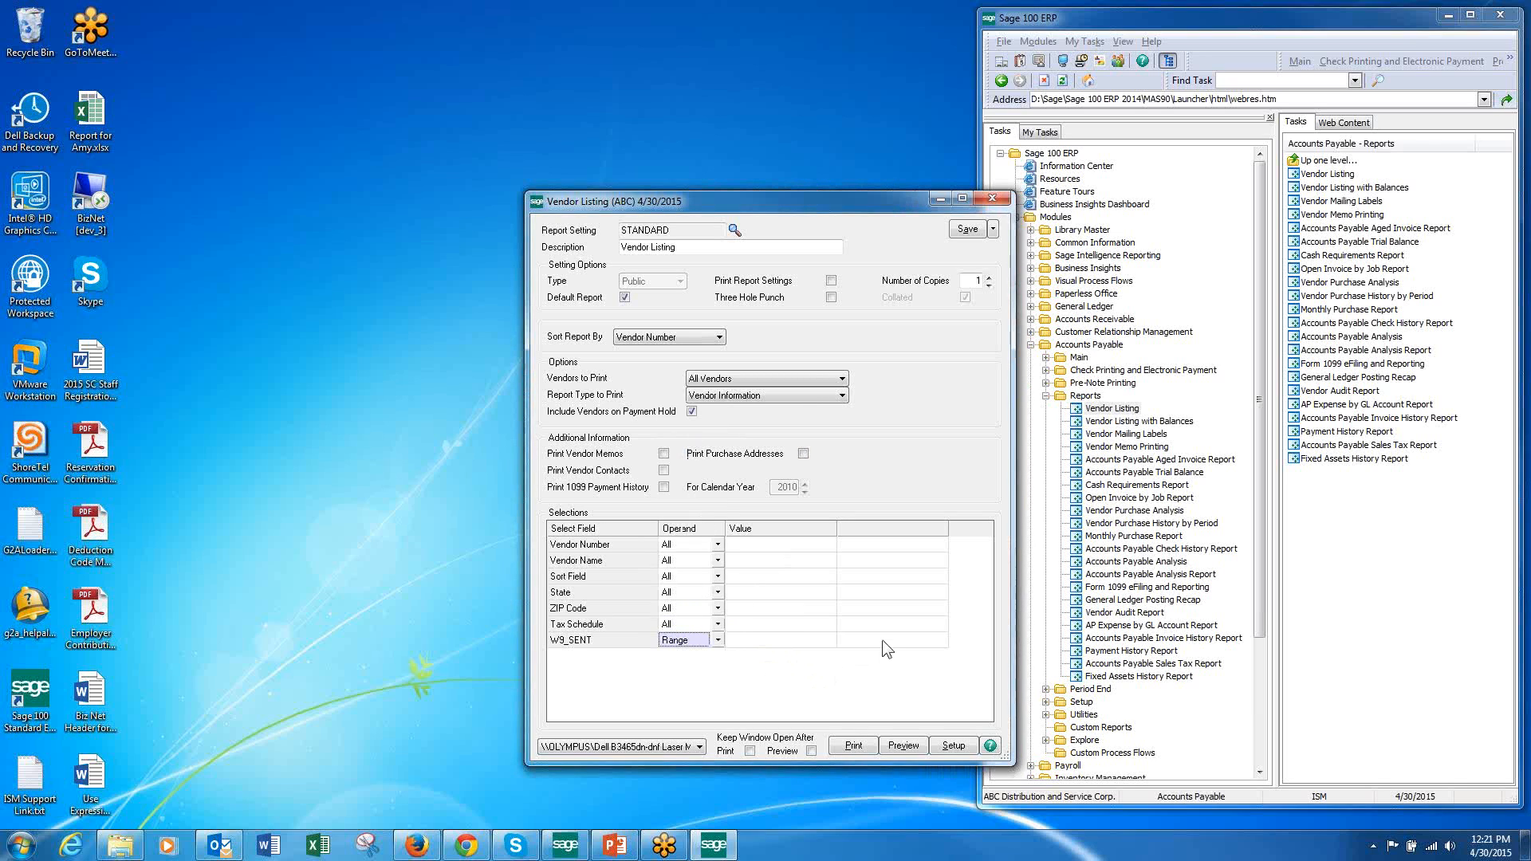
click(799, 642)
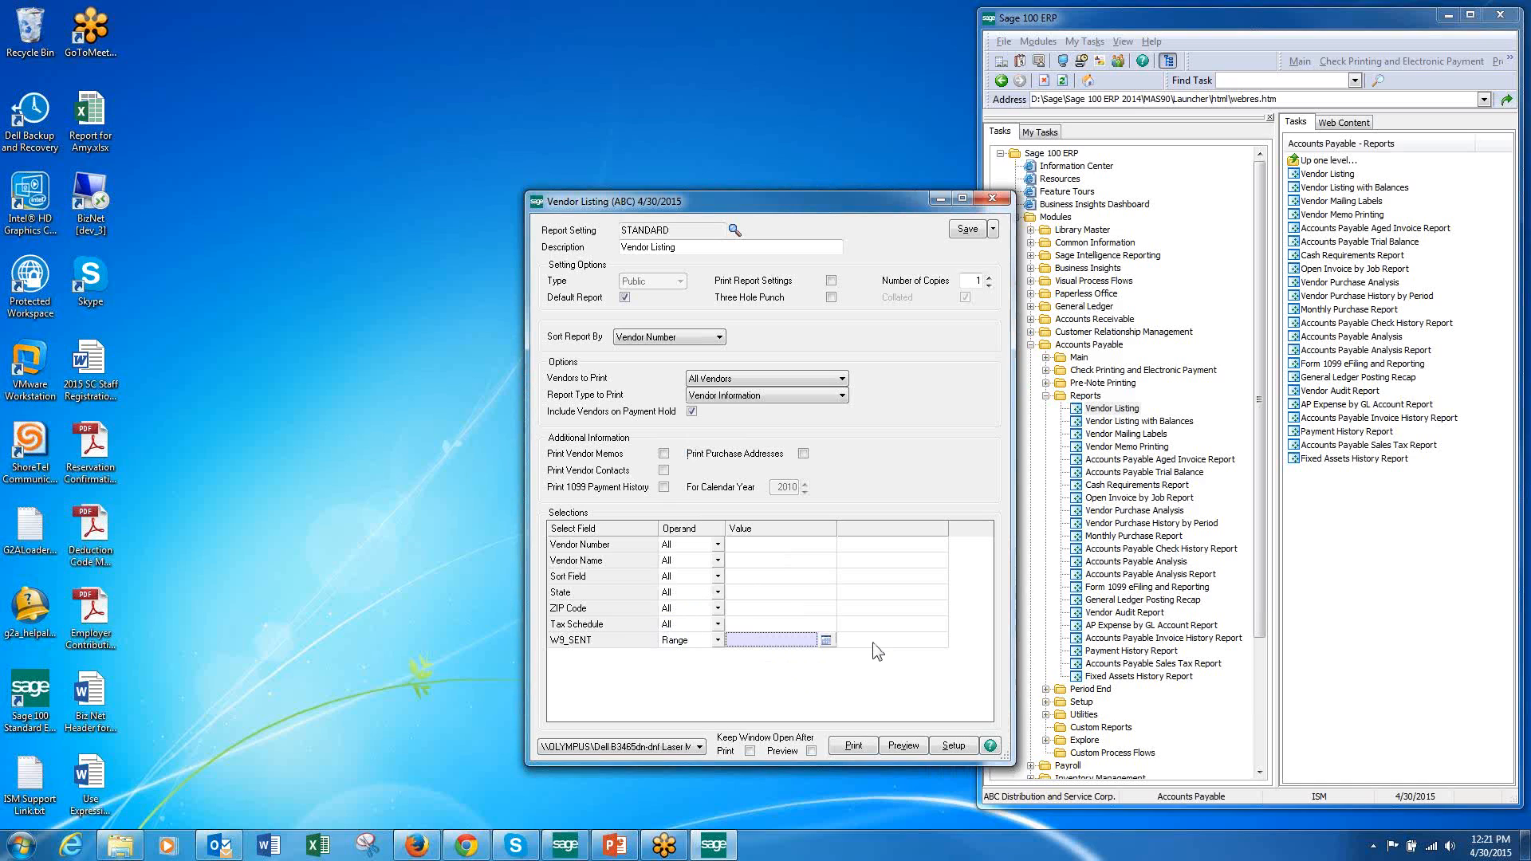
Step: Sort the Vendor Listing by Vendor Name and limit the vendors to print to 1099 Vendors Only
click(702, 338)
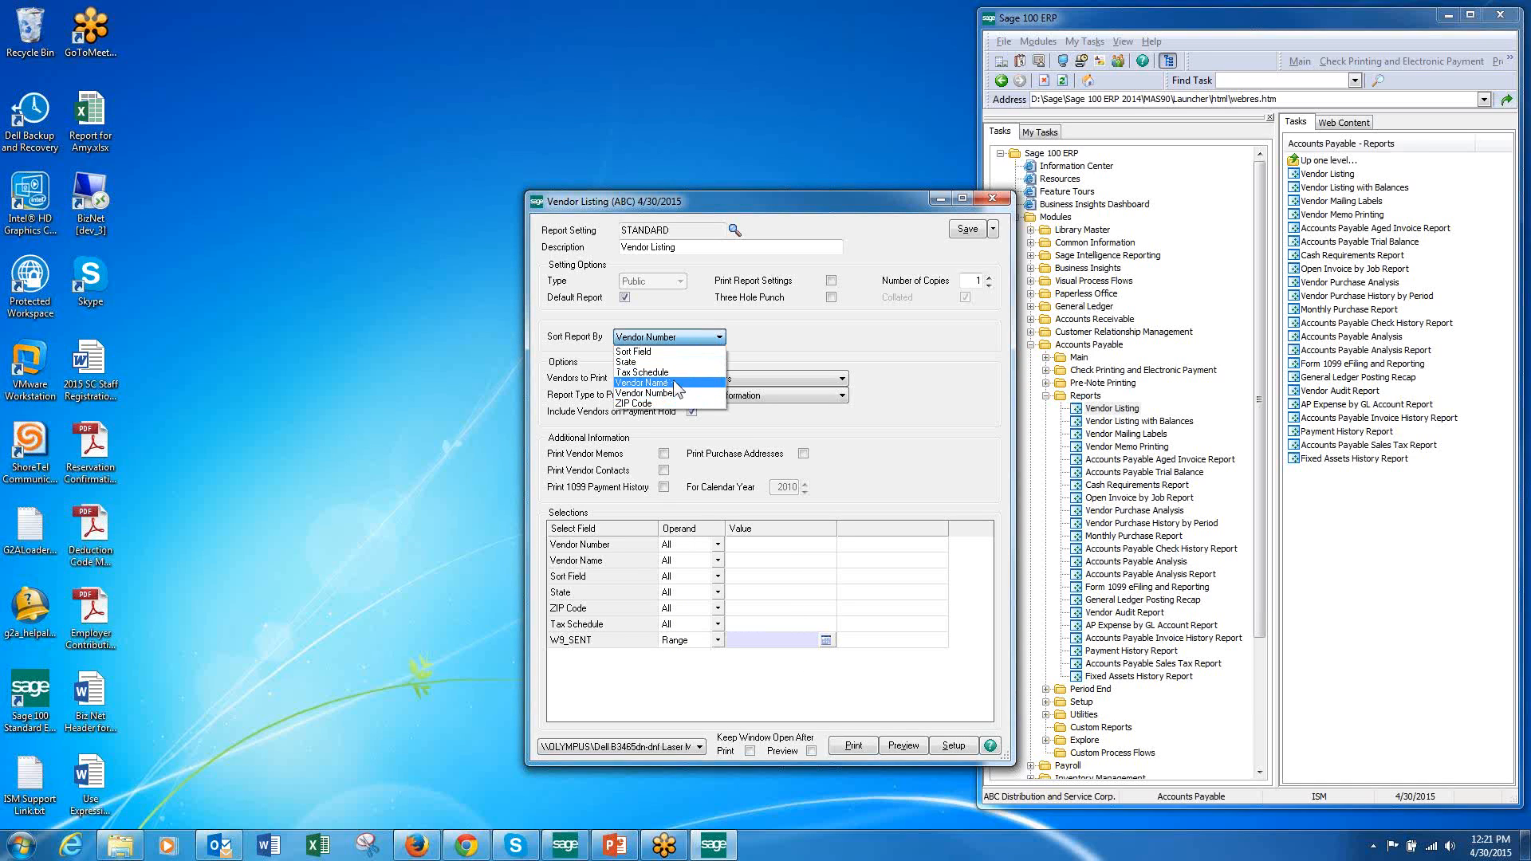
click(672, 384)
click(694, 411)
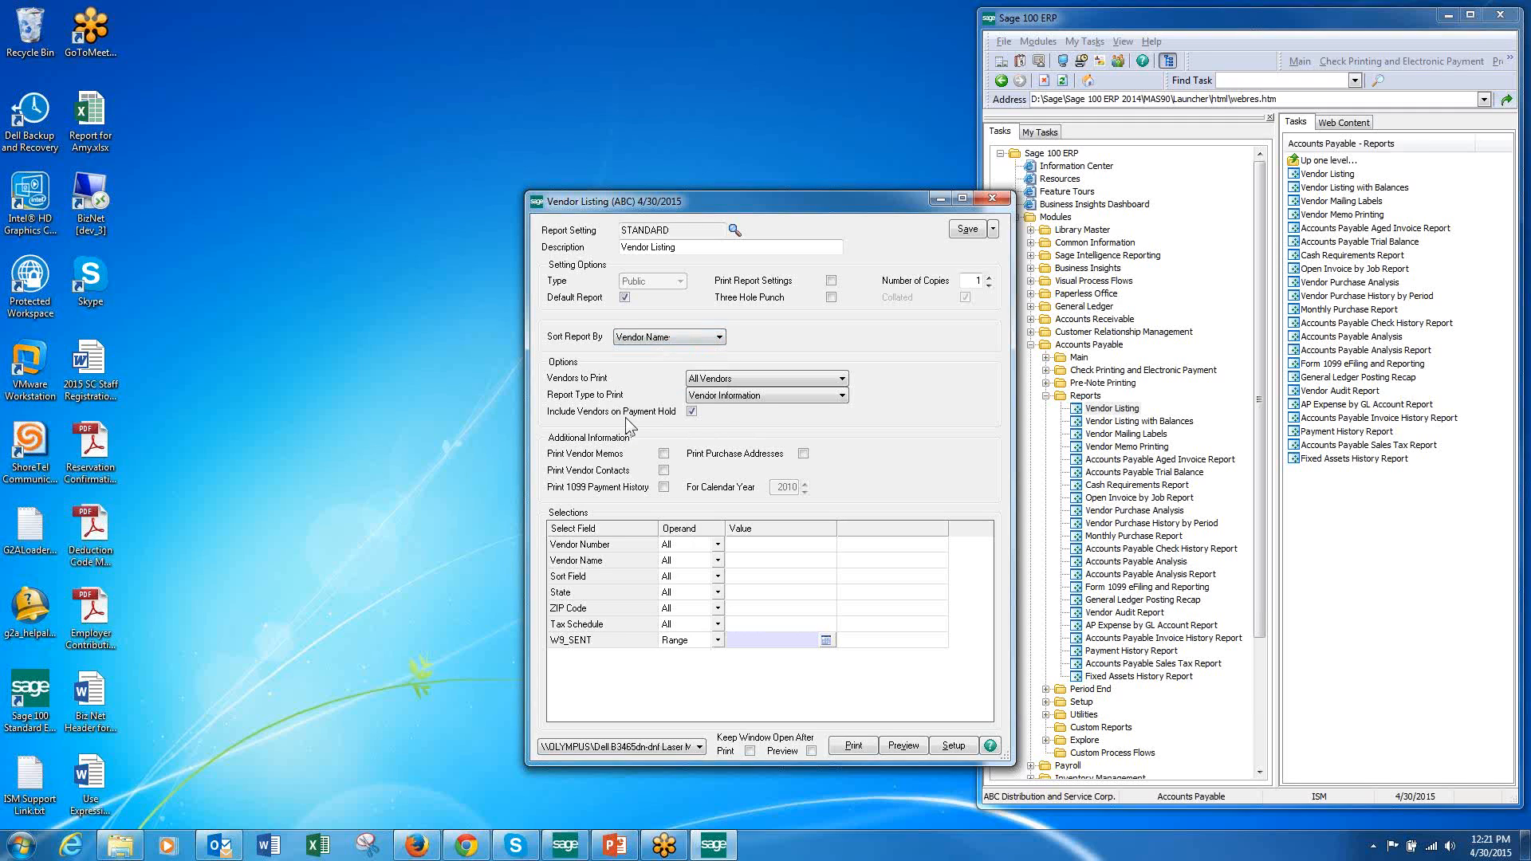
click(842, 380)
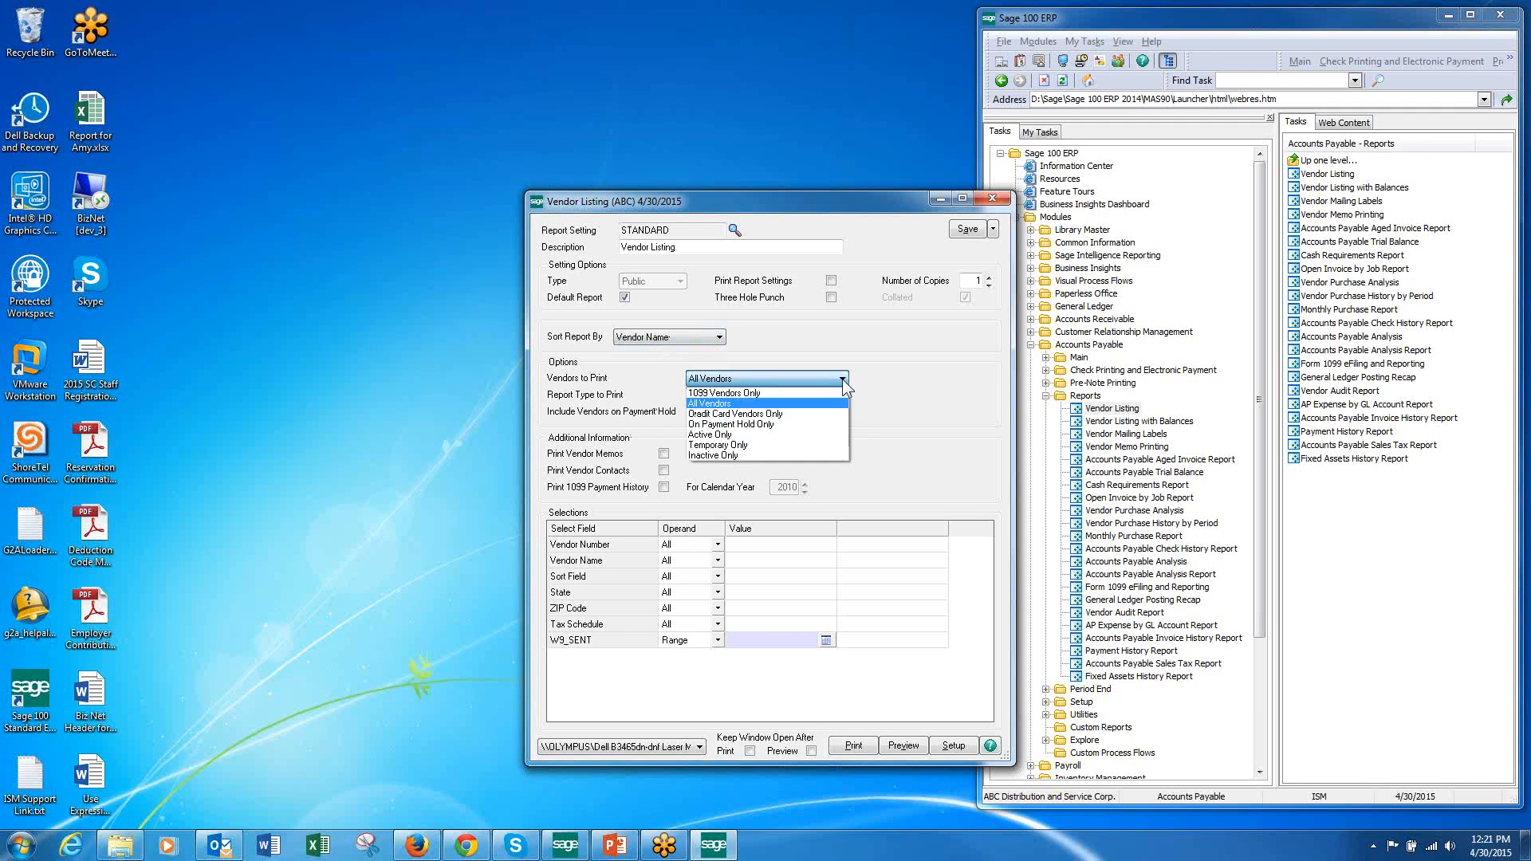
click(758, 393)
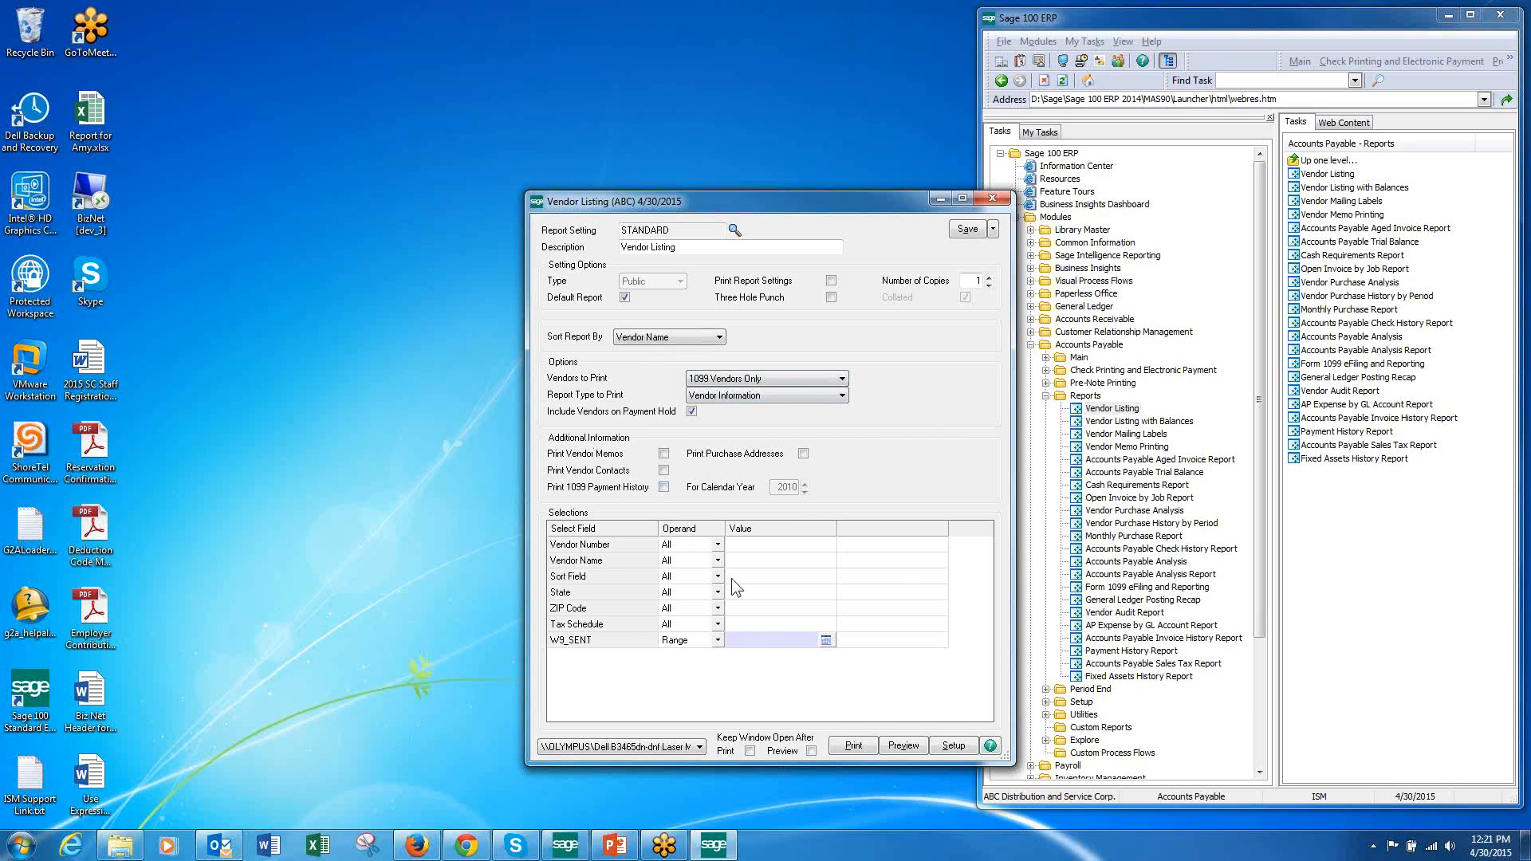
Step: Close the Vendor Listing report and collapse the Accounts Payable folders
click(991, 198)
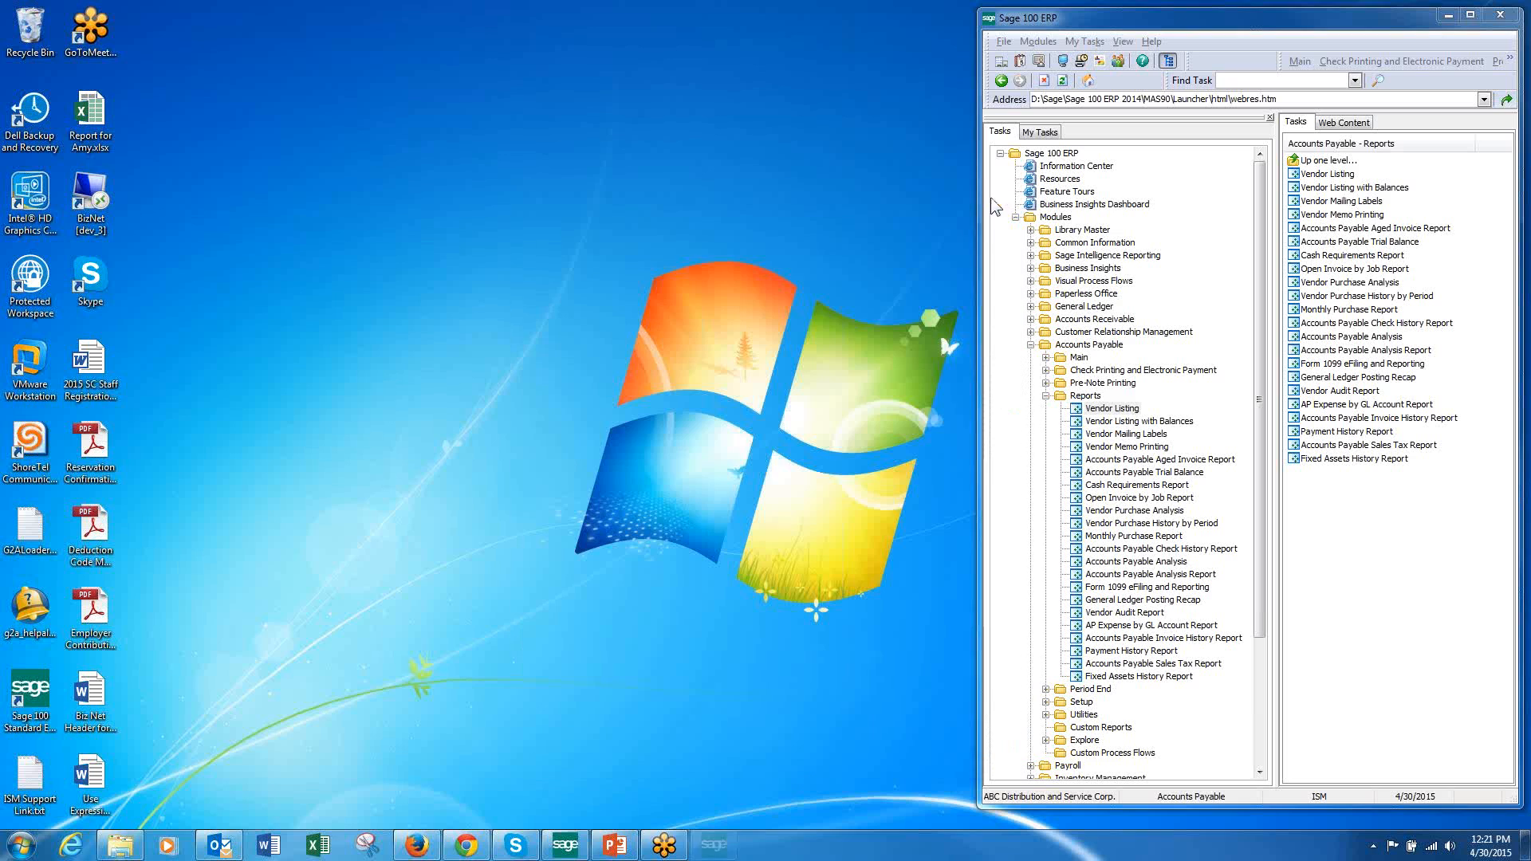
click(1045, 396)
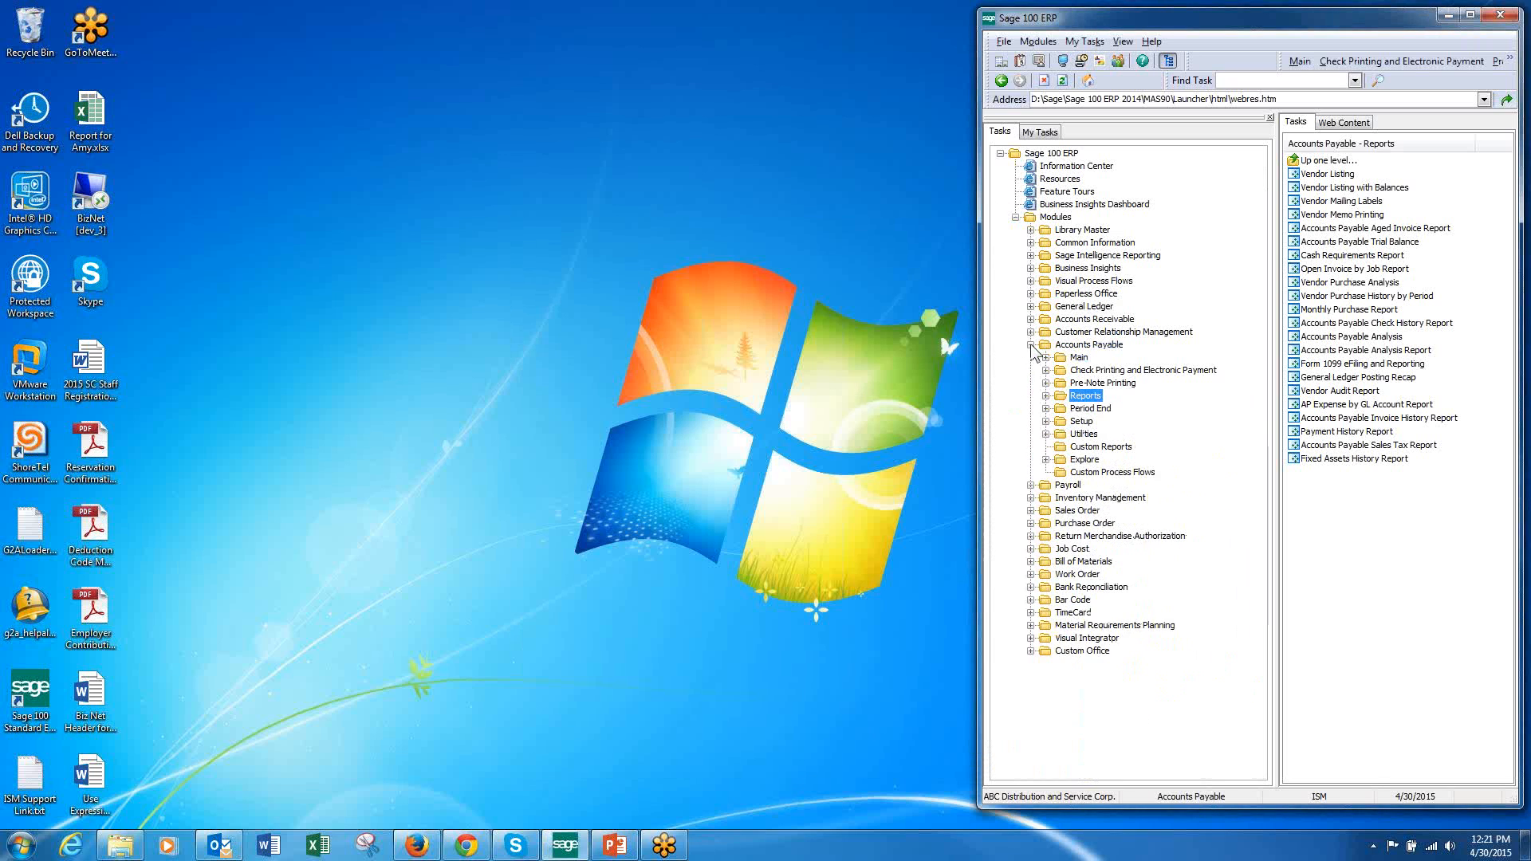
click(1031, 345)
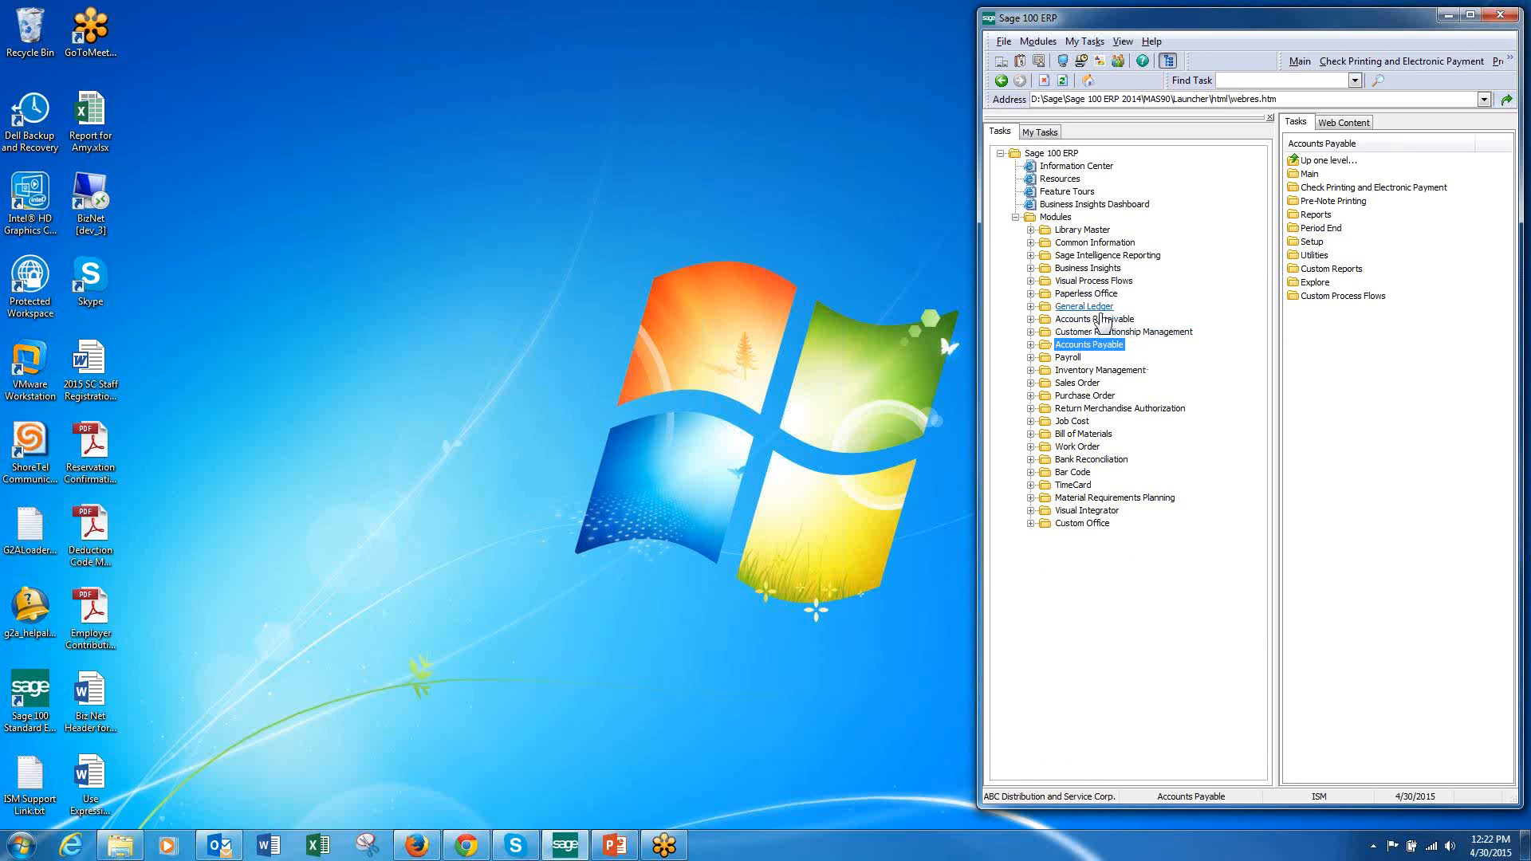
Step: Open the Customer Listing report from Accounts Receivable's Reports tasks and enlarge its window to show more selection fields
double_click(1095, 319)
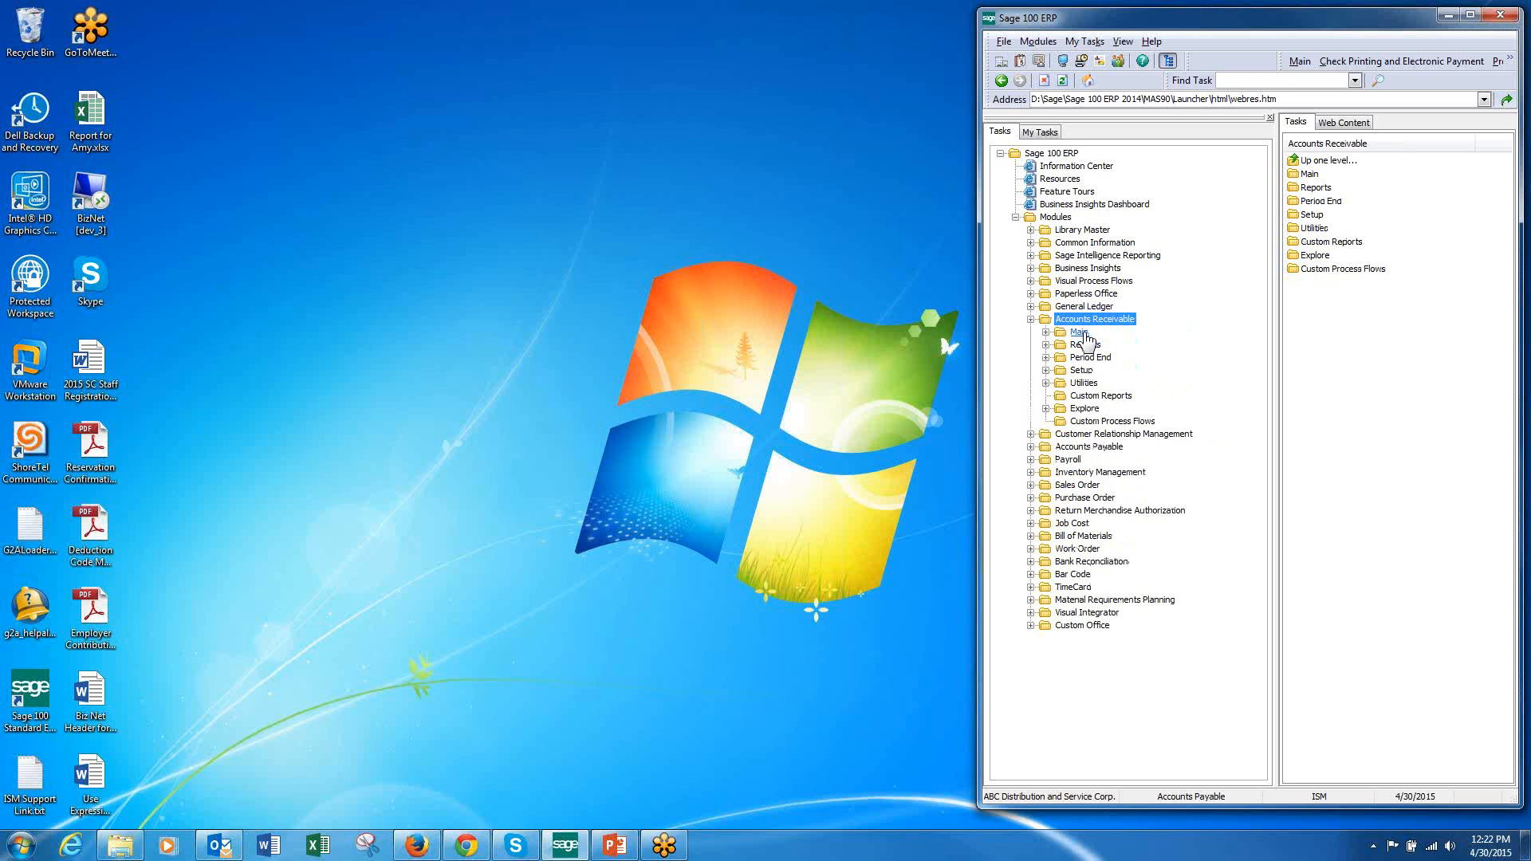
click(1097, 345)
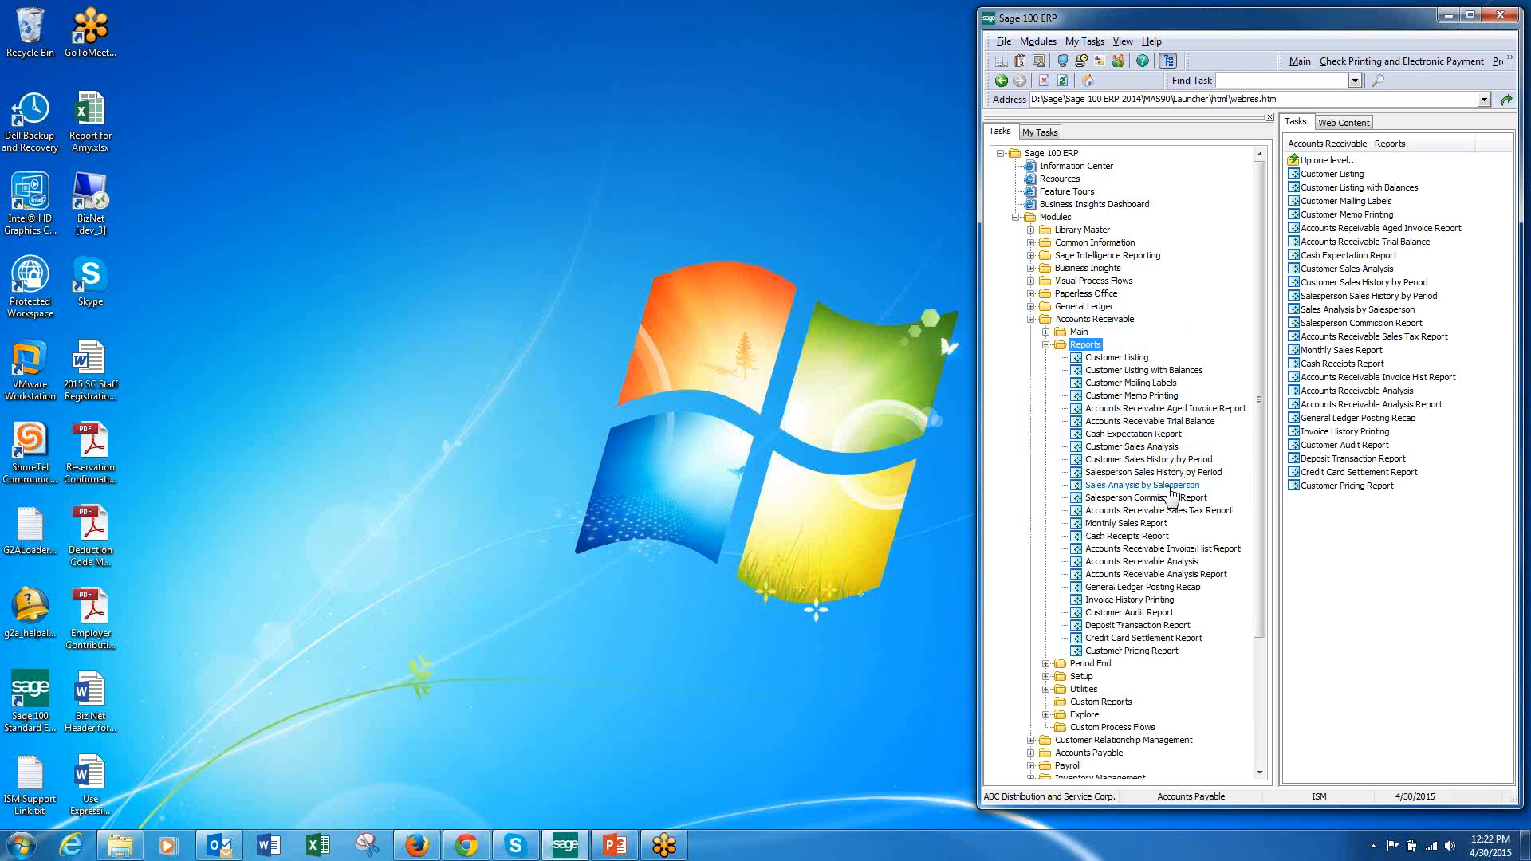
double_click(1121, 357)
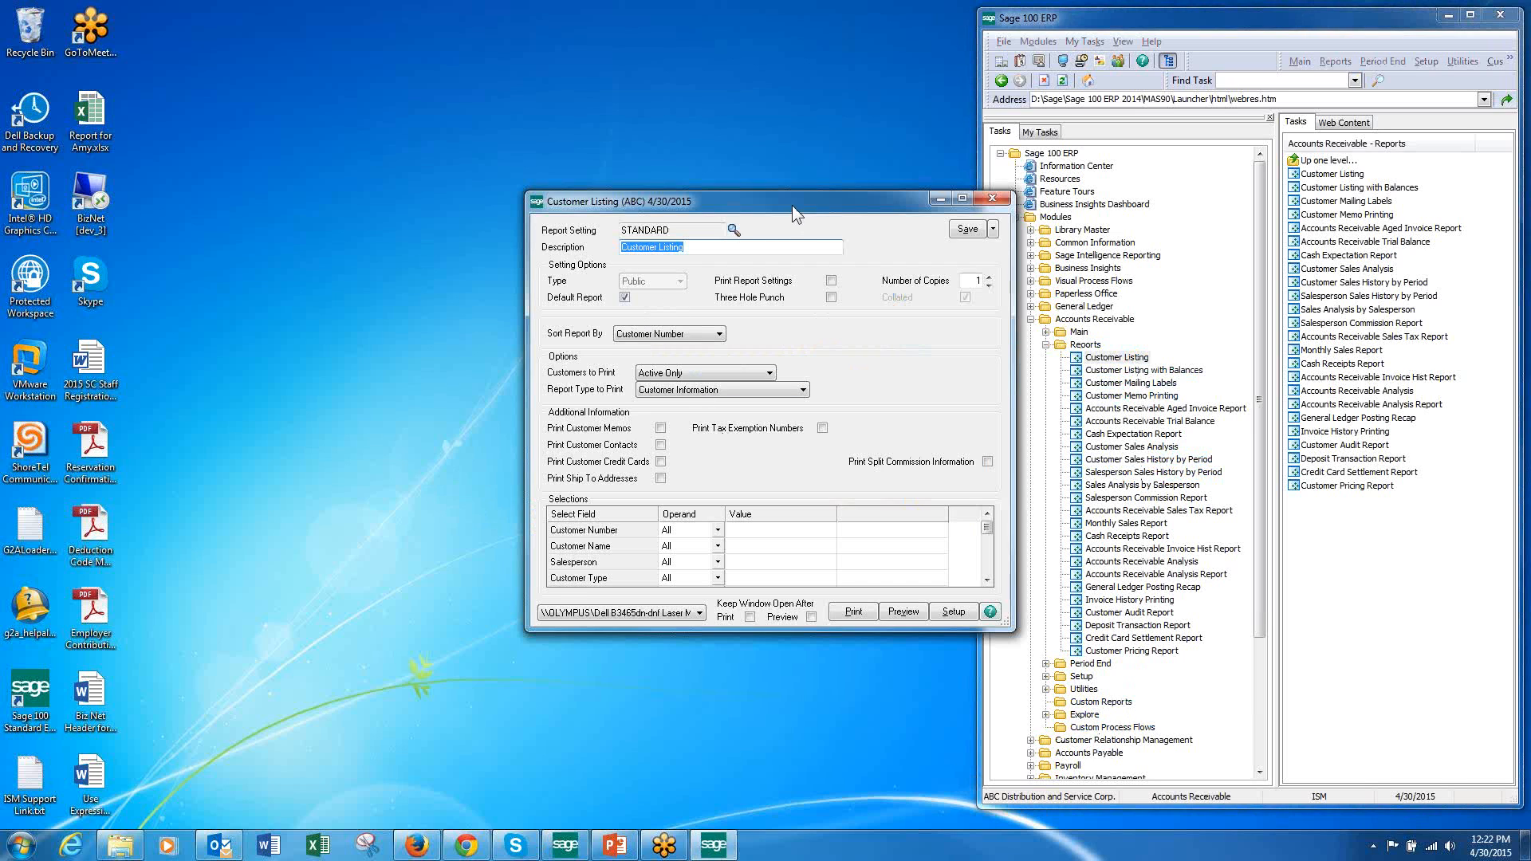
drag(792, 204, 640, 128)
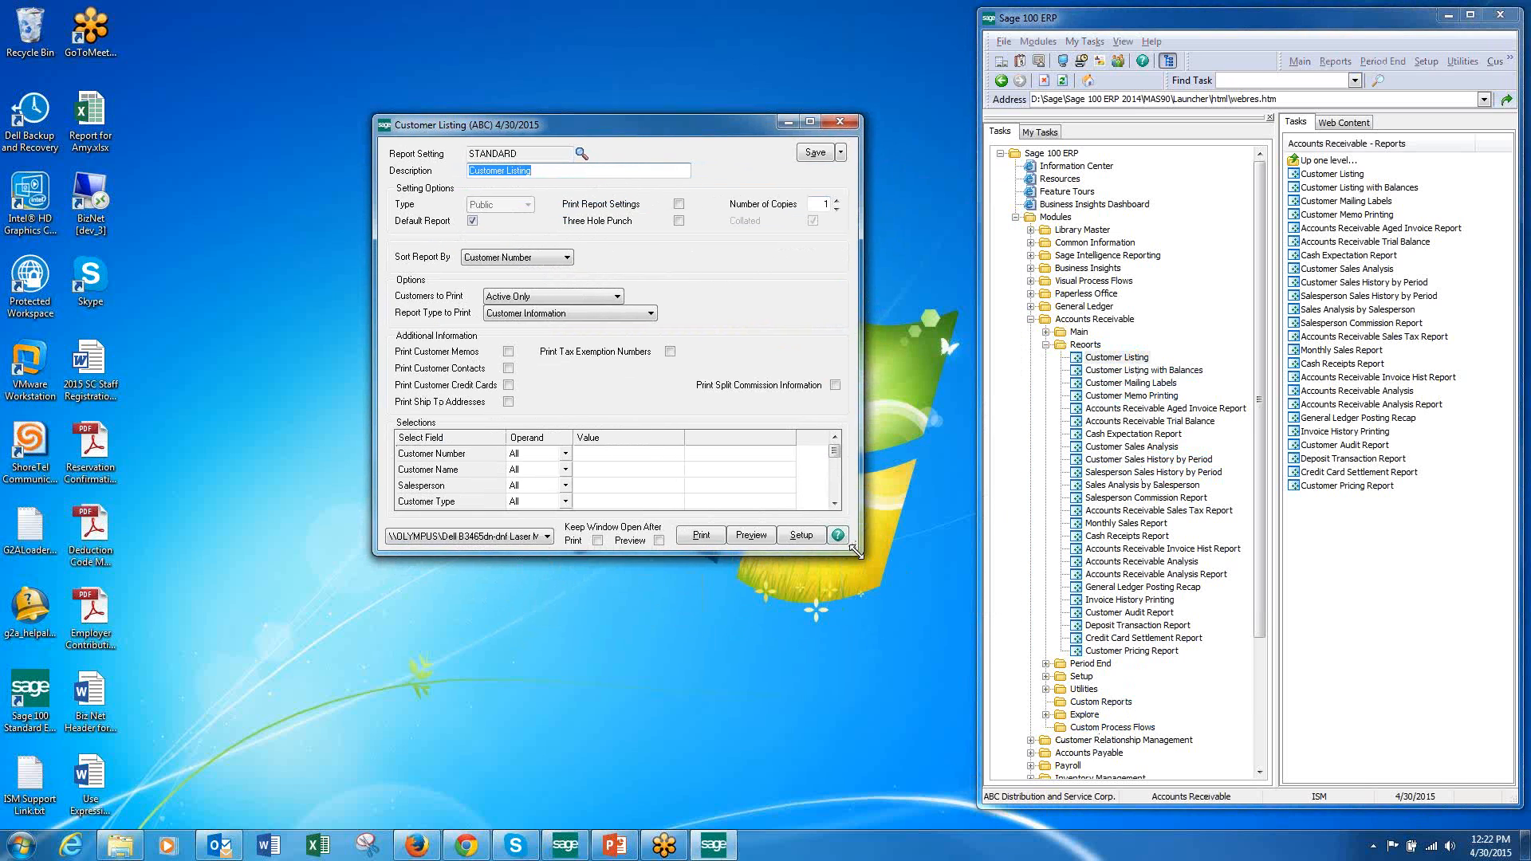
drag(856, 550, 863, 707)
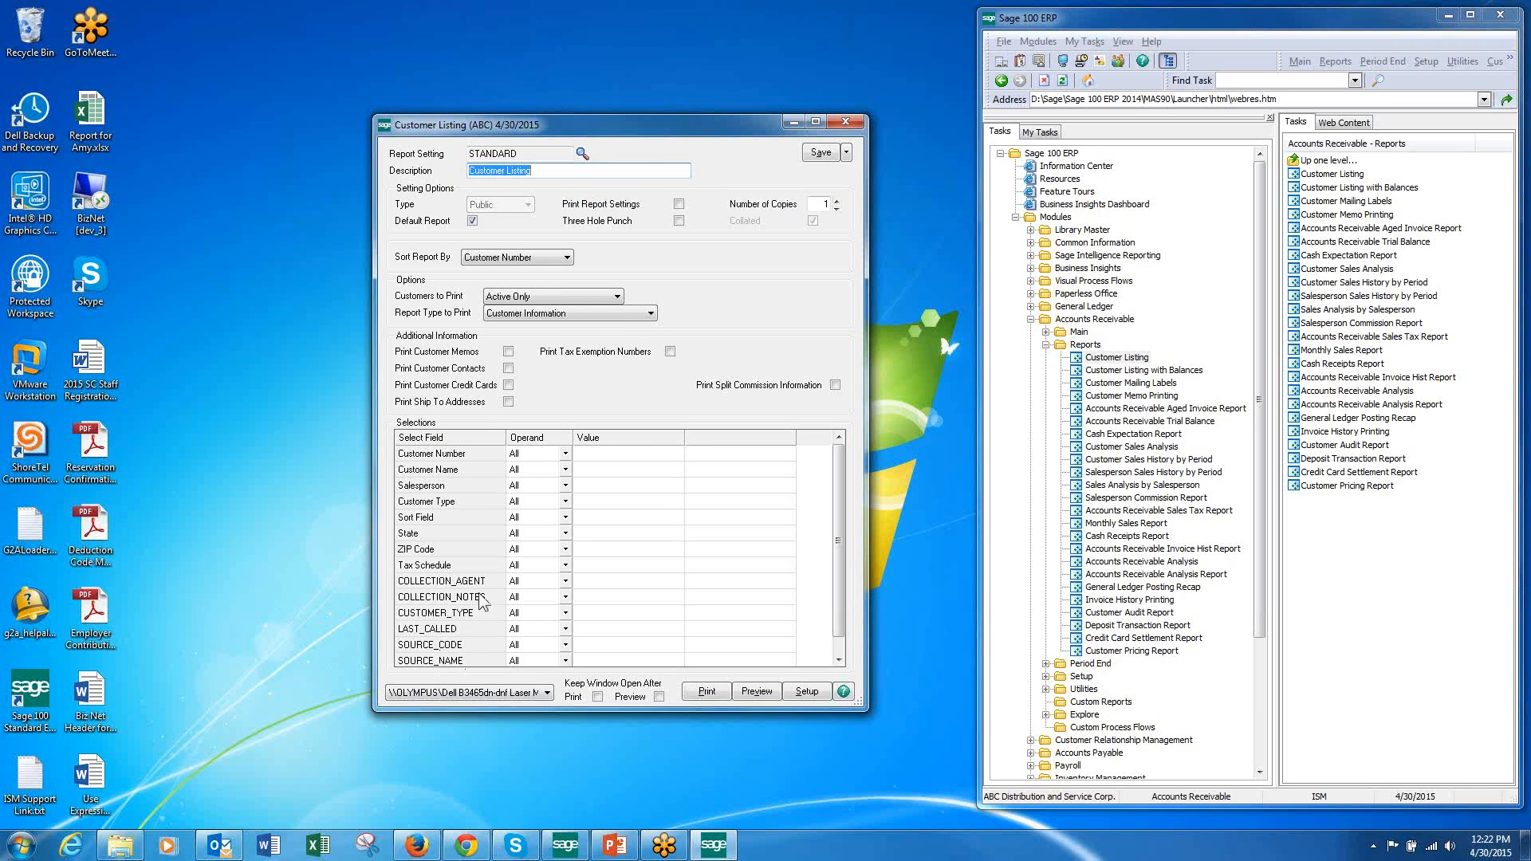
Step: Filter the Customer Listing on the SOURCE_NAME field with the operand Equal to and the value GOOGLE
click(544, 648)
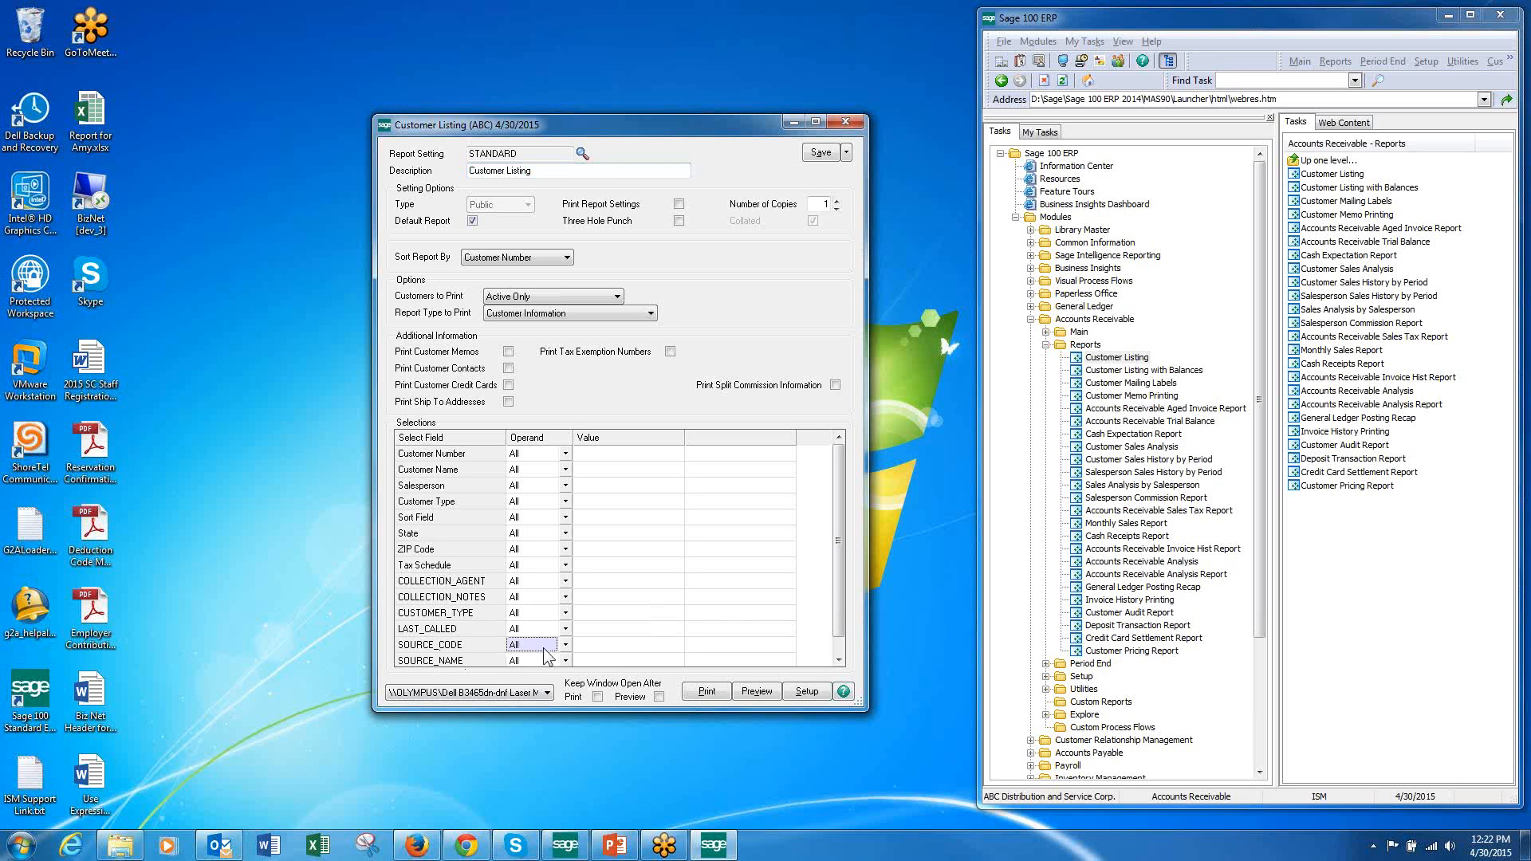
click(591, 648)
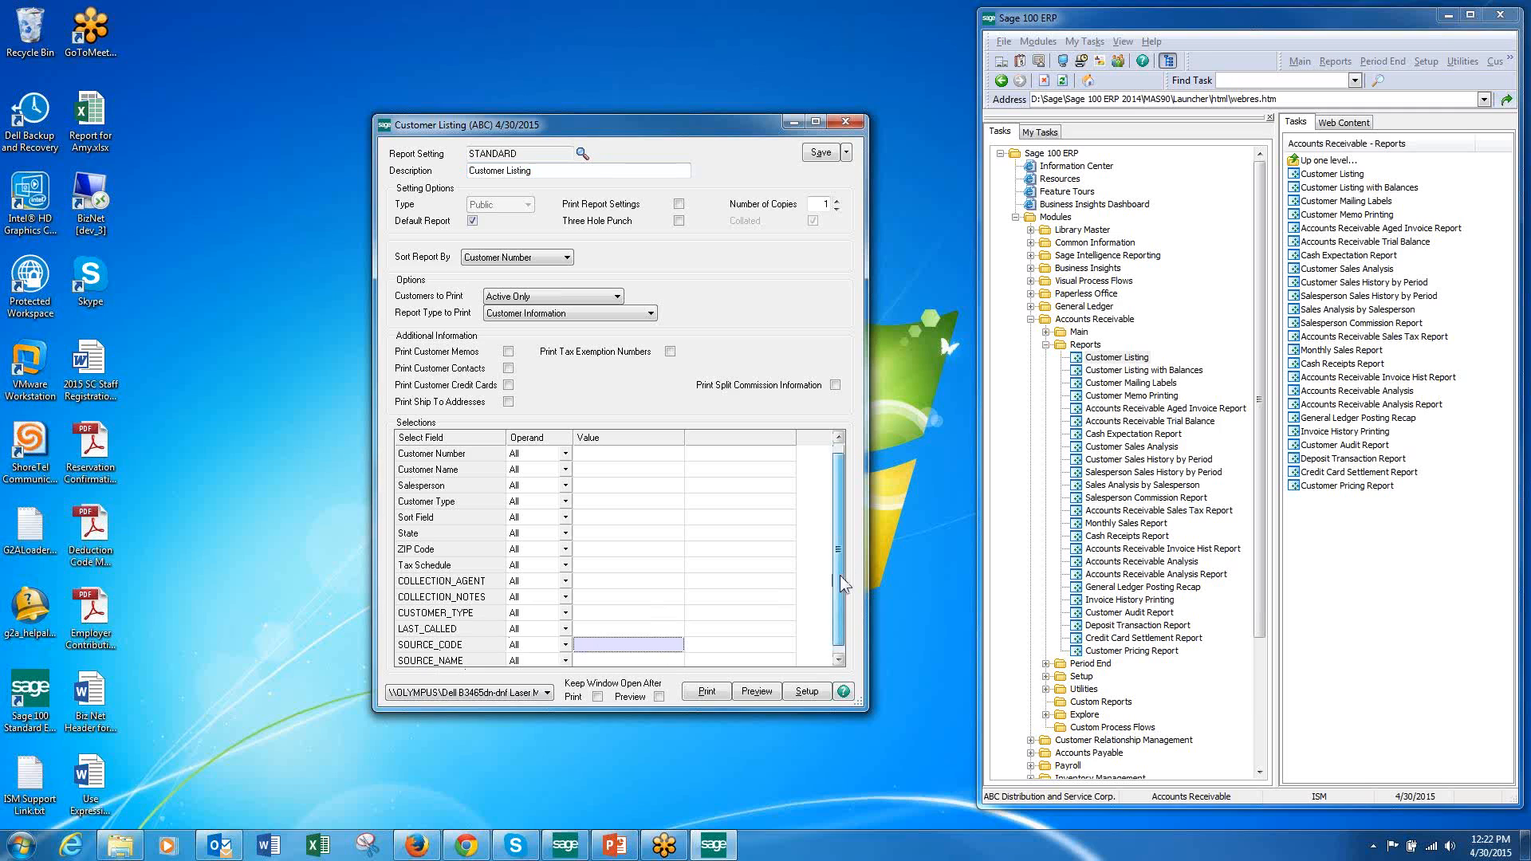
click(837, 659)
click(543, 648)
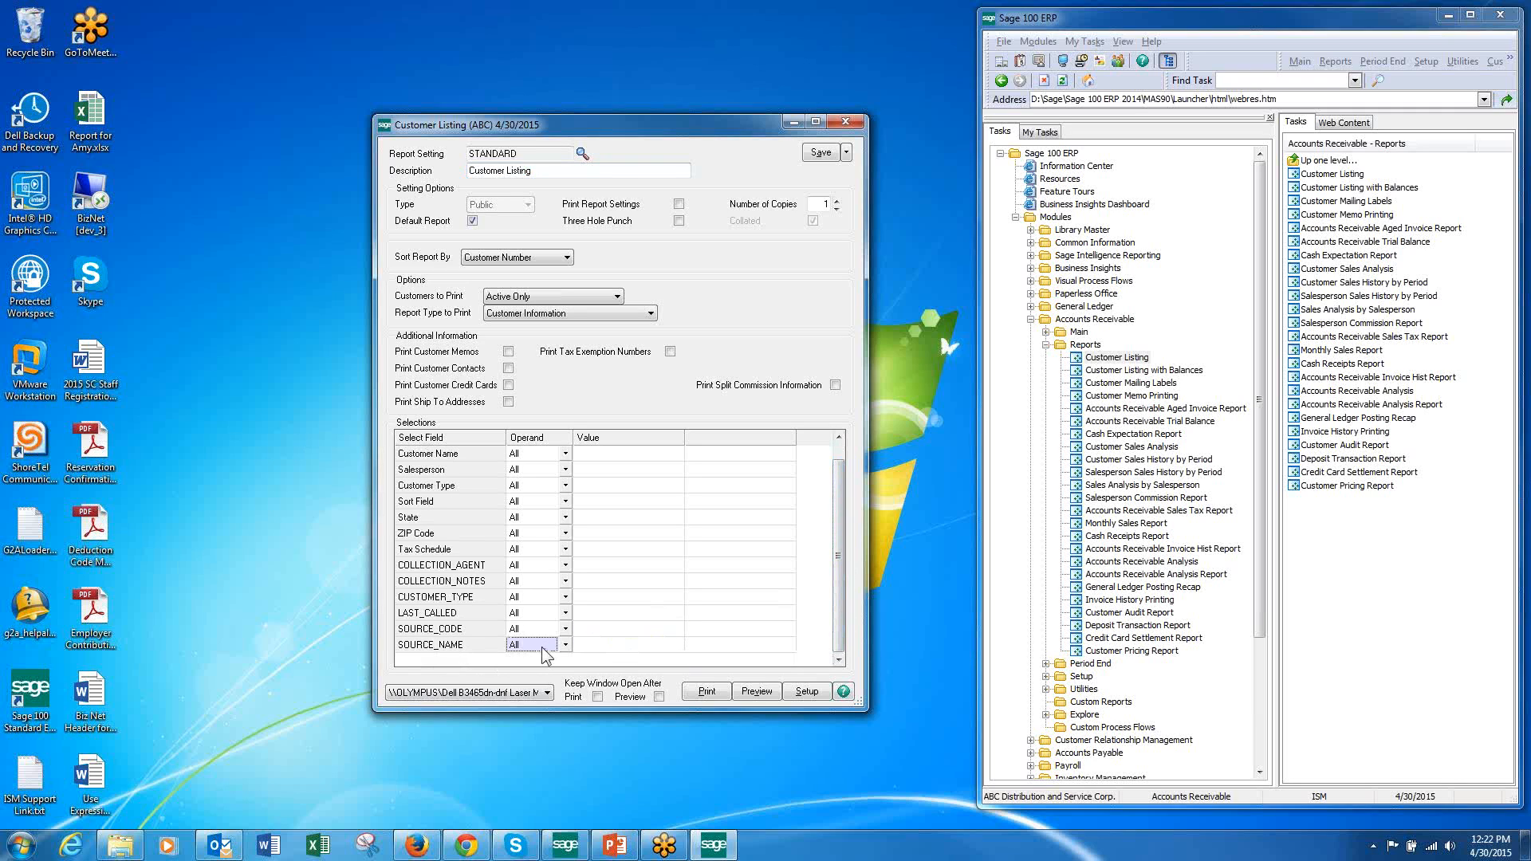
click(524, 655)
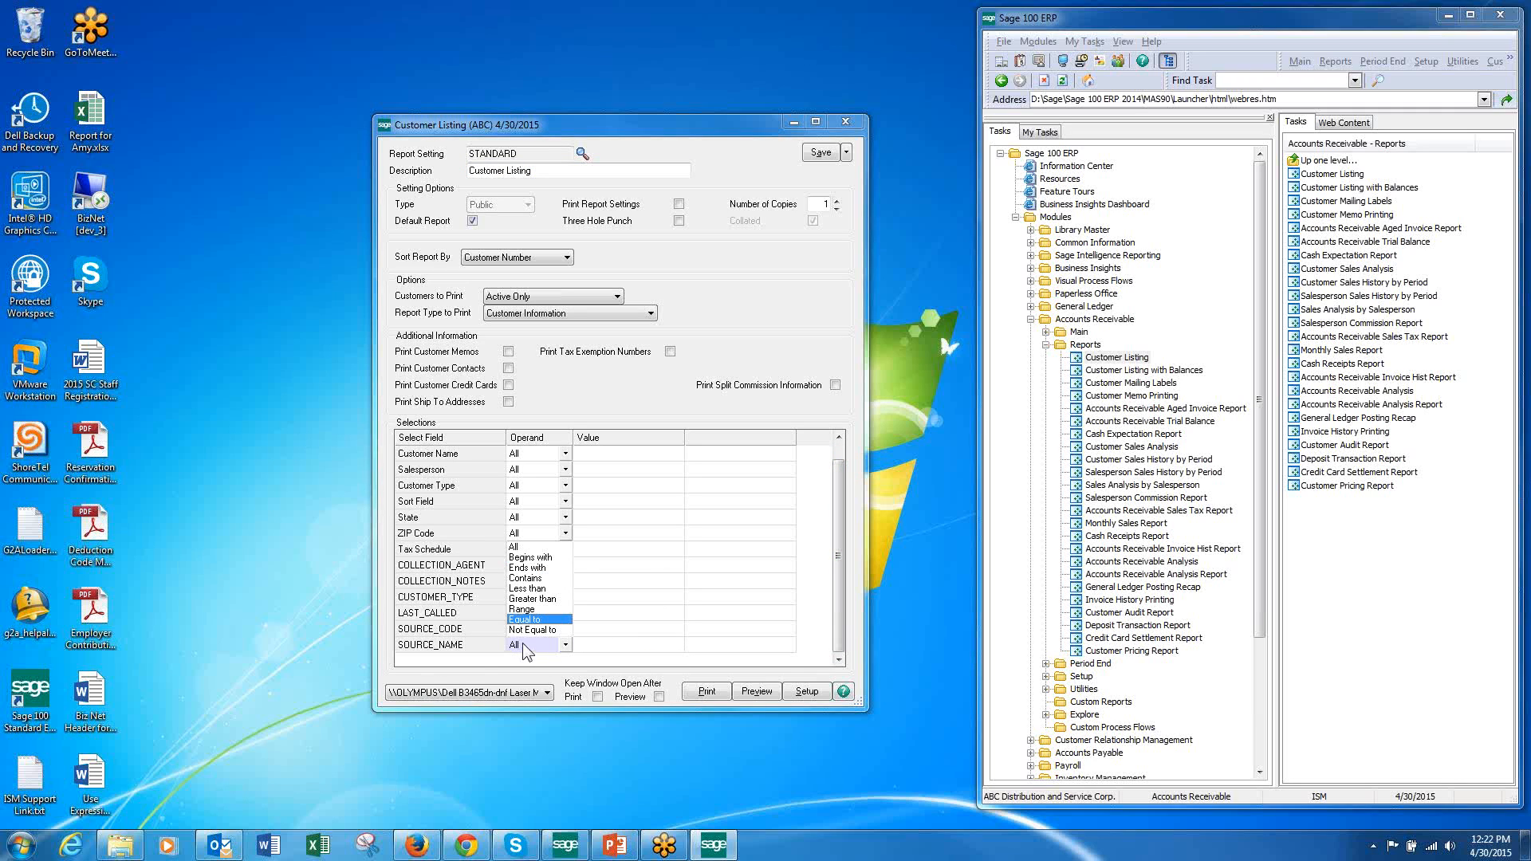
click(522, 651)
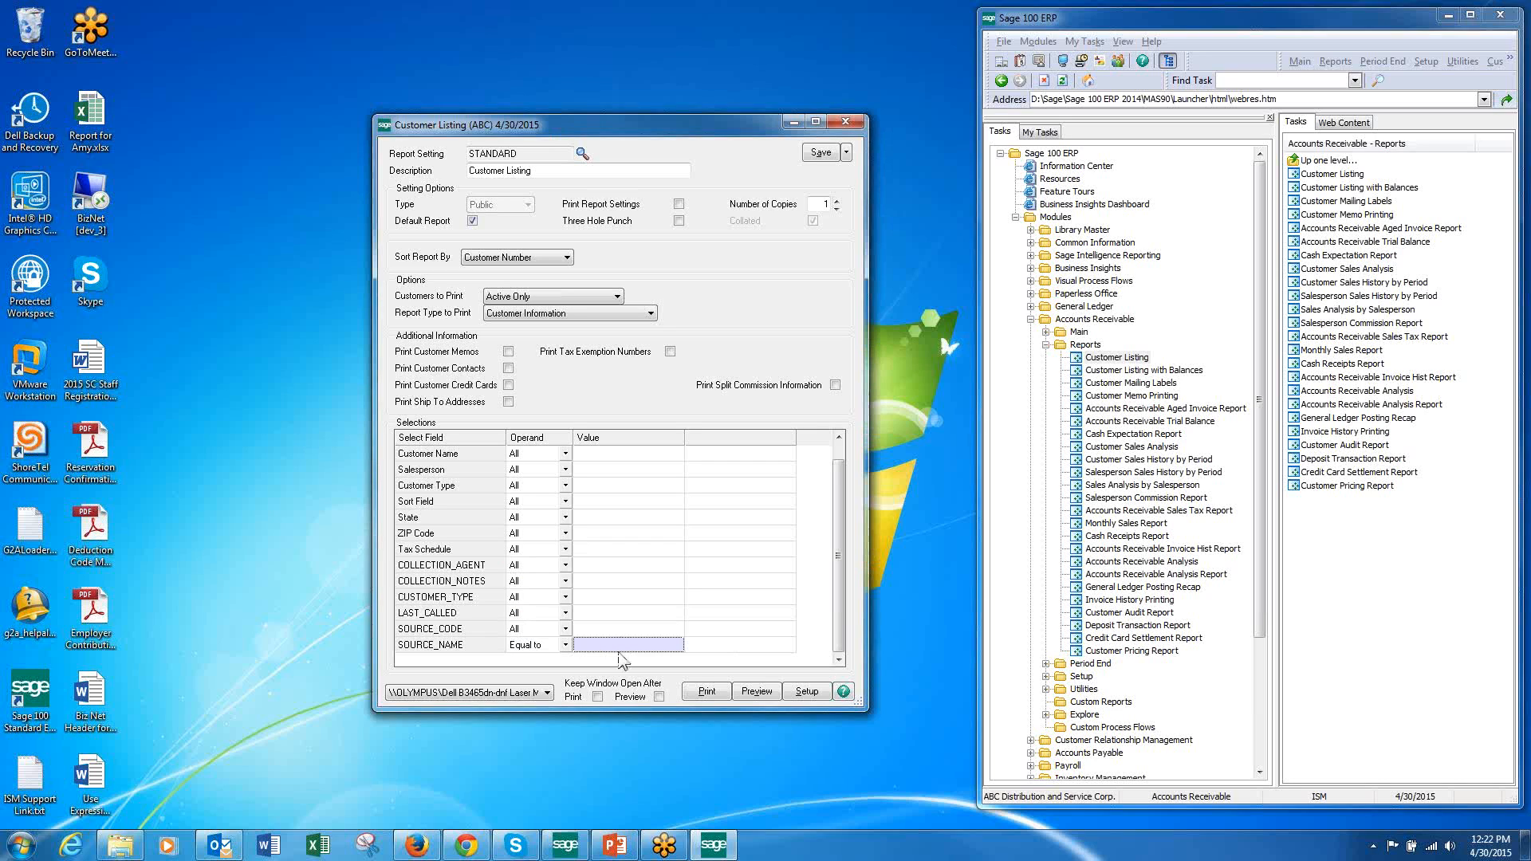
text(GD)
key(Tab)
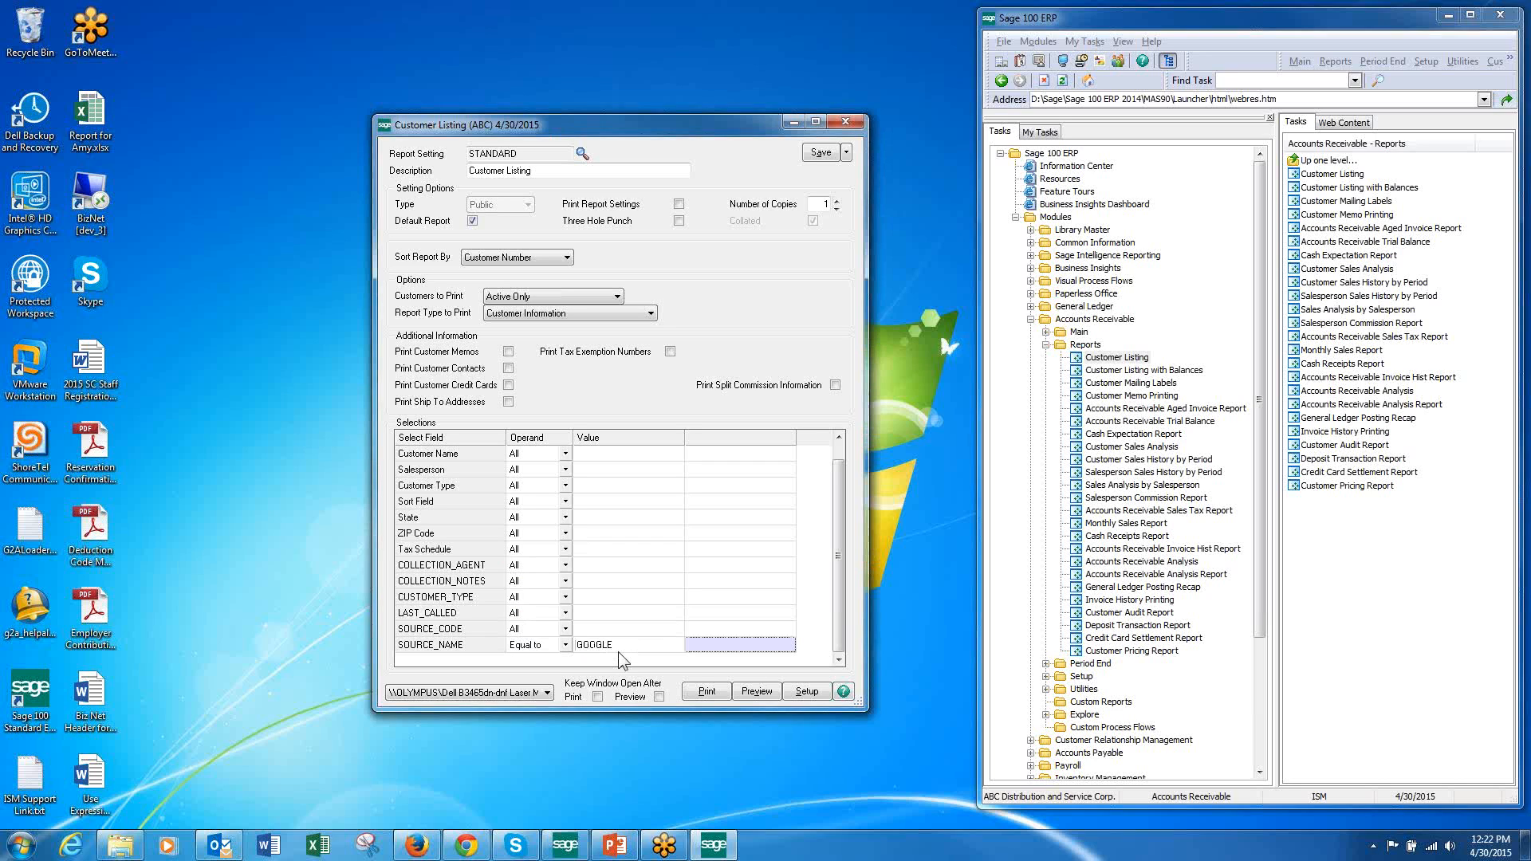
Step: Close the Customer Listing report and collapse the Accounts Receivable folders
click(847, 121)
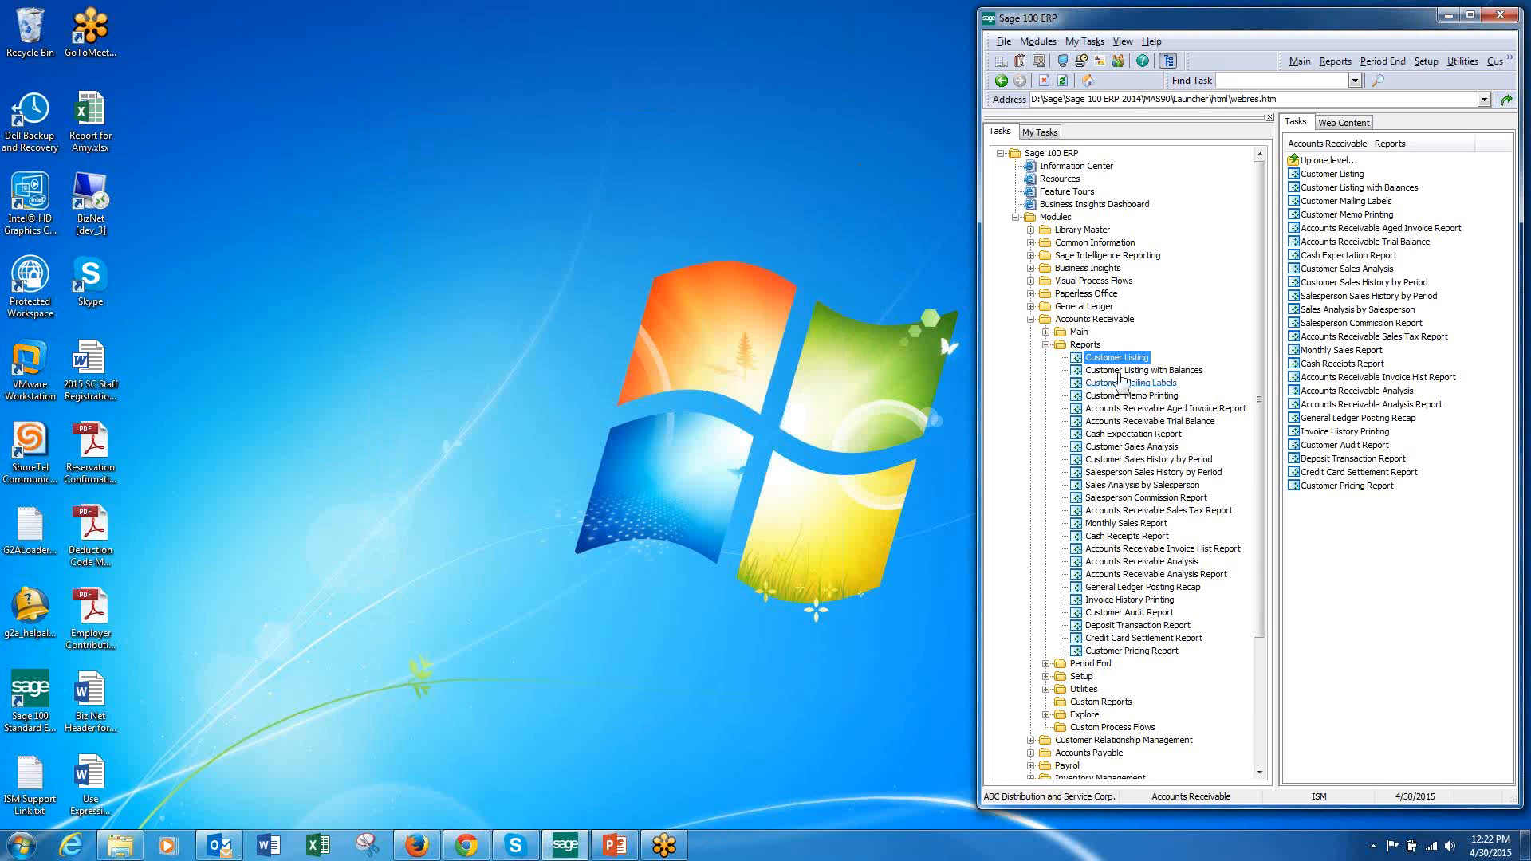
click(1046, 344)
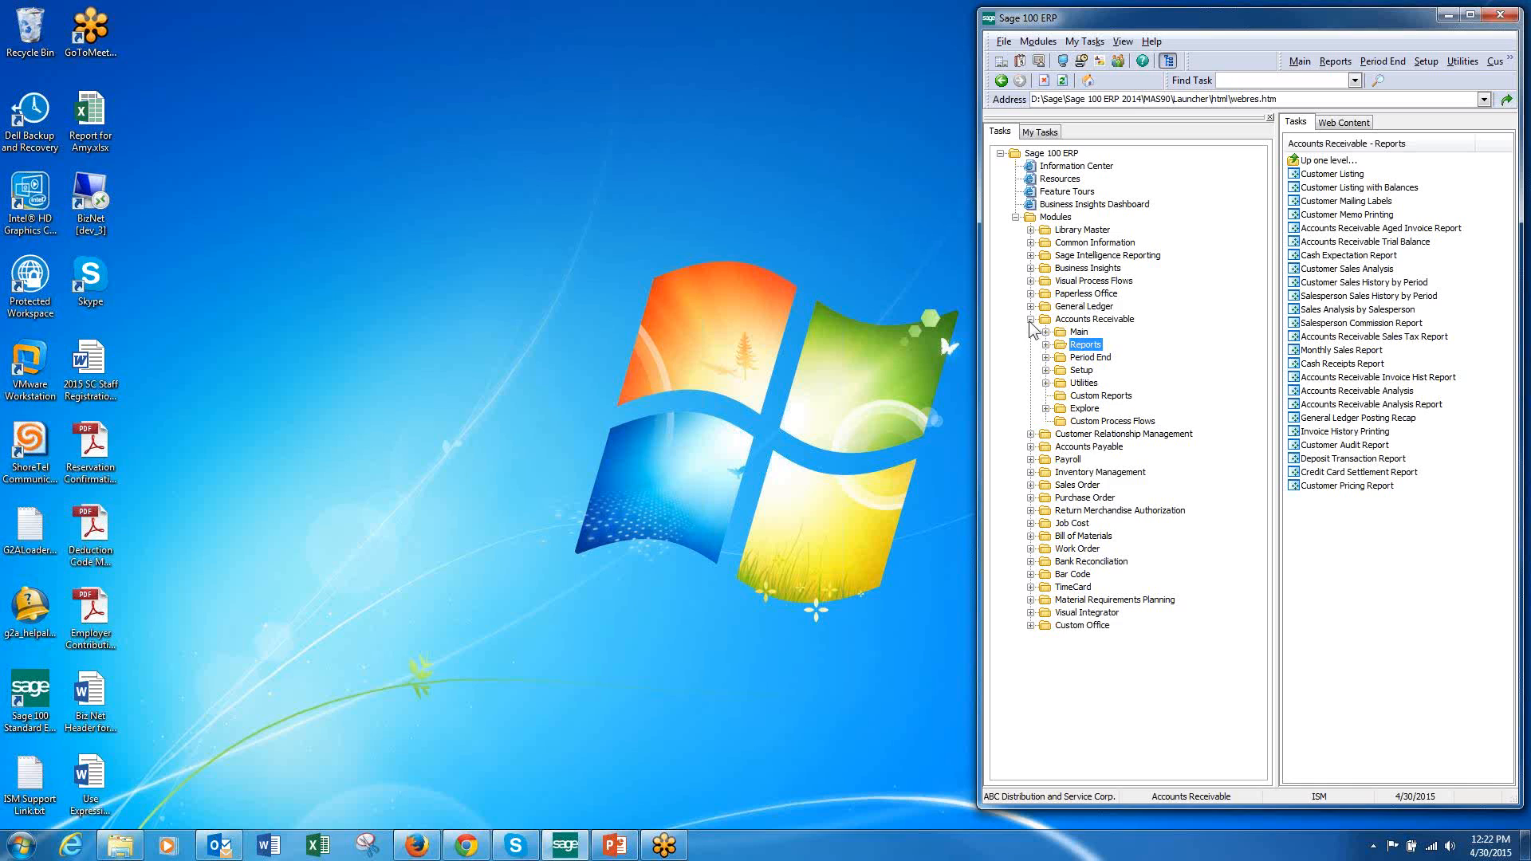
click(1030, 320)
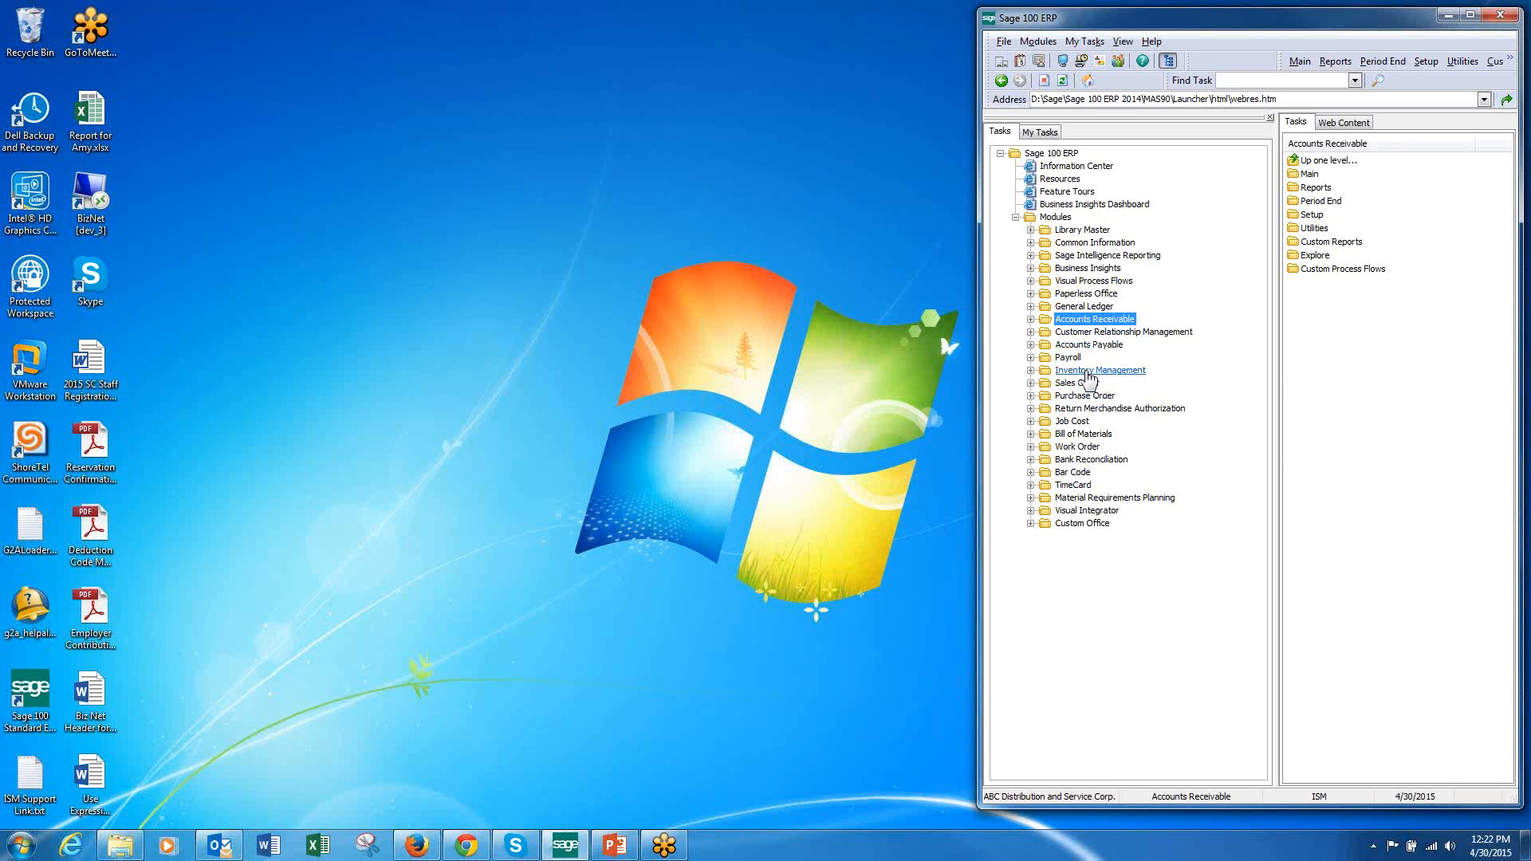
double_click(1120, 321)
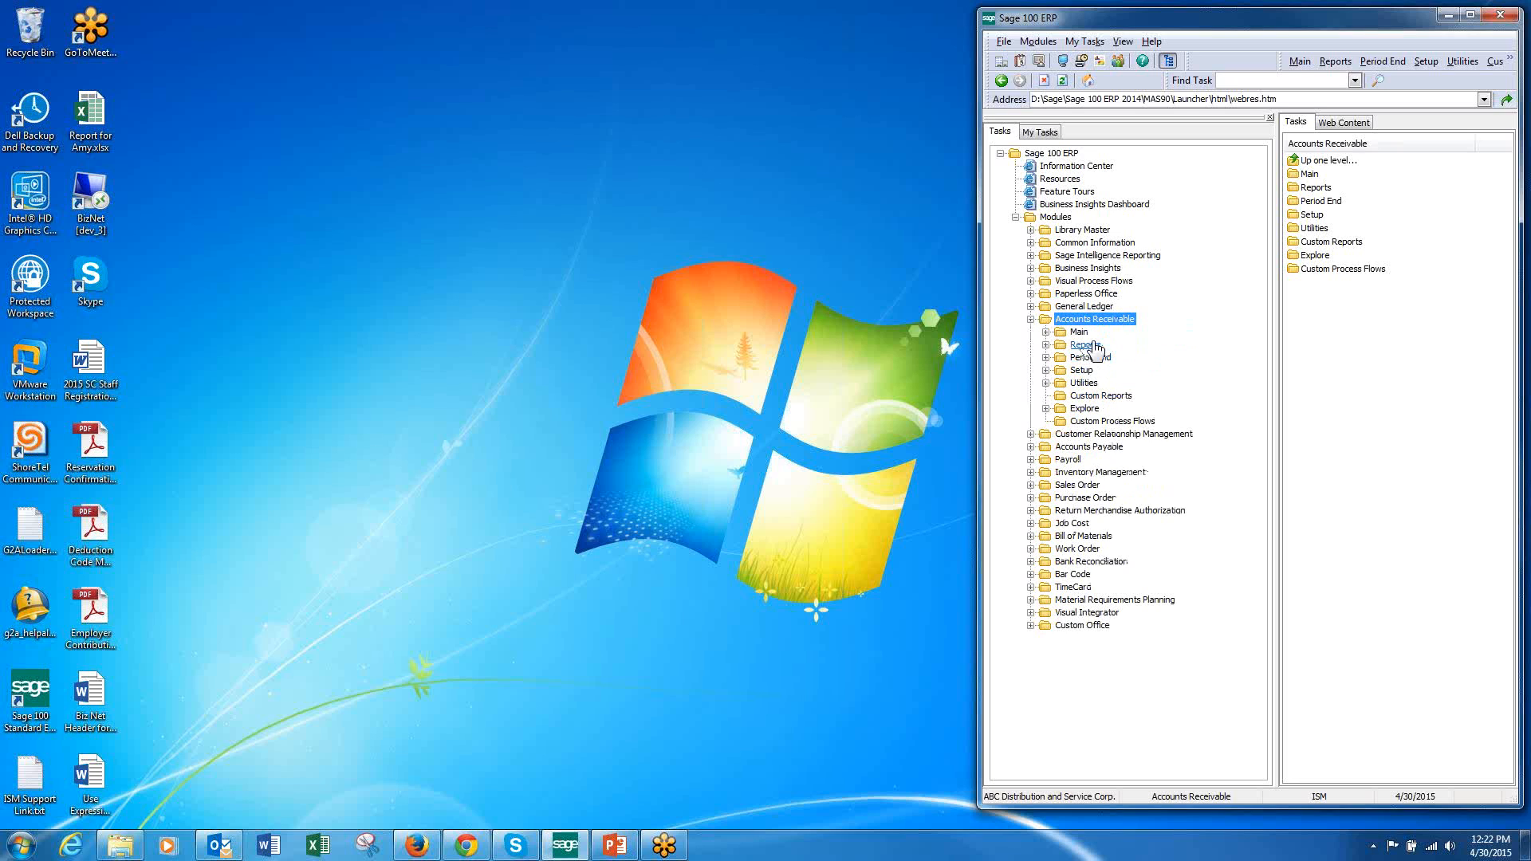
click(1031, 319)
Step: Open the Inventory Stock Status Report from Inventory Management's Reports tasks and enlarge its window to show all selection fields
double_click(1100, 372)
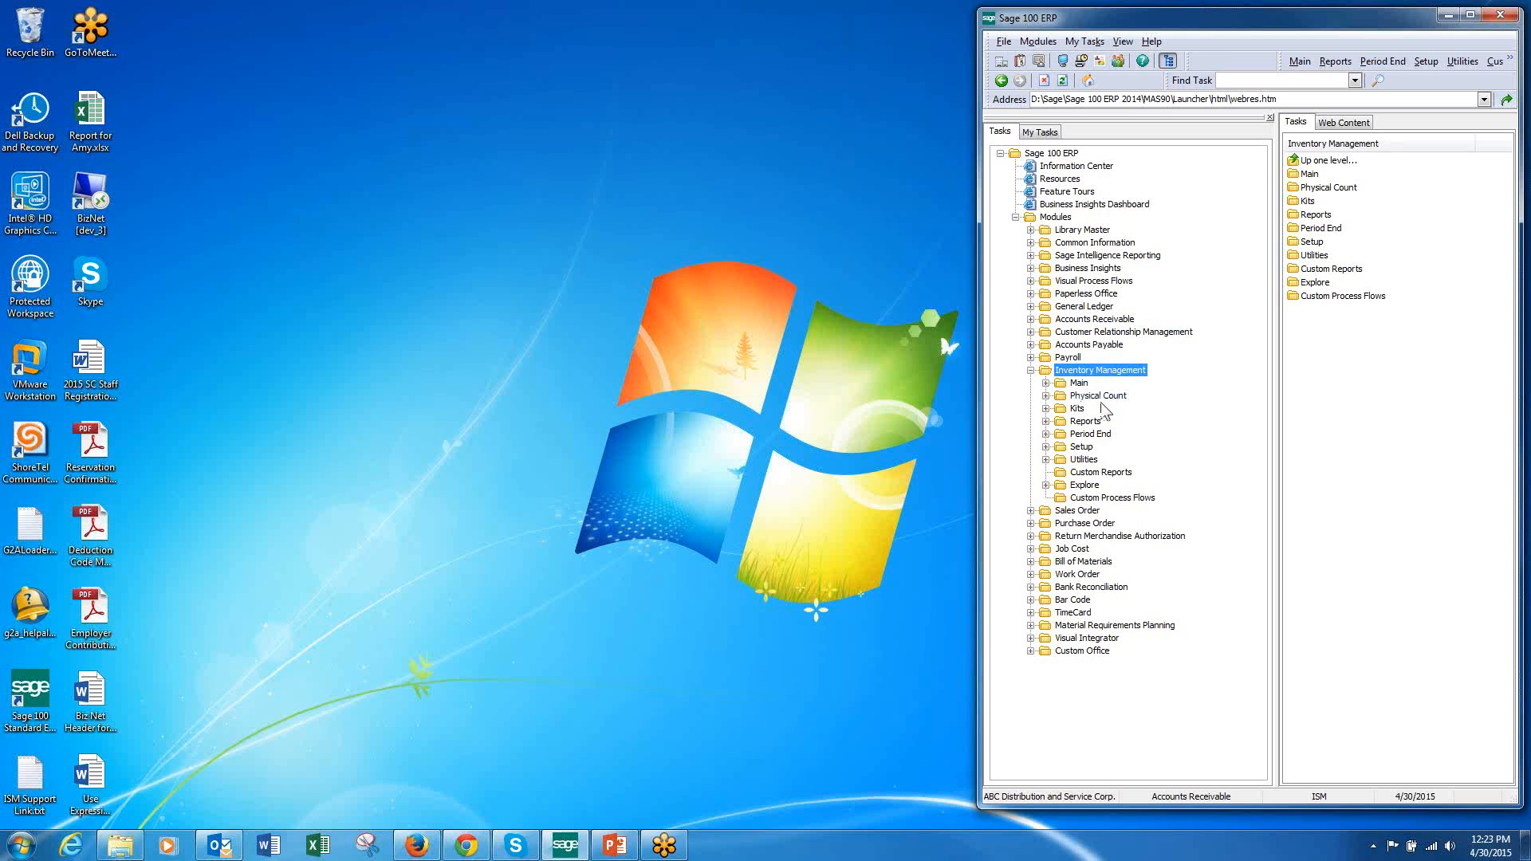
double_click(1097, 423)
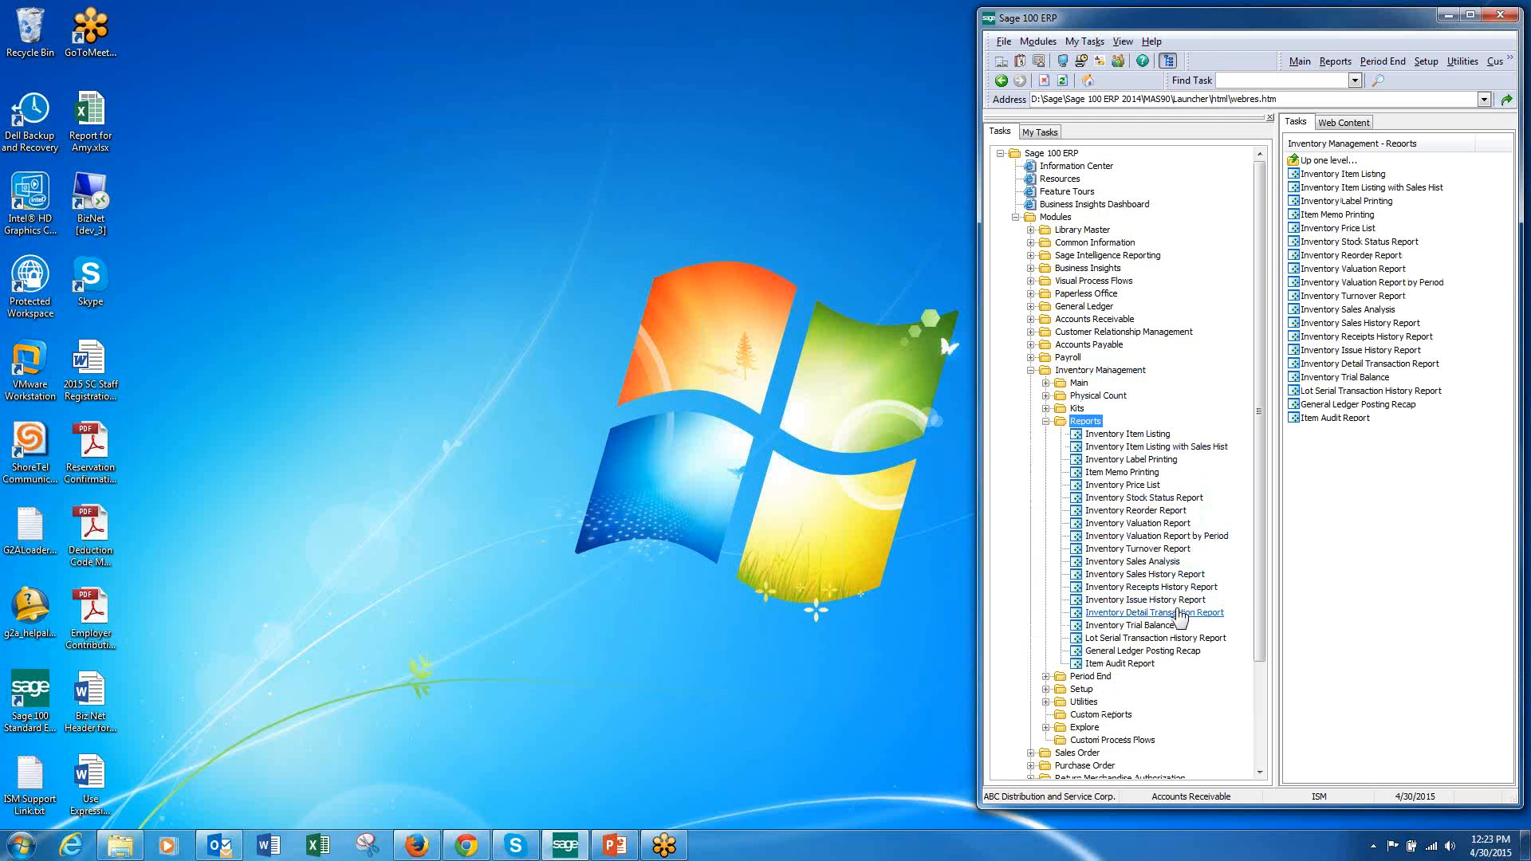
click(1401, 242)
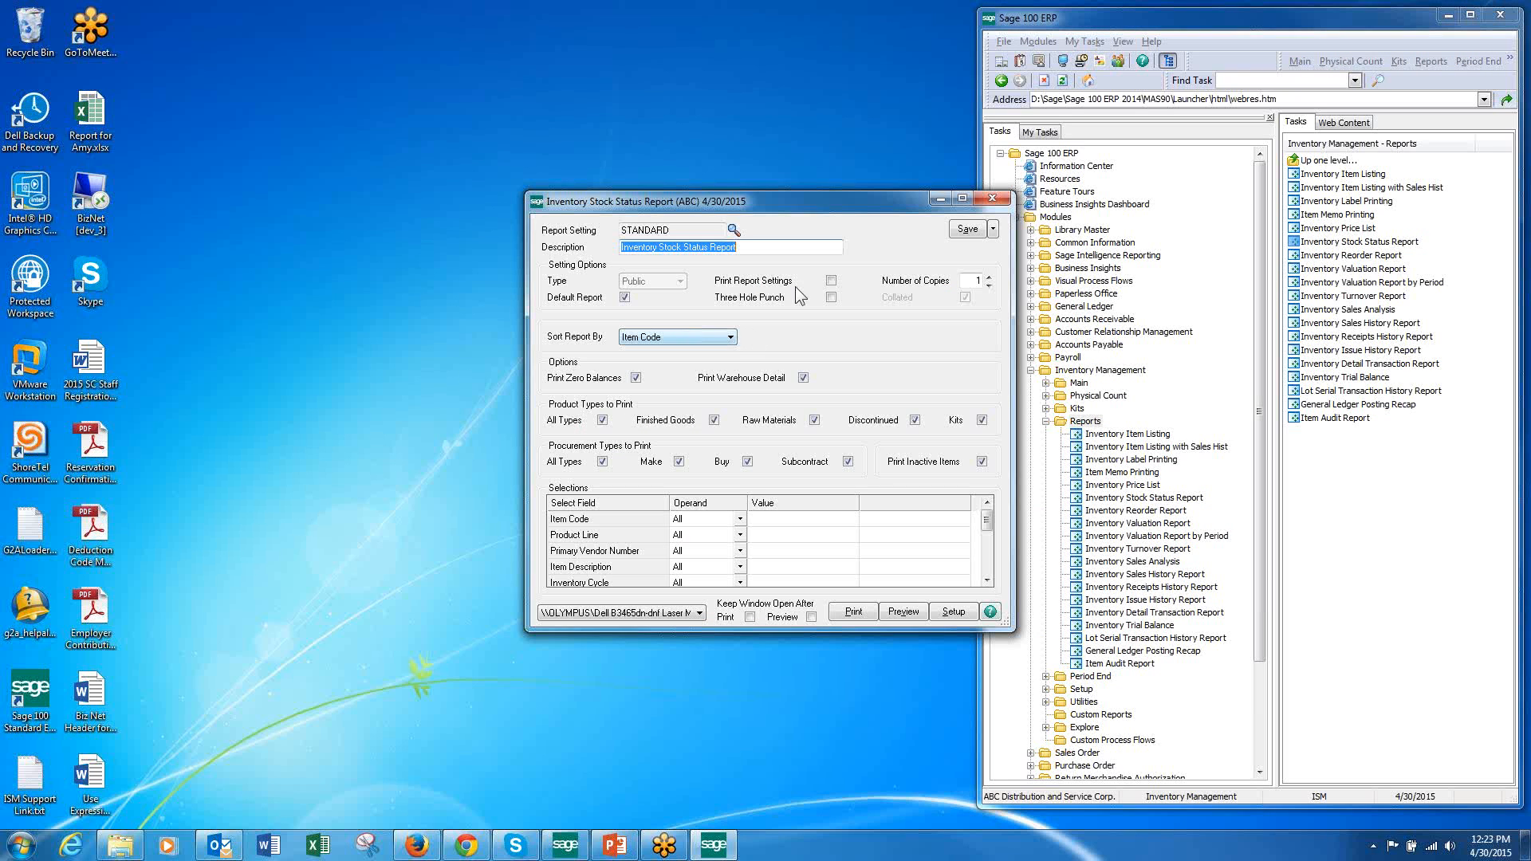
drag(823, 198, 702, 126)
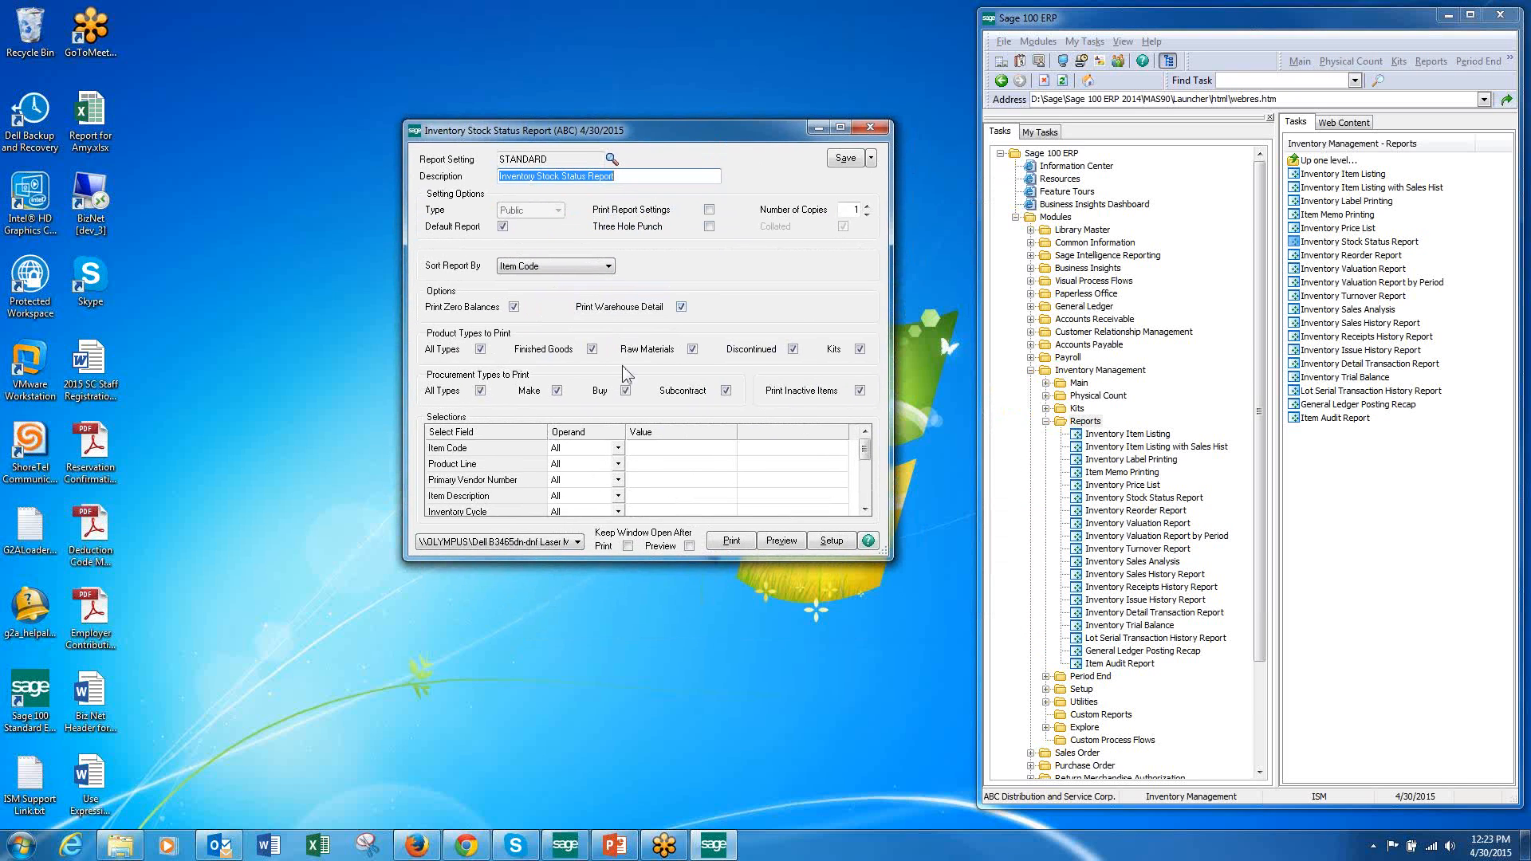
drag(894, 560, 903, 682)
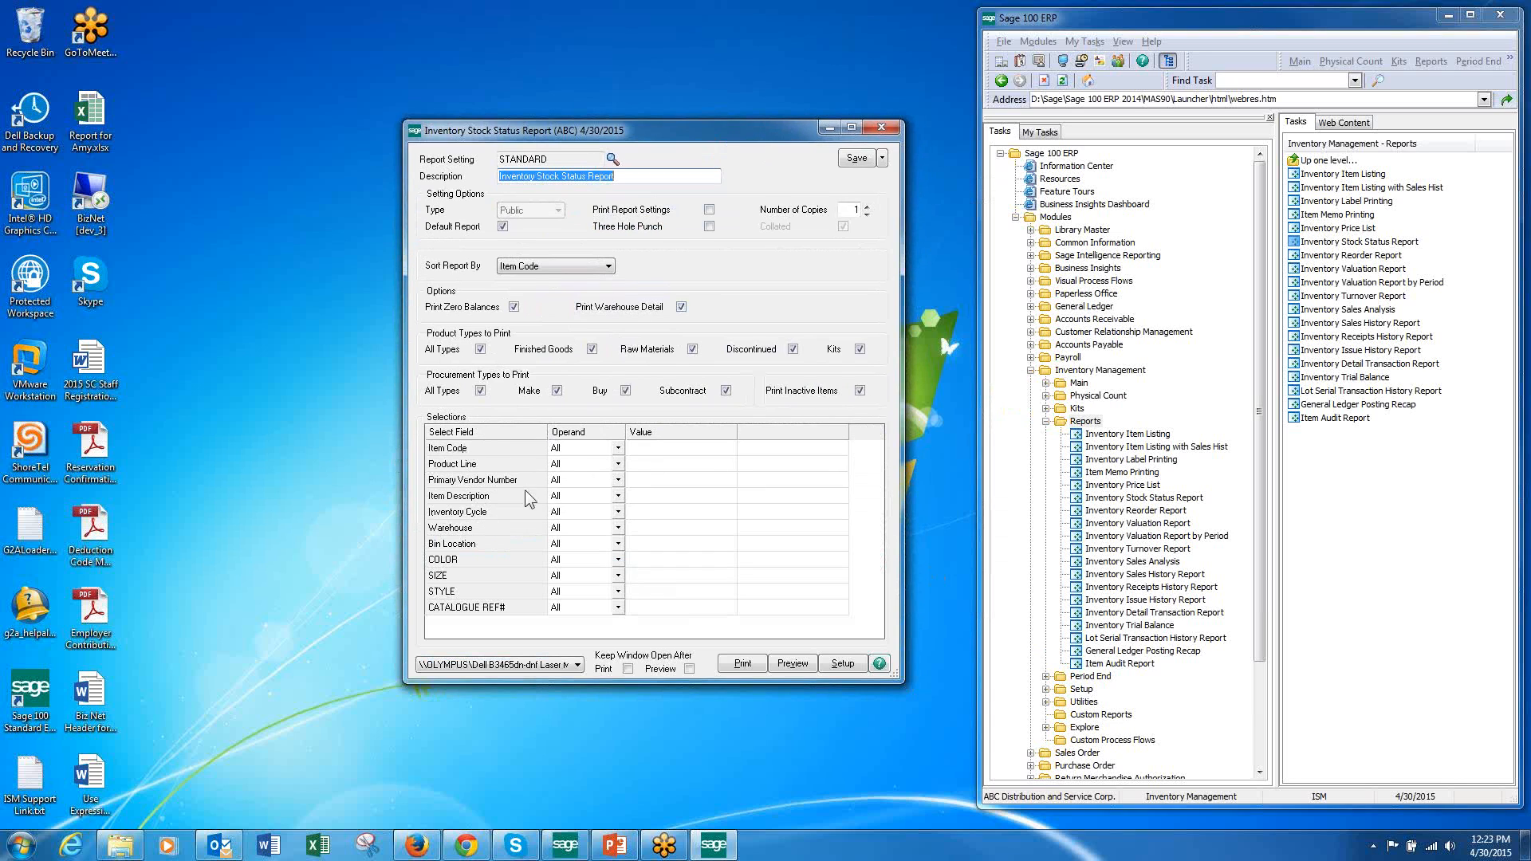
Step: Filter the Inventory Stock Status Report on Warehouse equal to 001, picking the East Warehouse from the warehouse list
click(582, 525)
key(e)
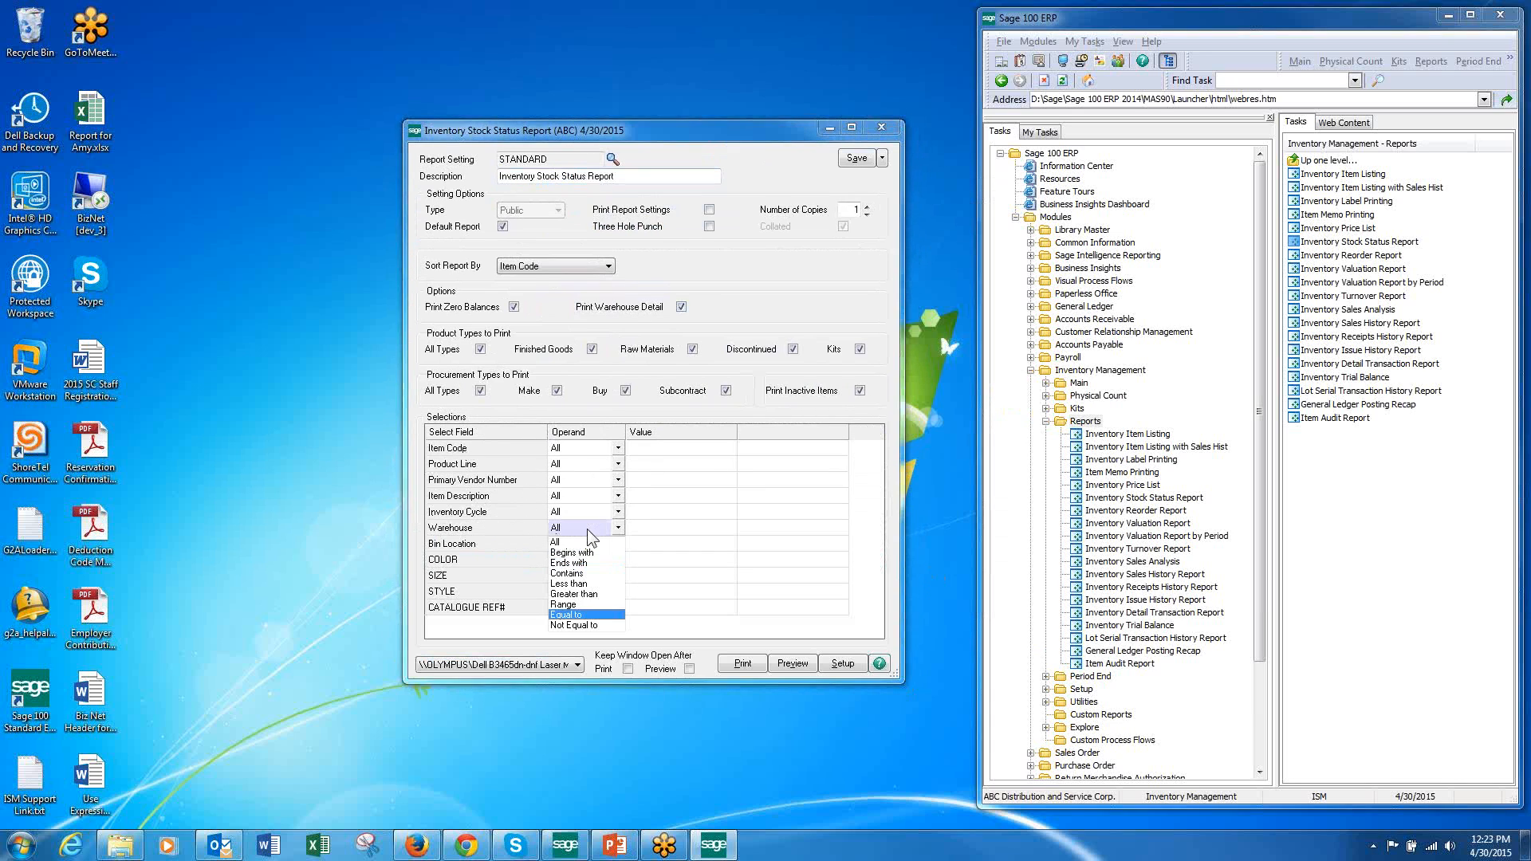
click(674, 528)
click(726, 527)
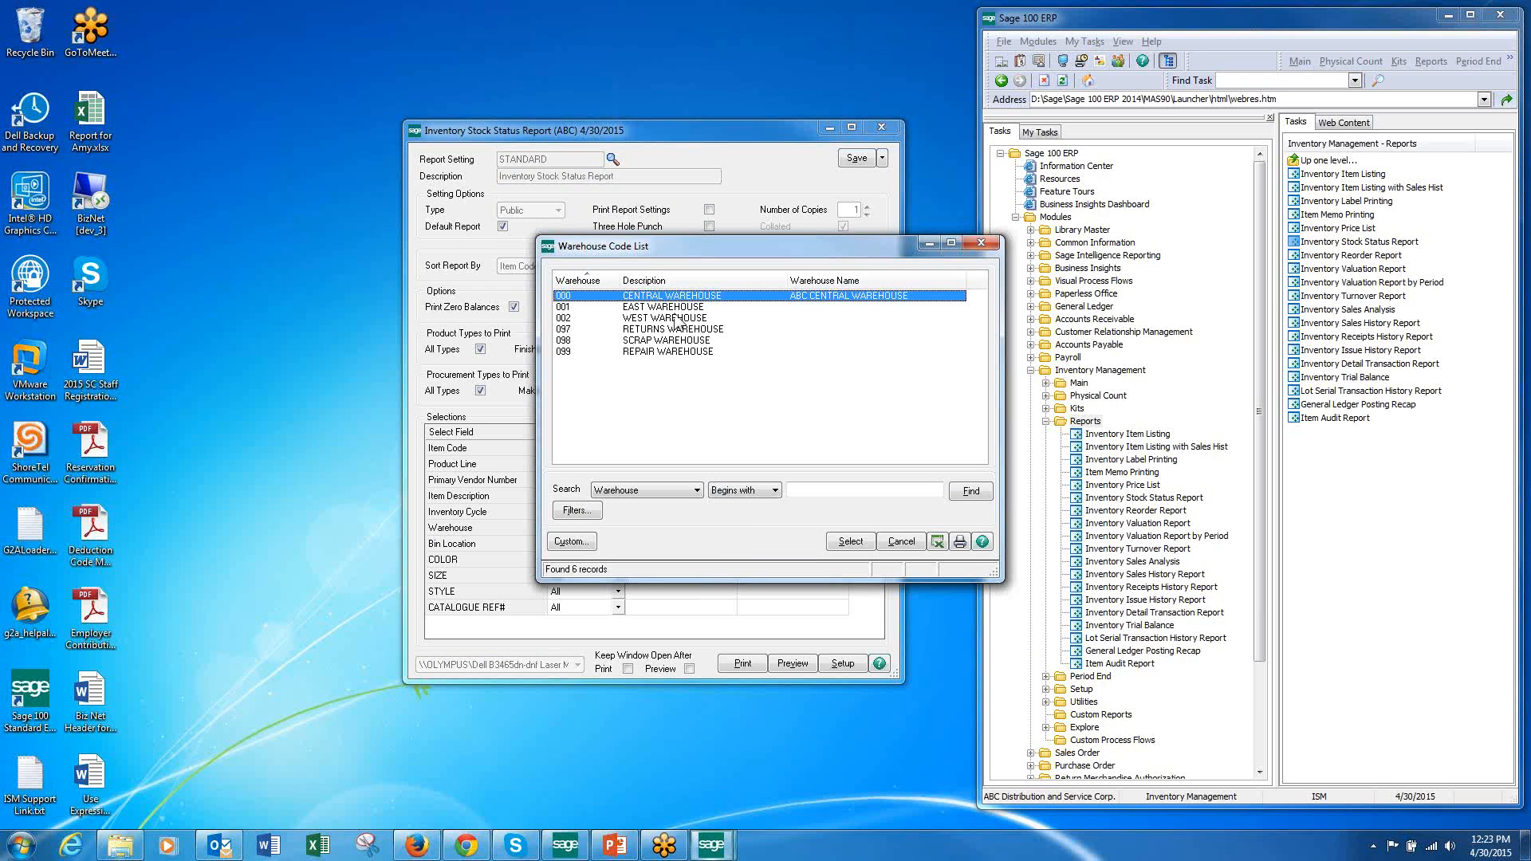
key(Down)
click(850, 542)
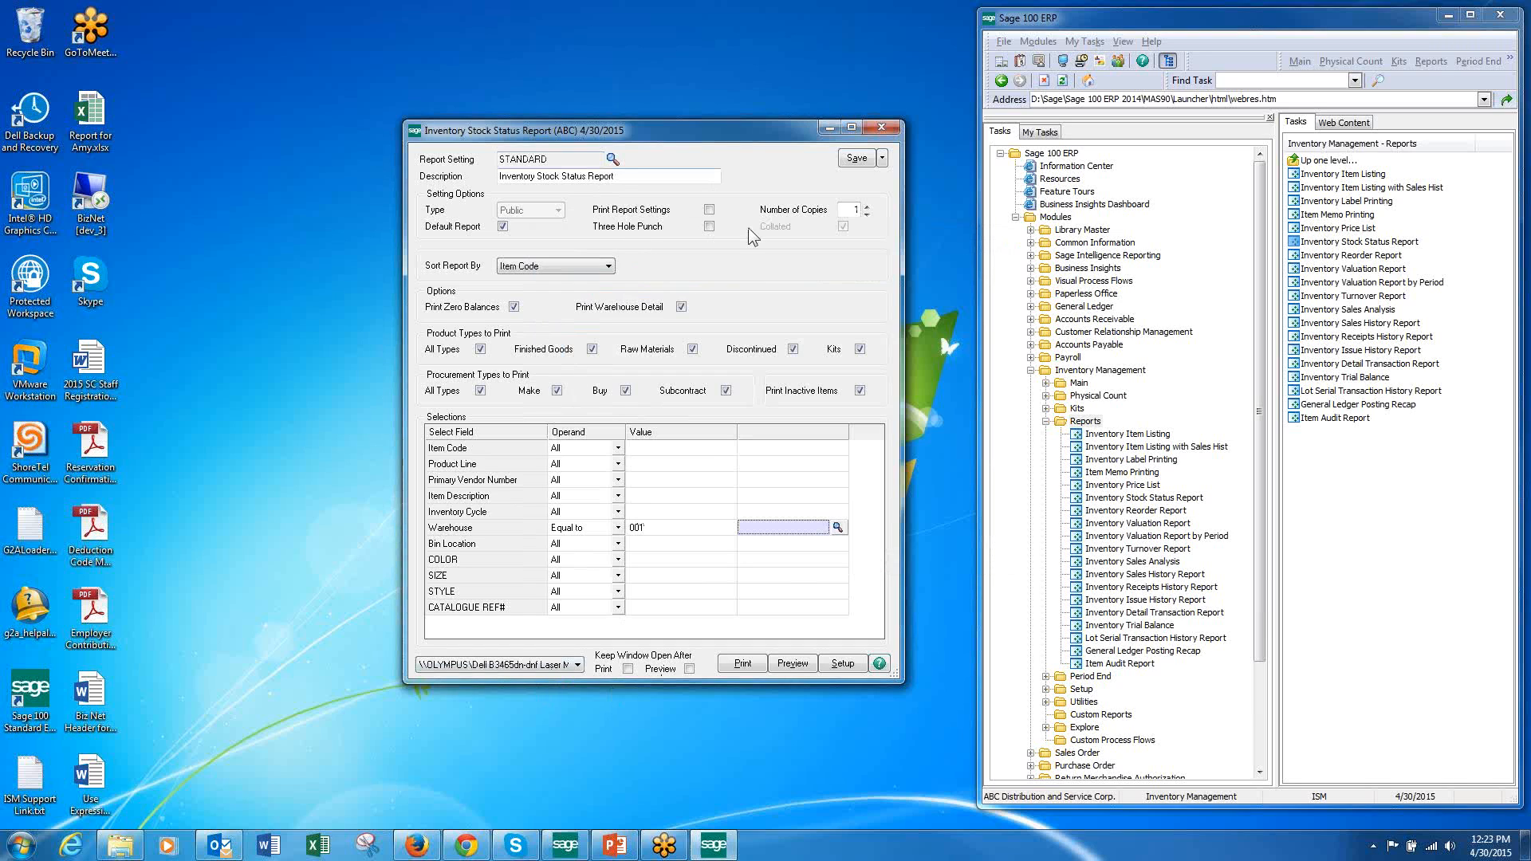
Step: Save the stock status report selections as a new report setting named EASTSTOCKSTATUS
click(882, 158)
click(881, 195)
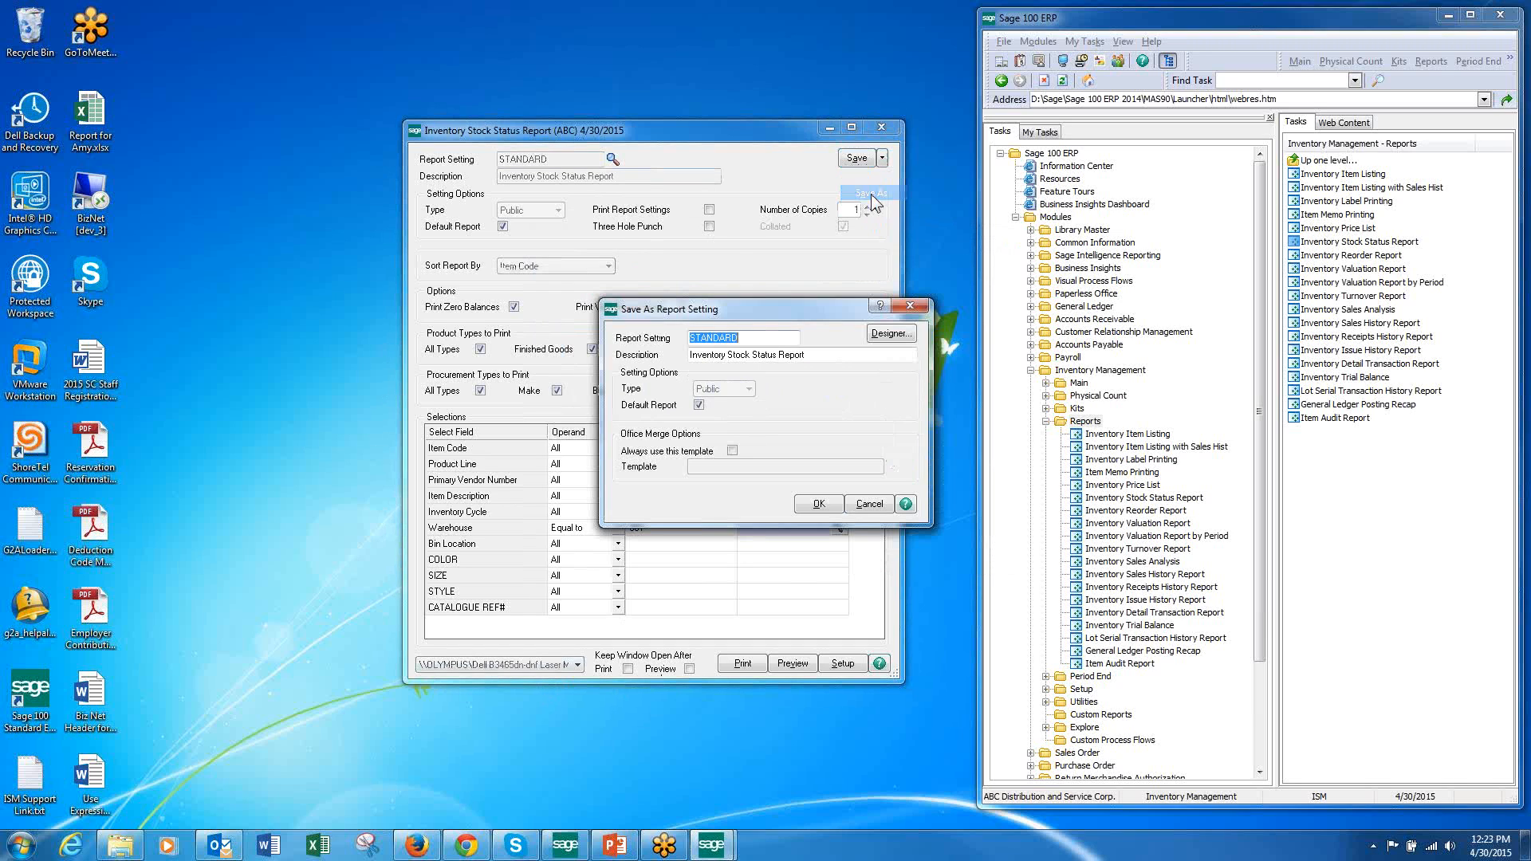
text(EA)
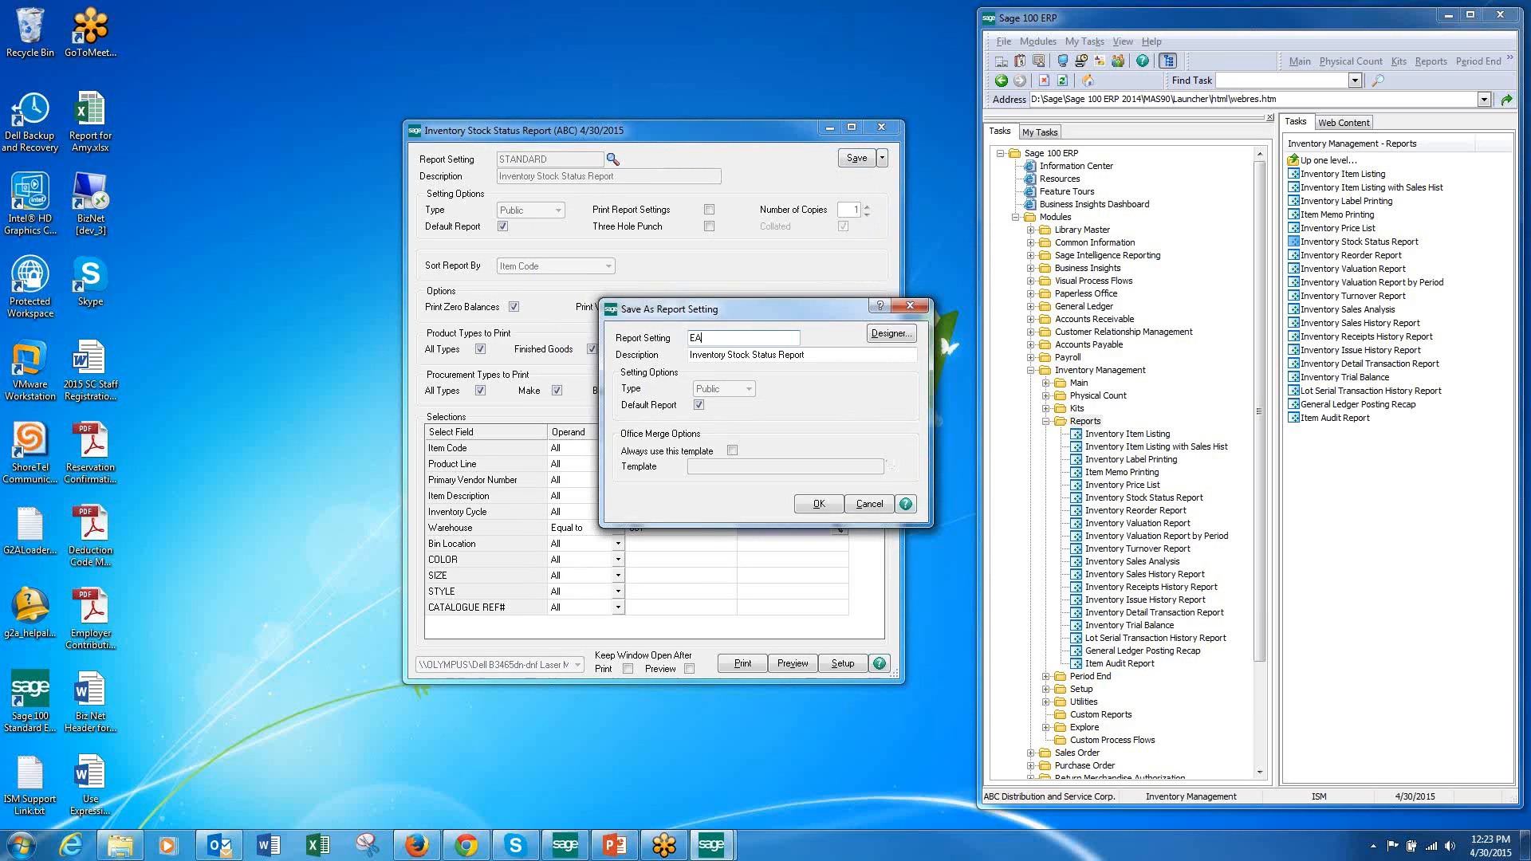
text(STSTOCKSTATUS)
key(Tab)
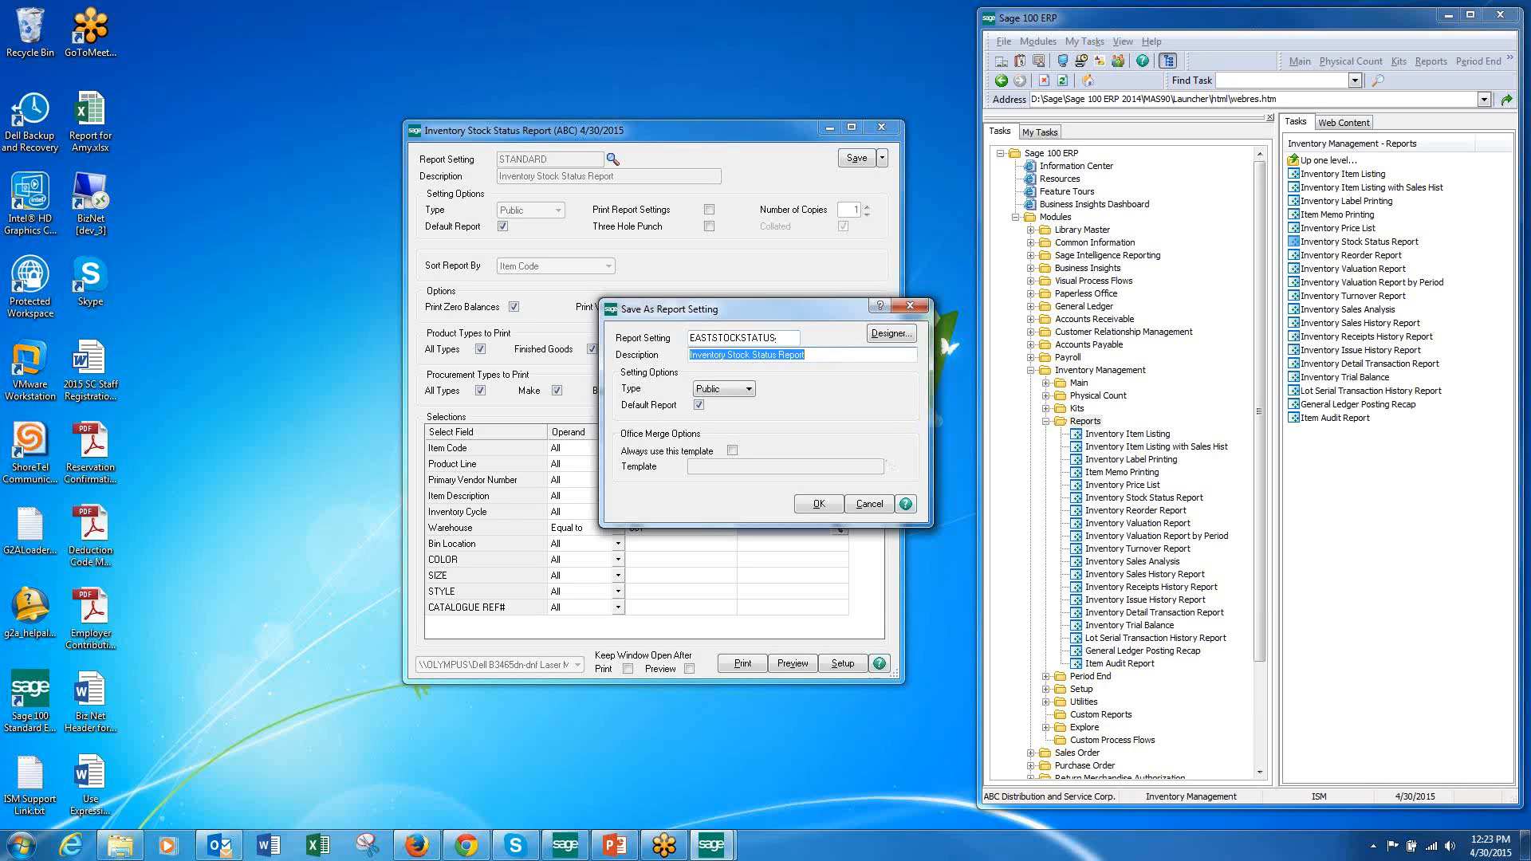
Step: Change the new setting's description to East Stock Status Report and confirm the save
key(Home)
text(eAST)
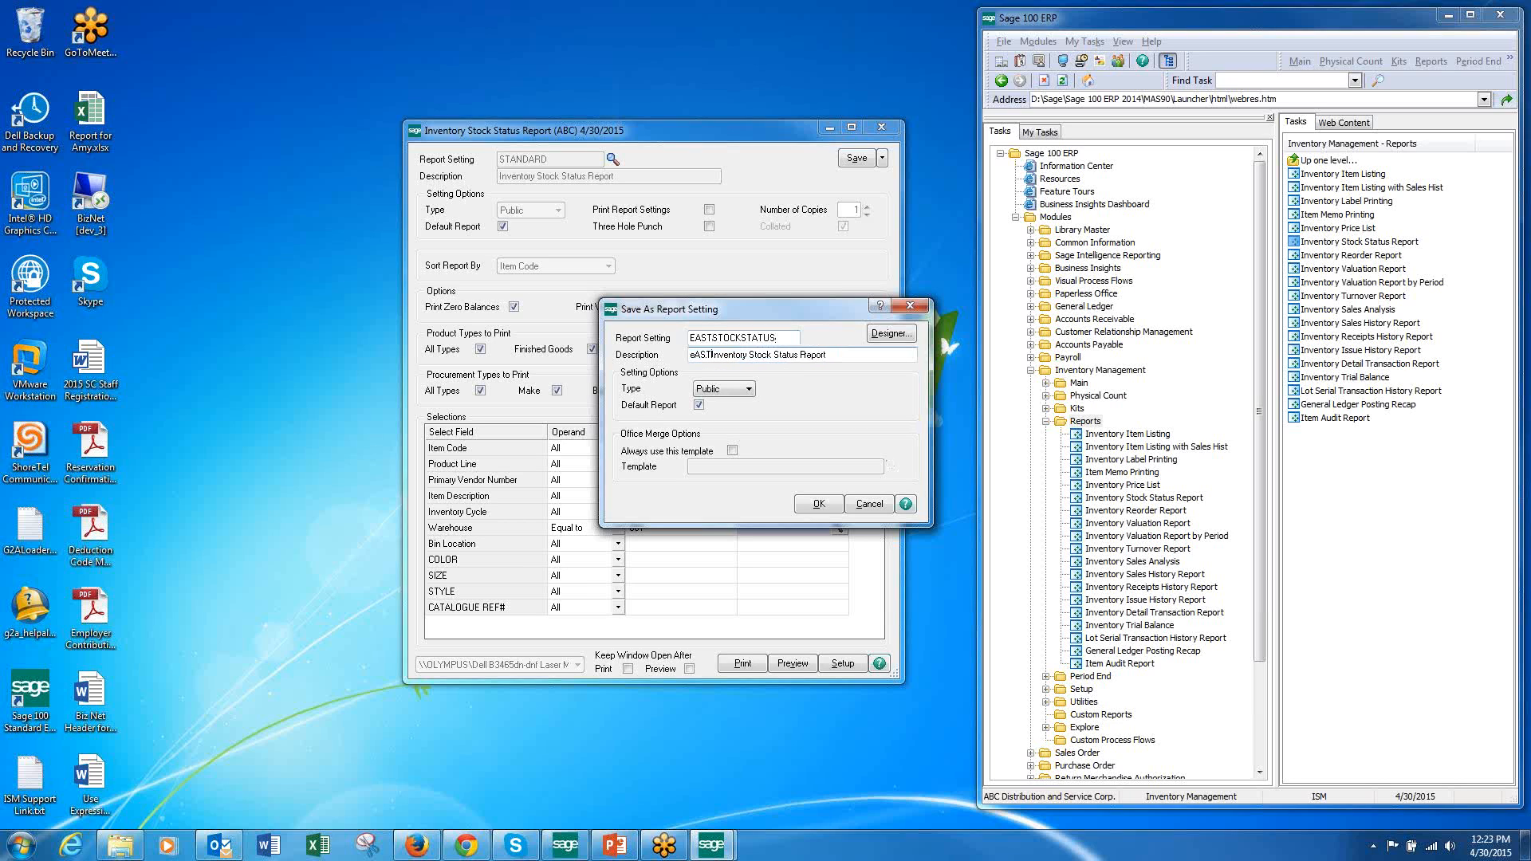
key(BackSpace)
key(BackSpace)
key(BackSpace)
key(BackSpace)
text(East)
key(Delete)
key(Delete)
key(Delete)
key(Delete)
key(Delete)
key(Delete)
key(Delete)
key(Delete)
key(Delete)
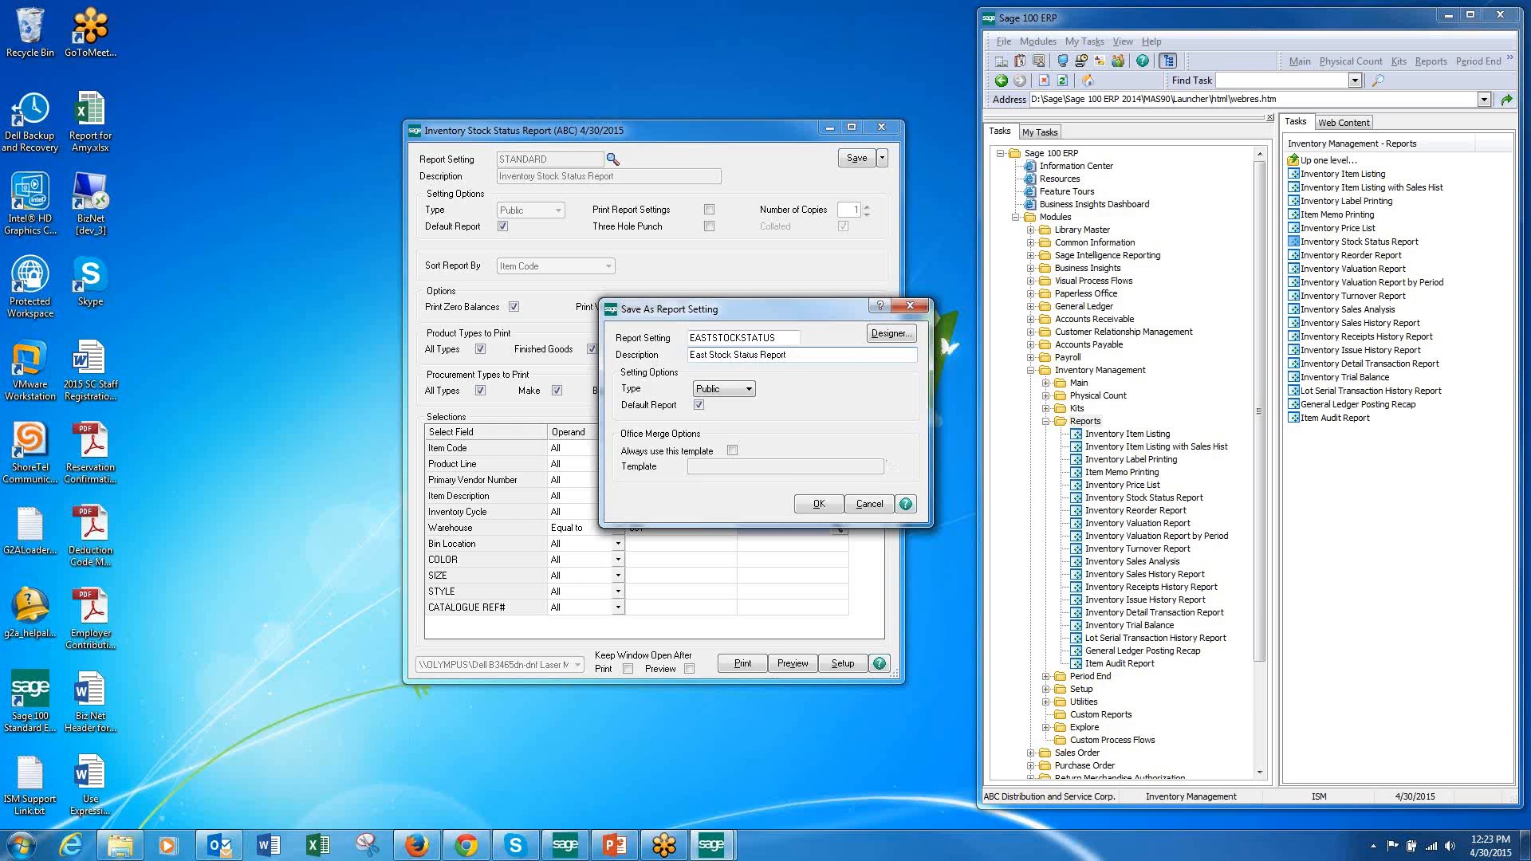
click(831, 509)
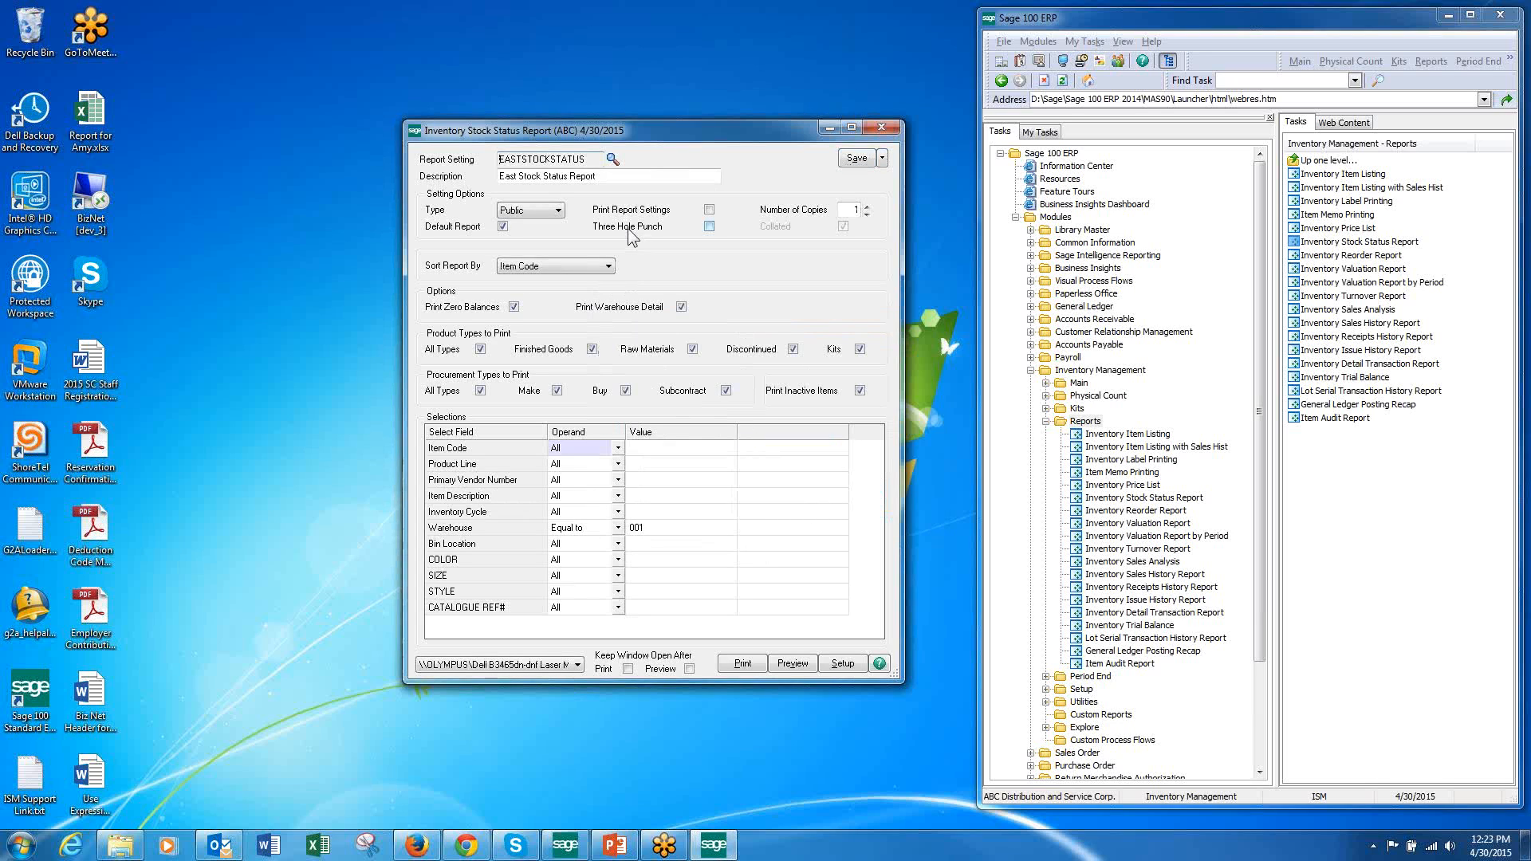
Step: Check the saved report settings list, reselect EASTSTOCKSTATUS, and close the Inventory Stock Status Report
click(612, 159)
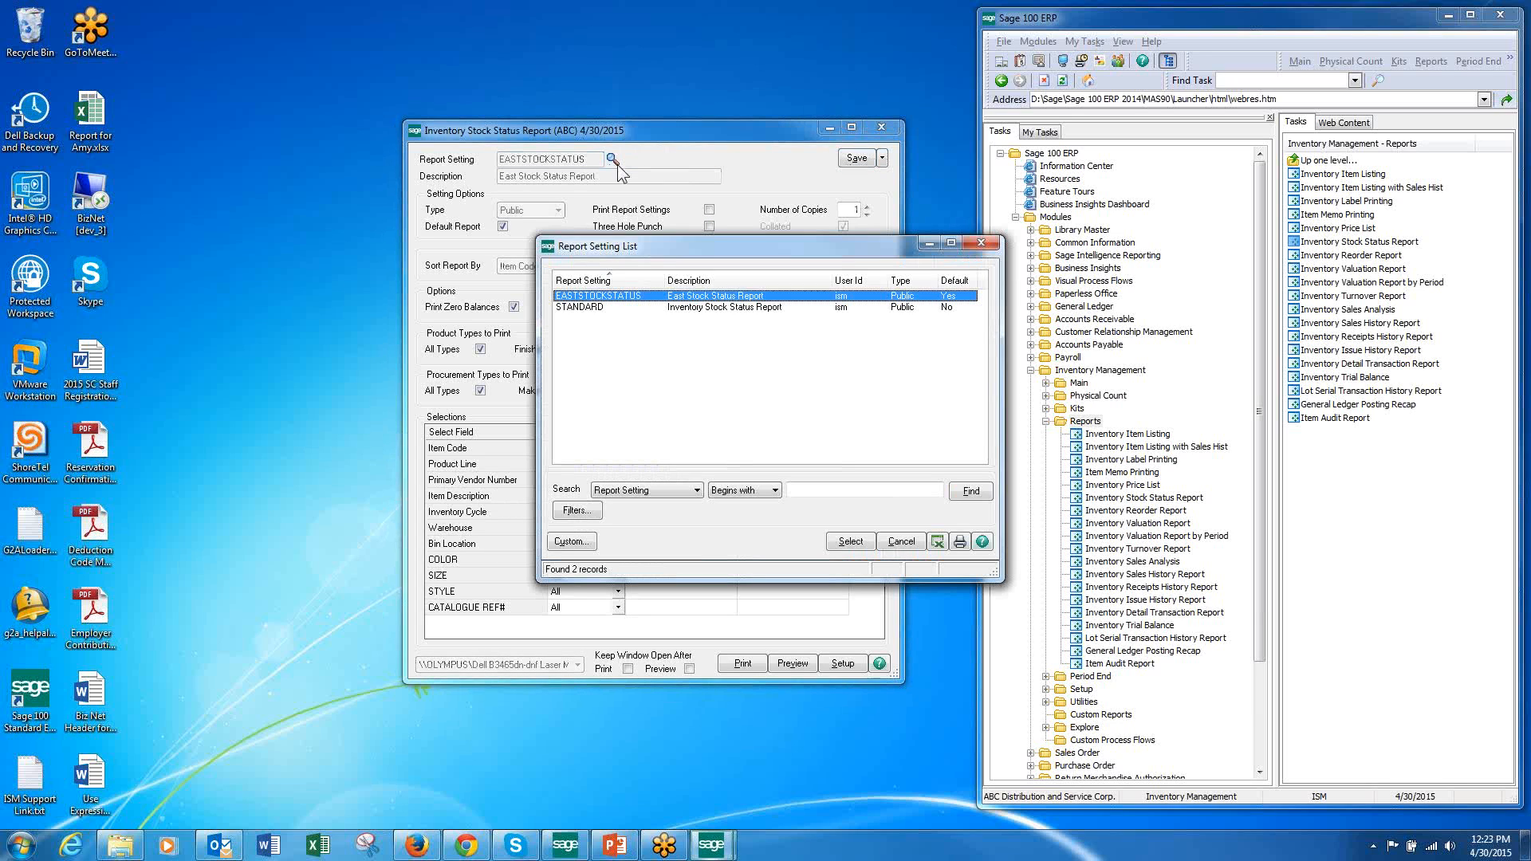
click(598, 307)
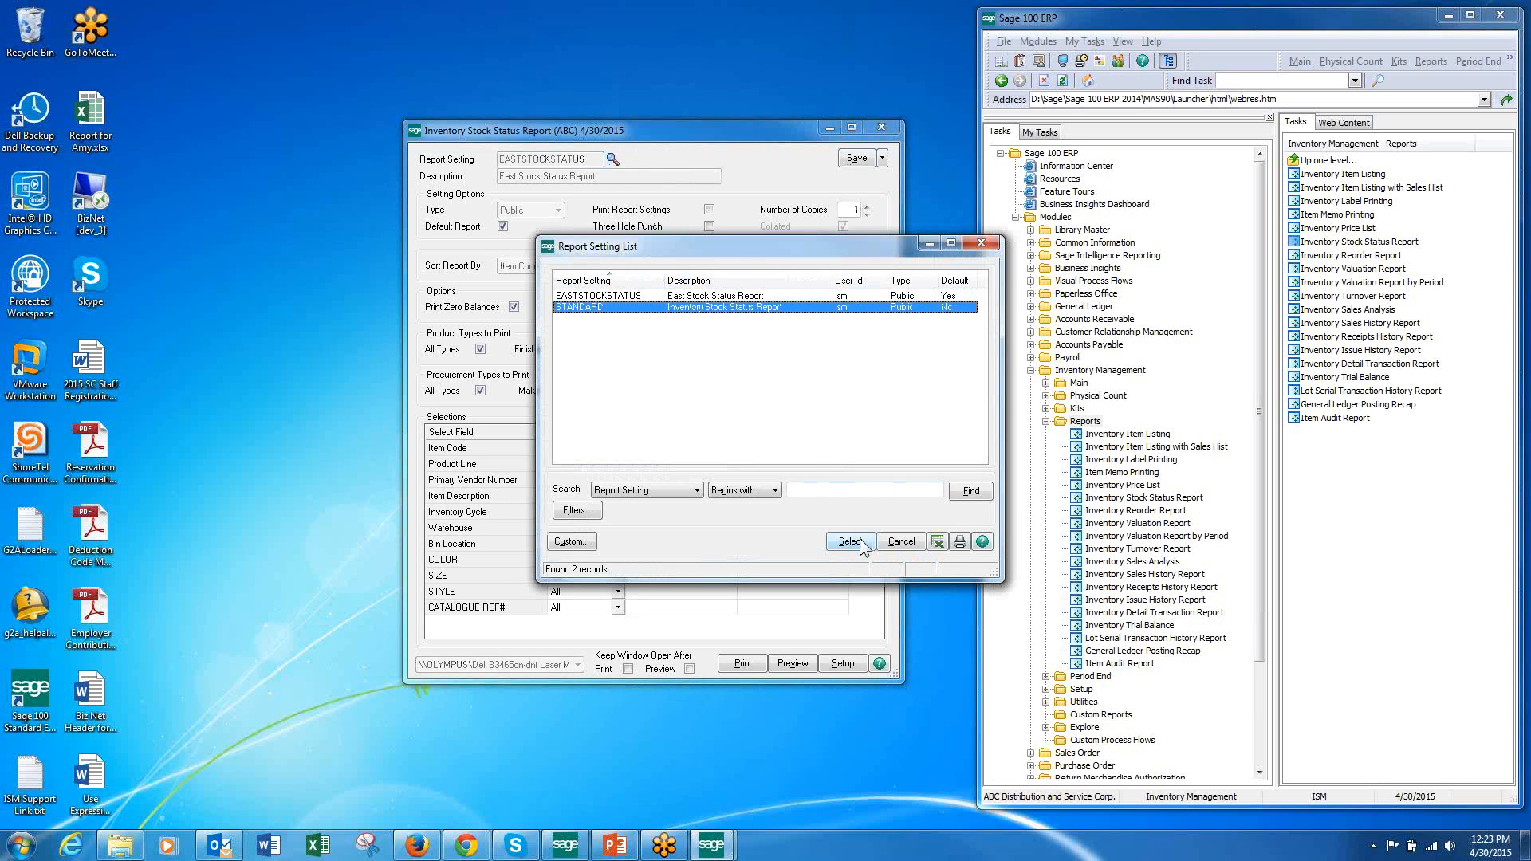
click(628, 295)
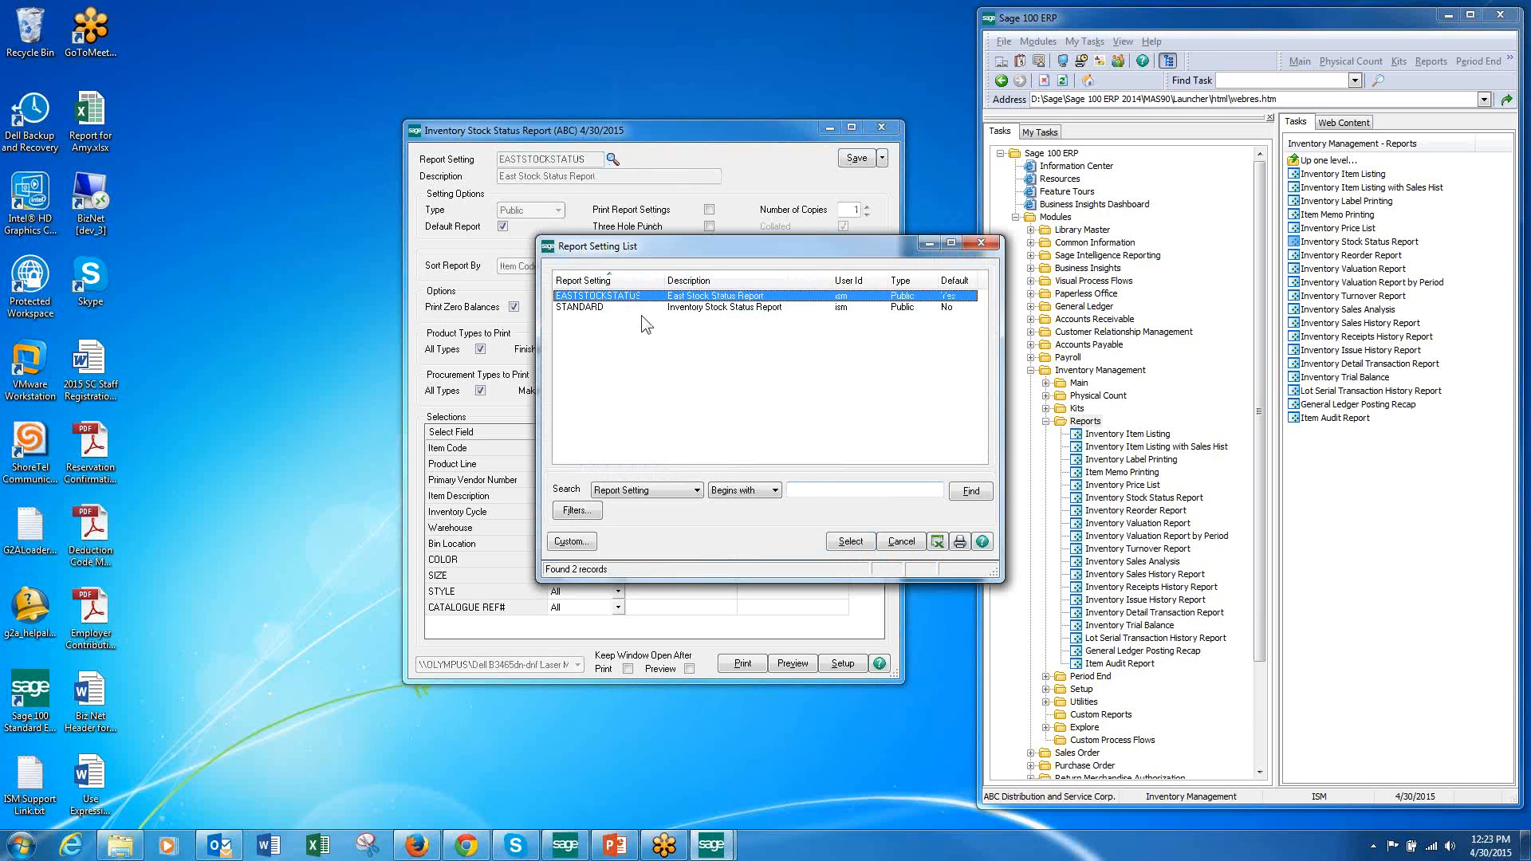
click(851, 541)
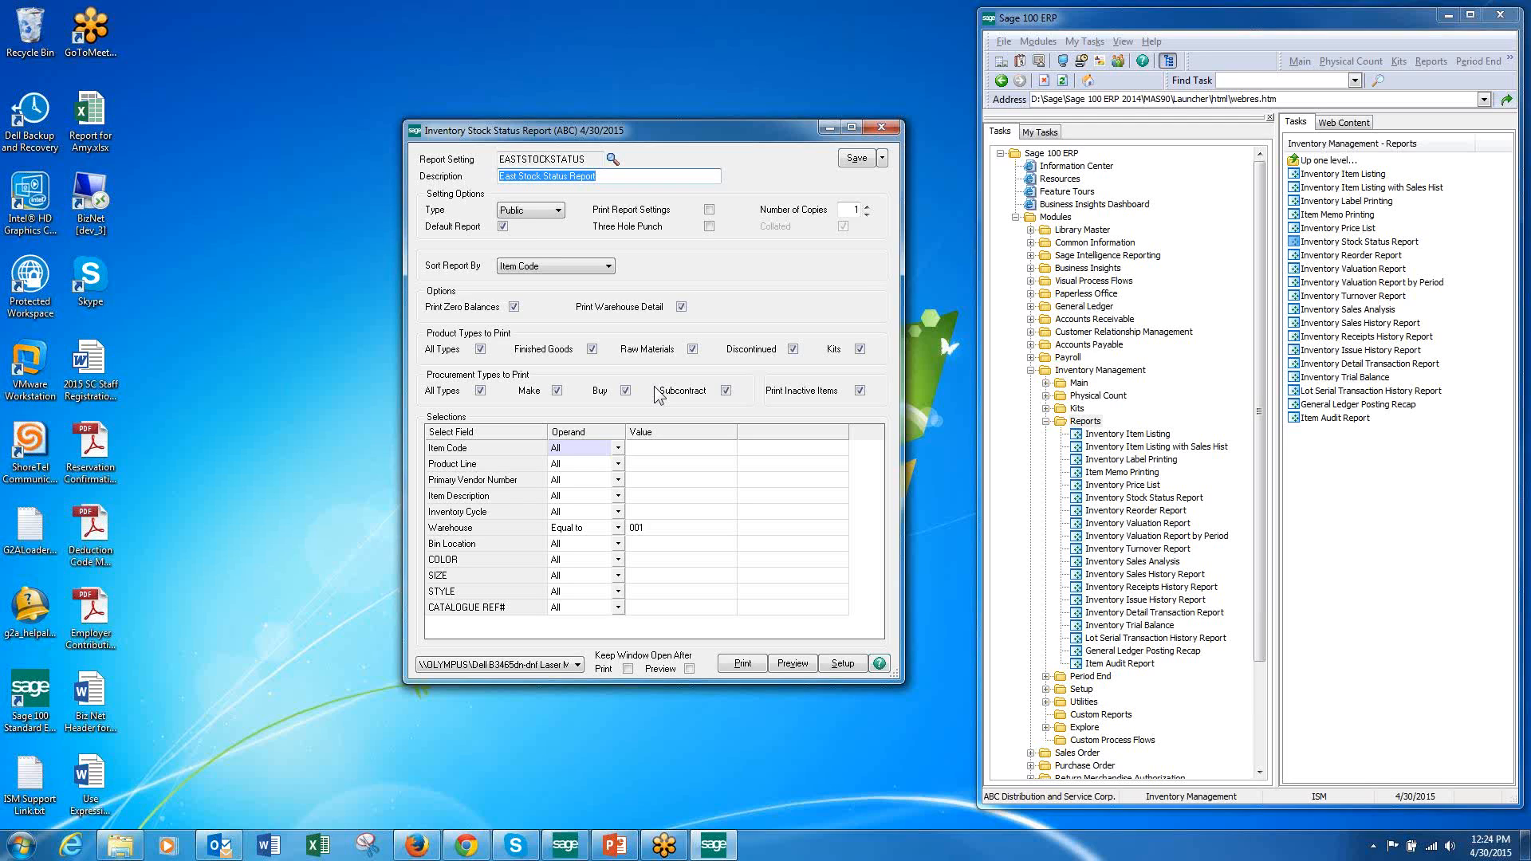
click(881, 127)
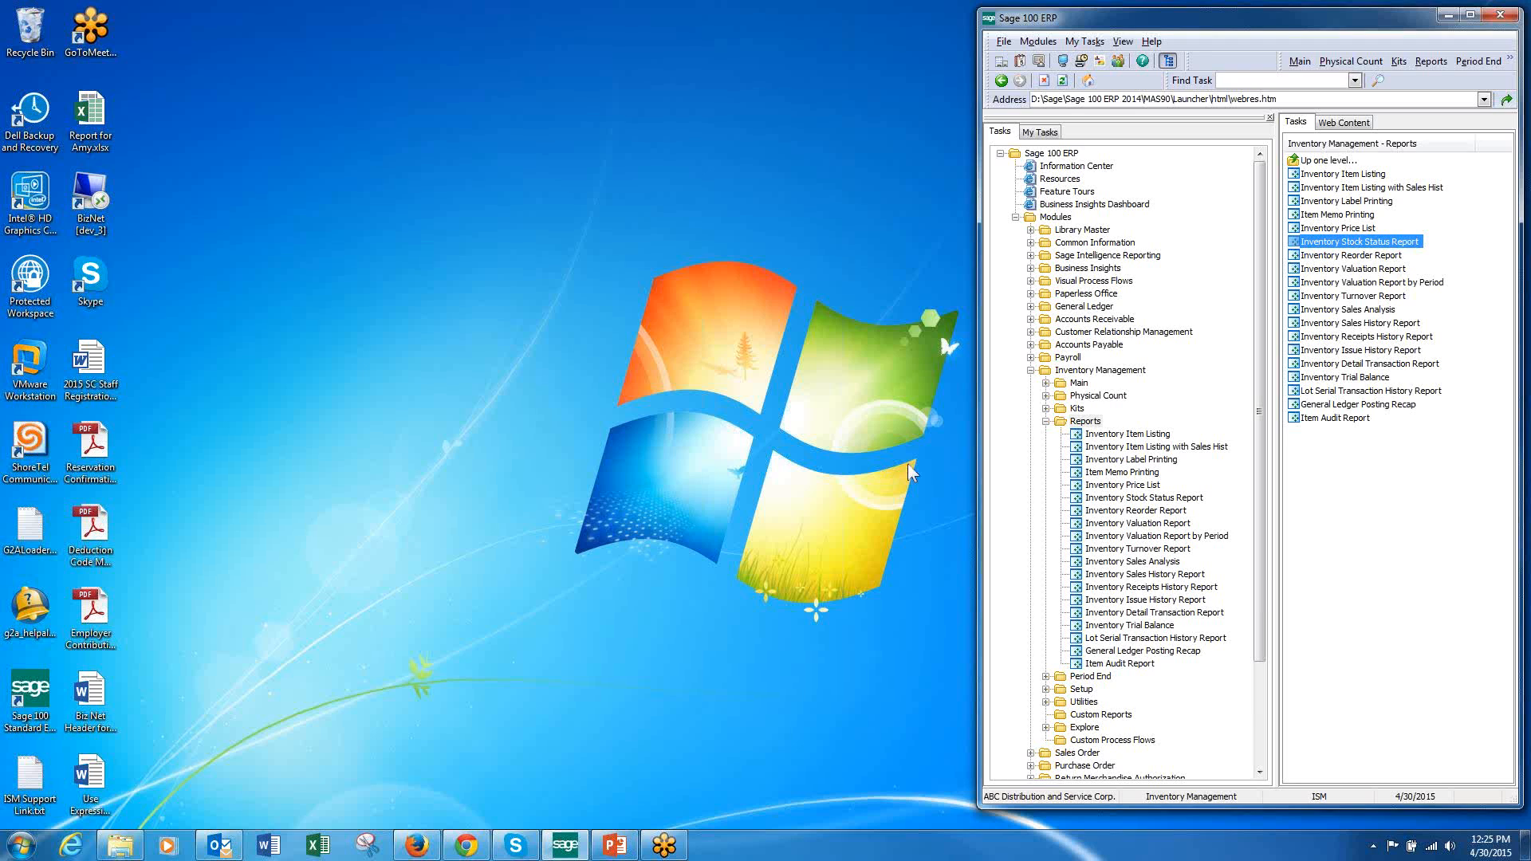
click(1031, 371)
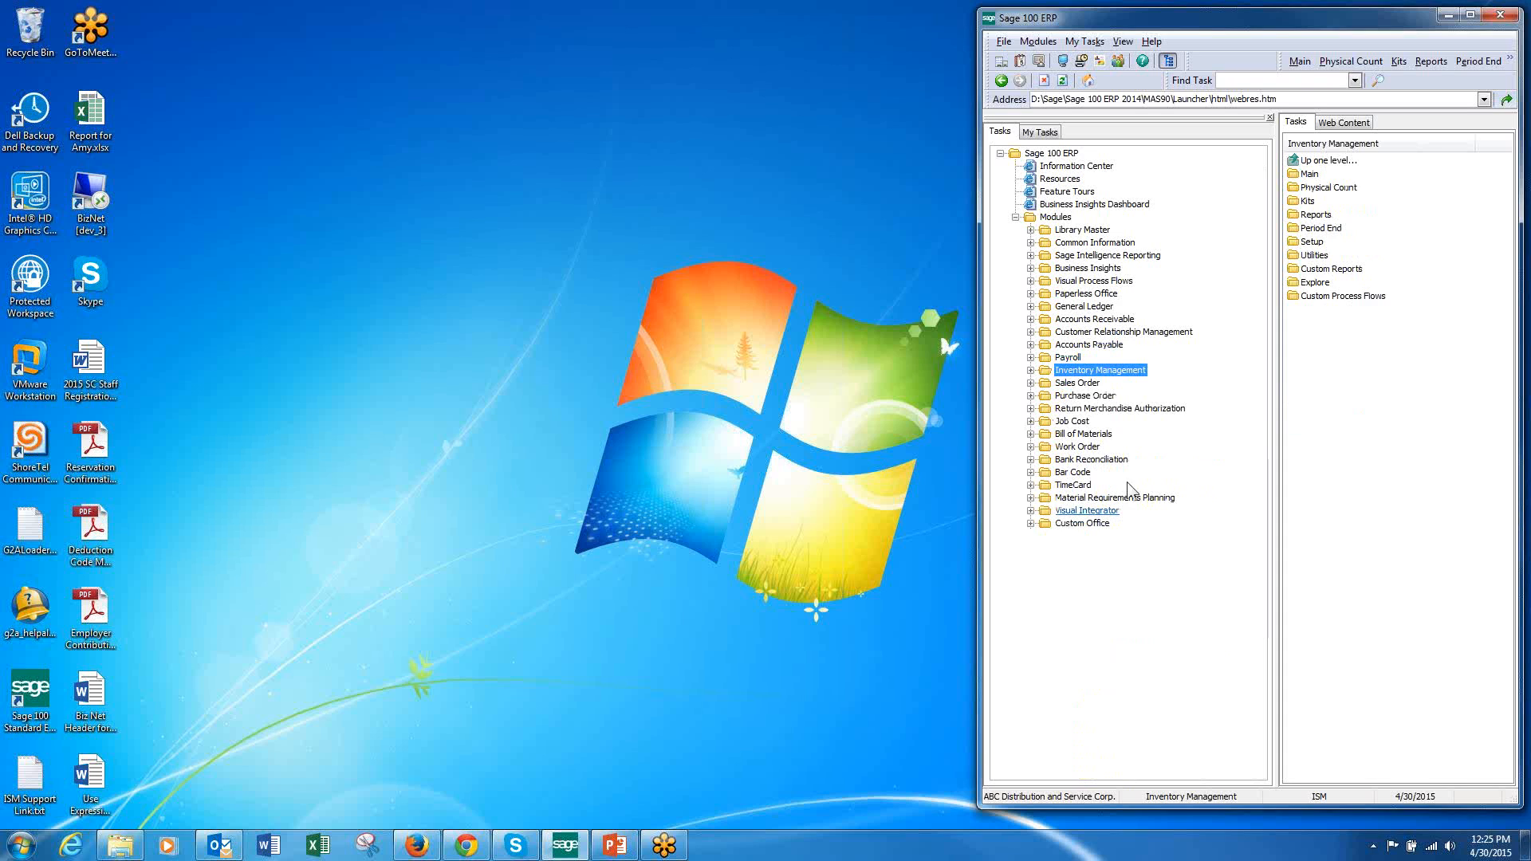
Step: Open User Maintenance from Library Master's Main tasks and load the ism user logon
double_click(1095, 231)
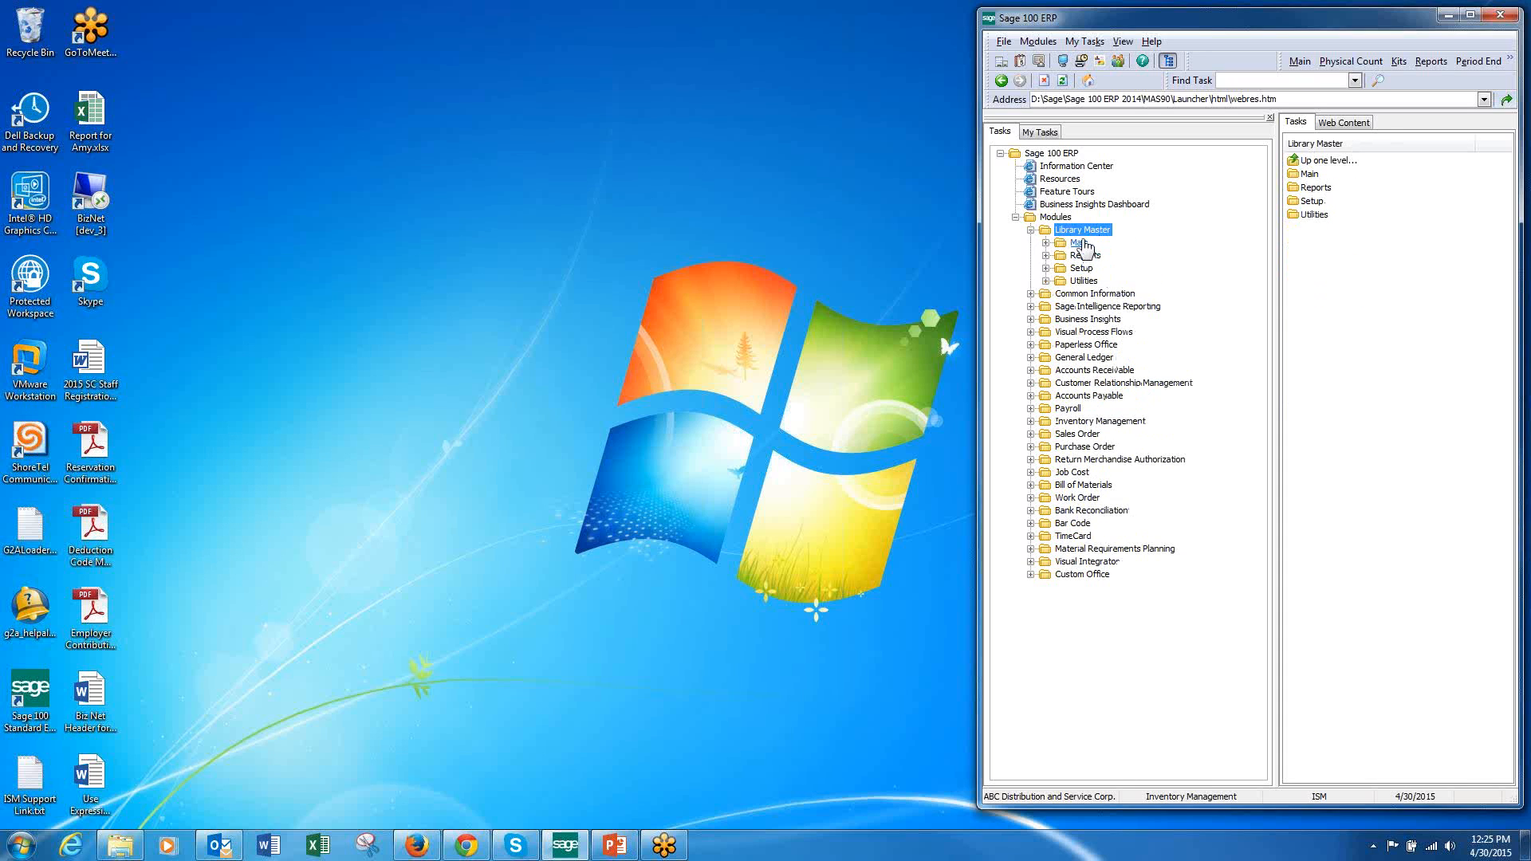
double_click(1084, 243)
click(1120, 281)
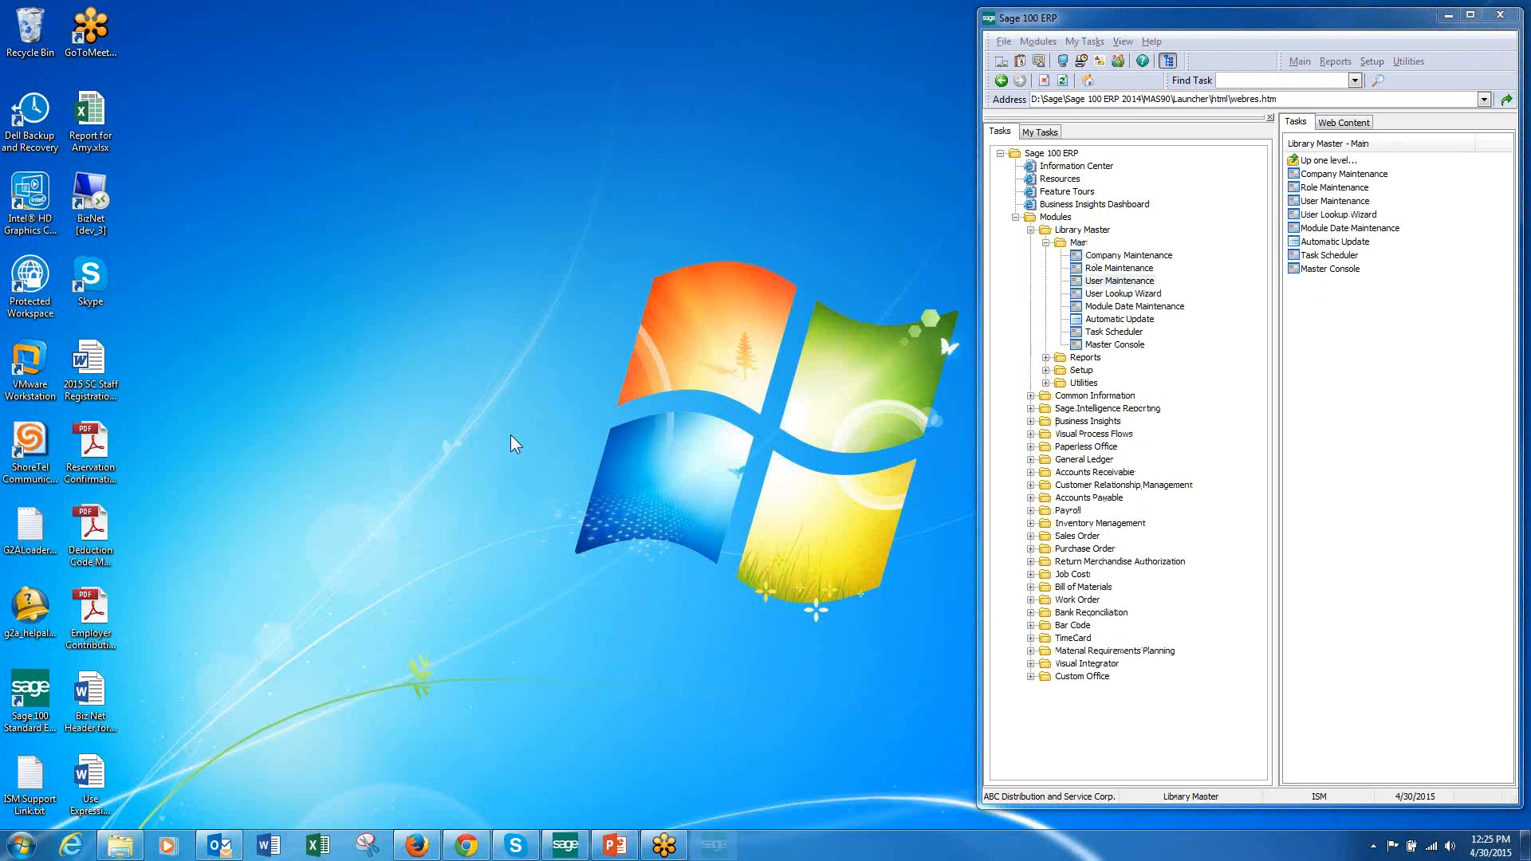
drag(790, 255, 602, 212)
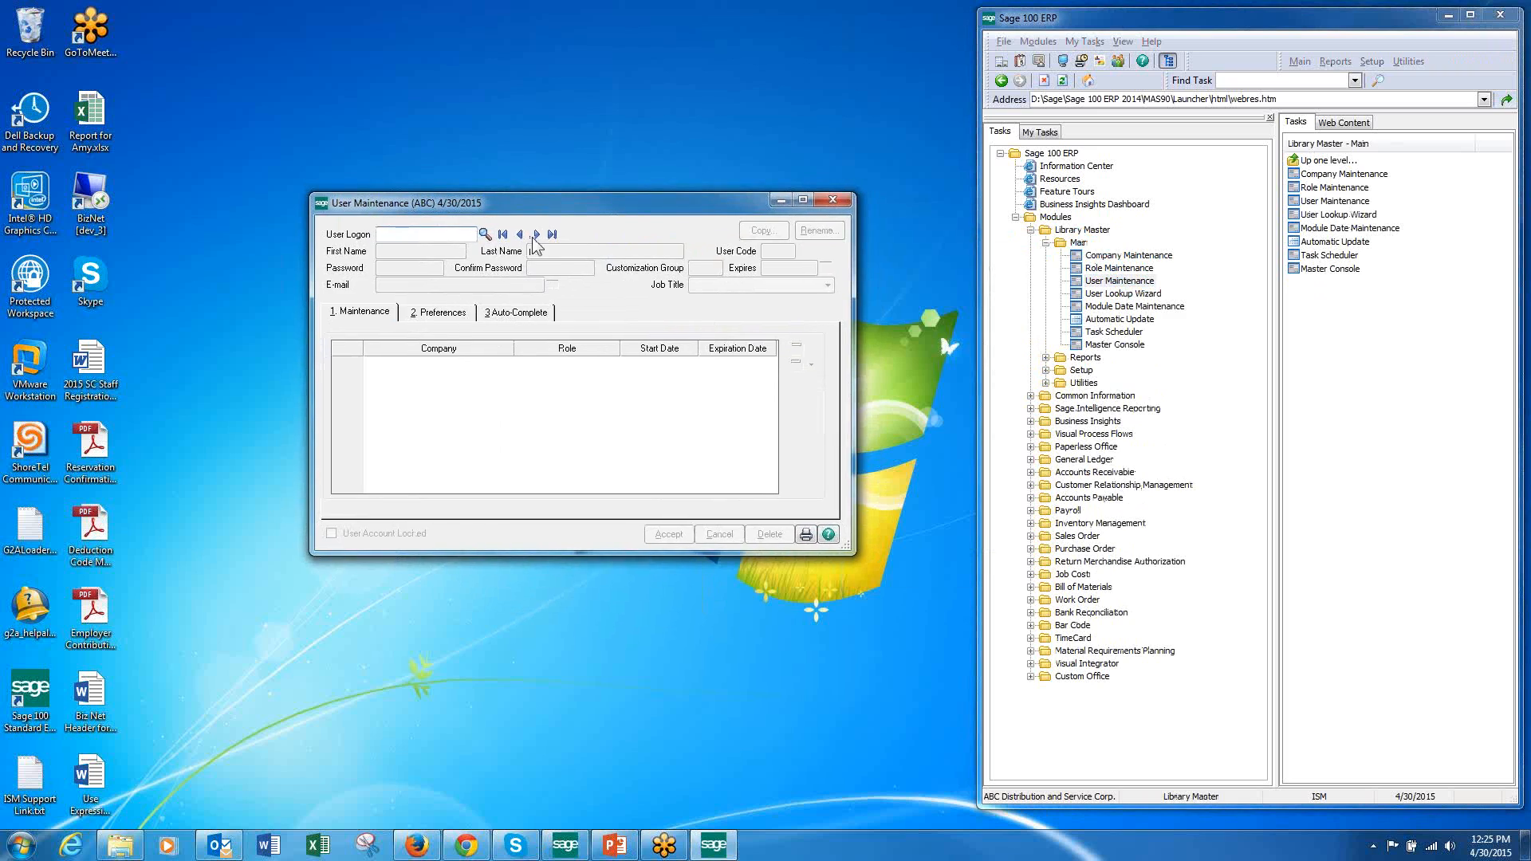
text(ism)
key(Tab)
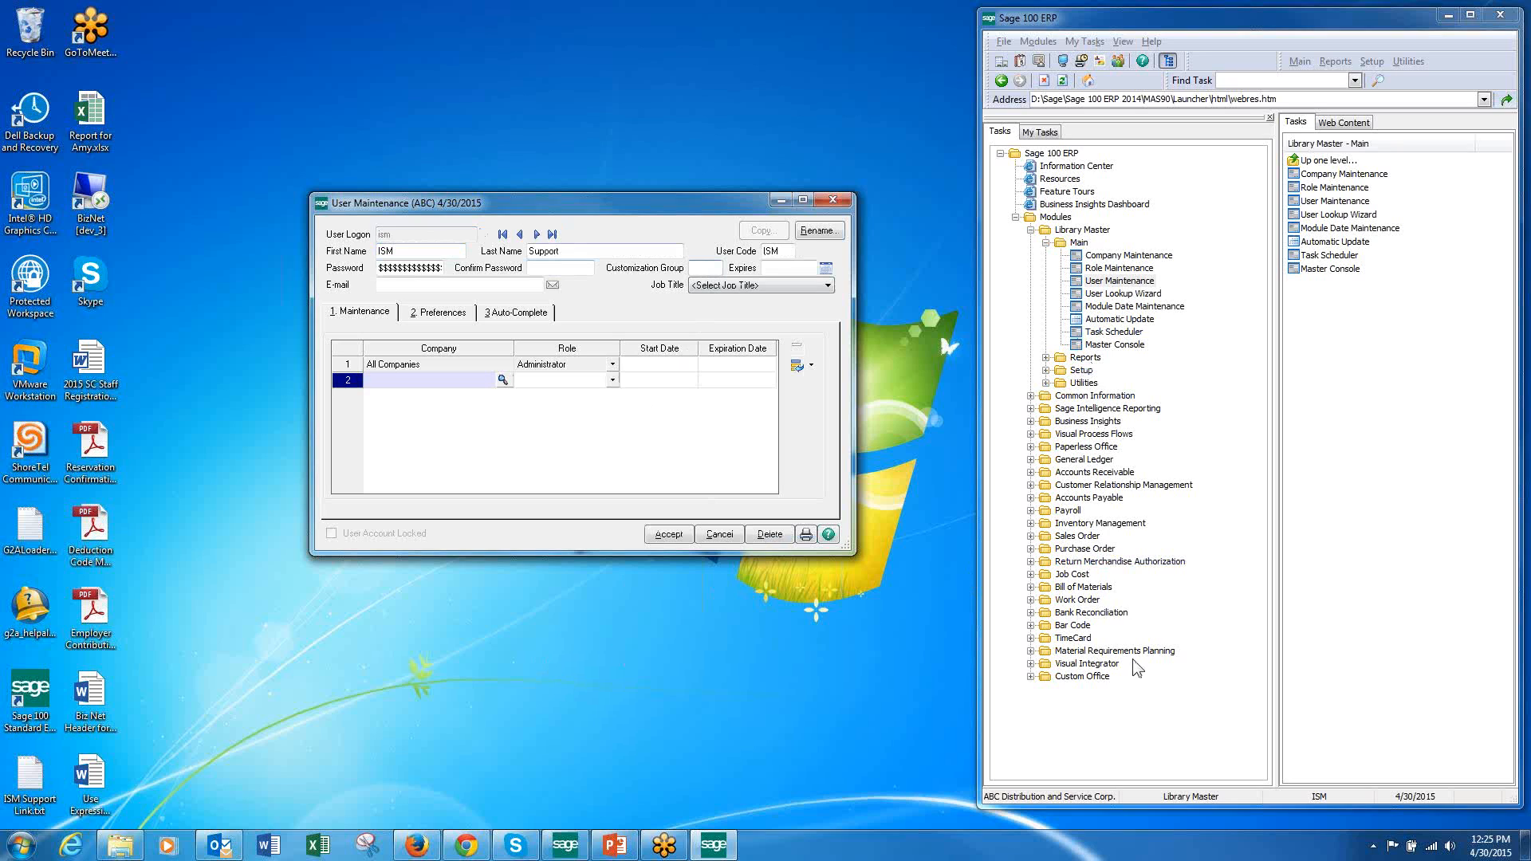
Step: Open Item Inquiry from Inventory Management's Main tasks and display the first item's record
click(1030, 677)
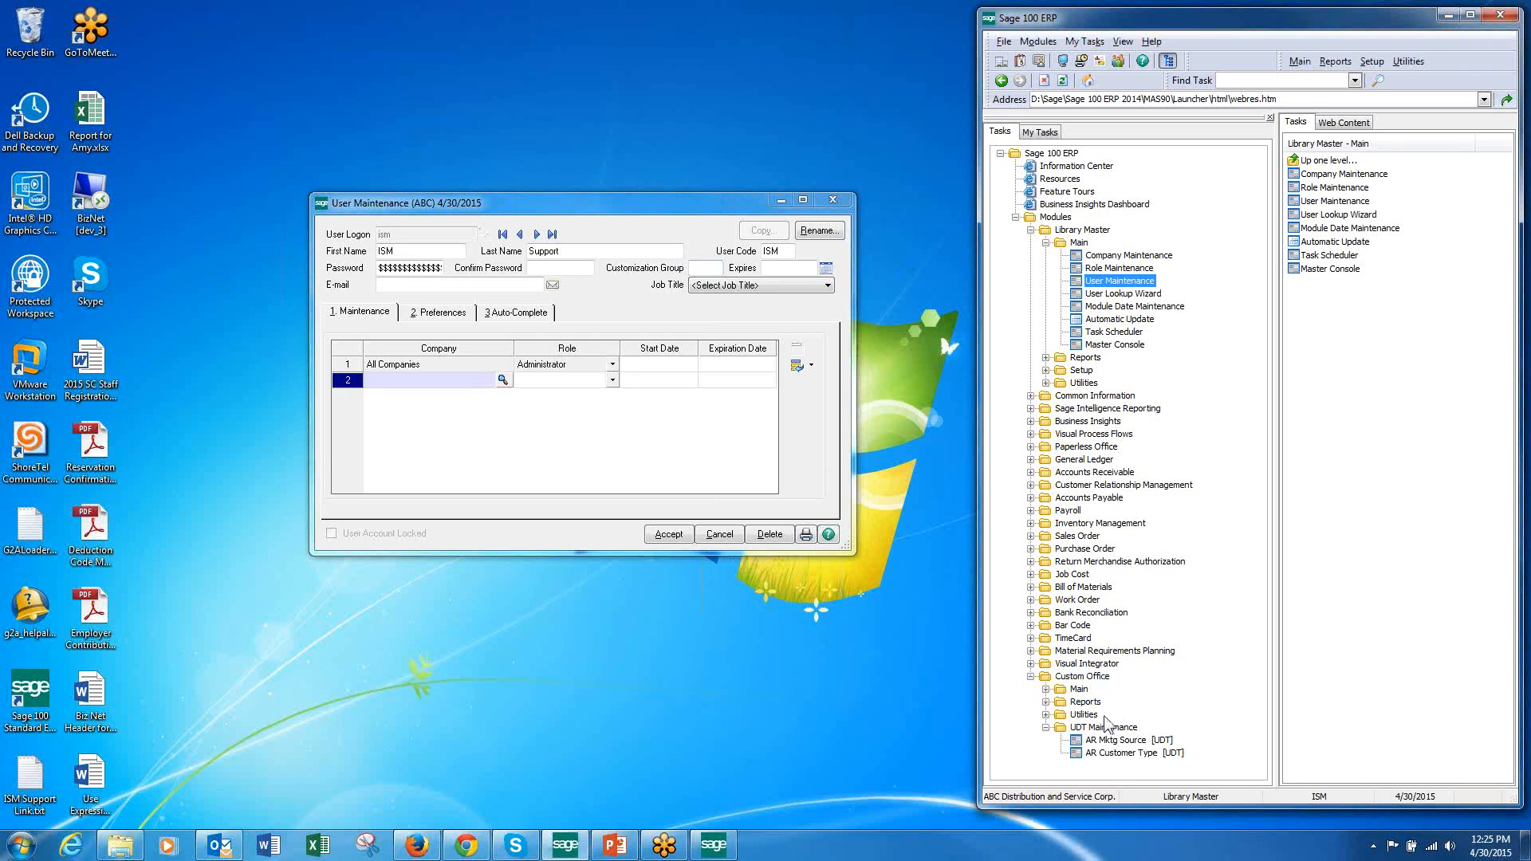
click(1079, 690)
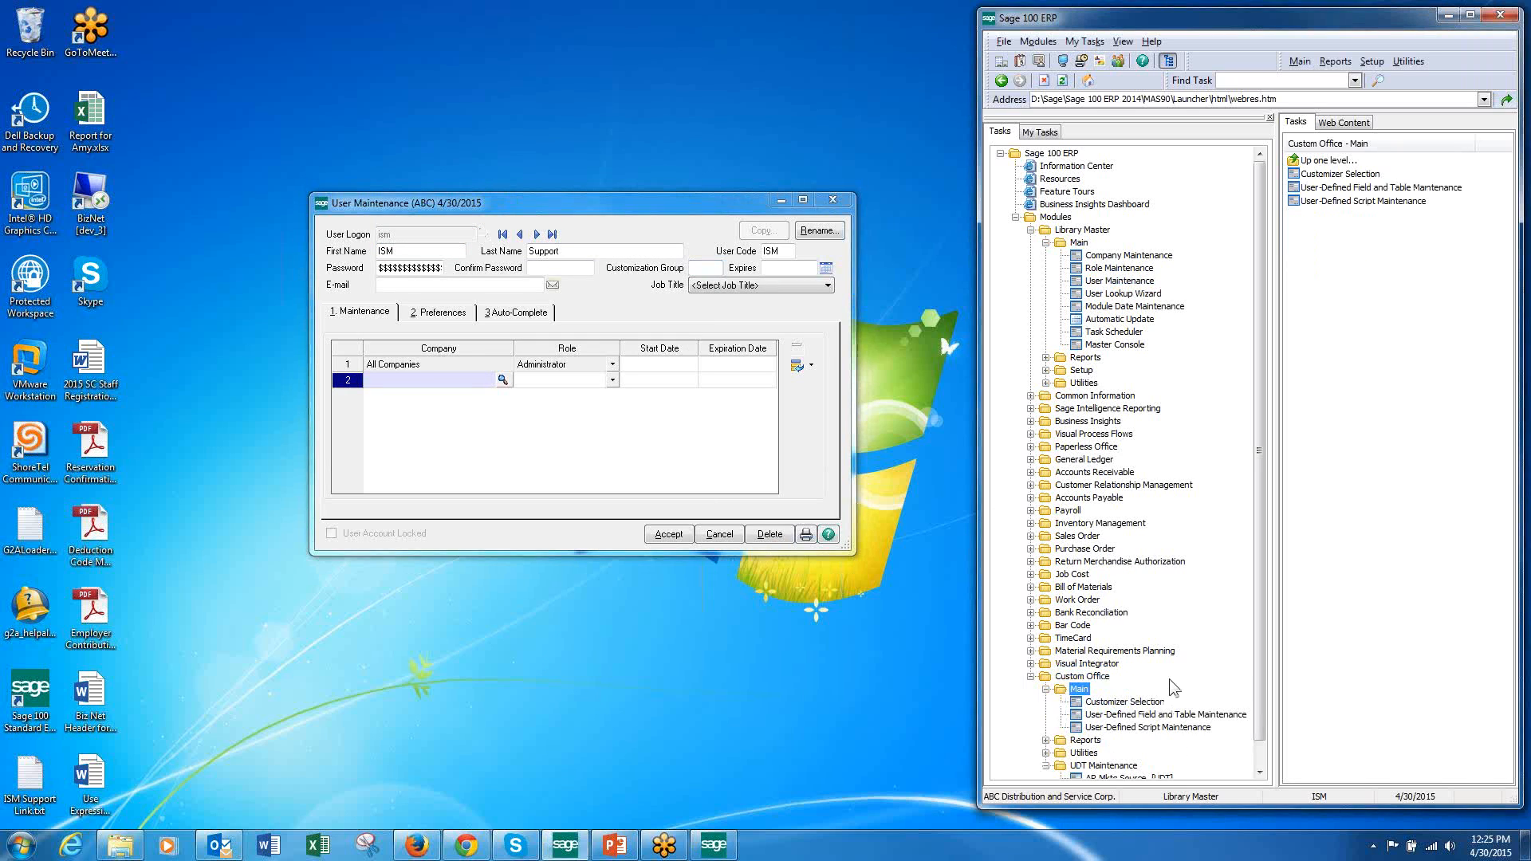
click(1122, 526)
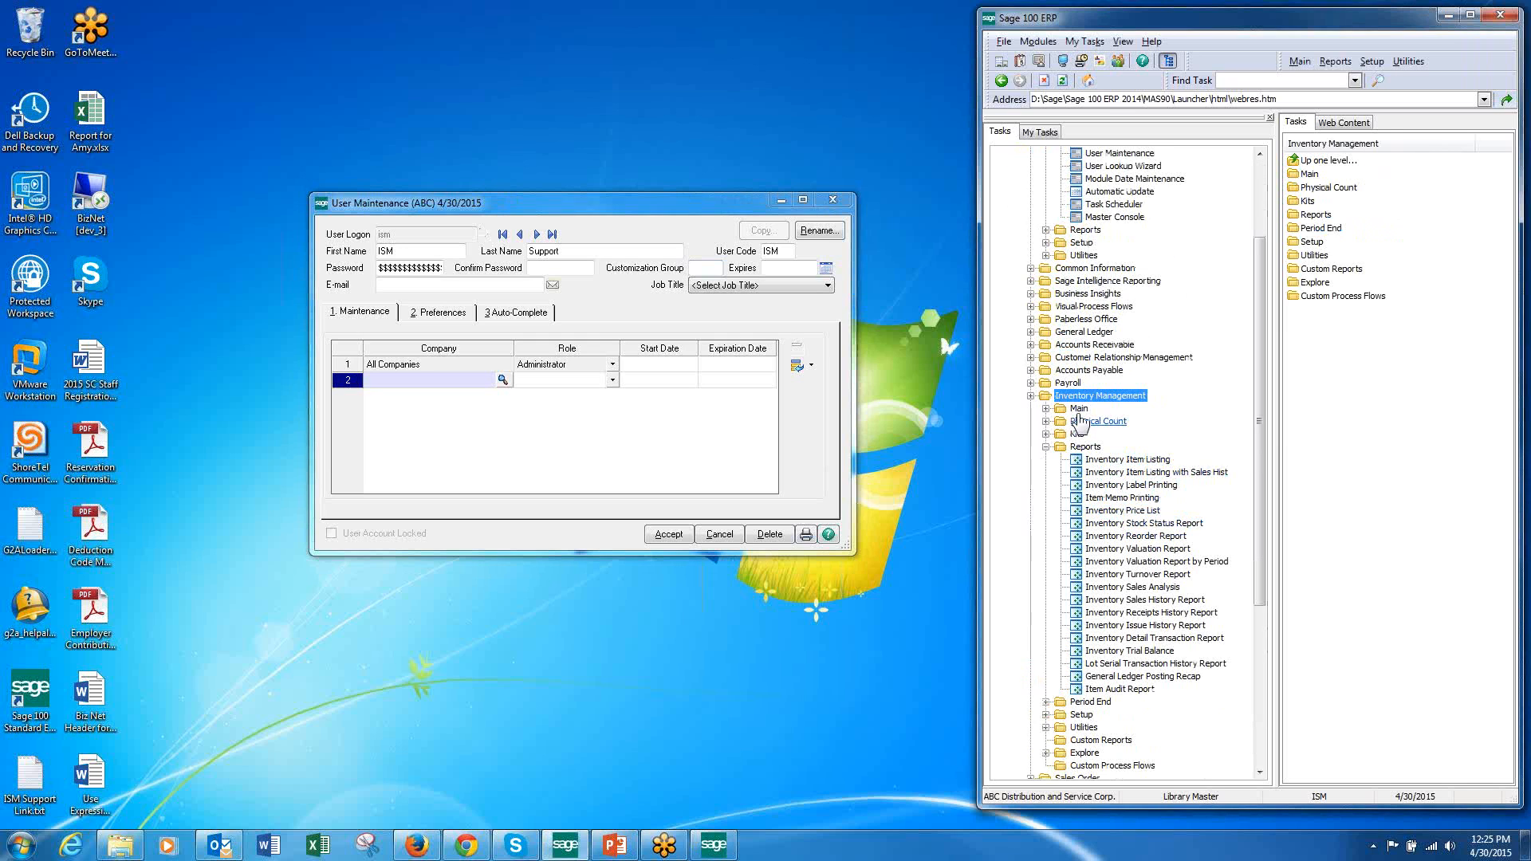
click(1046, 447)
click(1079, 409)
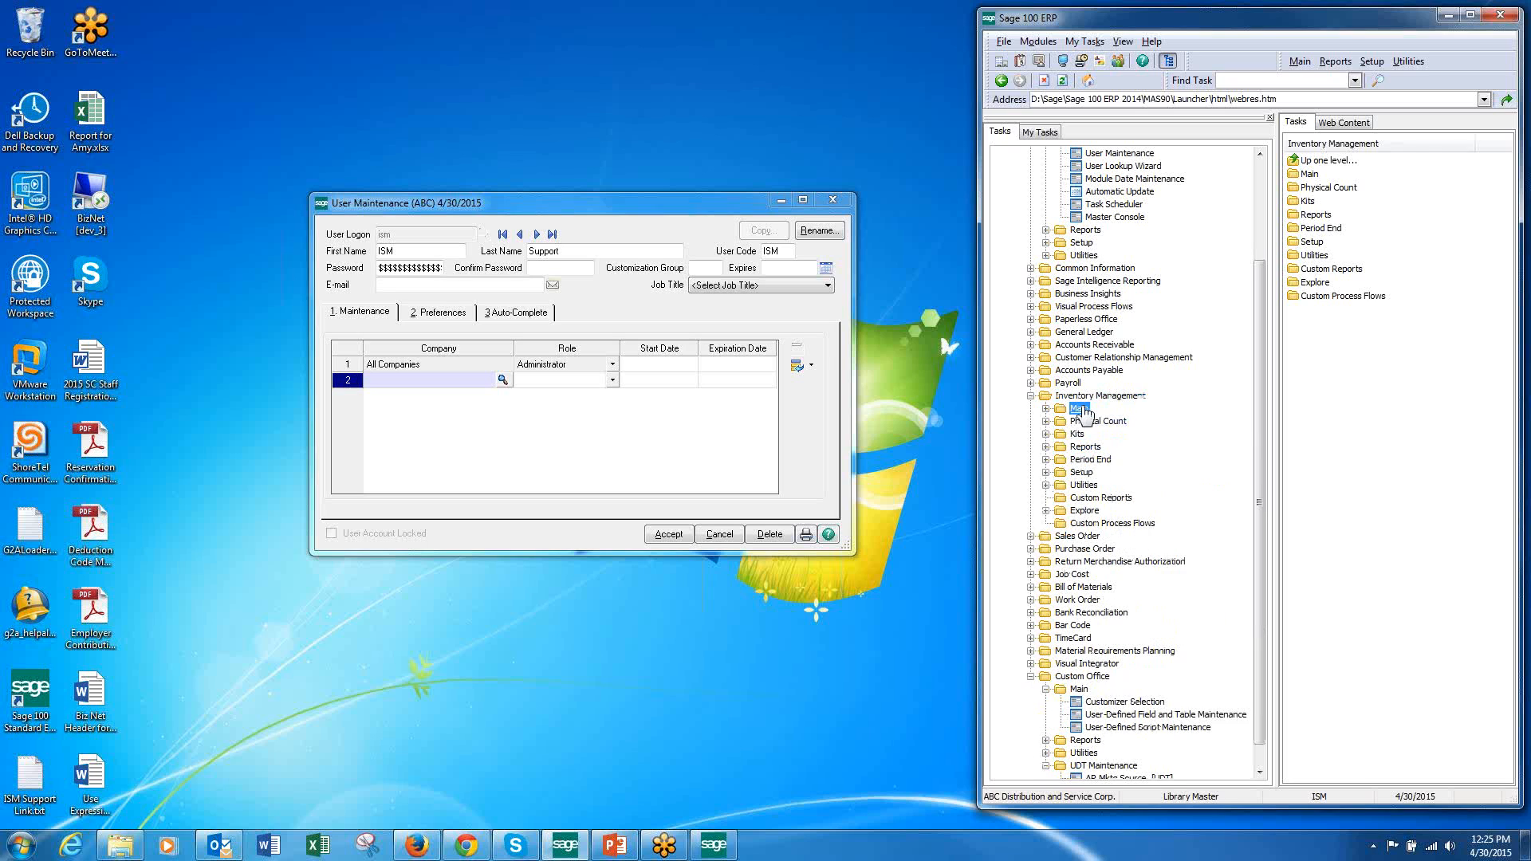
click(1126, 433)
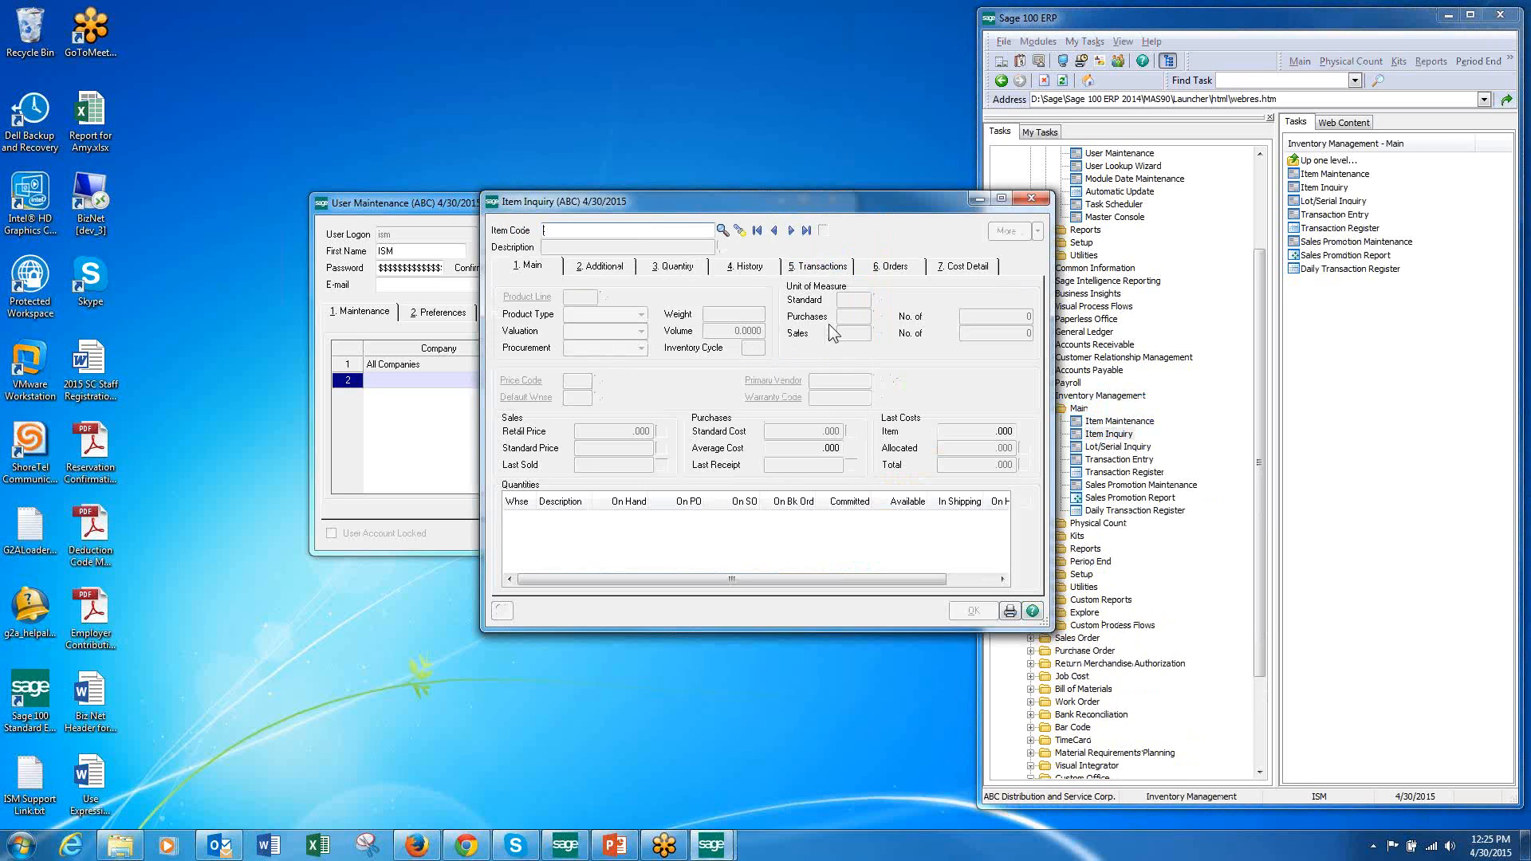
click(790, 230)
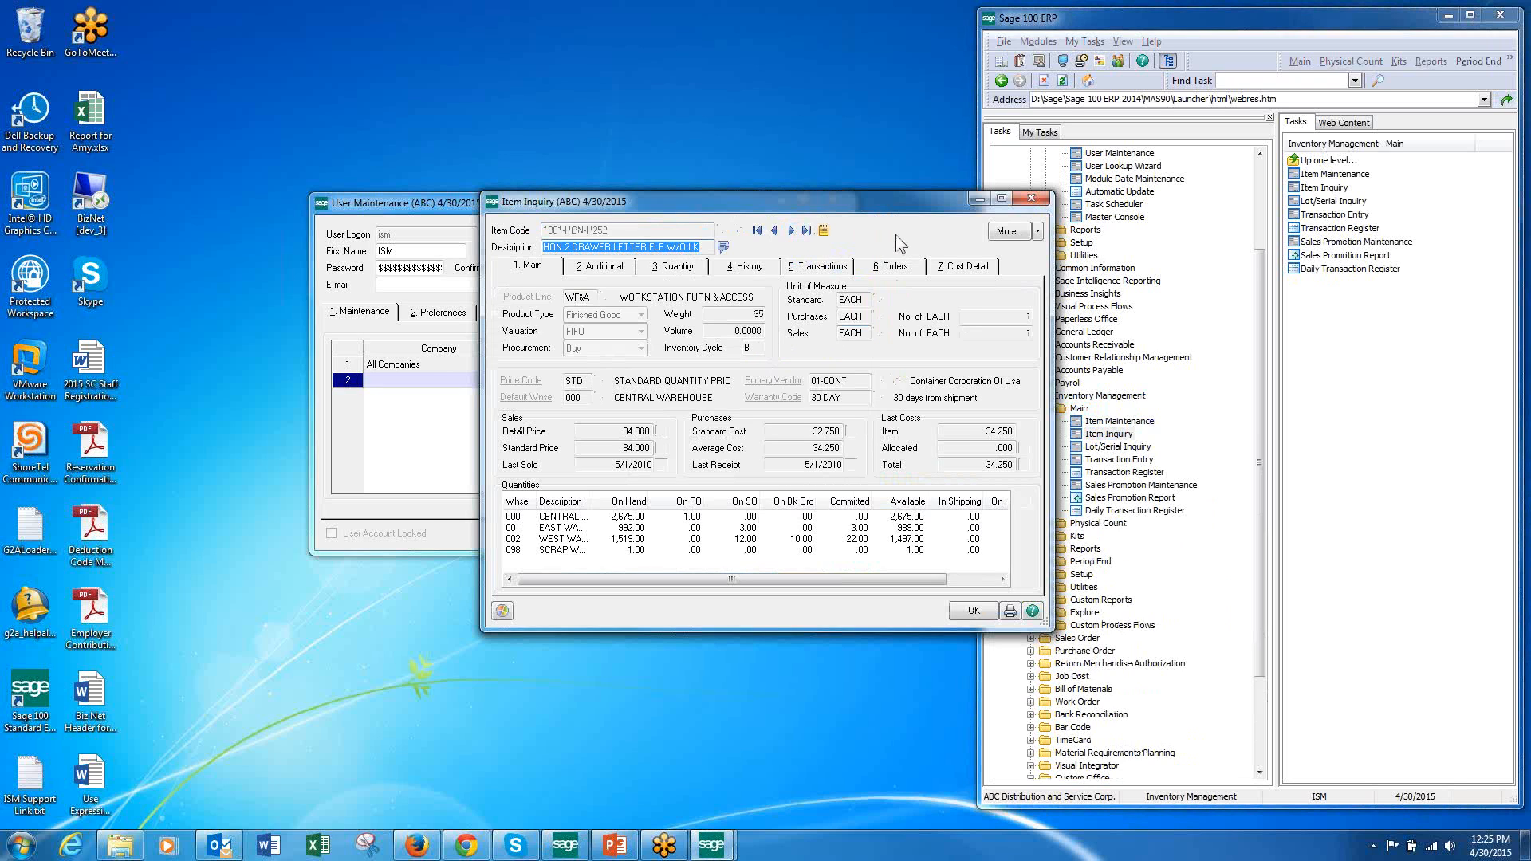
Step: Open the Customizer panel selection for Item Inquiry and examine which users are available for a new customized panel
right_click(896, 308)
mouse_move(923, 335)
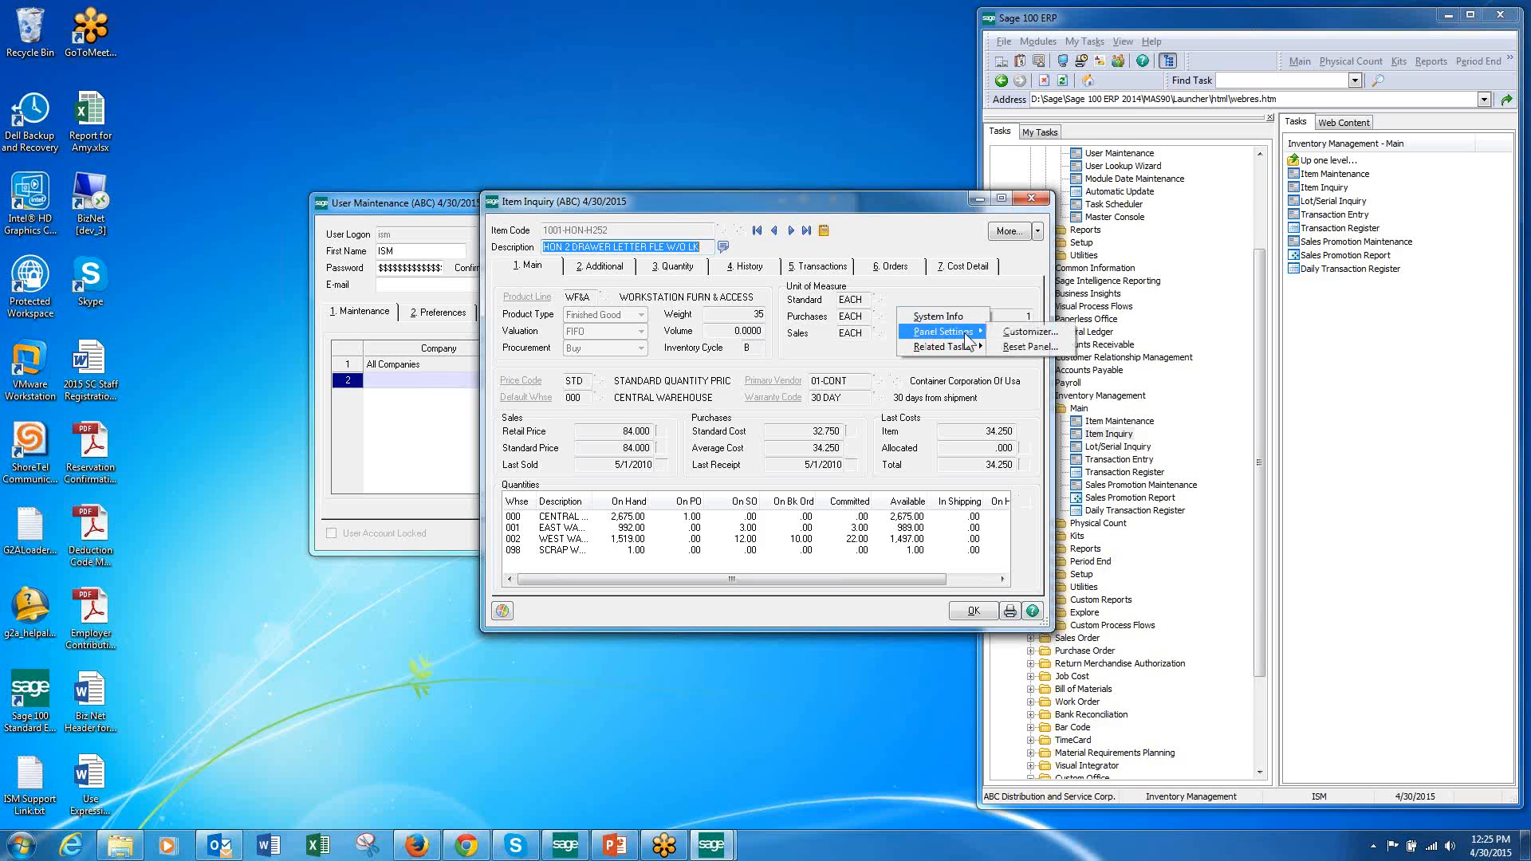
click(1008, 334)
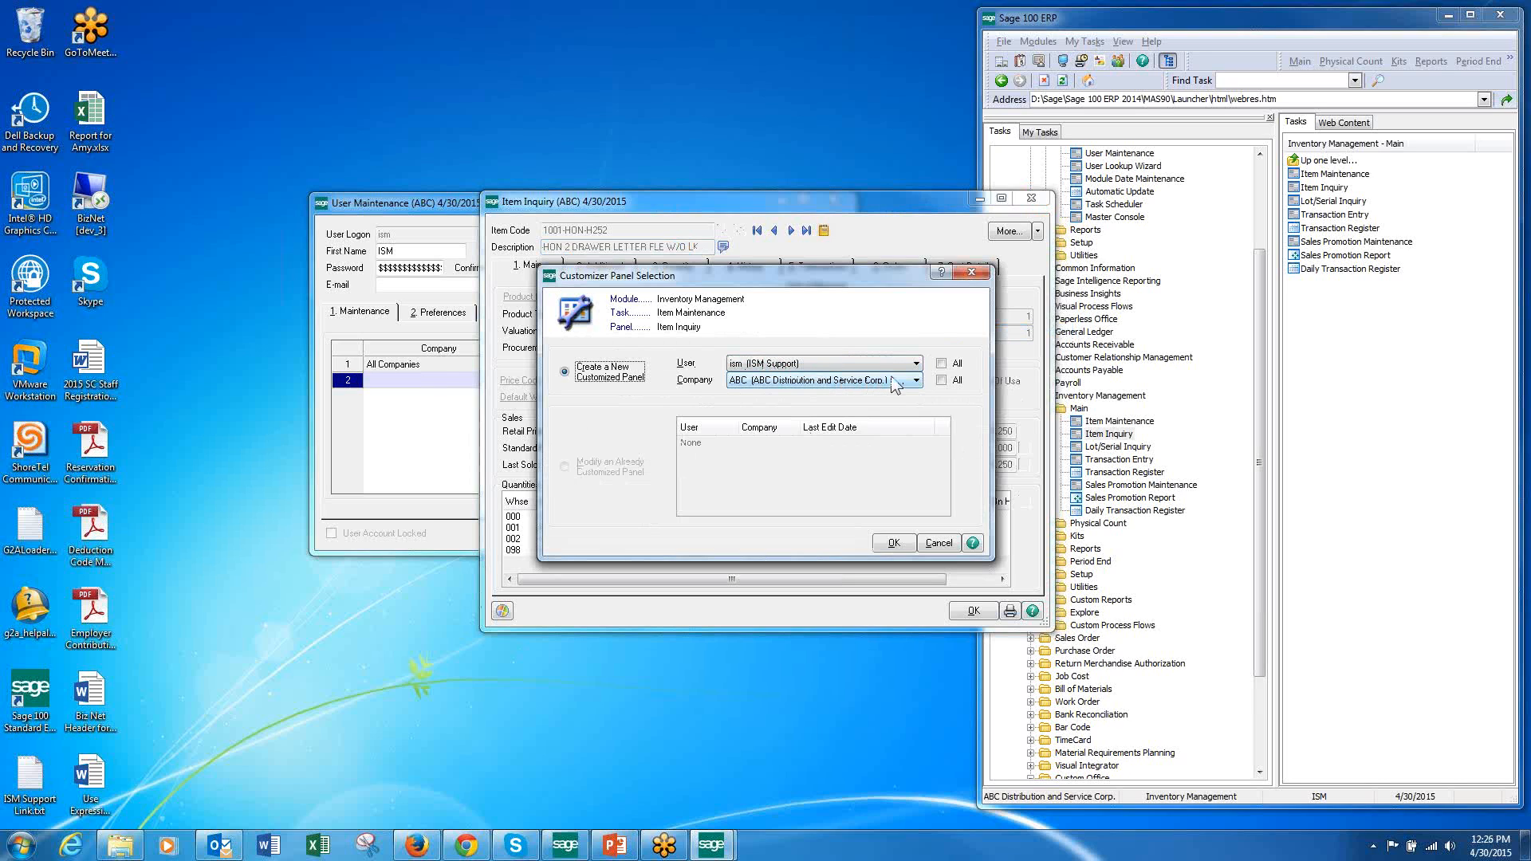
click(918, 364)
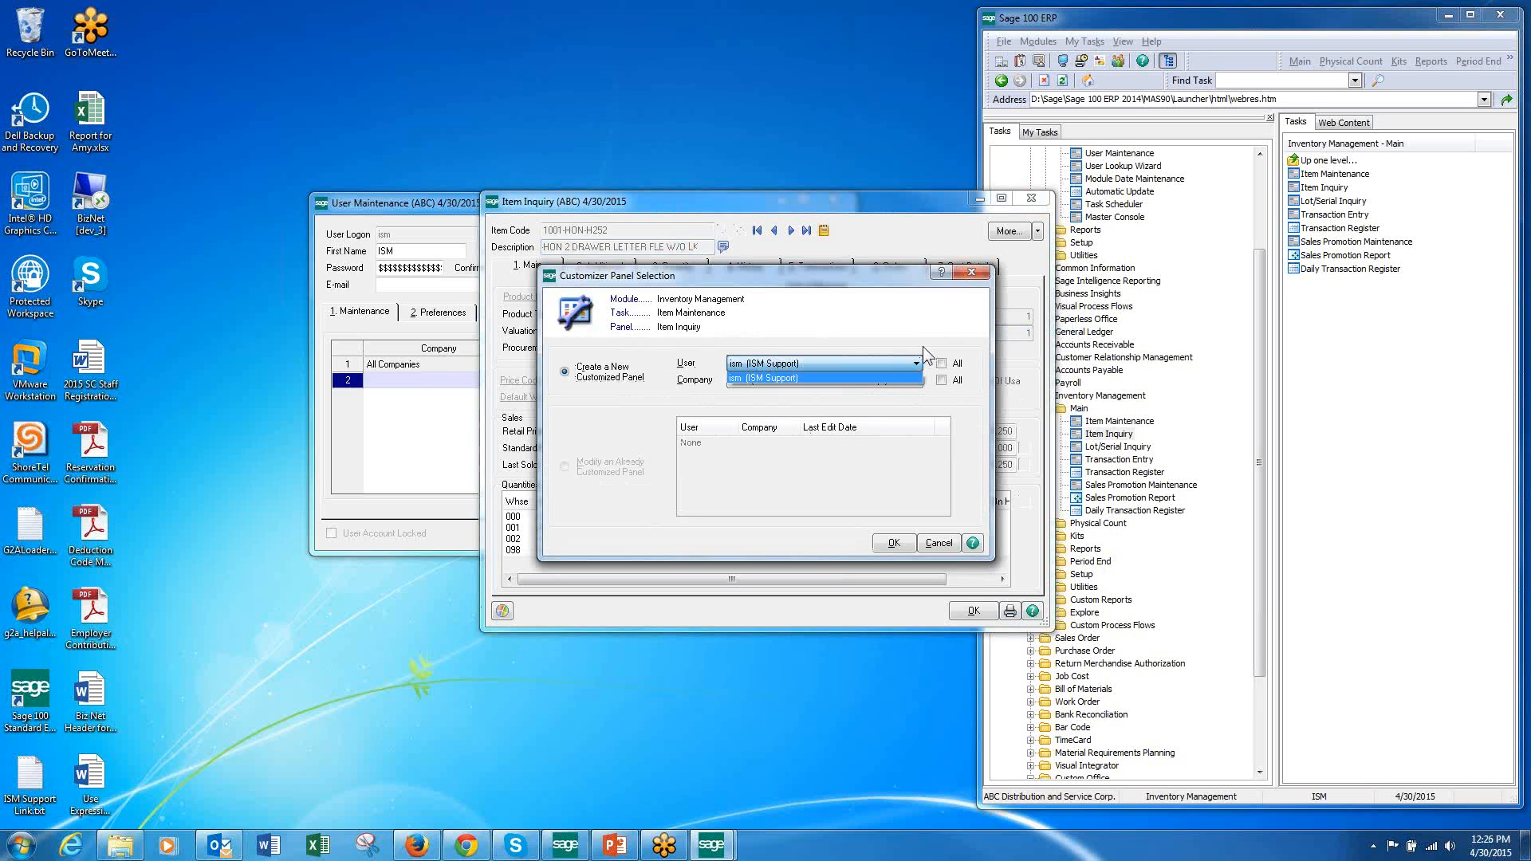
click(922, 348)
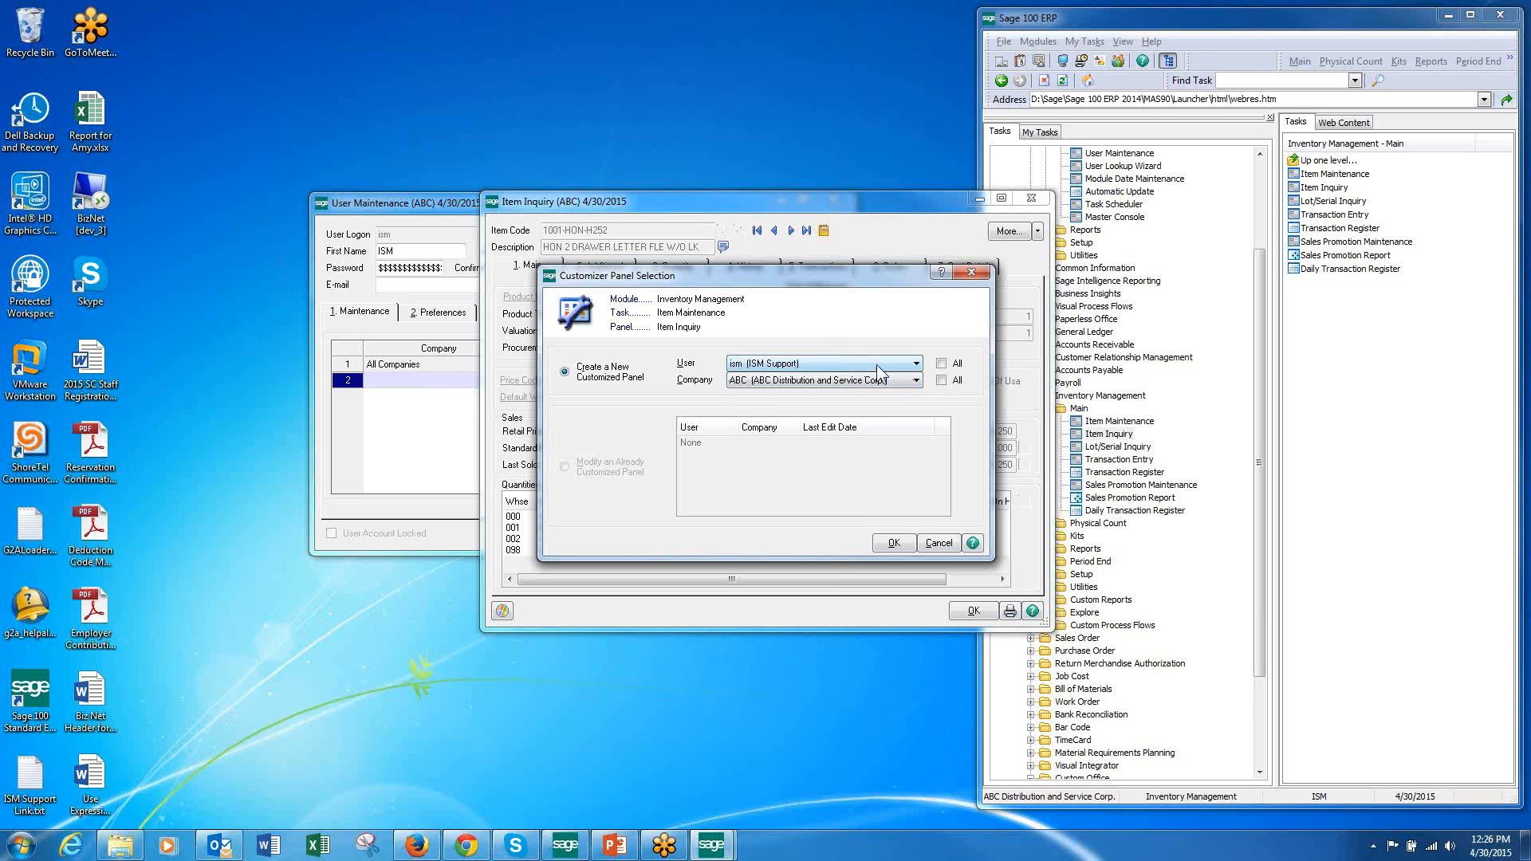
Step: Close User Maintenance without saving and cancel the Customizer panel selection
click(419, 199)
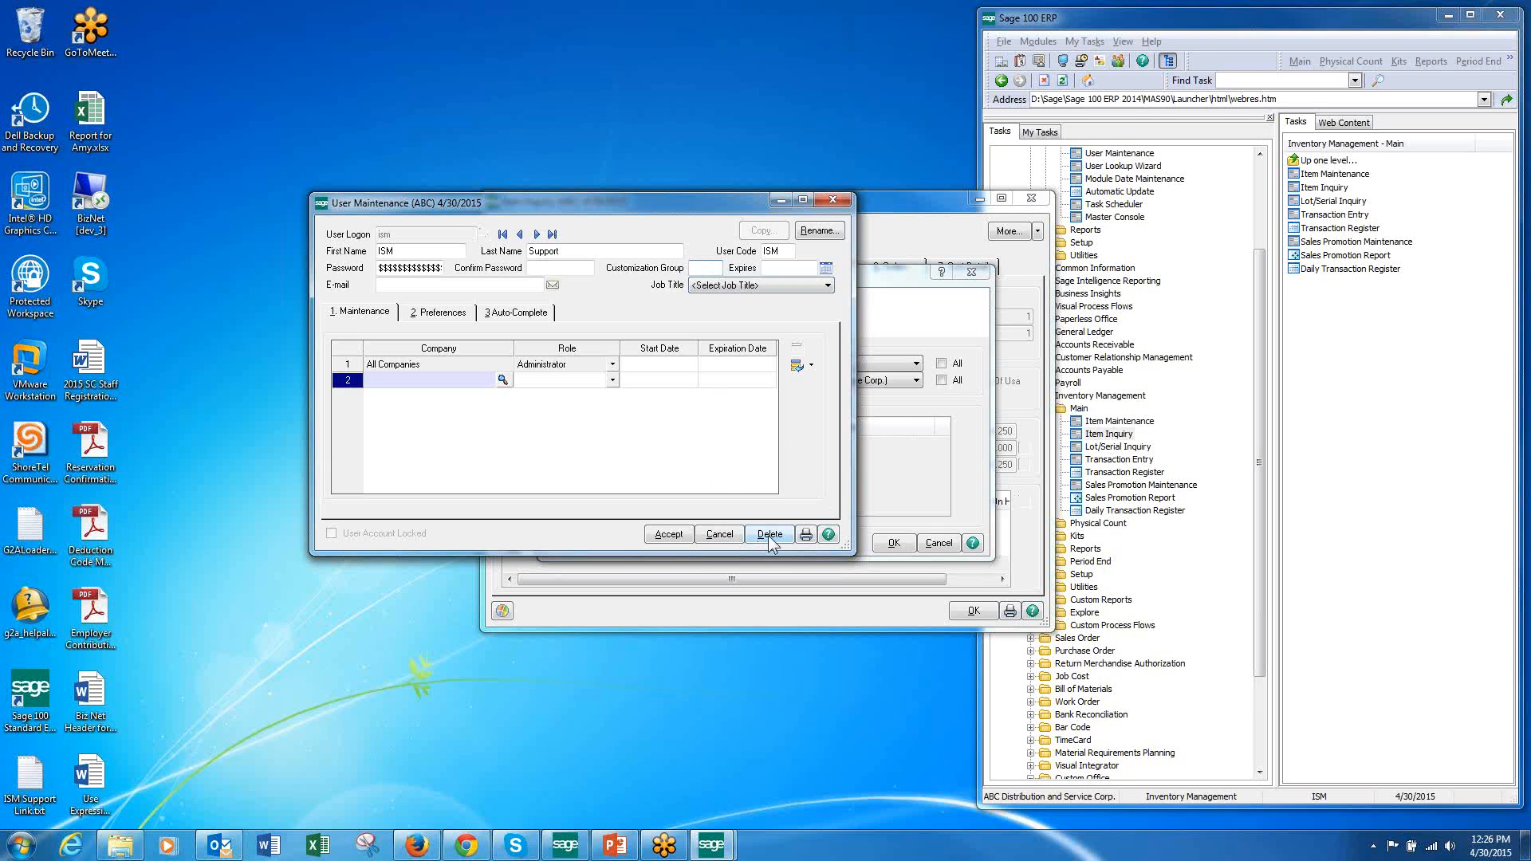
click(720, 534)
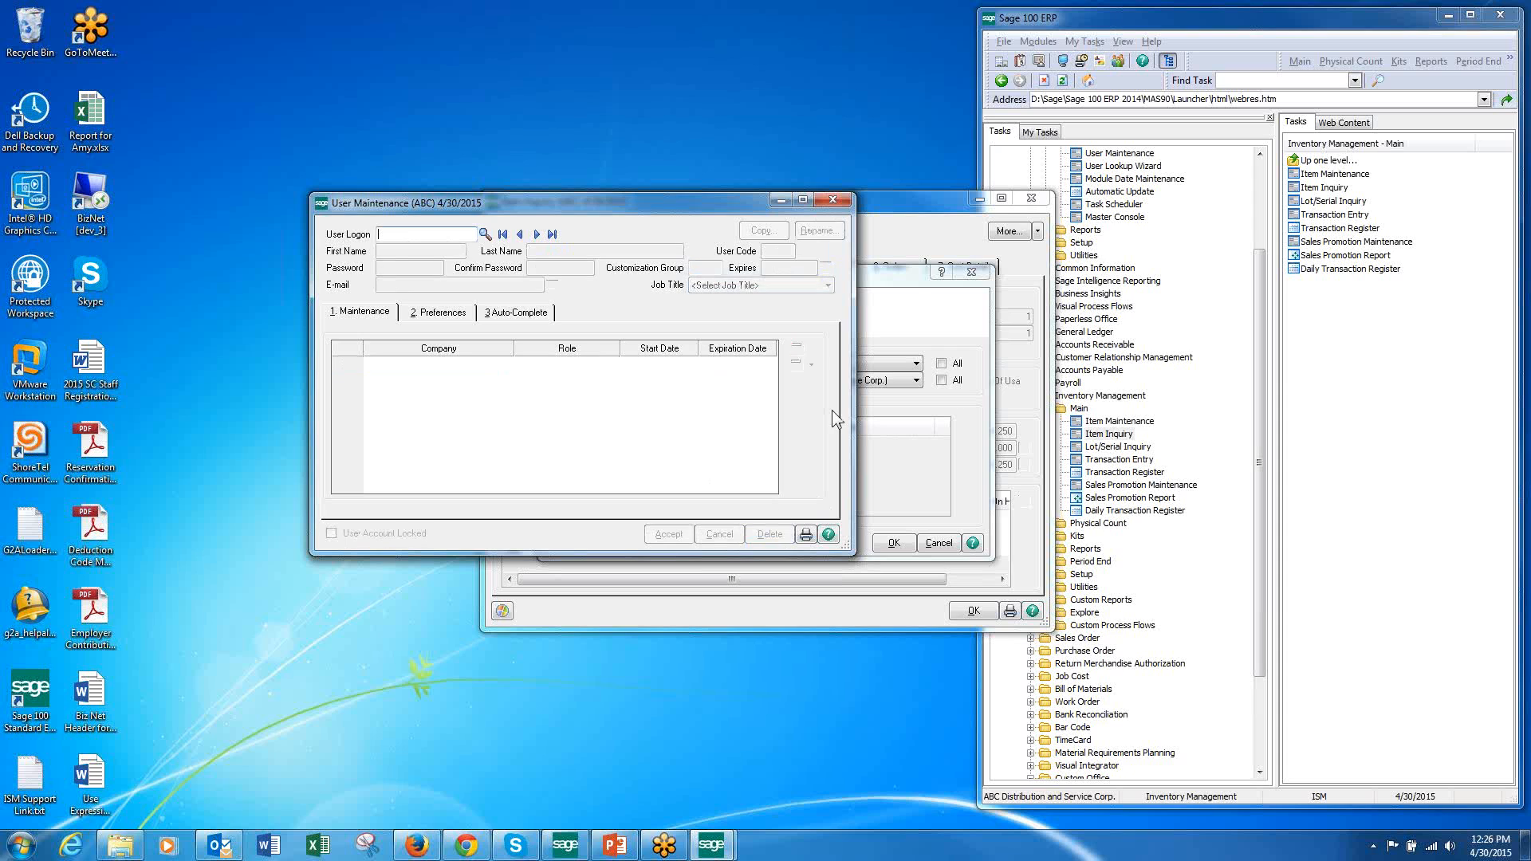
click(832, 201)
click(938, 543)
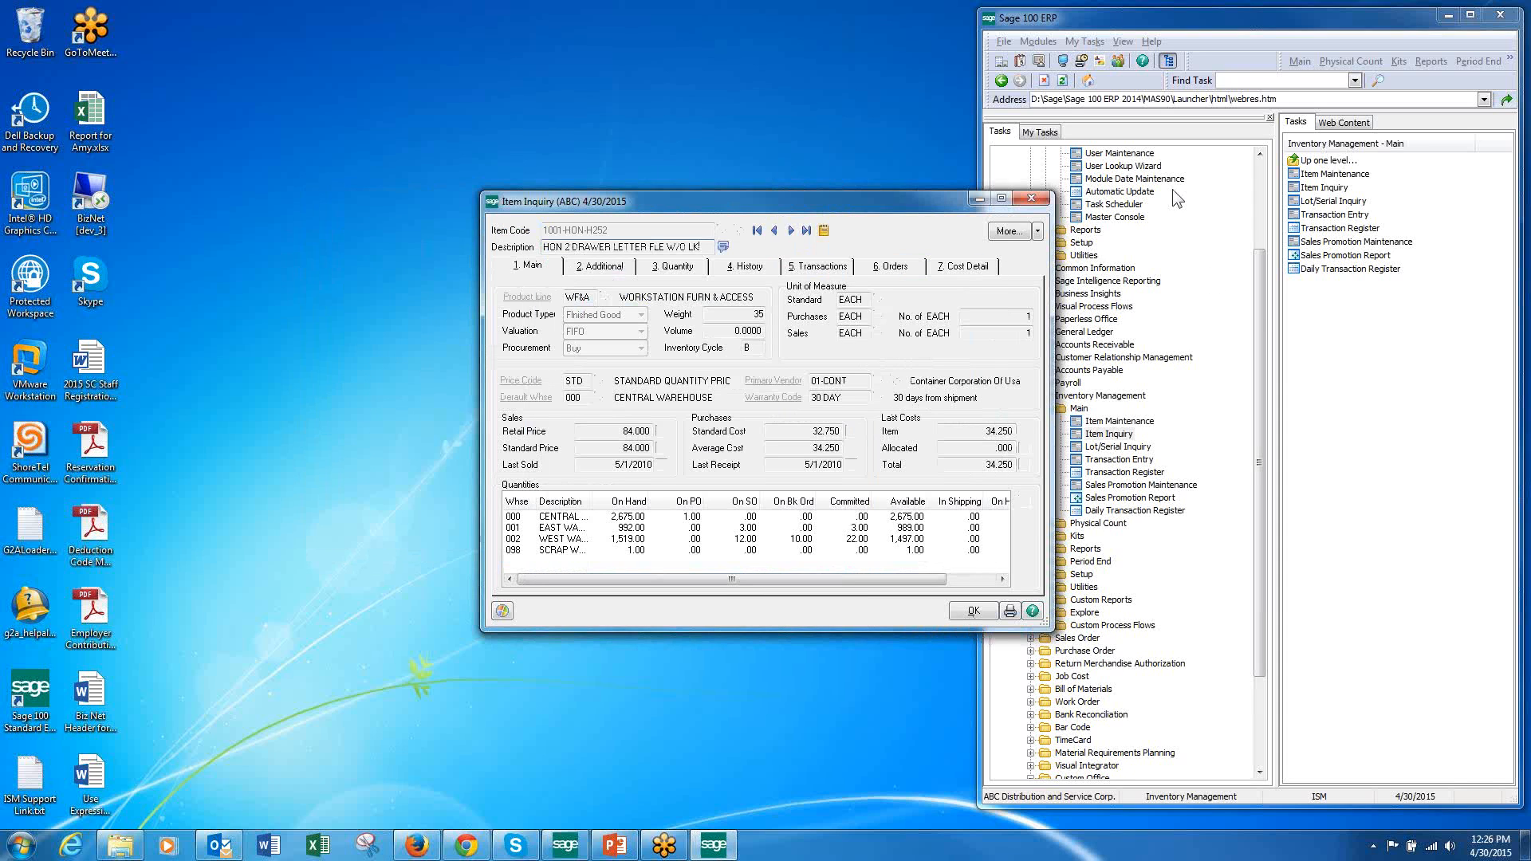
Step: Reopen User Maintenance from Library Master's Main tasks and load the first user record
drag(1262, 324, 1262, 208)
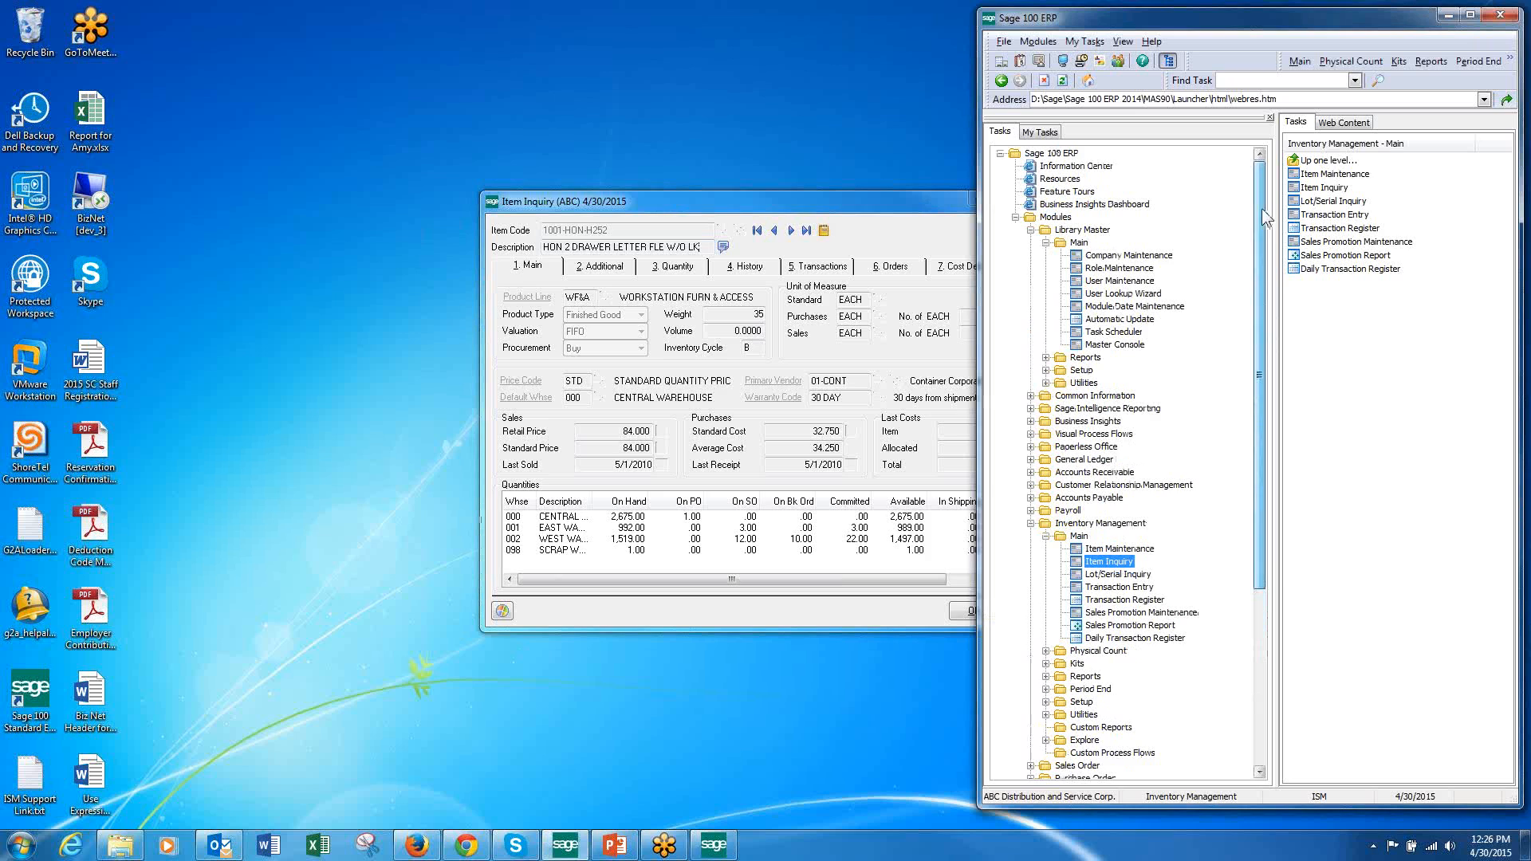
click(1149, 281)
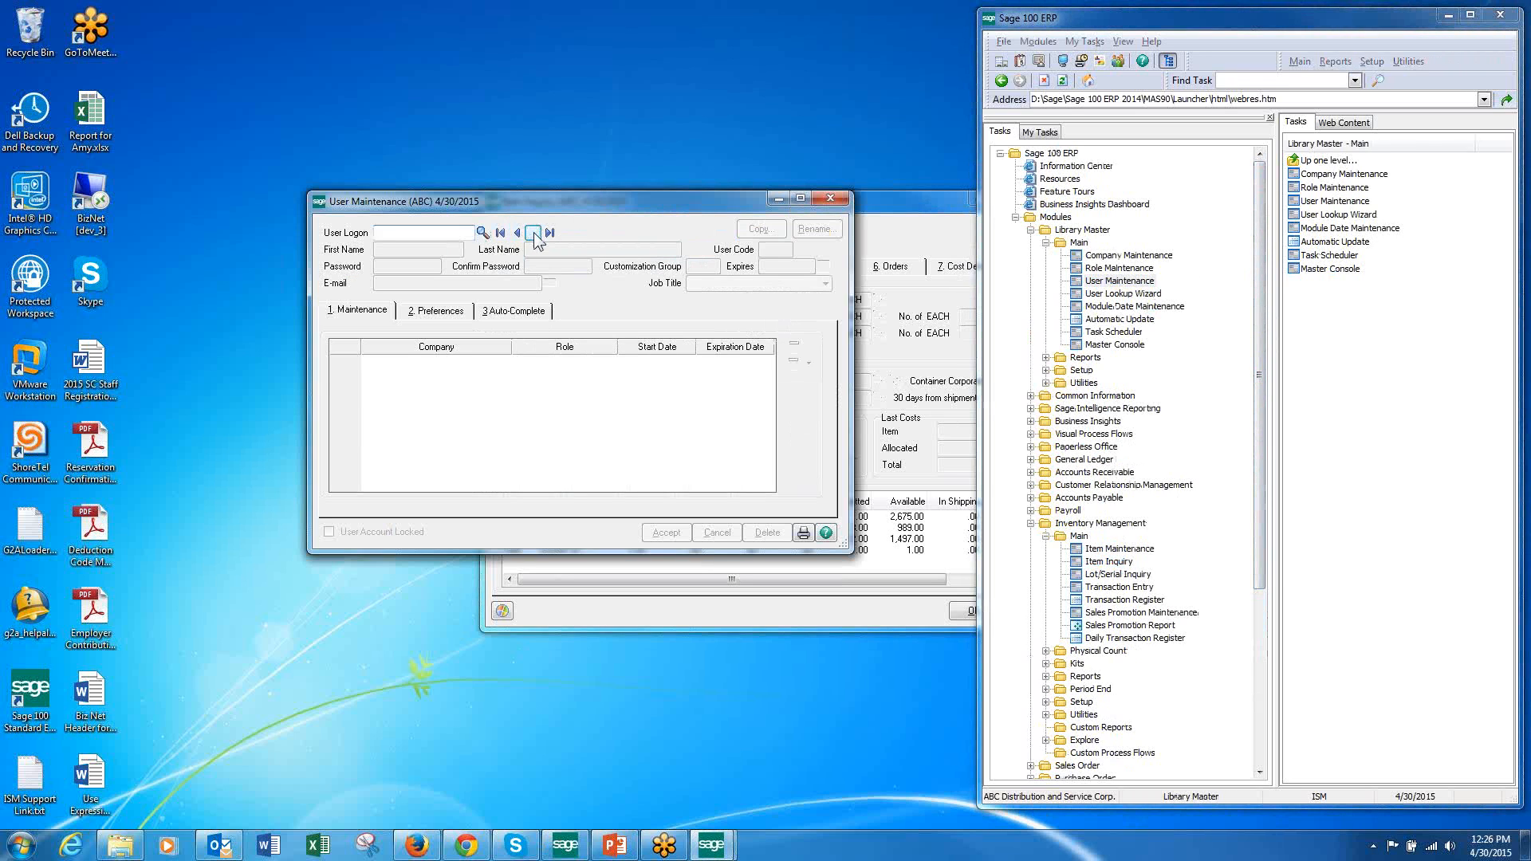
click(533, 233)
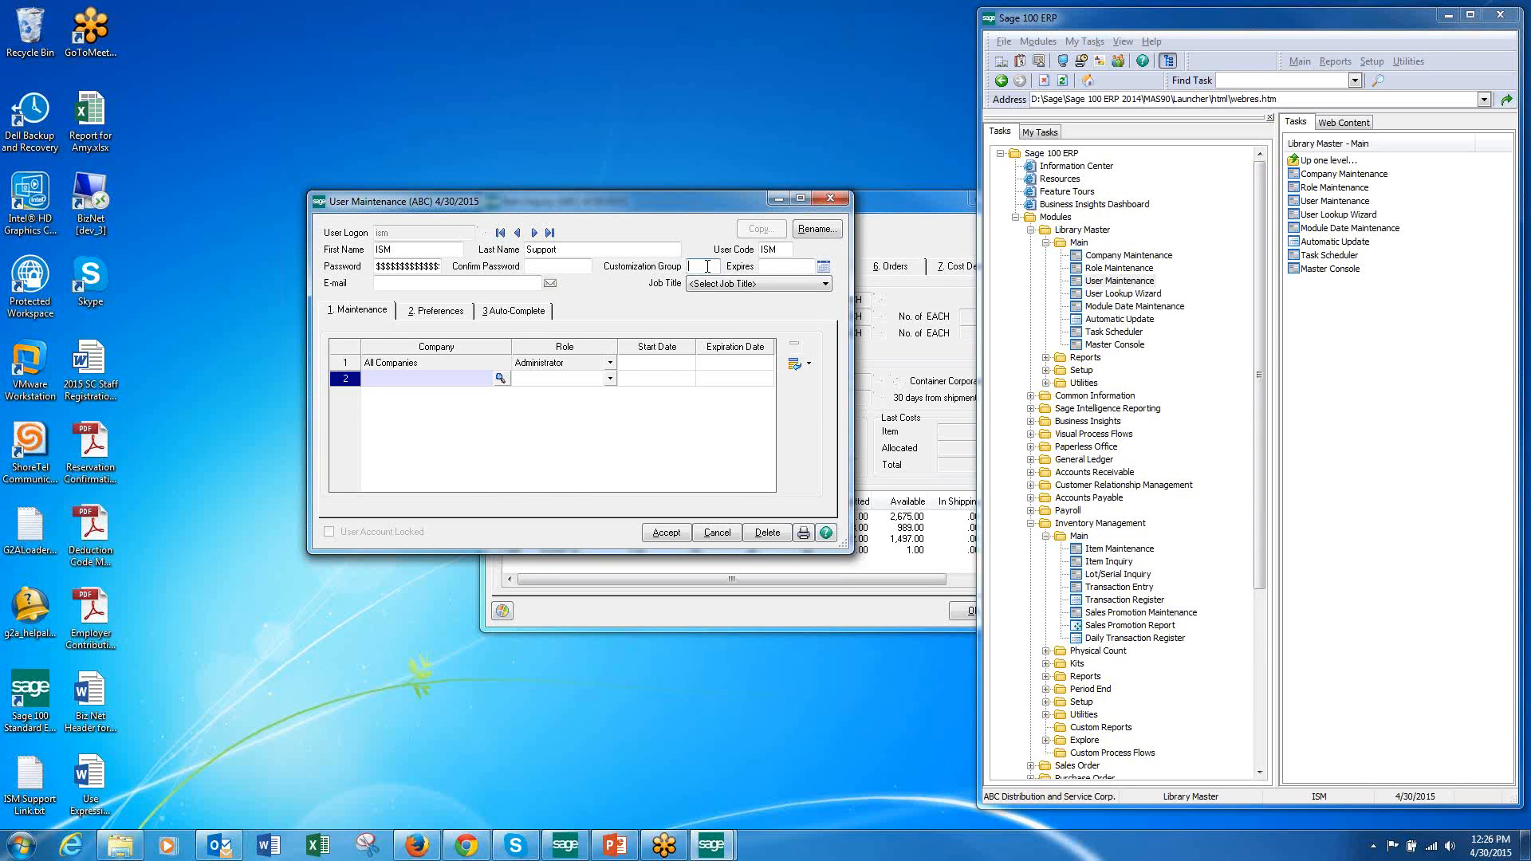
Step: Set the user's customization group to BUY, accept the record, and close User Maintenance
text(BYF)
key(BackSpace)
key(BackSpace)
key(BackSpace)
key(BackSpace)
key(BackSpace)
text(BUY)
click(666, 533)
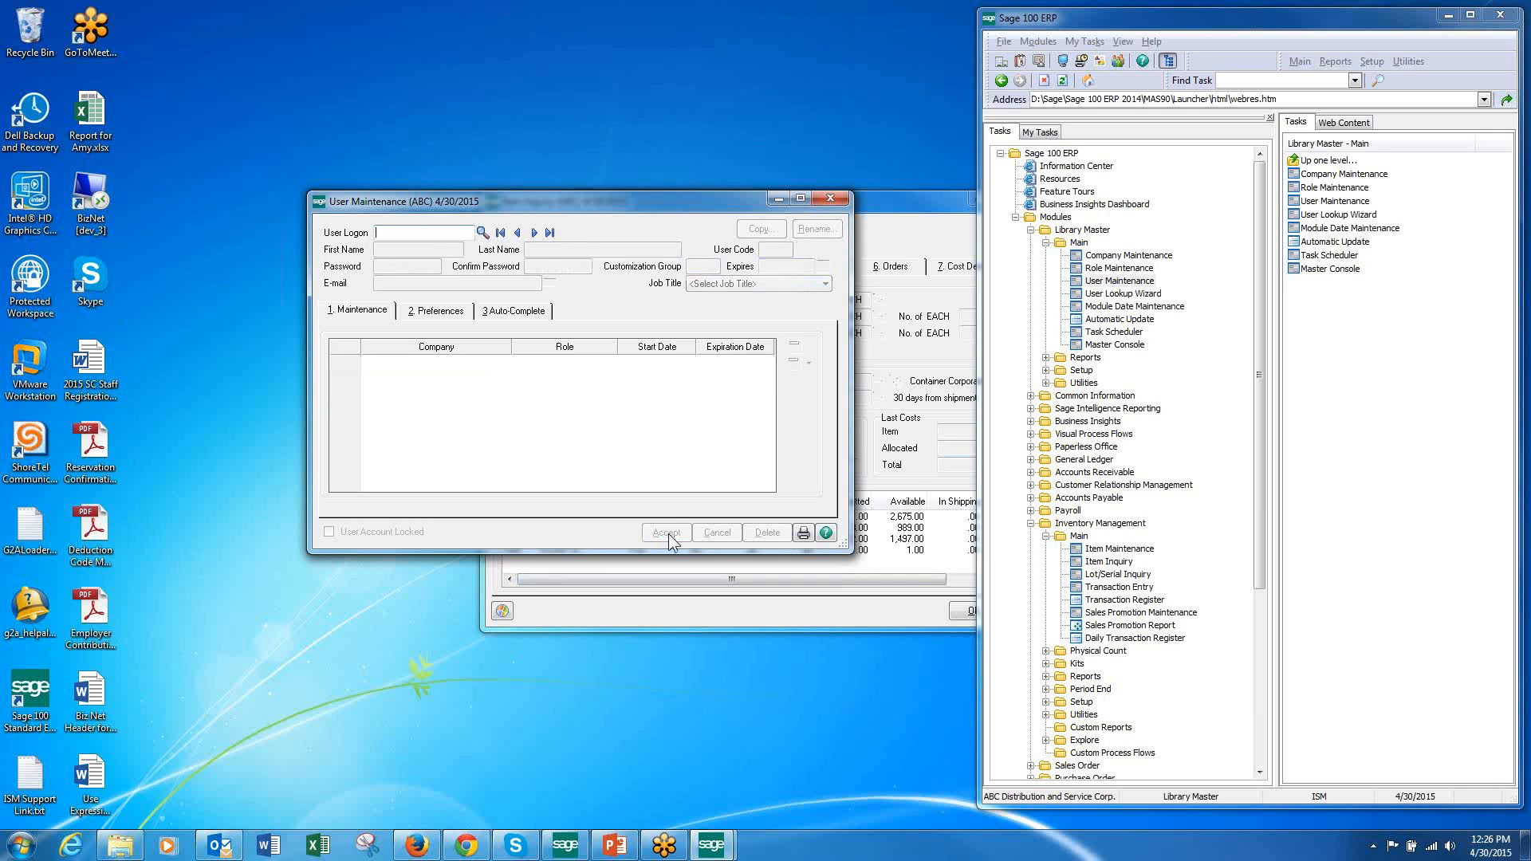
click(834, 197)
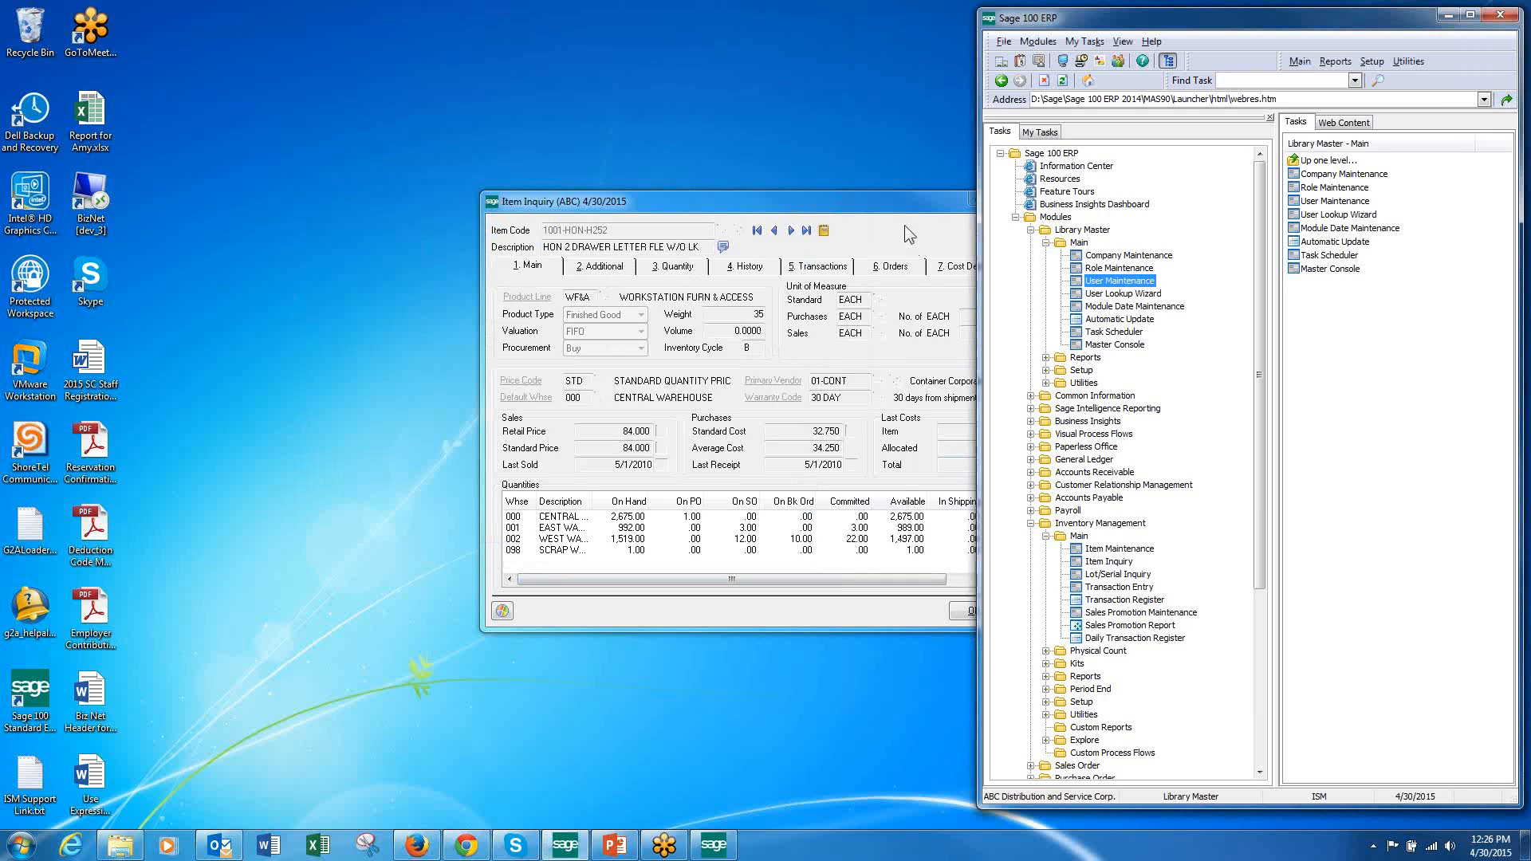
Step: Open the Customizer panel selection for Item Inquiry, examine the available users and companies, and cancel it
right_click(913, 303)
mouse_move(957, 325)
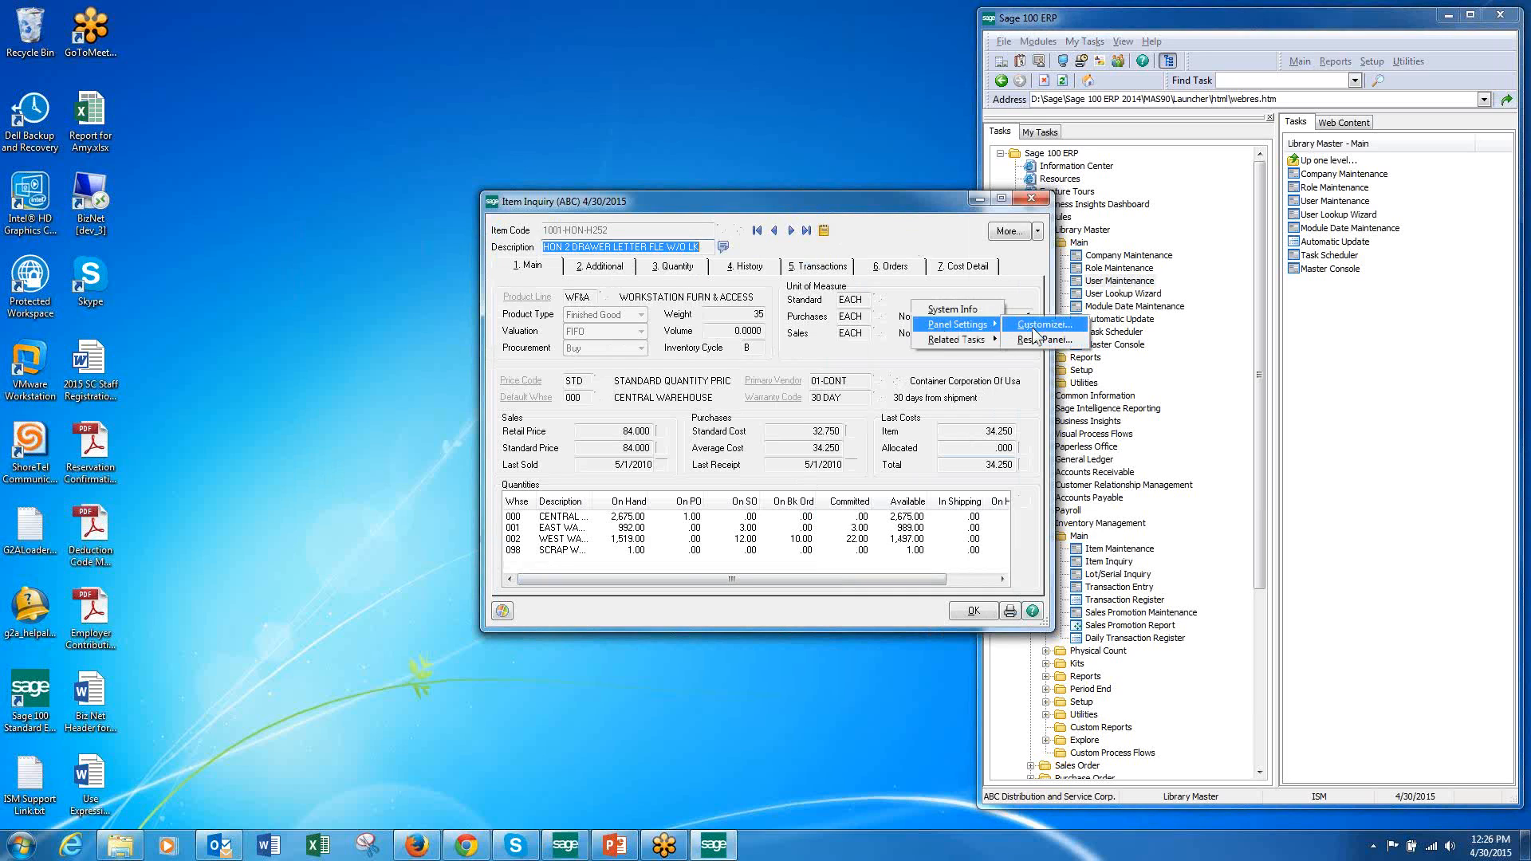
click(1032, 324)
click(915, 363)
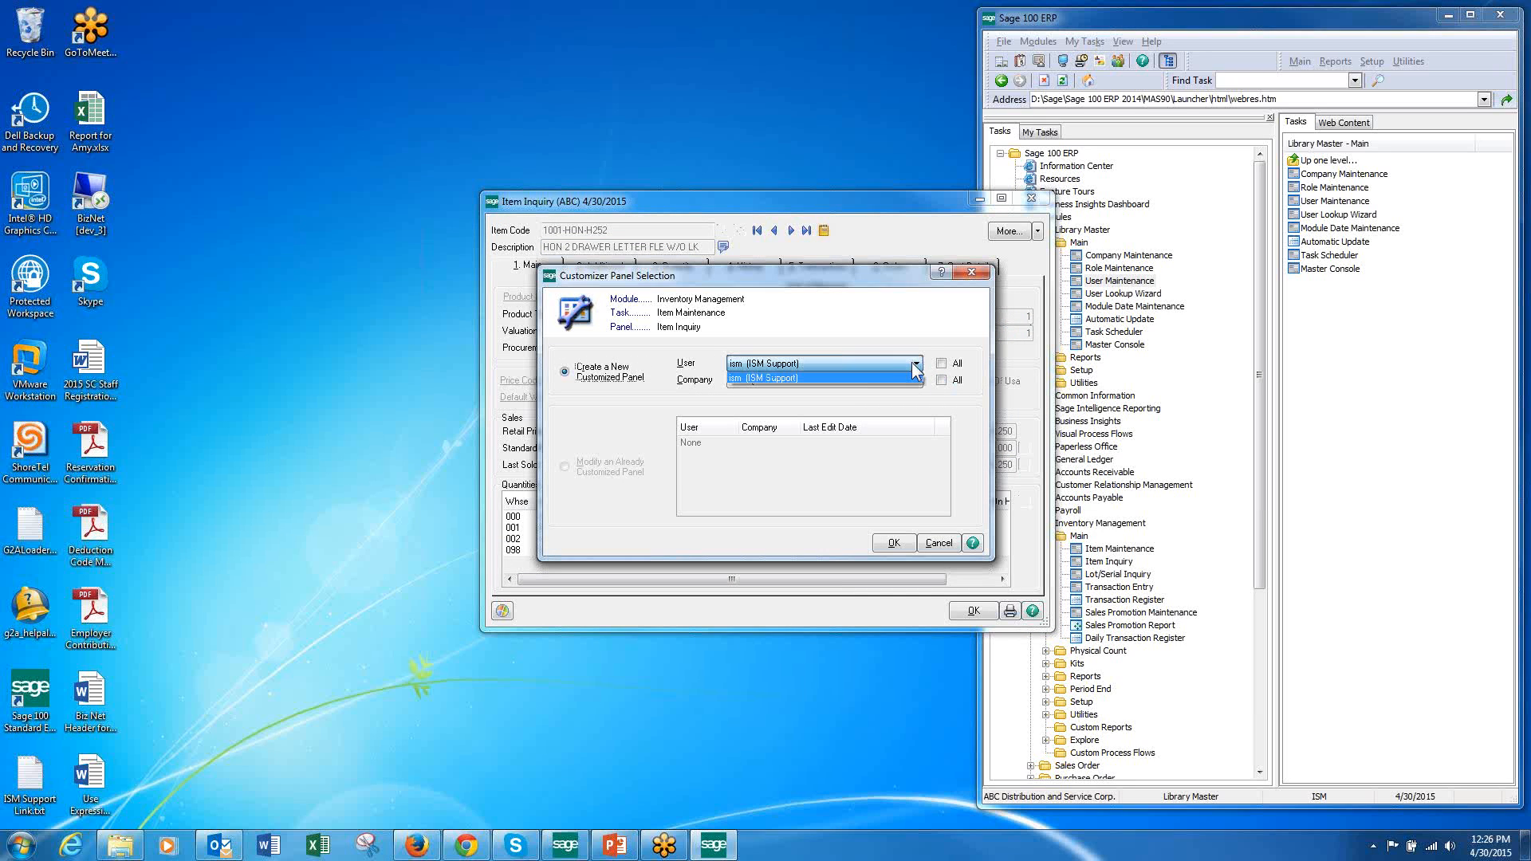
click(916, 343)
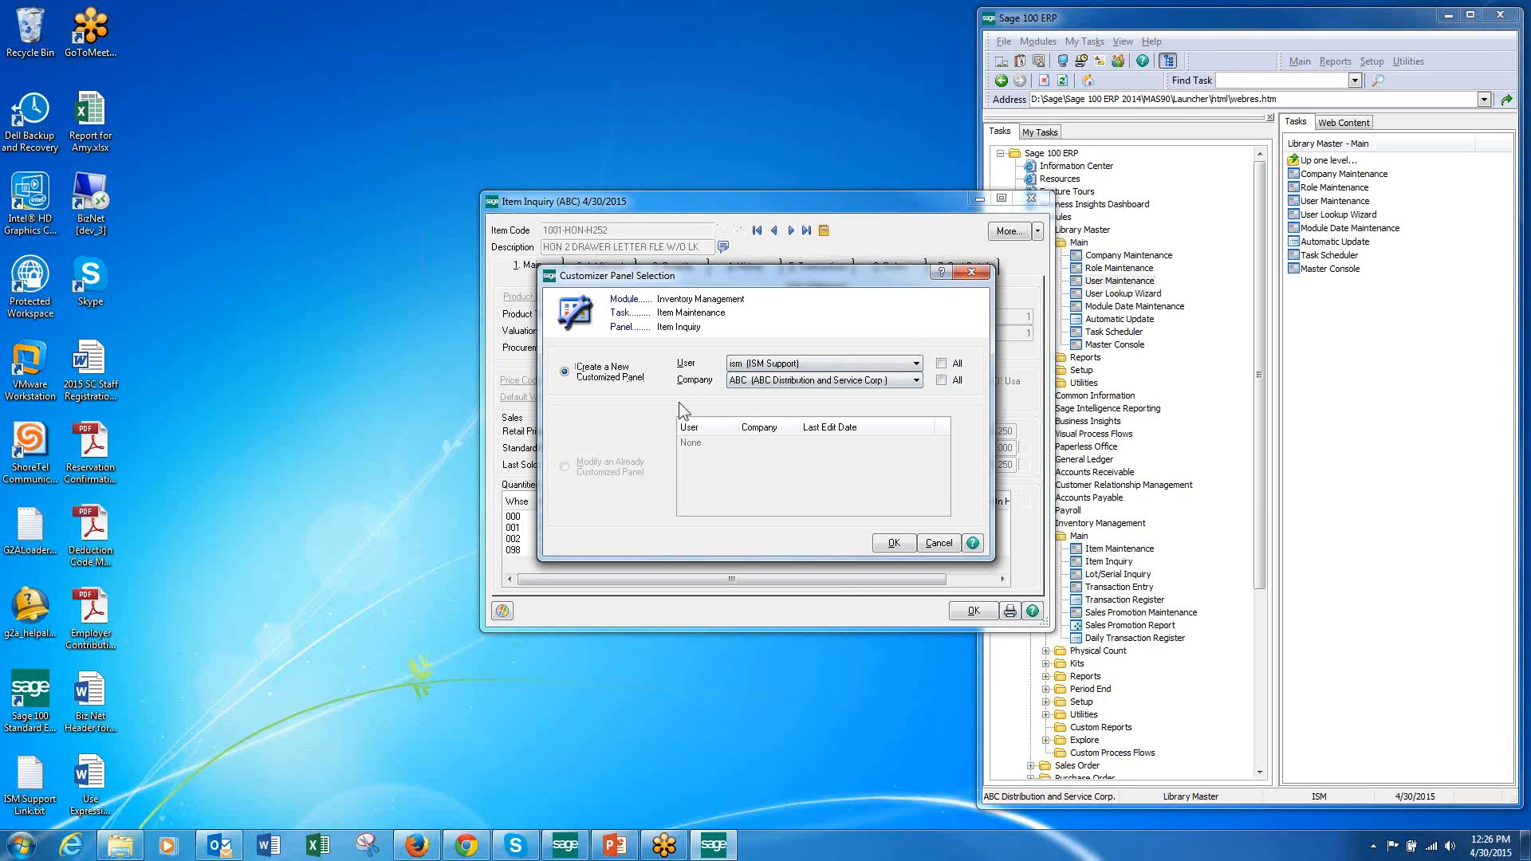
click(864, 380)
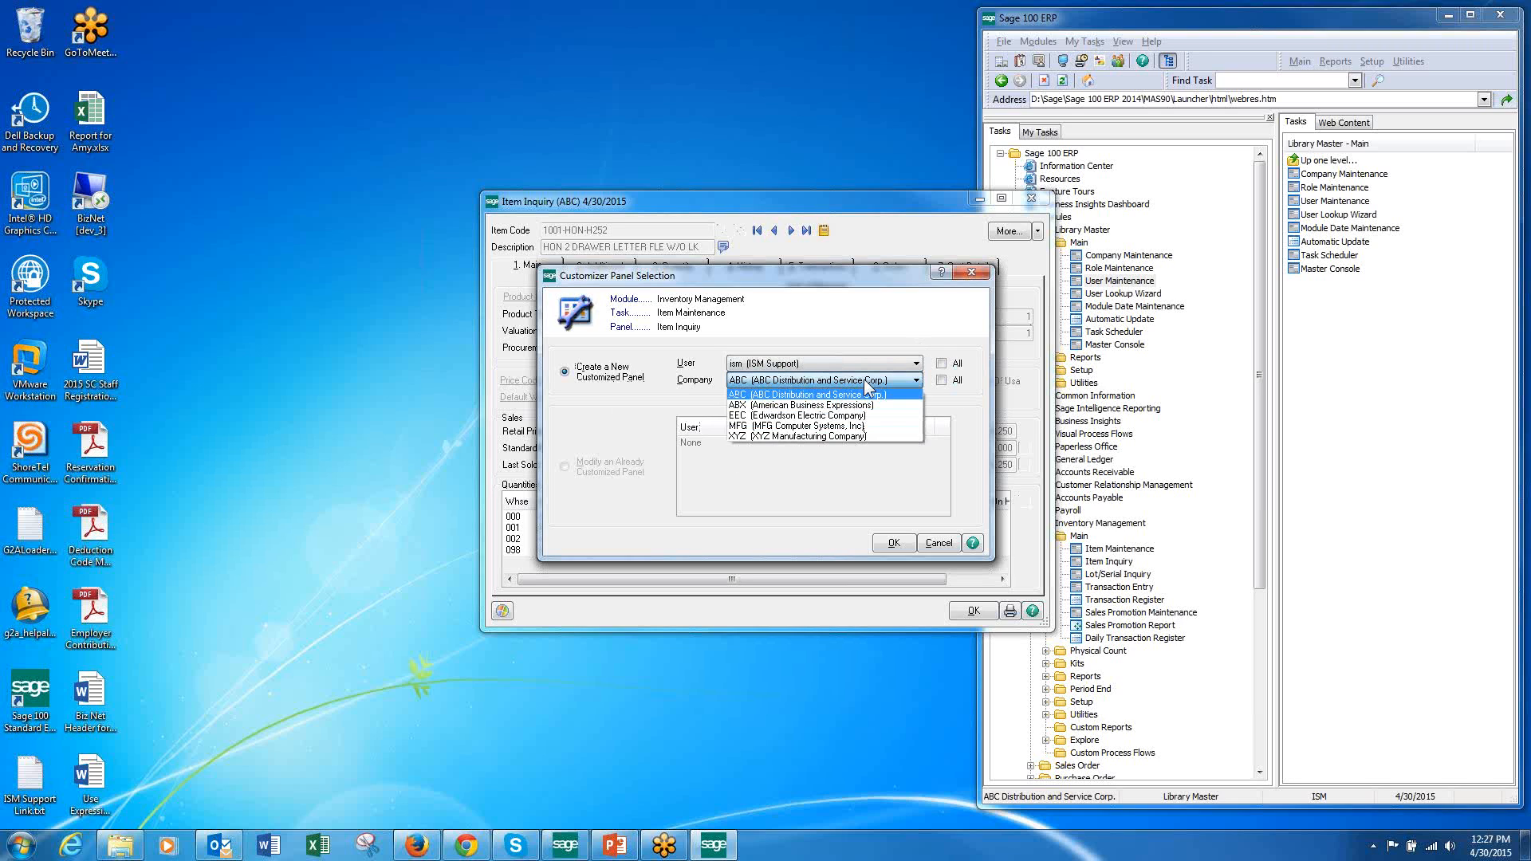
click(877, 365)
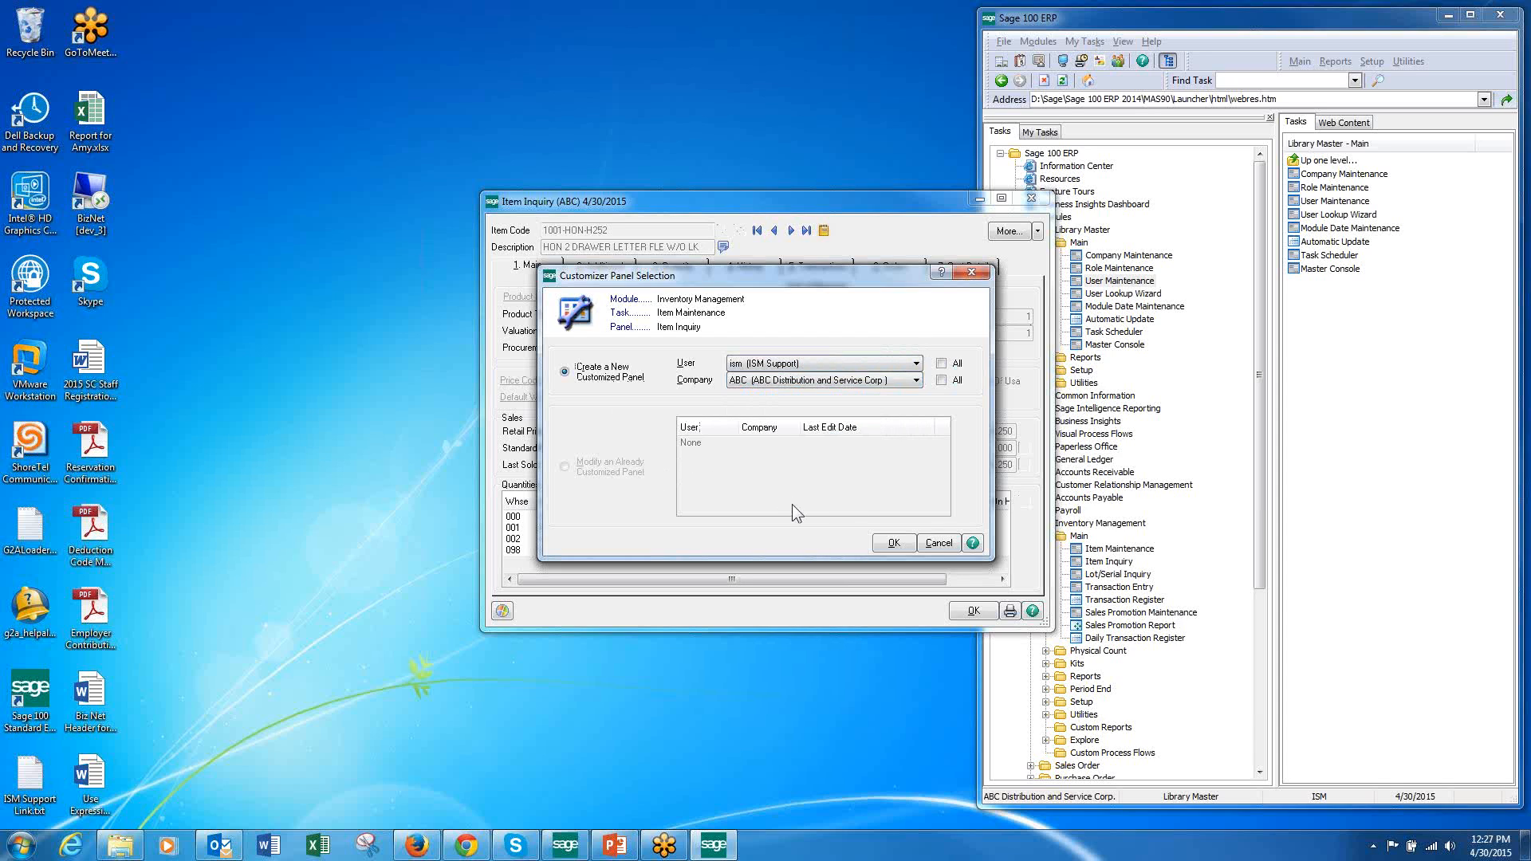
click(939, 544)
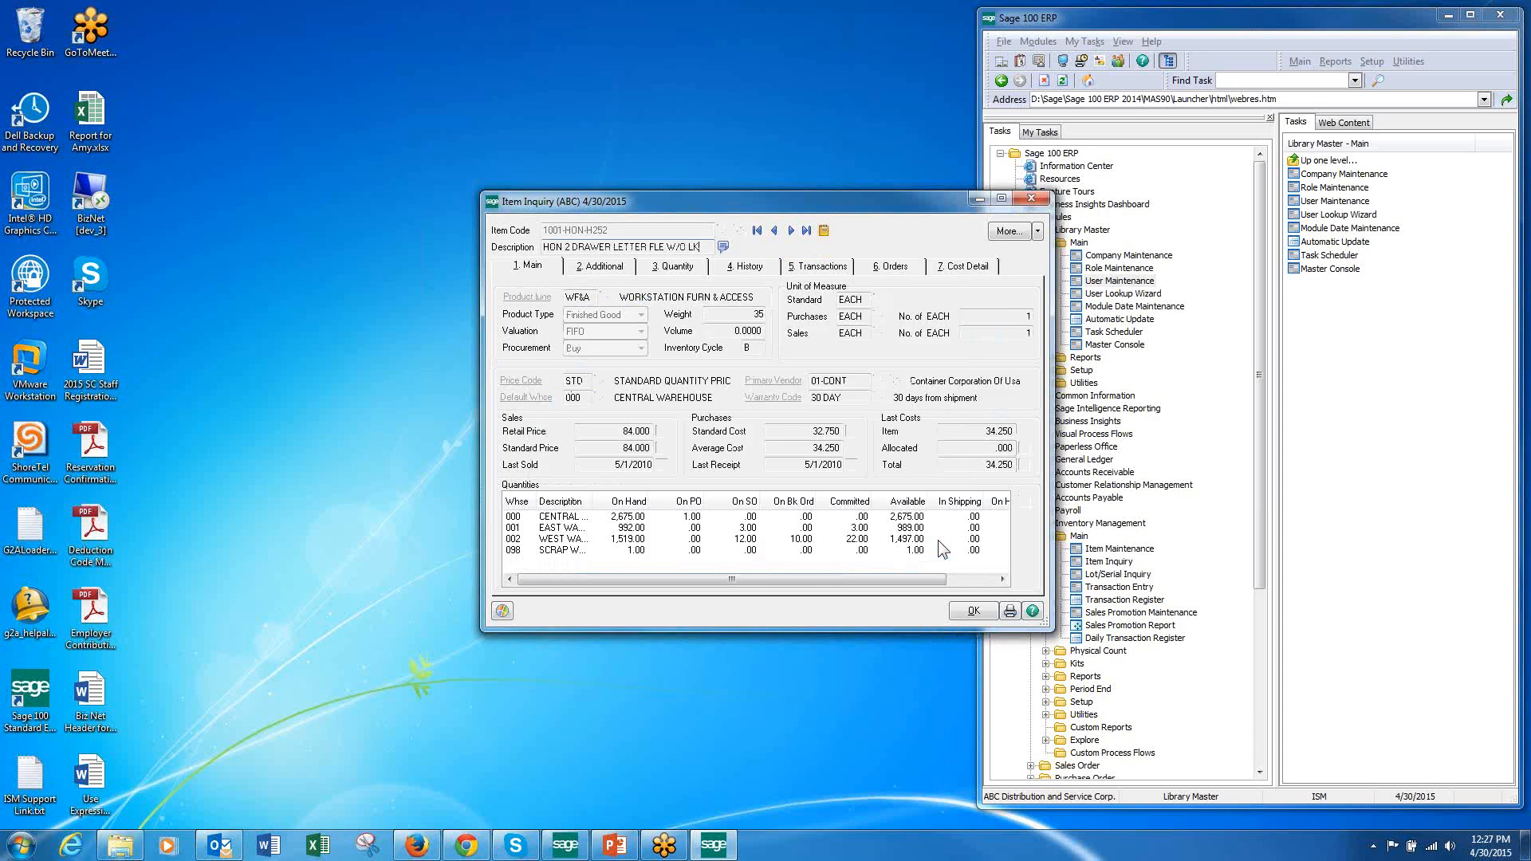
Step: Create and save a new customized Item Inquiry panel for user ism and company ABC
right_click(922, 290)
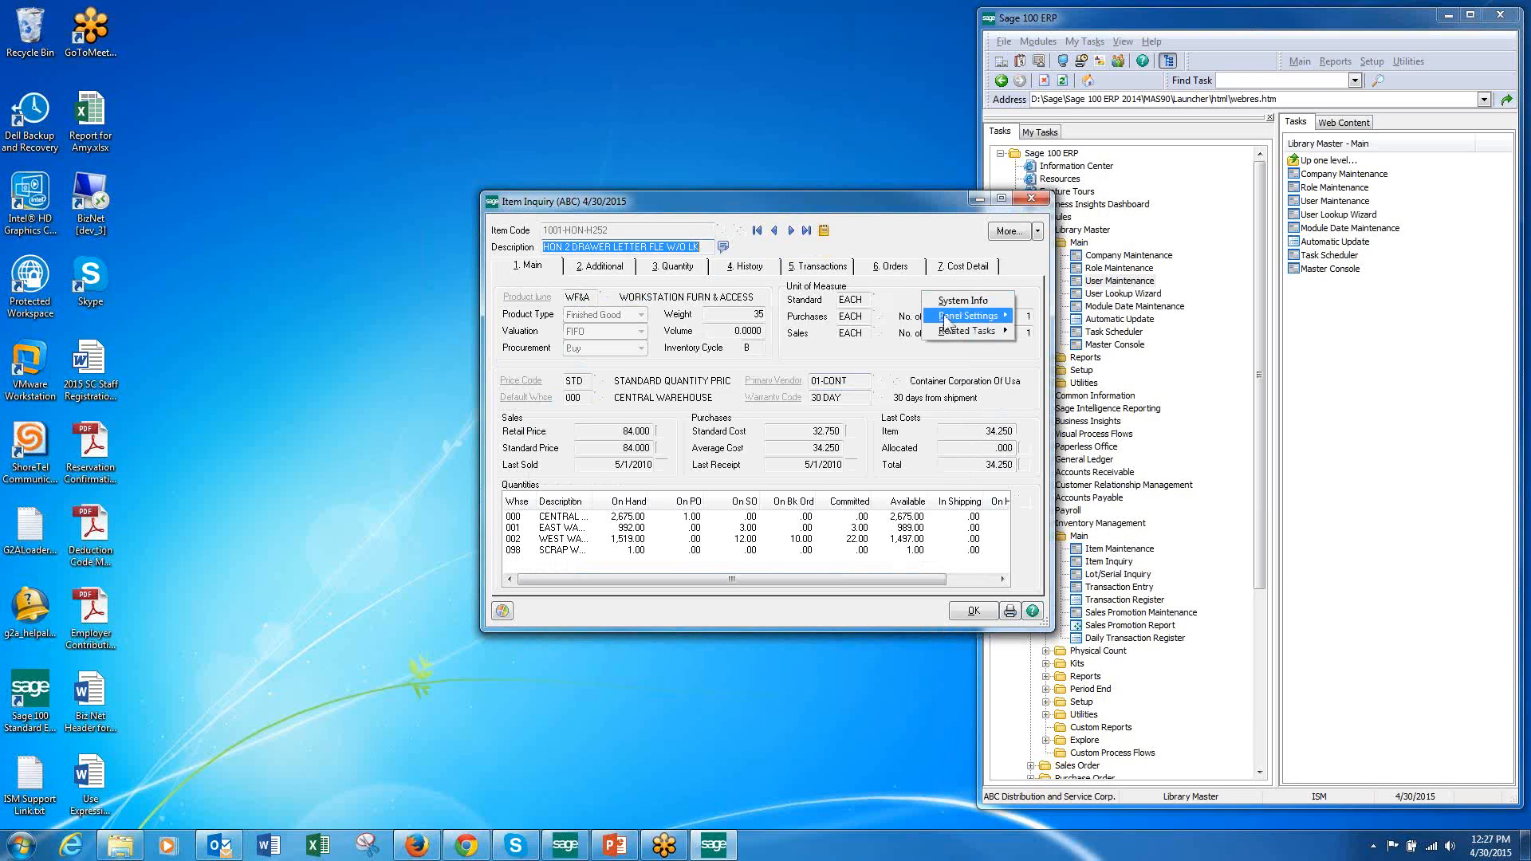
mouse_move(958, 317)
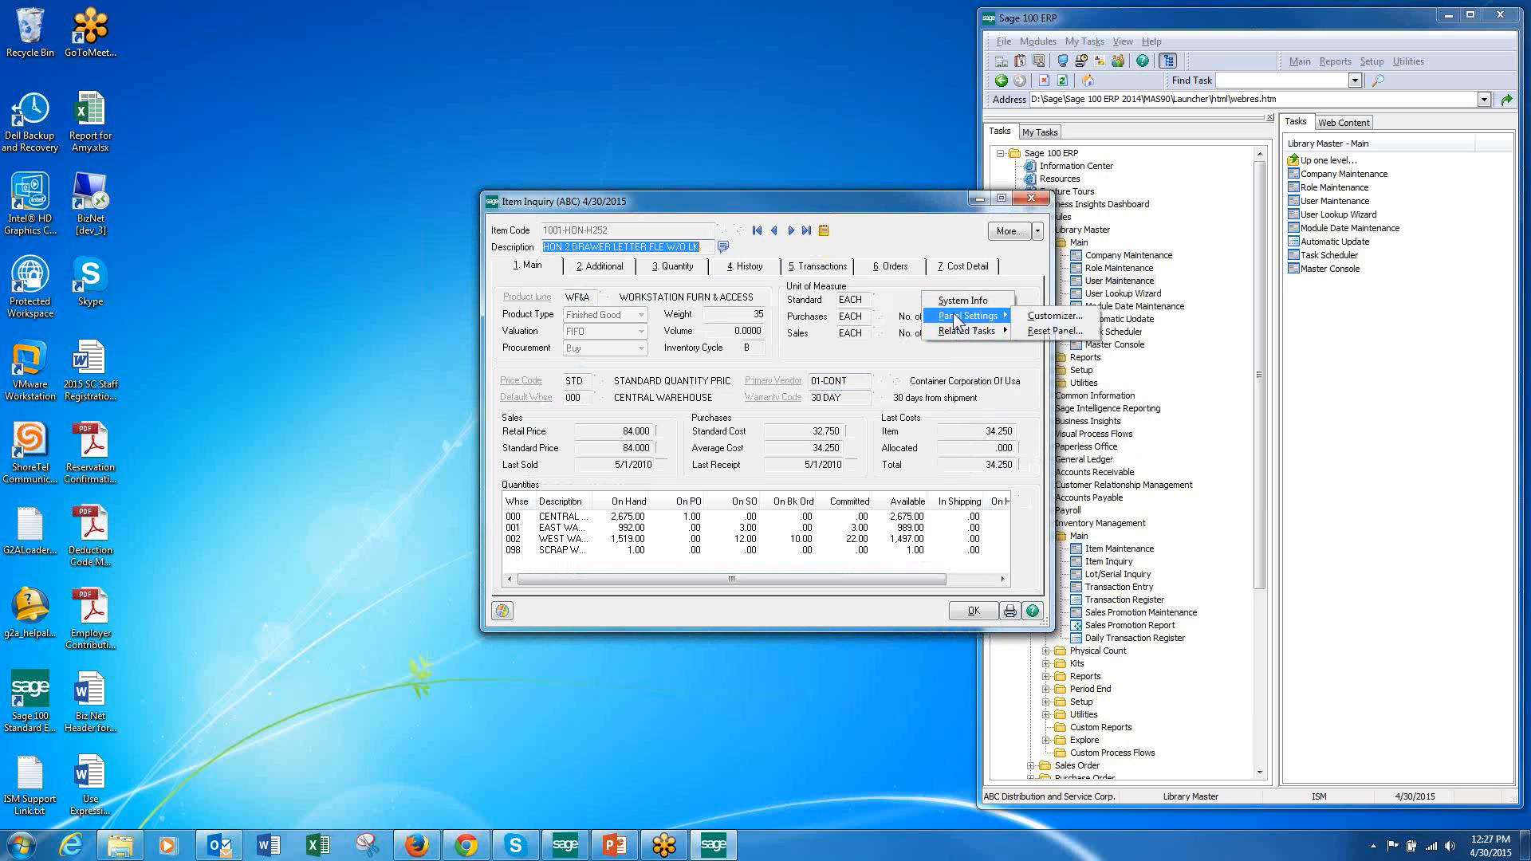
click(1053, 315)
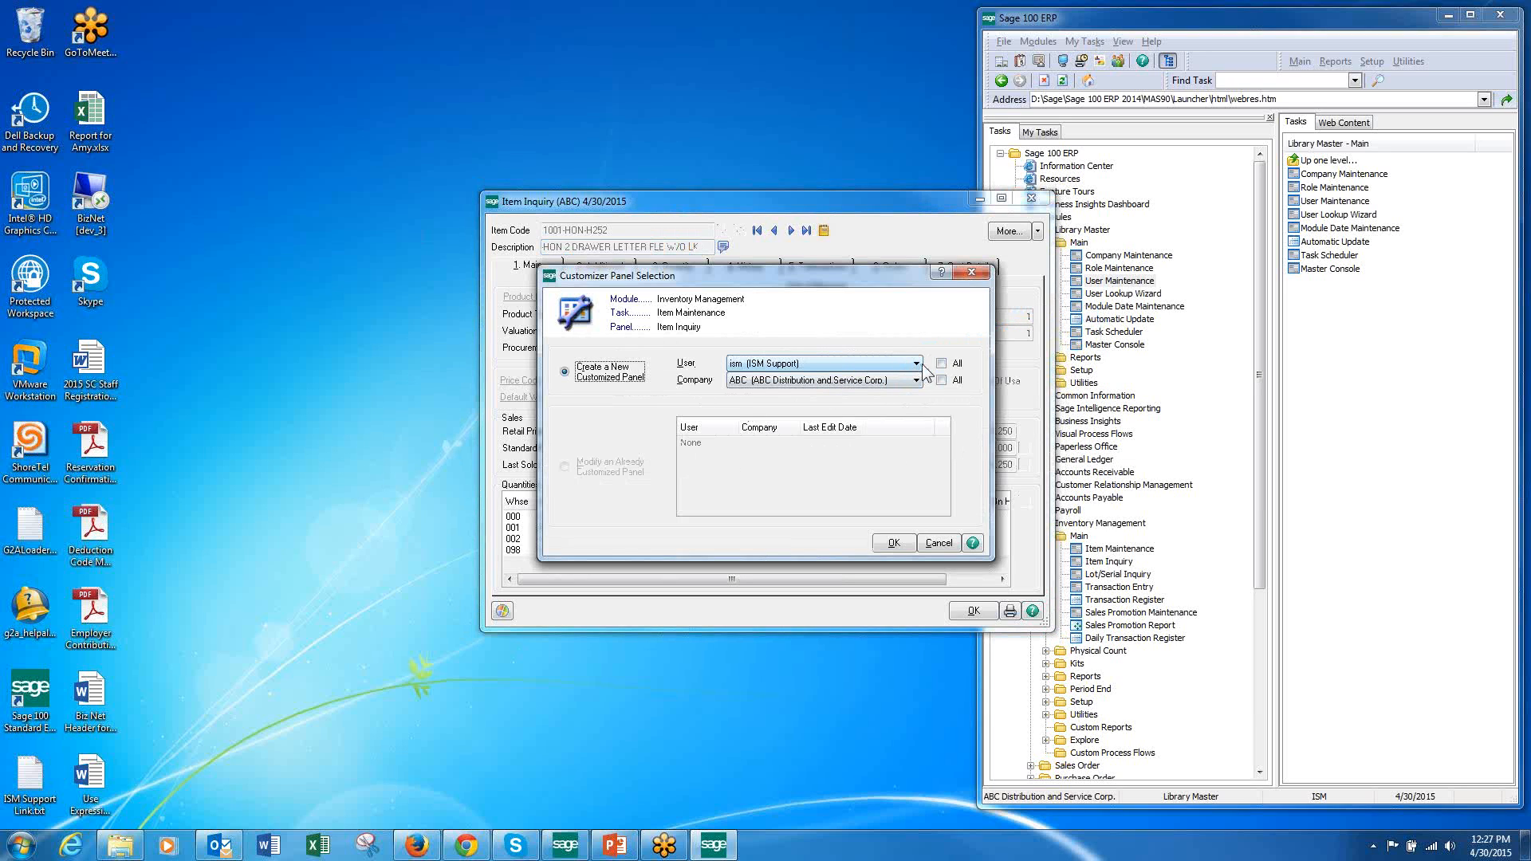
click(893, 543)
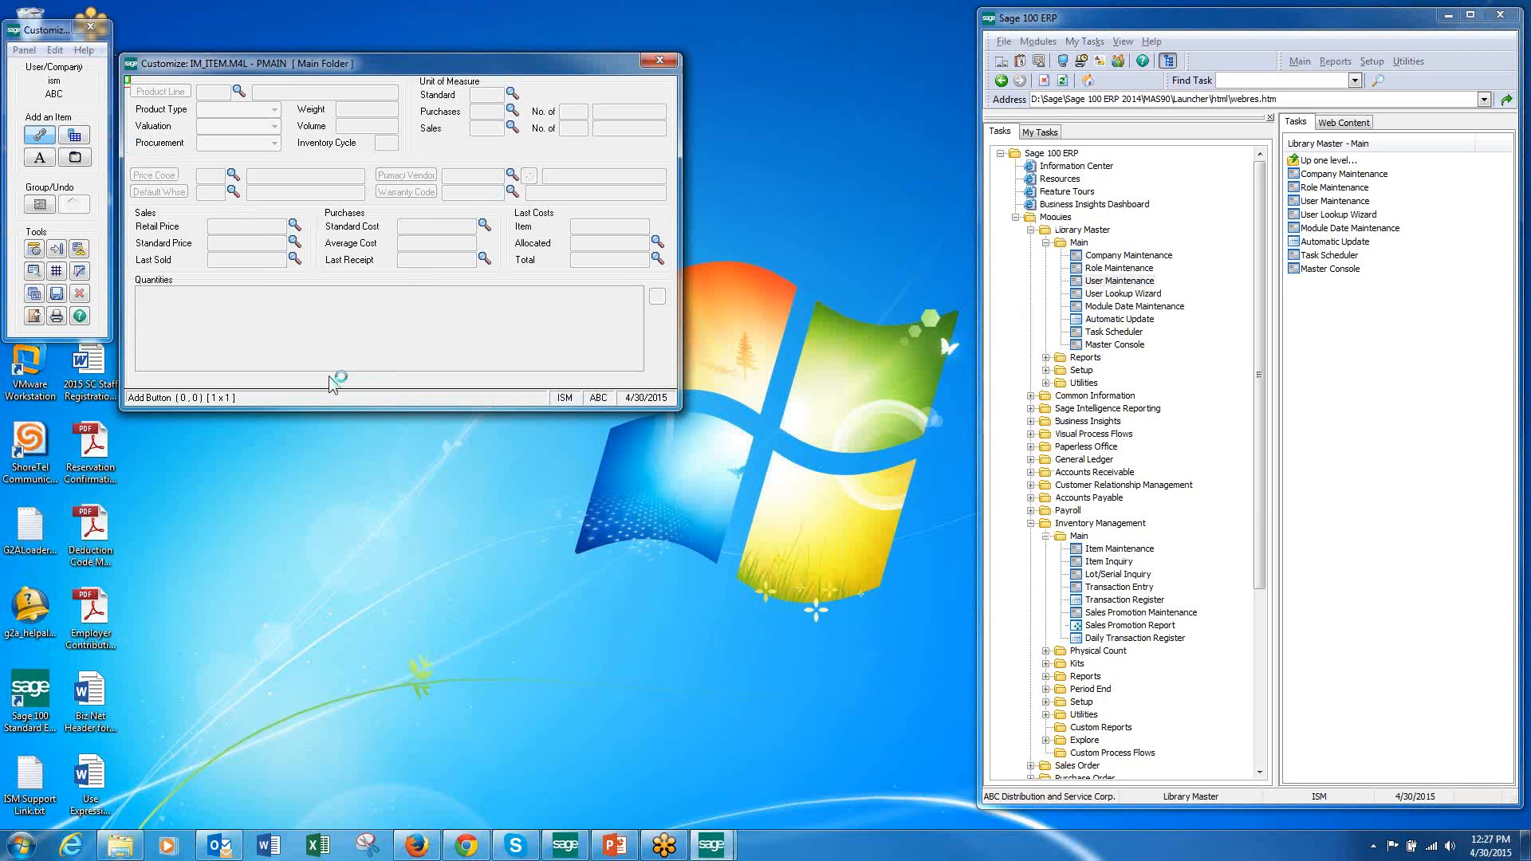
click(34, 316)
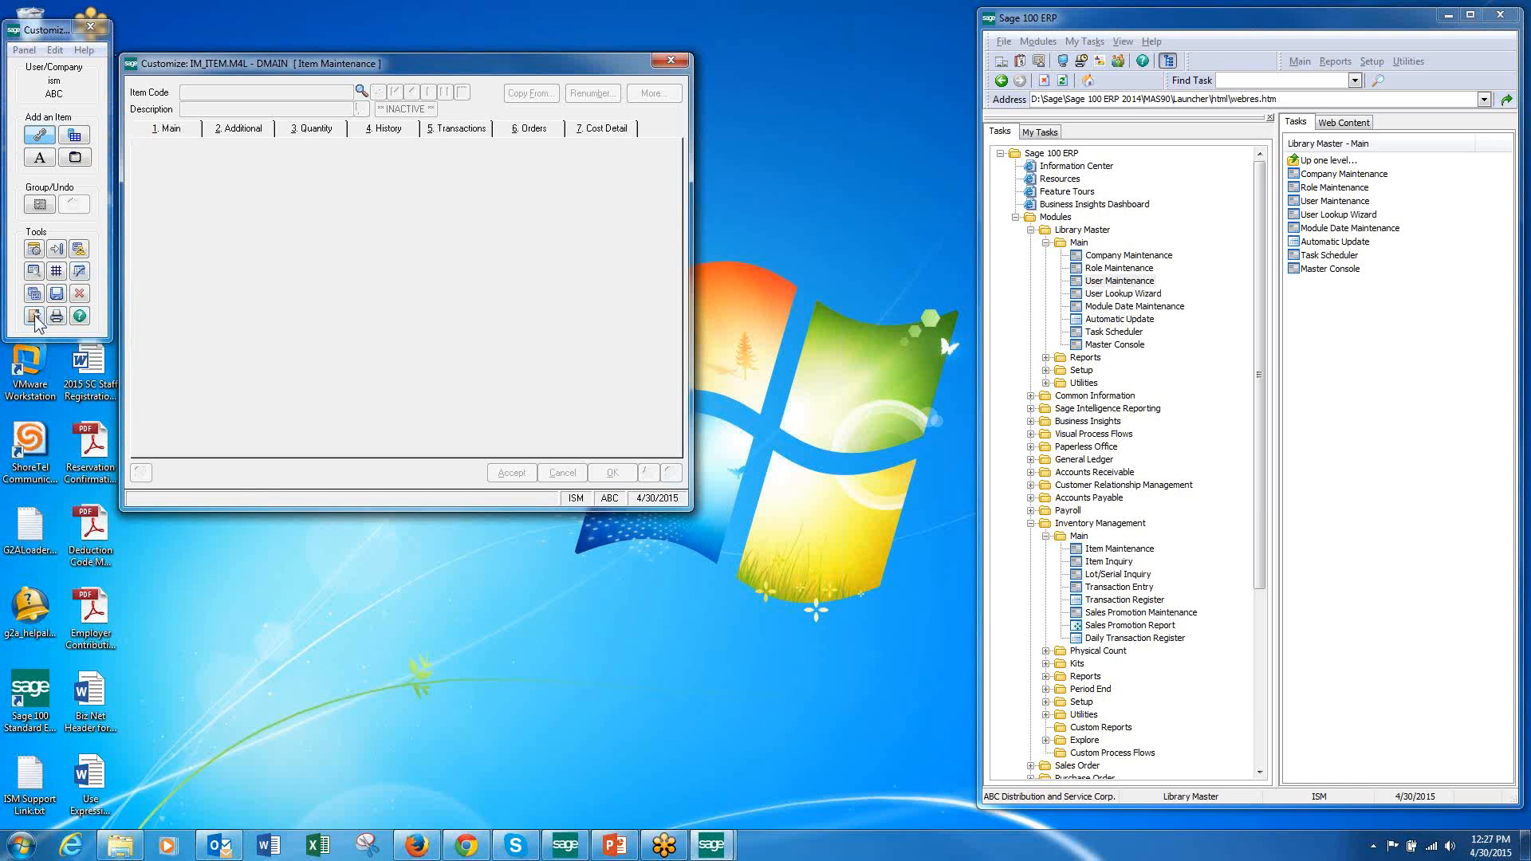
click(57, 295)
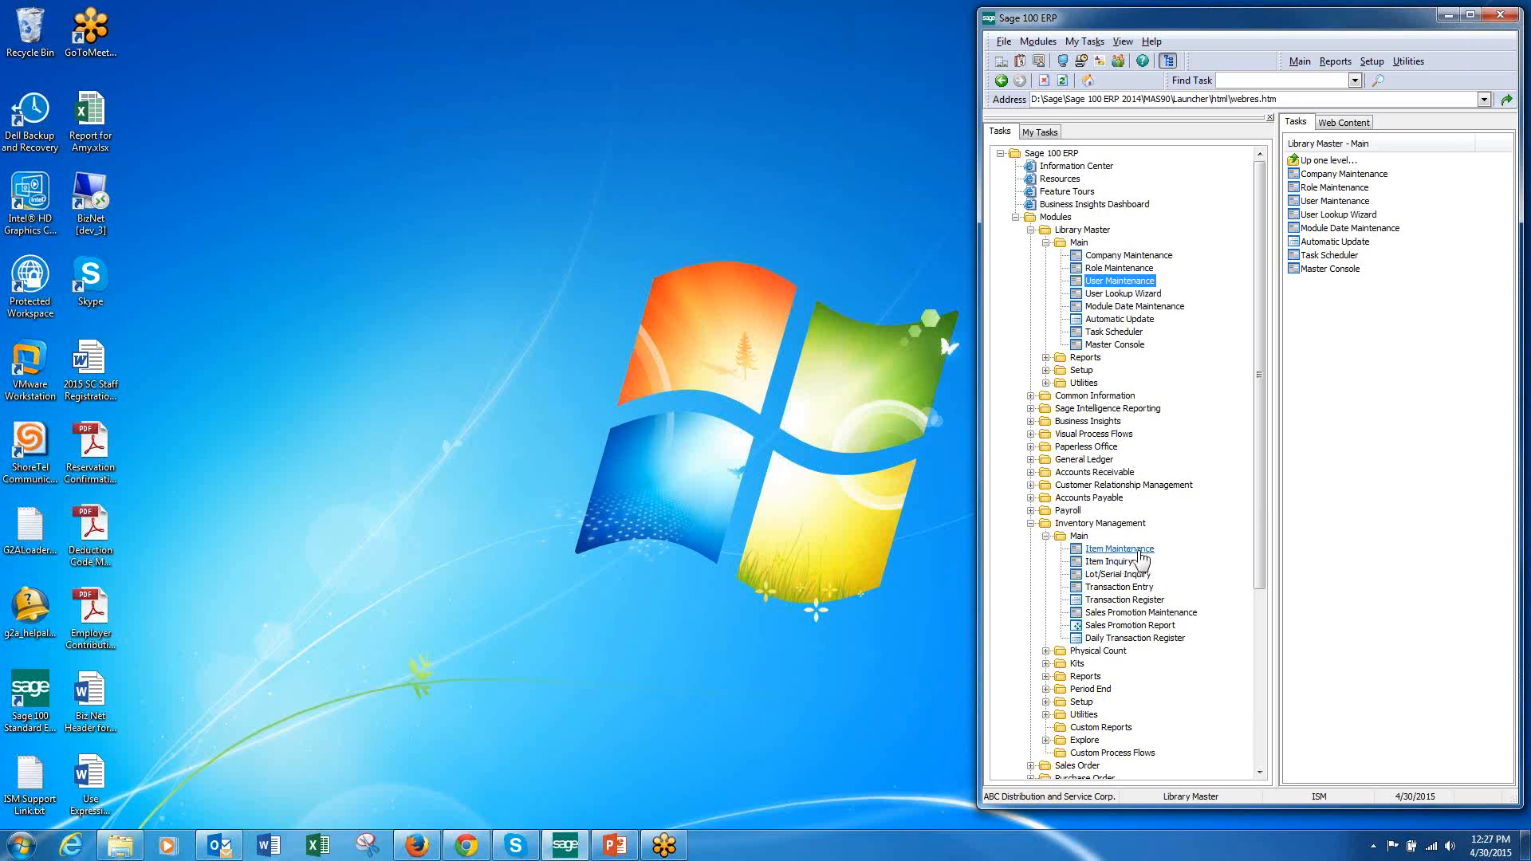
Step: Reopen Item Inquiry with the first item and open the existing customized panel for user ism and company ABC for modification
click(1111, 562)
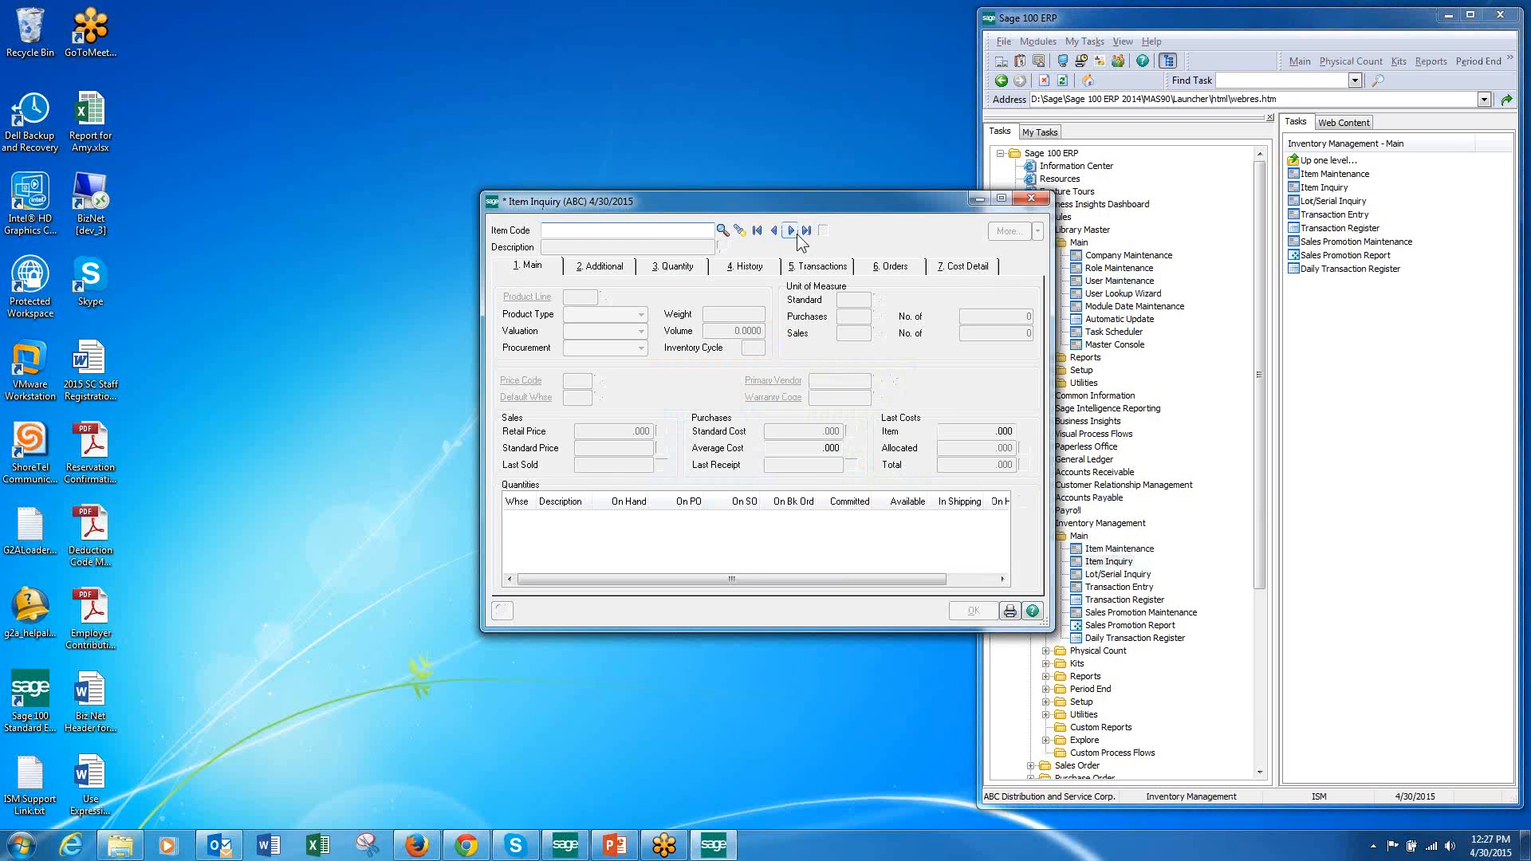
click(790, 230)
right_click(899, 302)
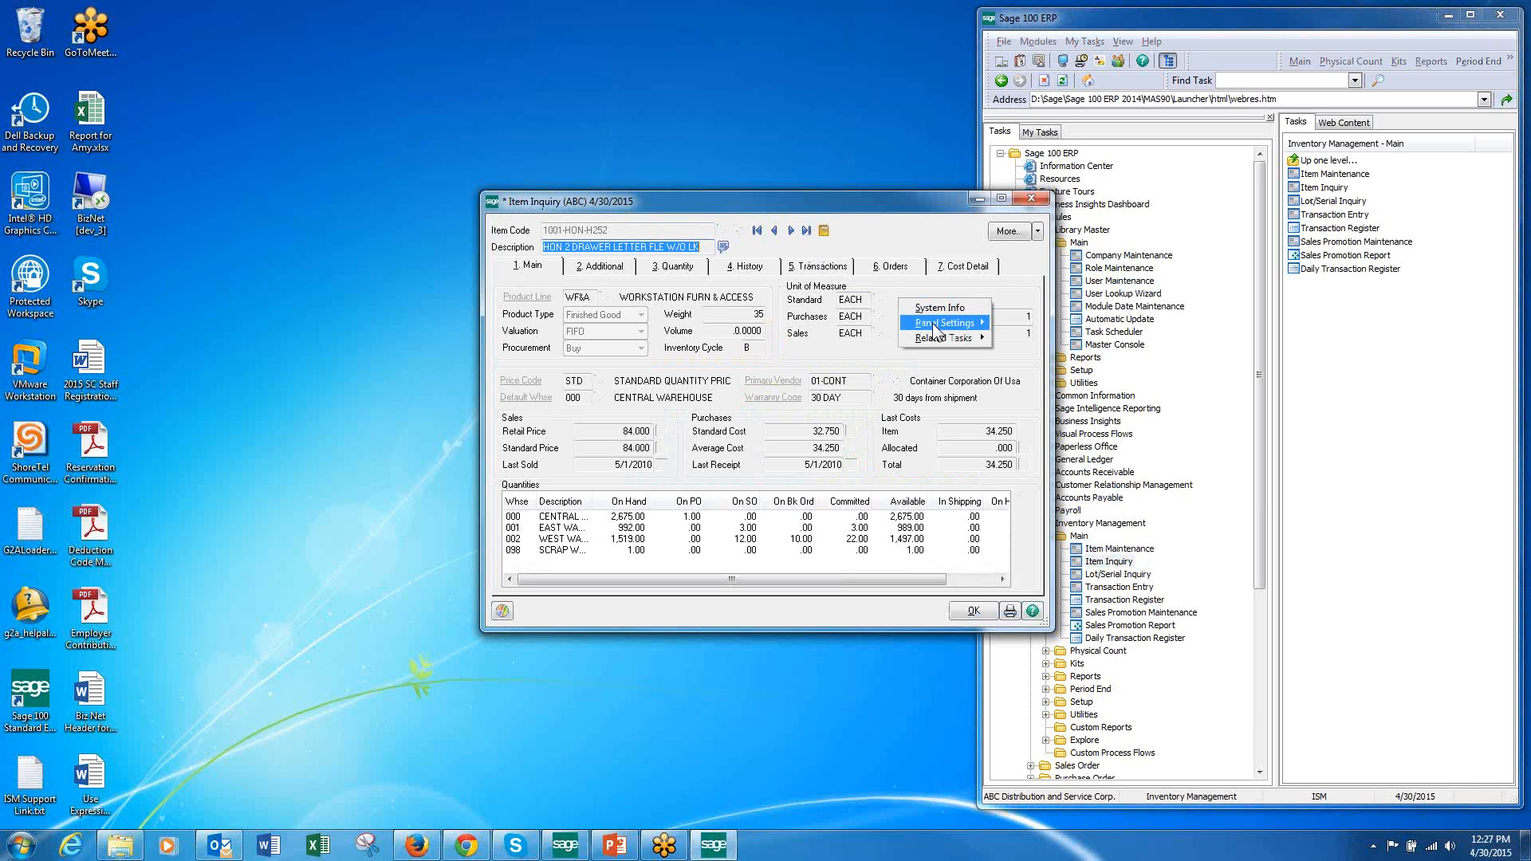
mouse_move(941, 323)
click(1028, 323)
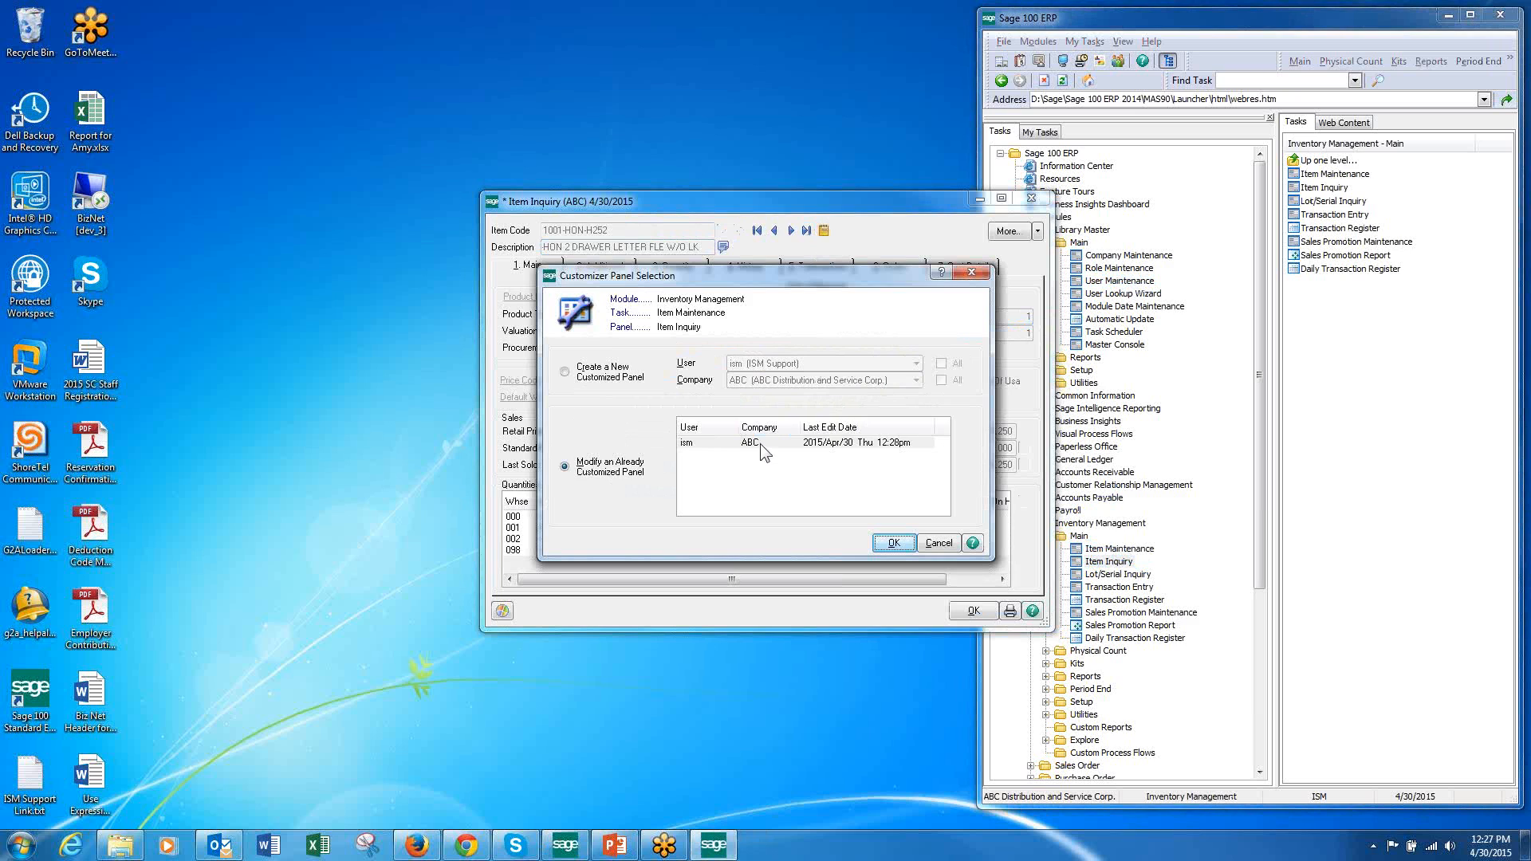
click(760, 443)
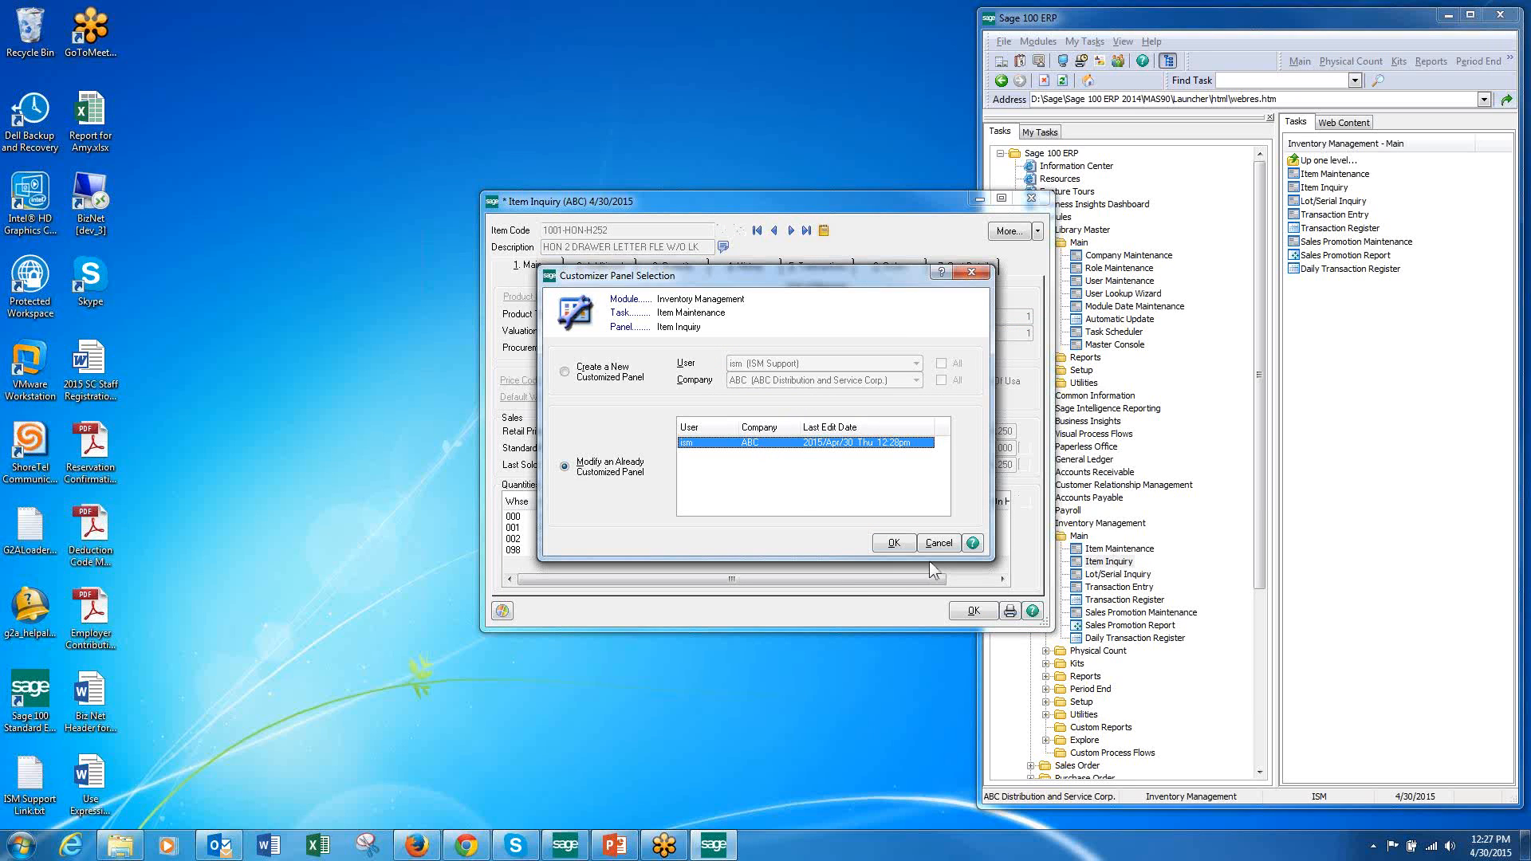
click(894, 543)
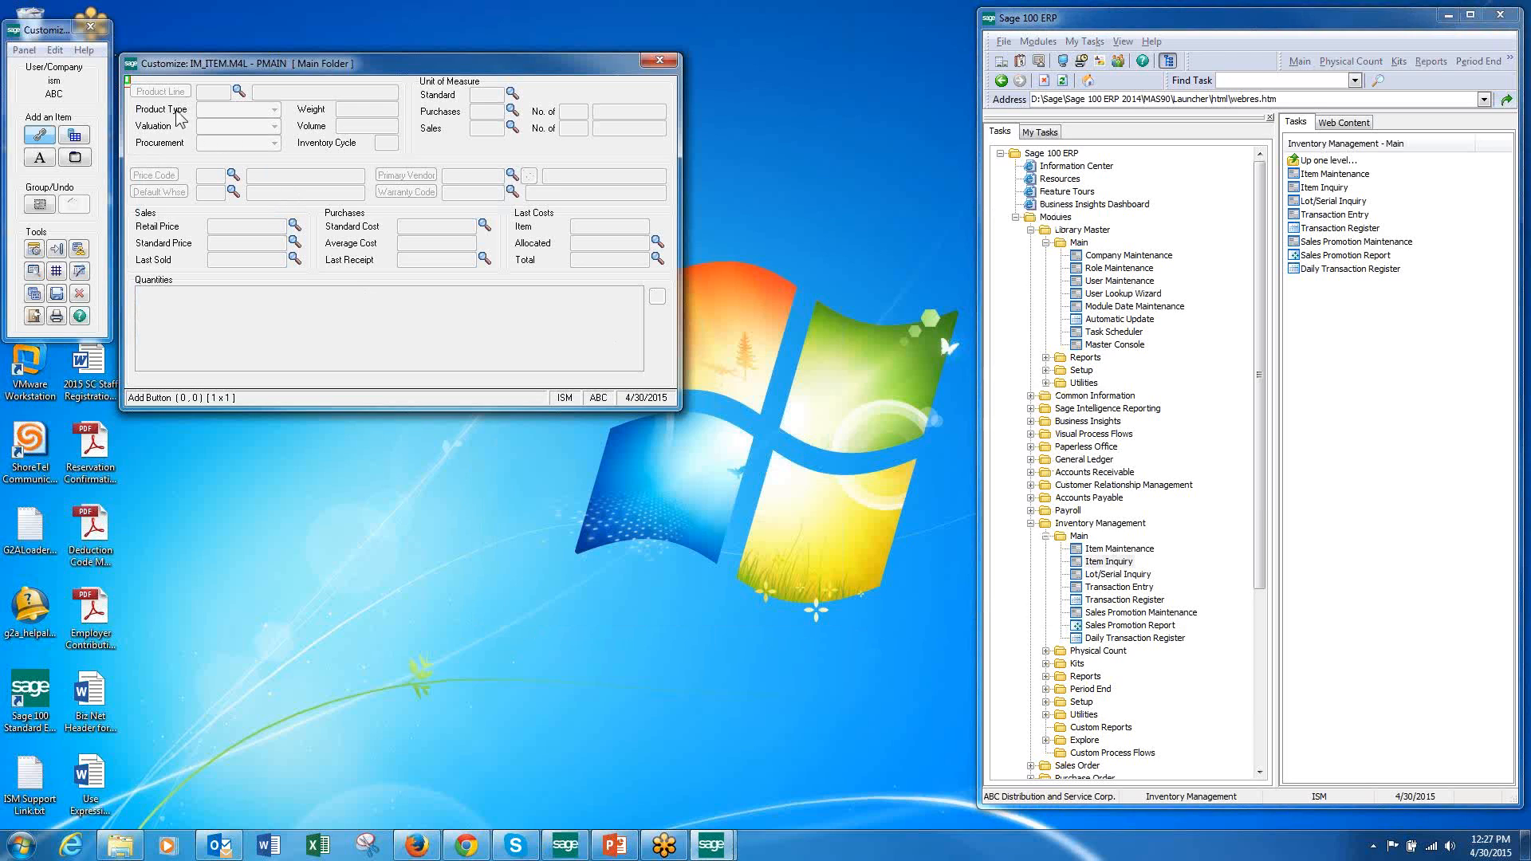
Step: Examine the Retail Price field's data validation, position, size and property options in the Main folder panel, and cancel its definition
click(245, 226)
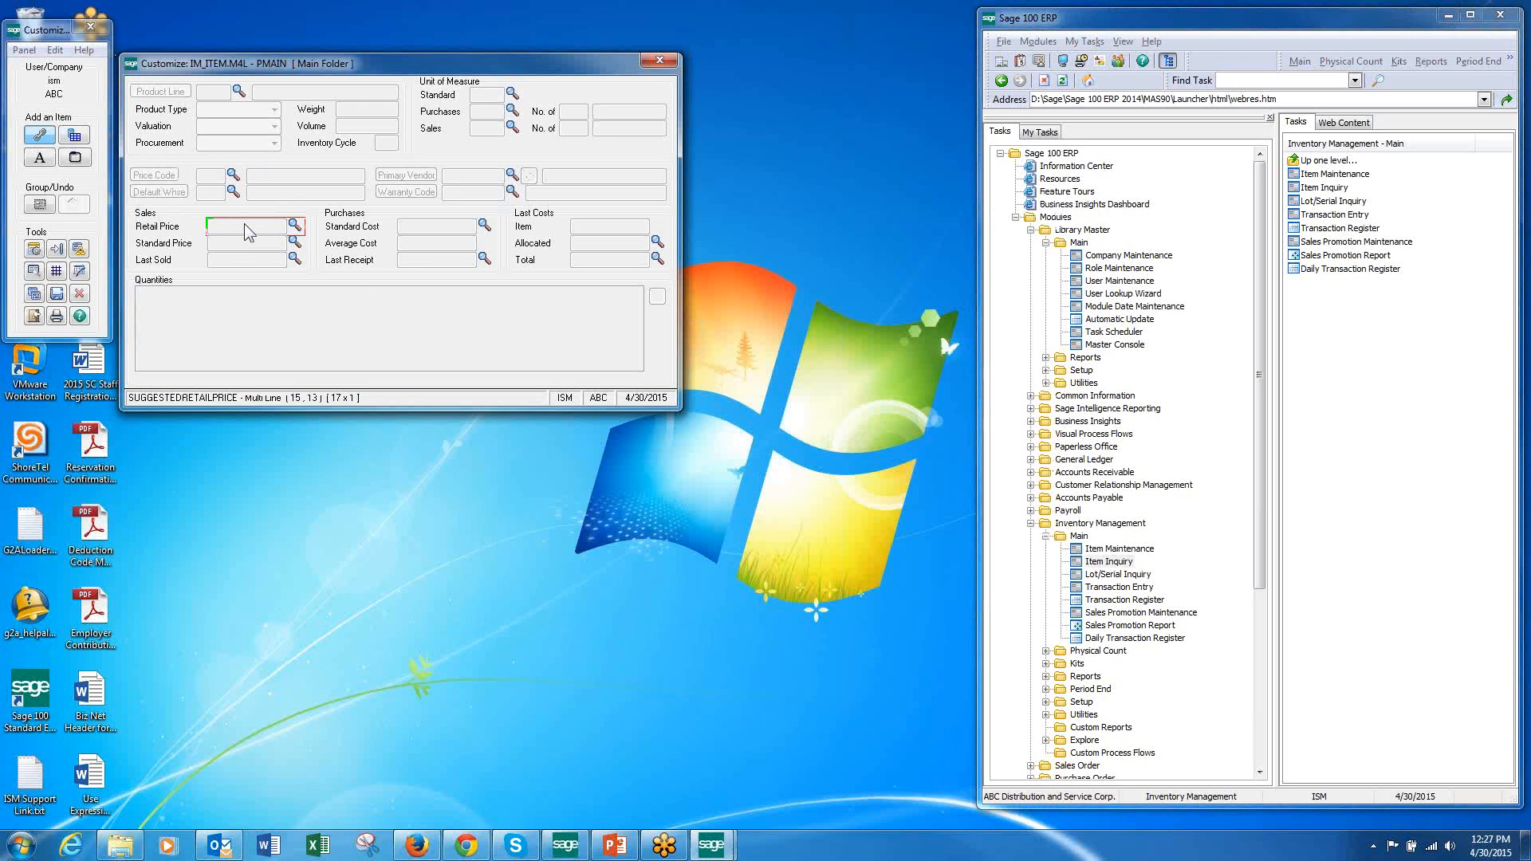
double_click(249, 231)
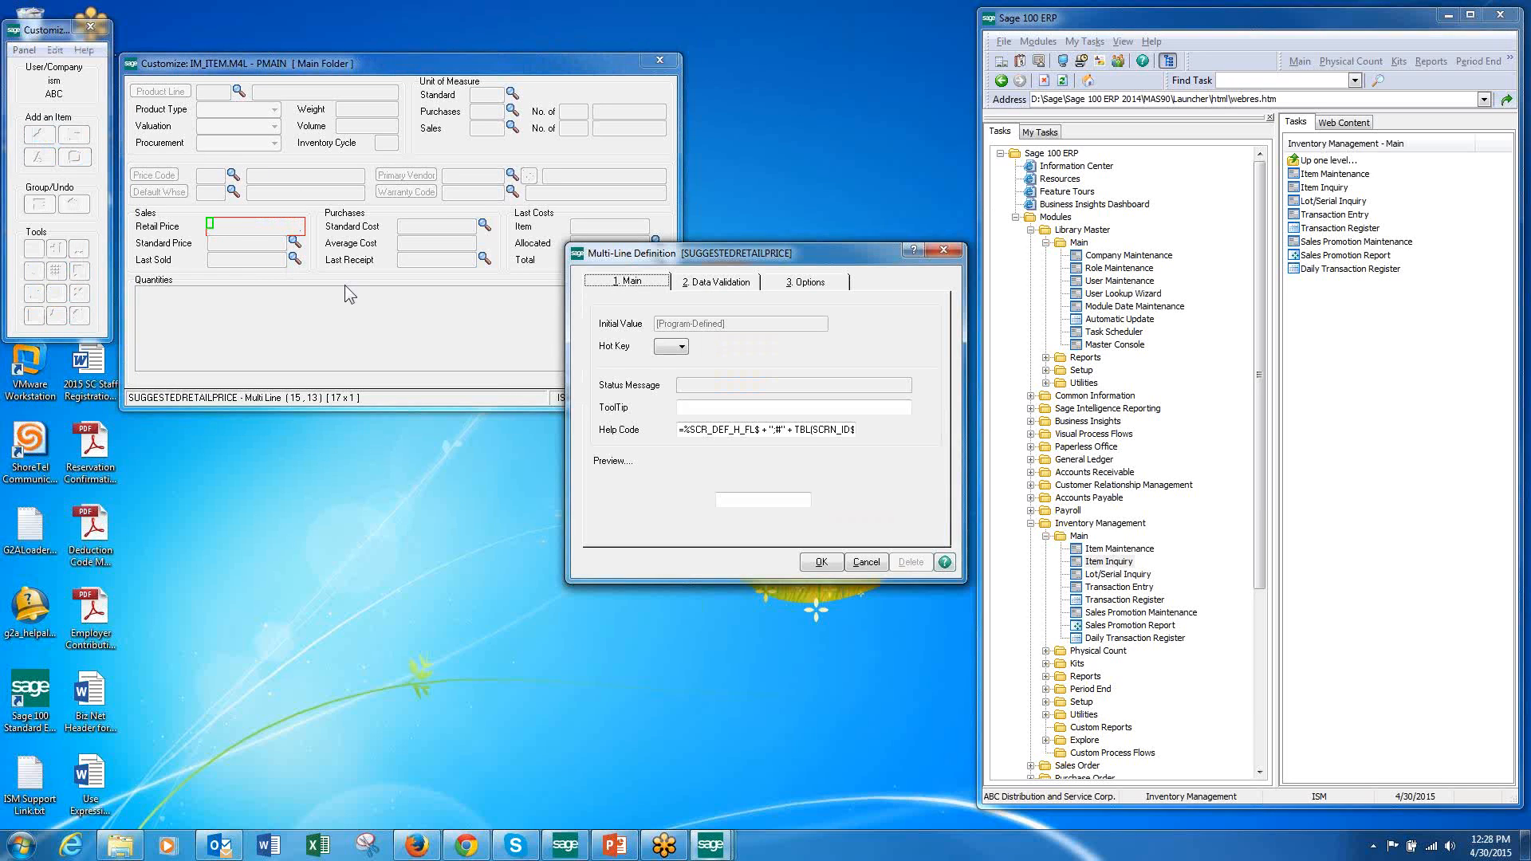
click(729, 286)
click(804, 283)
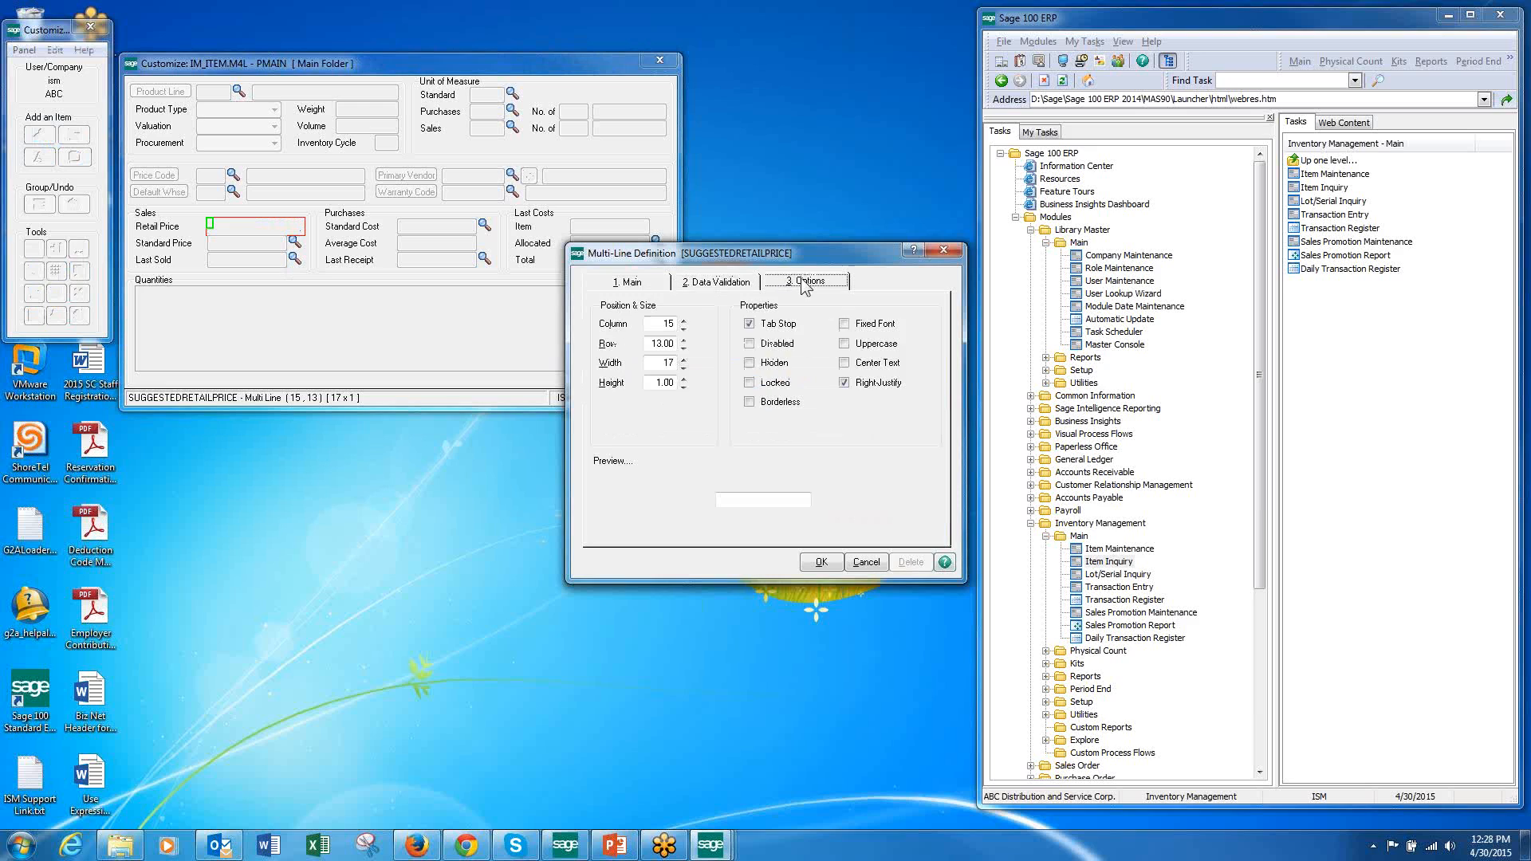
click(753, 366)
click(678, 285)
click(658, 283)
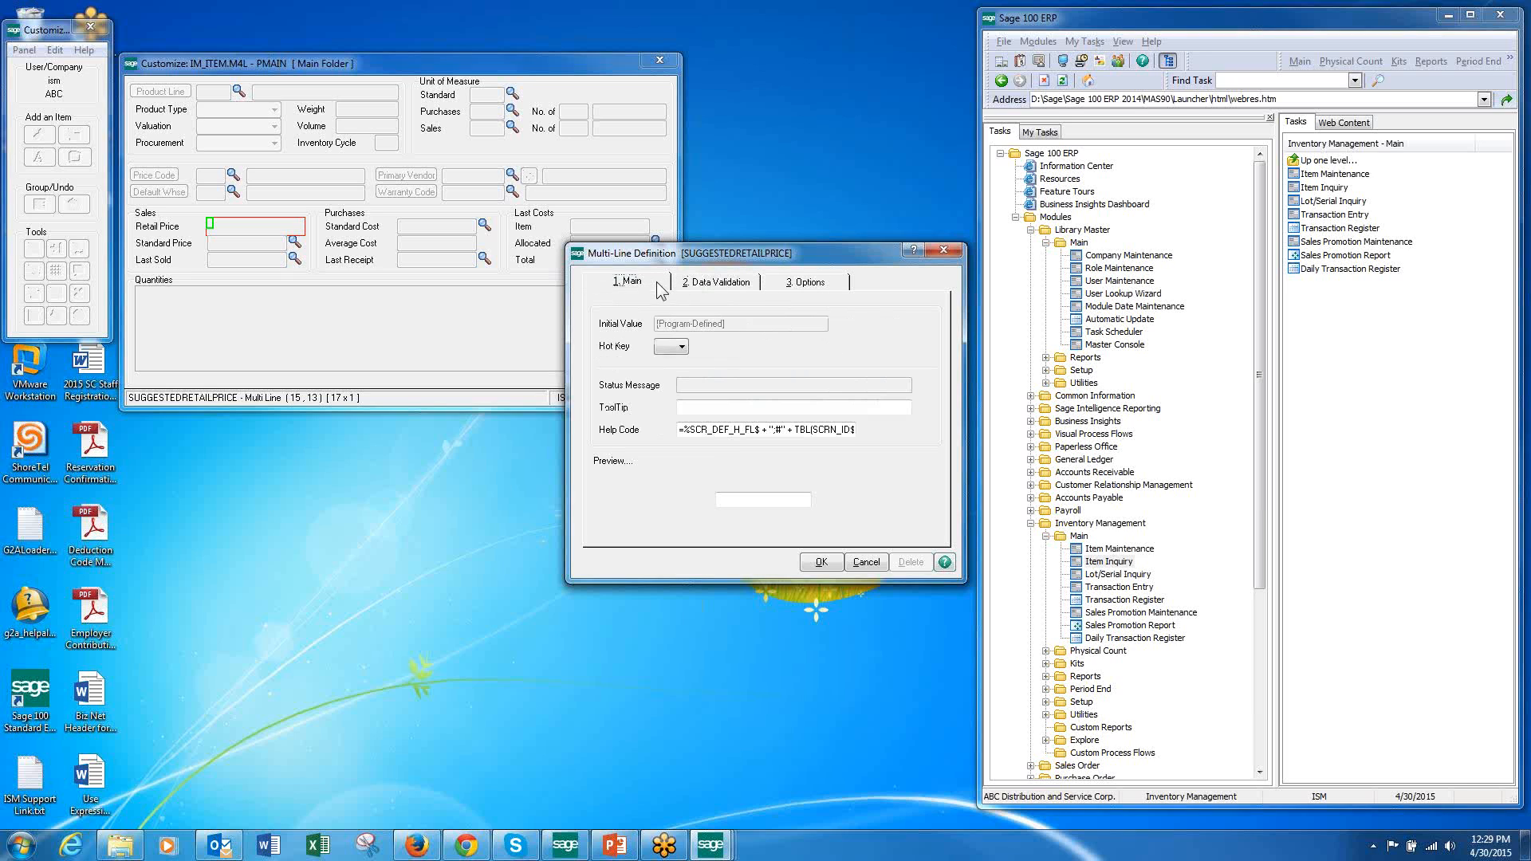
click(867, 564)
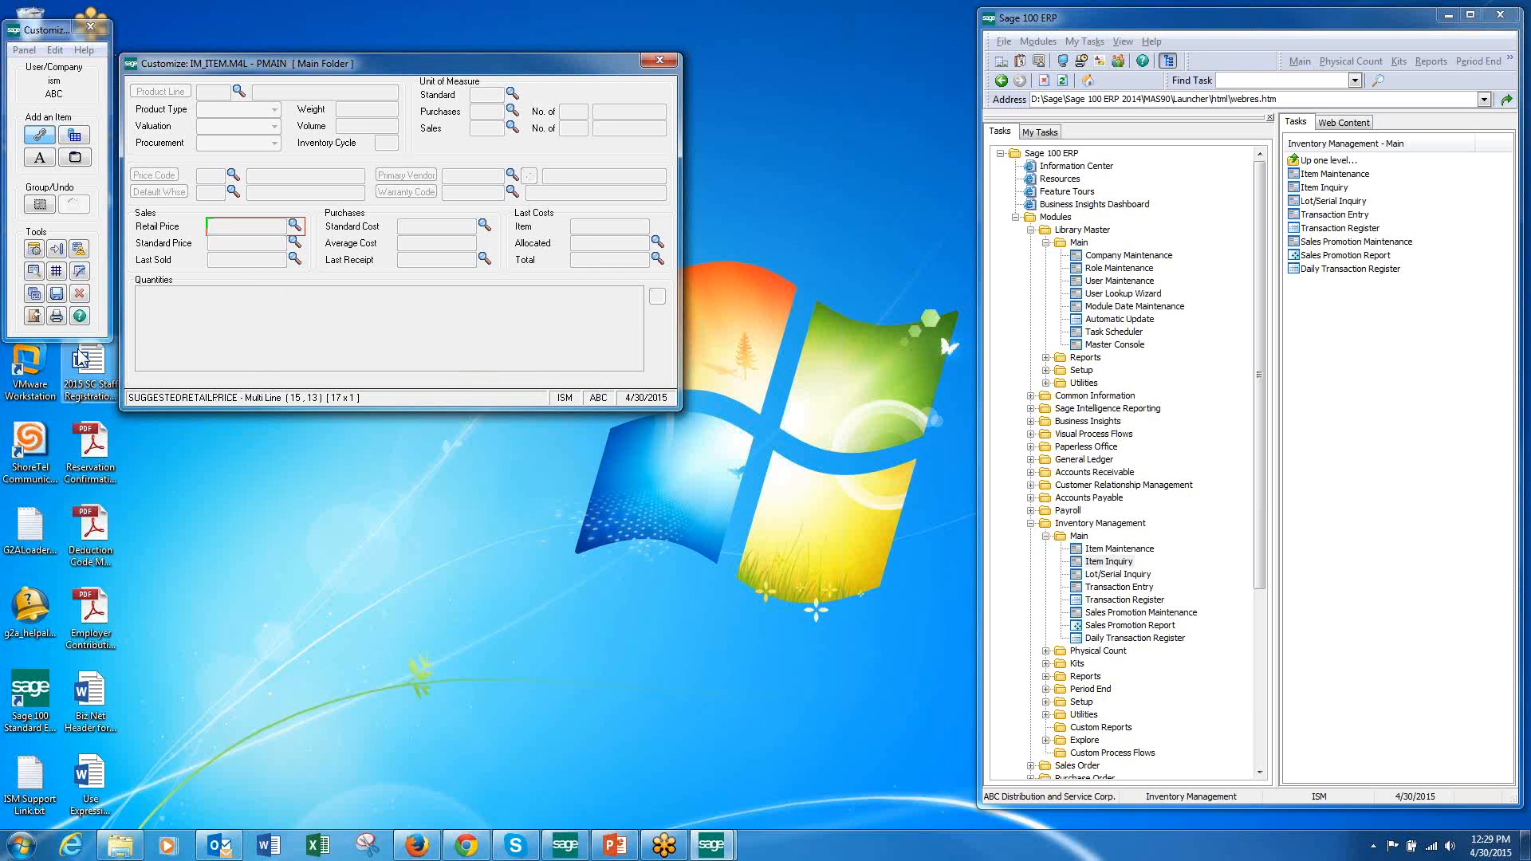
Step: Exit the Customizer and reopen Item Inquiry to look over its window before closing it
click(33, 316)
click(34, 317)
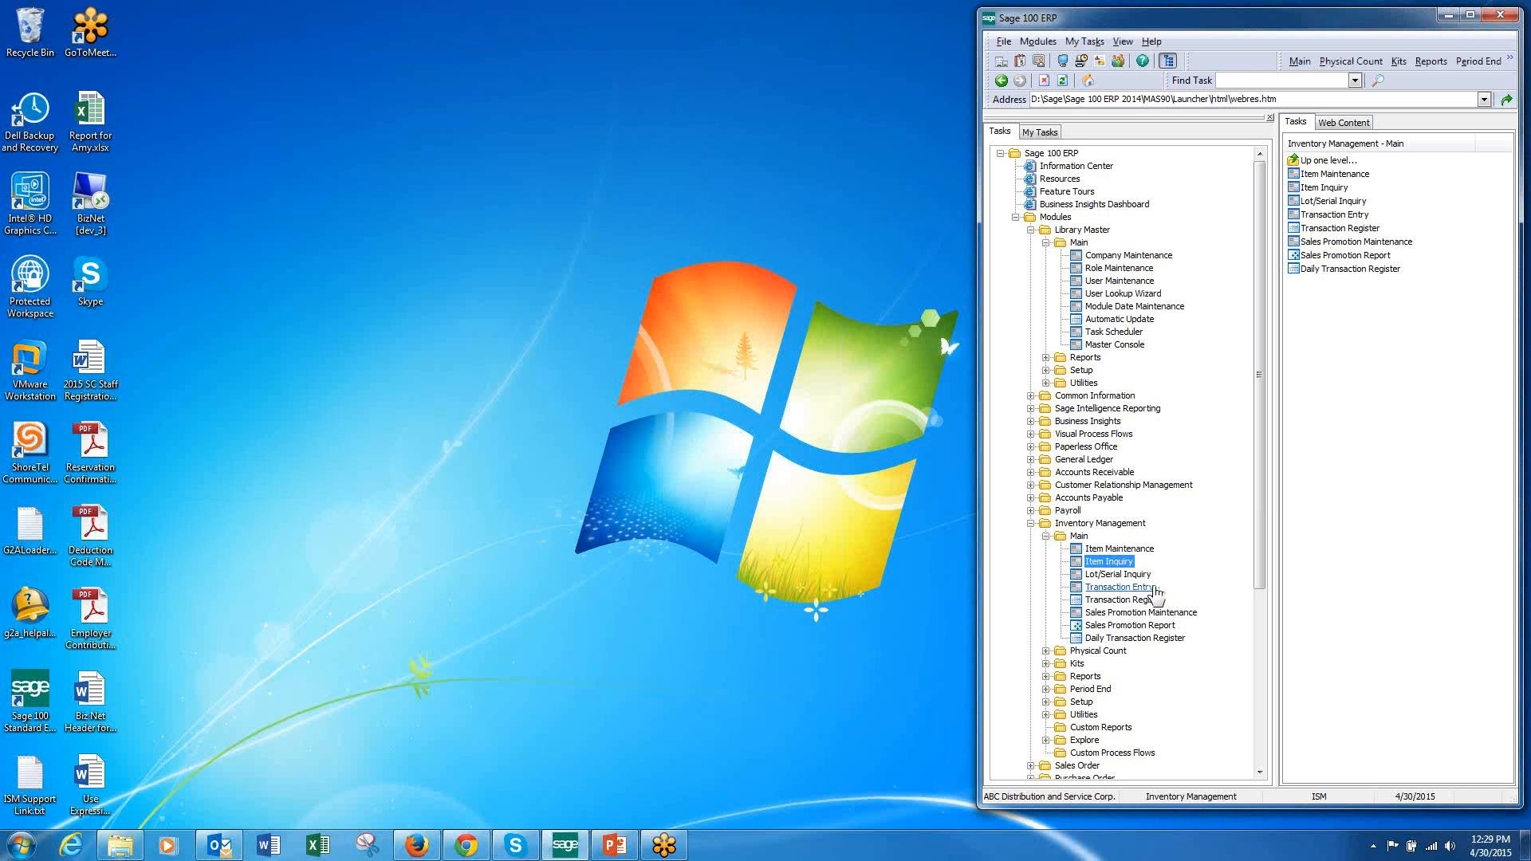
double_click(1117, 563)
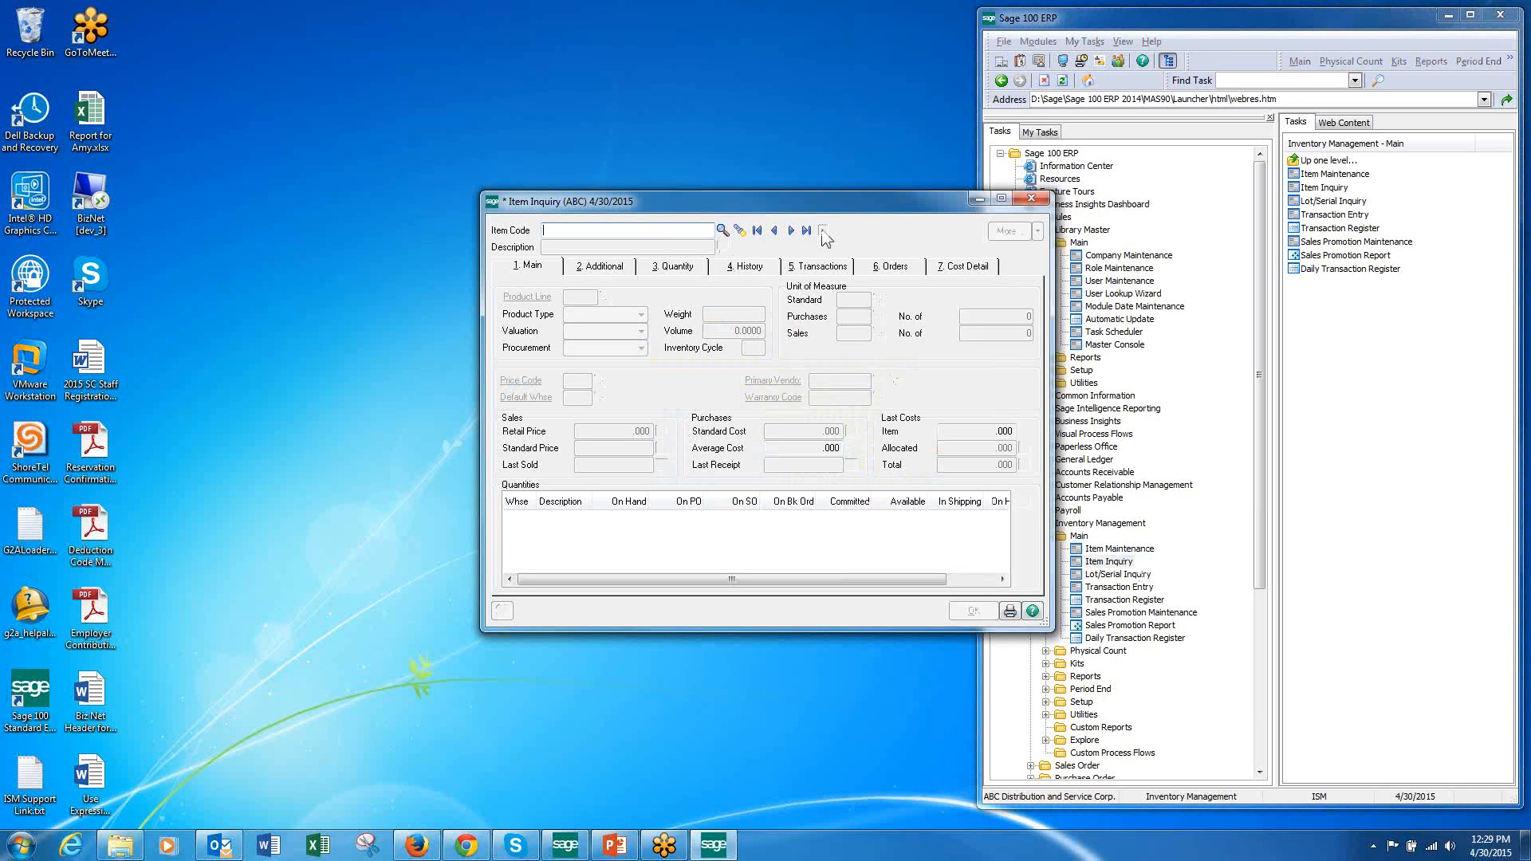
click(1030, 199)
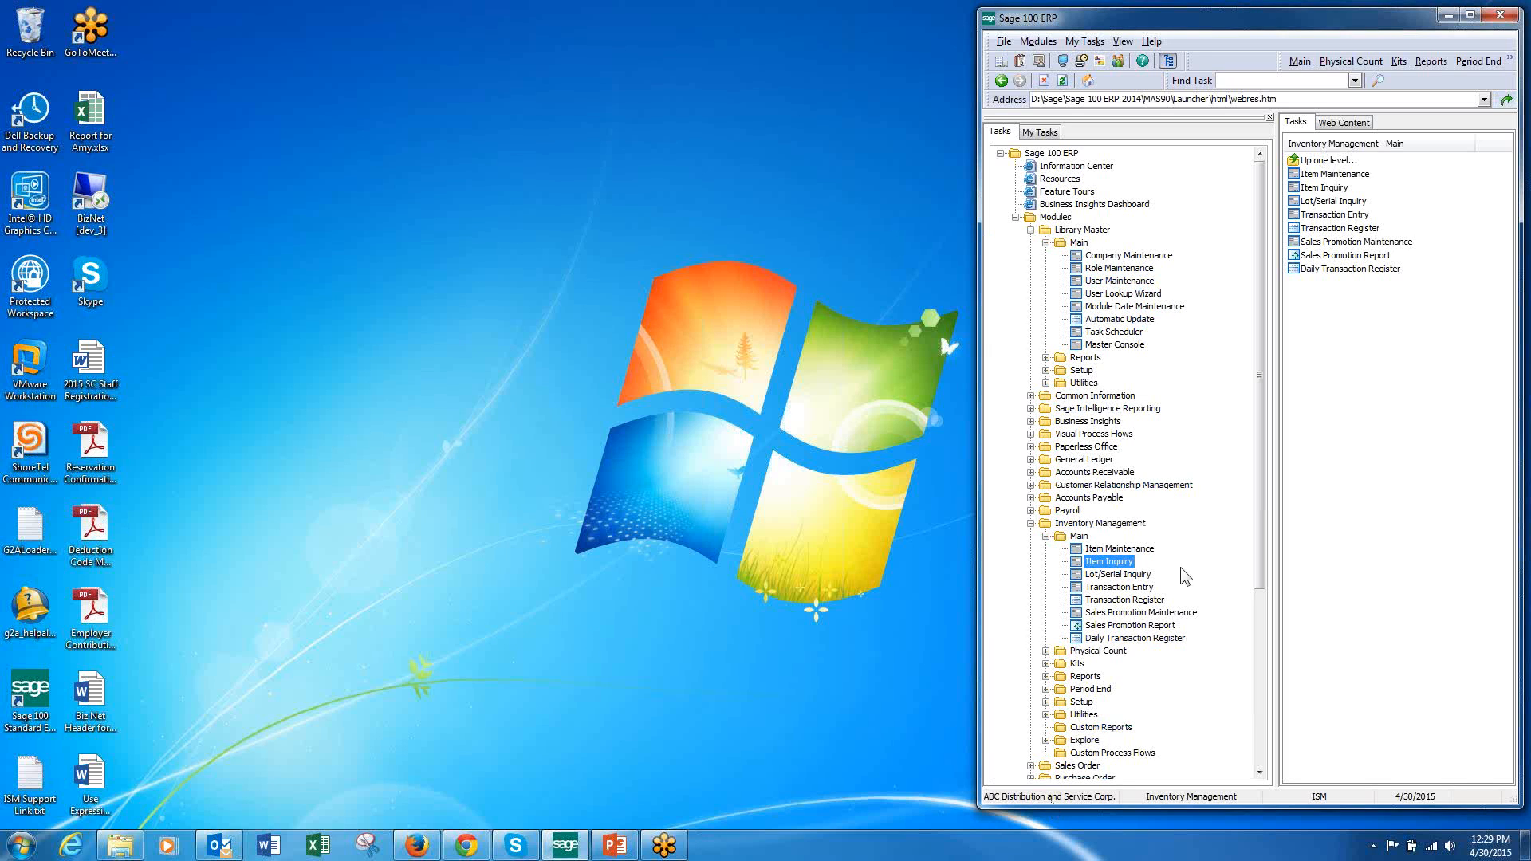
click(1154, 271)
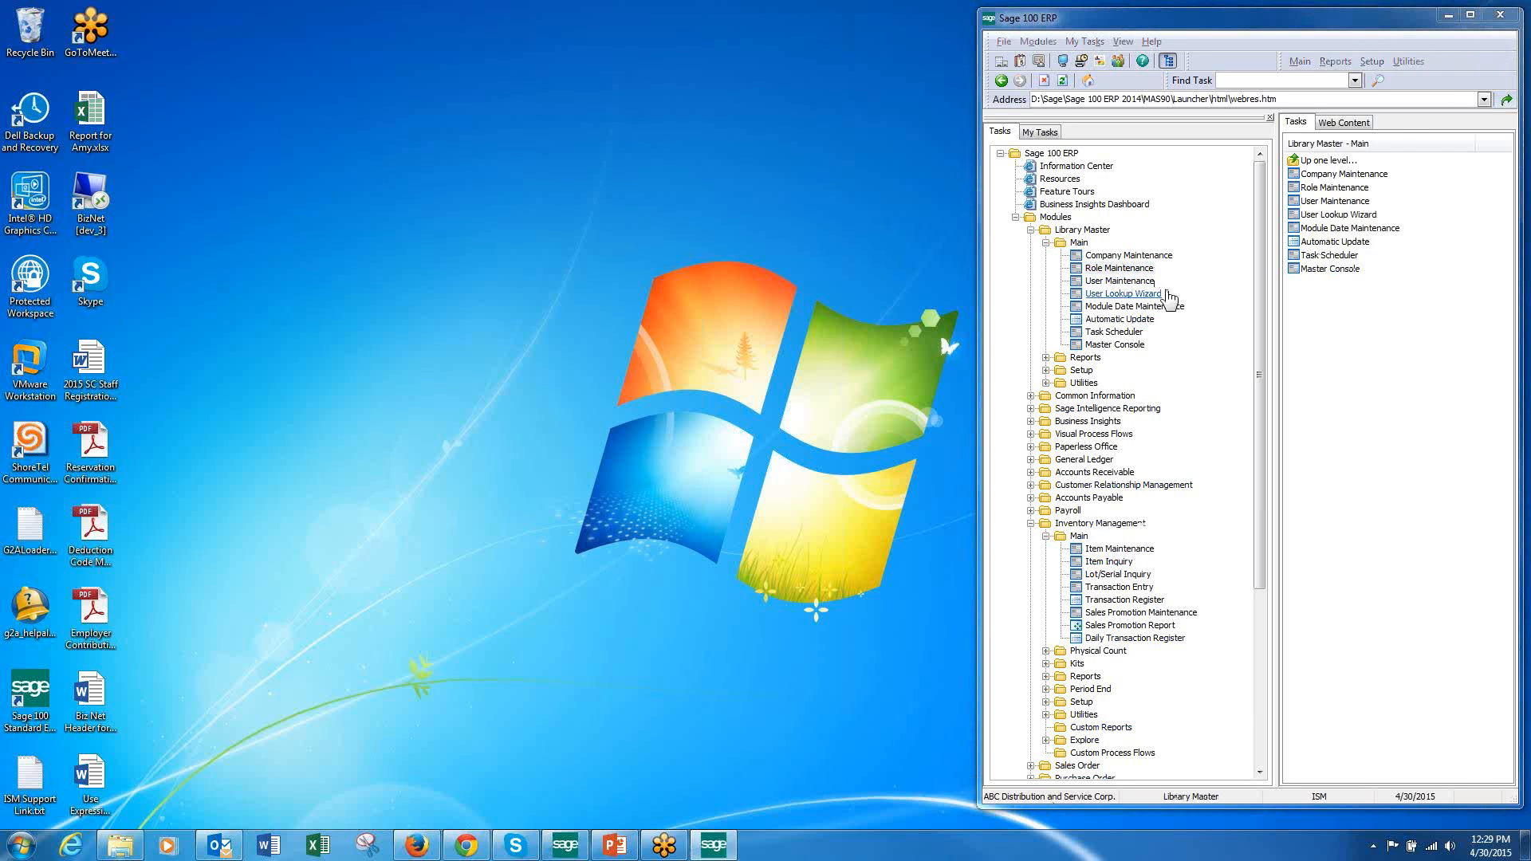
click(1470, 167)
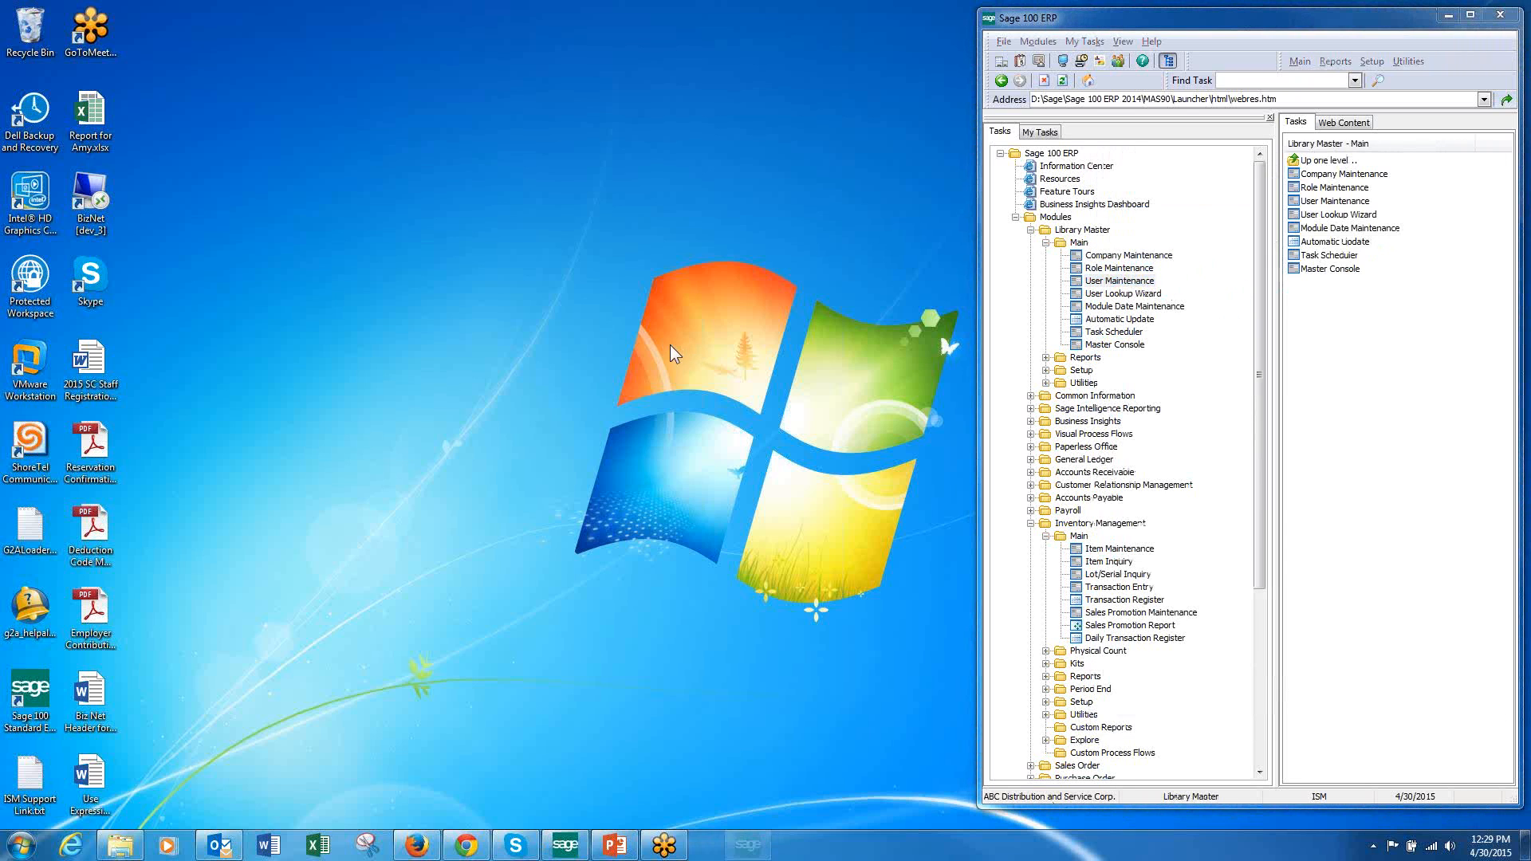
click(855, 189)
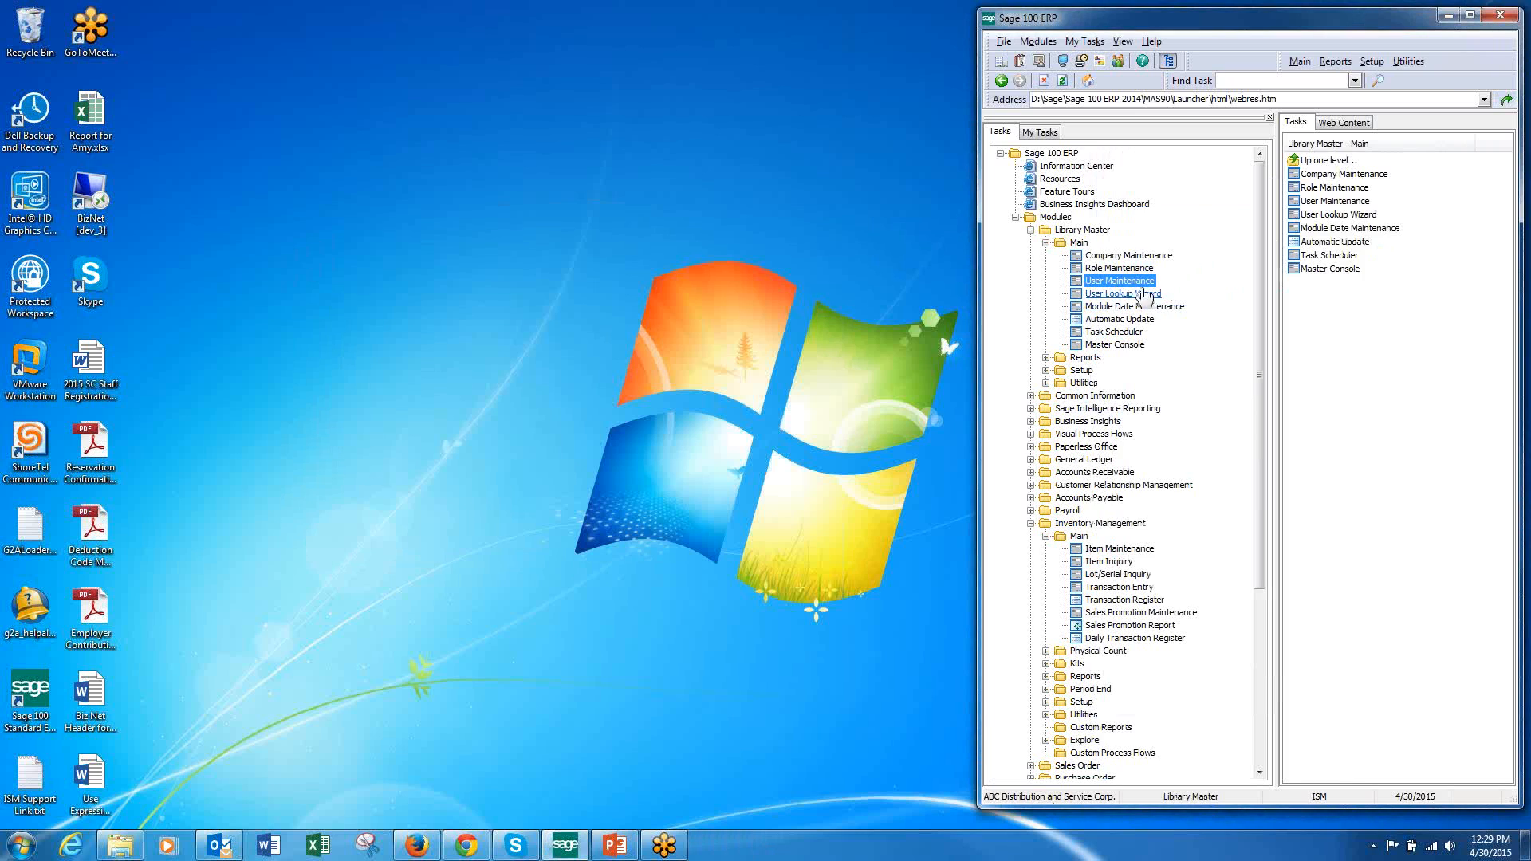
click(1131, 281)
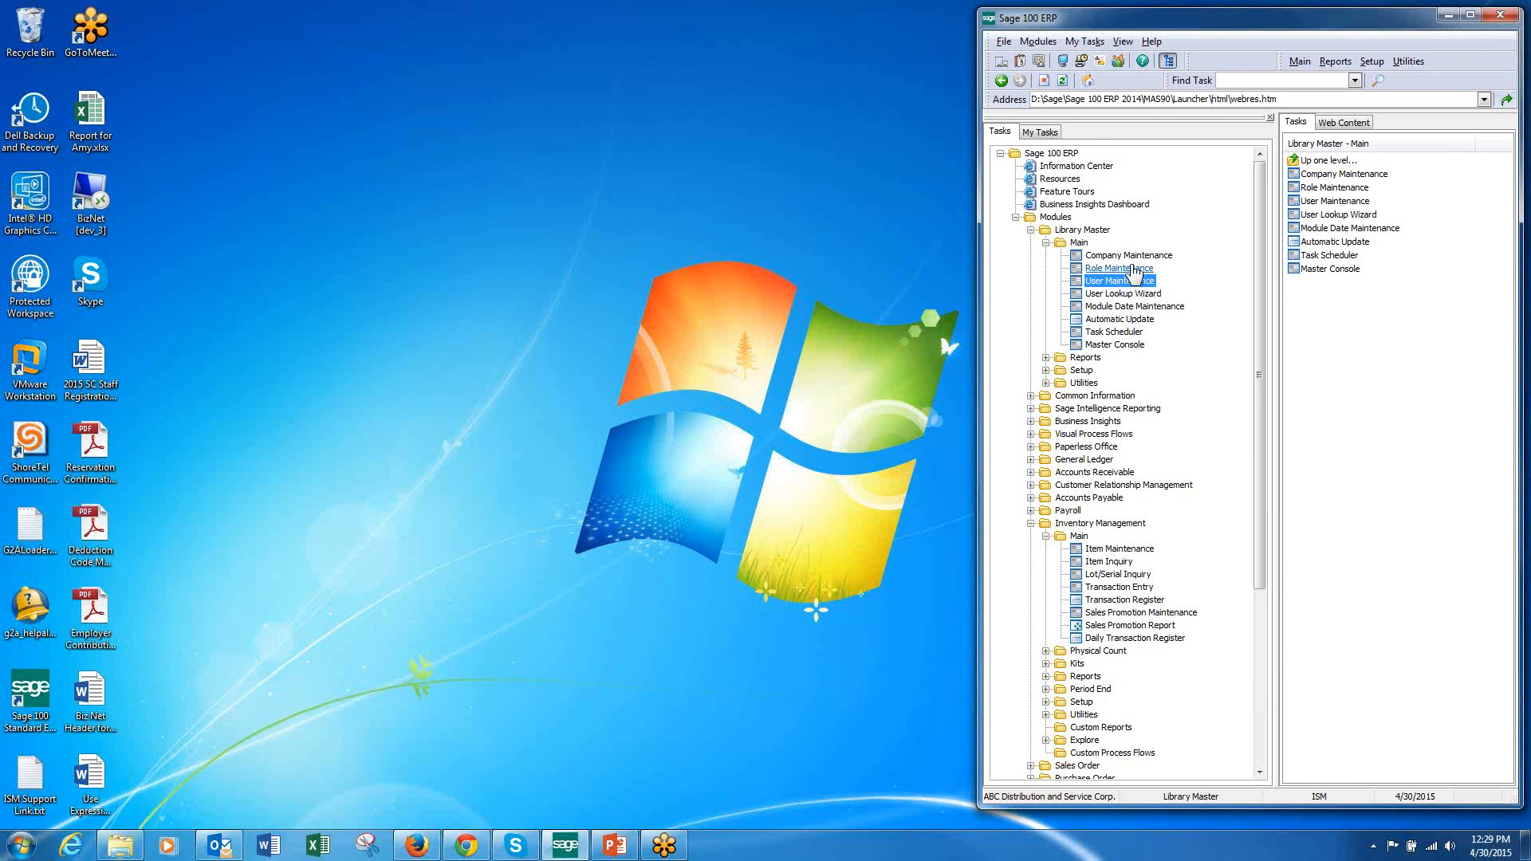
Step: Open Role Maintenance from Library Master's Main tasks, look over its security sections, and close it
double_click(1134, 269)
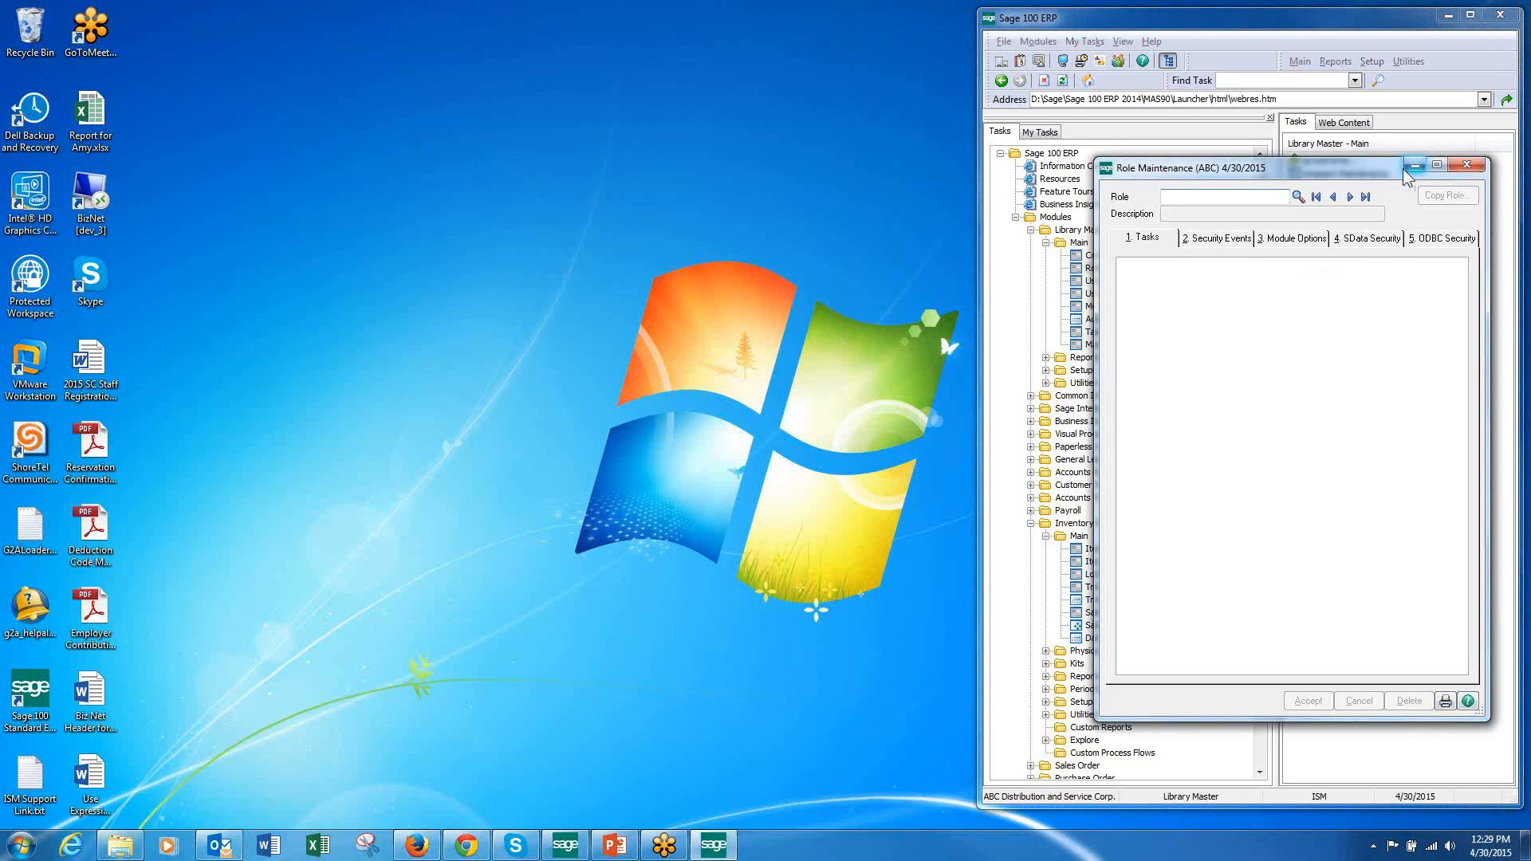
drag(1386, 169, 840, 117)
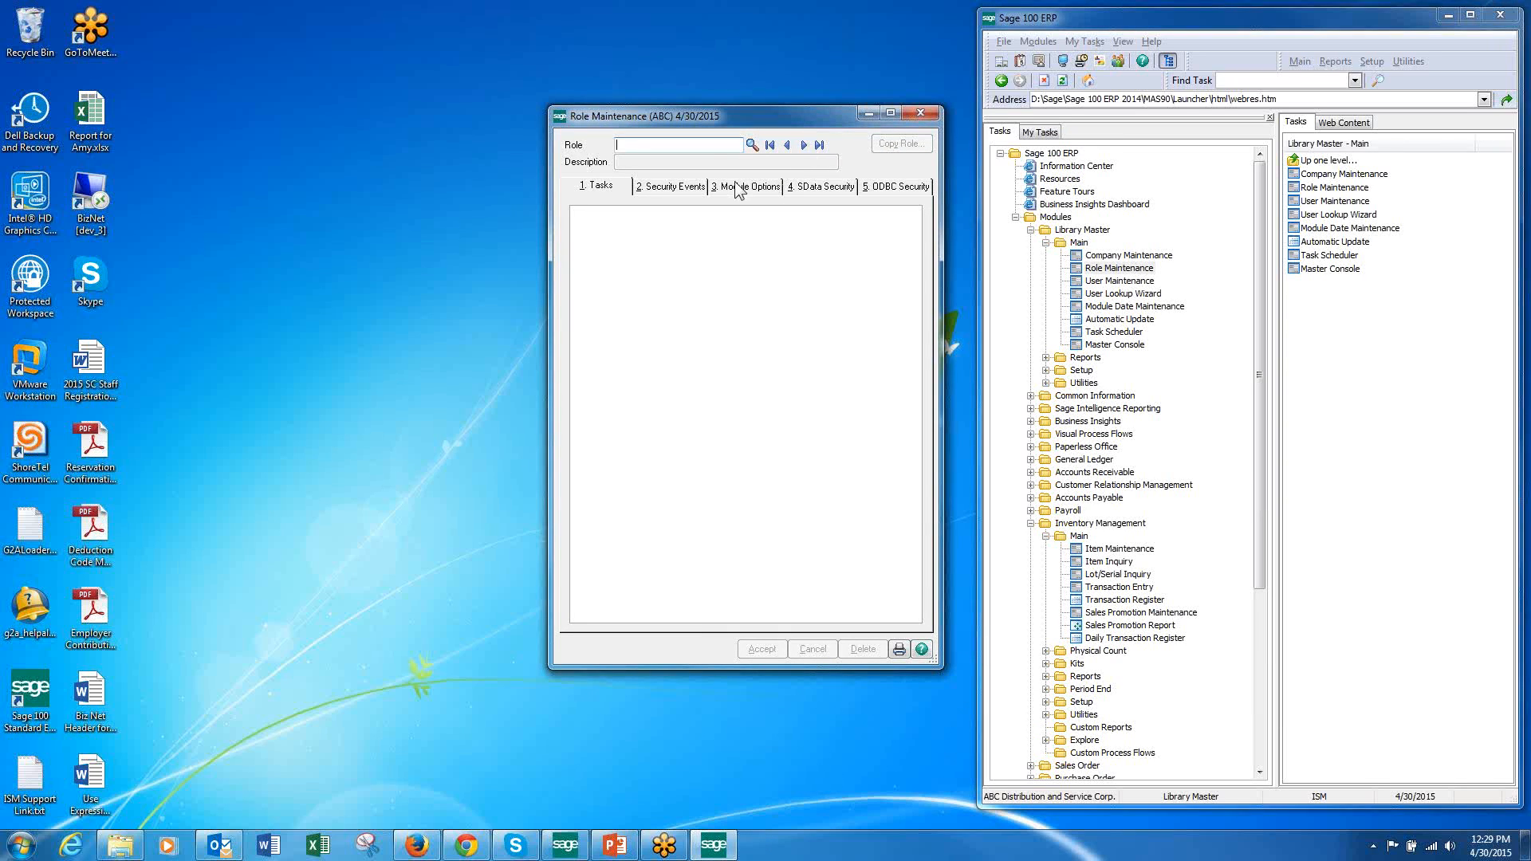
click(921, 113)
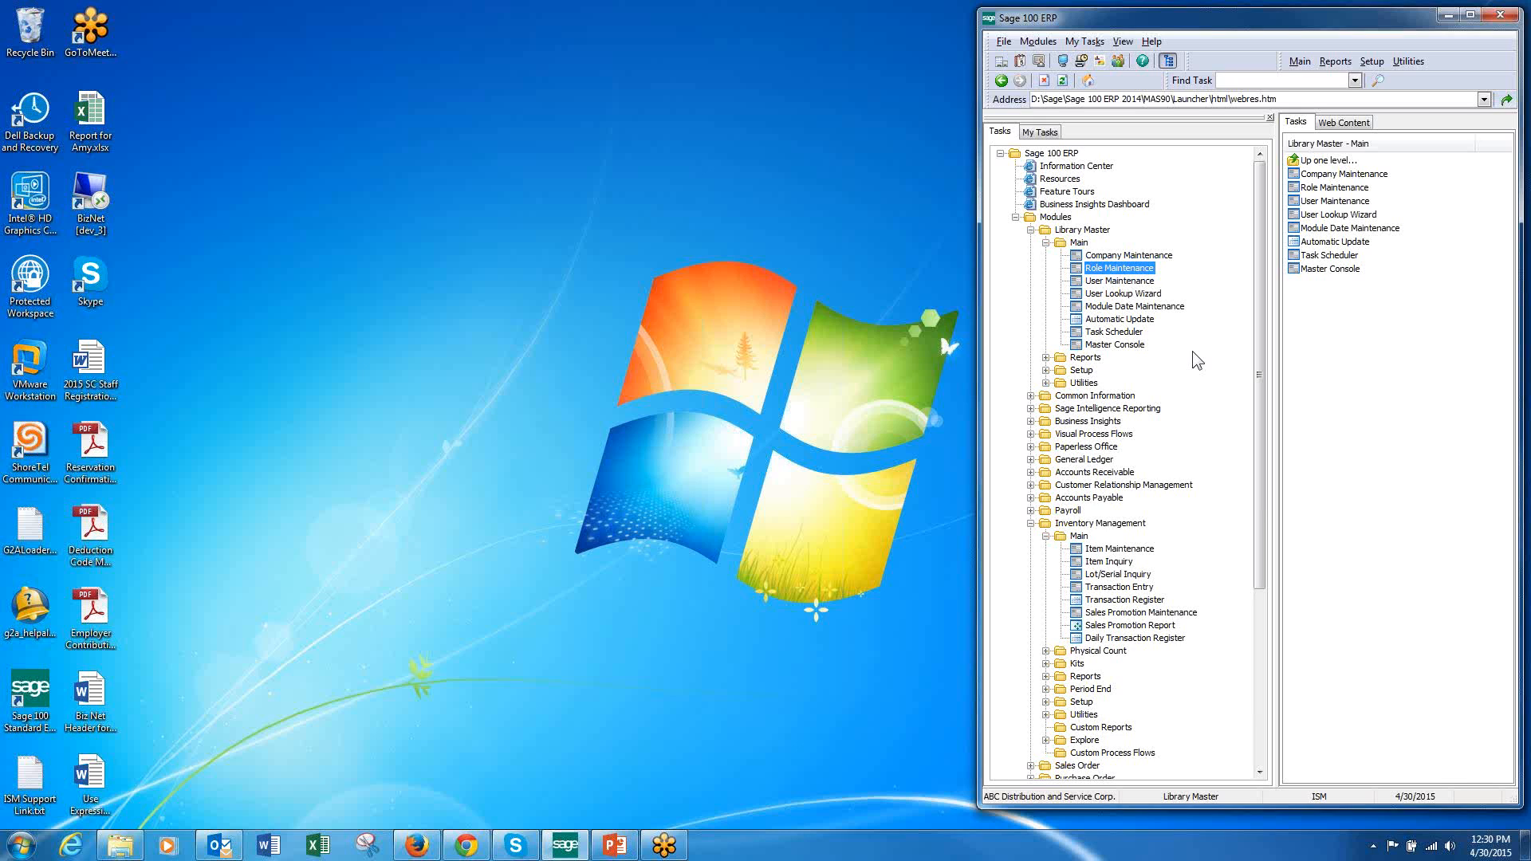
Step: Collapse the Library Master and Inventory Management modules and open Sales Order Entry from Sales Order's Main tasks
click(1030, 229)
click(1030, 370)
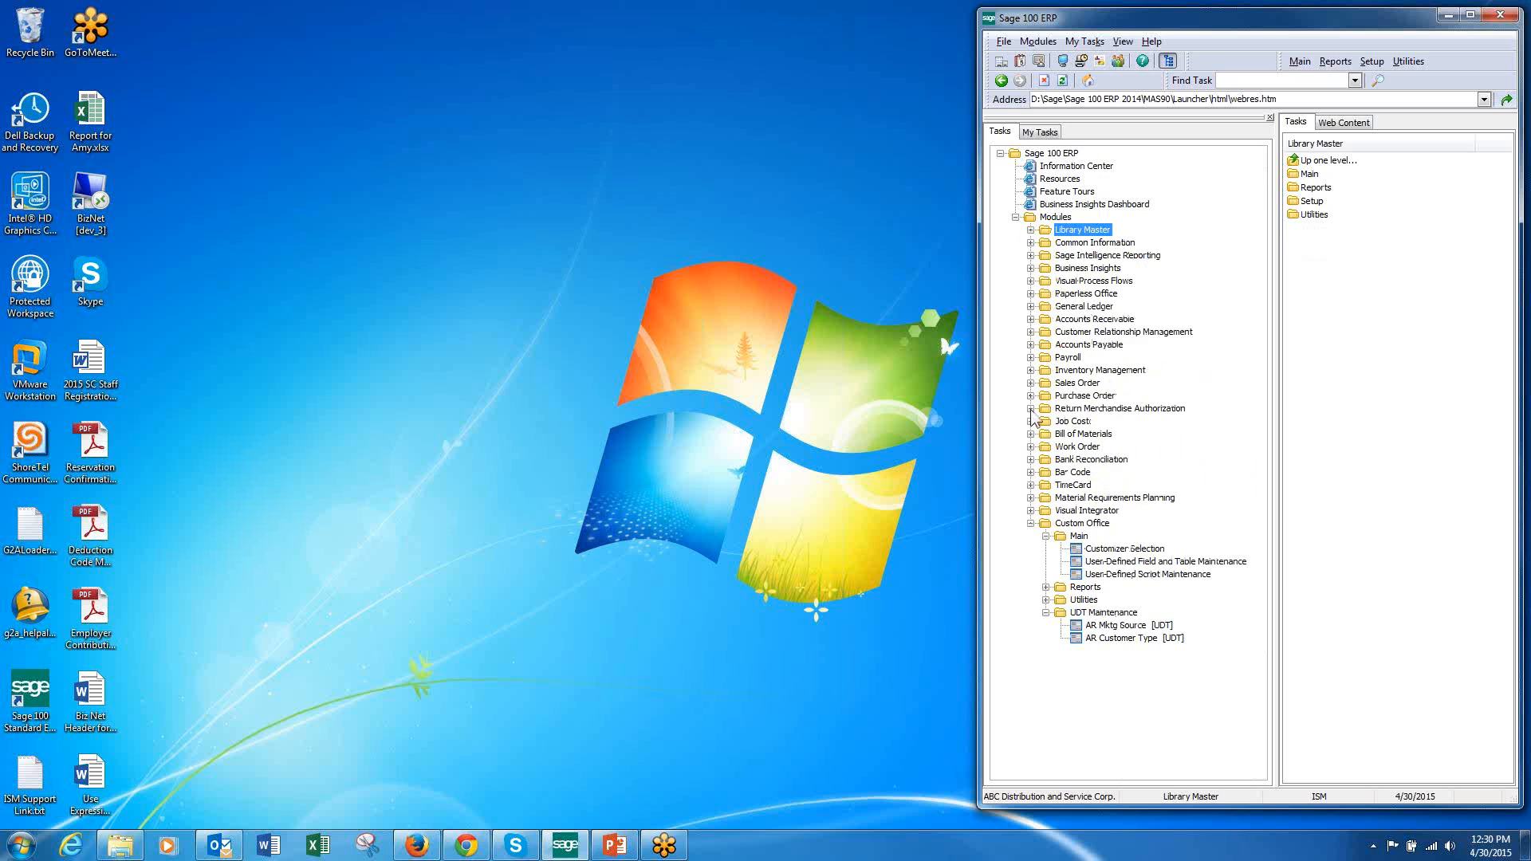
click(1099, 384)
double_click(1099, 384)
double_click(1080, 397)
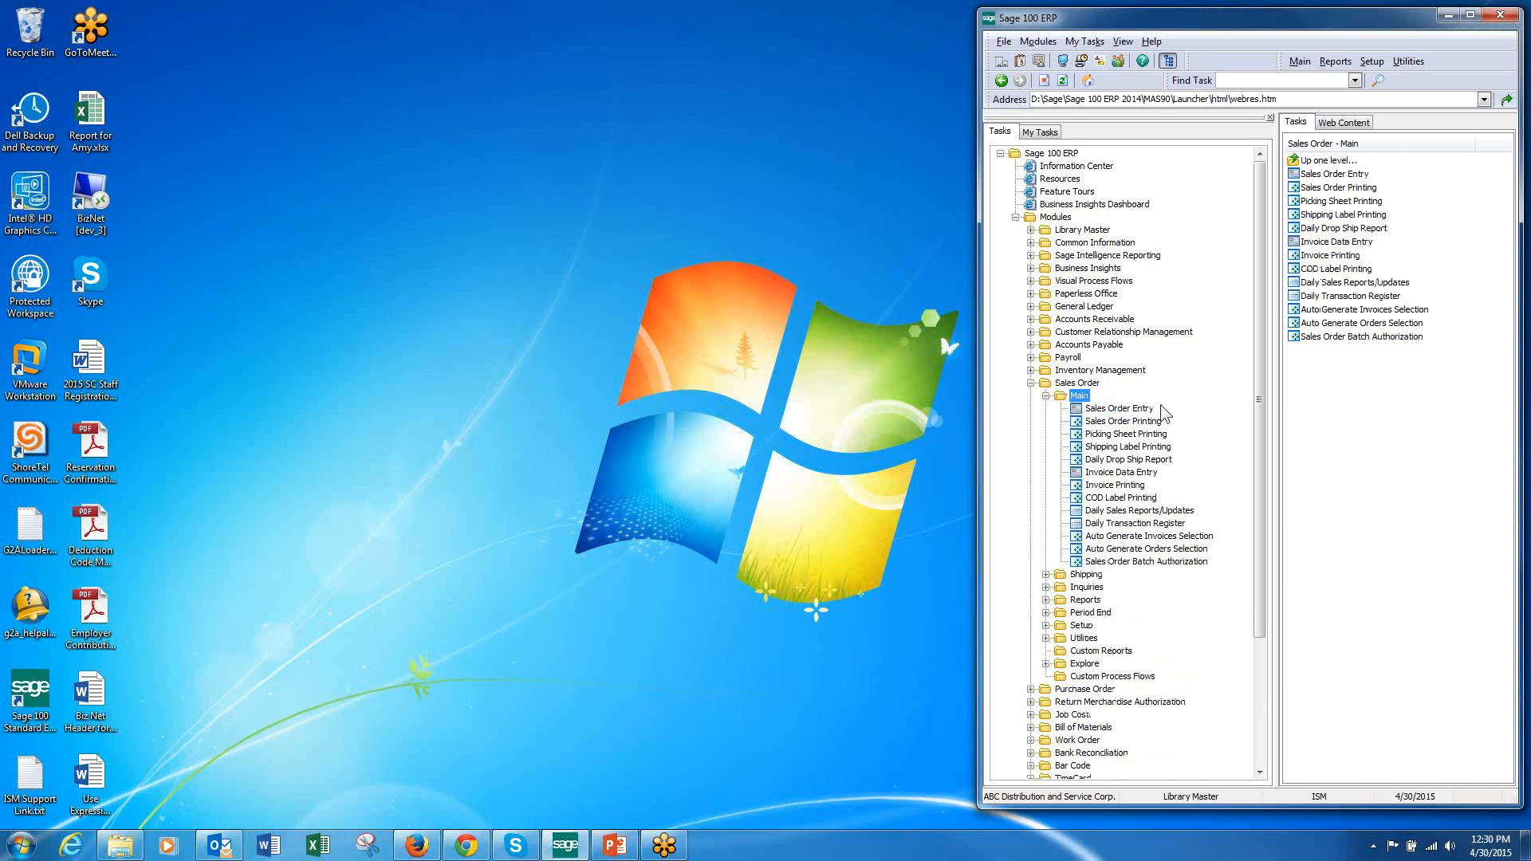
click(1148, 410)
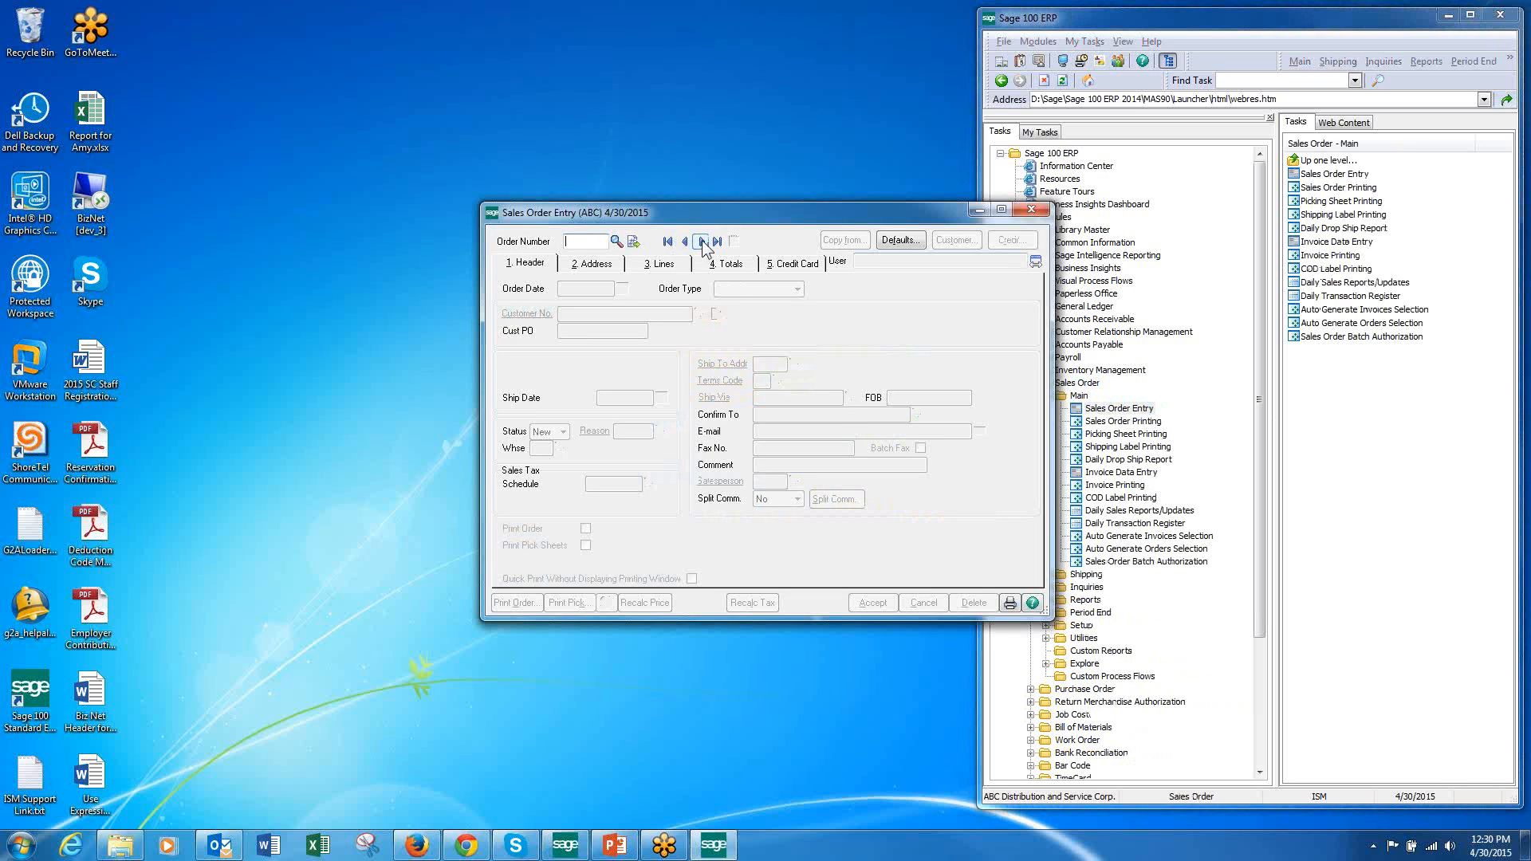
Step: Start a new sales order for customer American Business Futures, look over its header, and close the order entry window
click(633, 242)
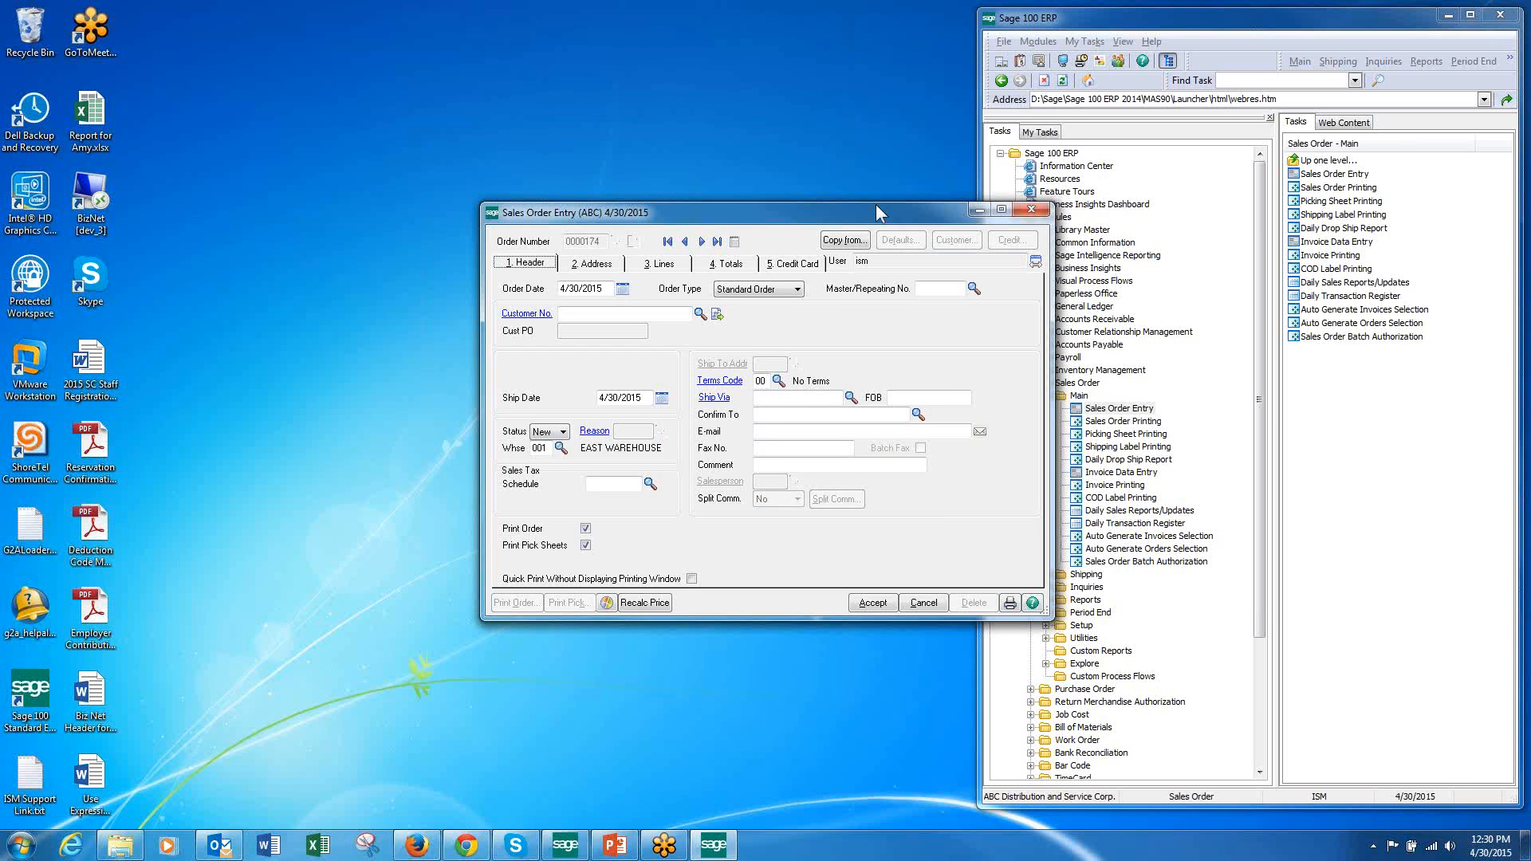
drag(875, 205, 732, 117)
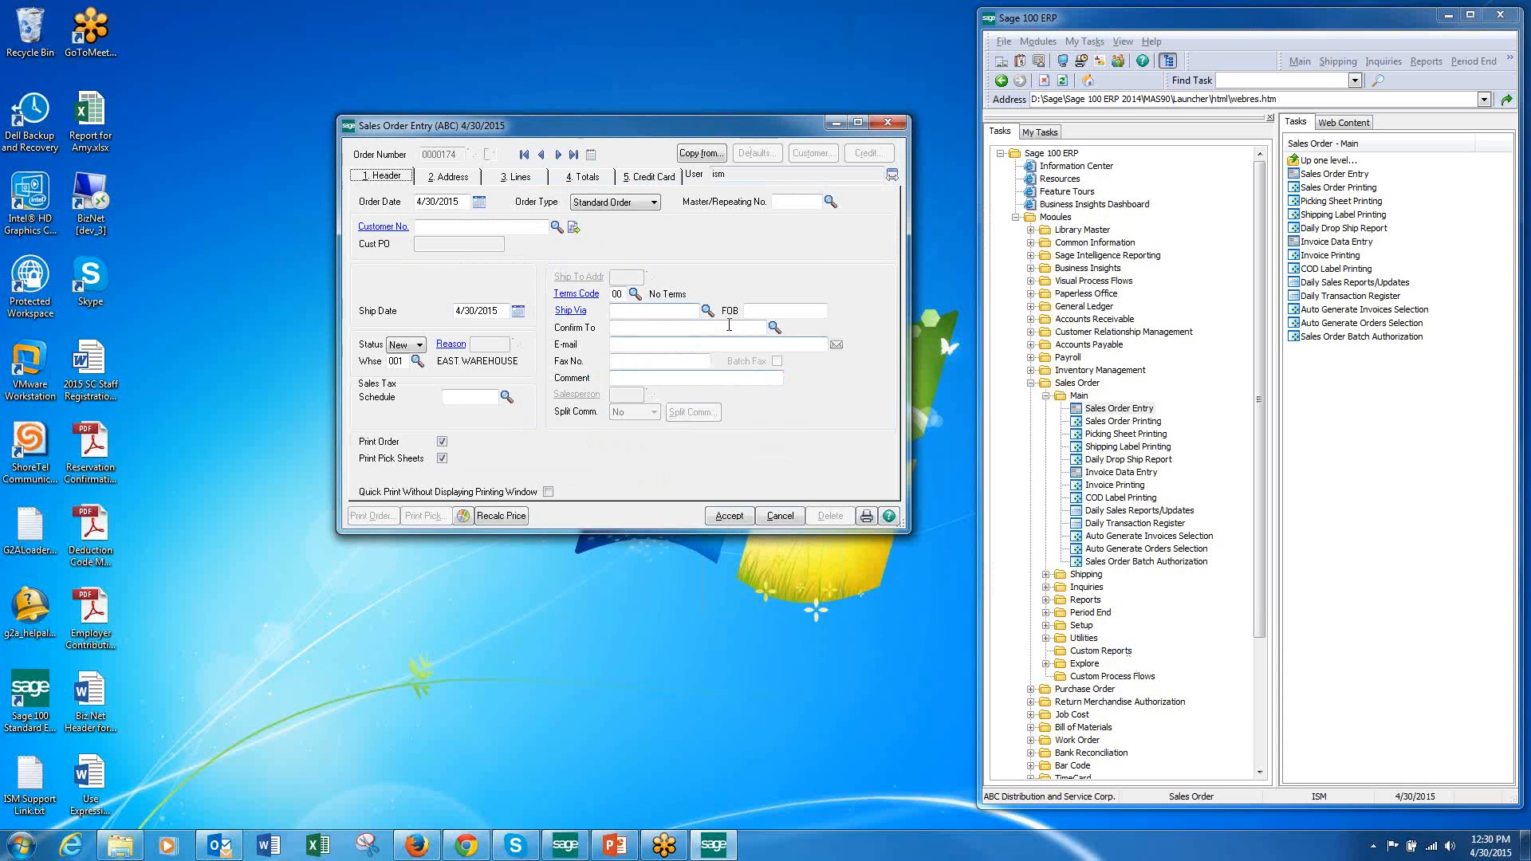
click(556, 227)
click(851, 542)
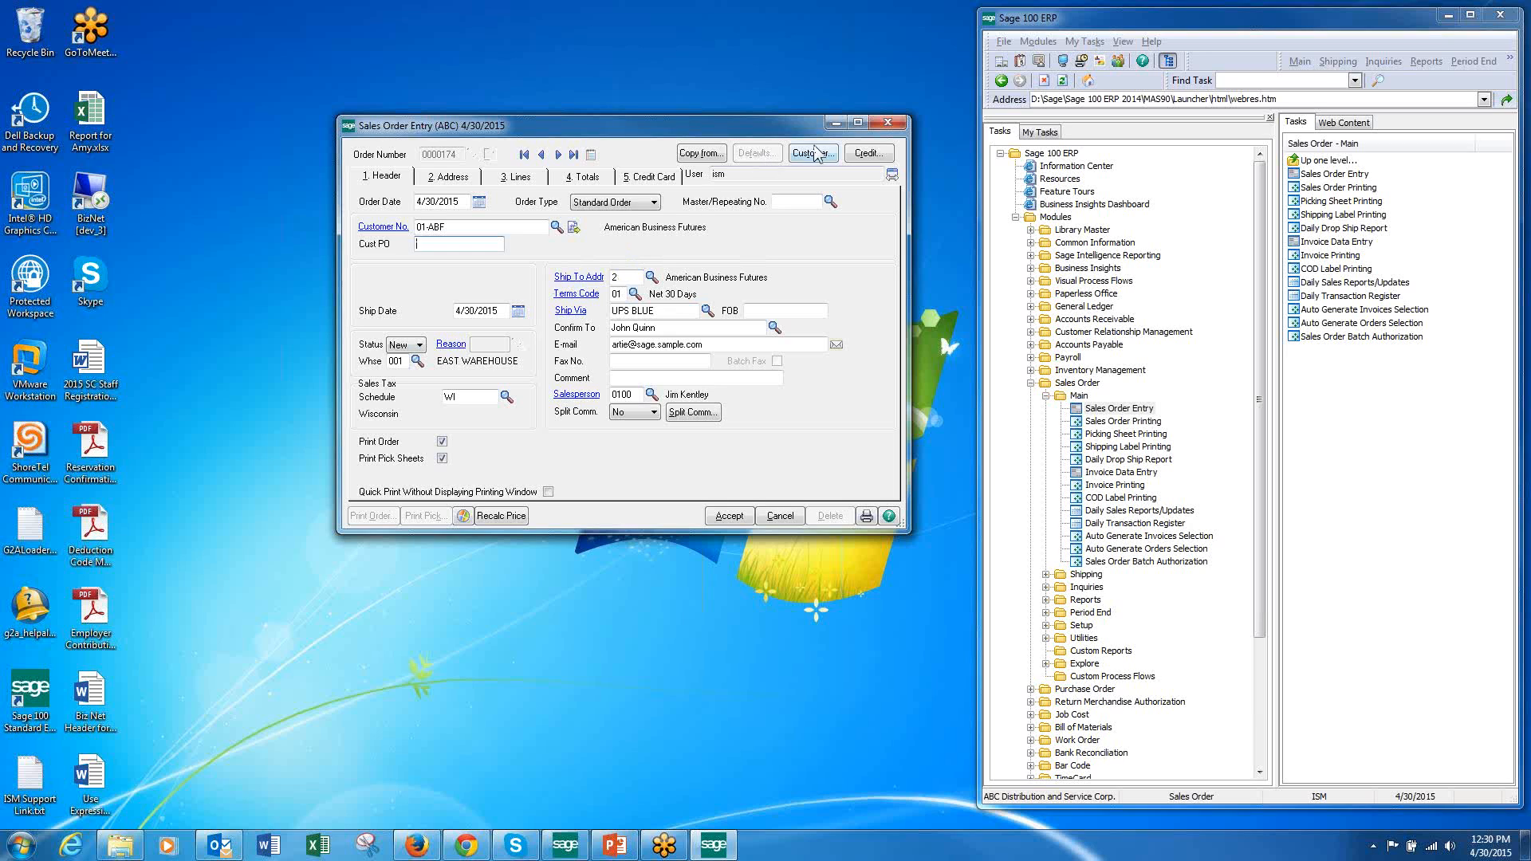
click(890, 124)
click(744, 307)
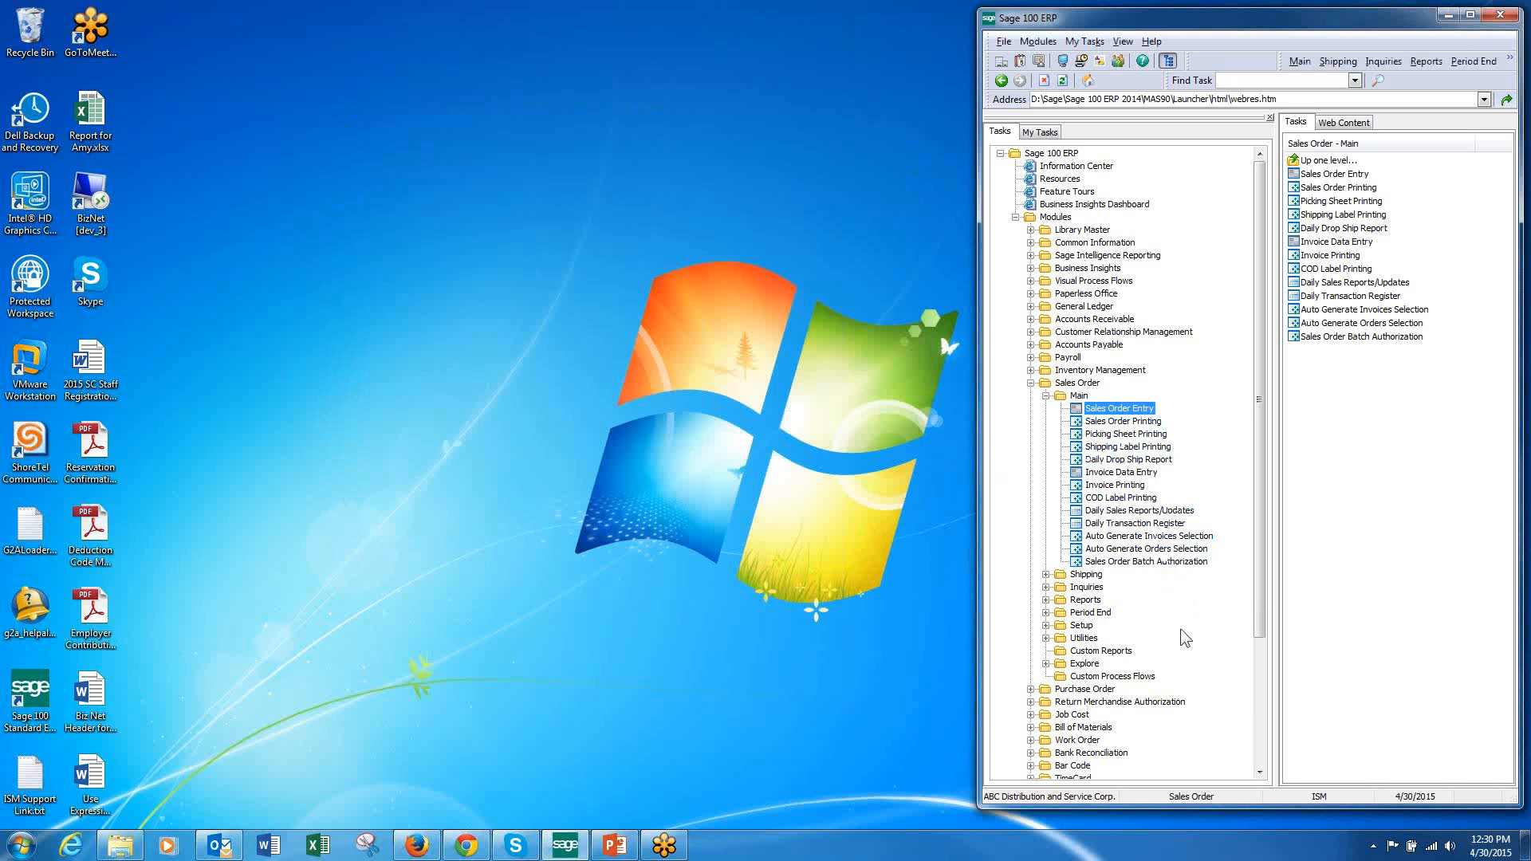
Step: Collapse the Sales Order module's Main folder and the module itself, and move the launcher window closer to the middle of the desktop
click(1045, 396)
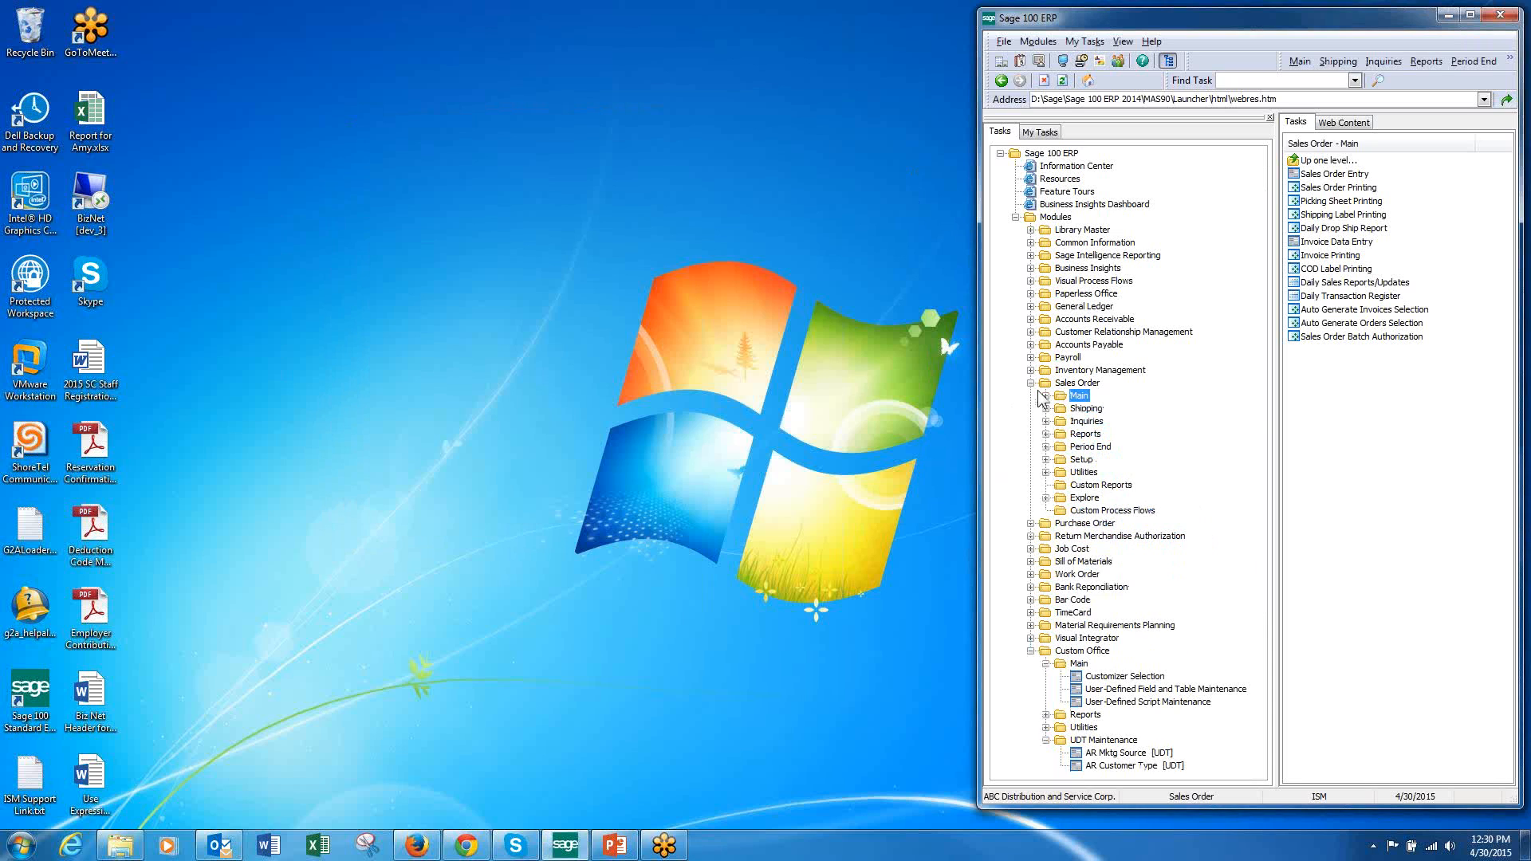
click(1031, 384)
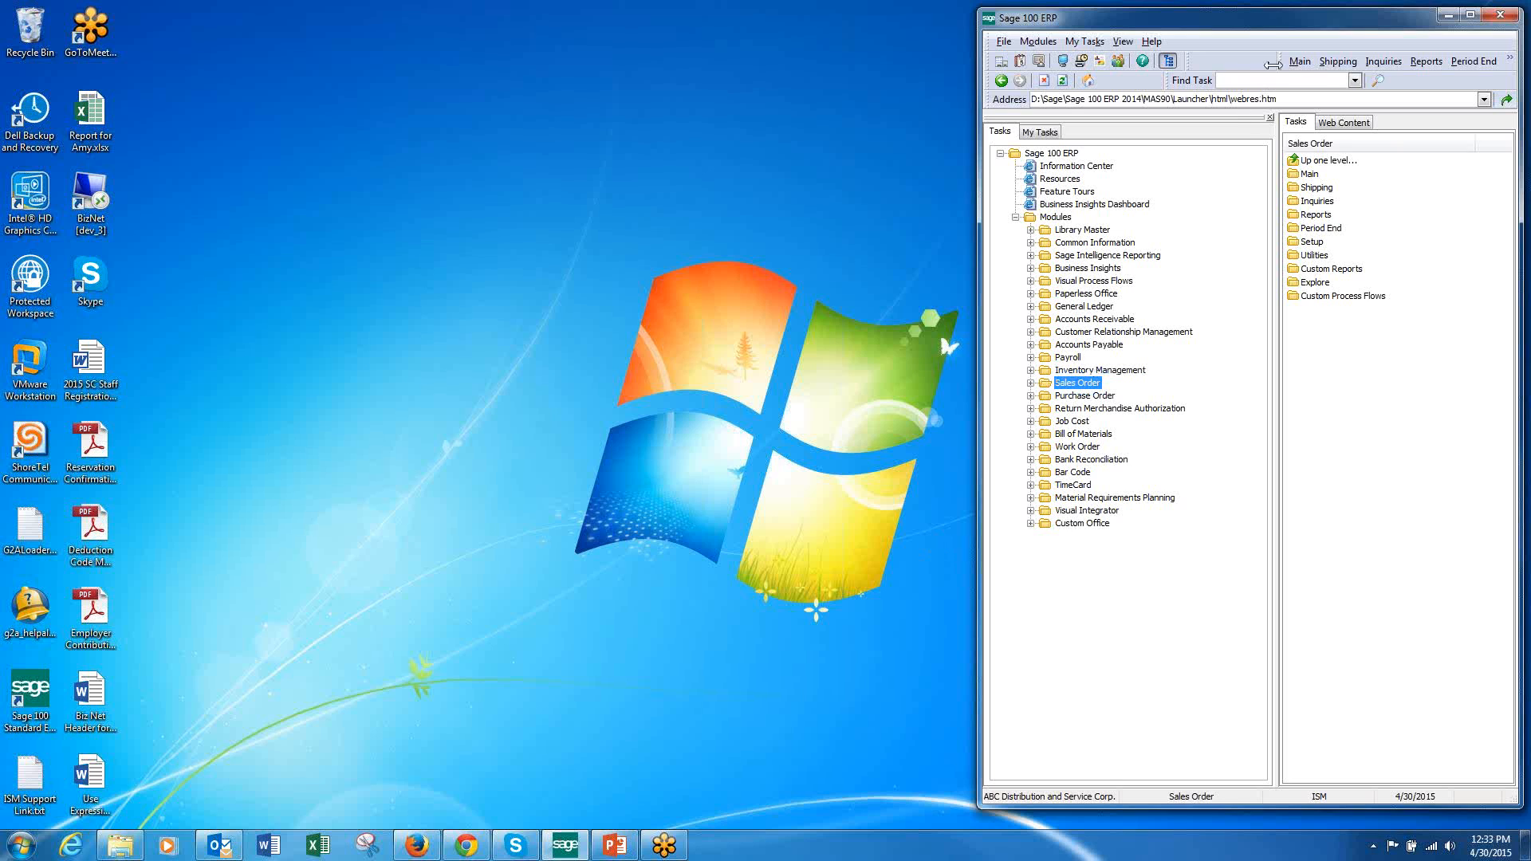
drag(1263, 17, 1028, 16)
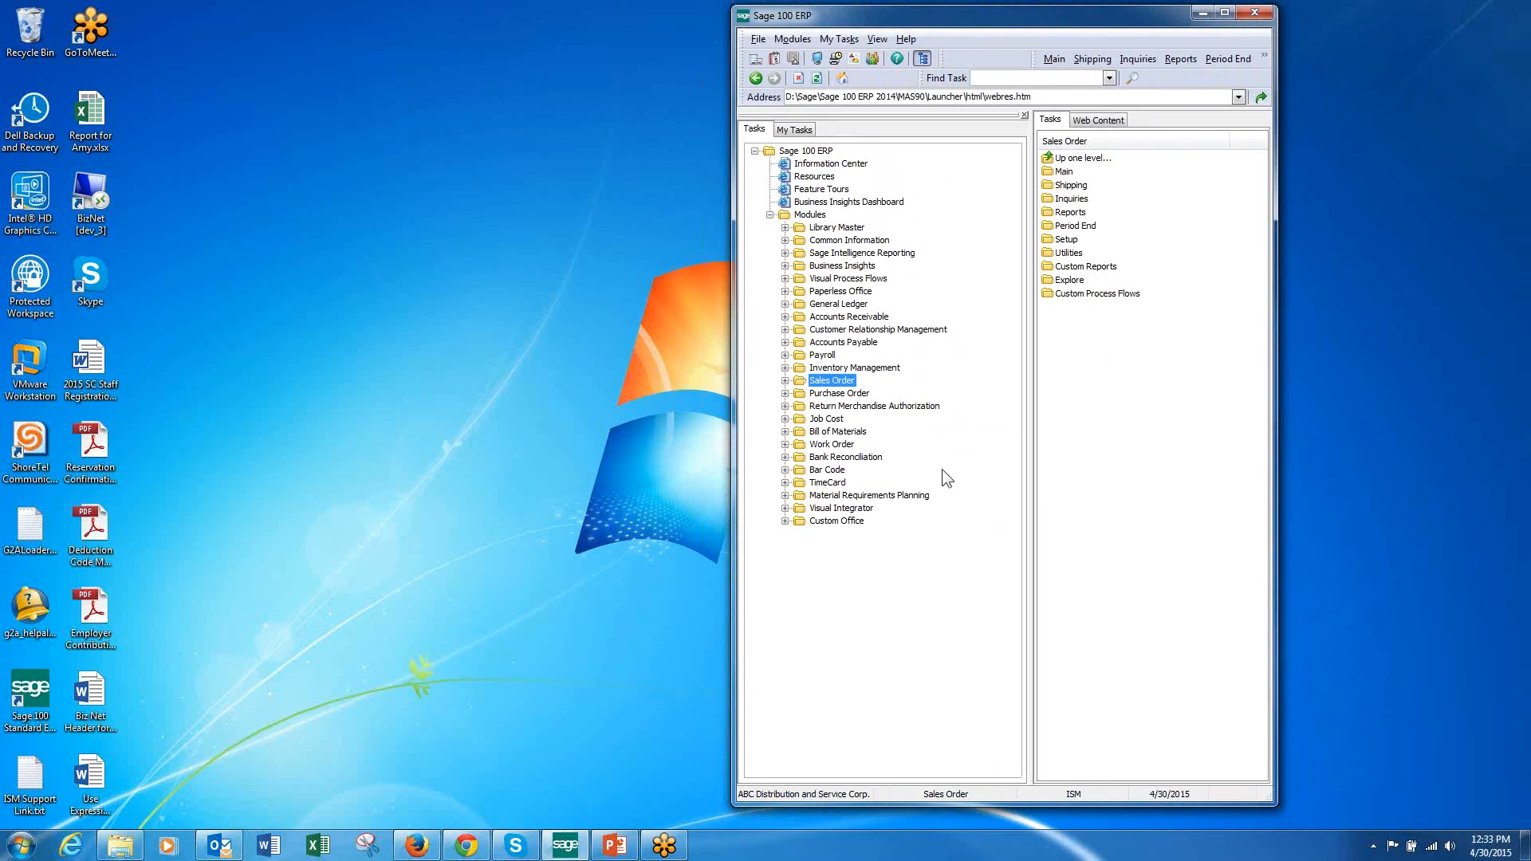